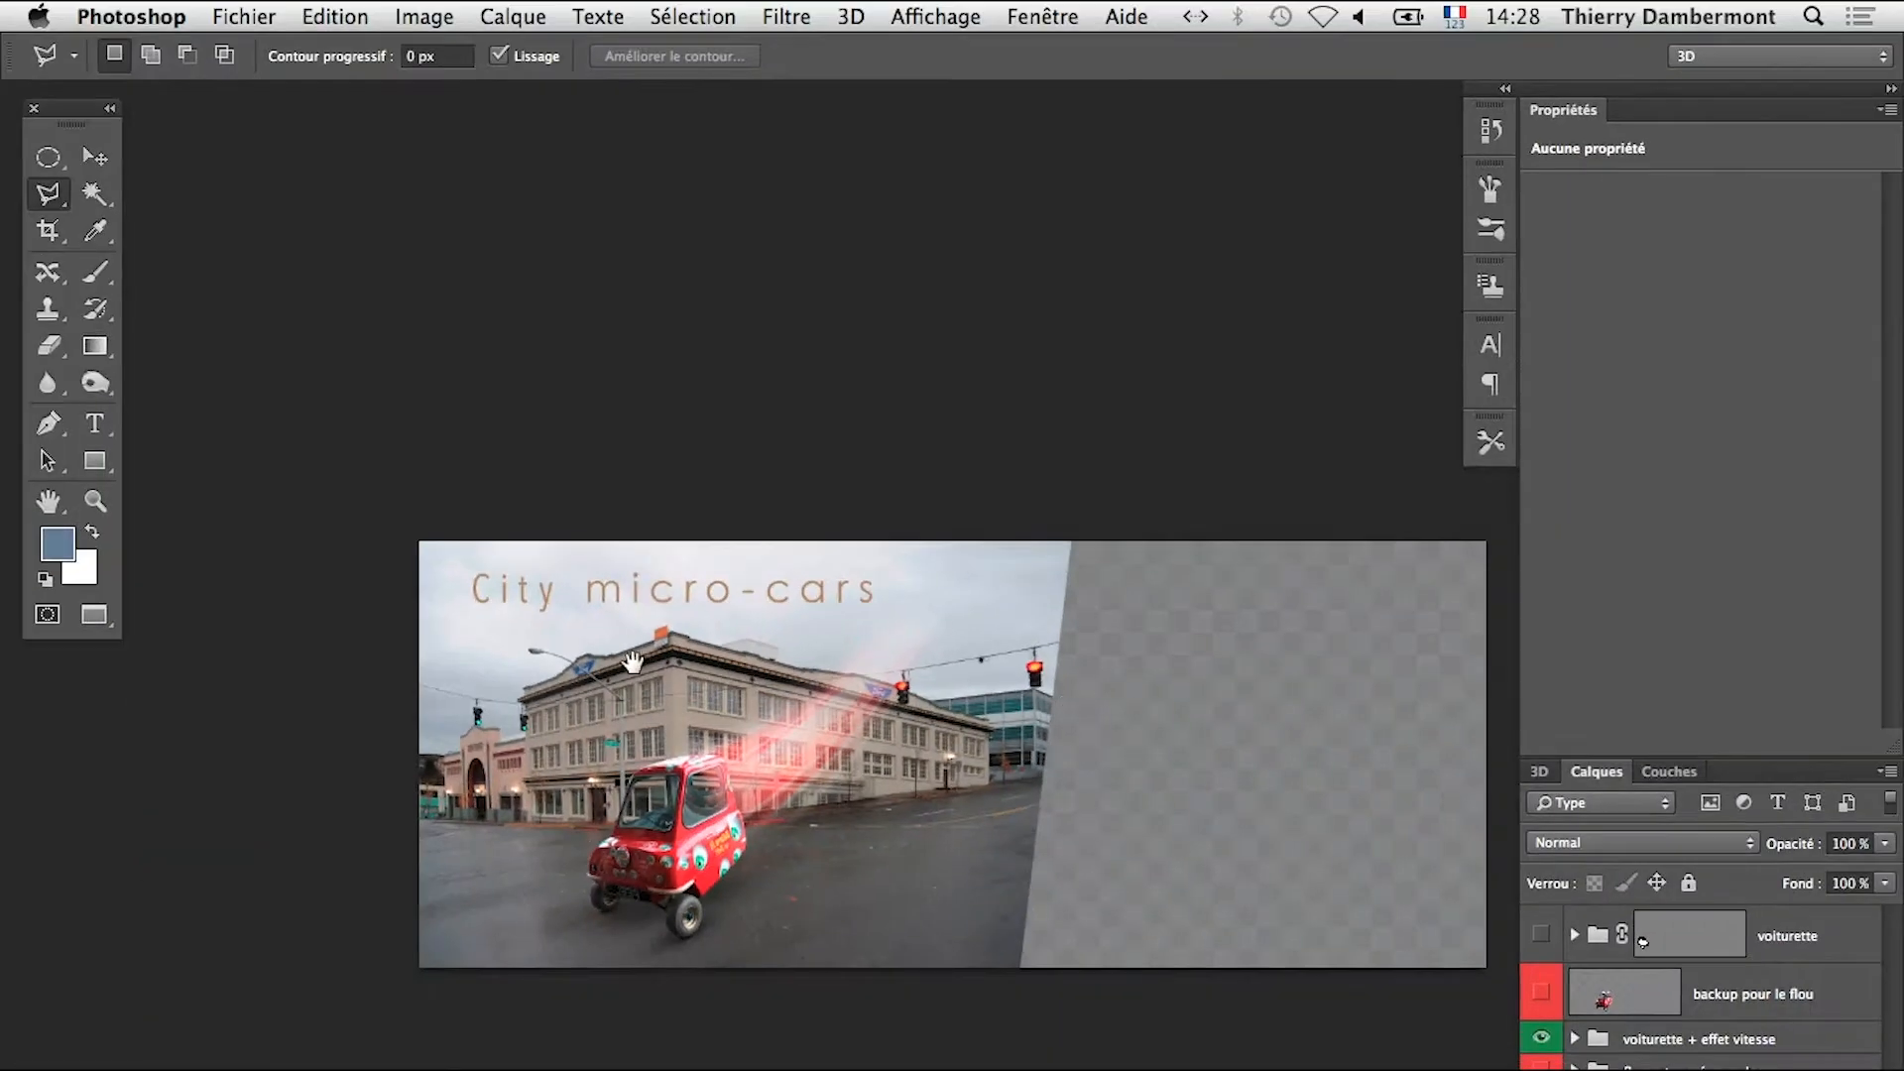
Move the floating tool palette closer to the image and switch the retouching tool to the Spot Healing Brush
drag(632, 662, 560, 442)
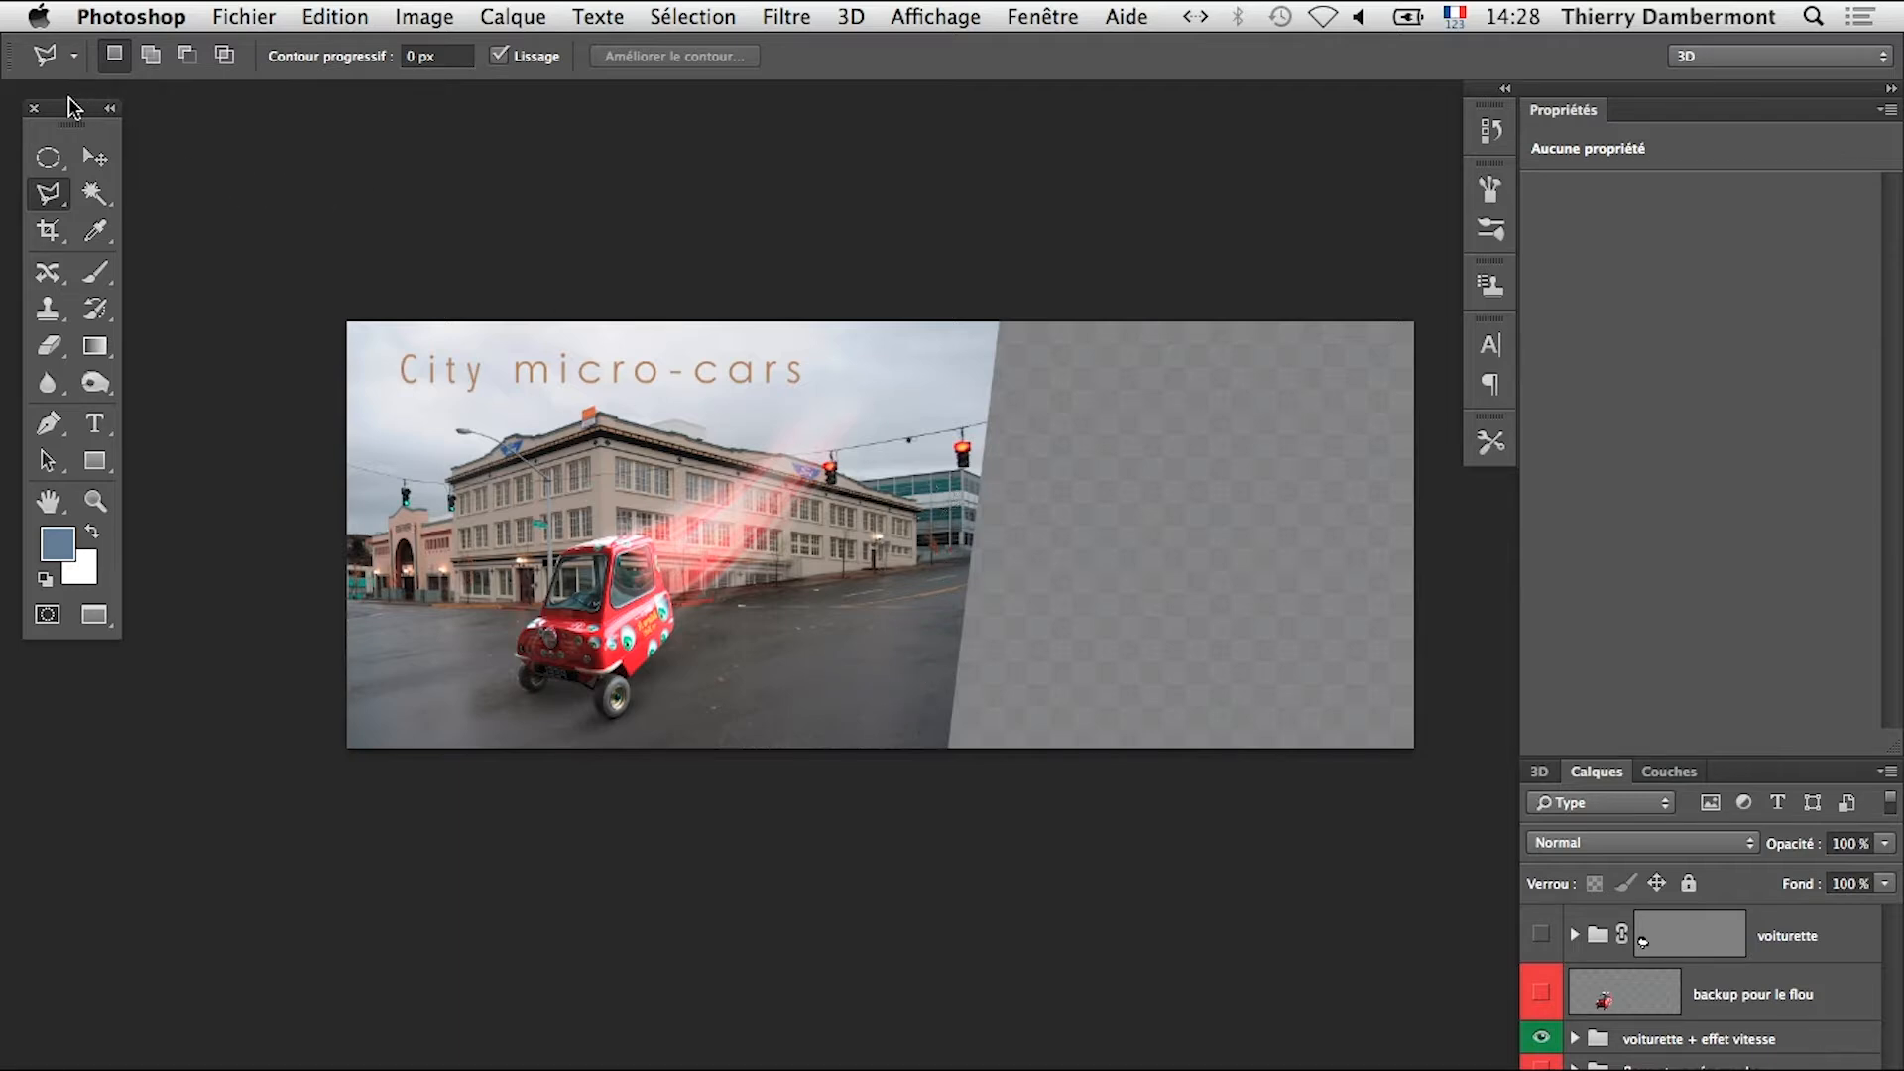
drag(67, 108, 184, 220)
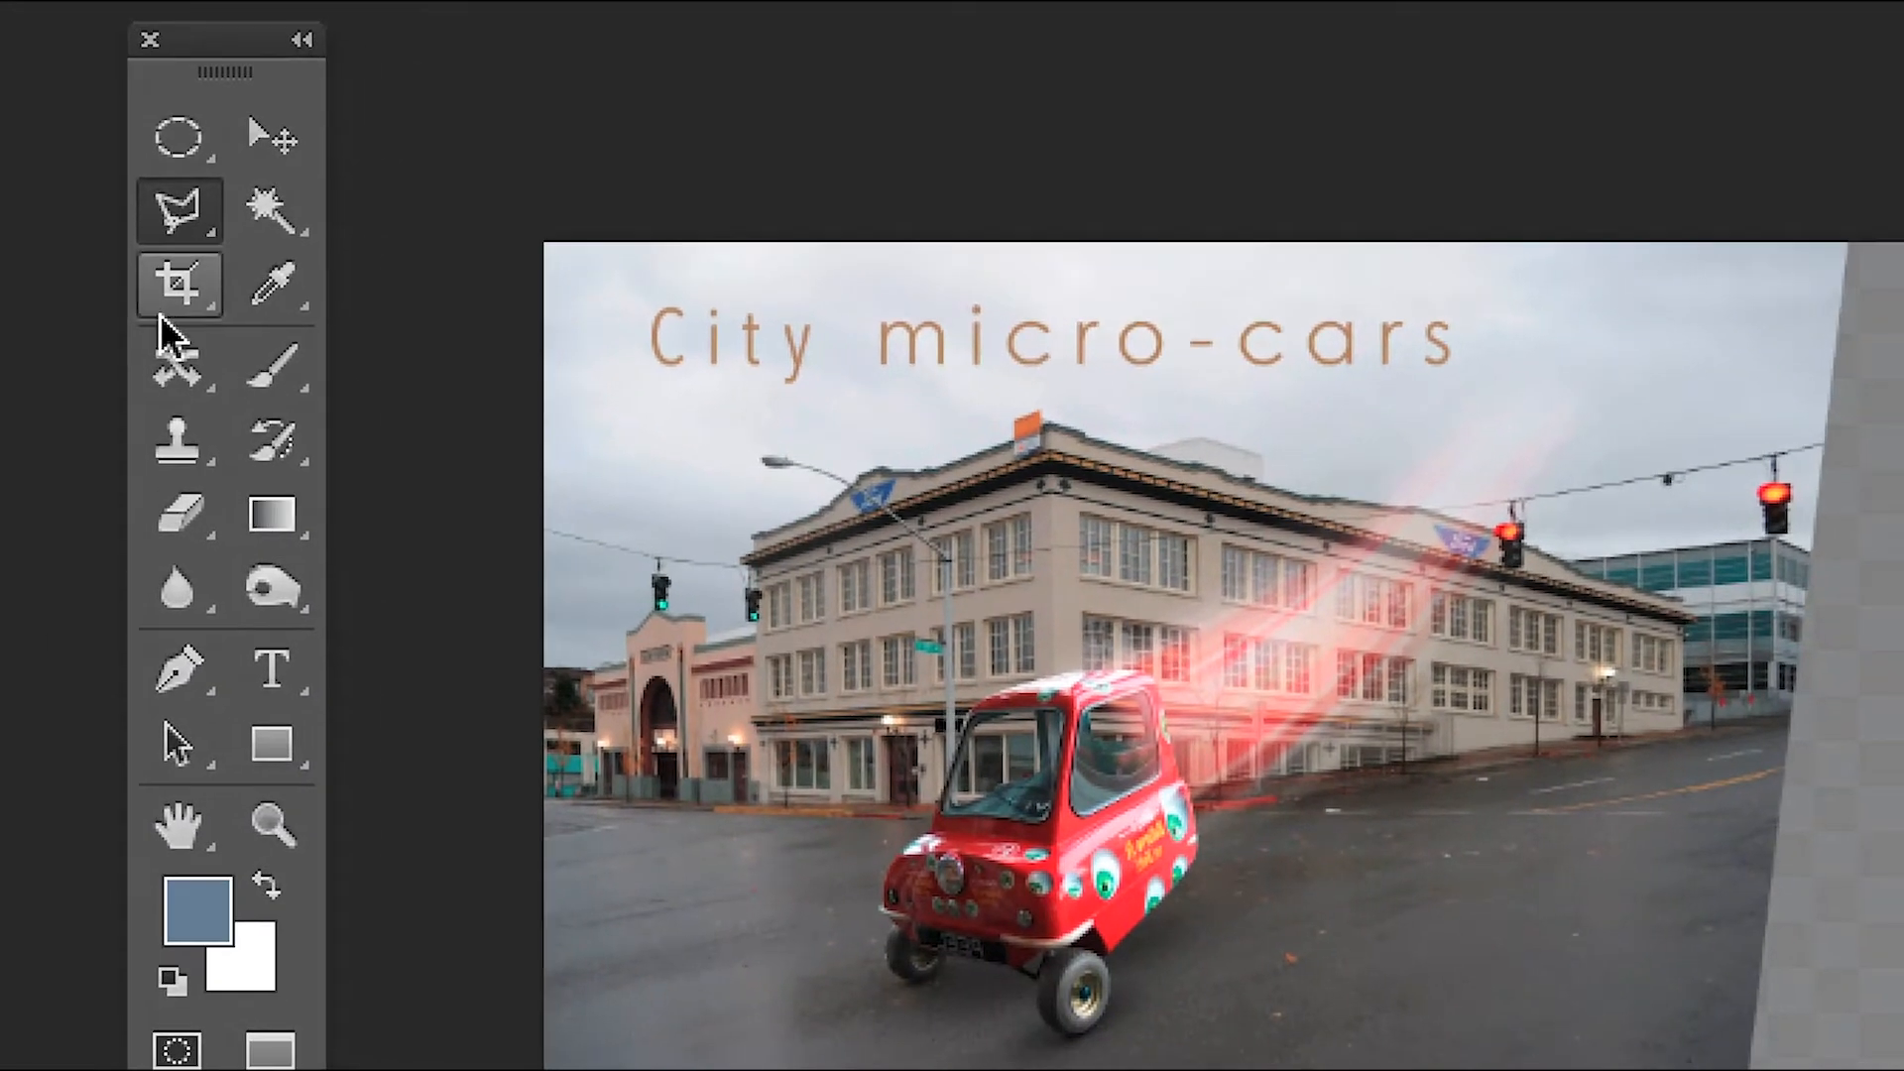
click(164, 384)
right_click(167, 347)
click(268, 339)
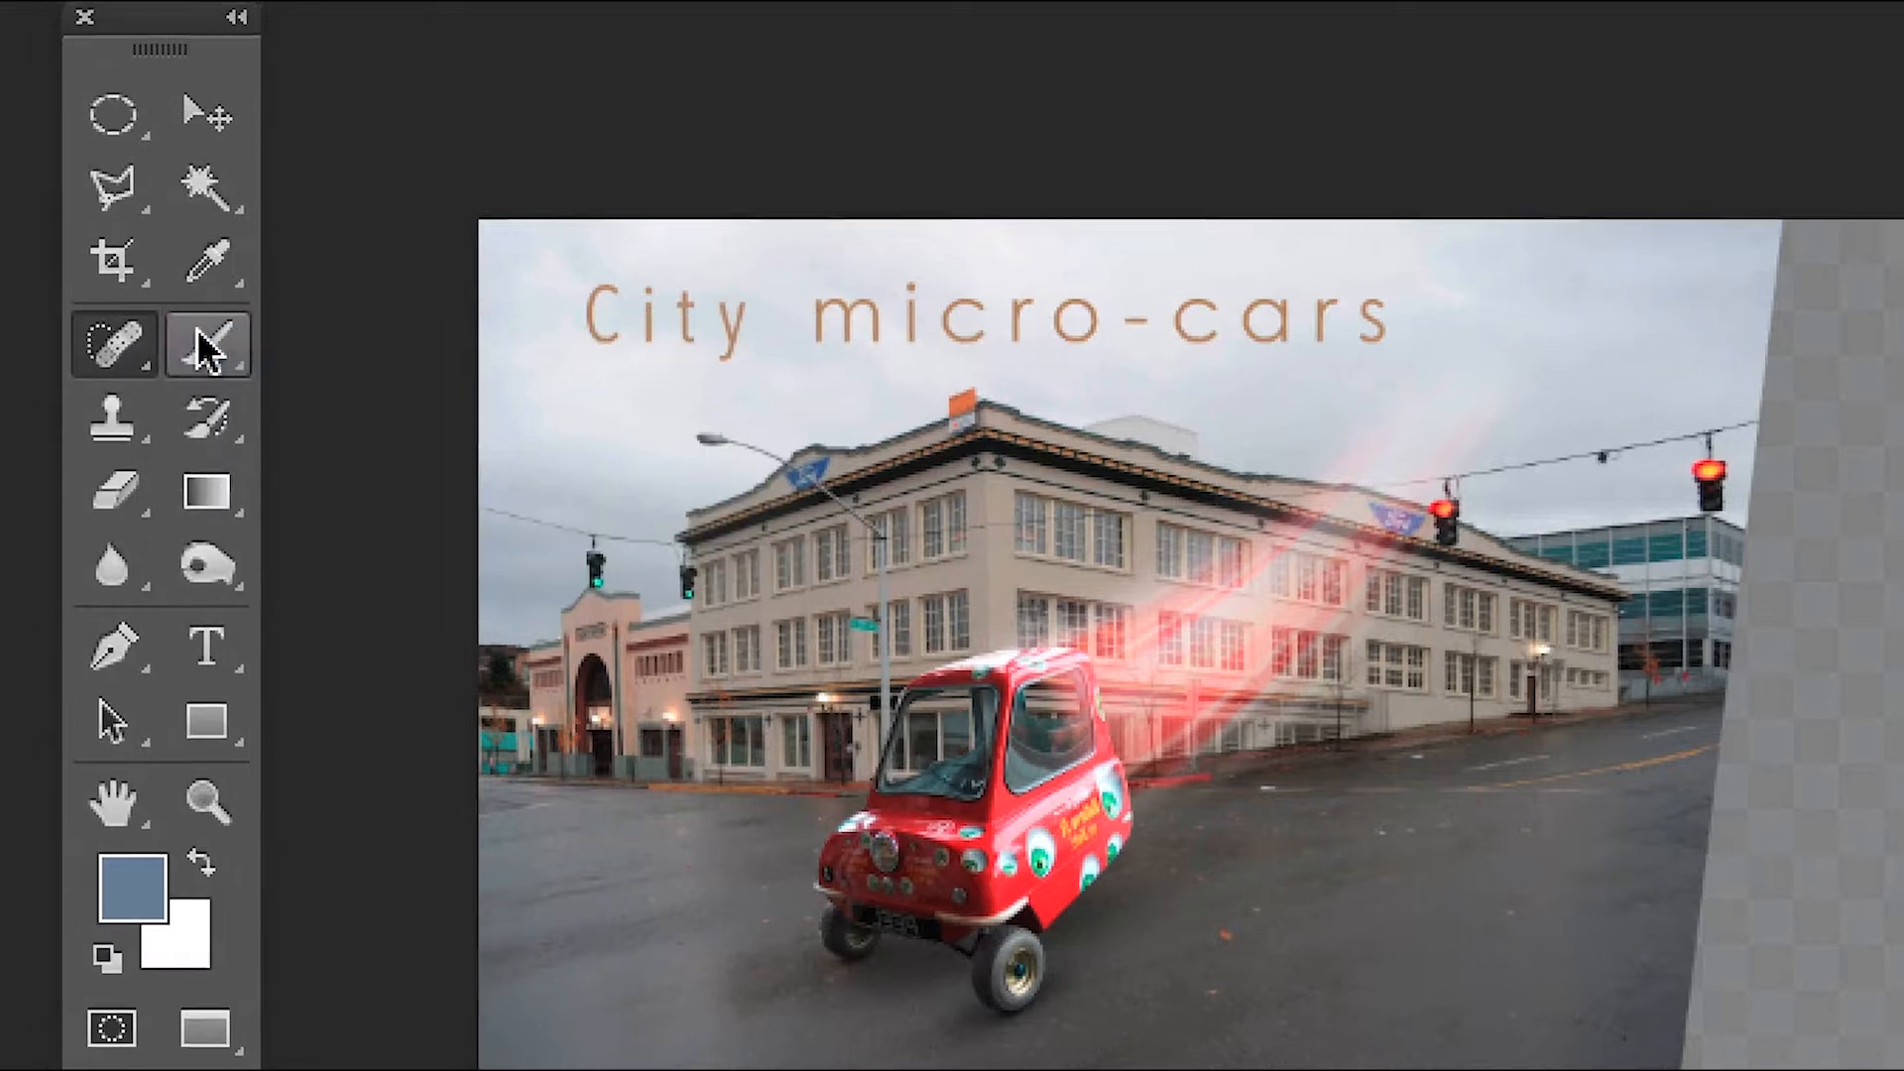
click(167, 268)
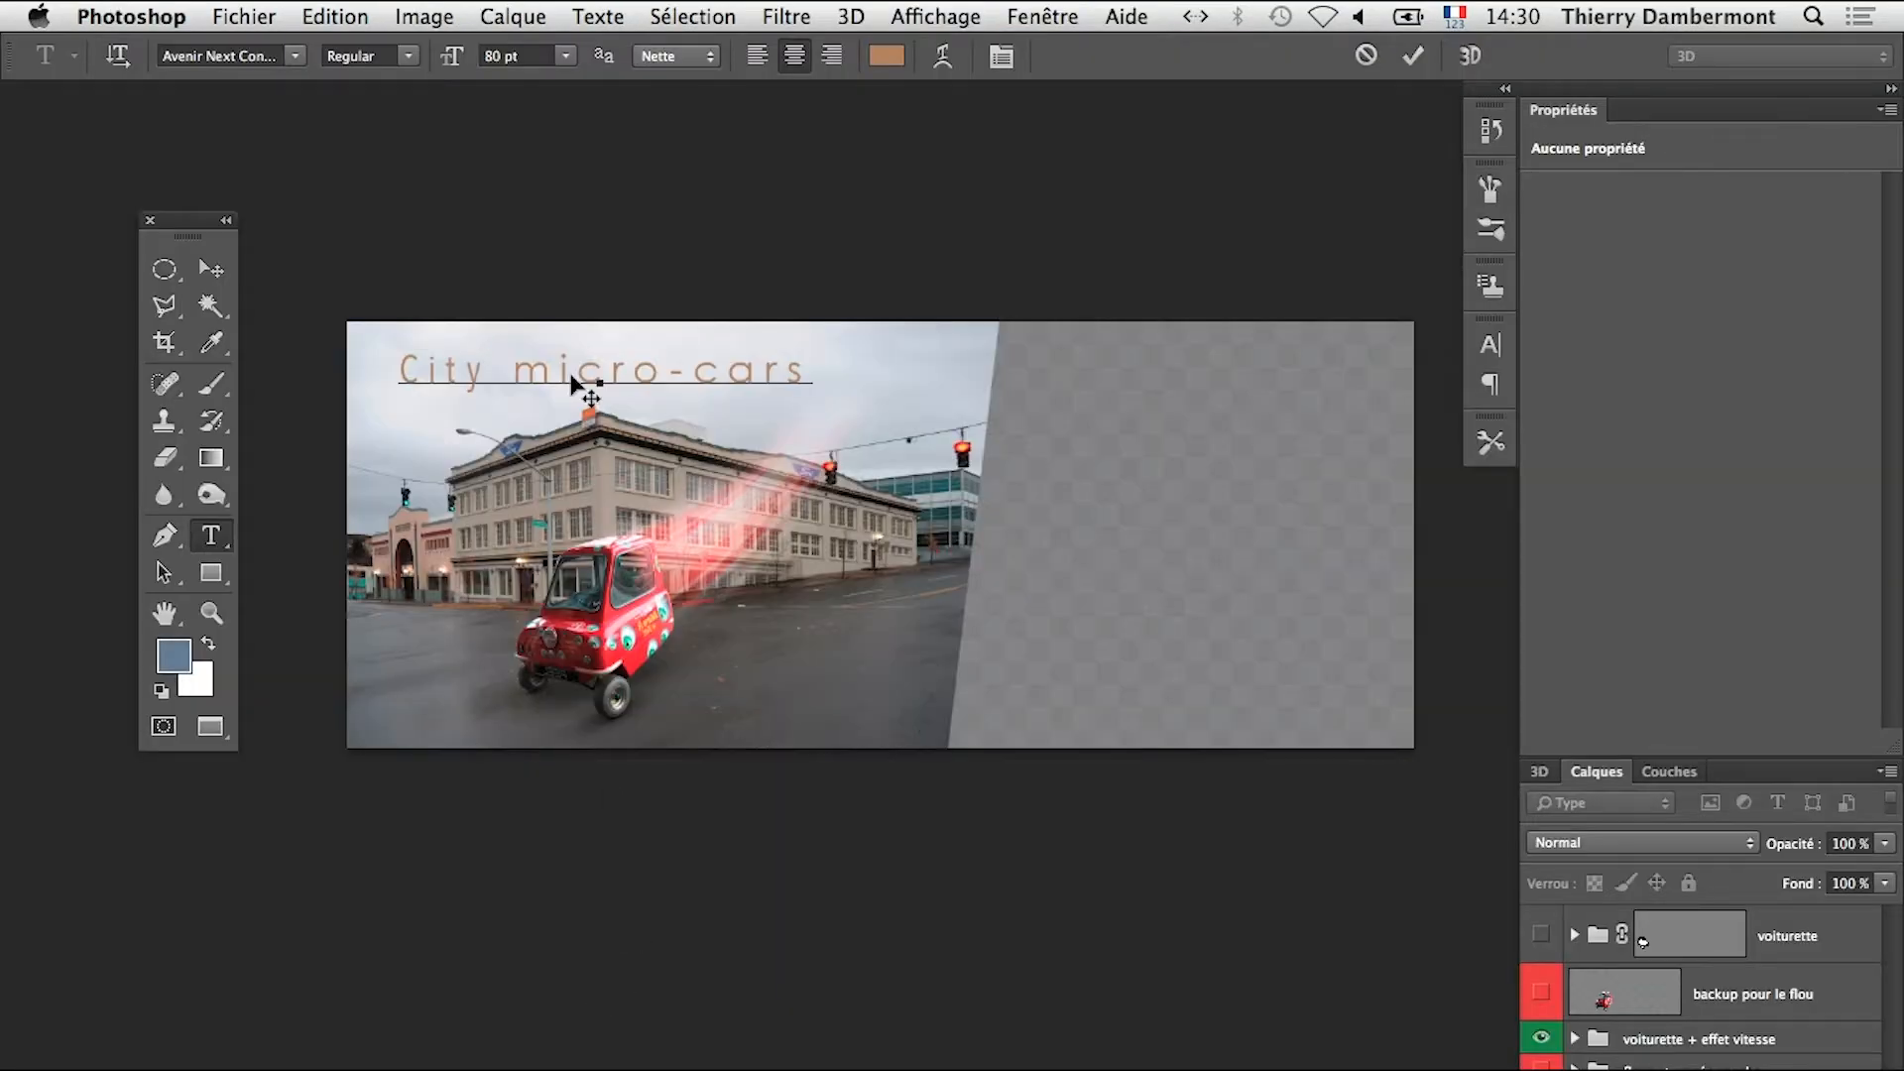
Change the font of the word "City" in the "City micro-cars" title to Arial Black
scroll(402, 337, up, 2)
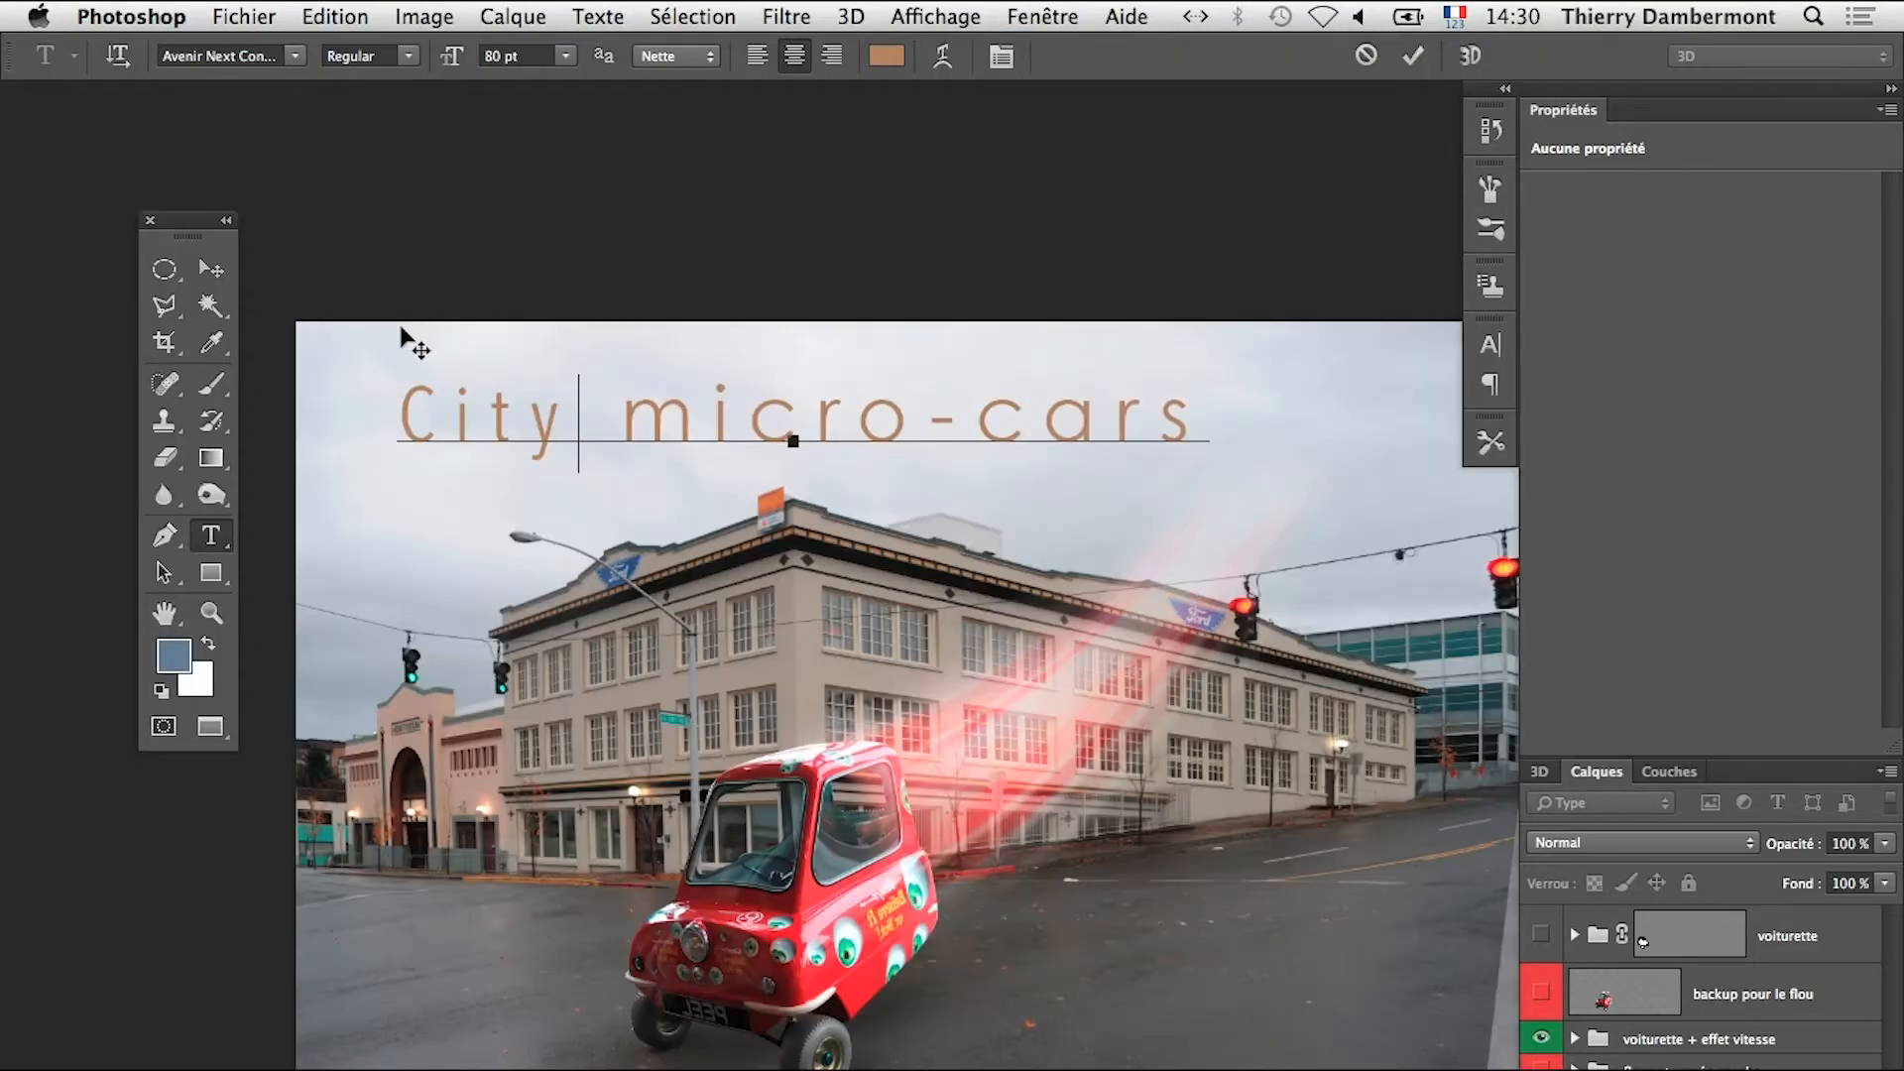
double_click(544, 439)
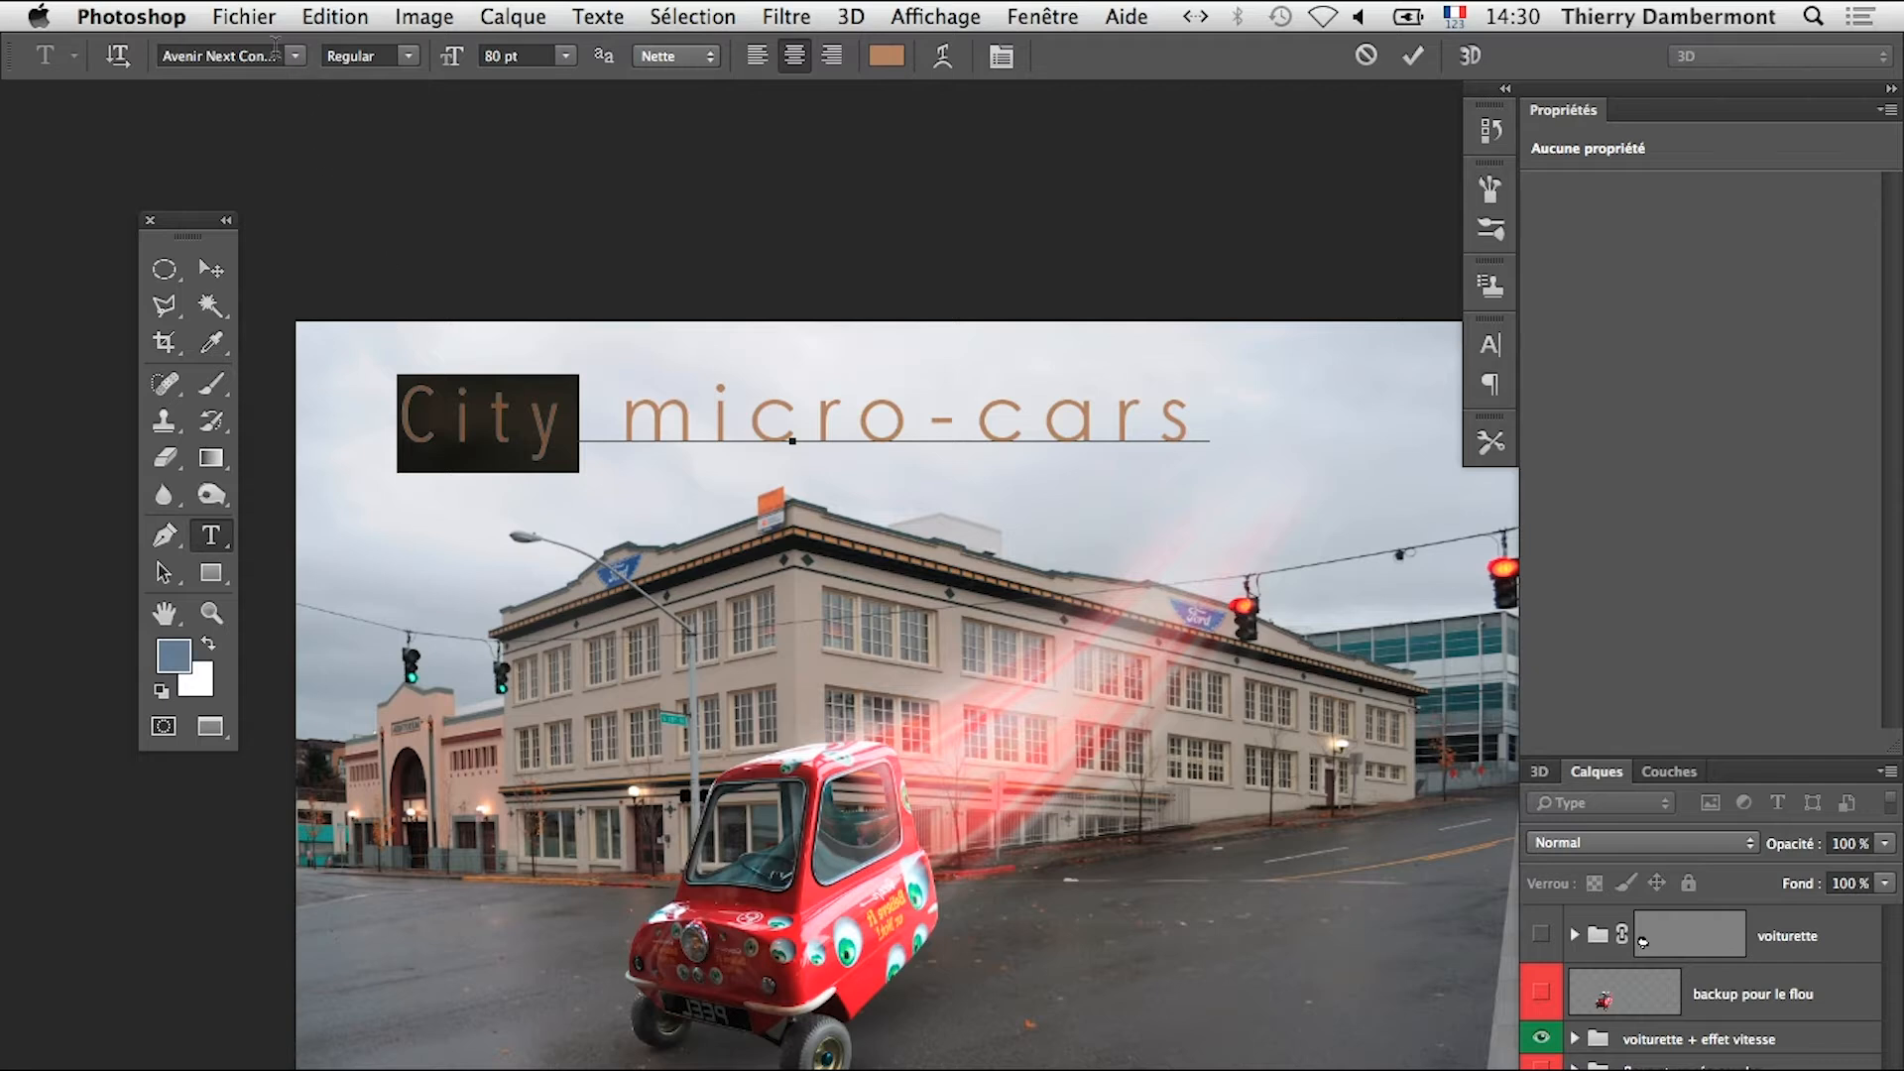
click(246, 56)
click(238, 55)
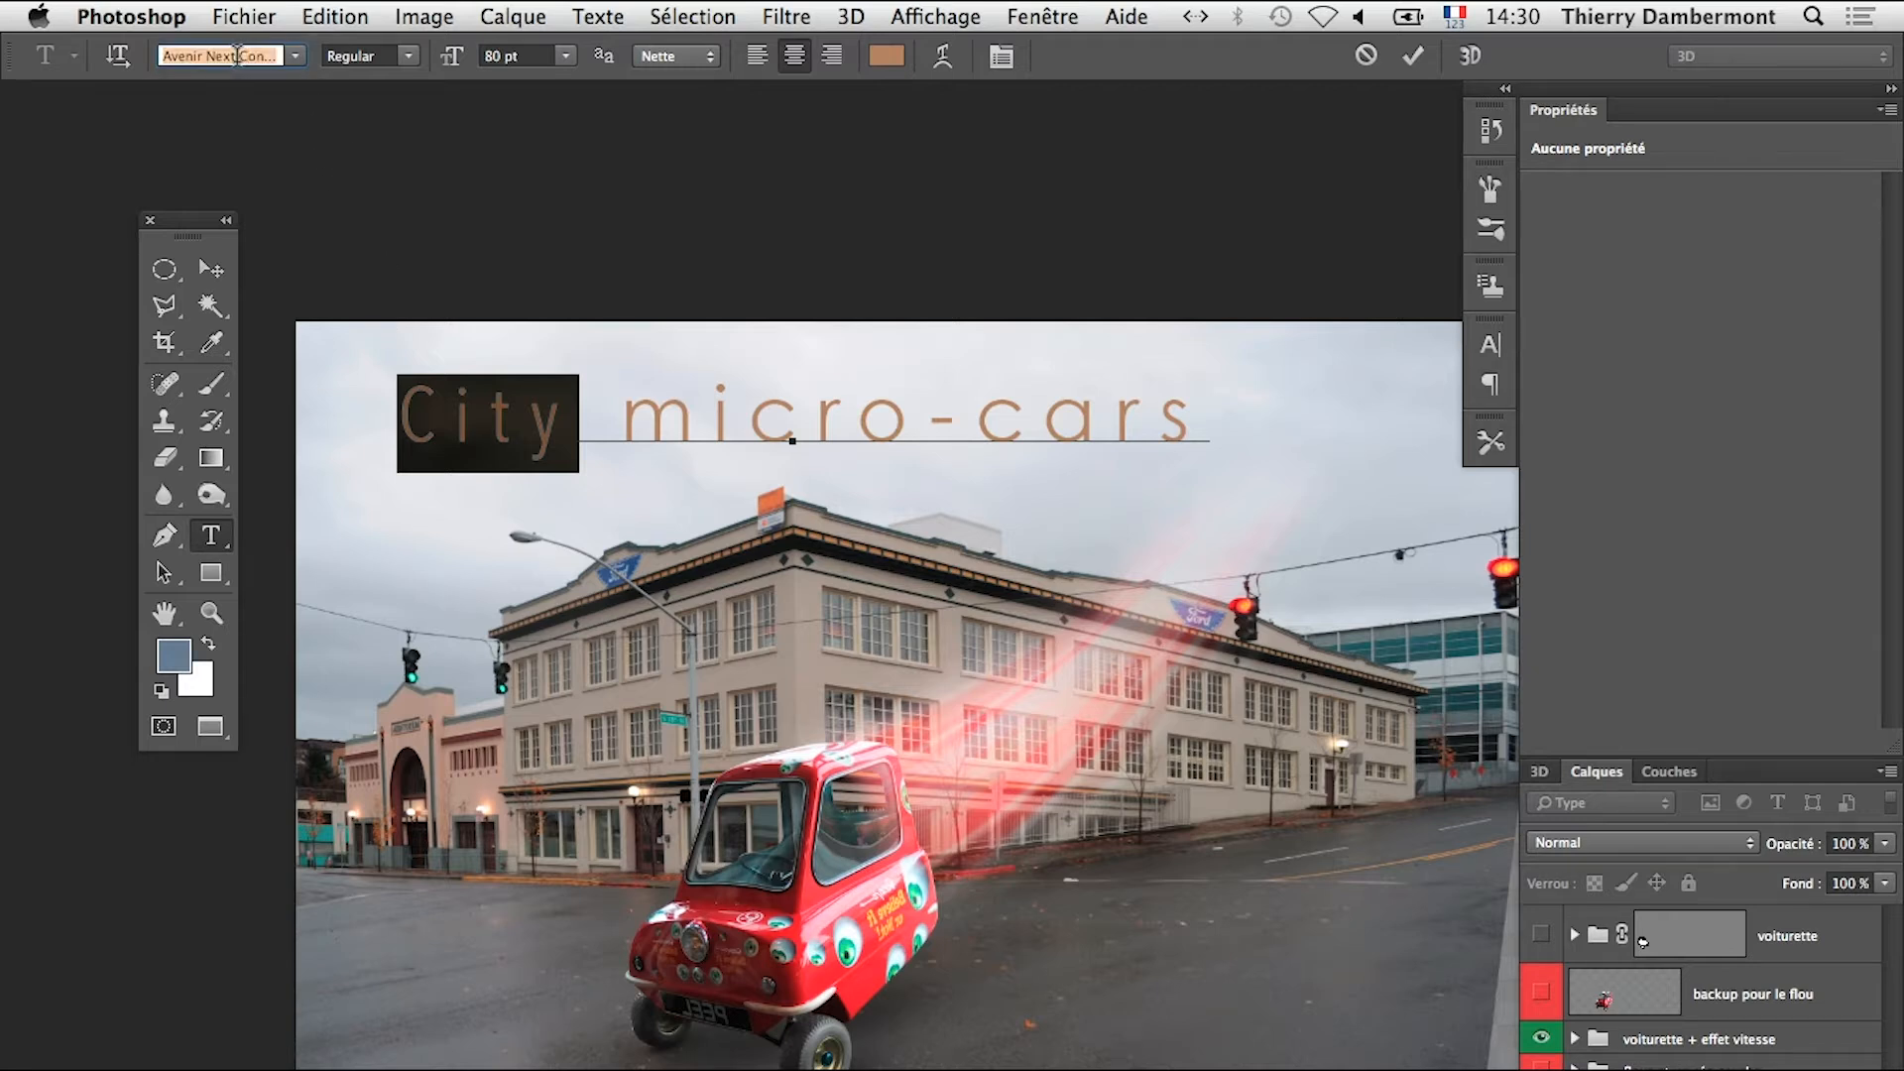
key(Up)
key(Up)
key(Up)
key(Up)
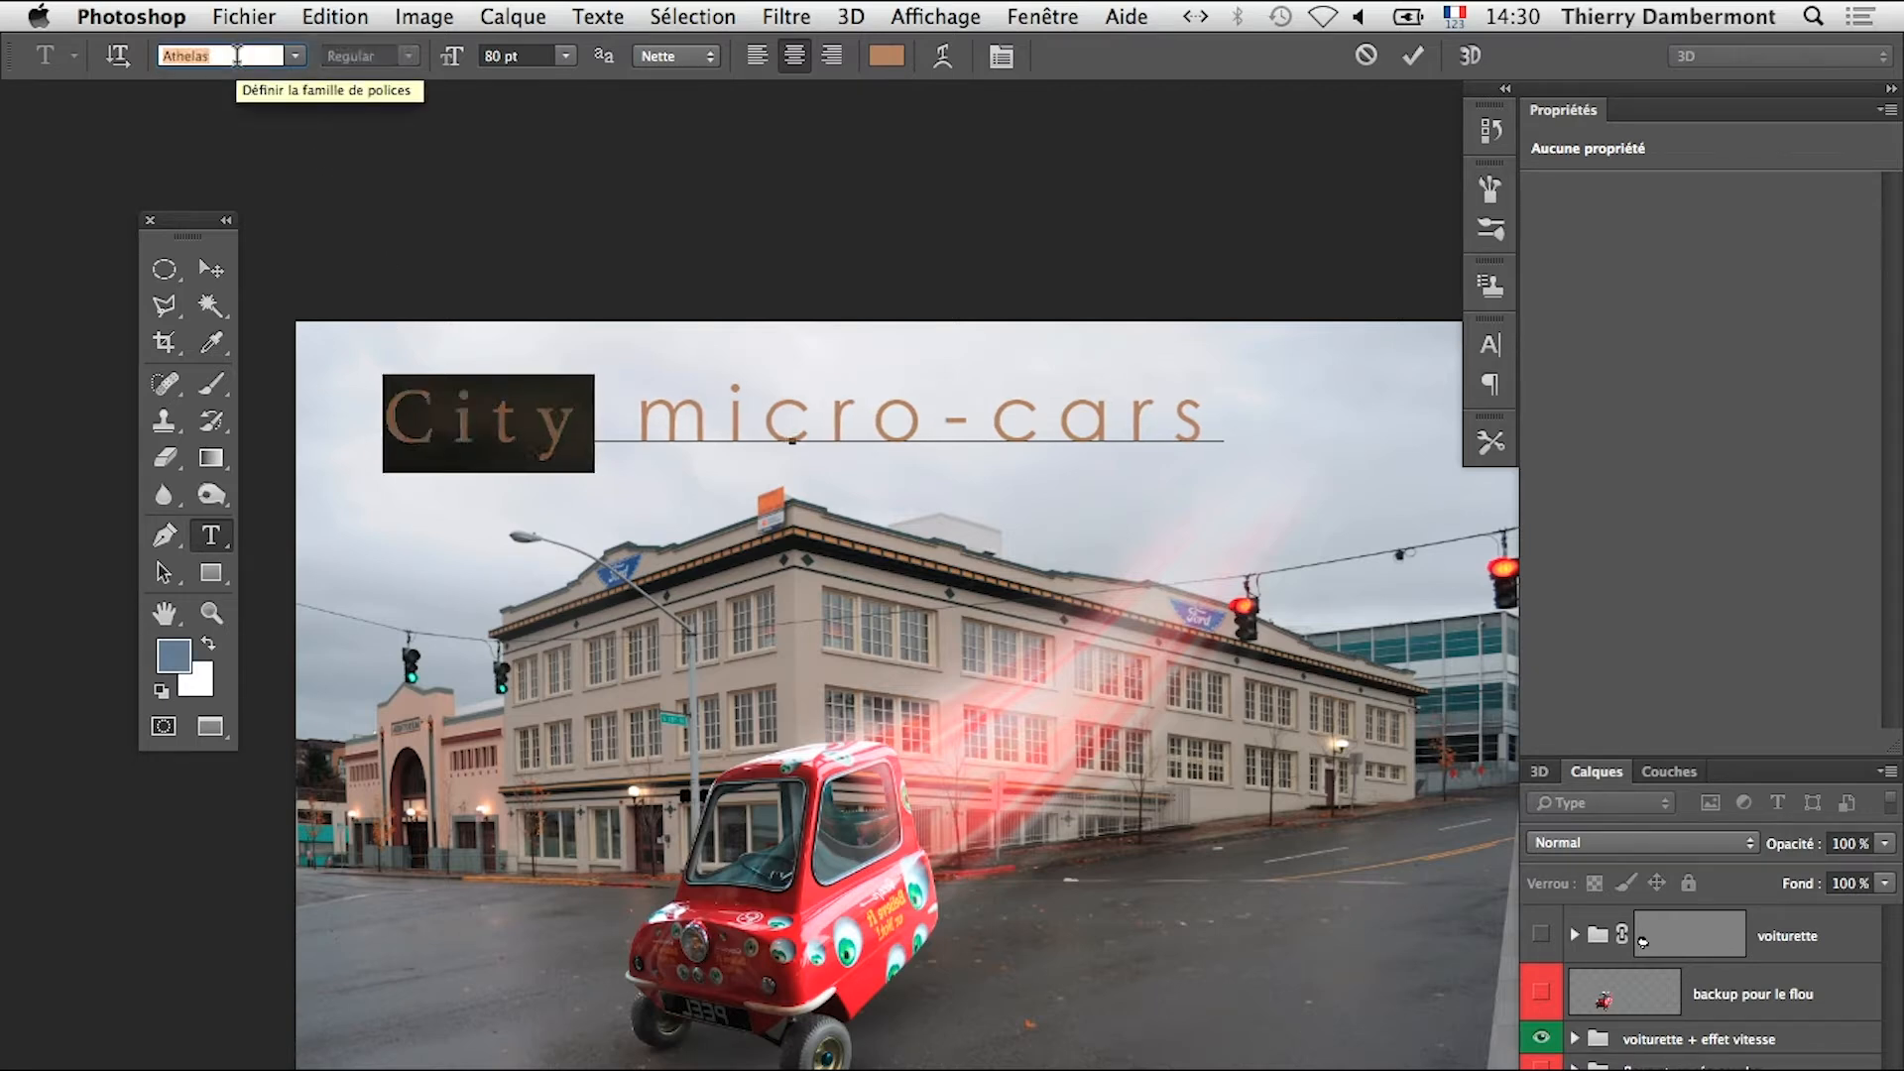
key(Up)
key(Up)
key(Up)
key(Up)
key(Up)
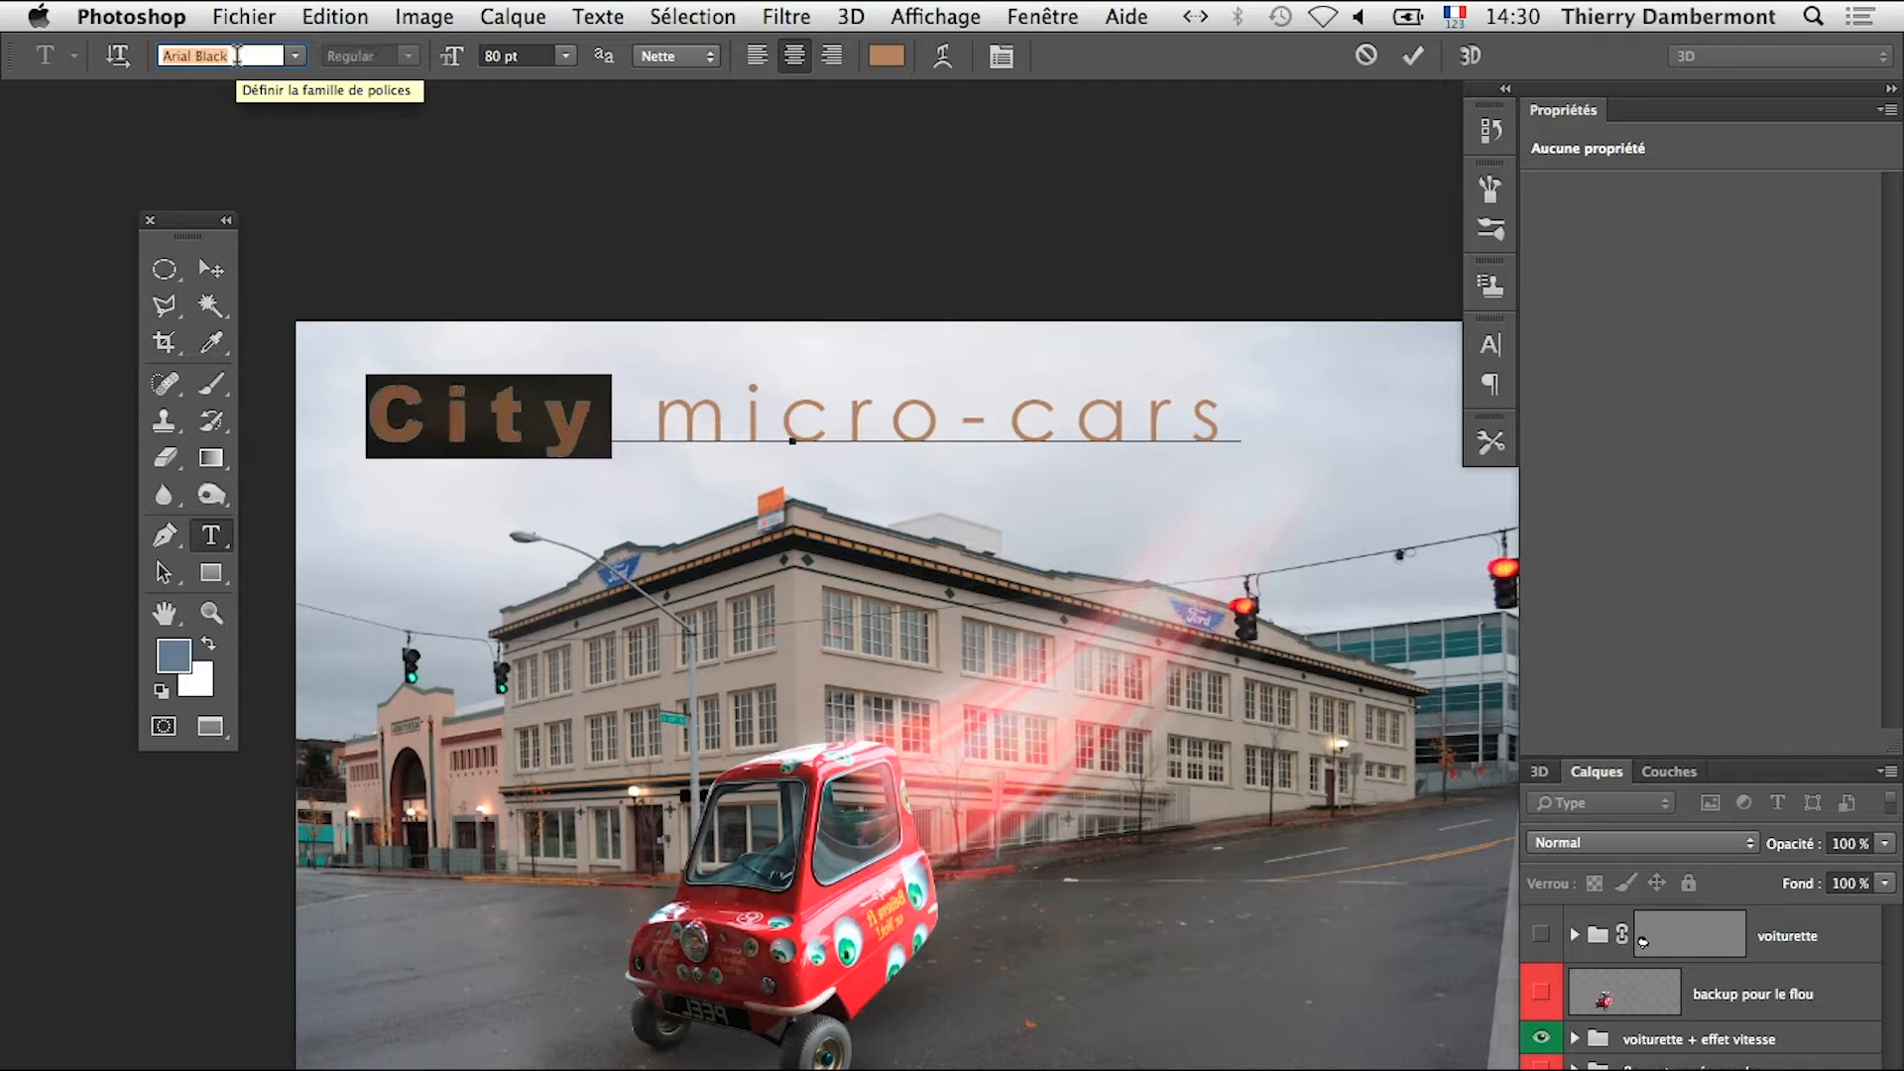
click(552, 409)
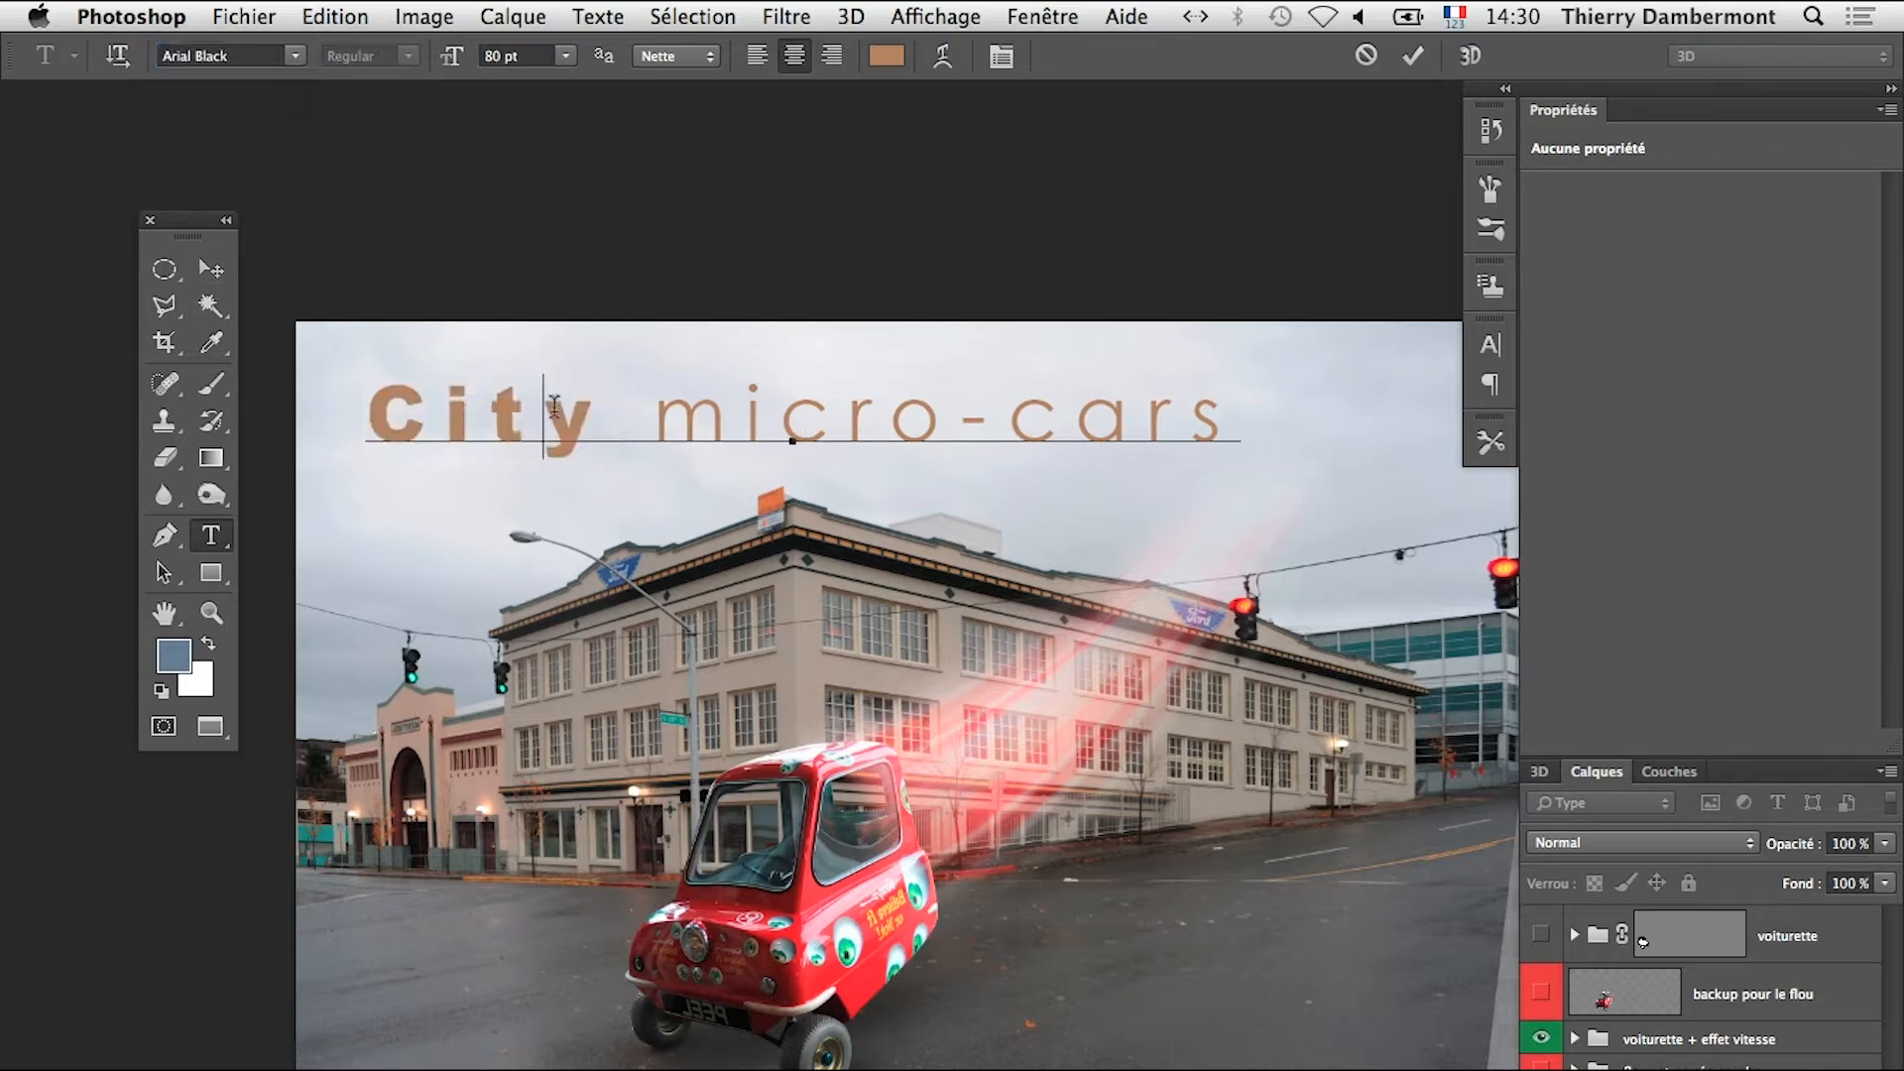
click(211, 269)
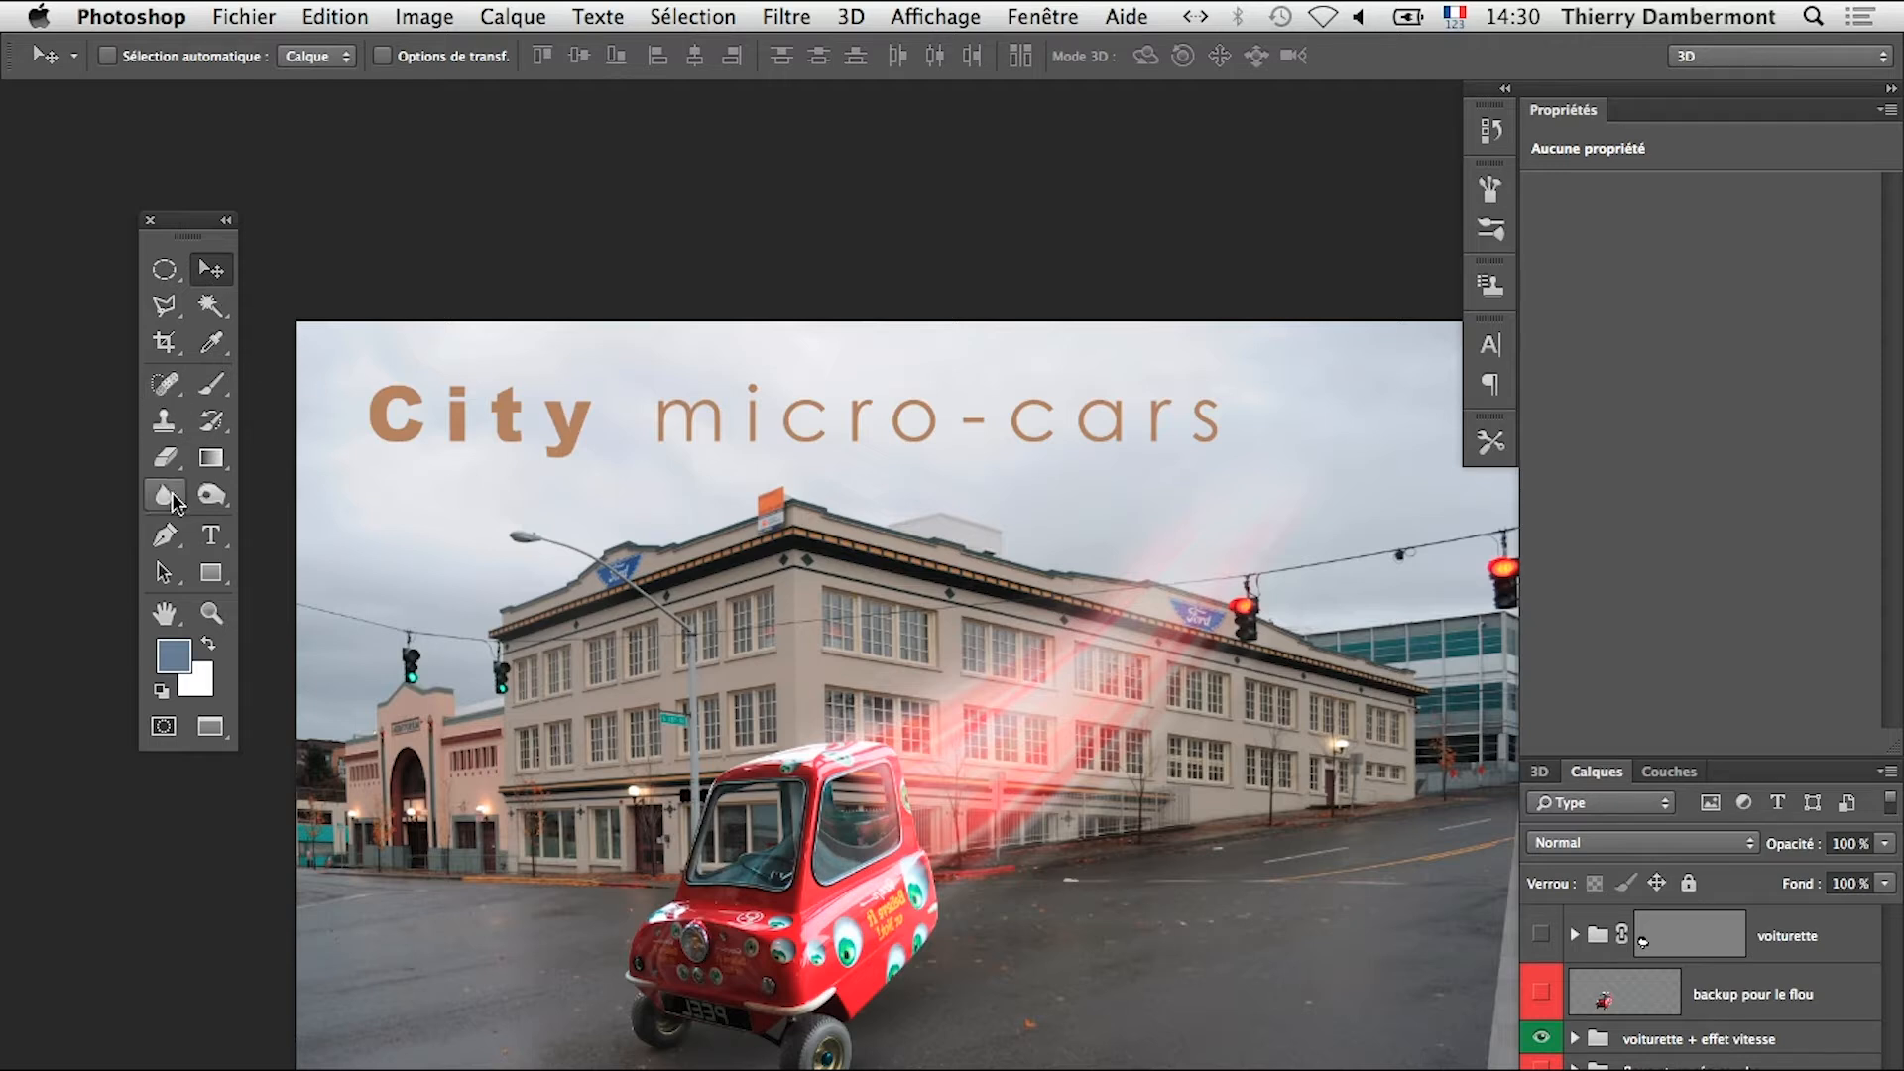
Tighten the gap between "City" and "micro-cars" by setting the kerning after "City" to -280 with the Character settings
click(213, 542)
click(600, 417)
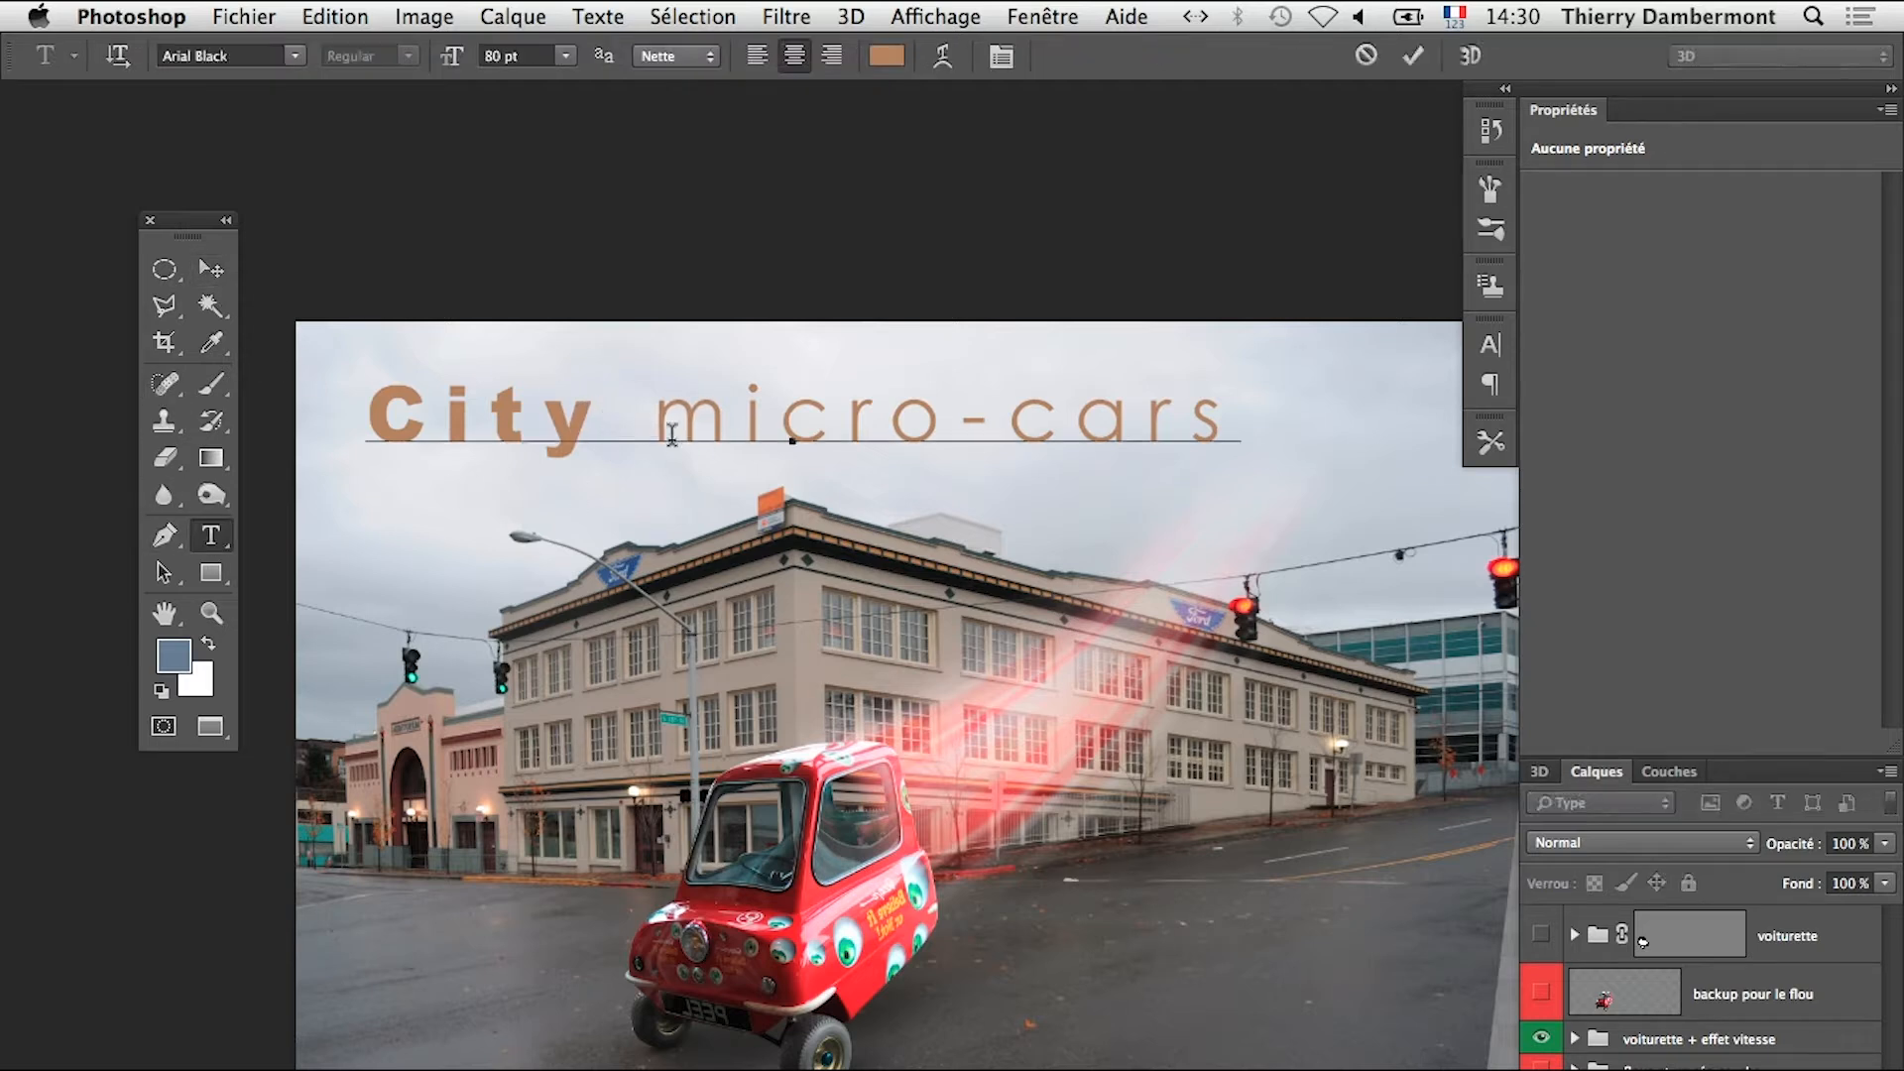
drag(607, 414, 646, 424)
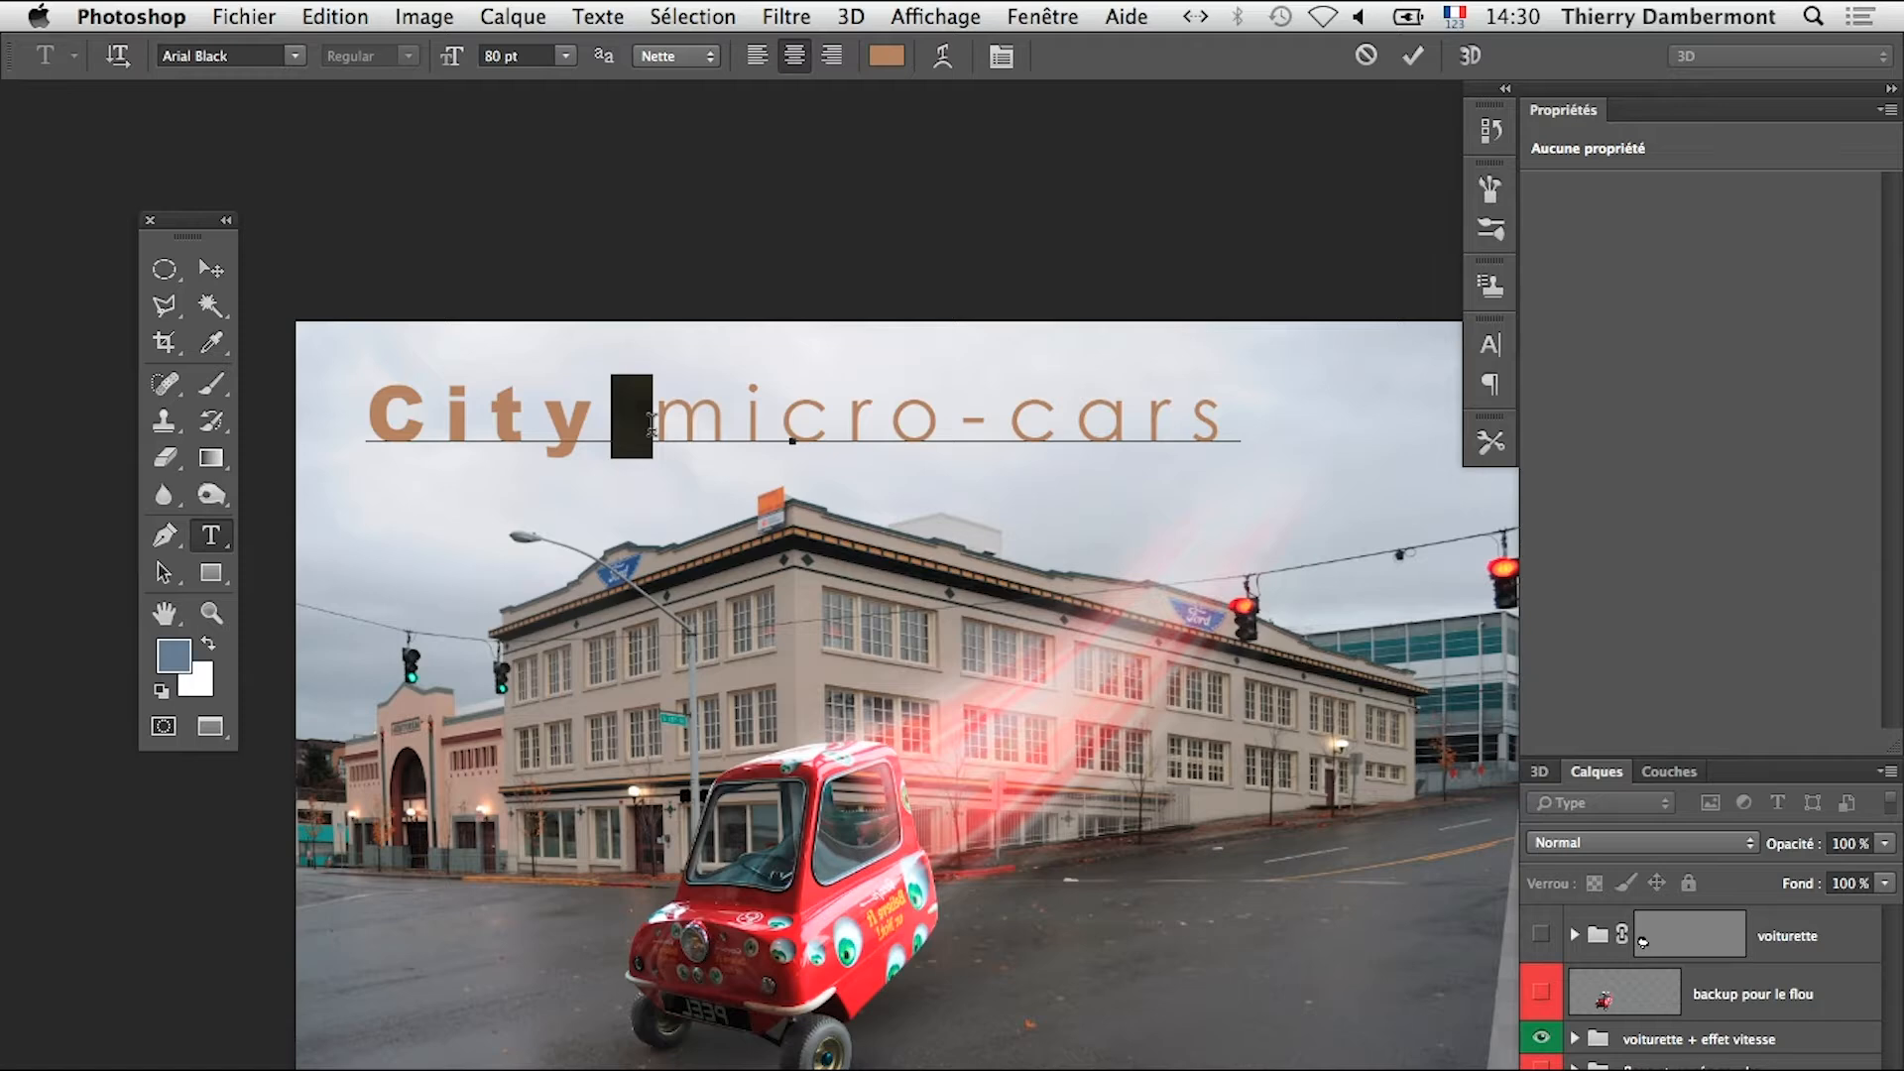
click(617, 428)
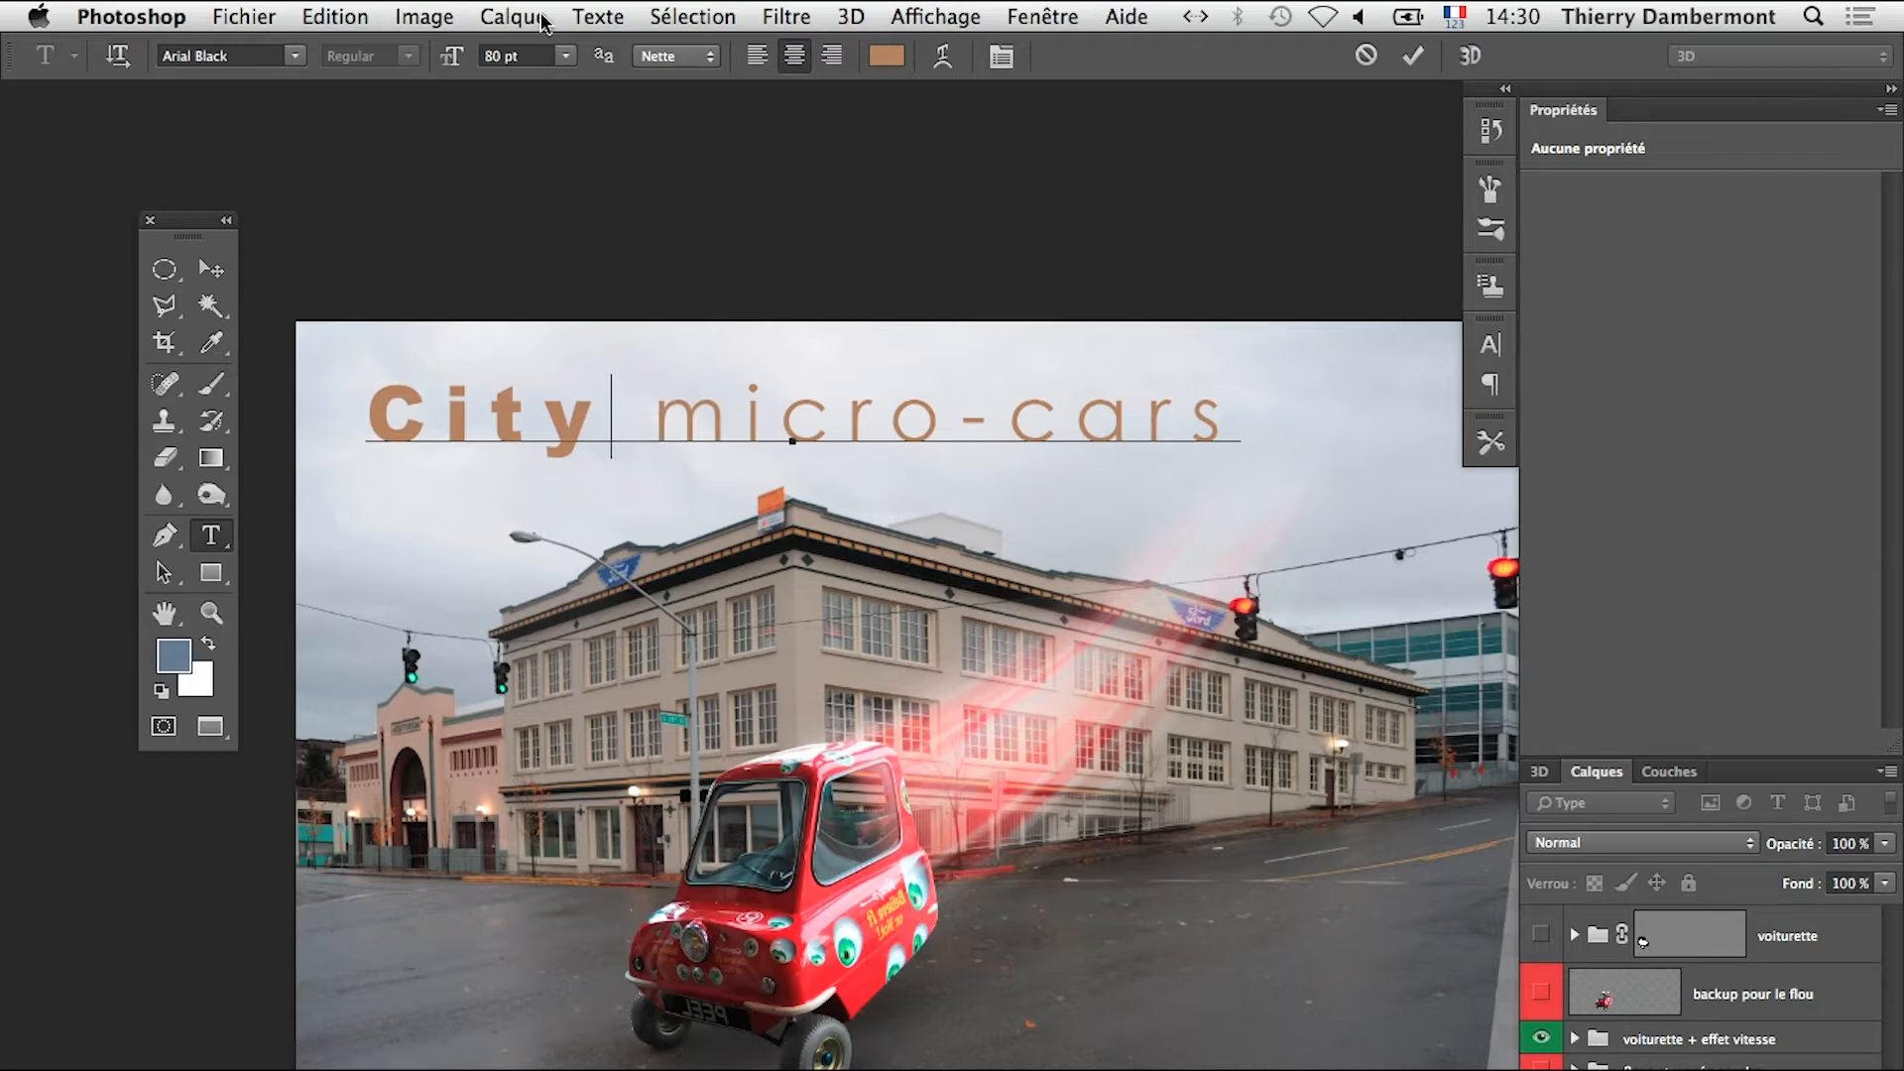
click(505, 16)
mouse_move(598, 16)
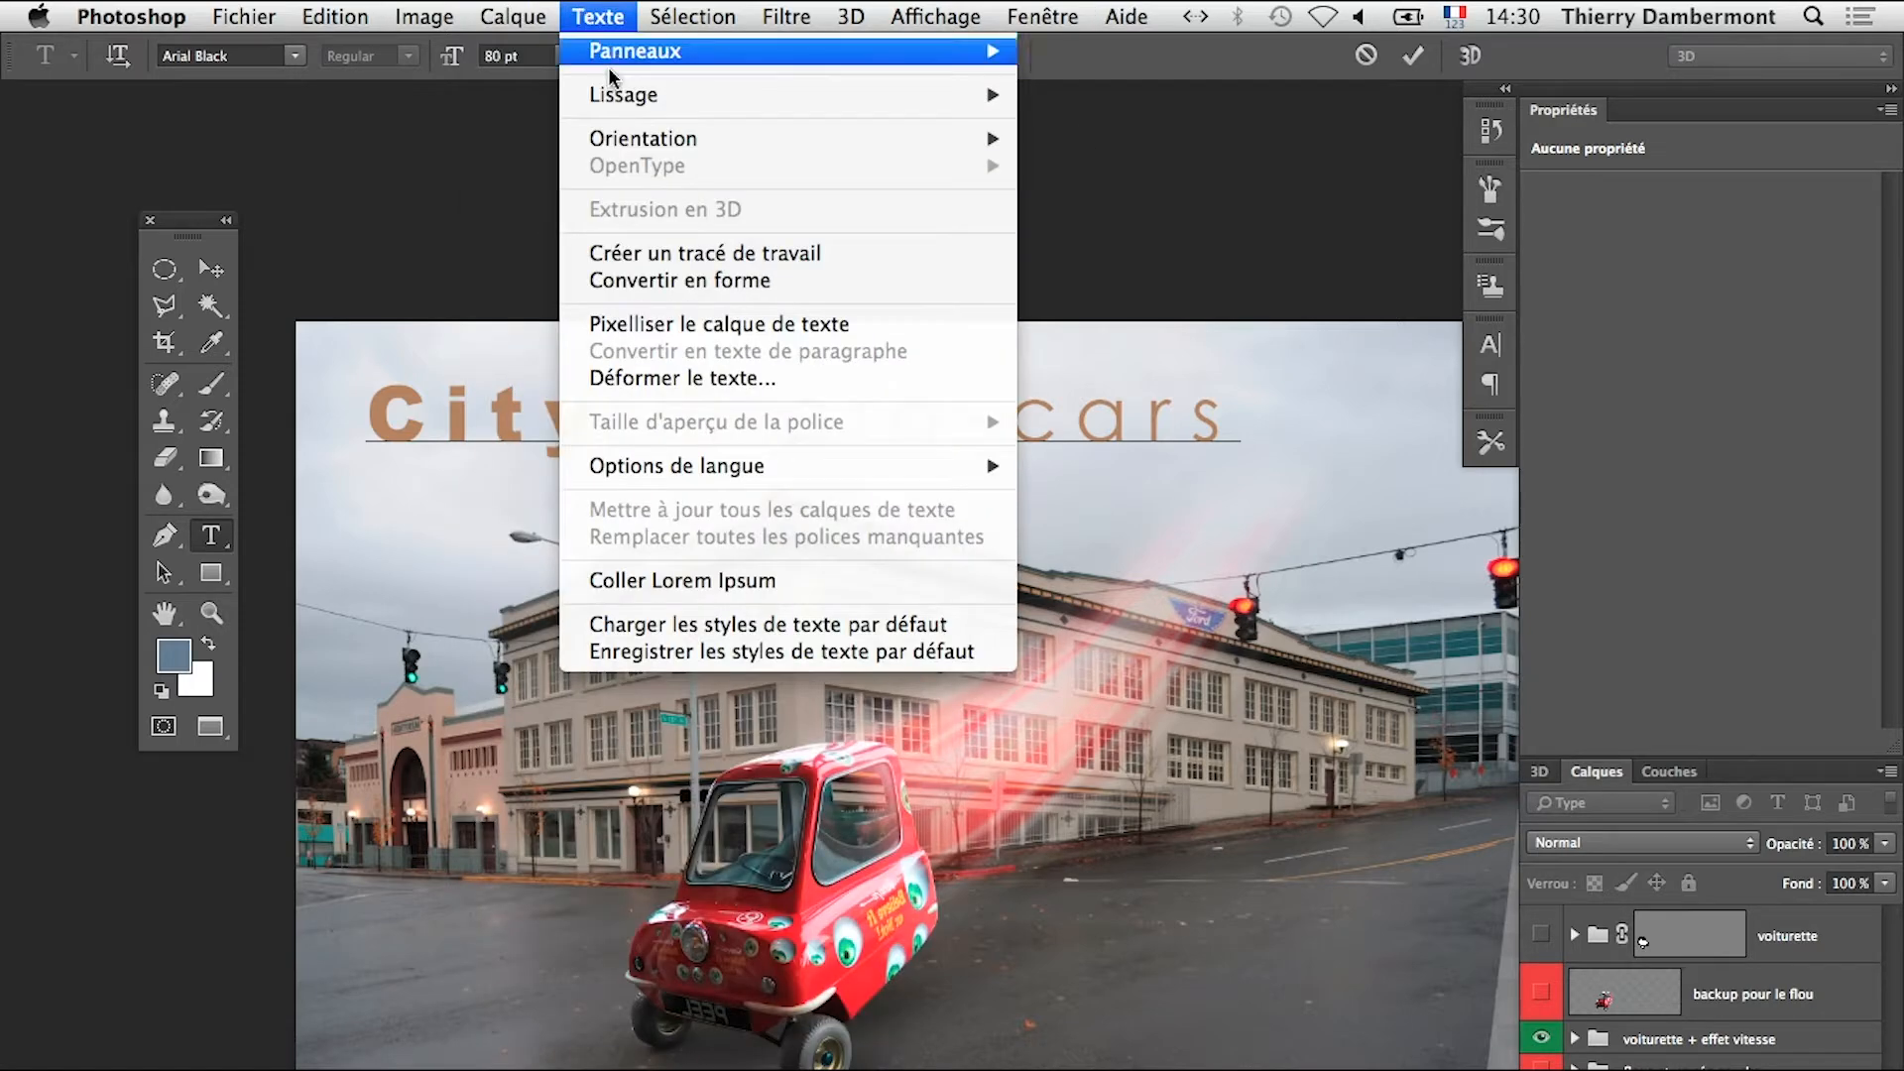
mouse_move(615, 55)
click(1111, 61)
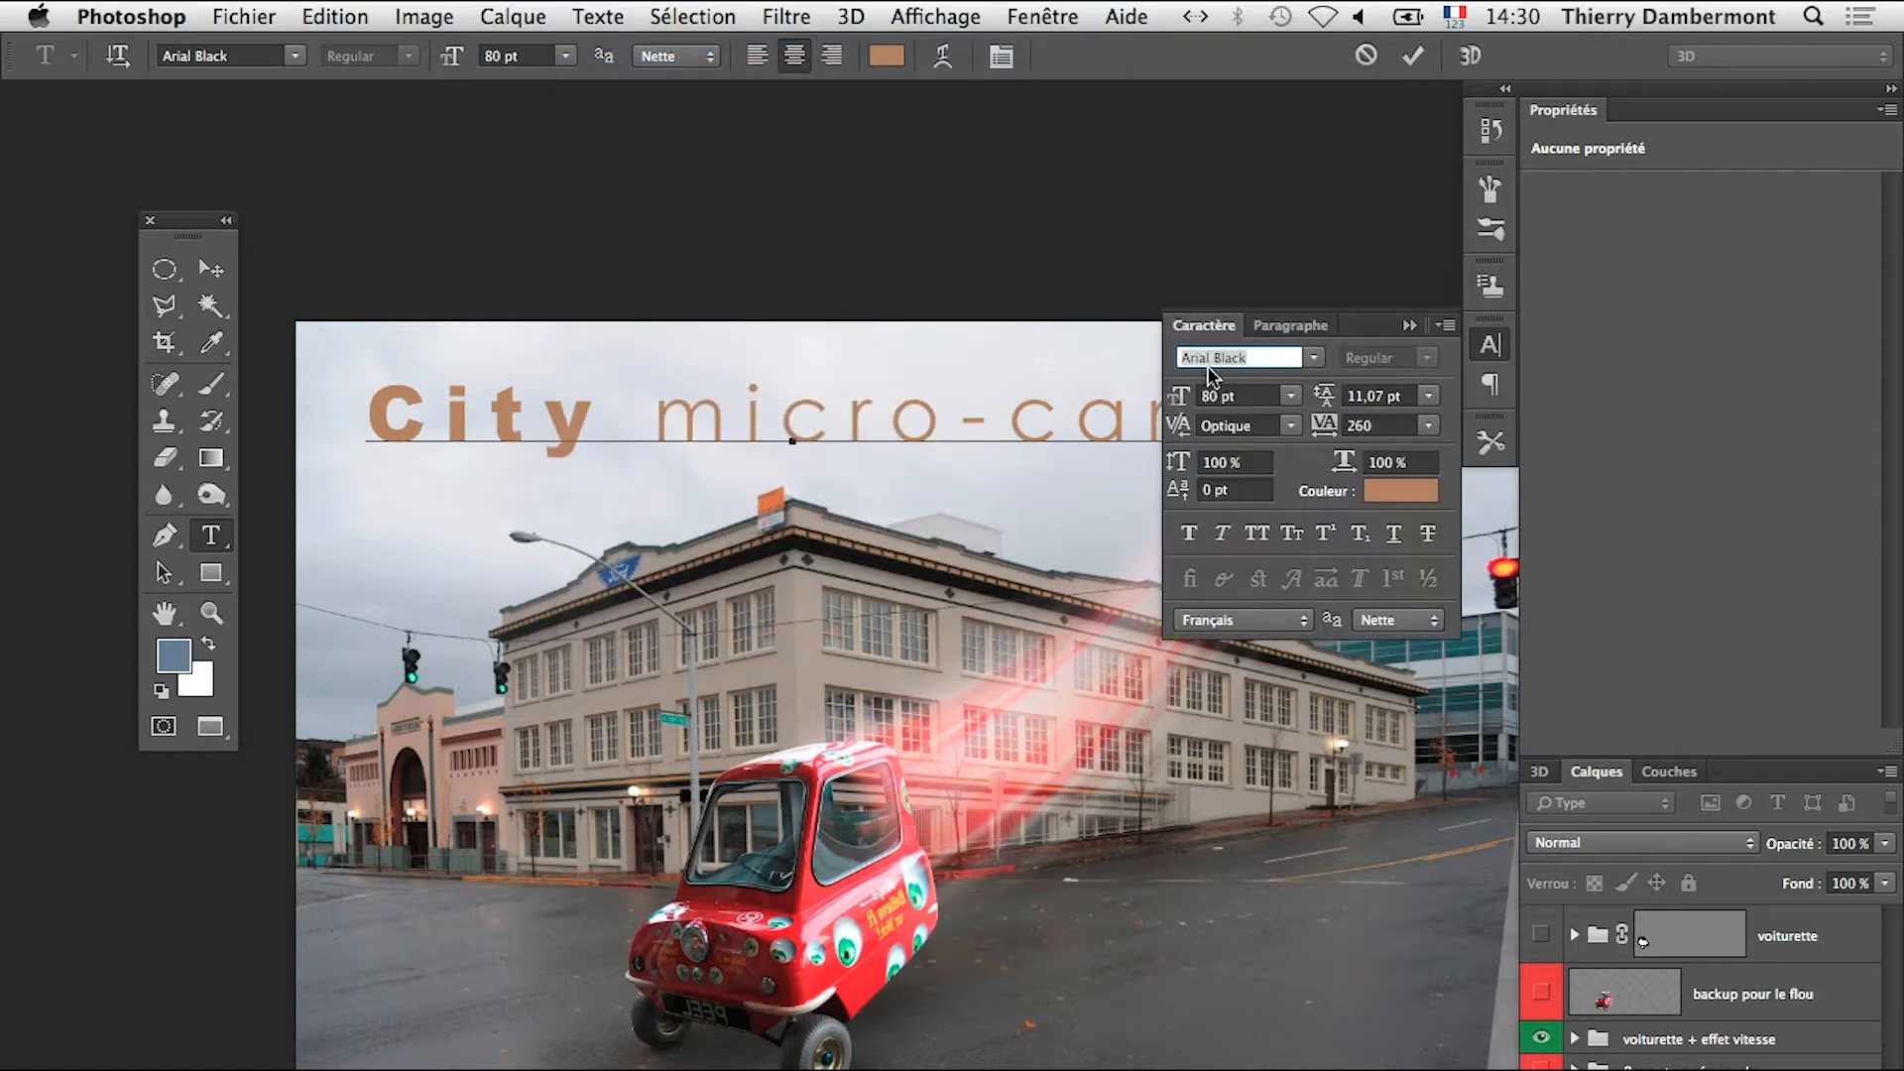
drag(1202, 326, 457, 504)
click(1409, 325)
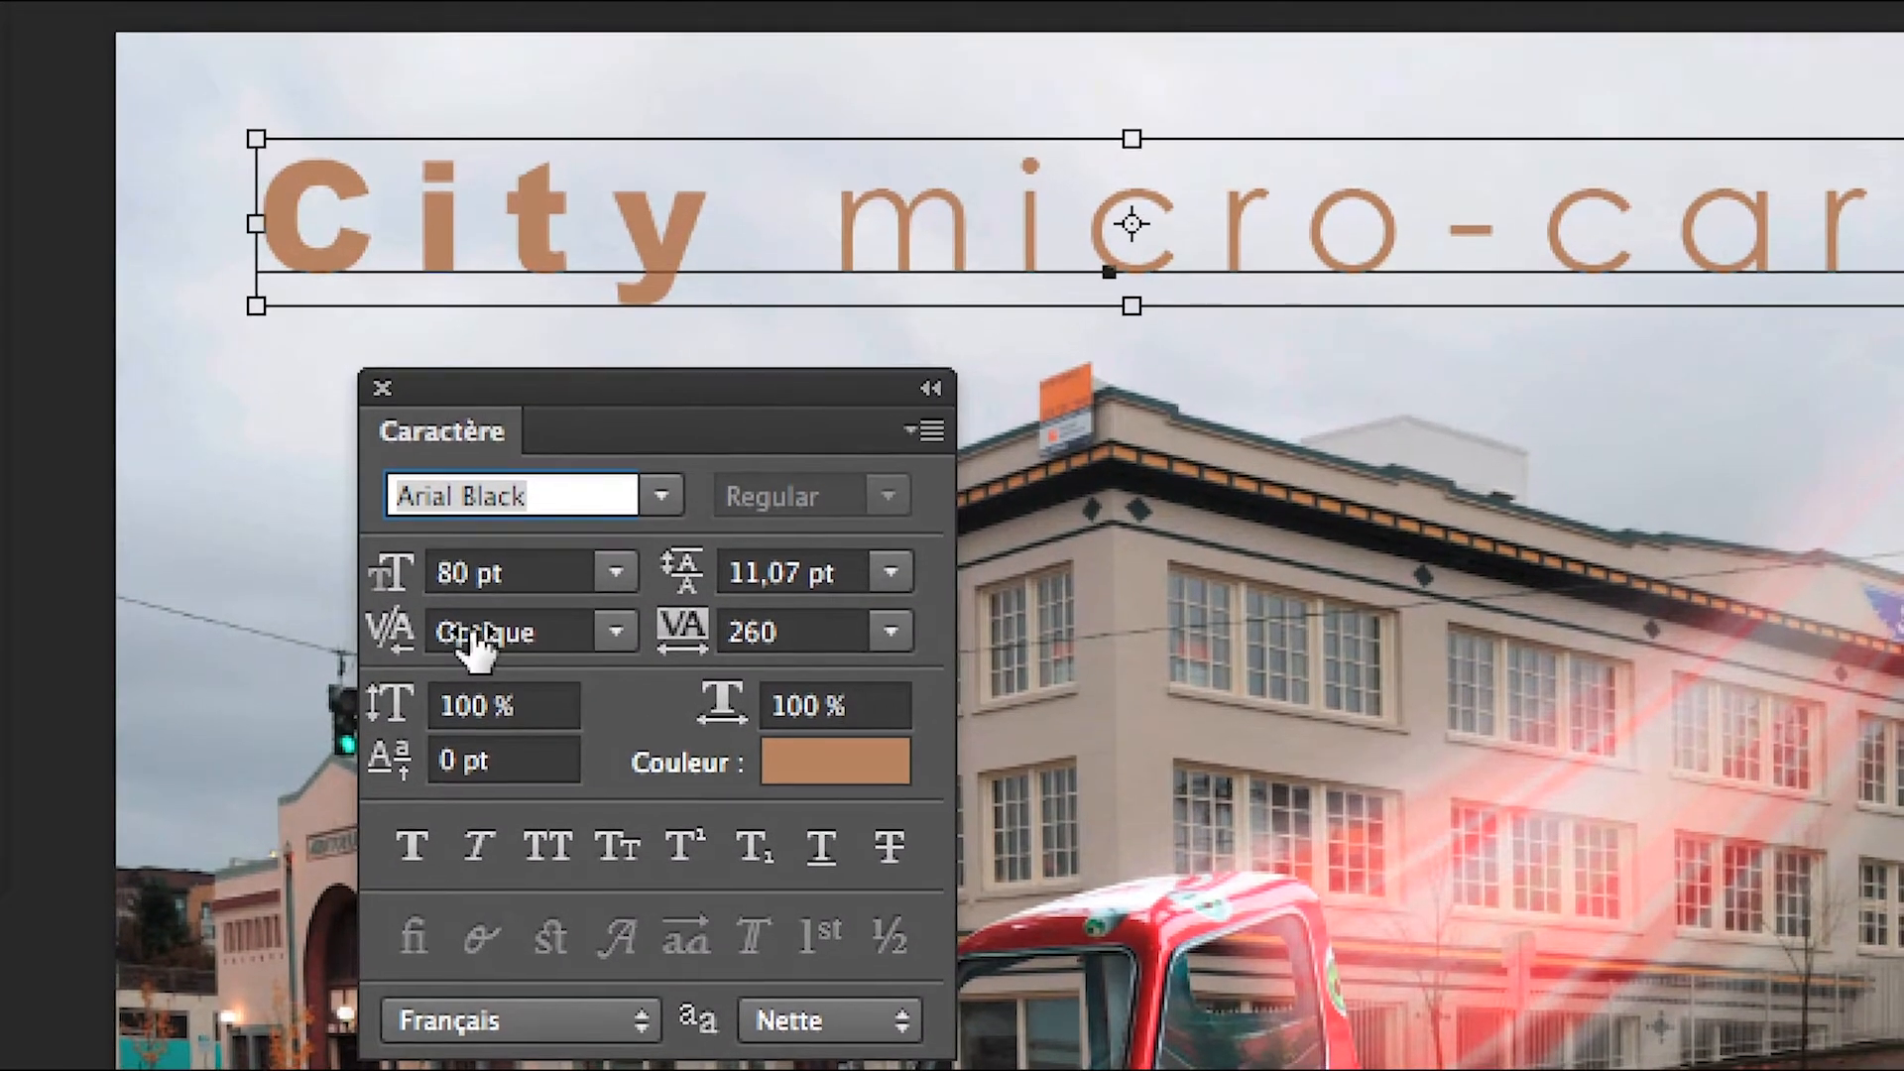
click(465, 606)
drag(468, 633, 448, 640)
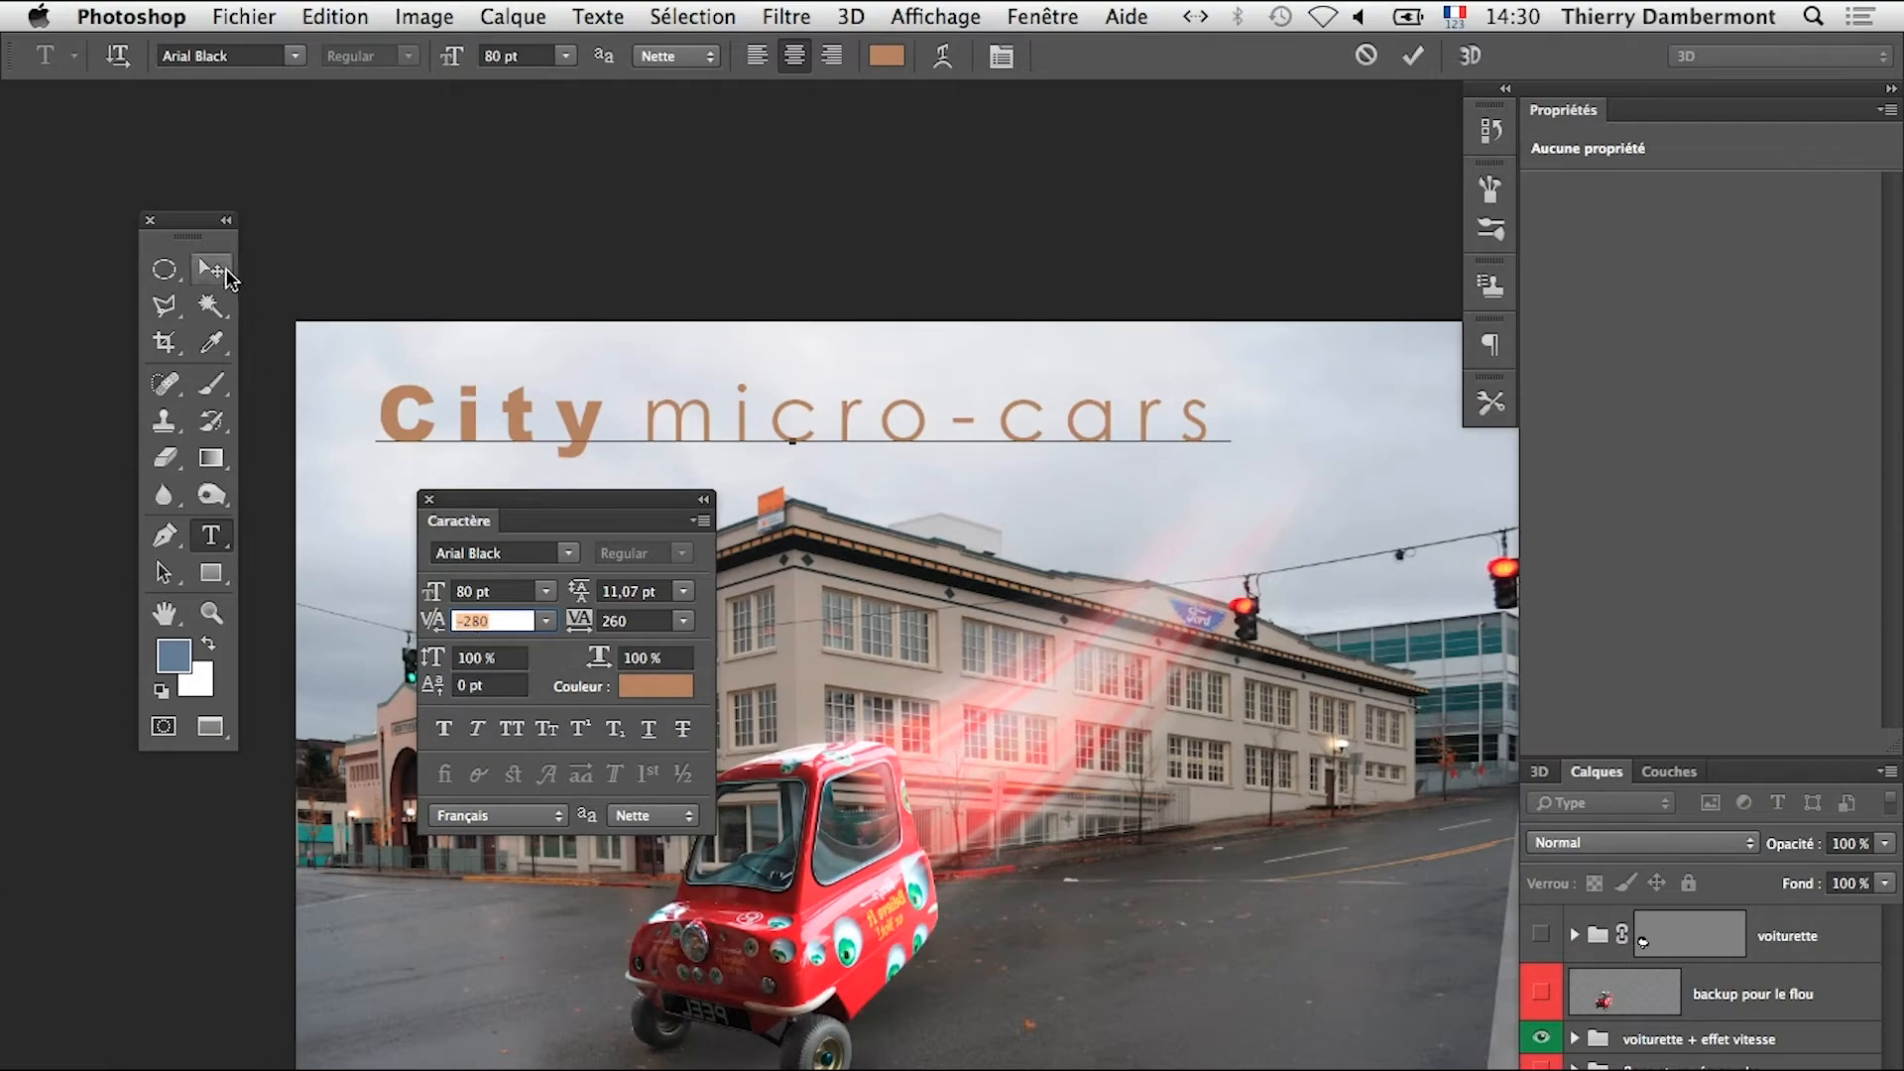
click(210, 268)
click(429, 499)
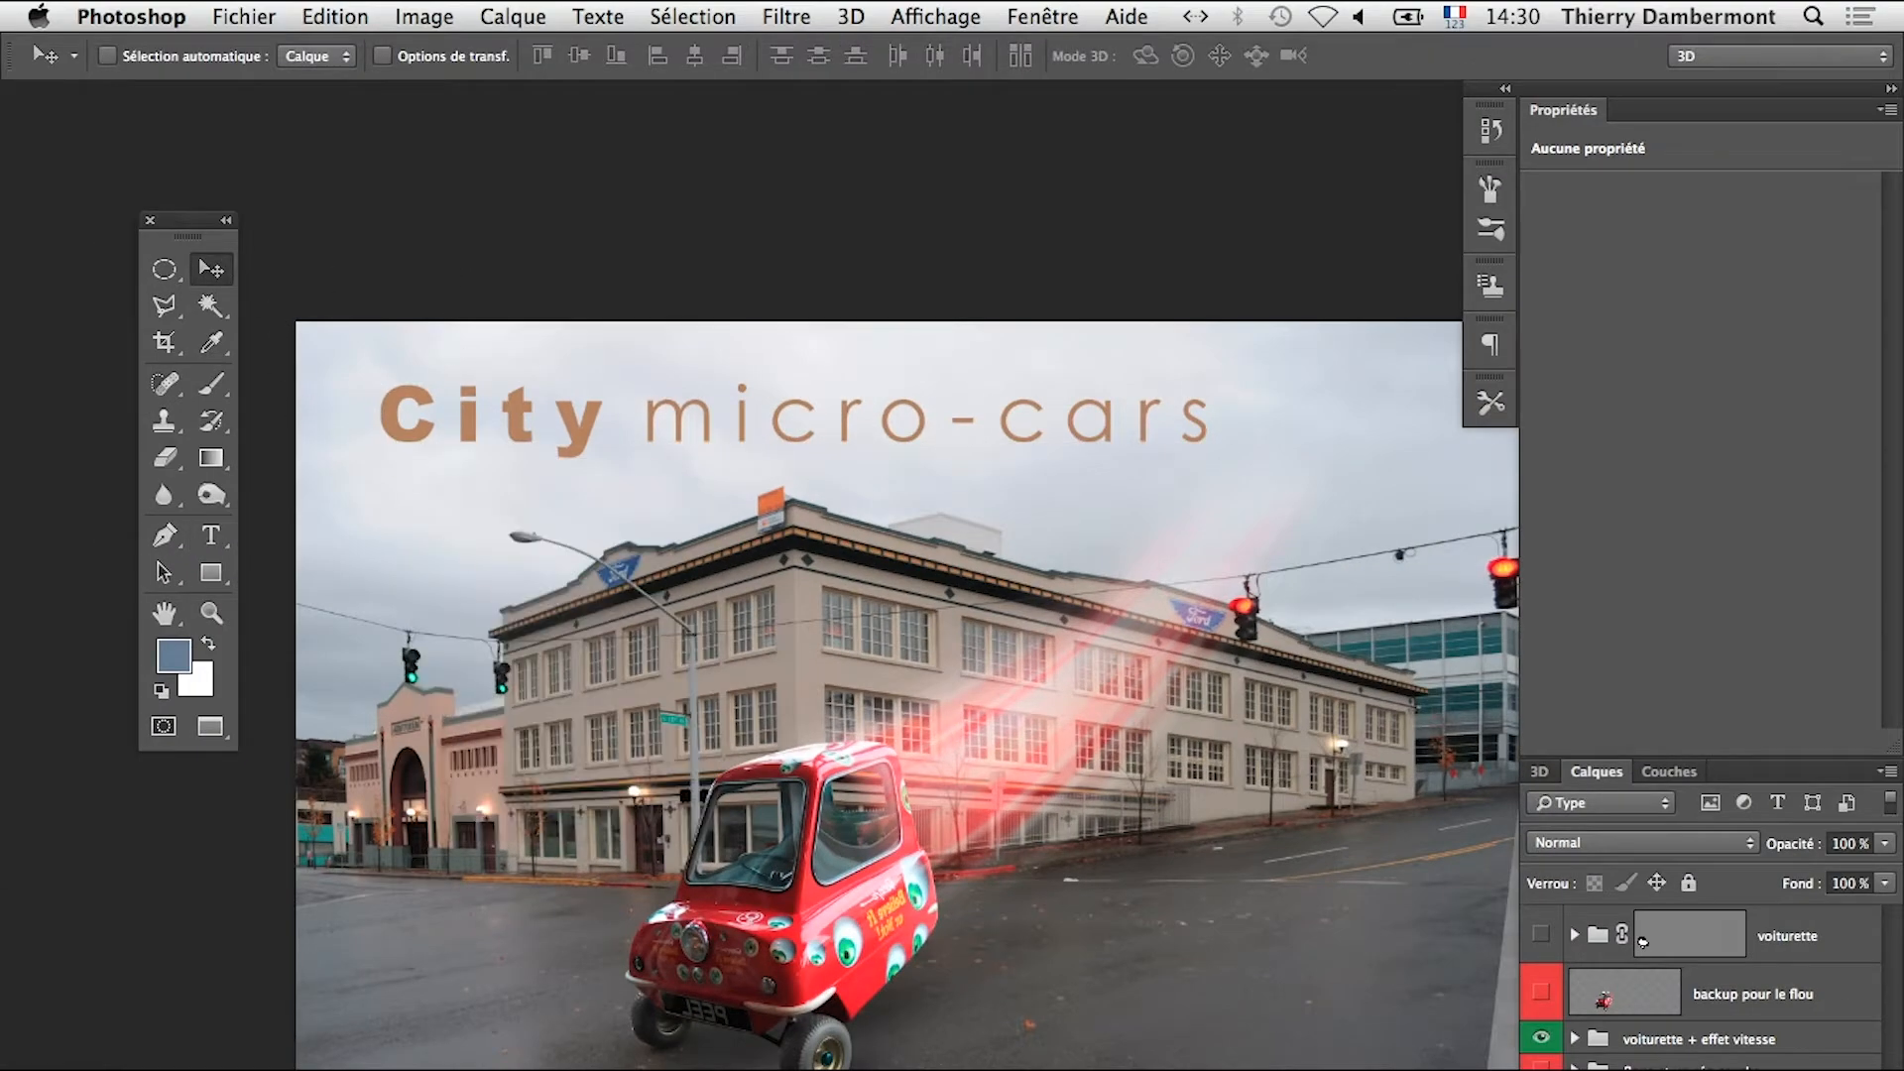
Crop the empty transparent area off the image's right side without deleting the cropped pixels, ending just before the rightmost traffic light
alt+click(994, 801)
drag(589, 764, 819, 550)
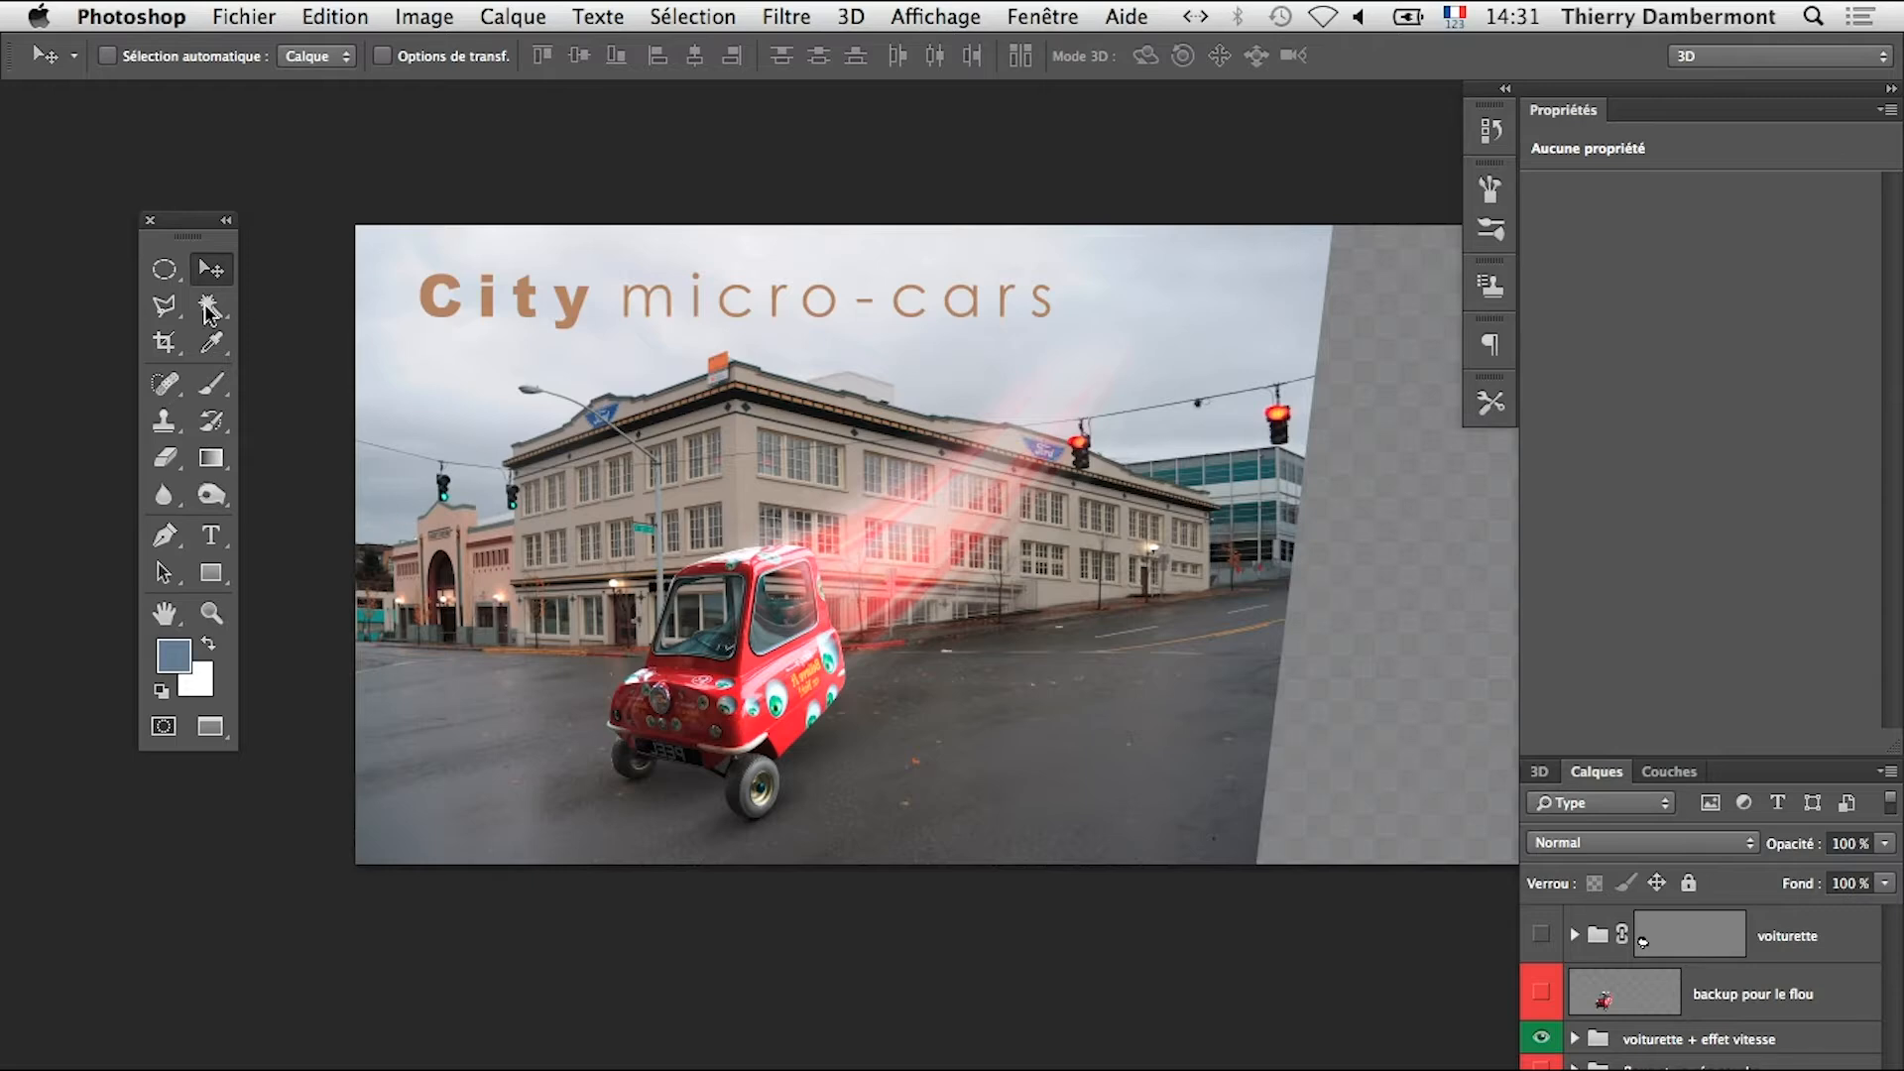
click(163, 349)
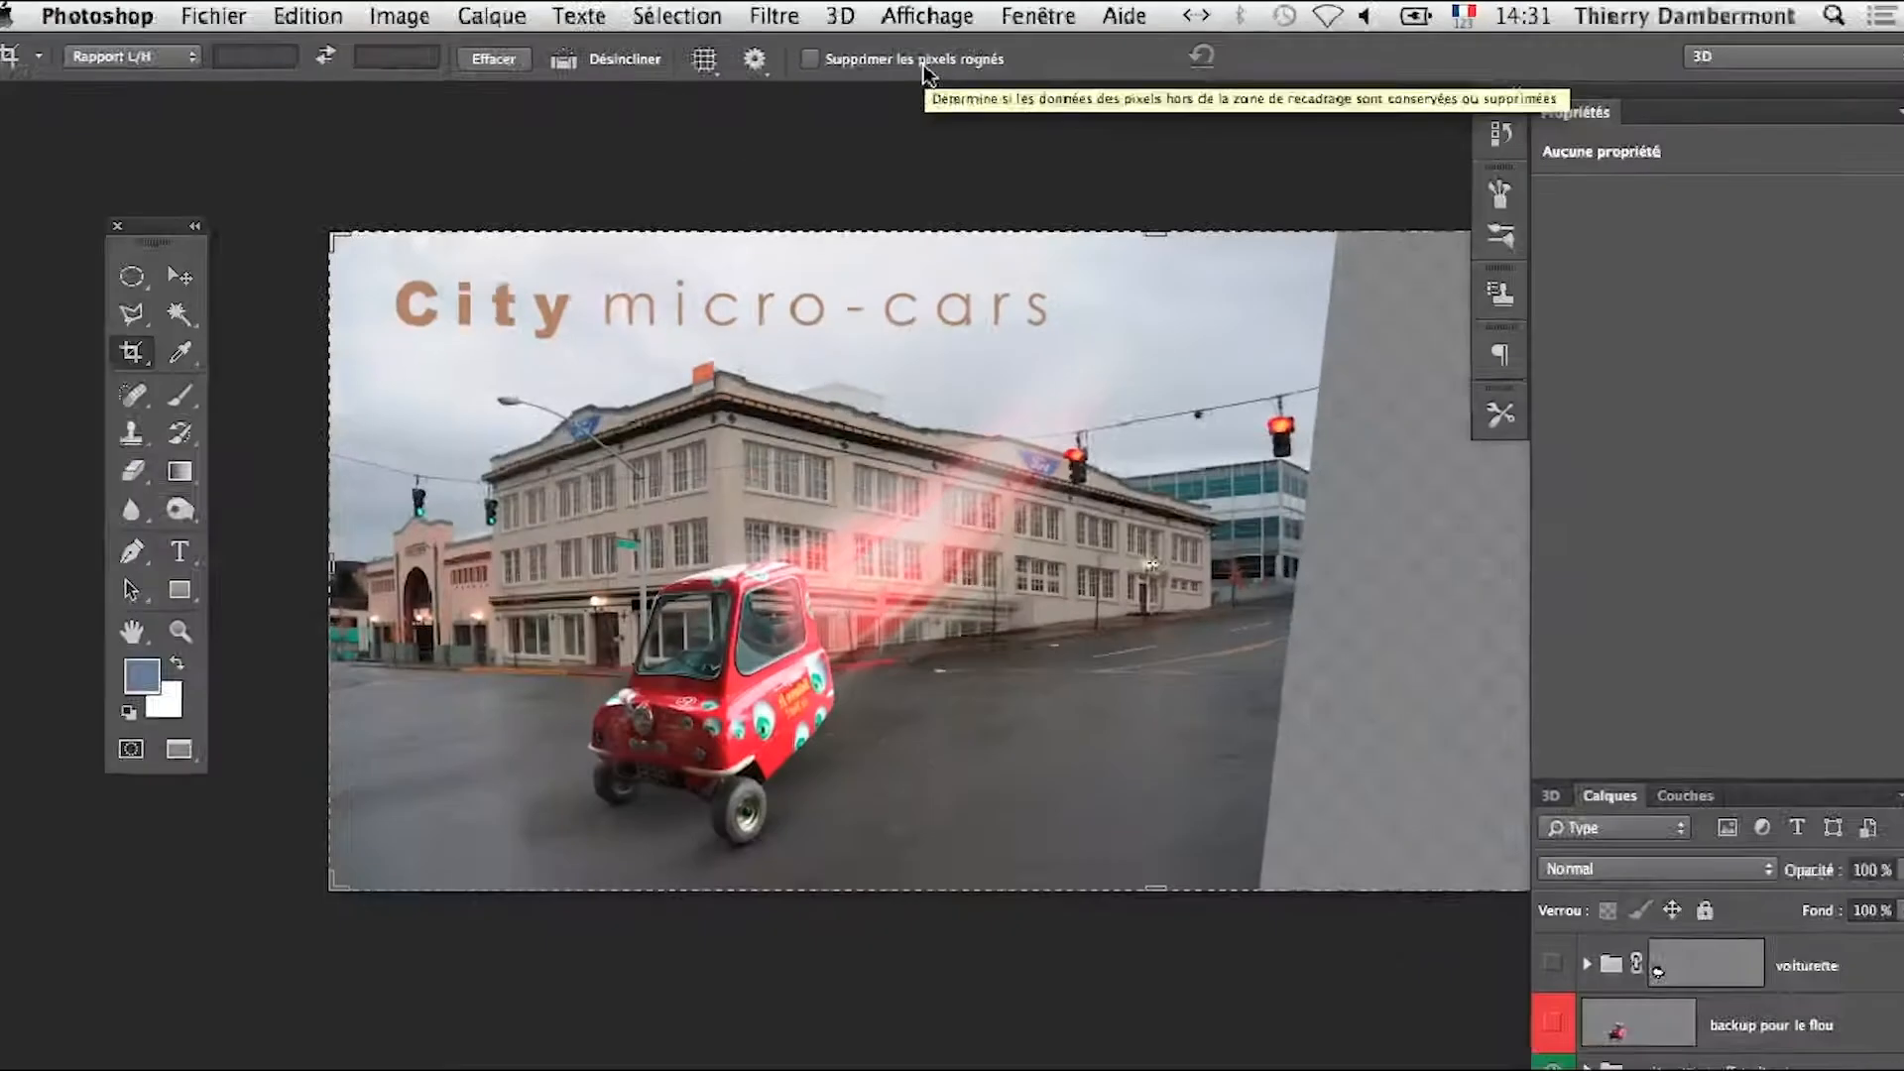
drag(1111, 528, 607, 619)
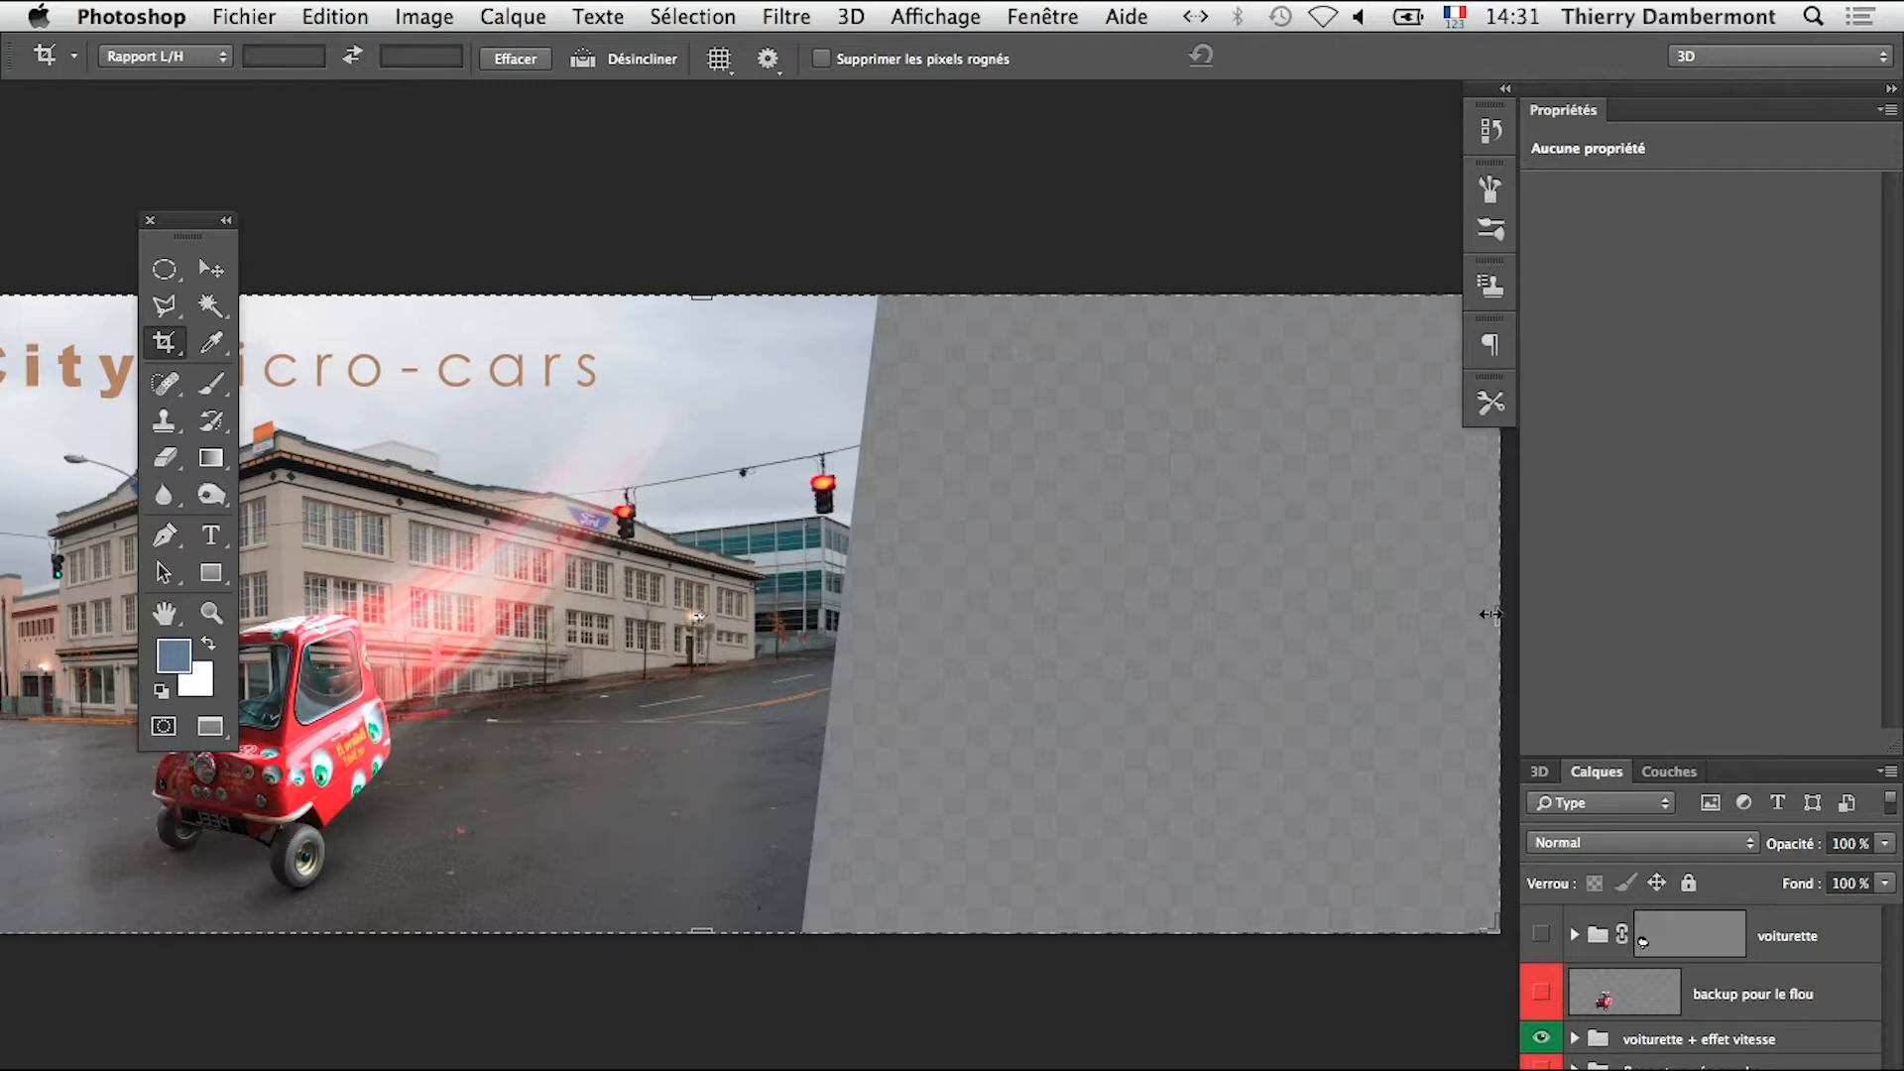
drag(1491, 614, 1142, 634)
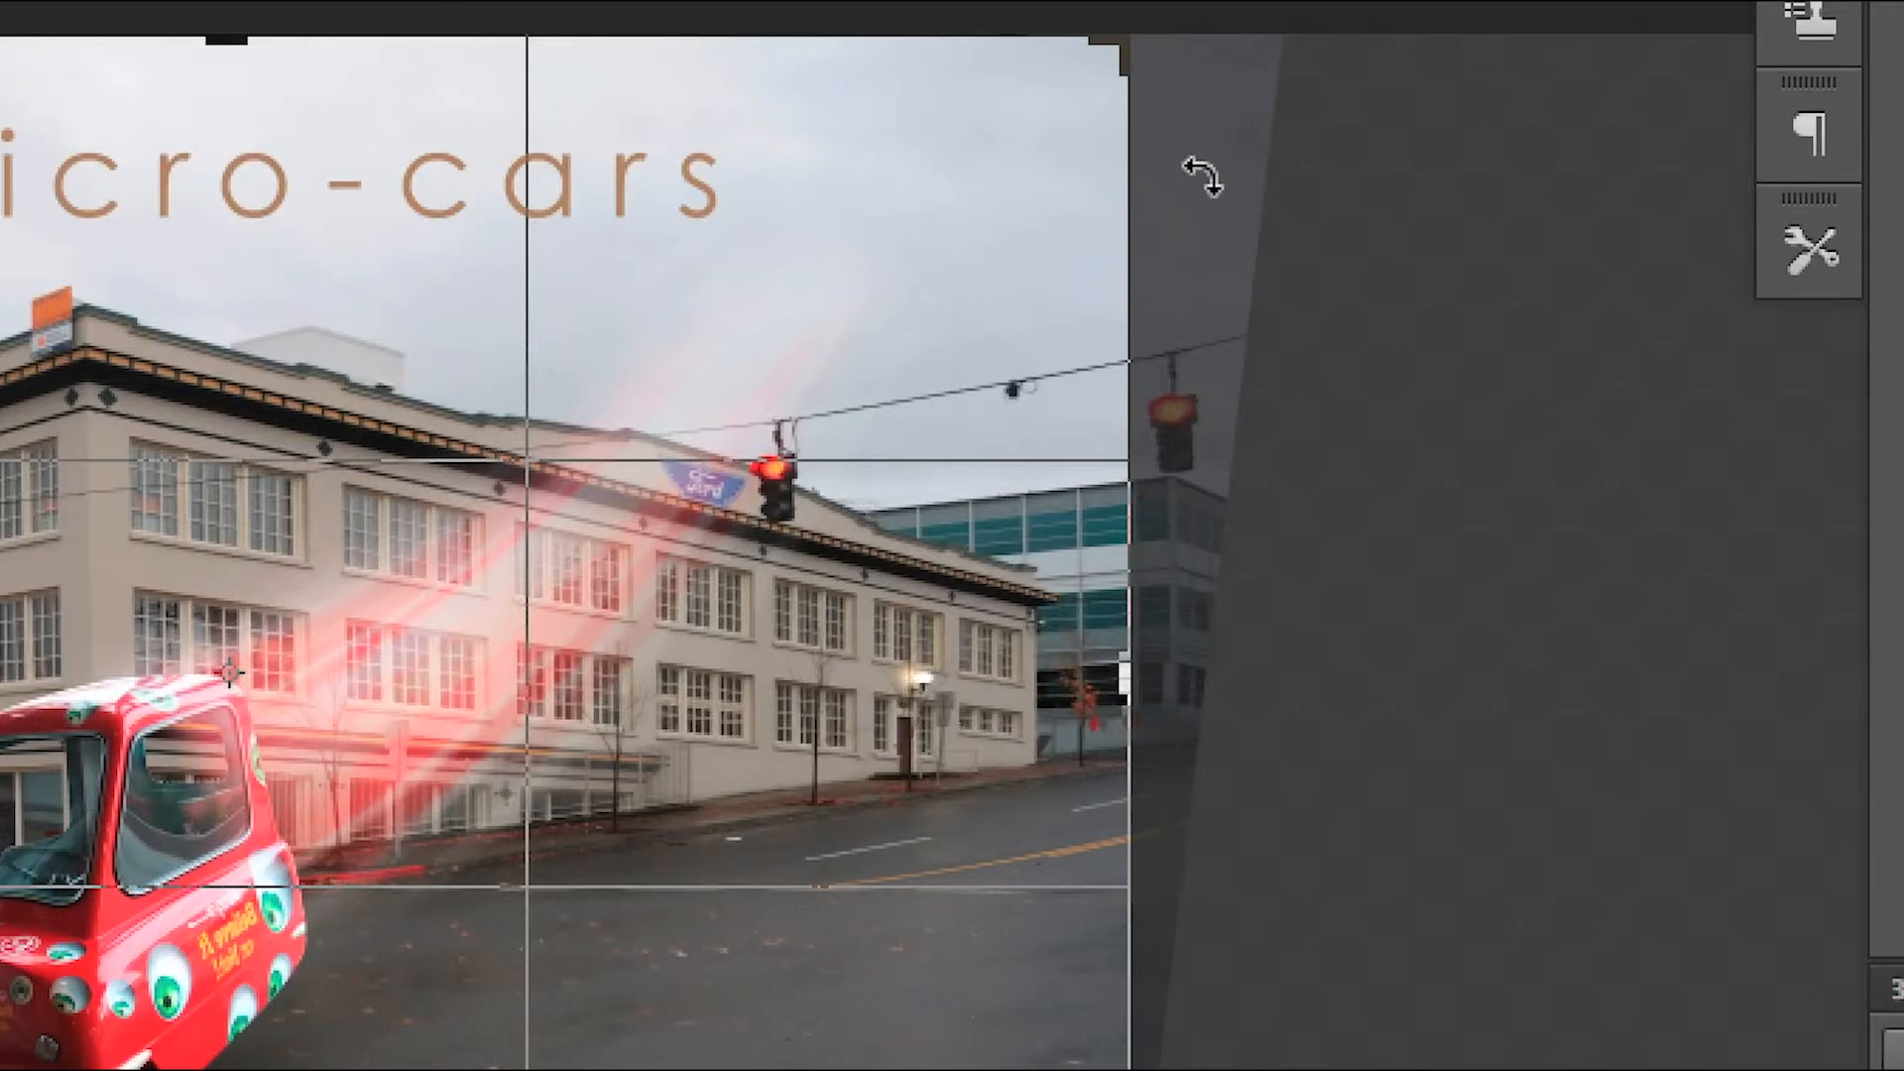
key(Return)
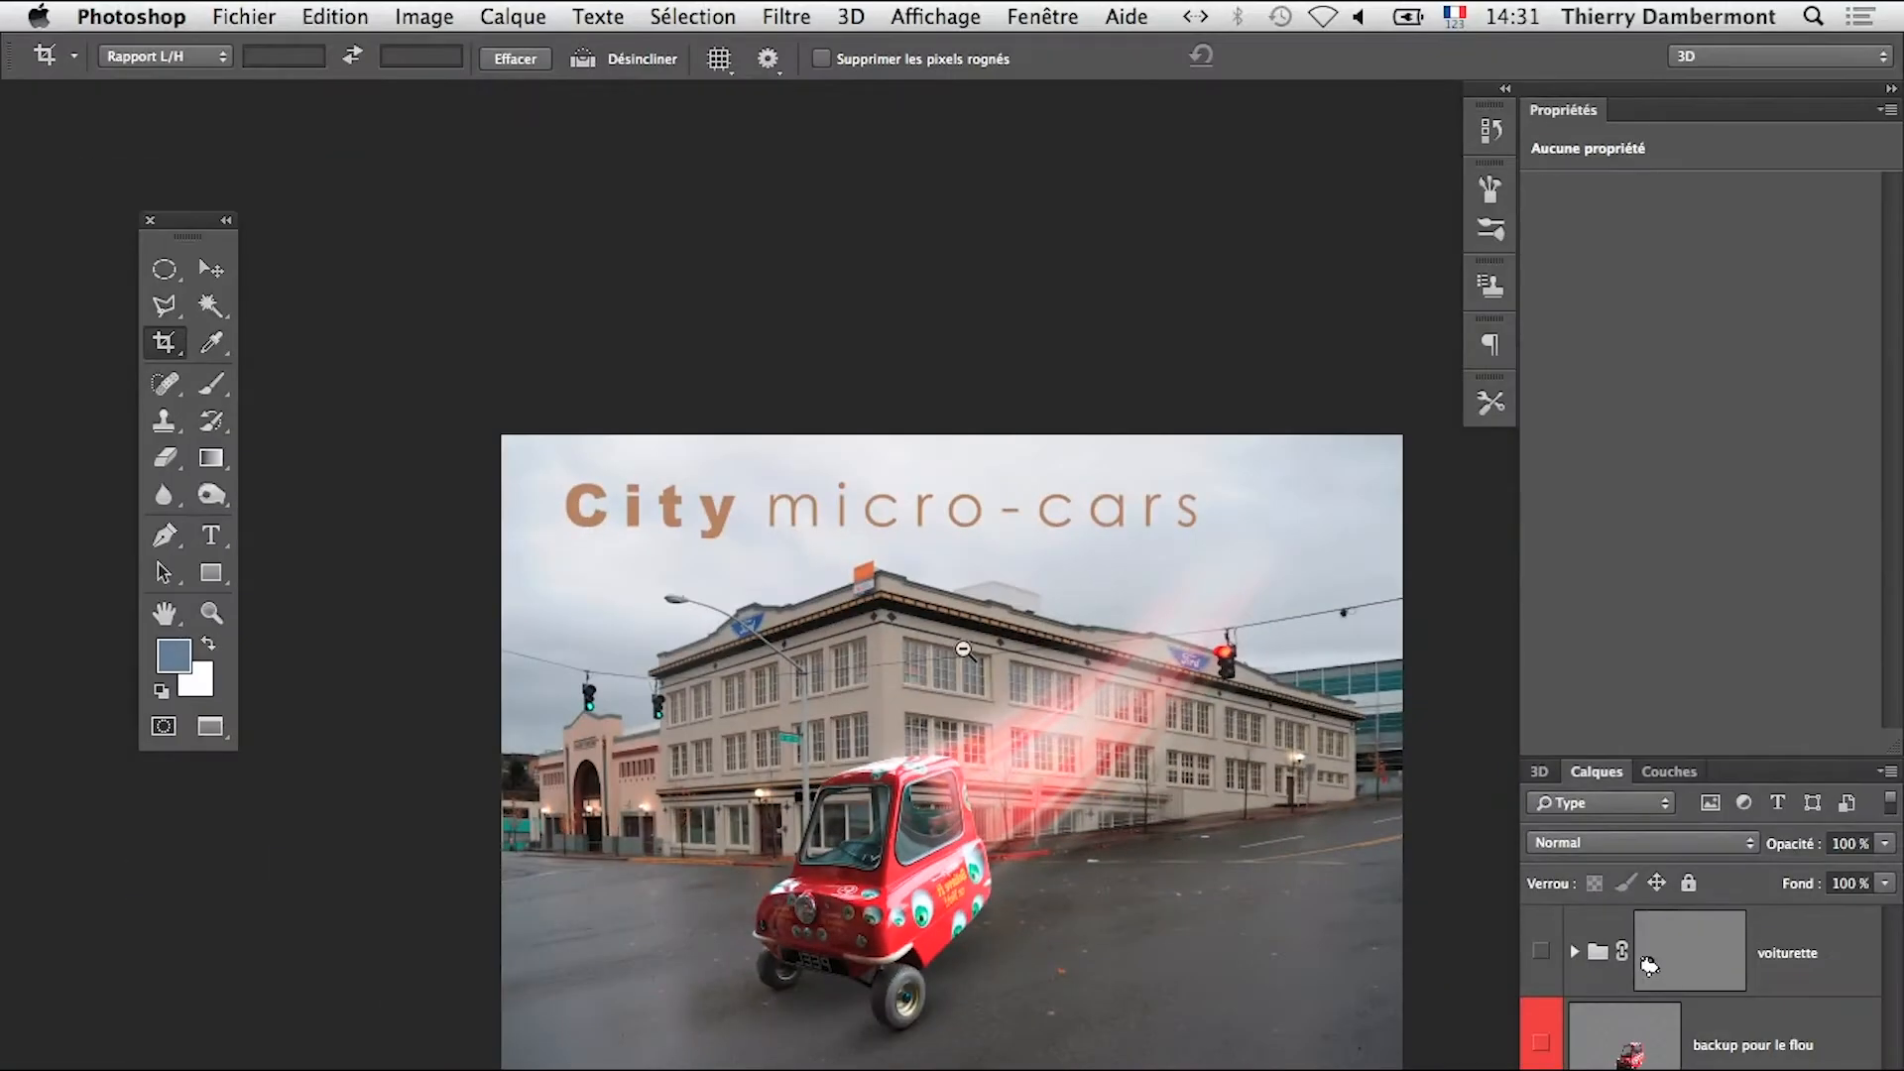
Extend the crop frame to the right to bring back the hidden part of the image
alt+click(963, 650)
drag(798, 704, 623, 602)
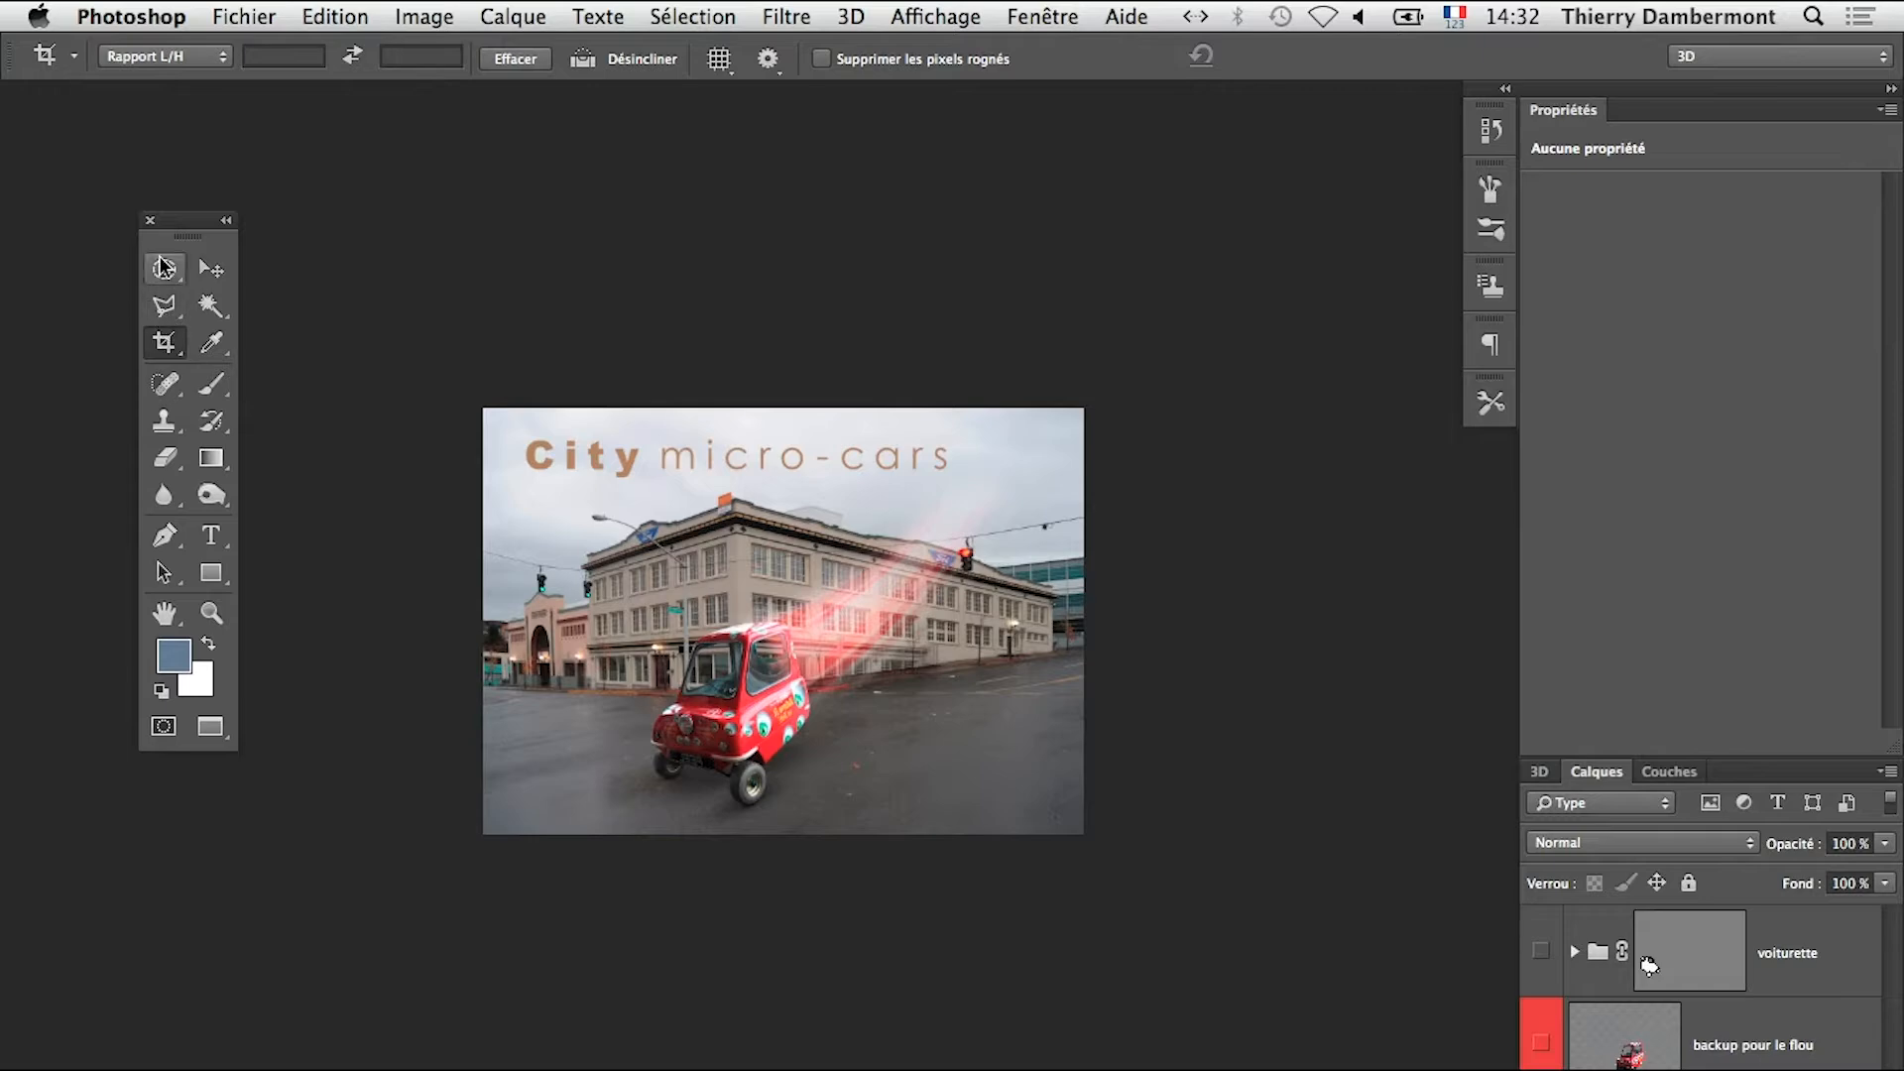
click(164, 267)
click(162, 347)
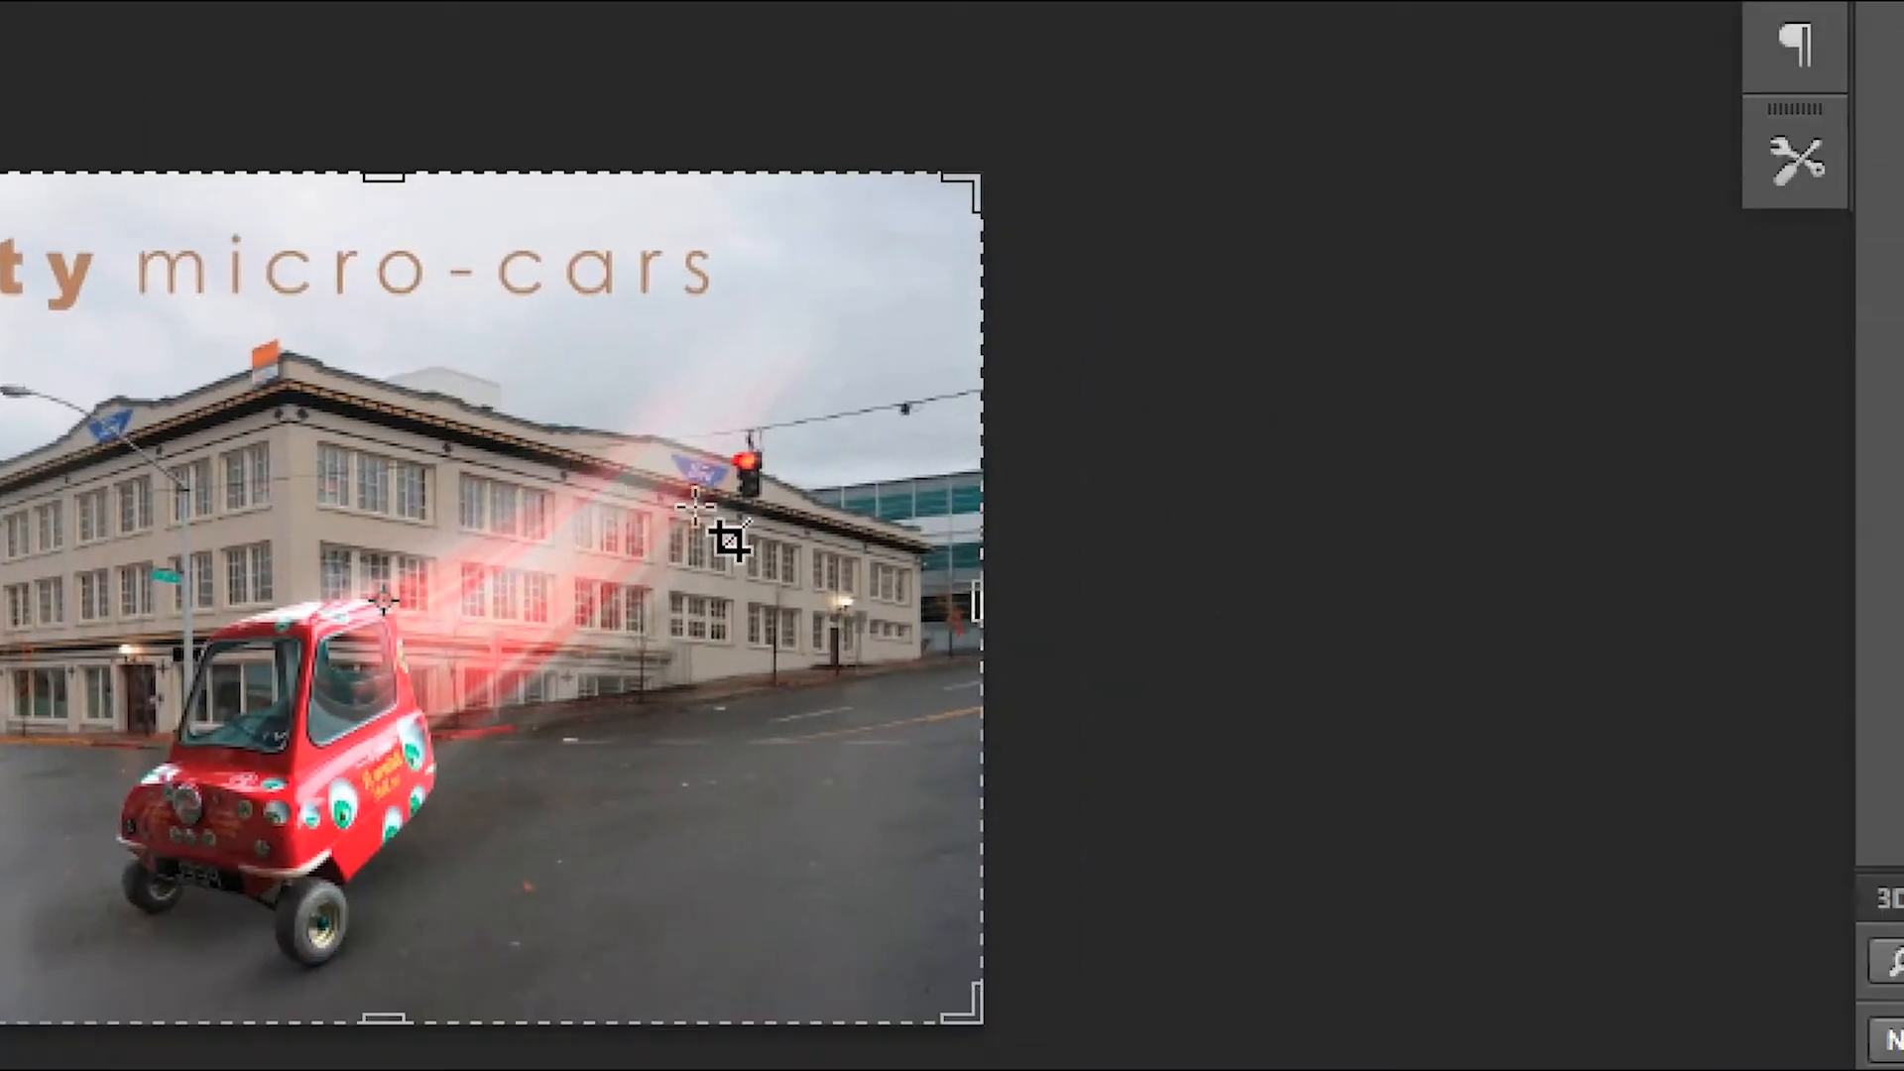
drag(978, 600, 1306, 577)
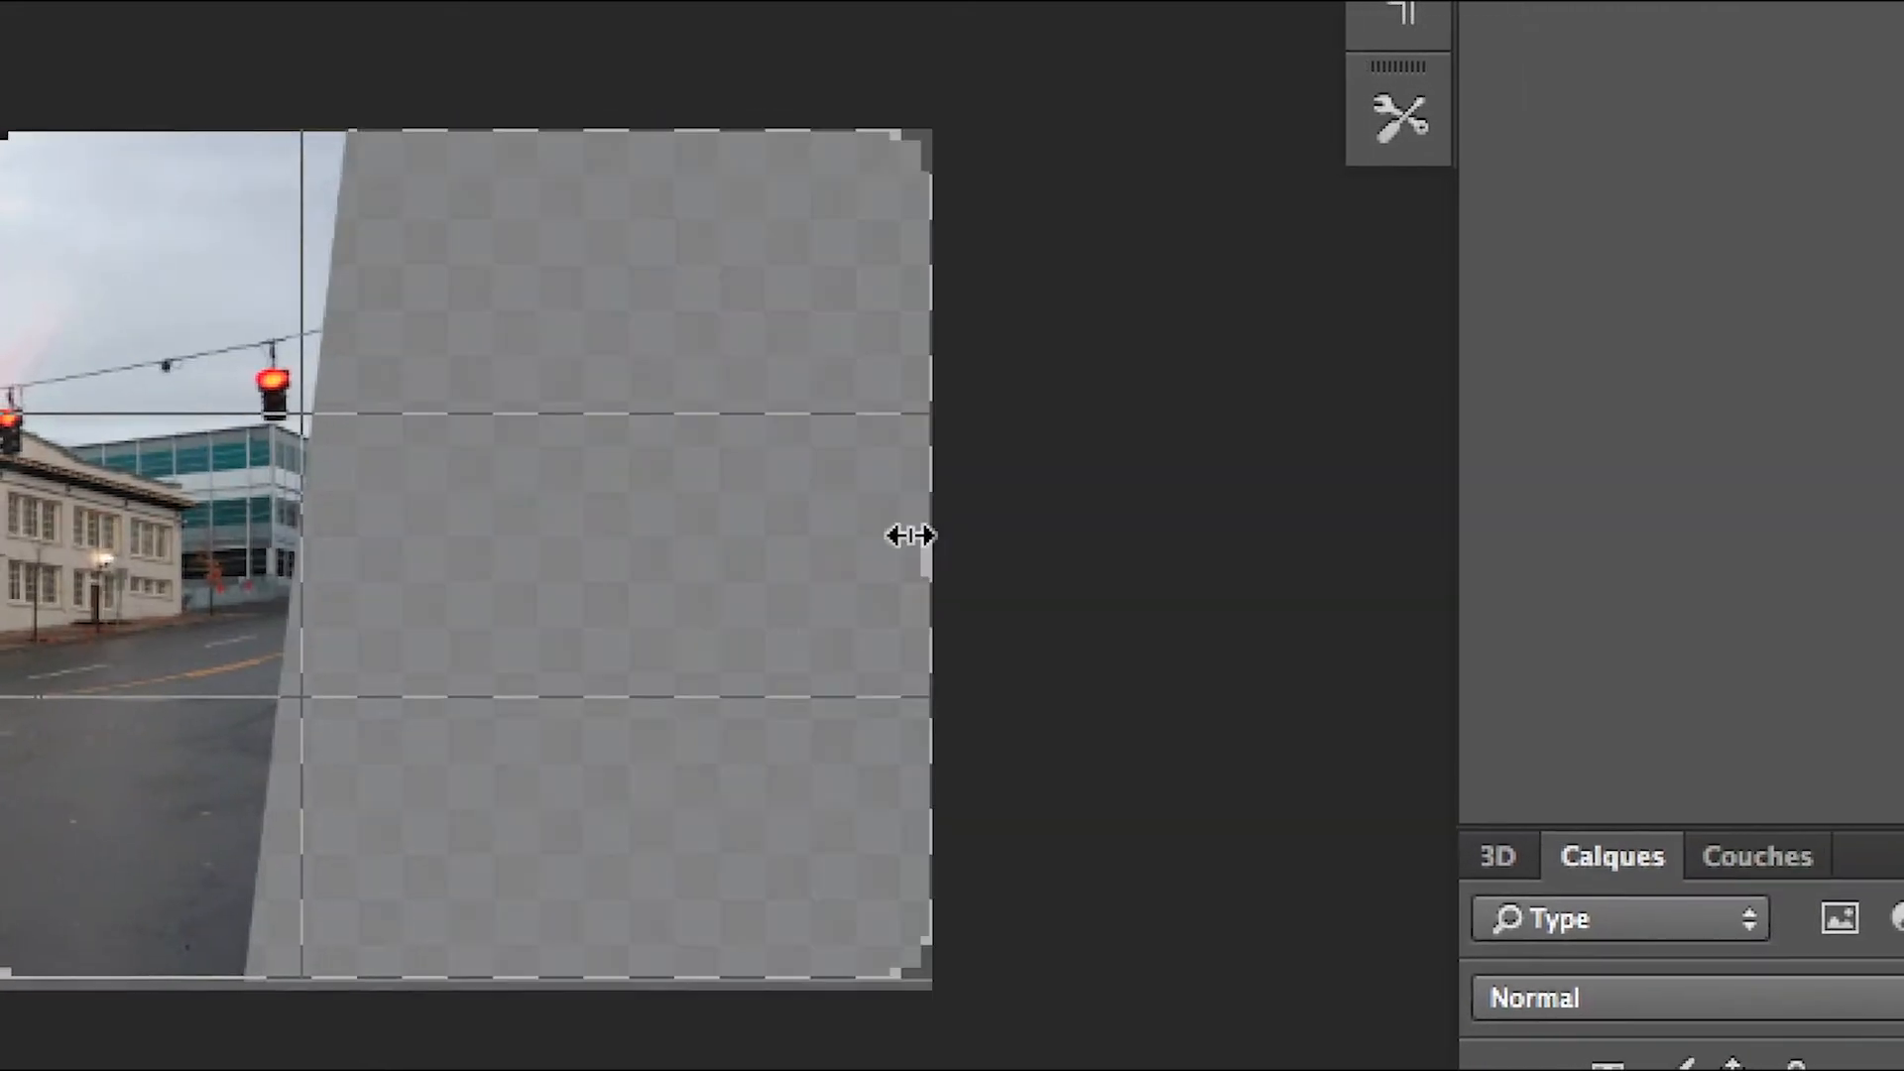
key(Return)
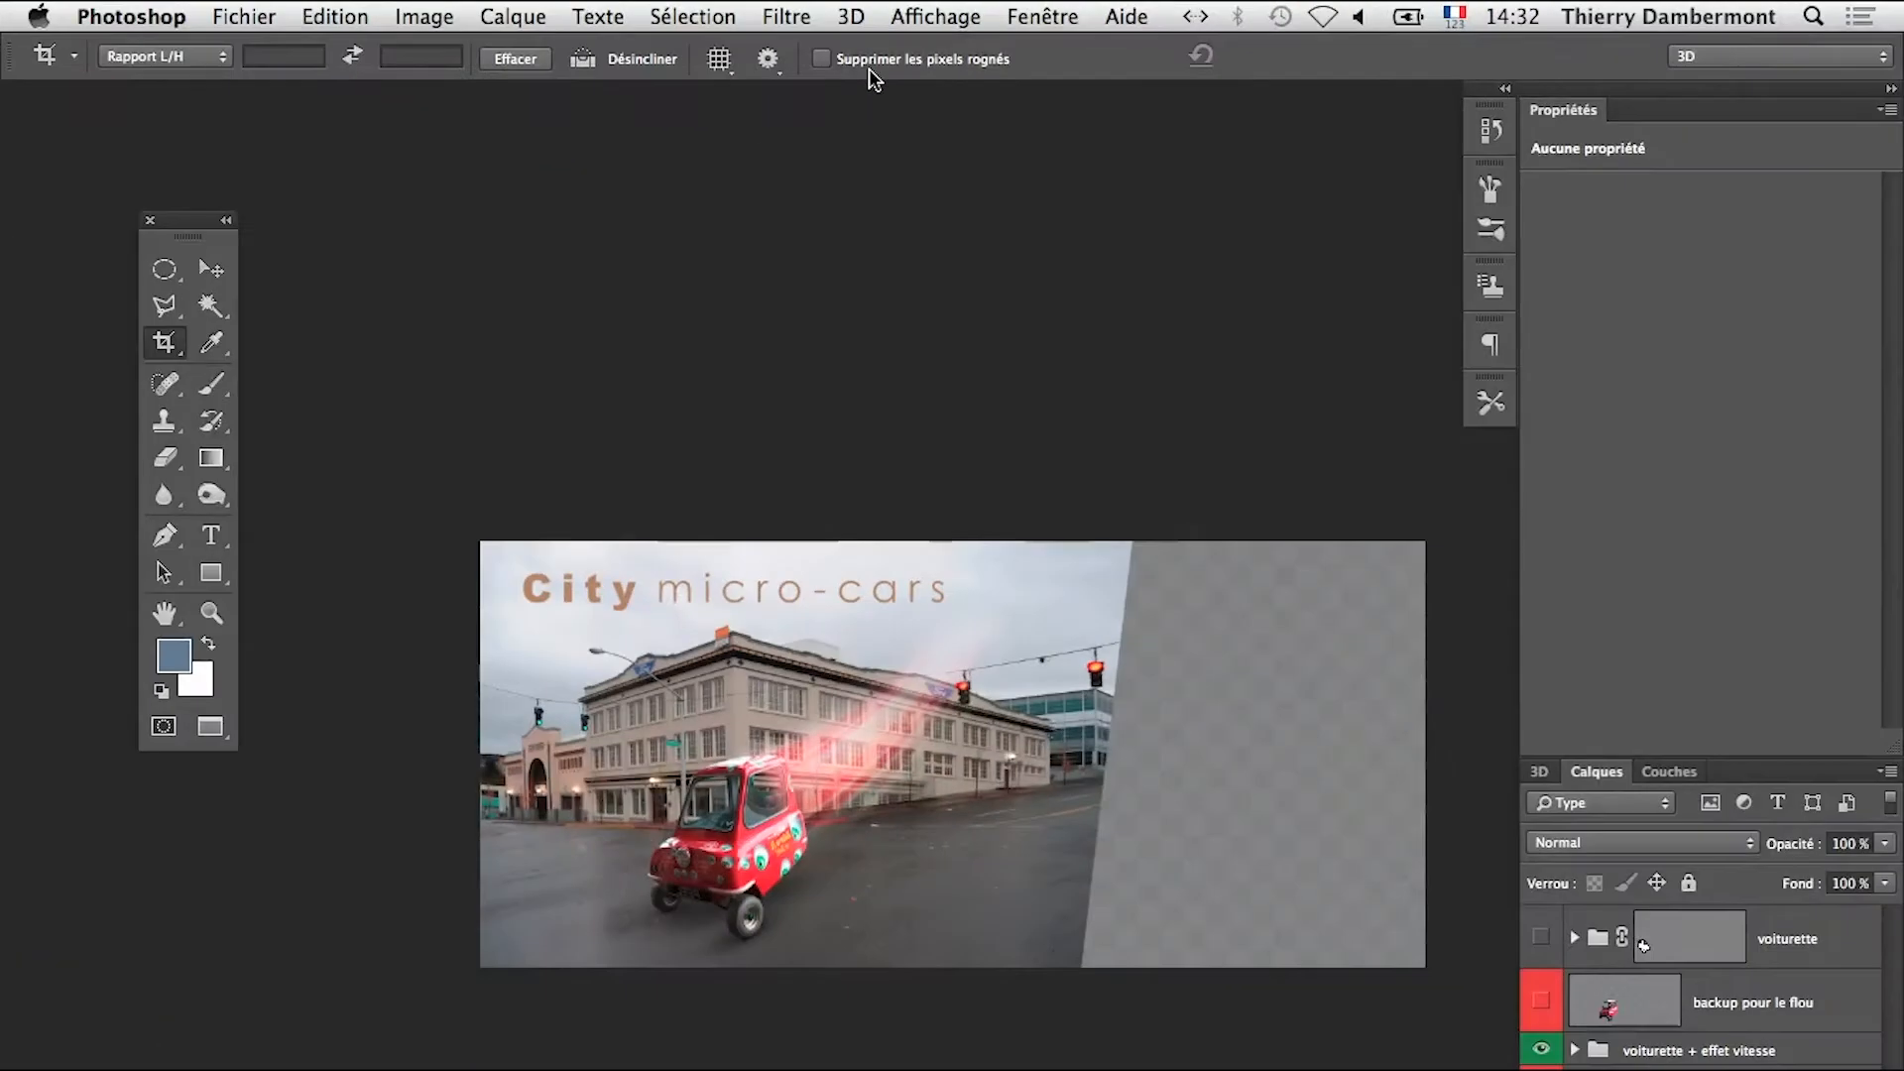
Crop the image's right side again, cutting off the transparent area and the rightmost traffic light while keeping the cropped pixels
click(165, 342)
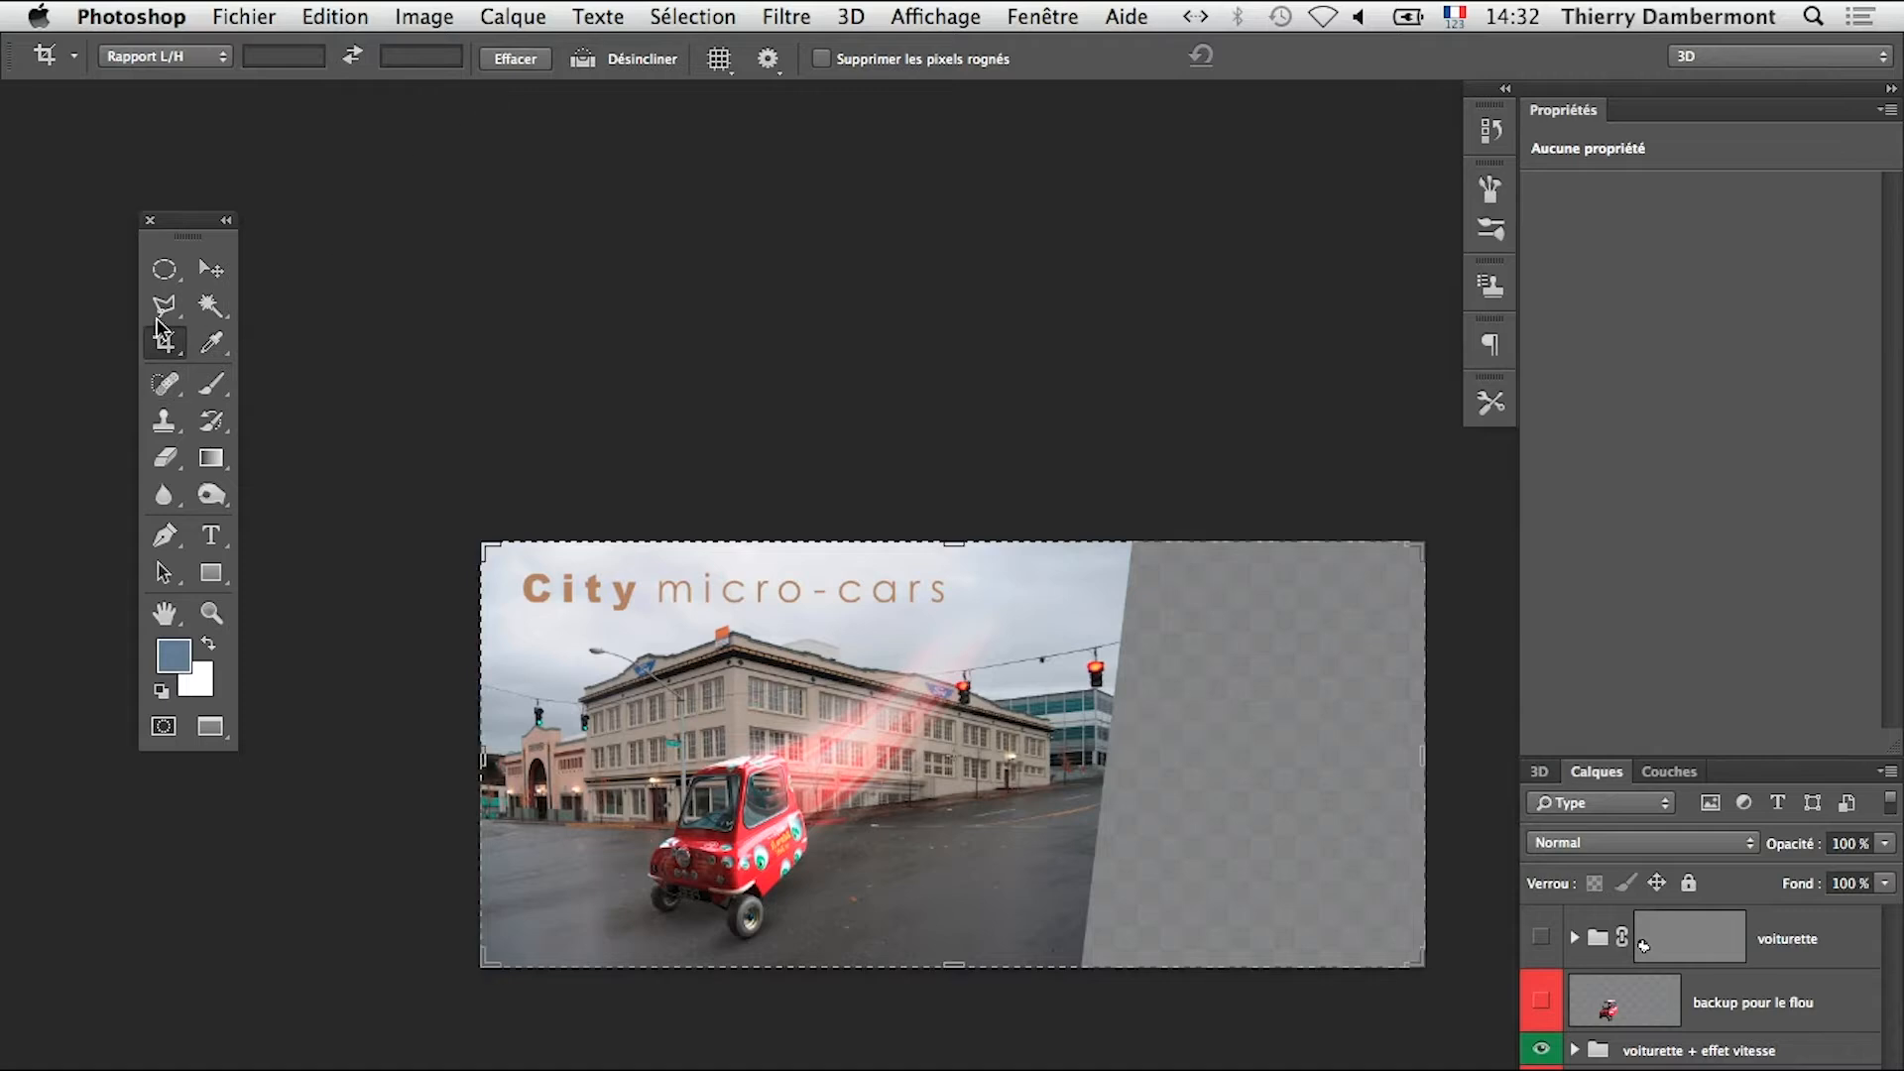
drag(1417, 754, 1248, 773)
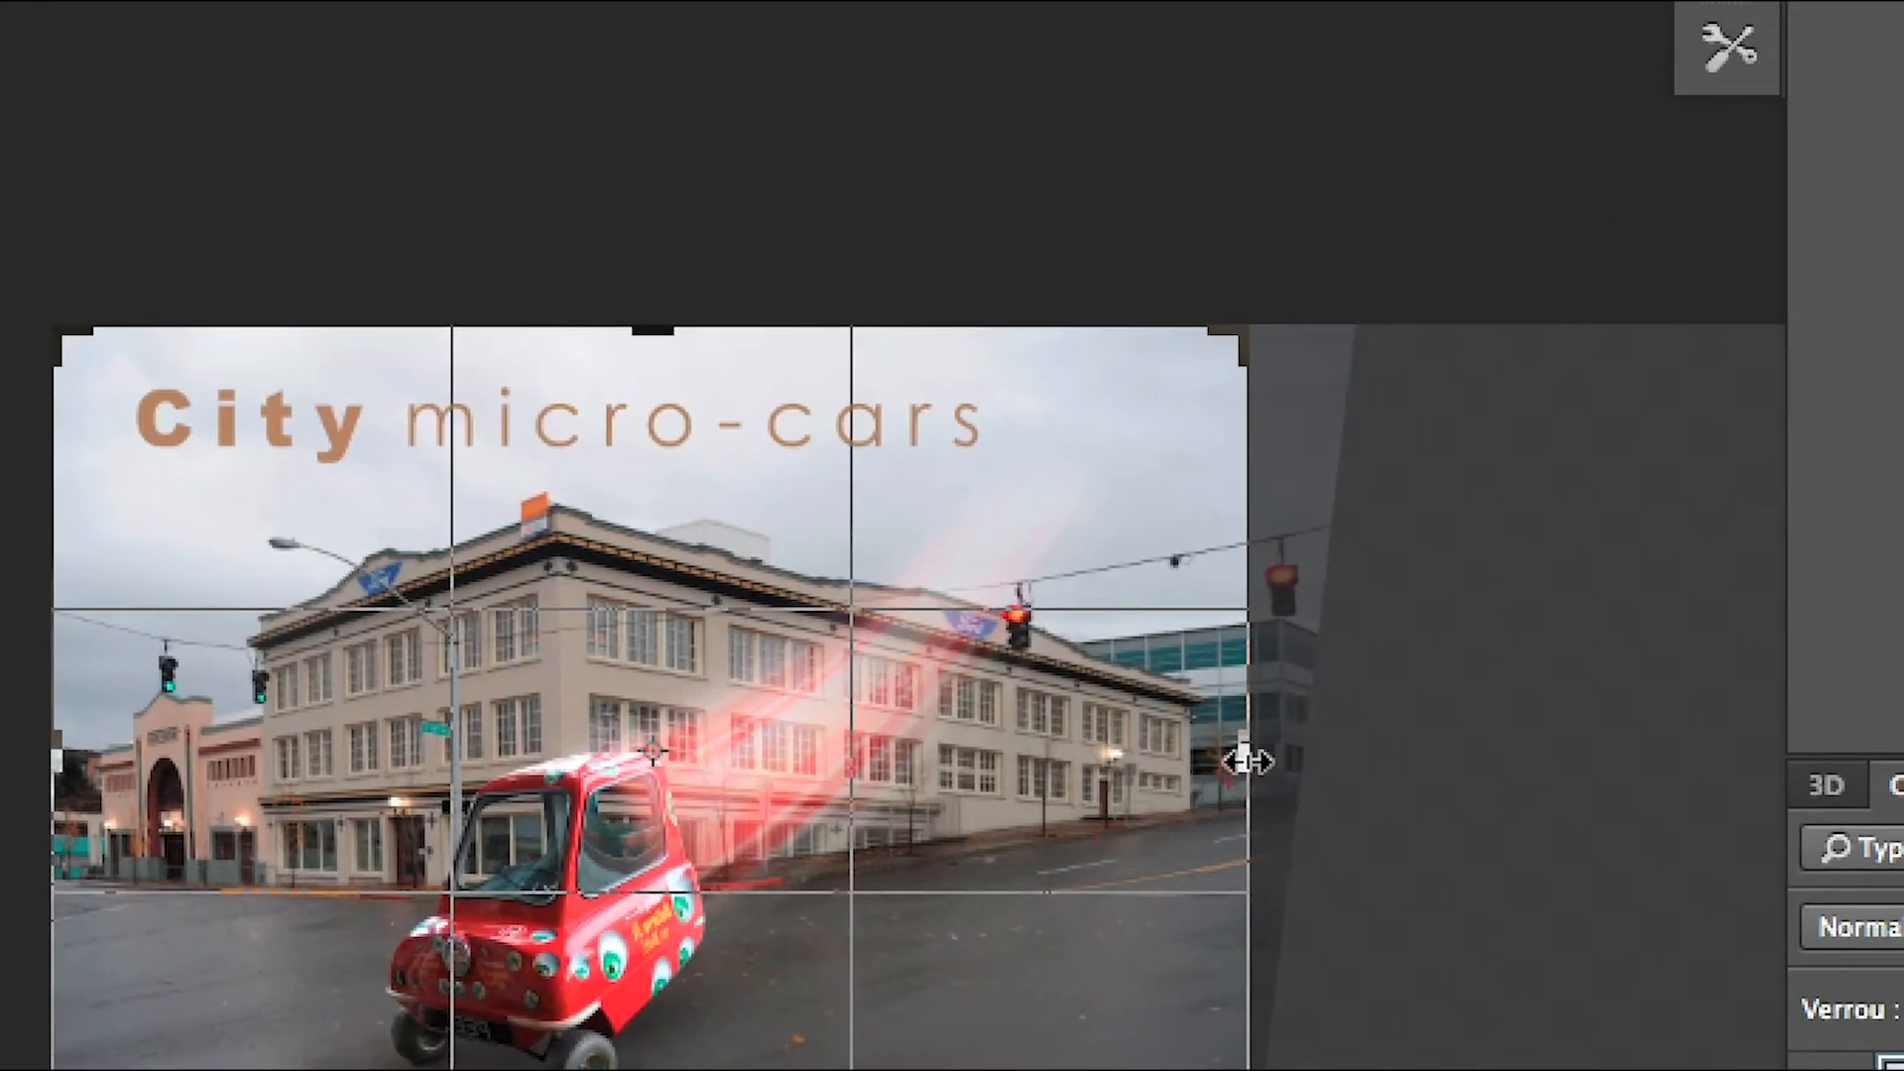
mouse_move(1245, 761)
mouse_down()
mouse_move(1263, 761)
mouse_move(1248, 766)
mouse_up()
key(Return)
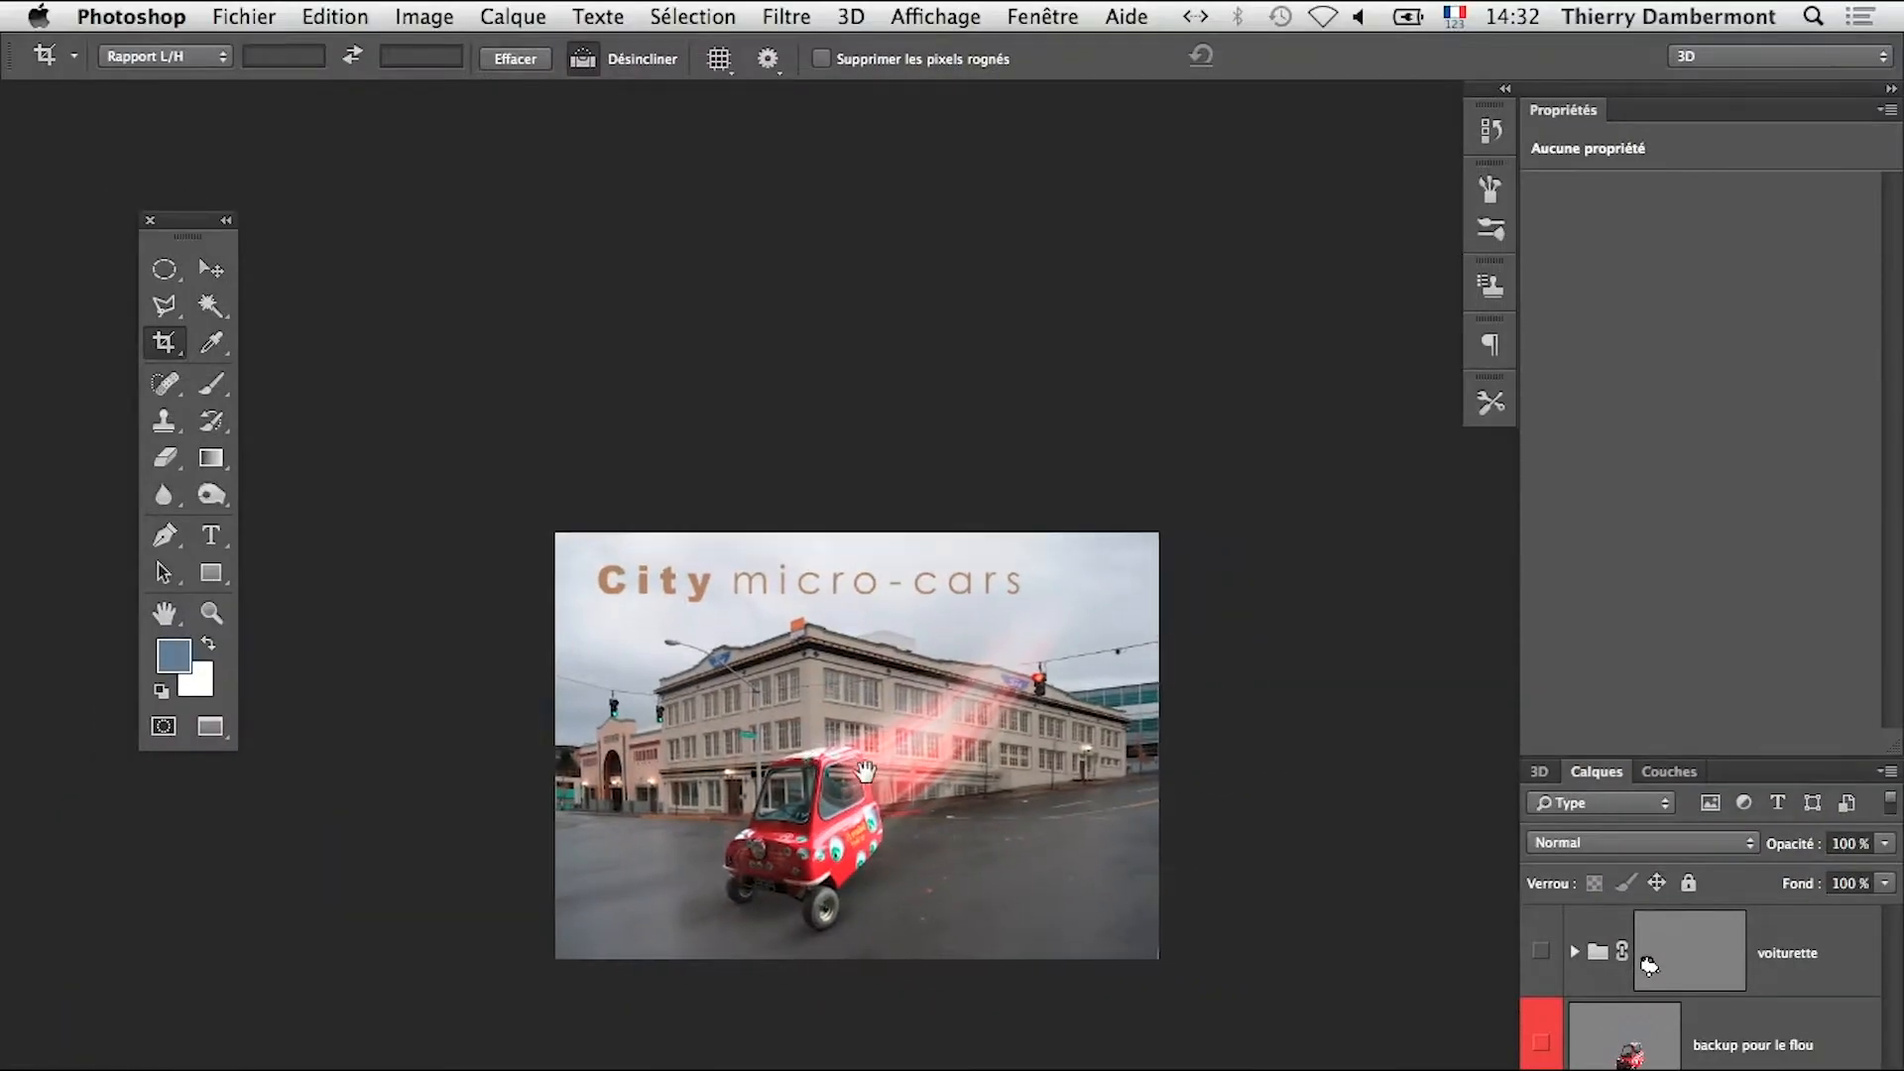
Save the composition as a new Photoshop file named usine-avec-lumiere-omnidirectionnelle-11.psd with maximised compatibility
click(222, 14)
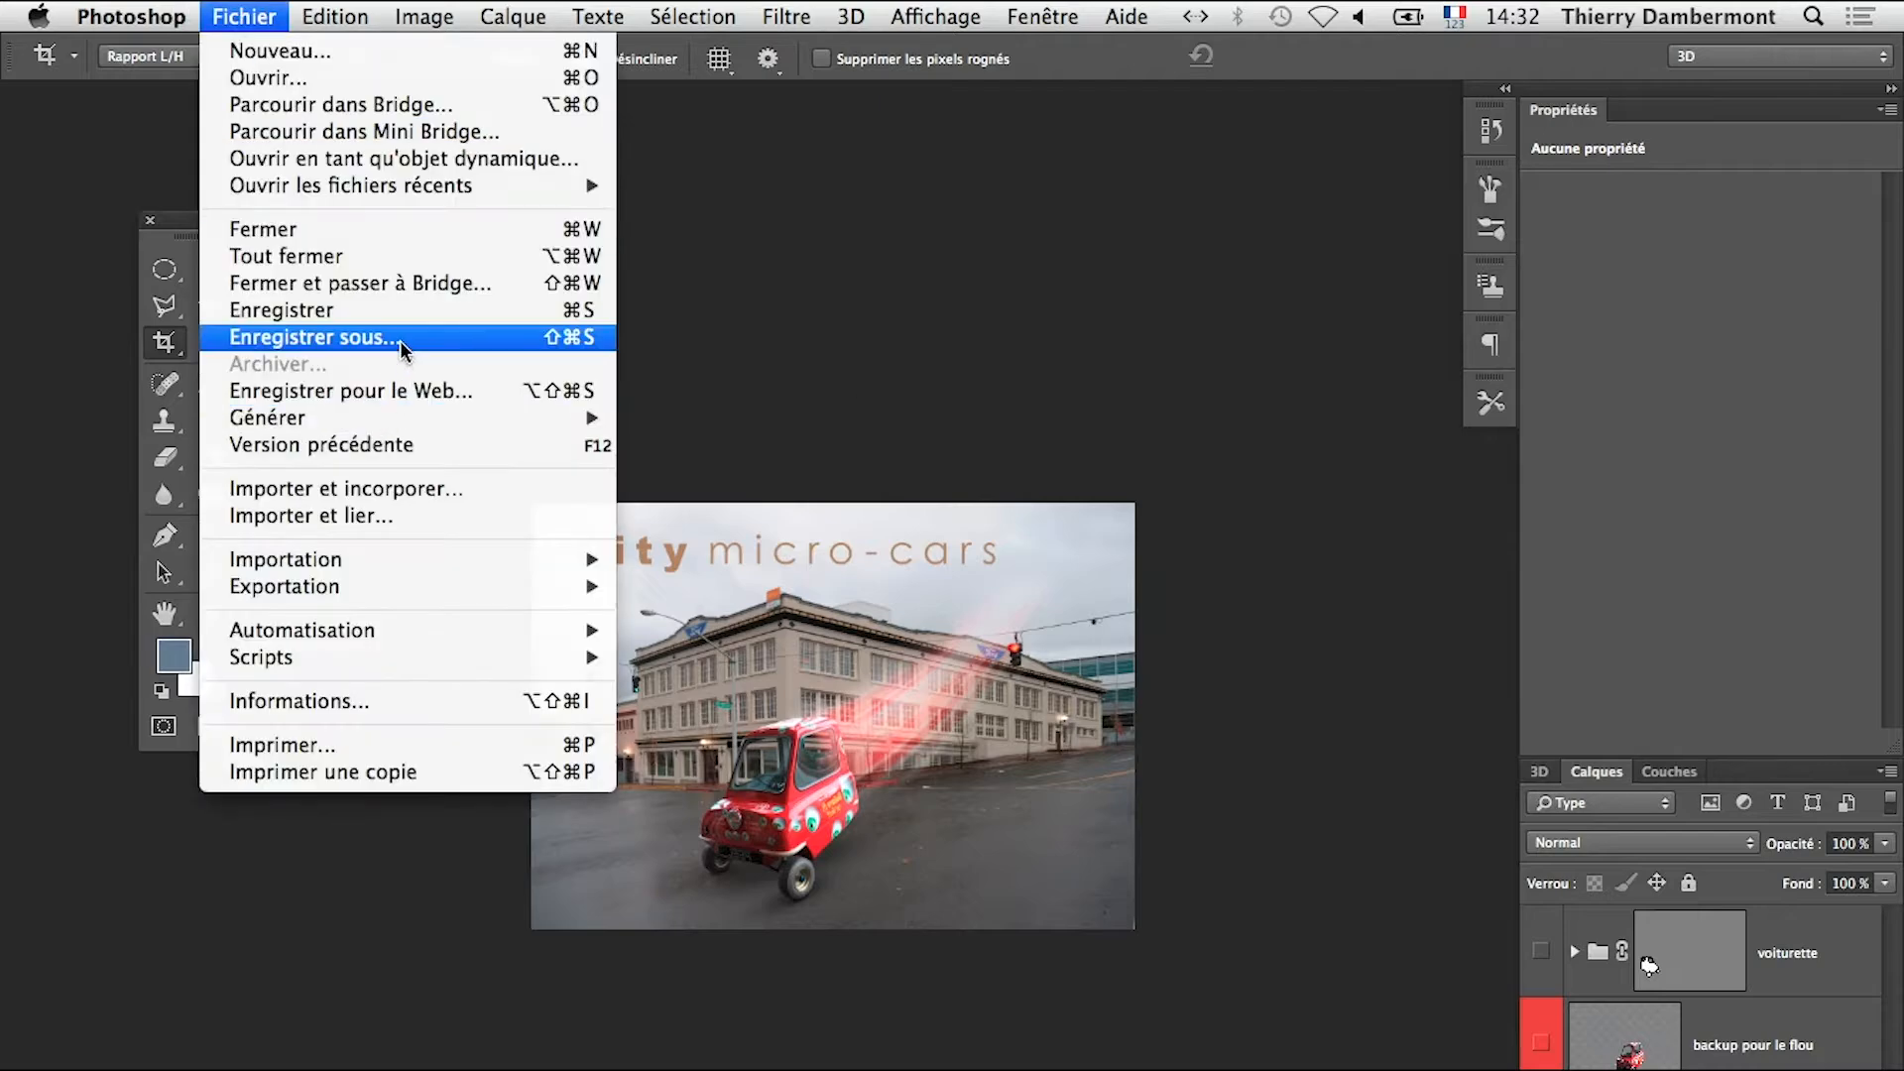
click(402, 319)
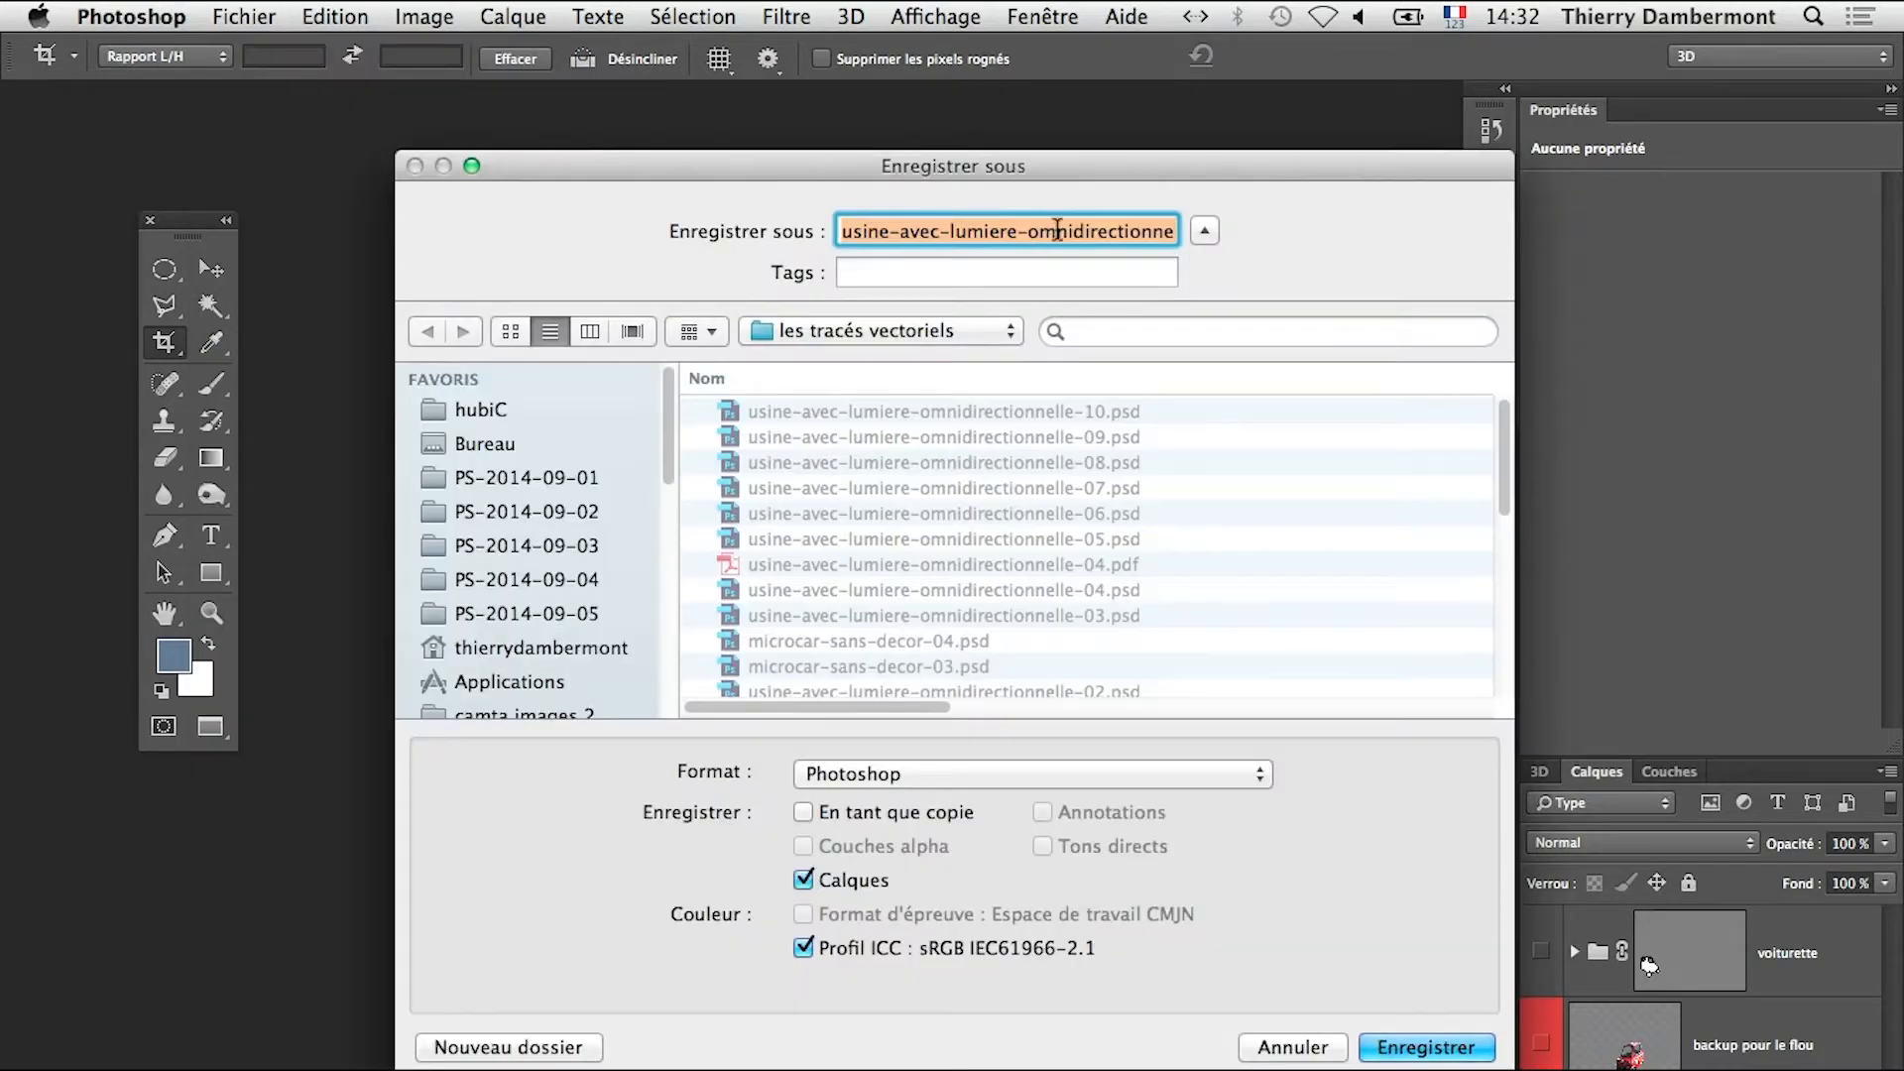
key(Right)
double_click(1124, 231)
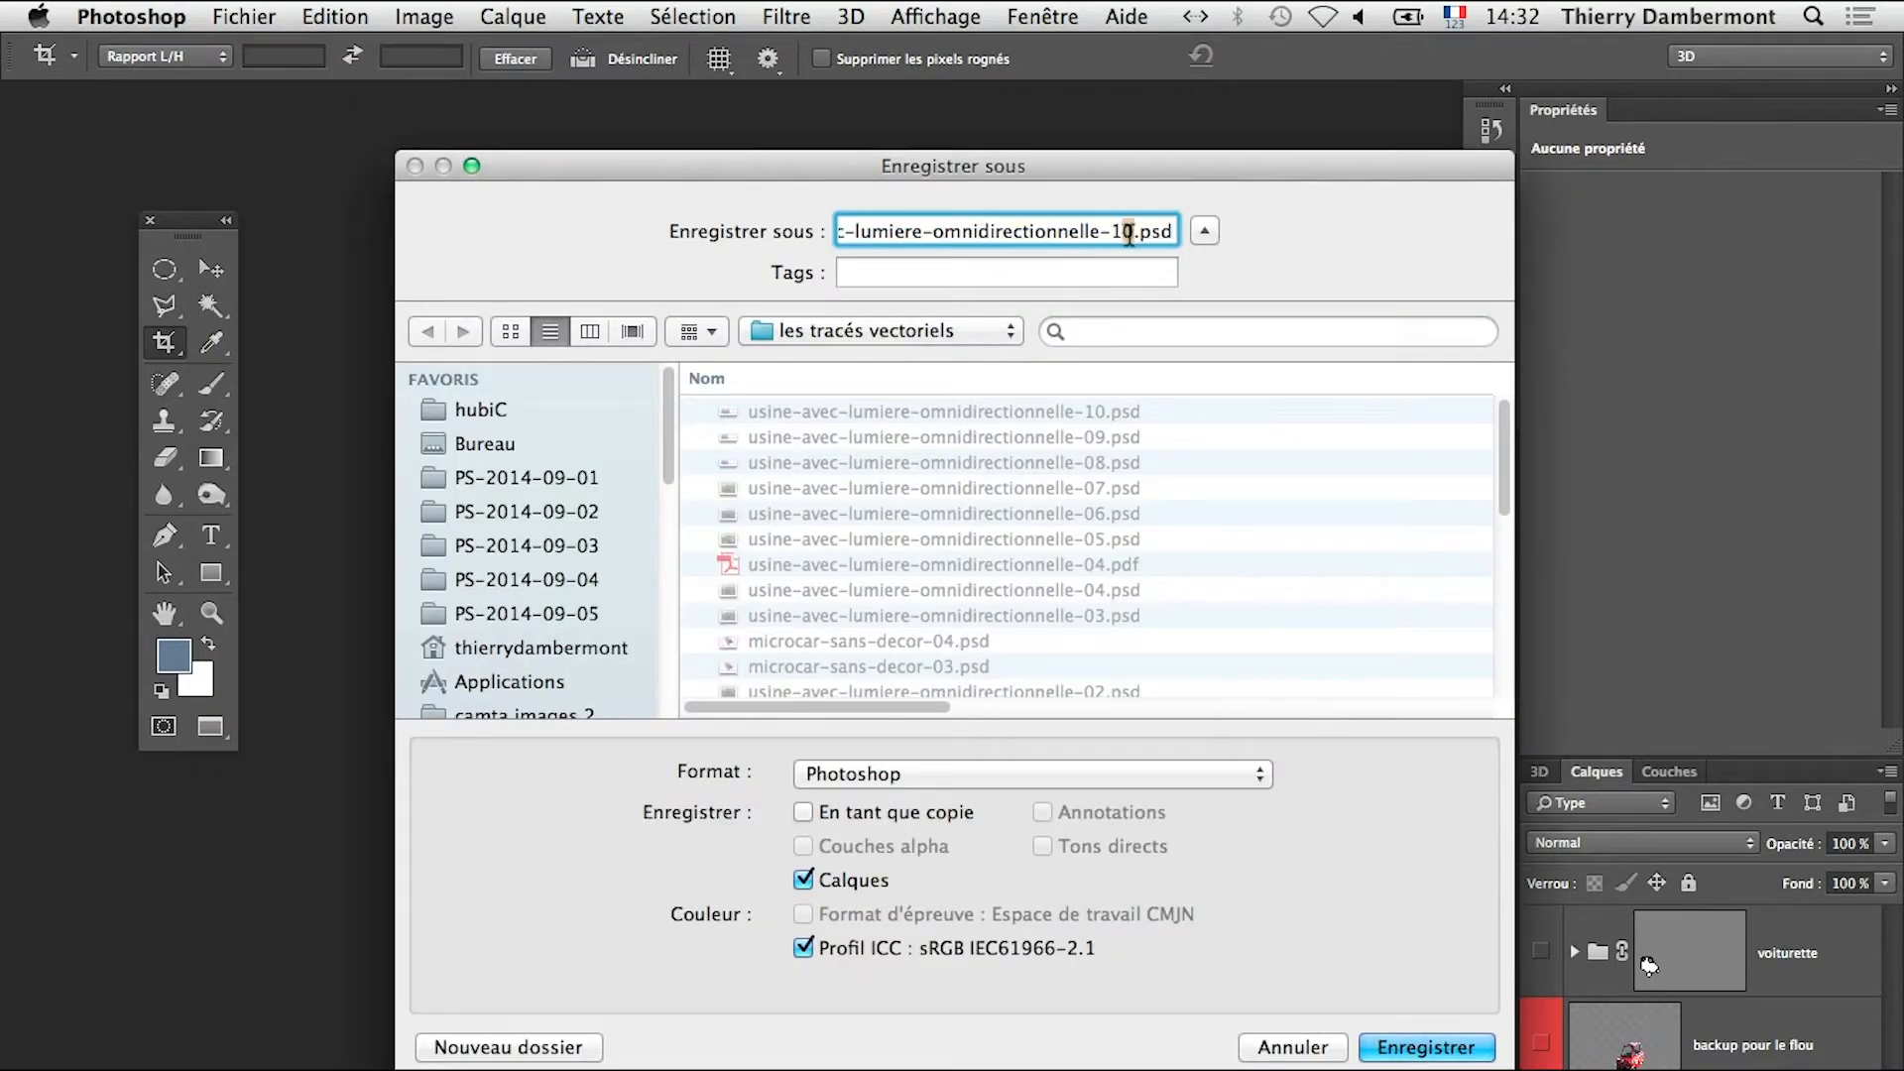
text(11)
click(1426, 1047)
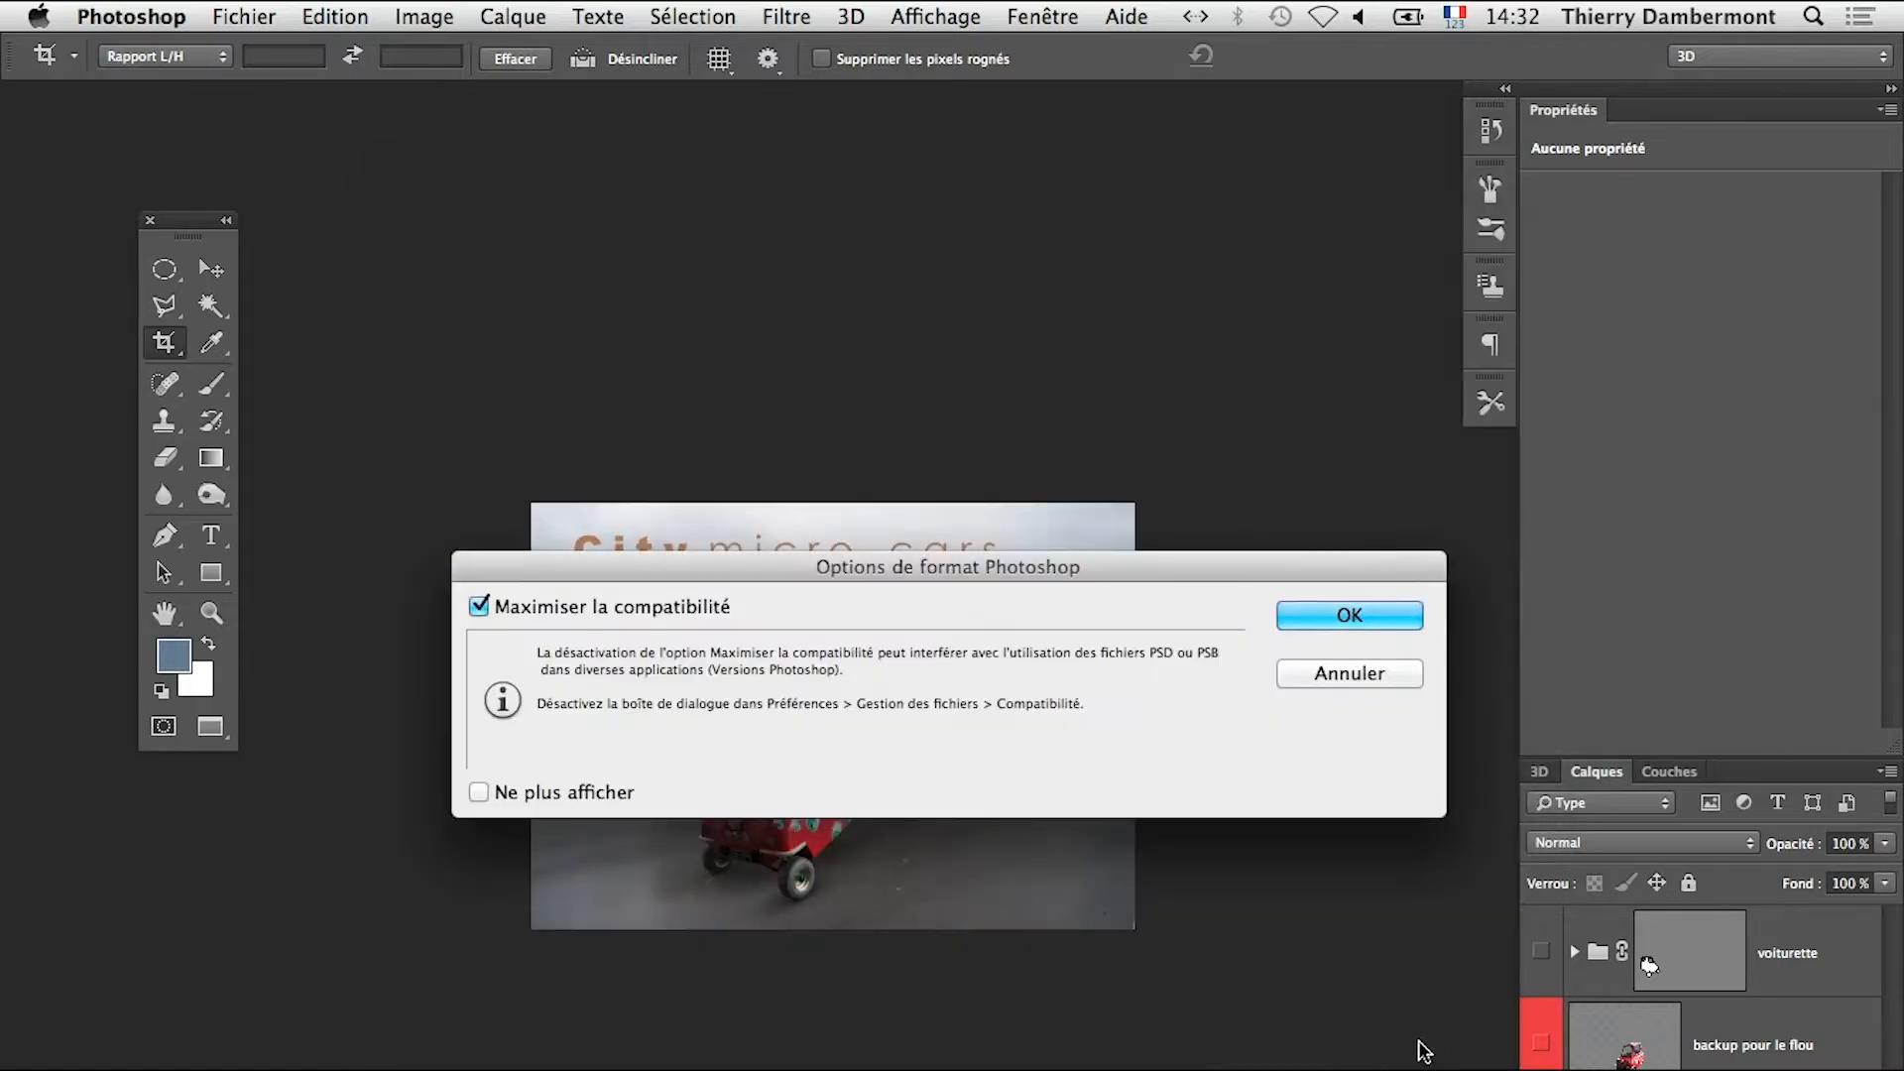
click(1329, 620)
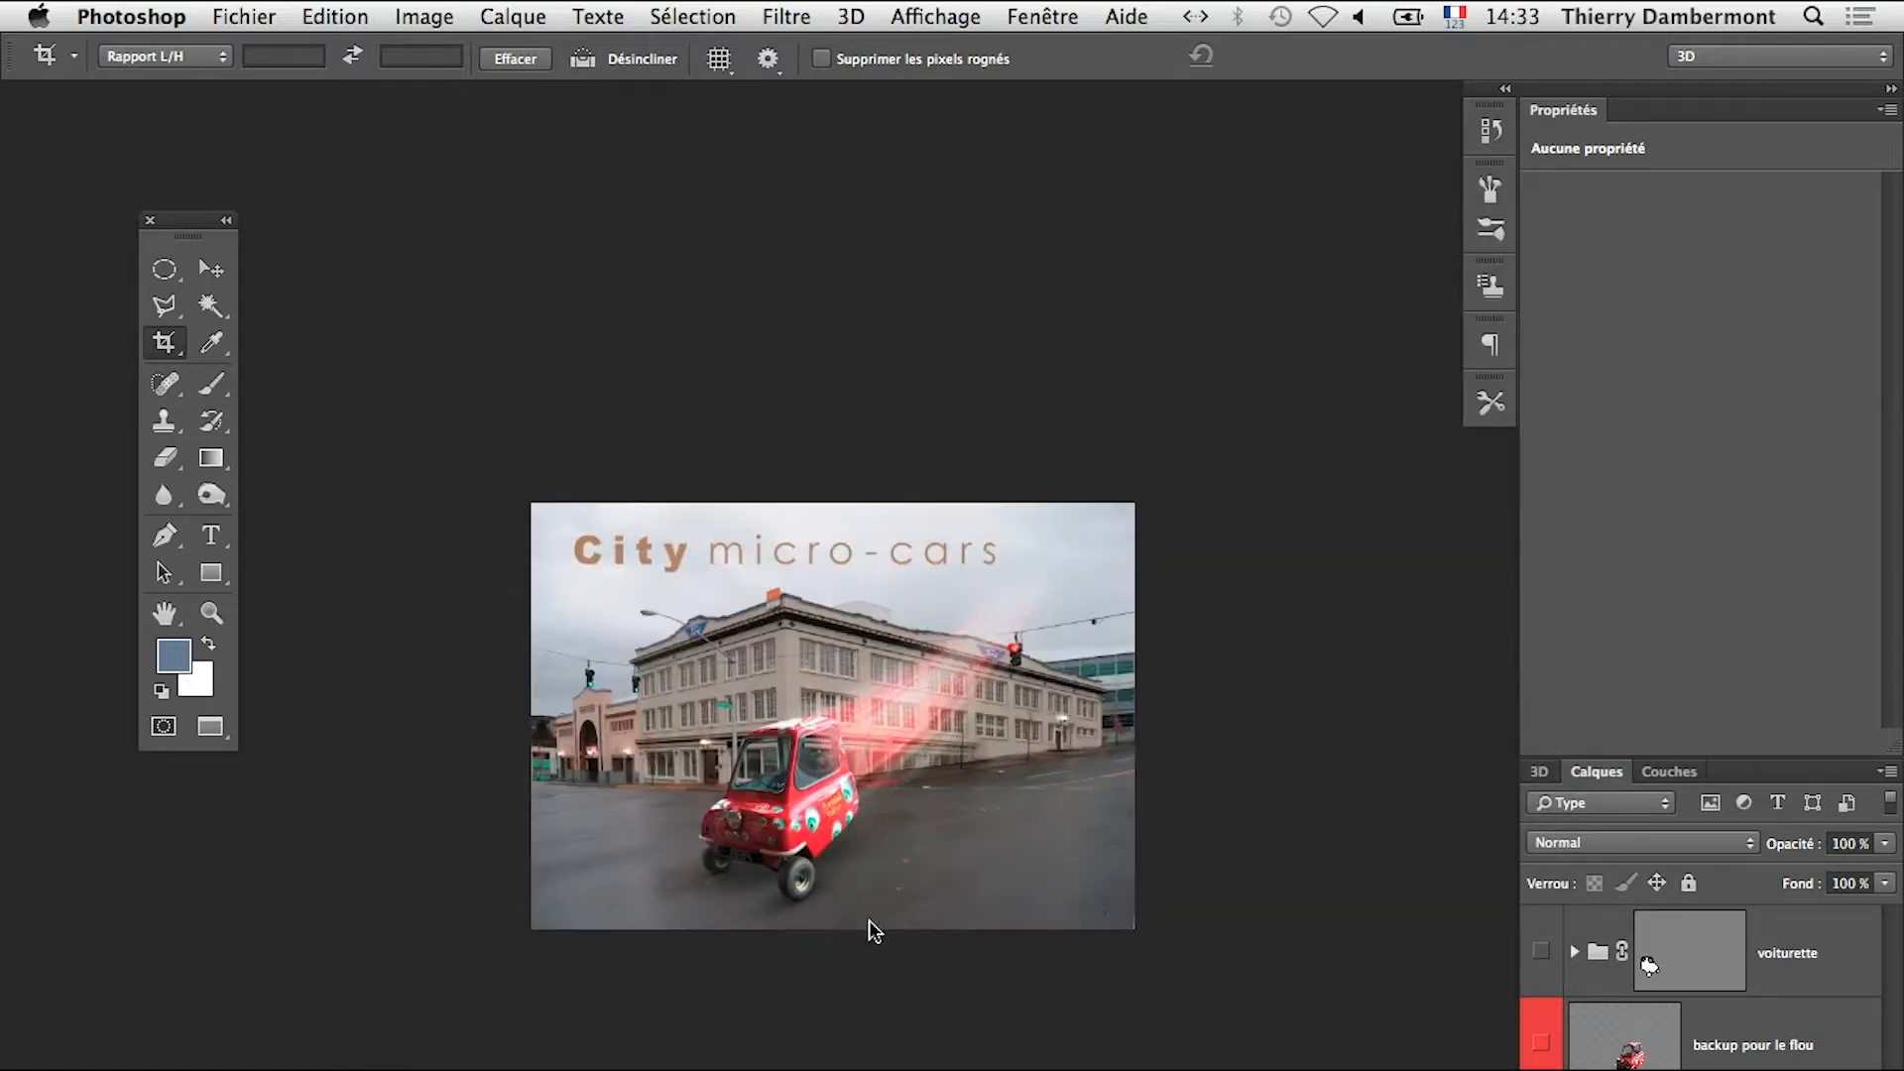
Select the "voiturette + effet vitesse" group and switch its visibility off and on to examine its effect on the enlarged car
click(802, 800)
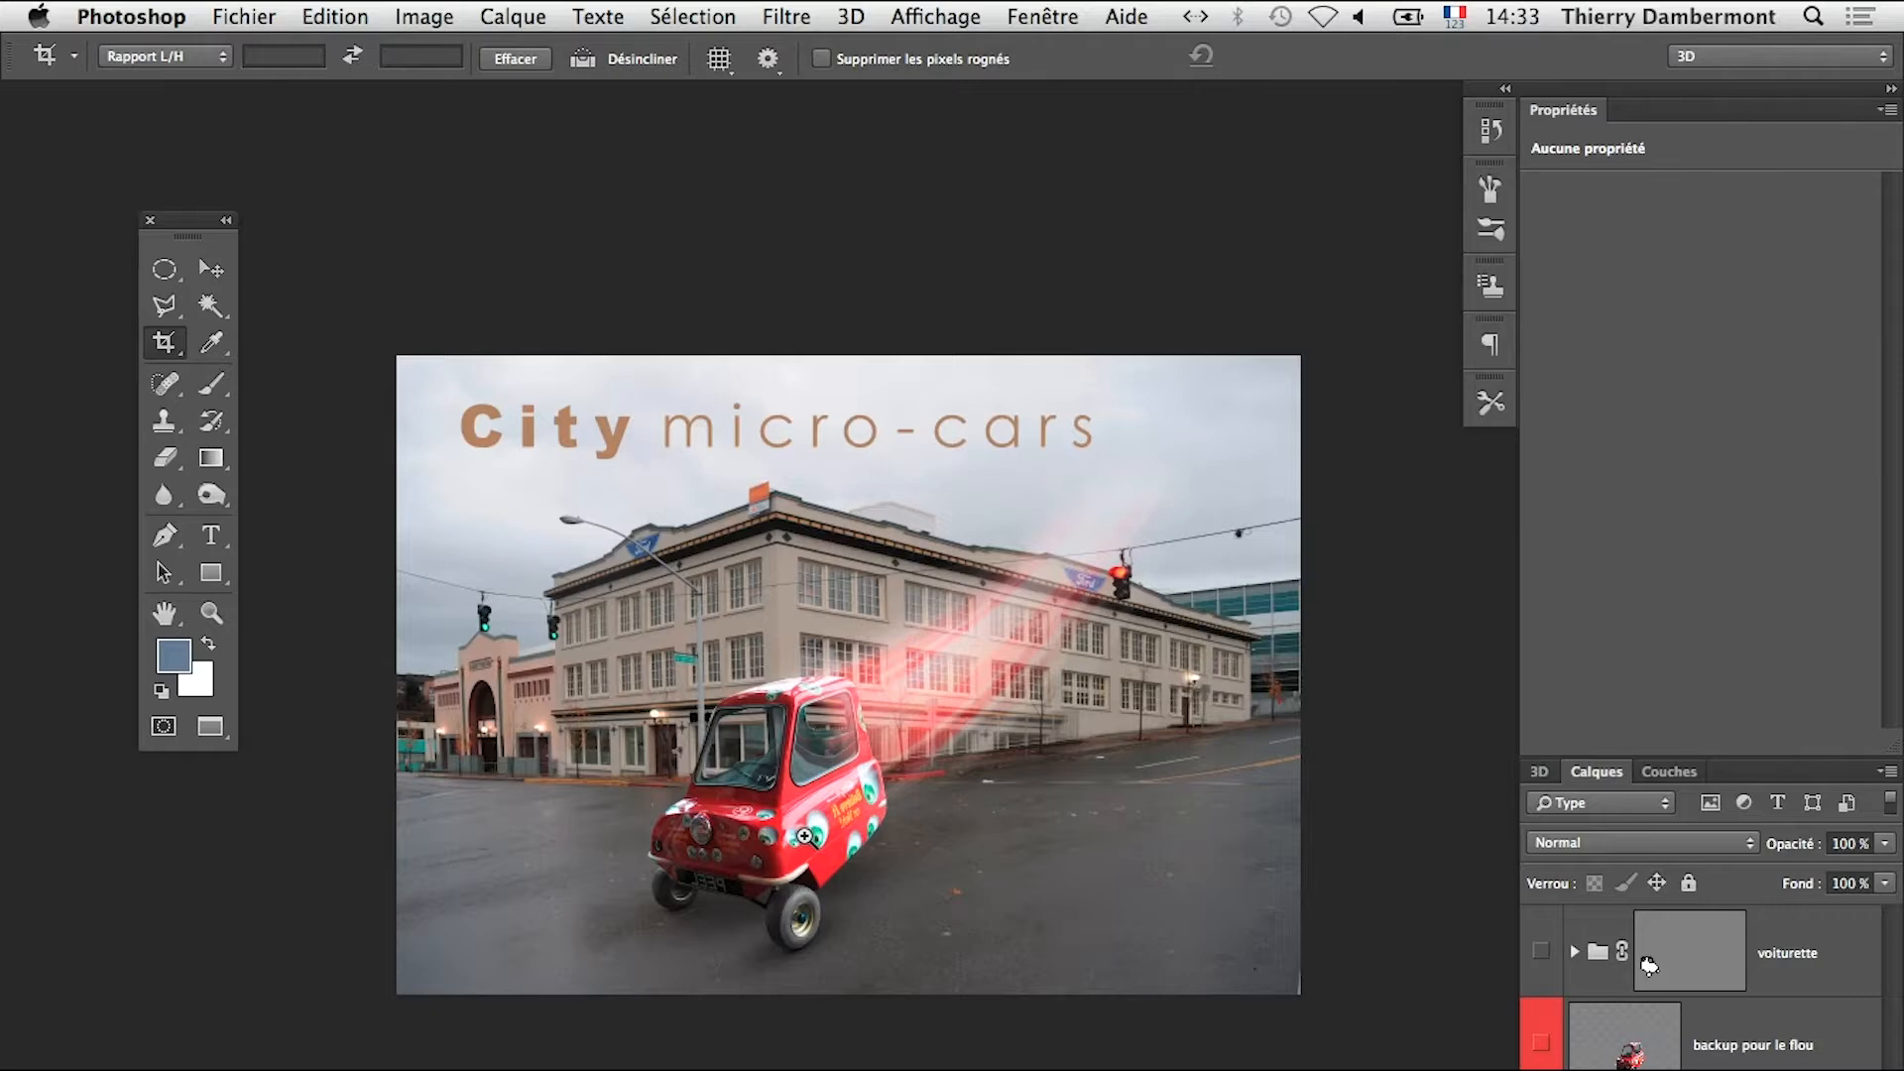
click(775, 786)
click(776, 793)
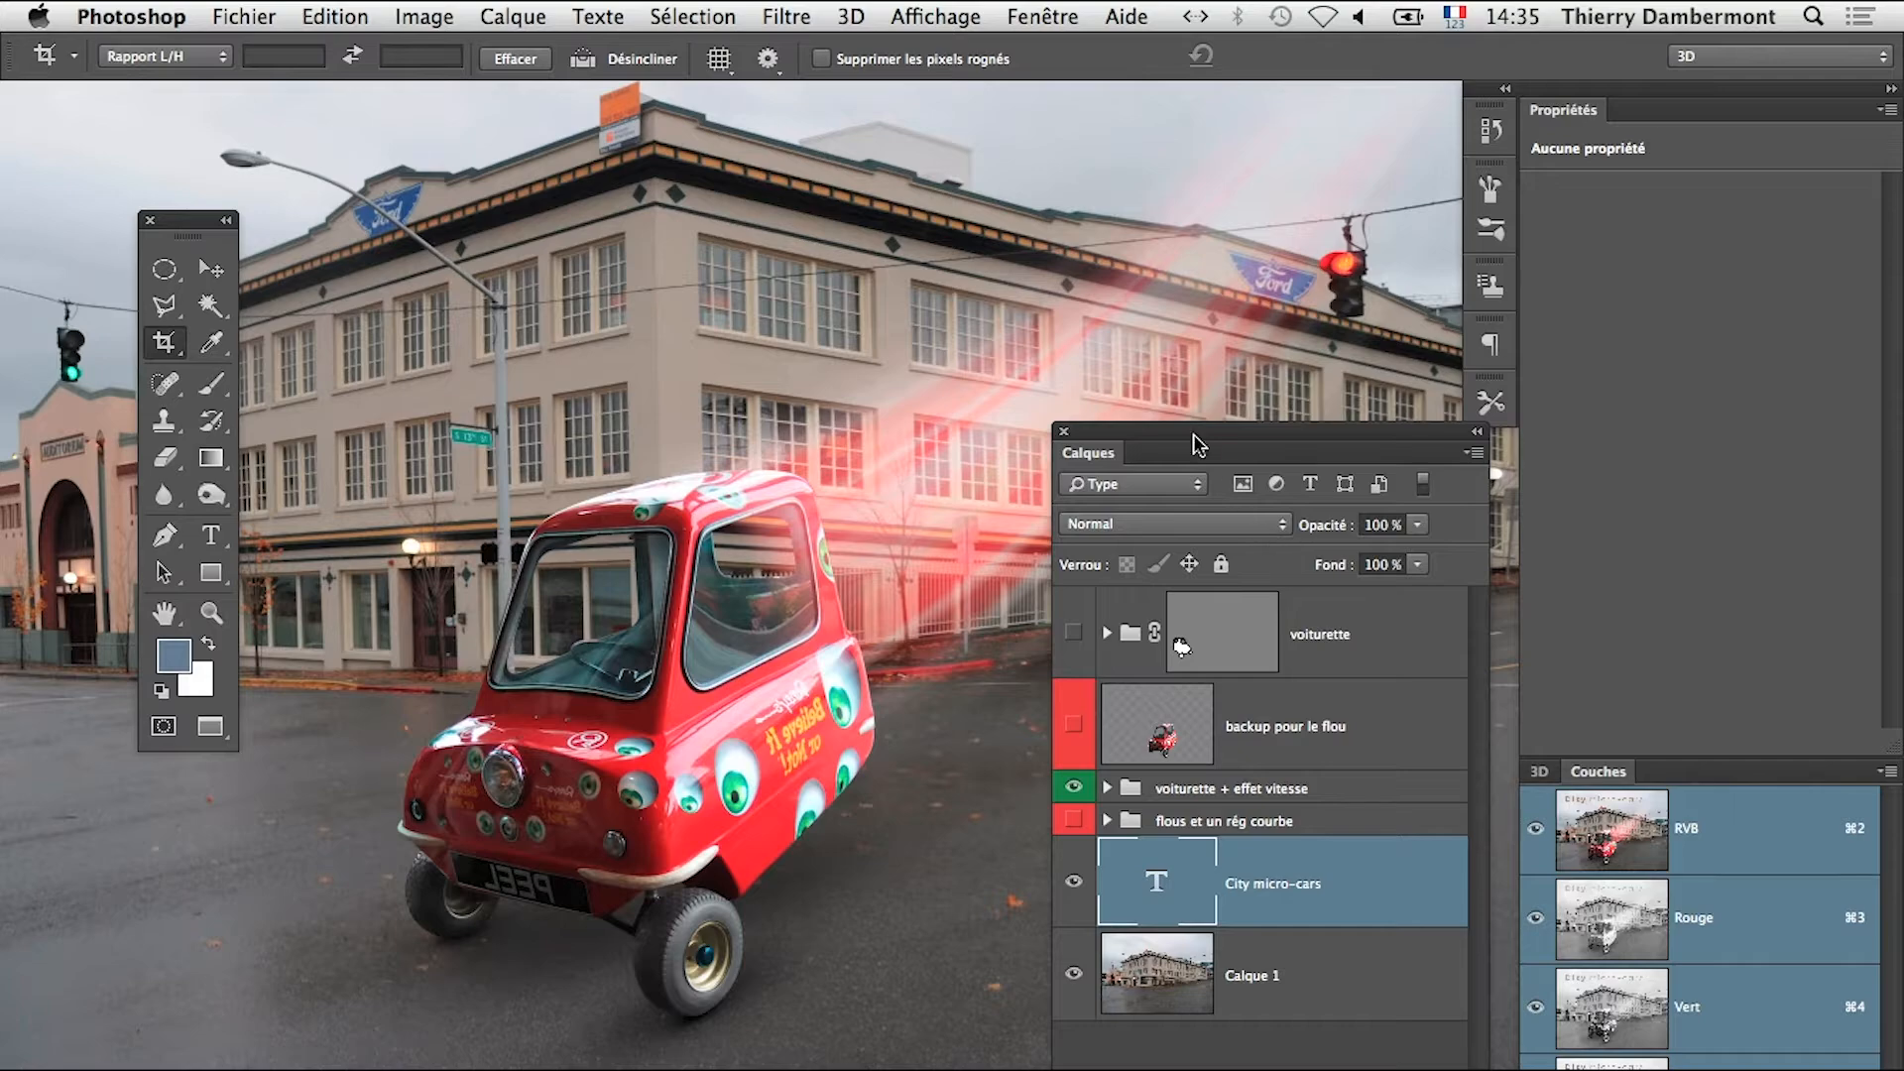
drag(1197, 445, 1190, 304)
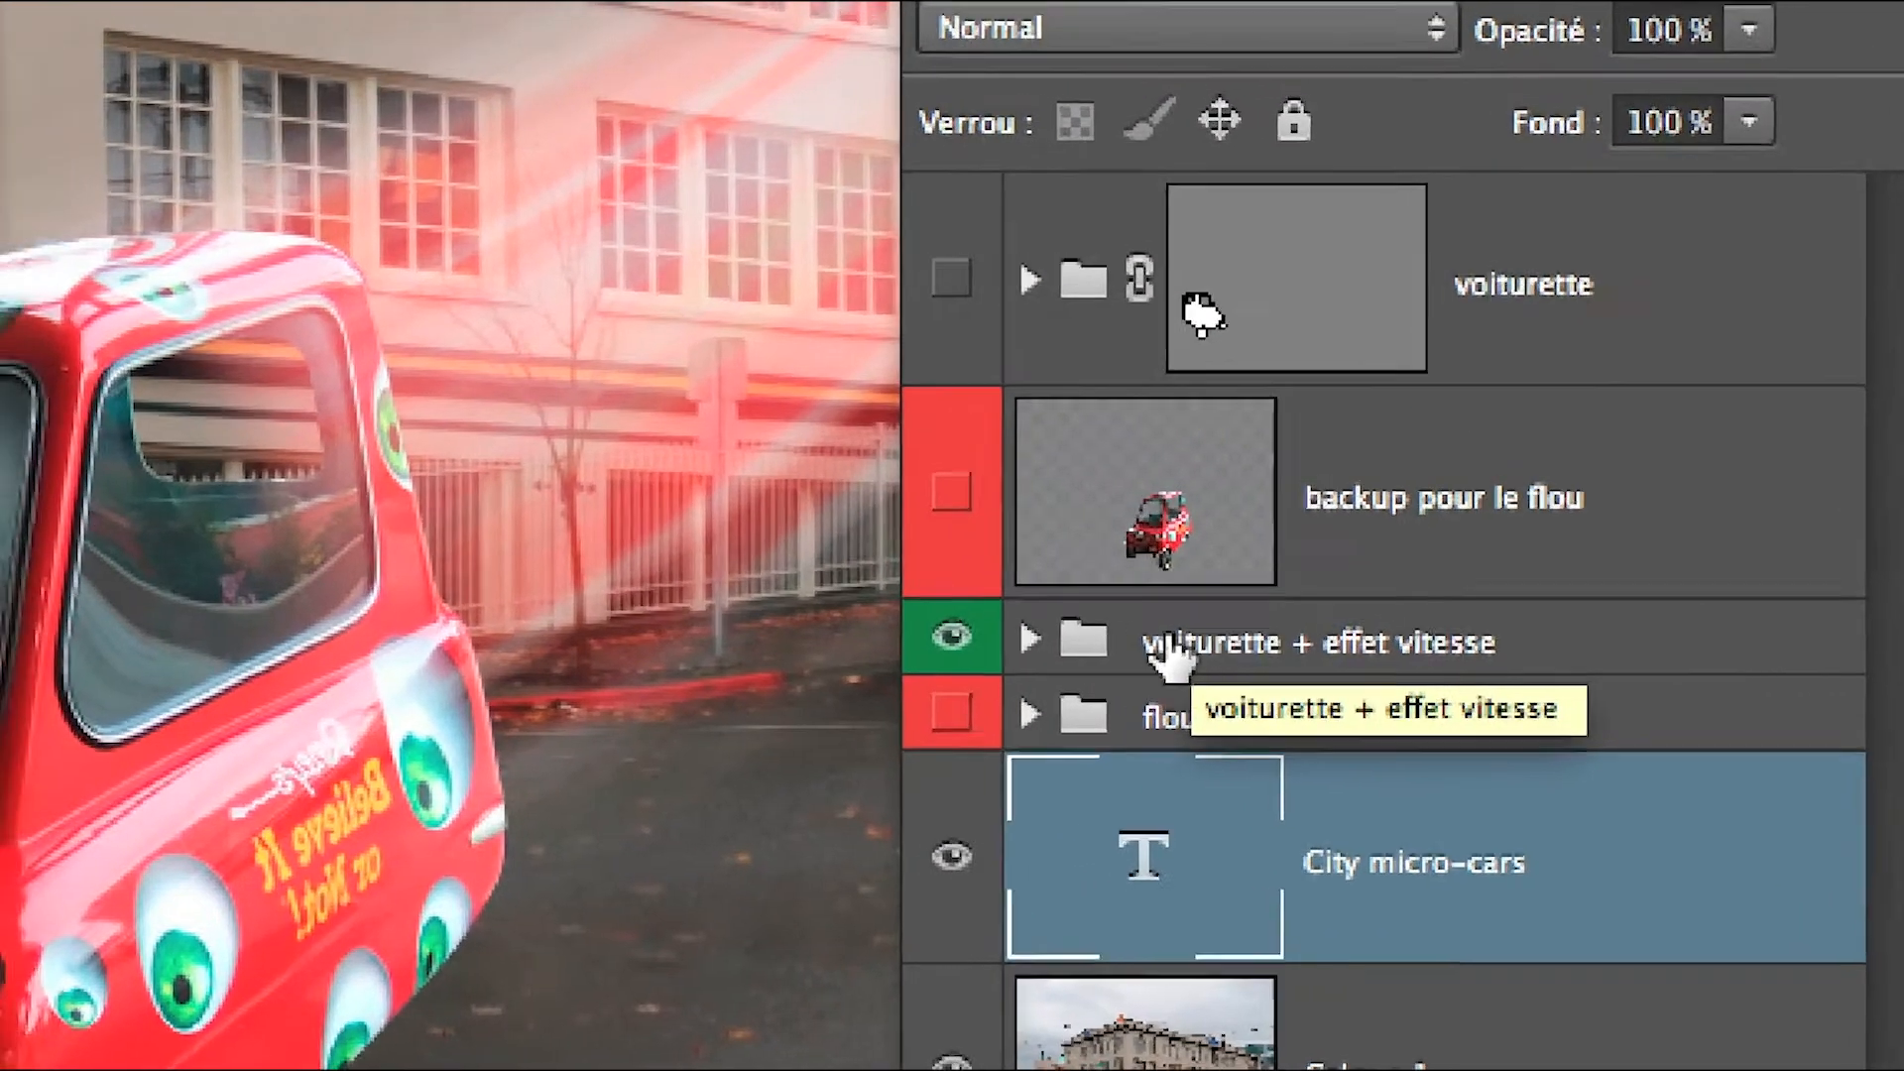
click(1170, 640)
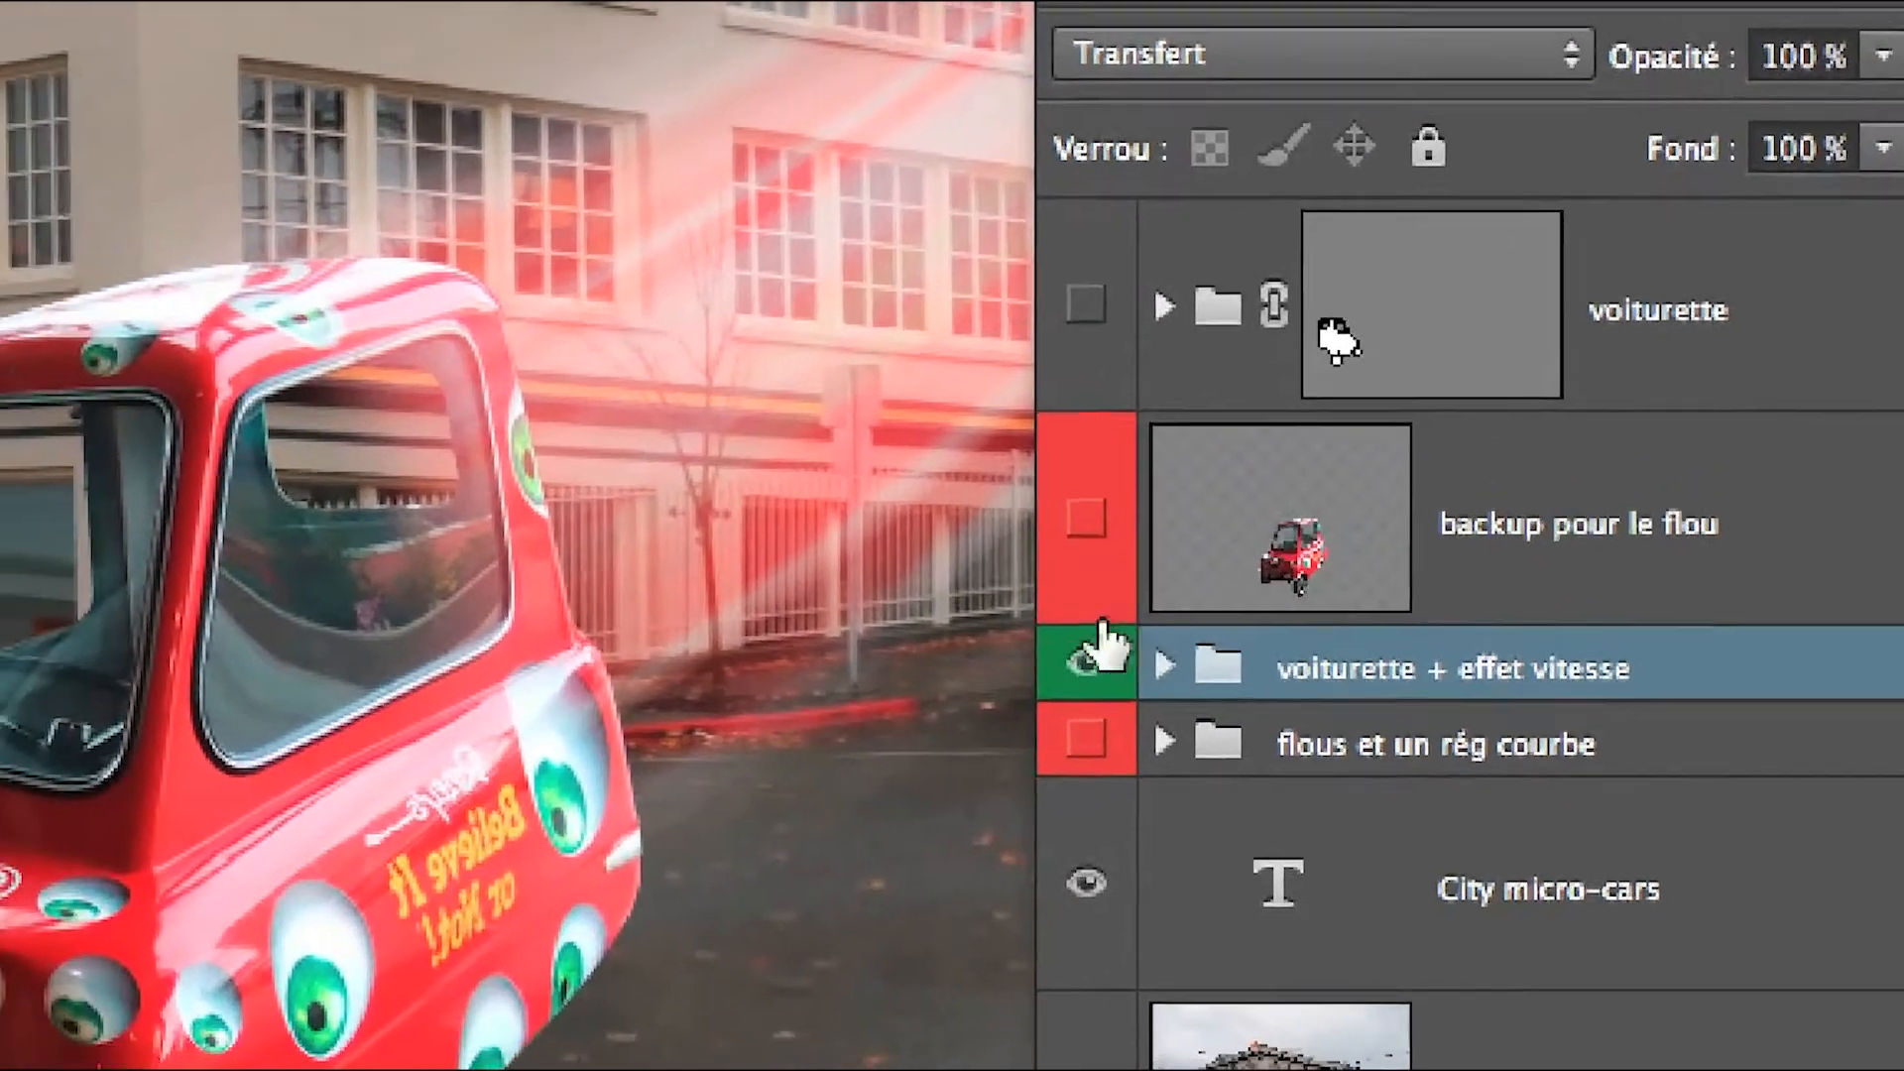
click(1101, 649)
click(1101, 649)
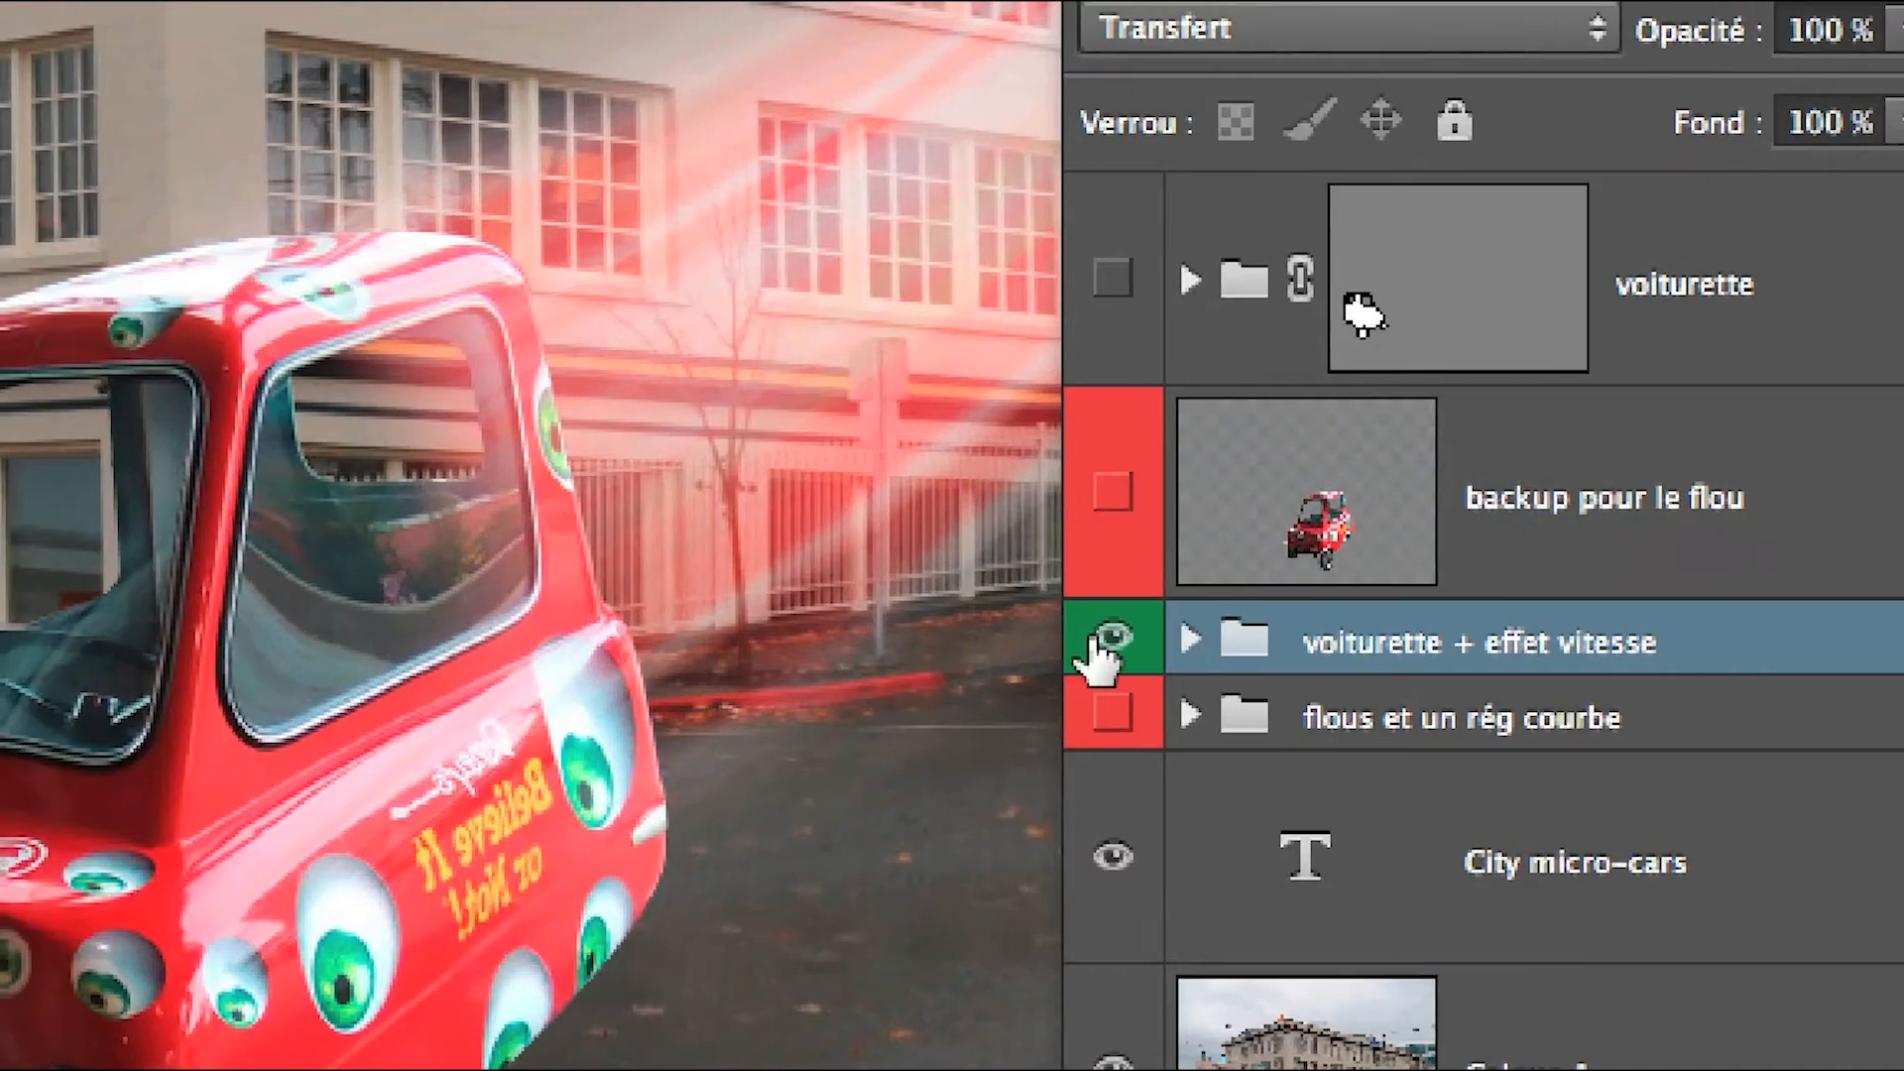
click(1001, 634)
click(1002, 634)
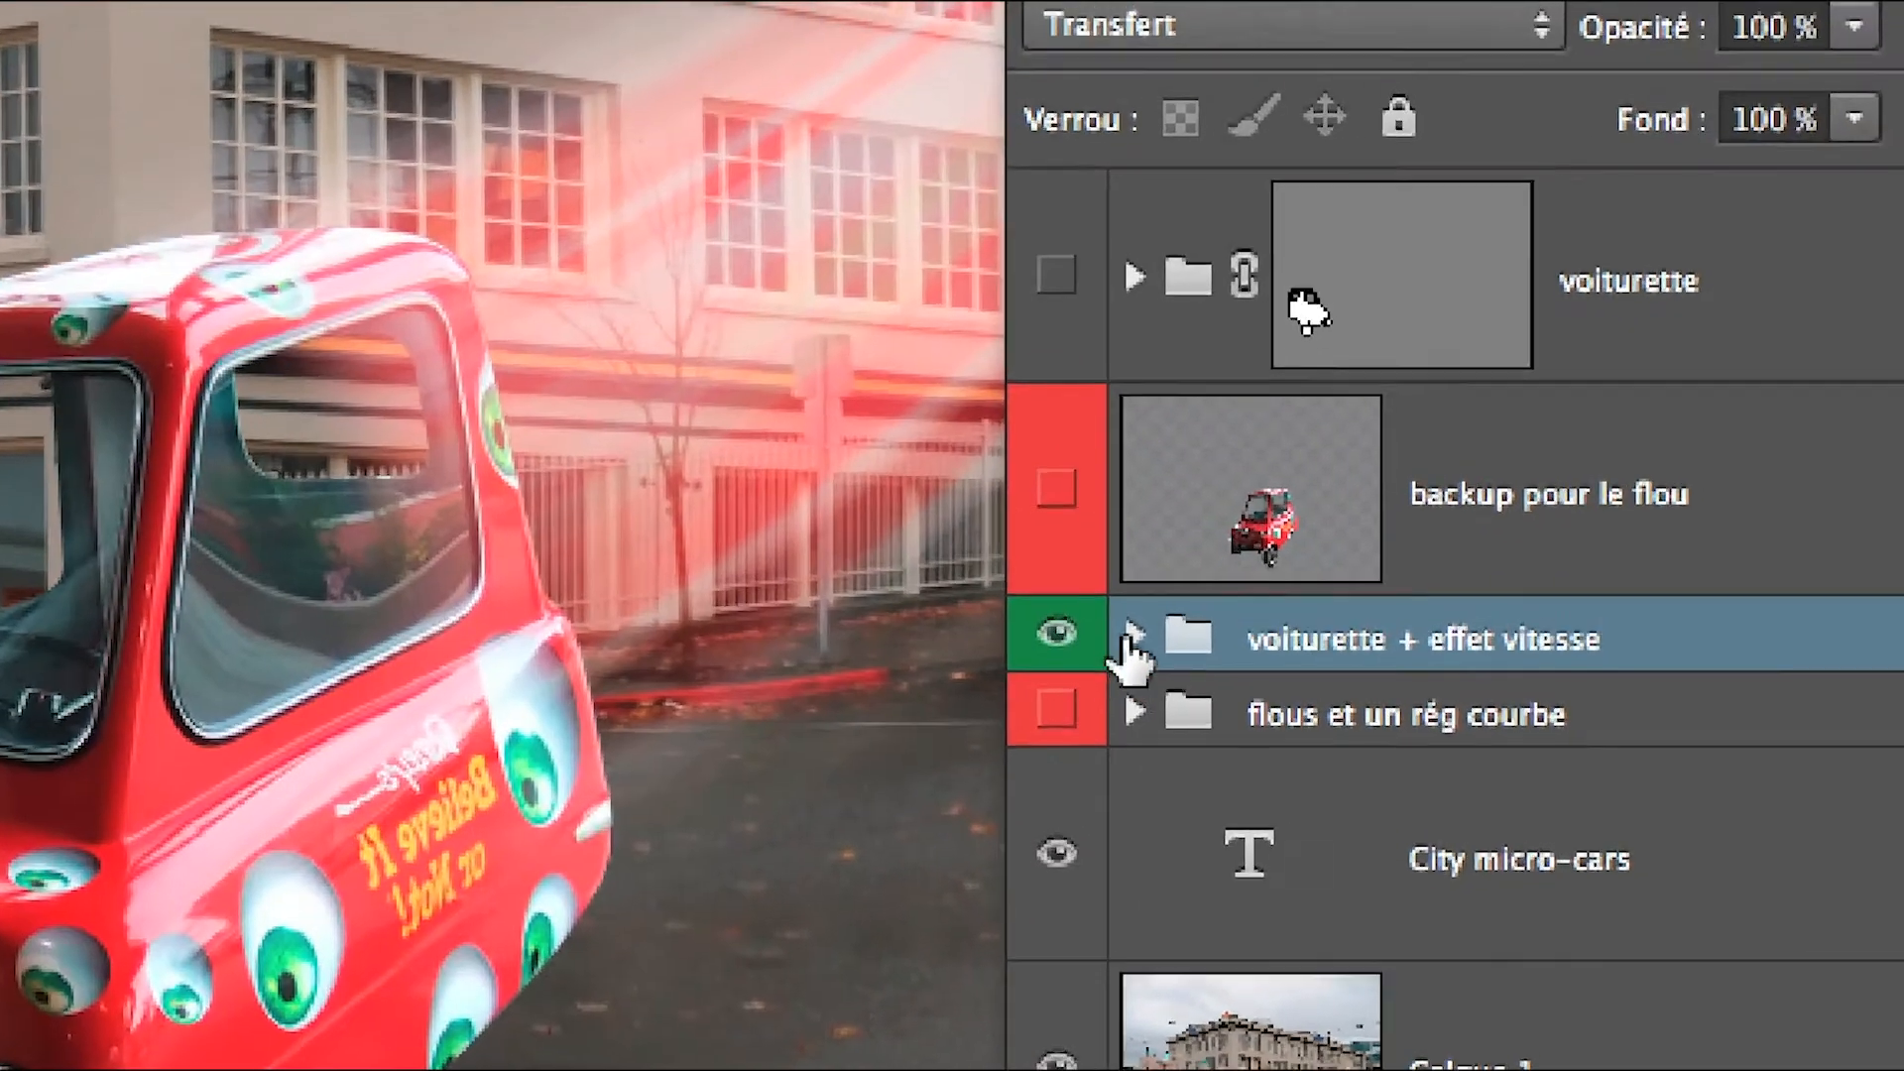
Expand the "voiturette + effet vitesse" group and toggle the visibility of its "effets de vitesse" and "voiturette" subgroups to check each one's content
click(1130, 640)
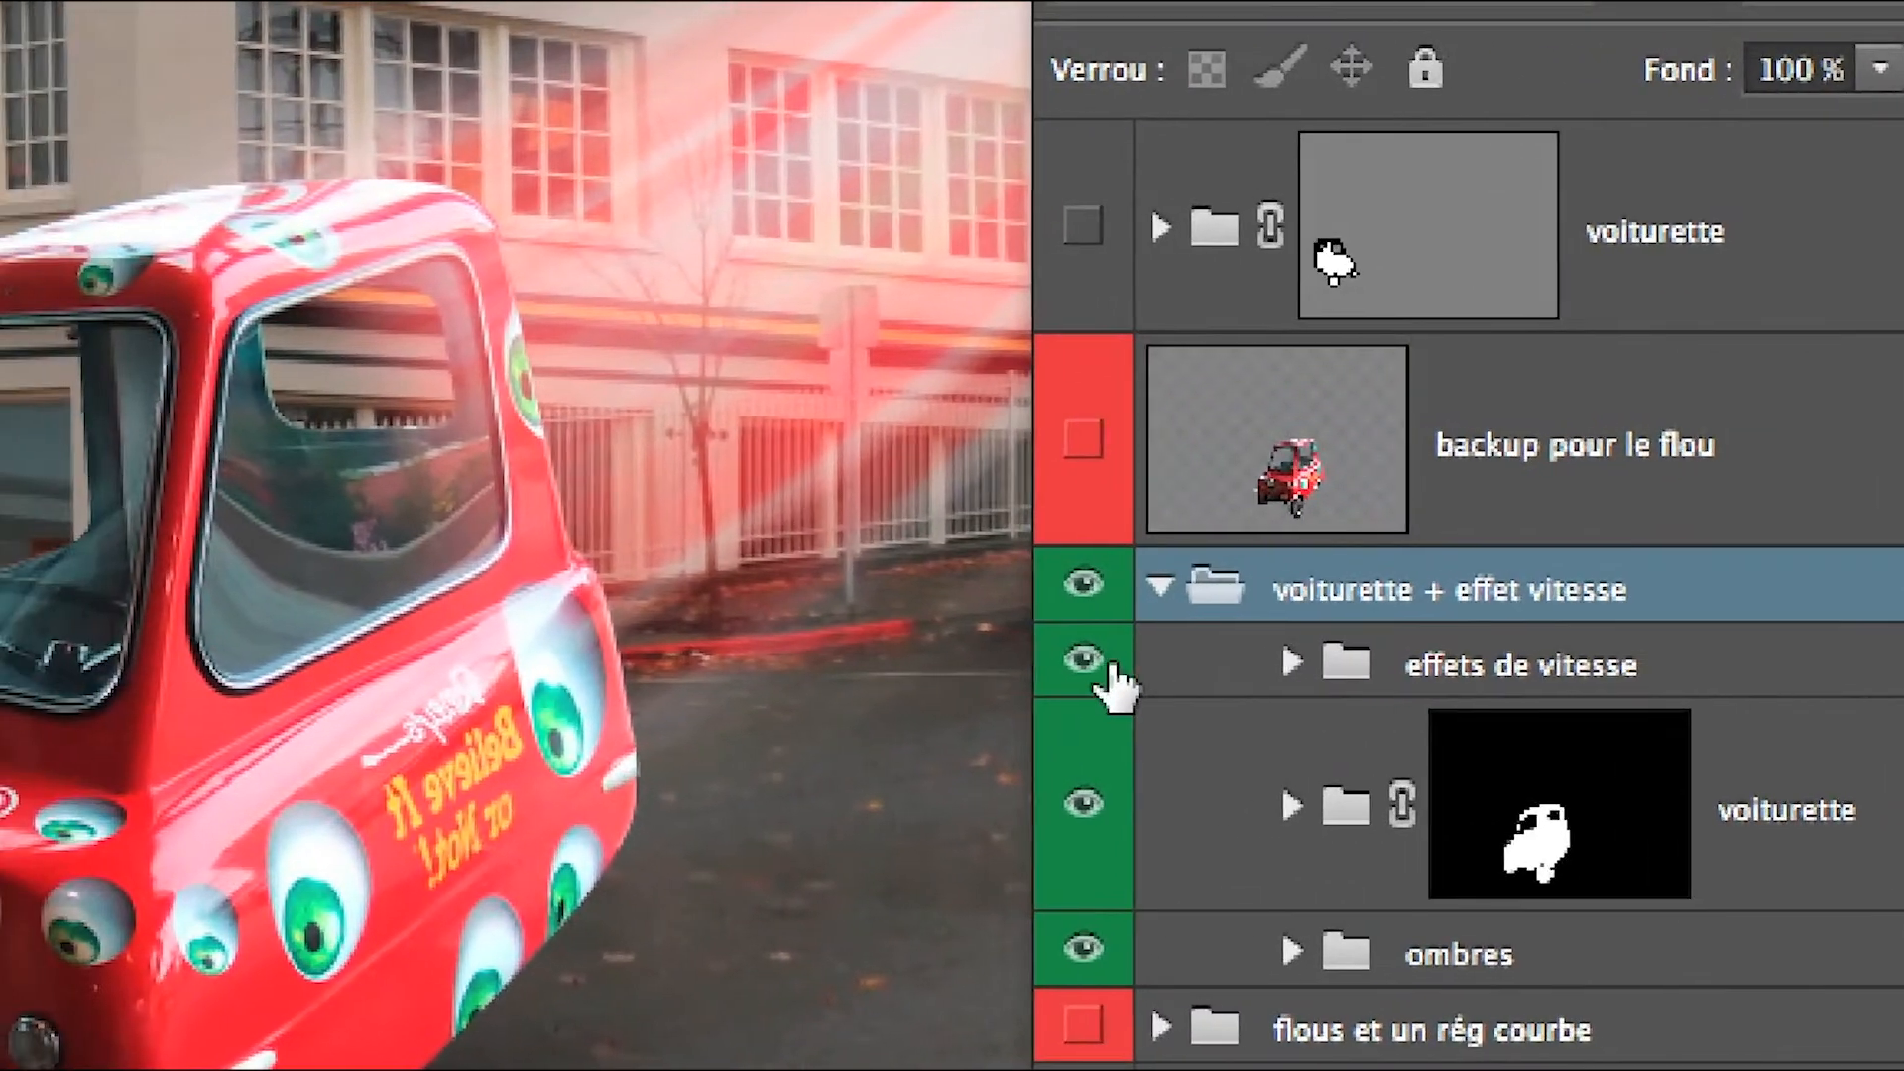
click(1091, 656)
click(1091, 657)
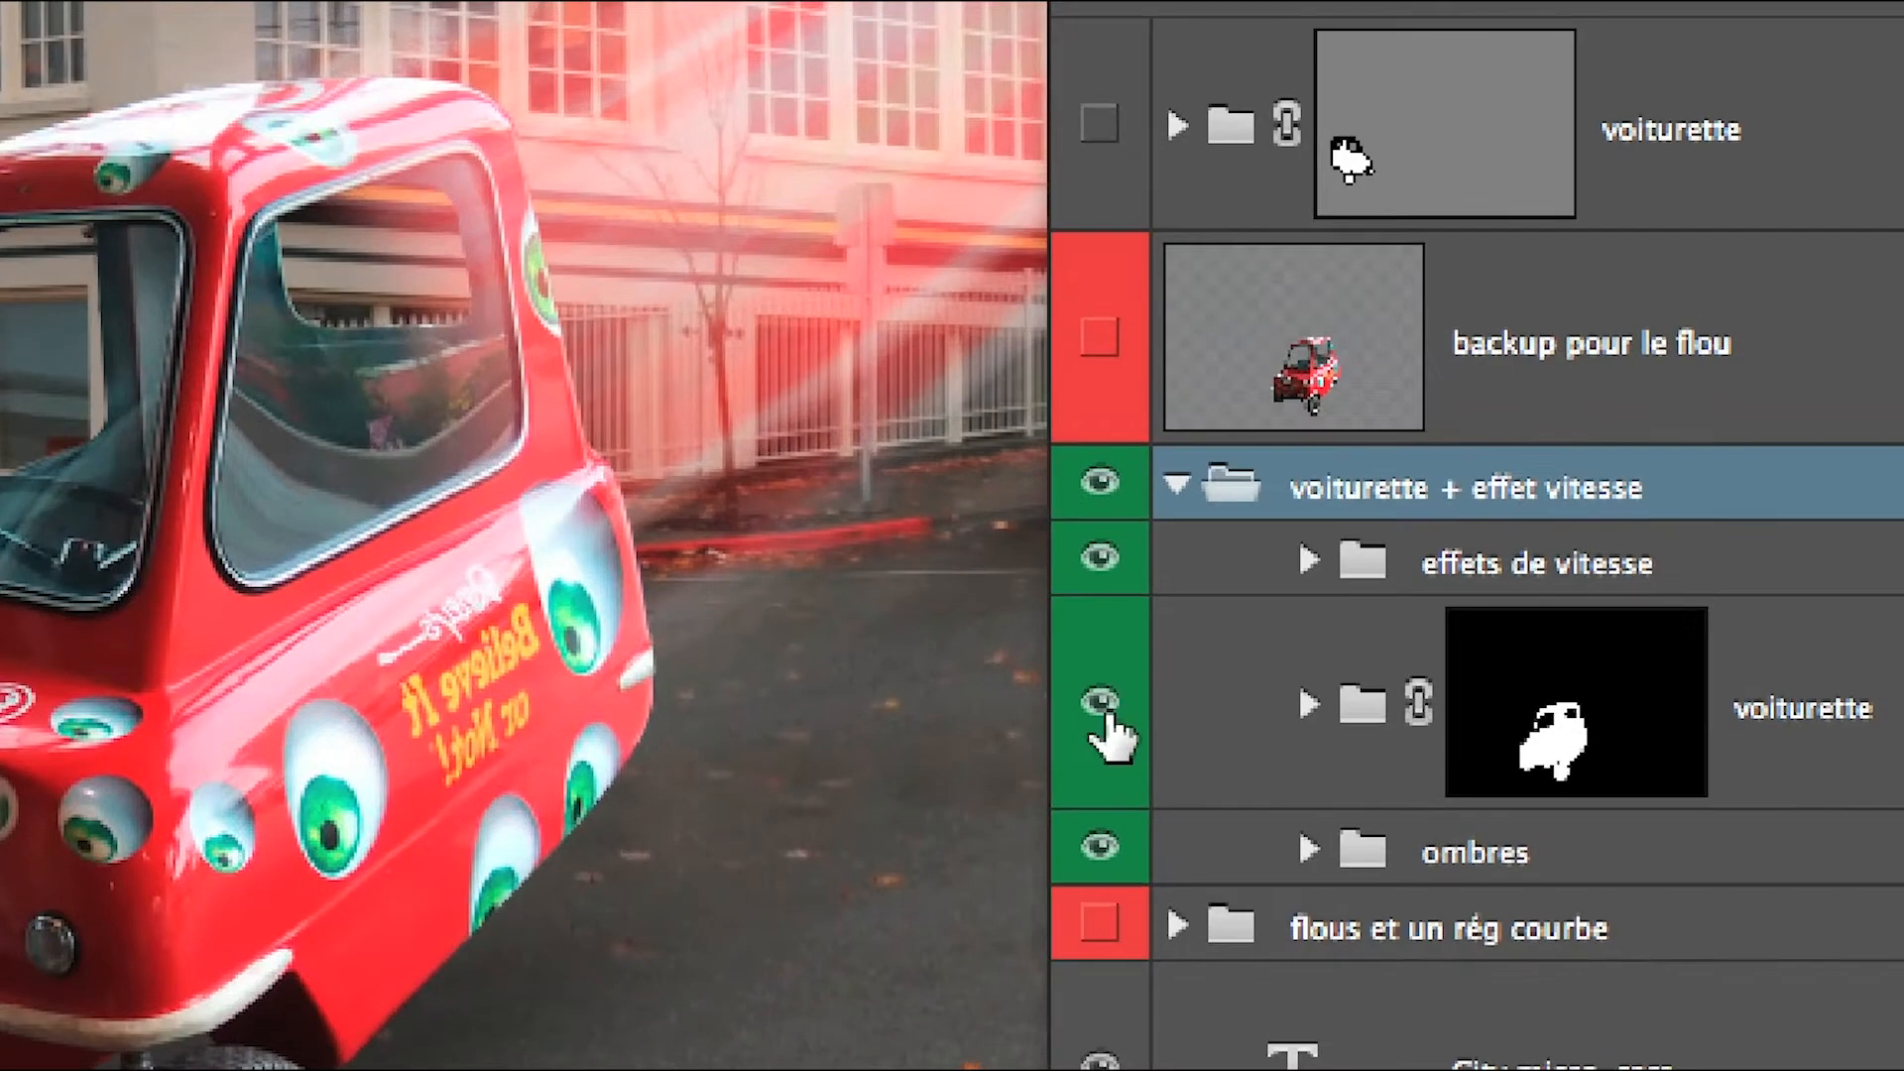
click(1103, 709)
click(1103, 709)
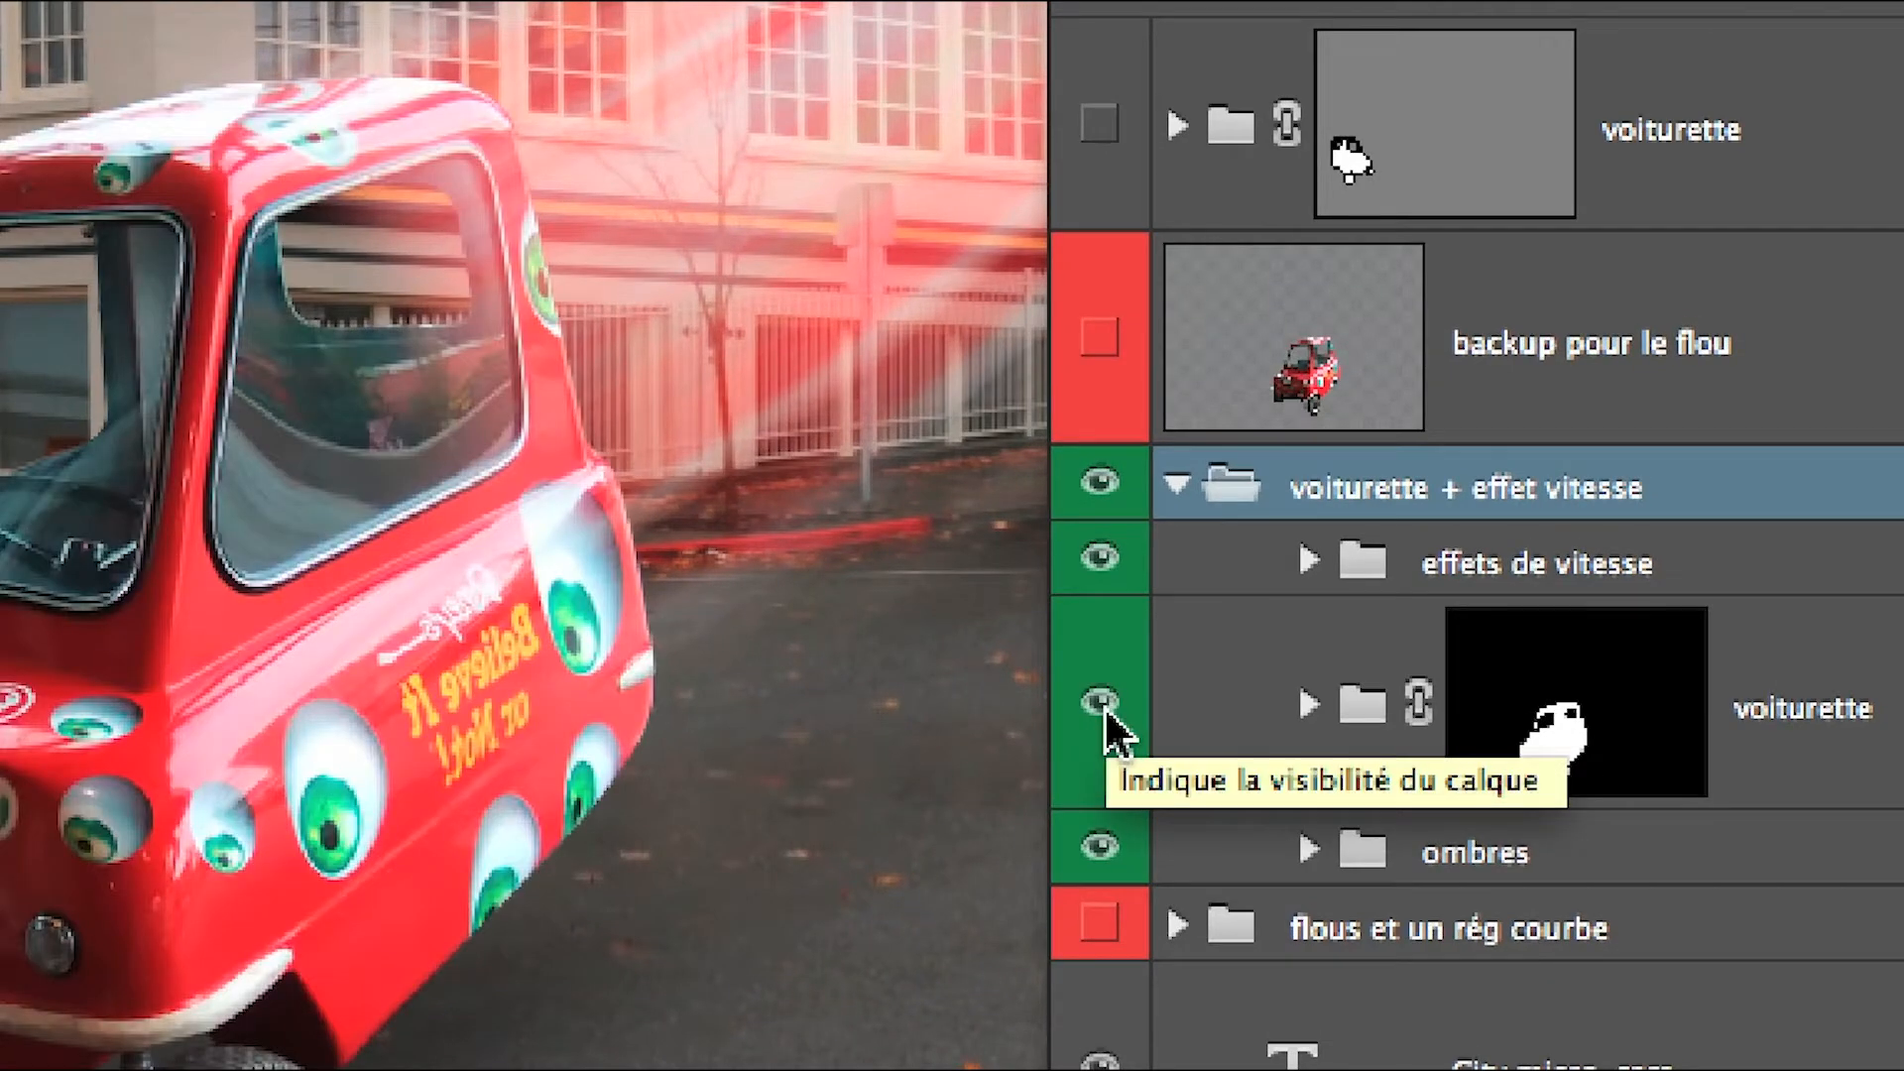
click(1101, 704)
click(1100, 704)
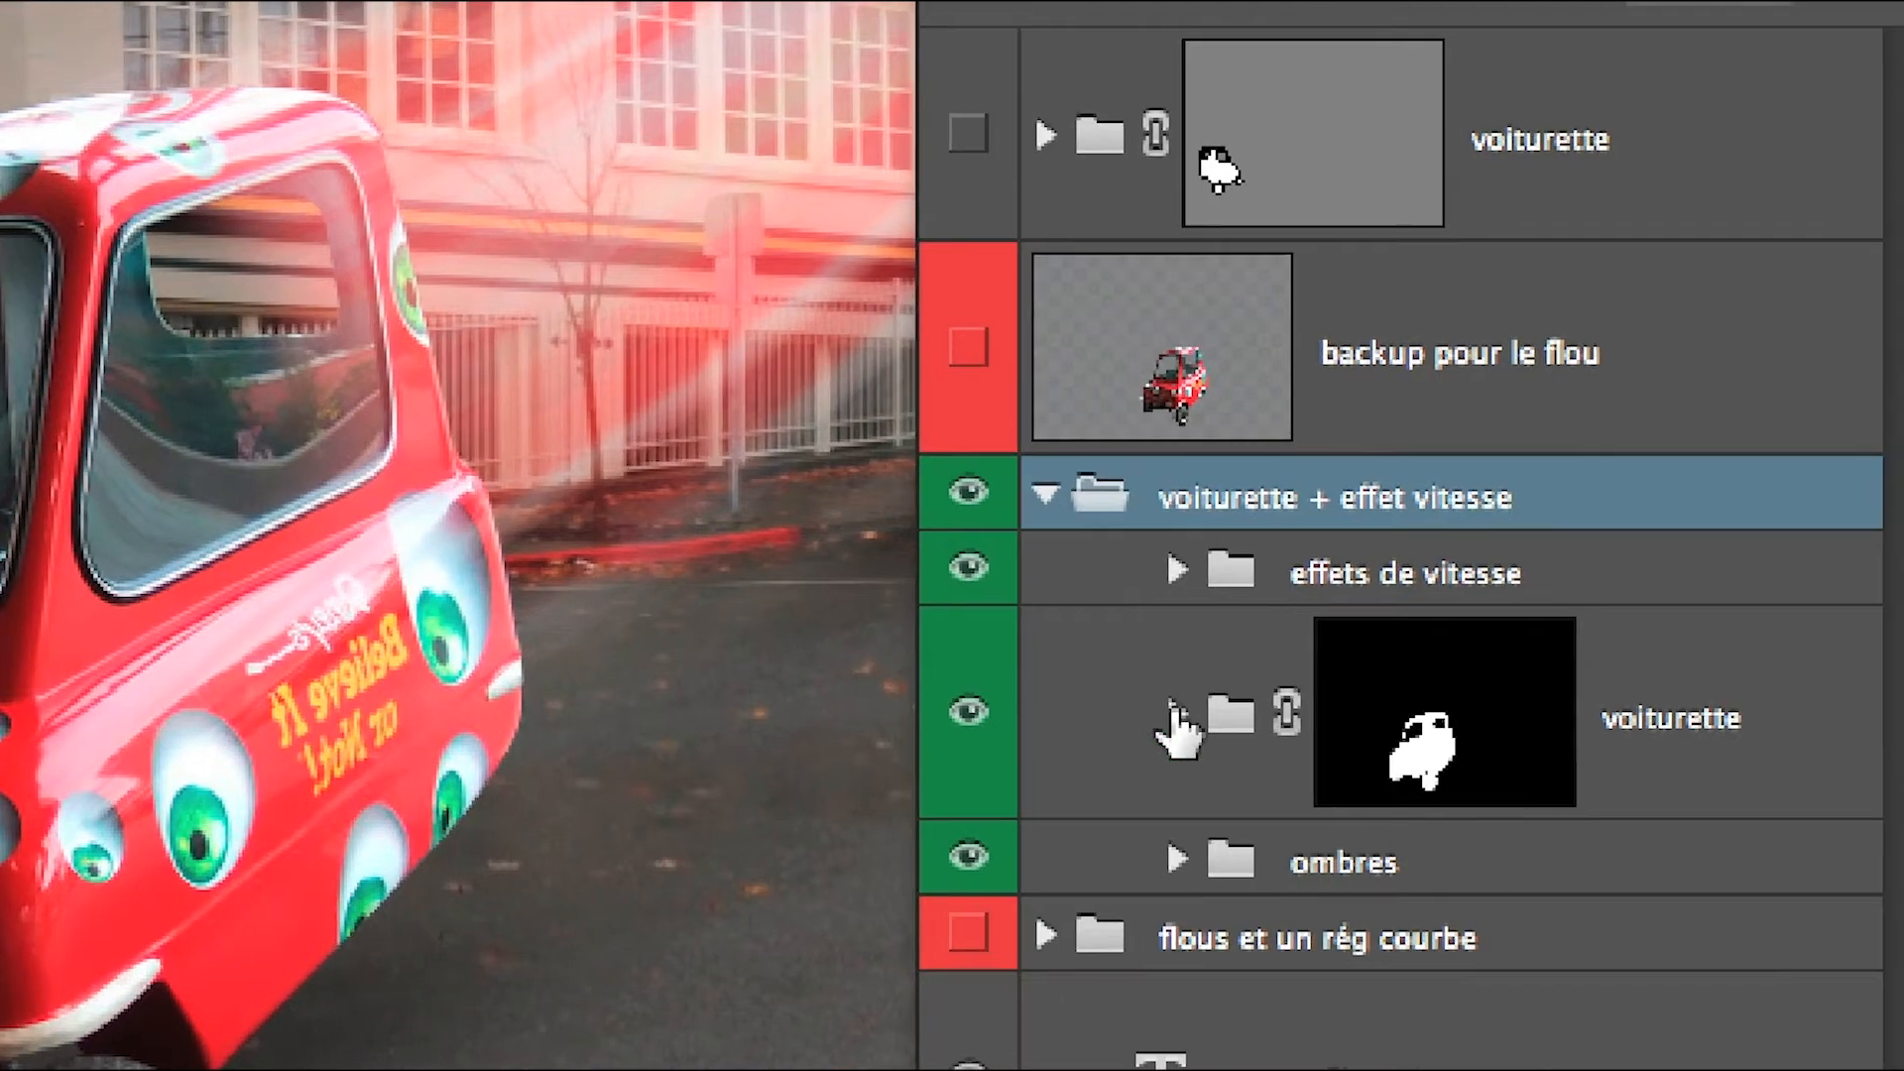
Examine the masked adjustment layers inside the "voiturette" subgroup, then collapse the subgroup and its parent group
click(1307, 710)
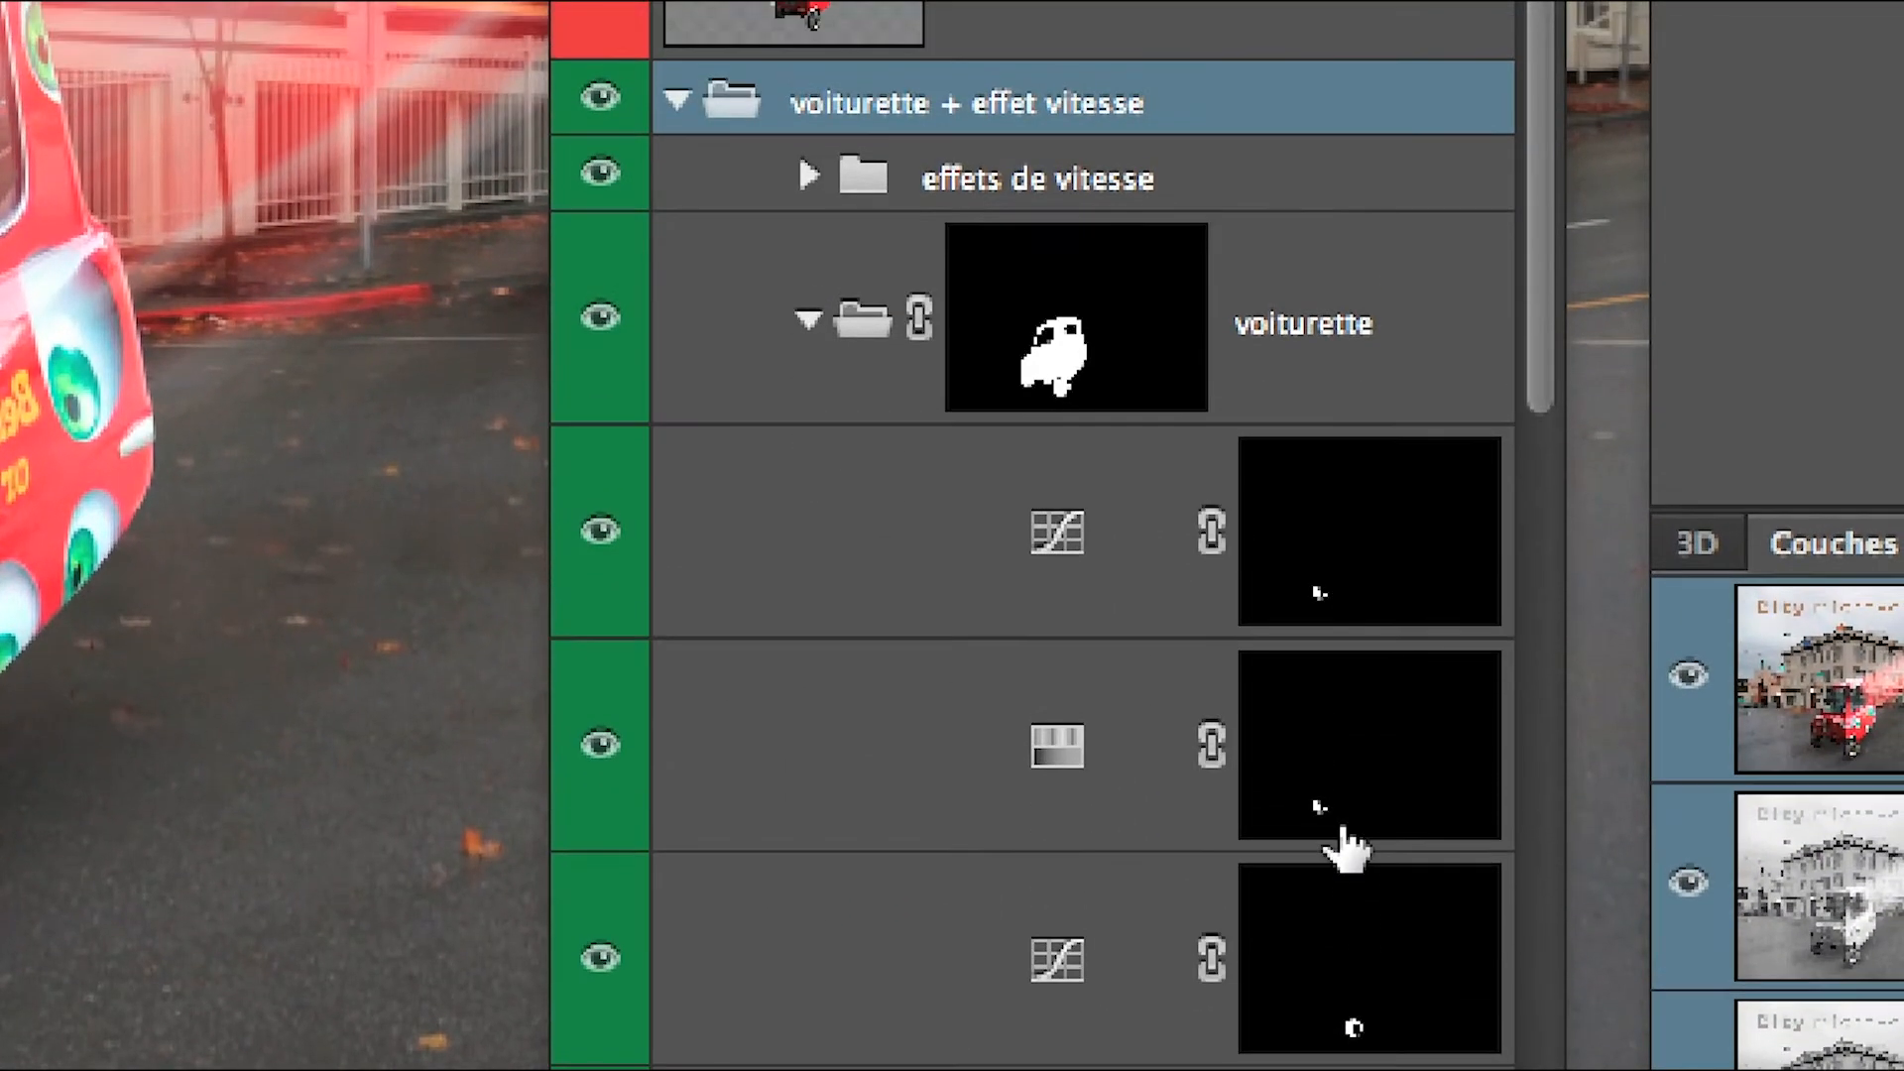
scroll(1349, 848, down, 5)
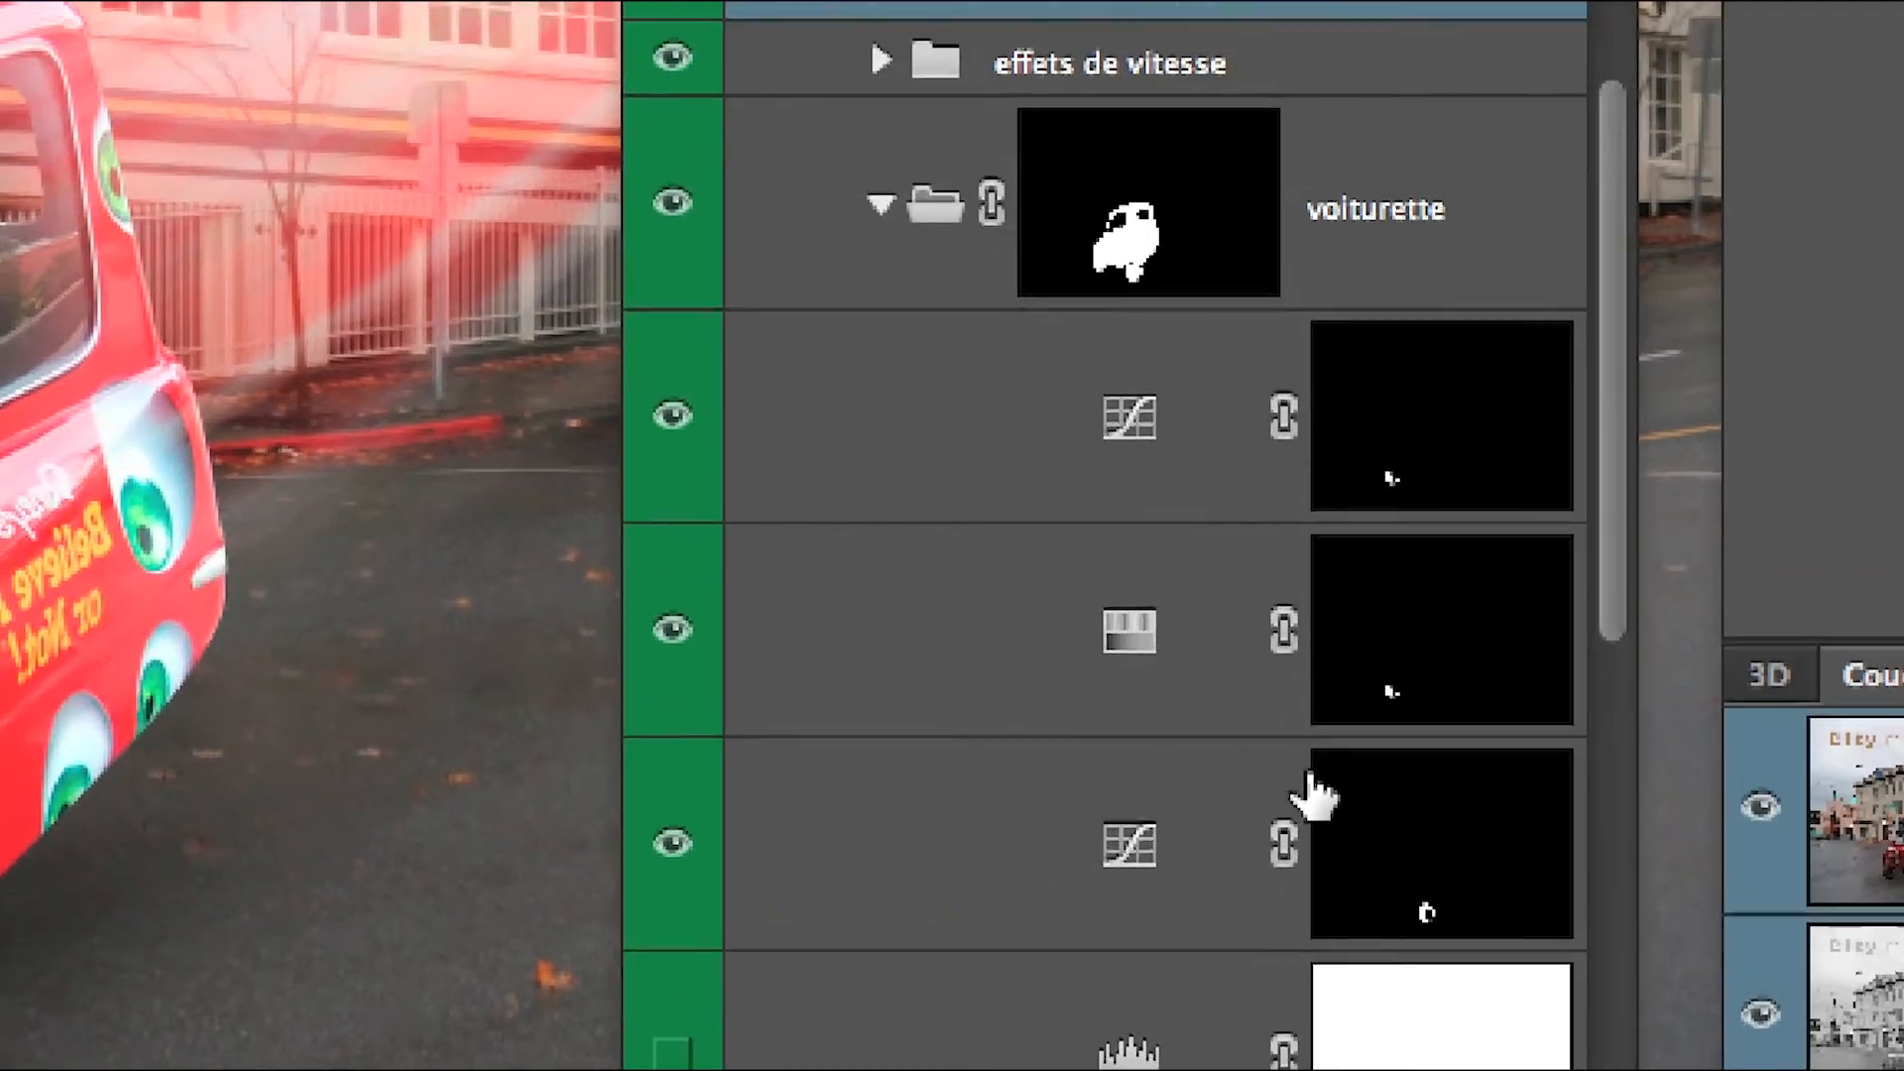
click(855, 199)
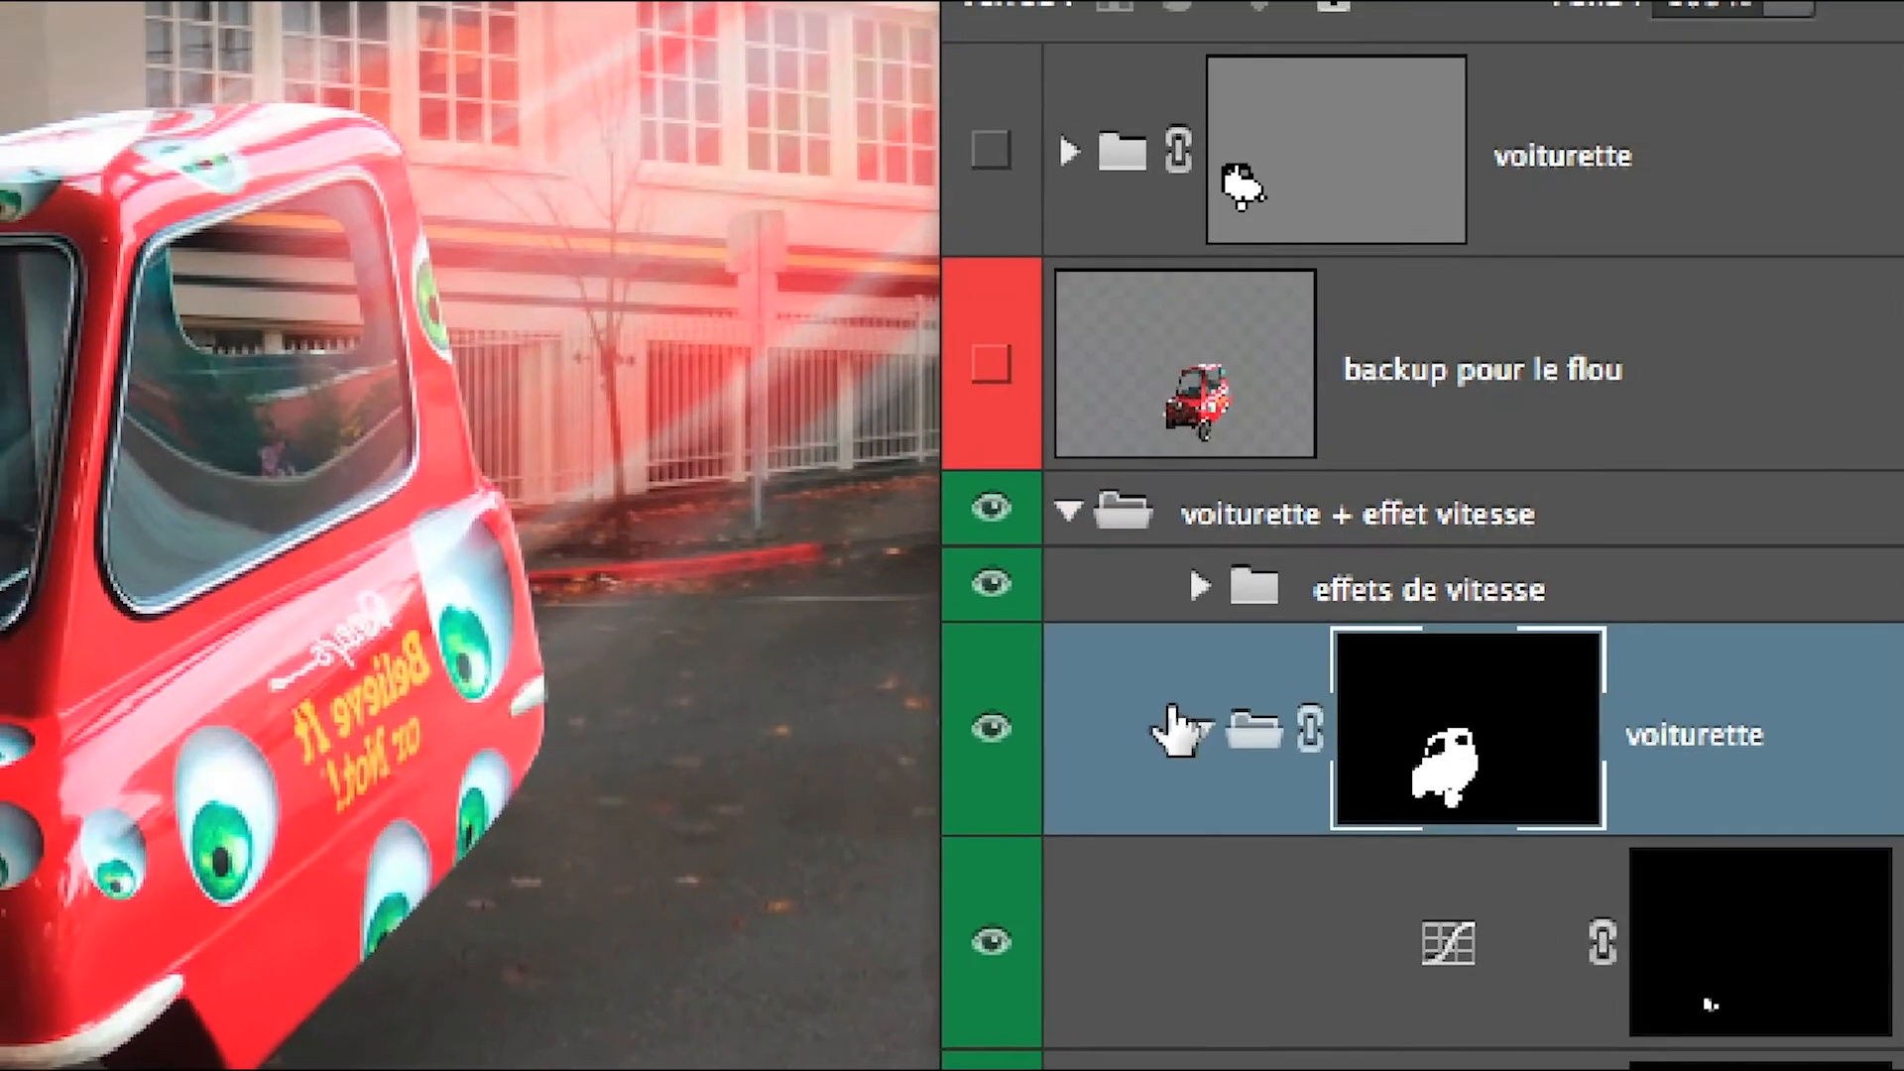
click(1195, 731)
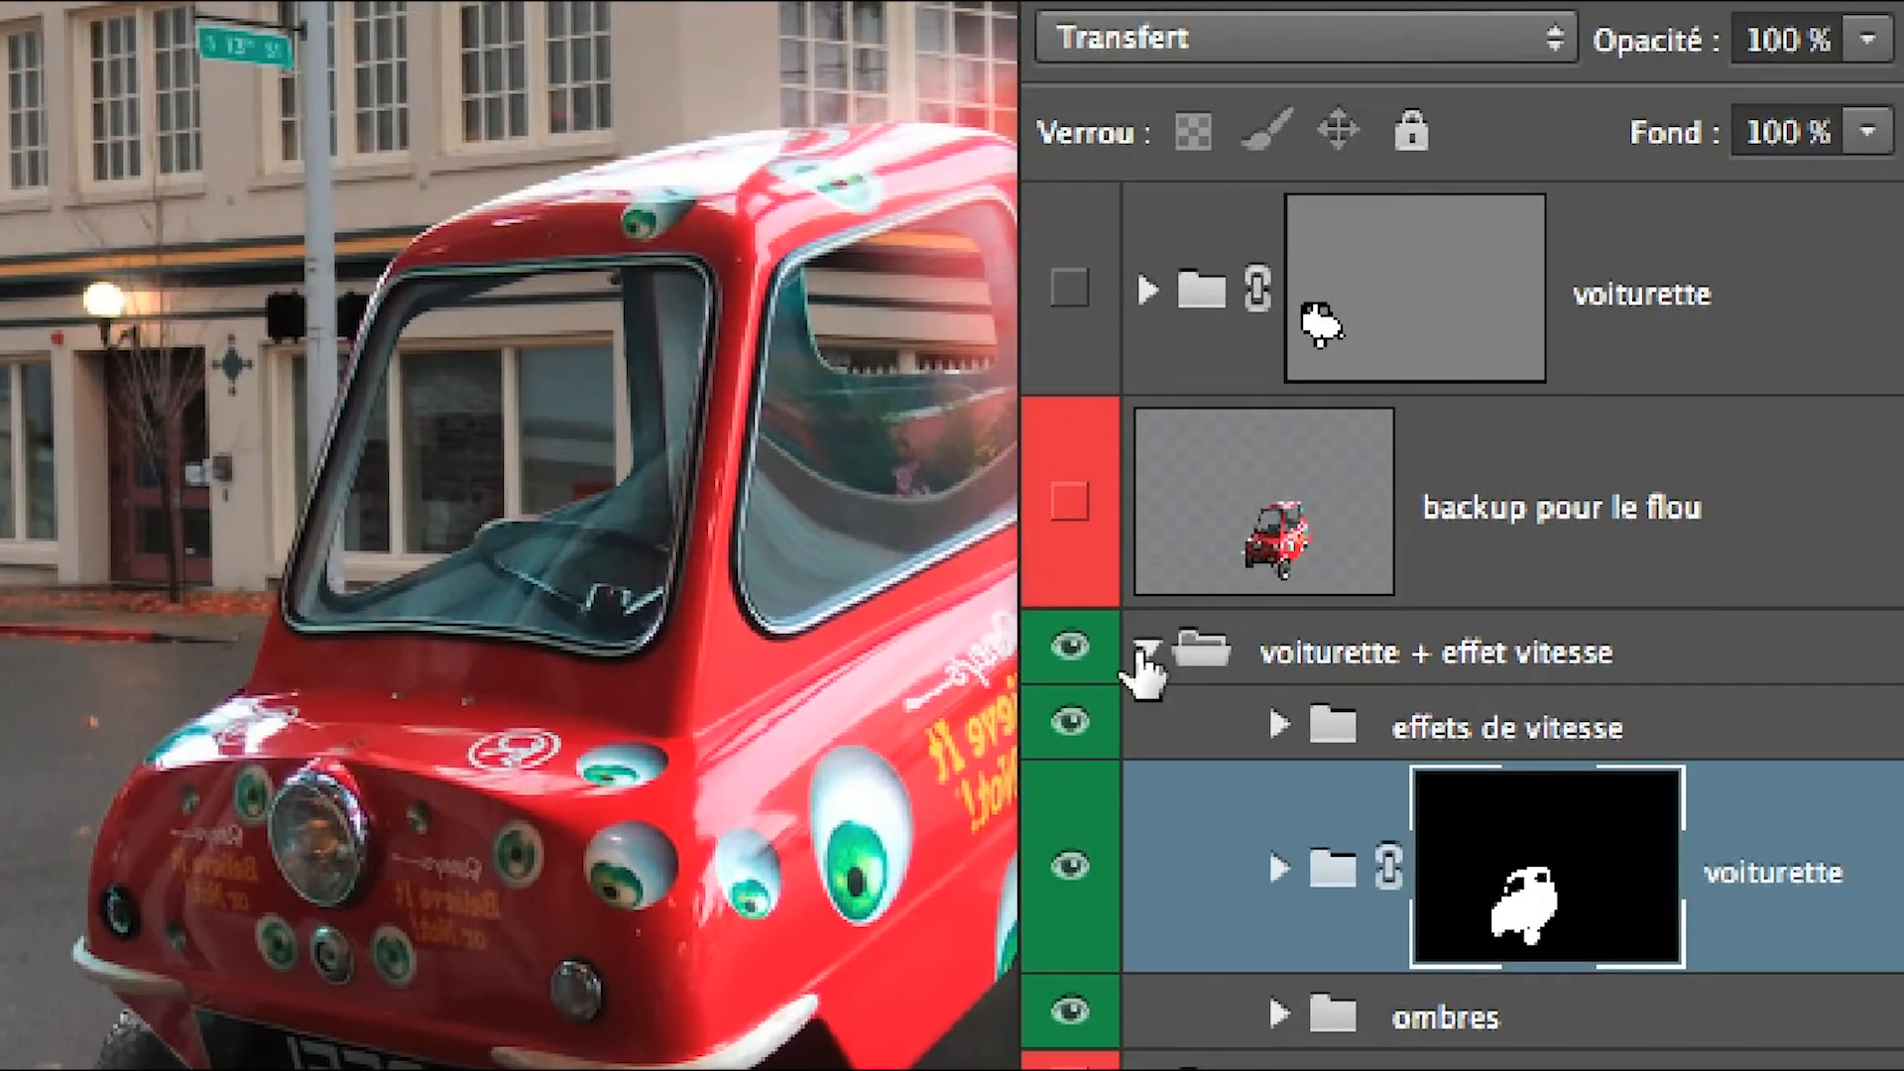
click(1200, 411)
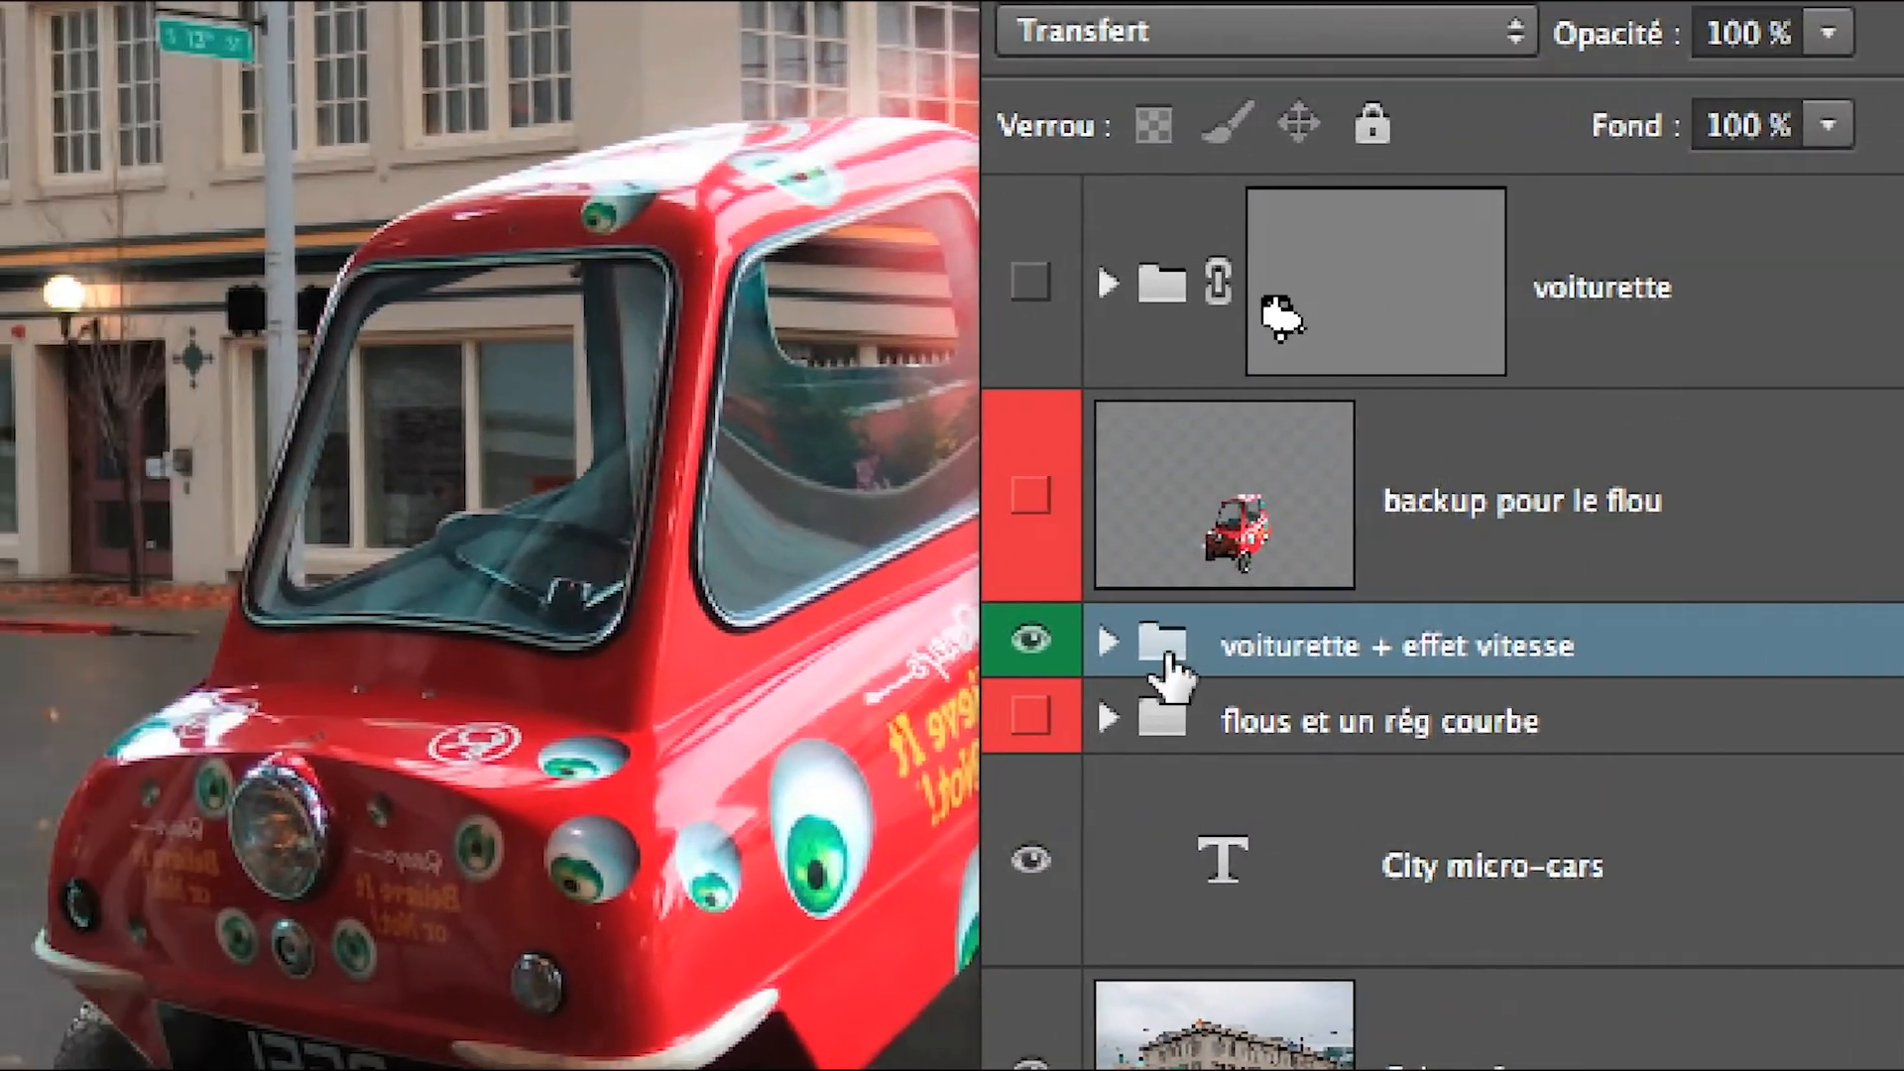
Rename the "voiturette + effet vitesse" group as "voiturette + effet vitesse + ombres" and leave it collapsed
click(1111, 647)
click(1111, 646)
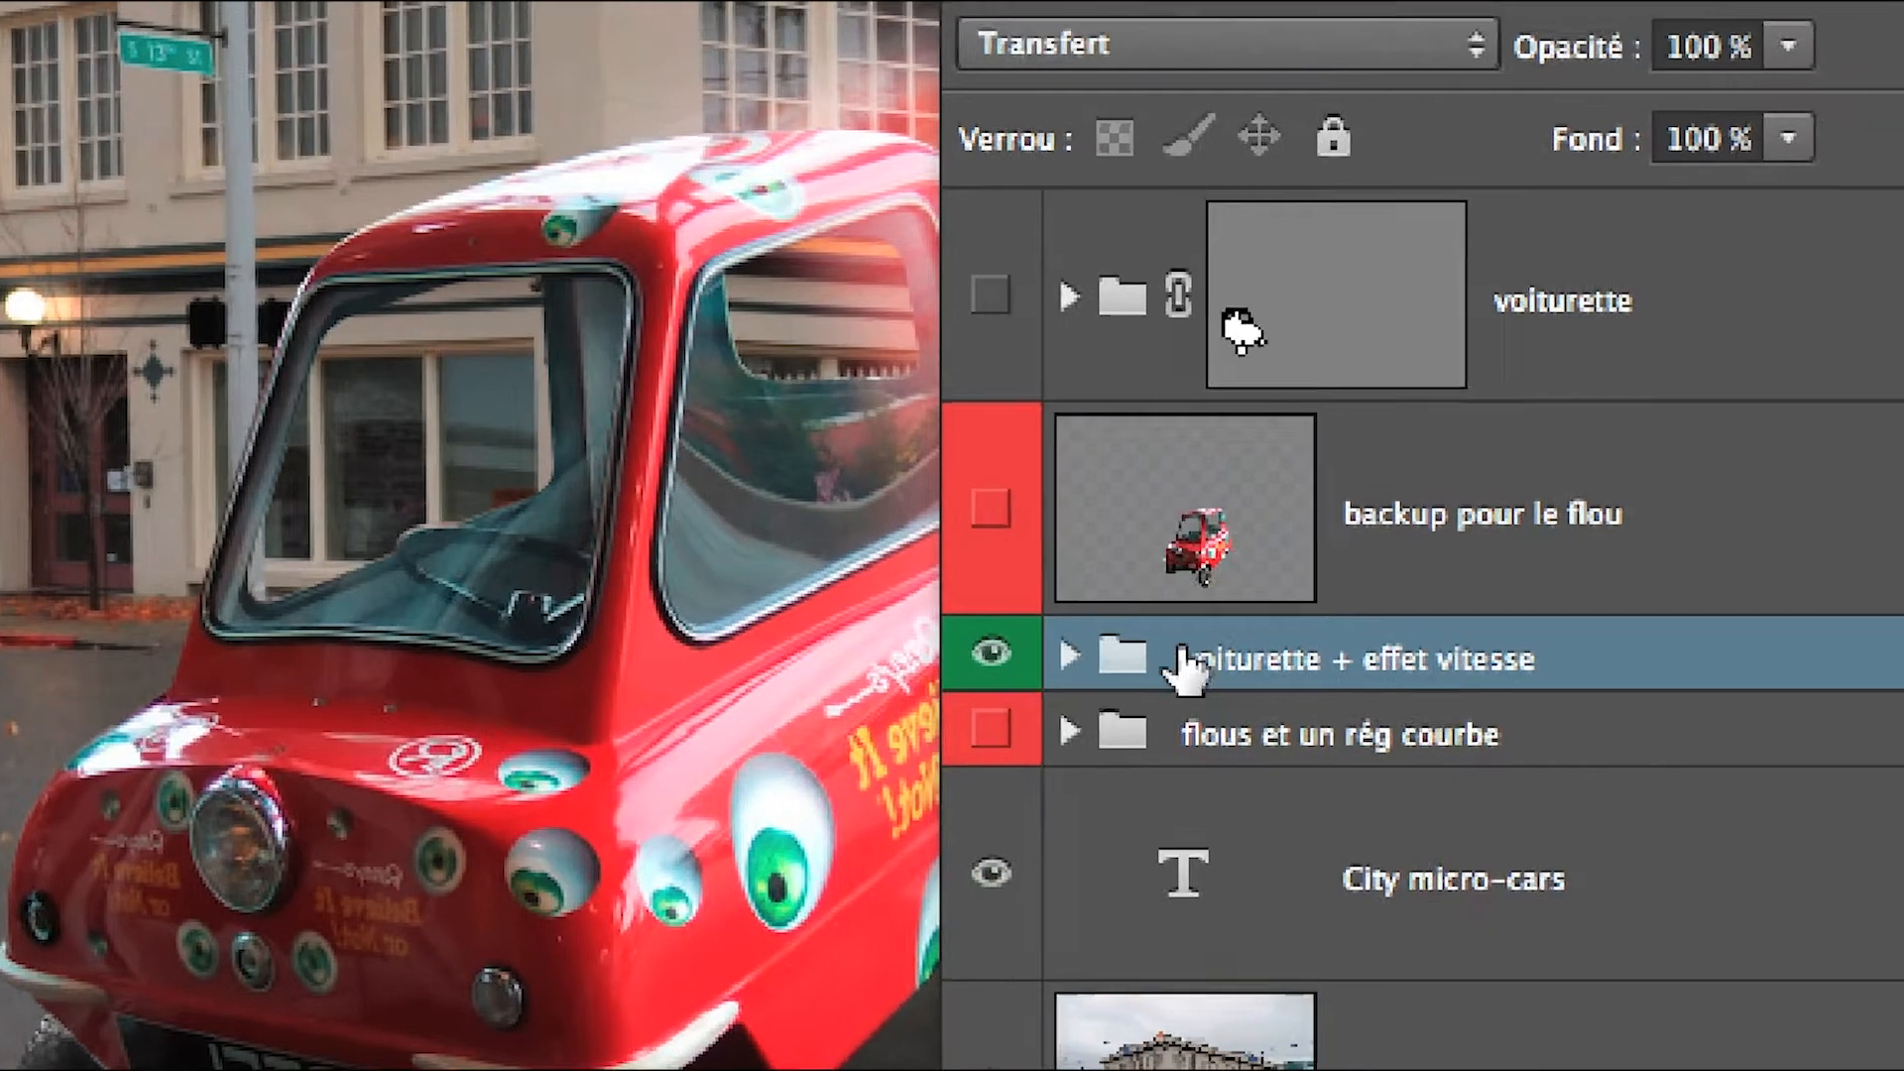
double_click(1399, 660)
click(1537, 659)
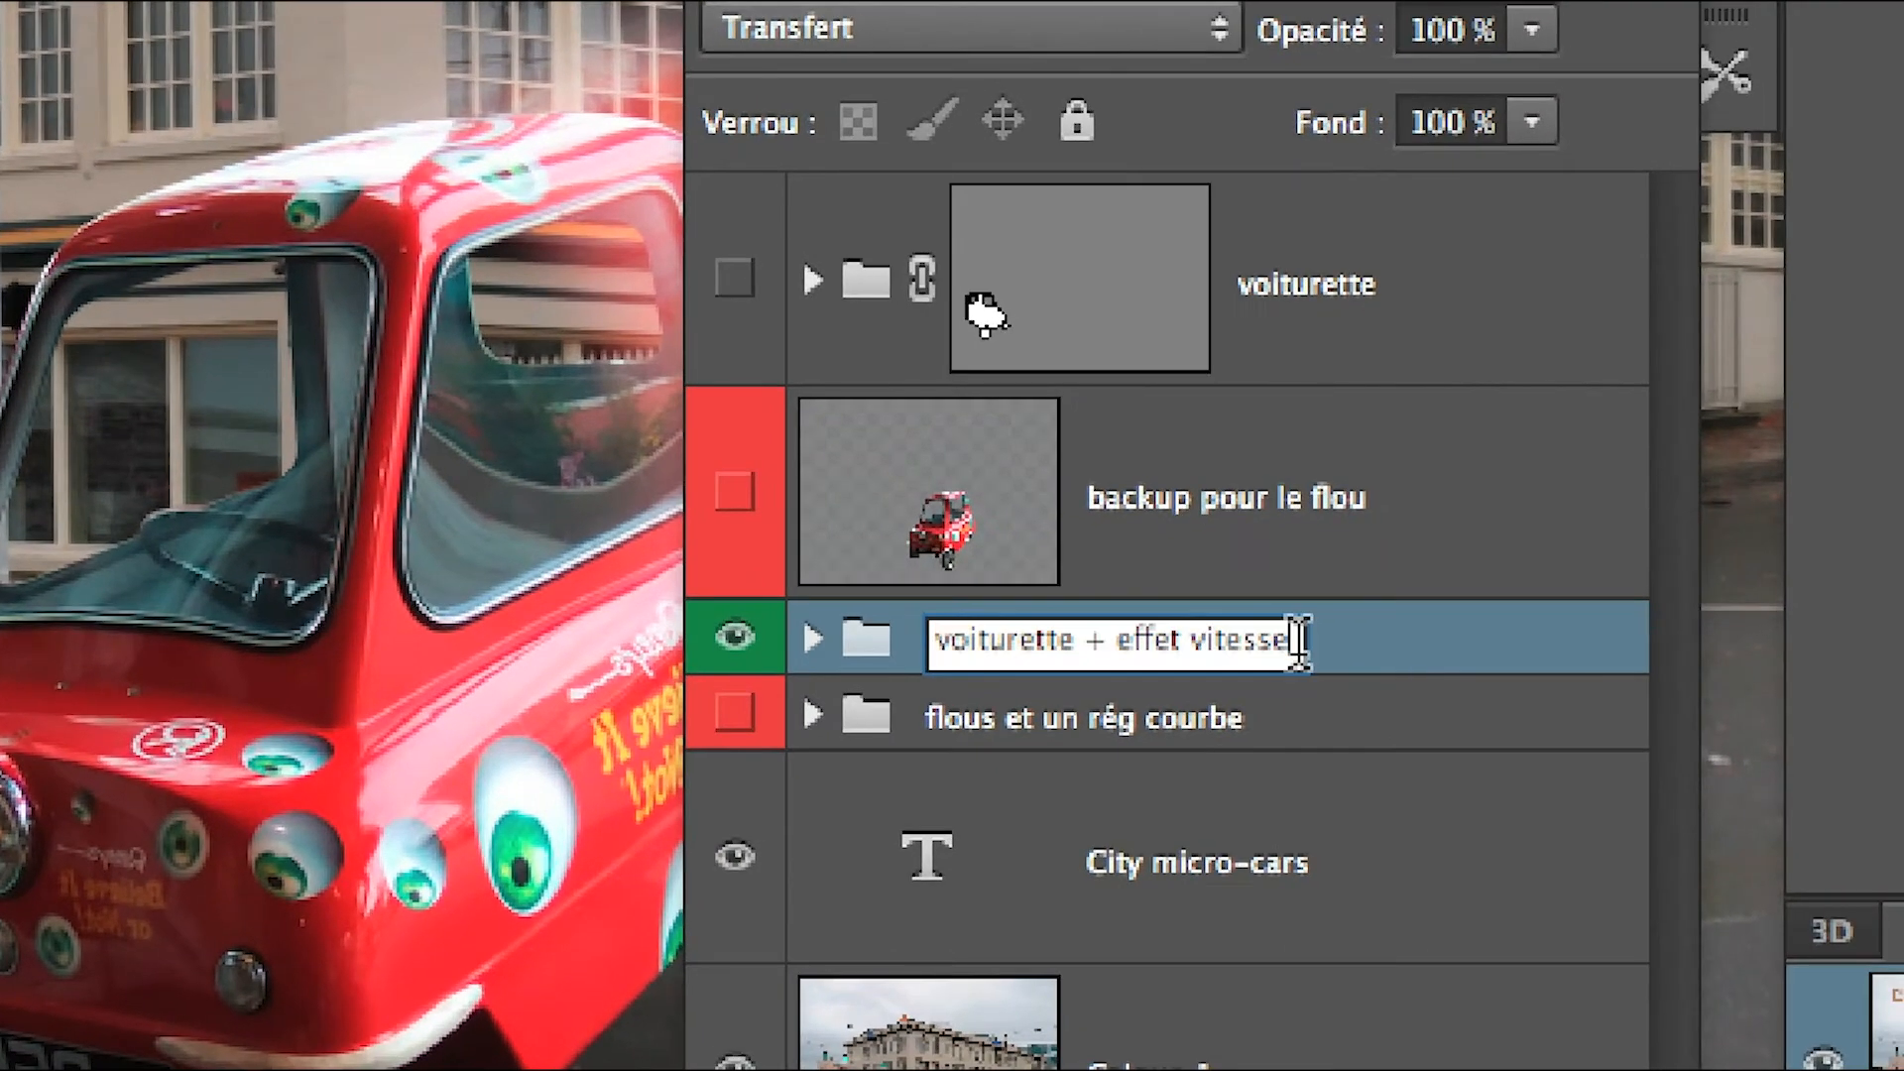
text(+ ombres)
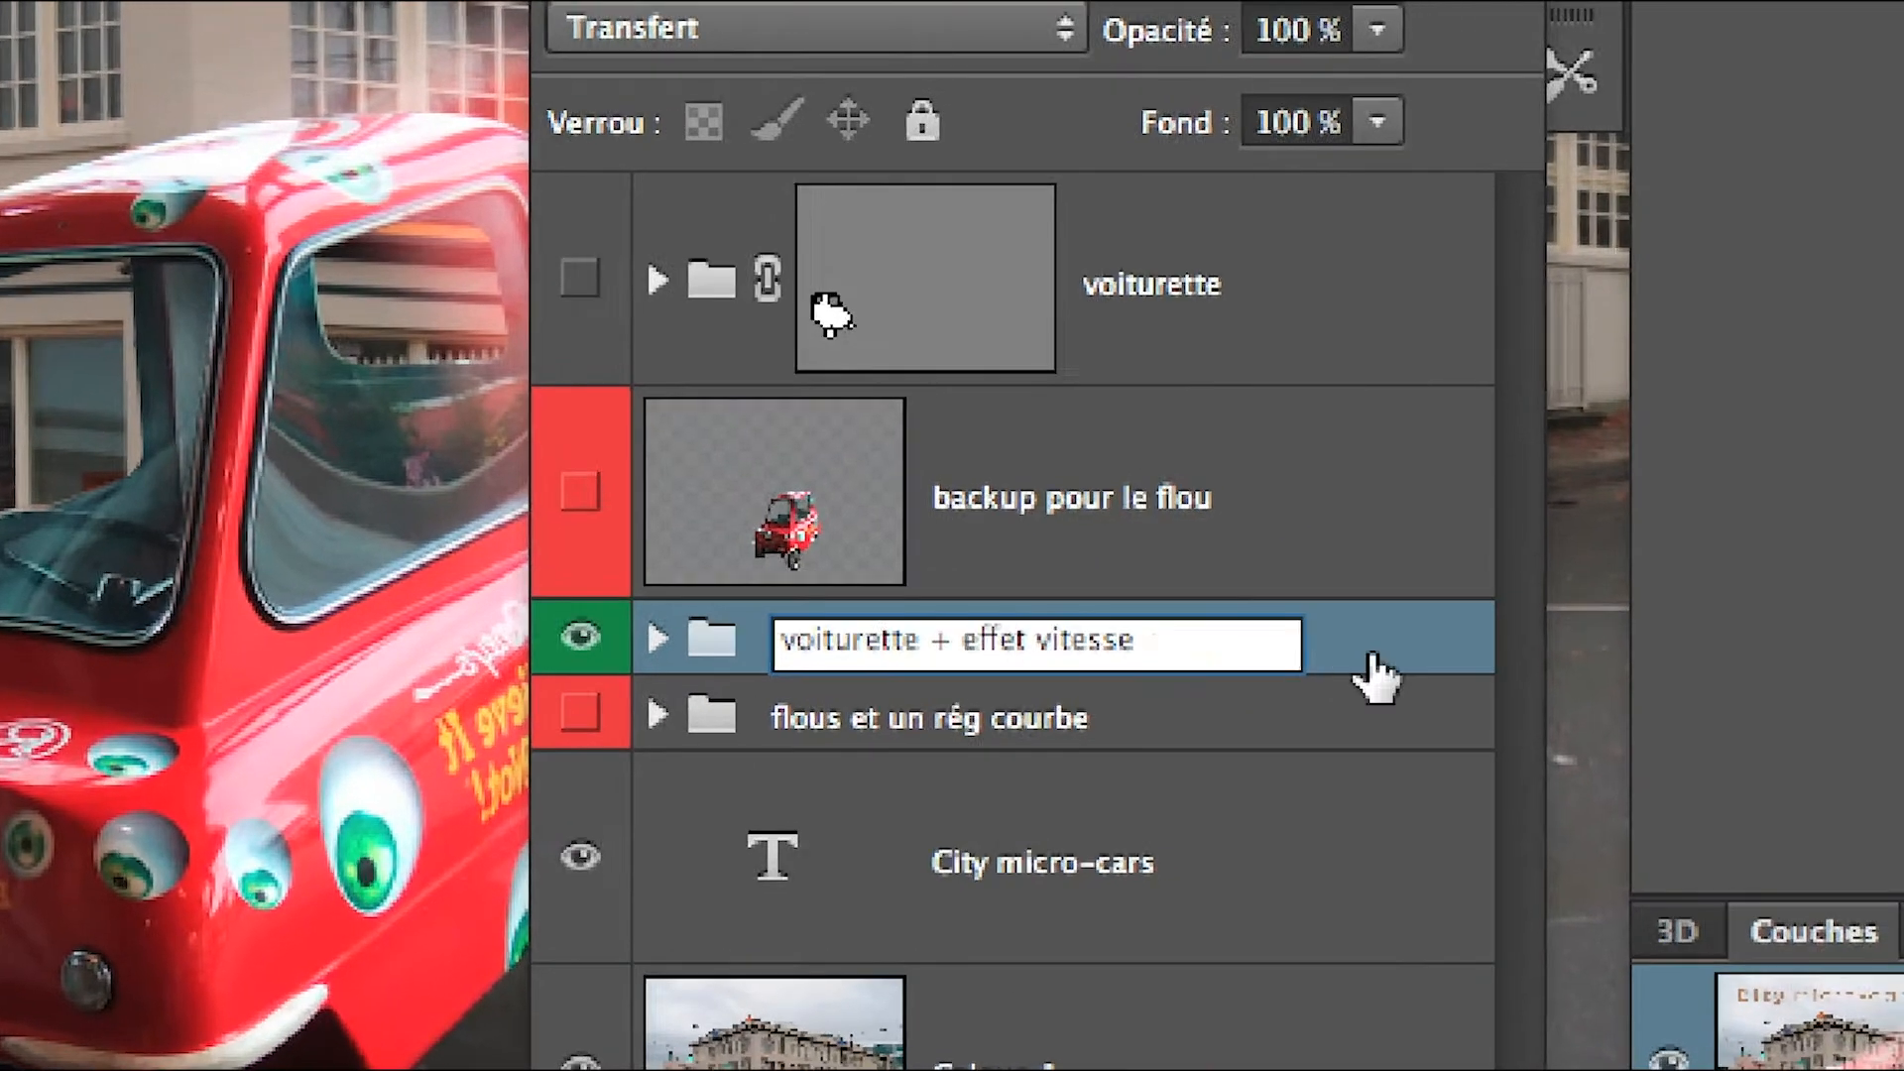
key(Return)
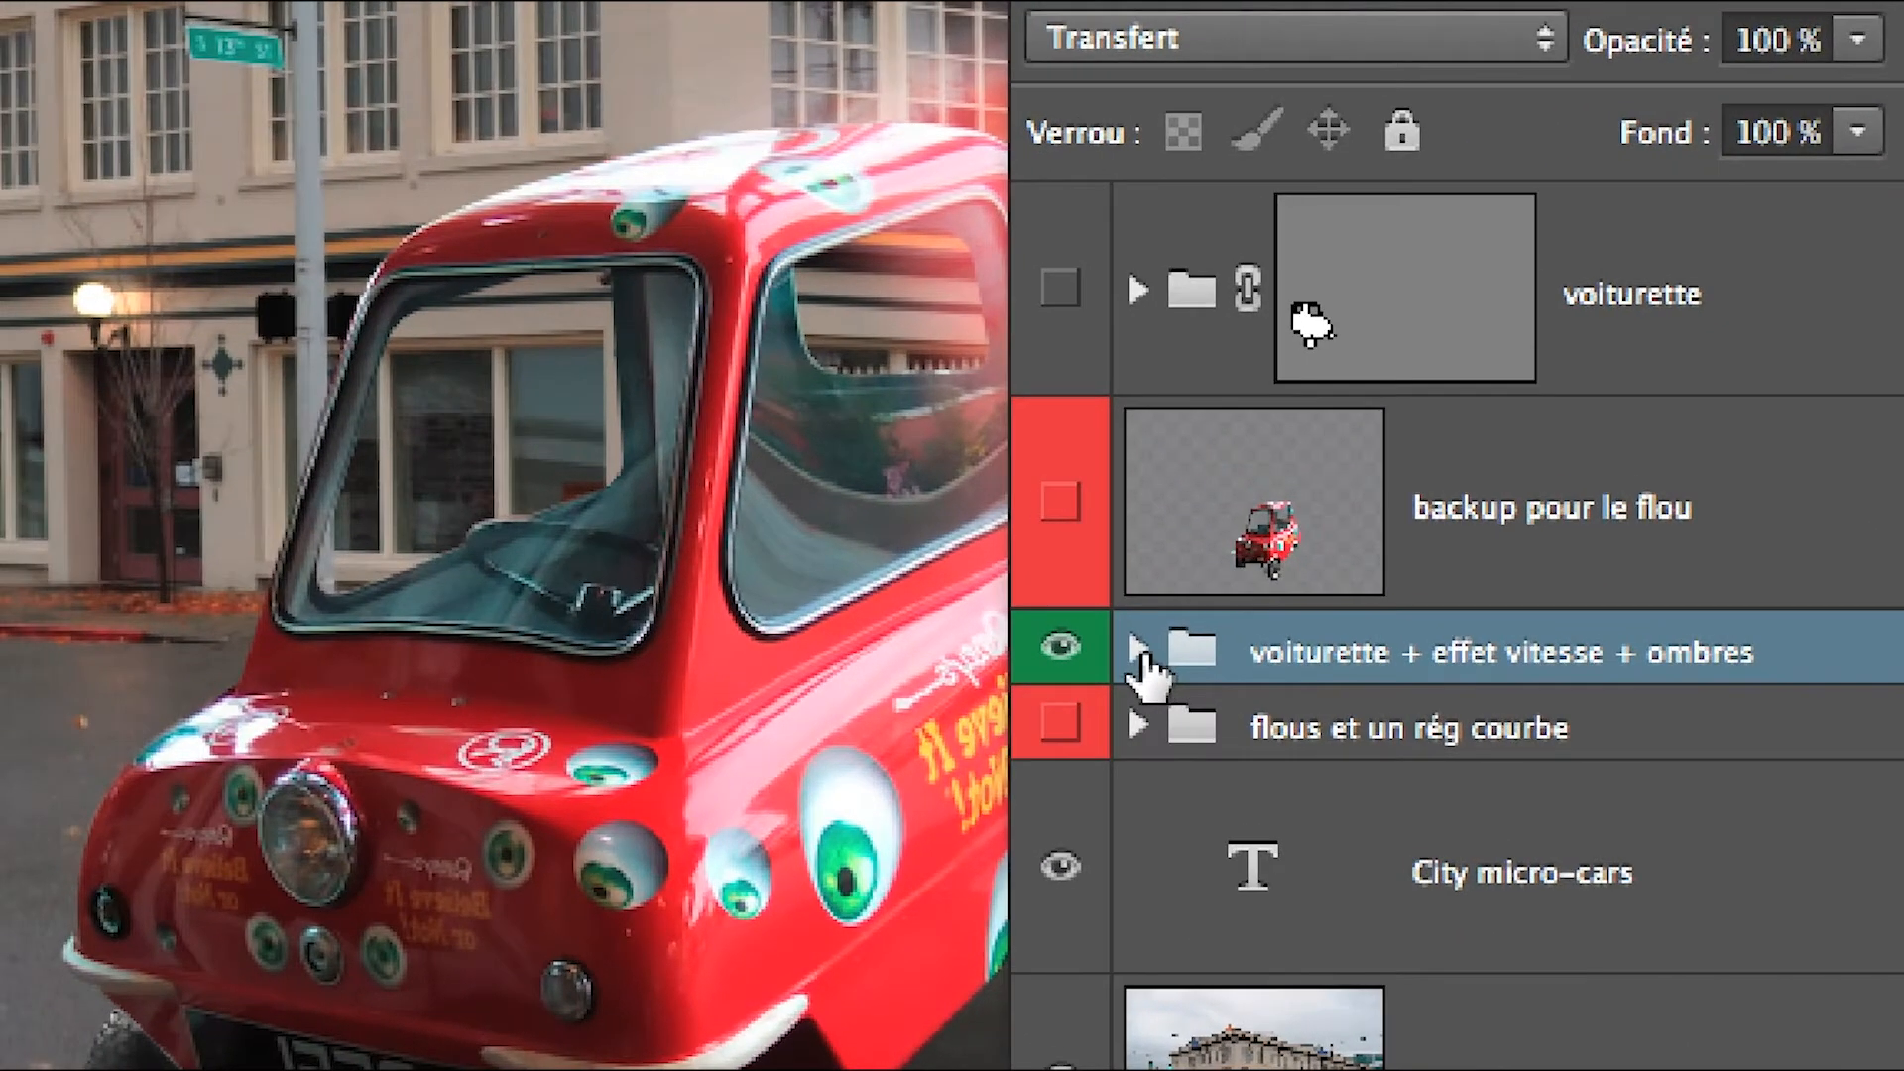
click(1139, 653)
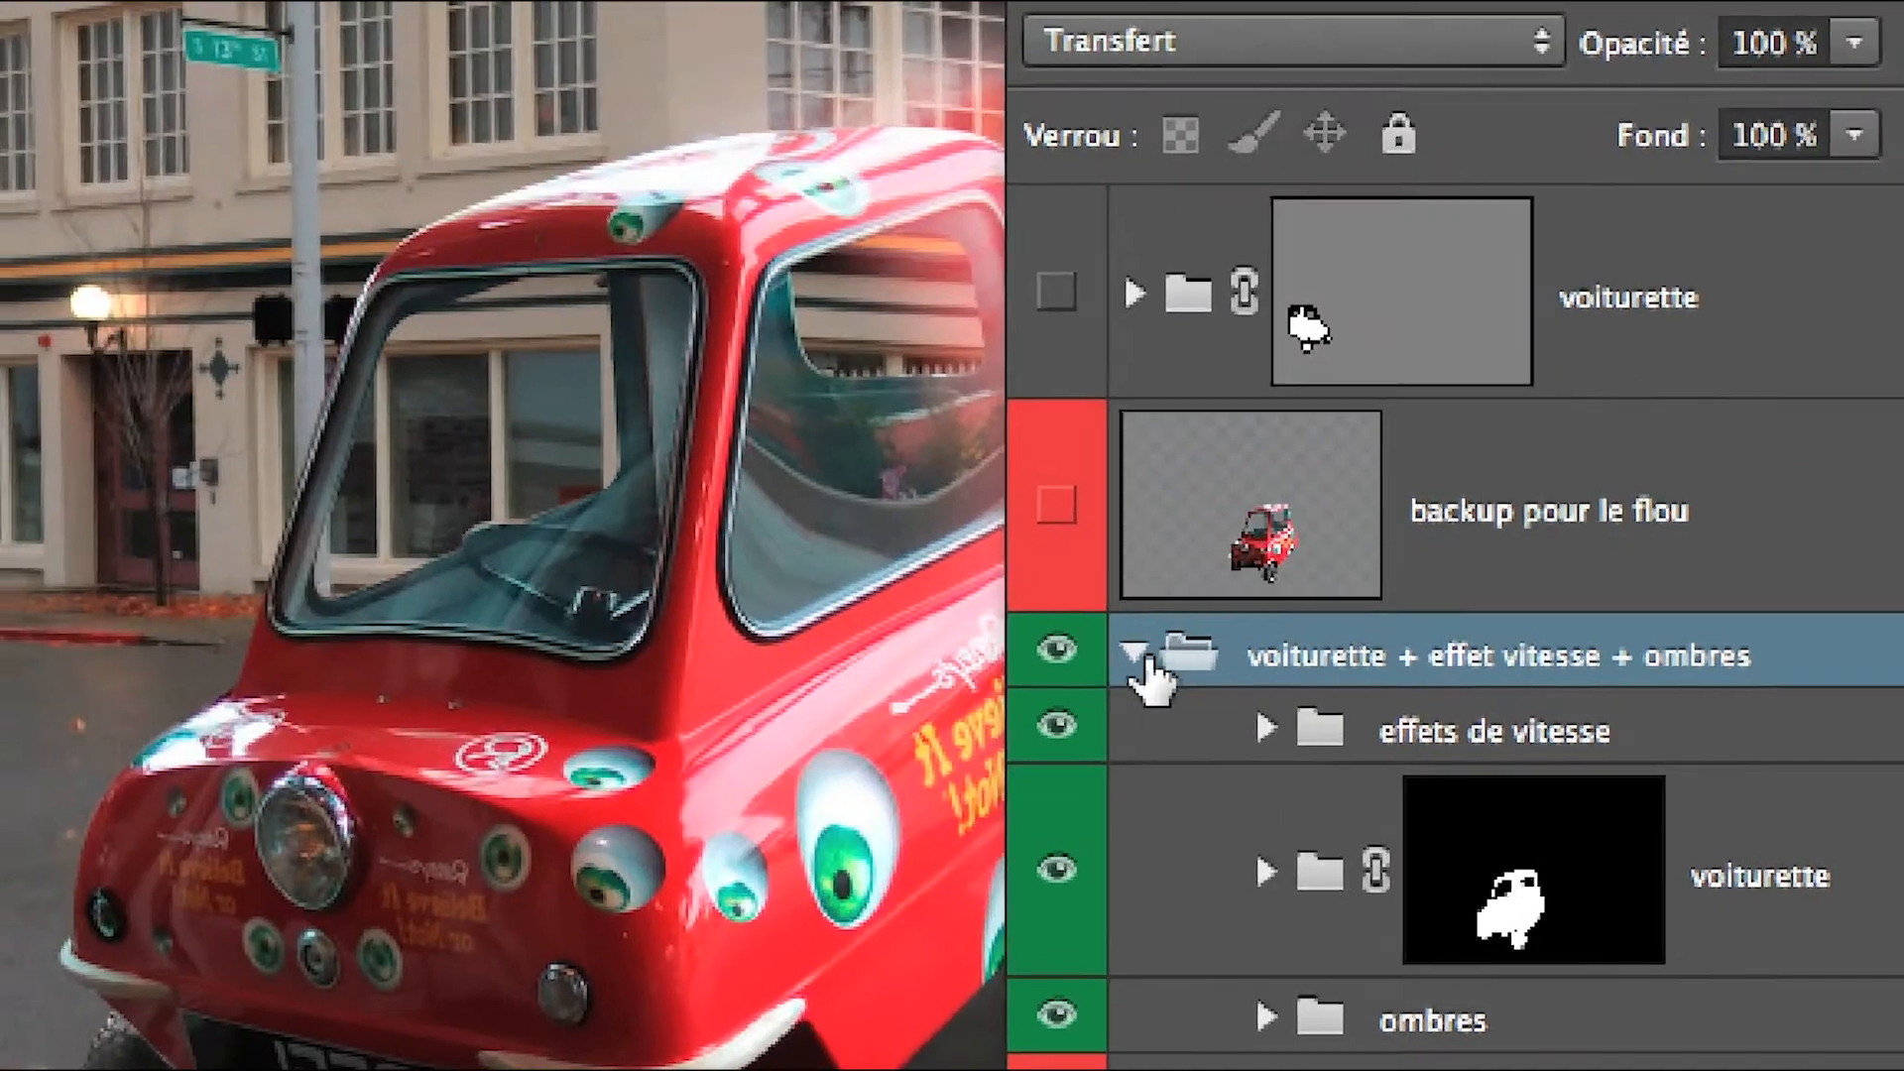
click(977, 459)
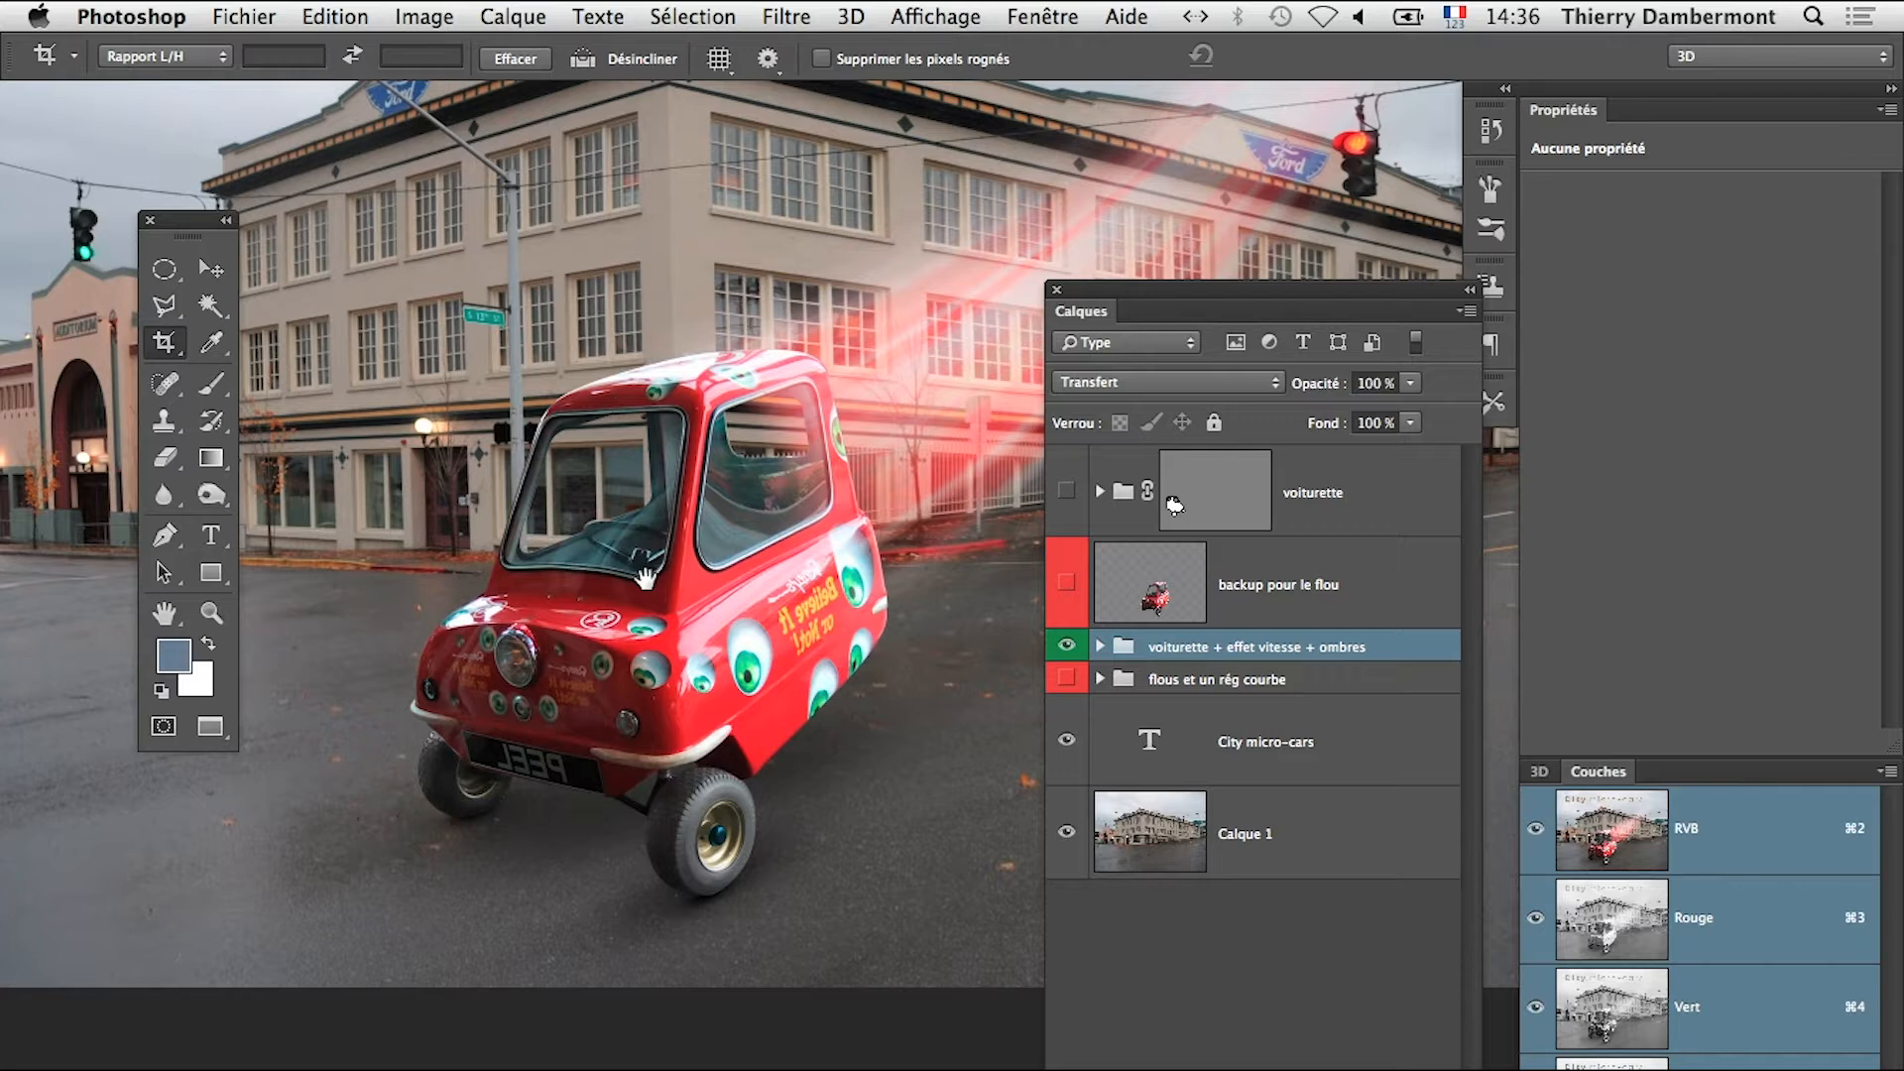
Select the Calque 1 layer and rearrange the workspace so the toolbox and a resized layer list sit beside the fully visible image
click(1306, 845)
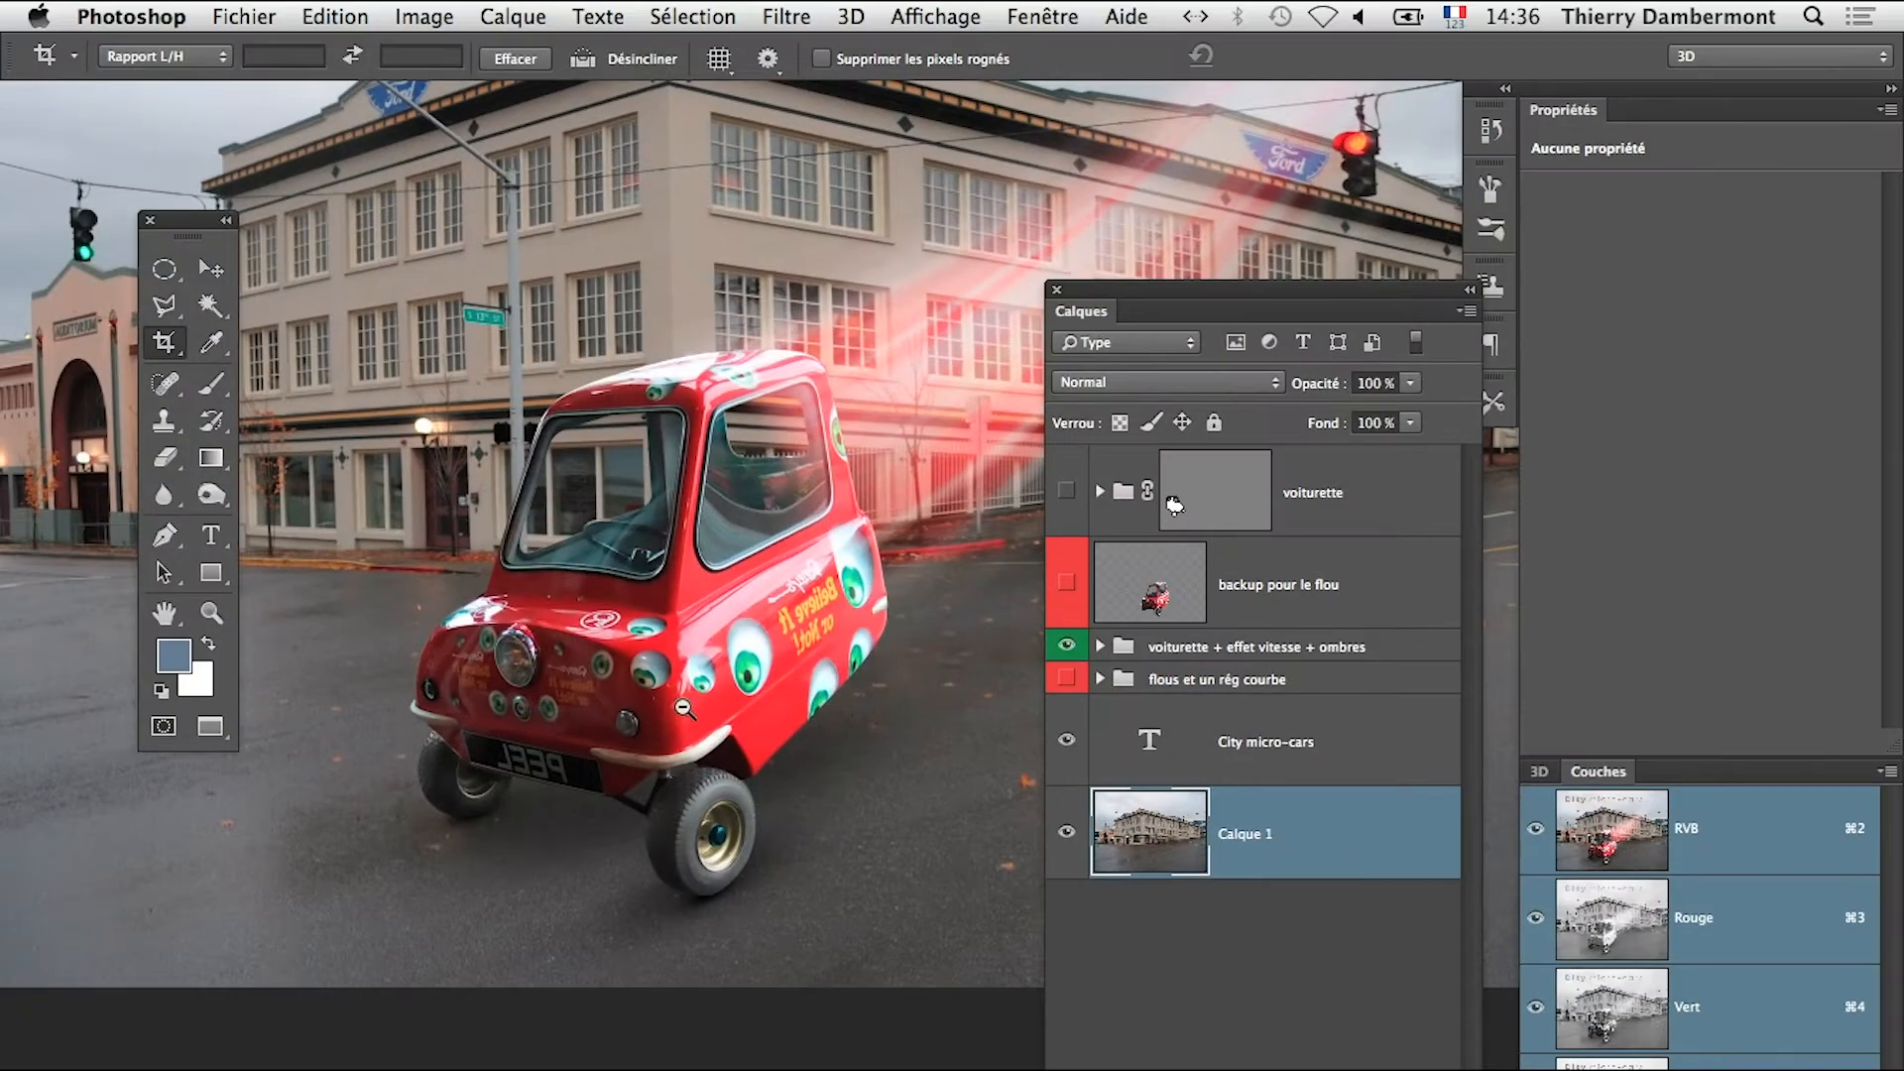
alt+super+click(584, 718)
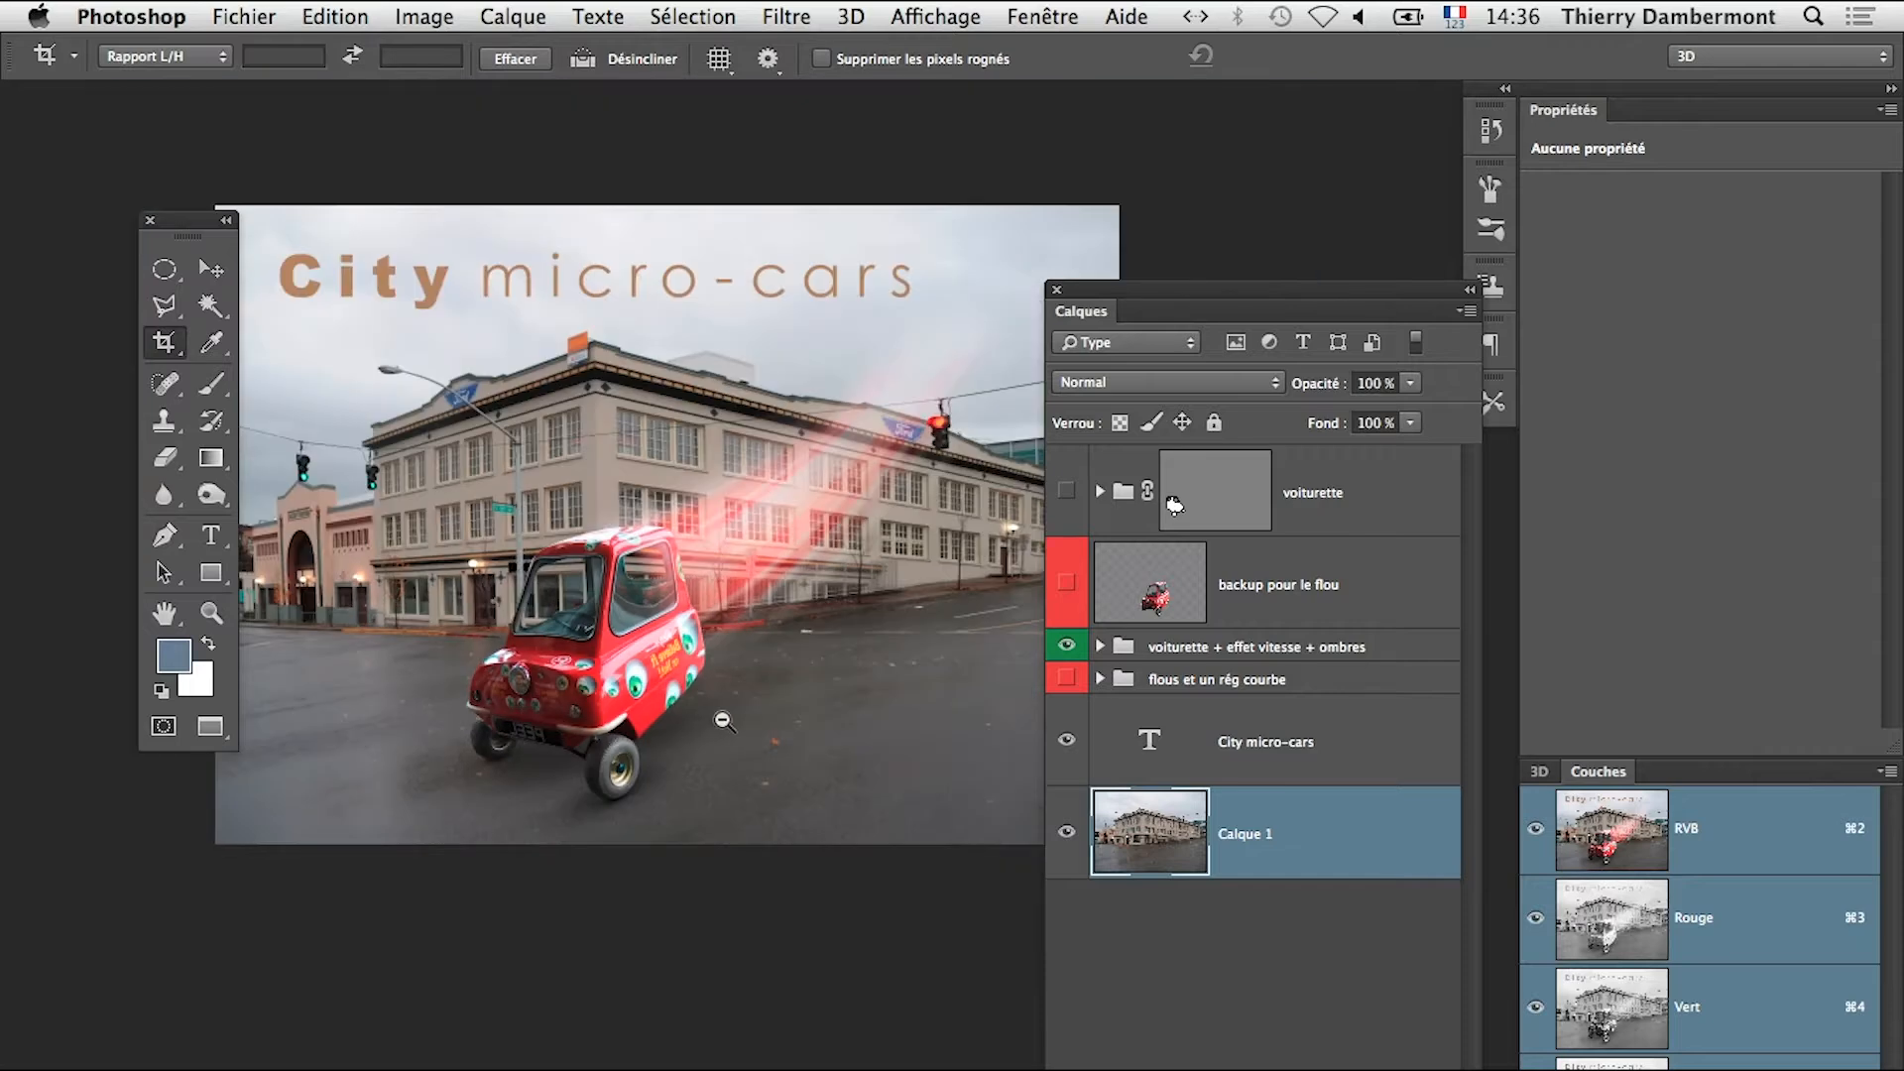
drag(183, 226, 69, 162)
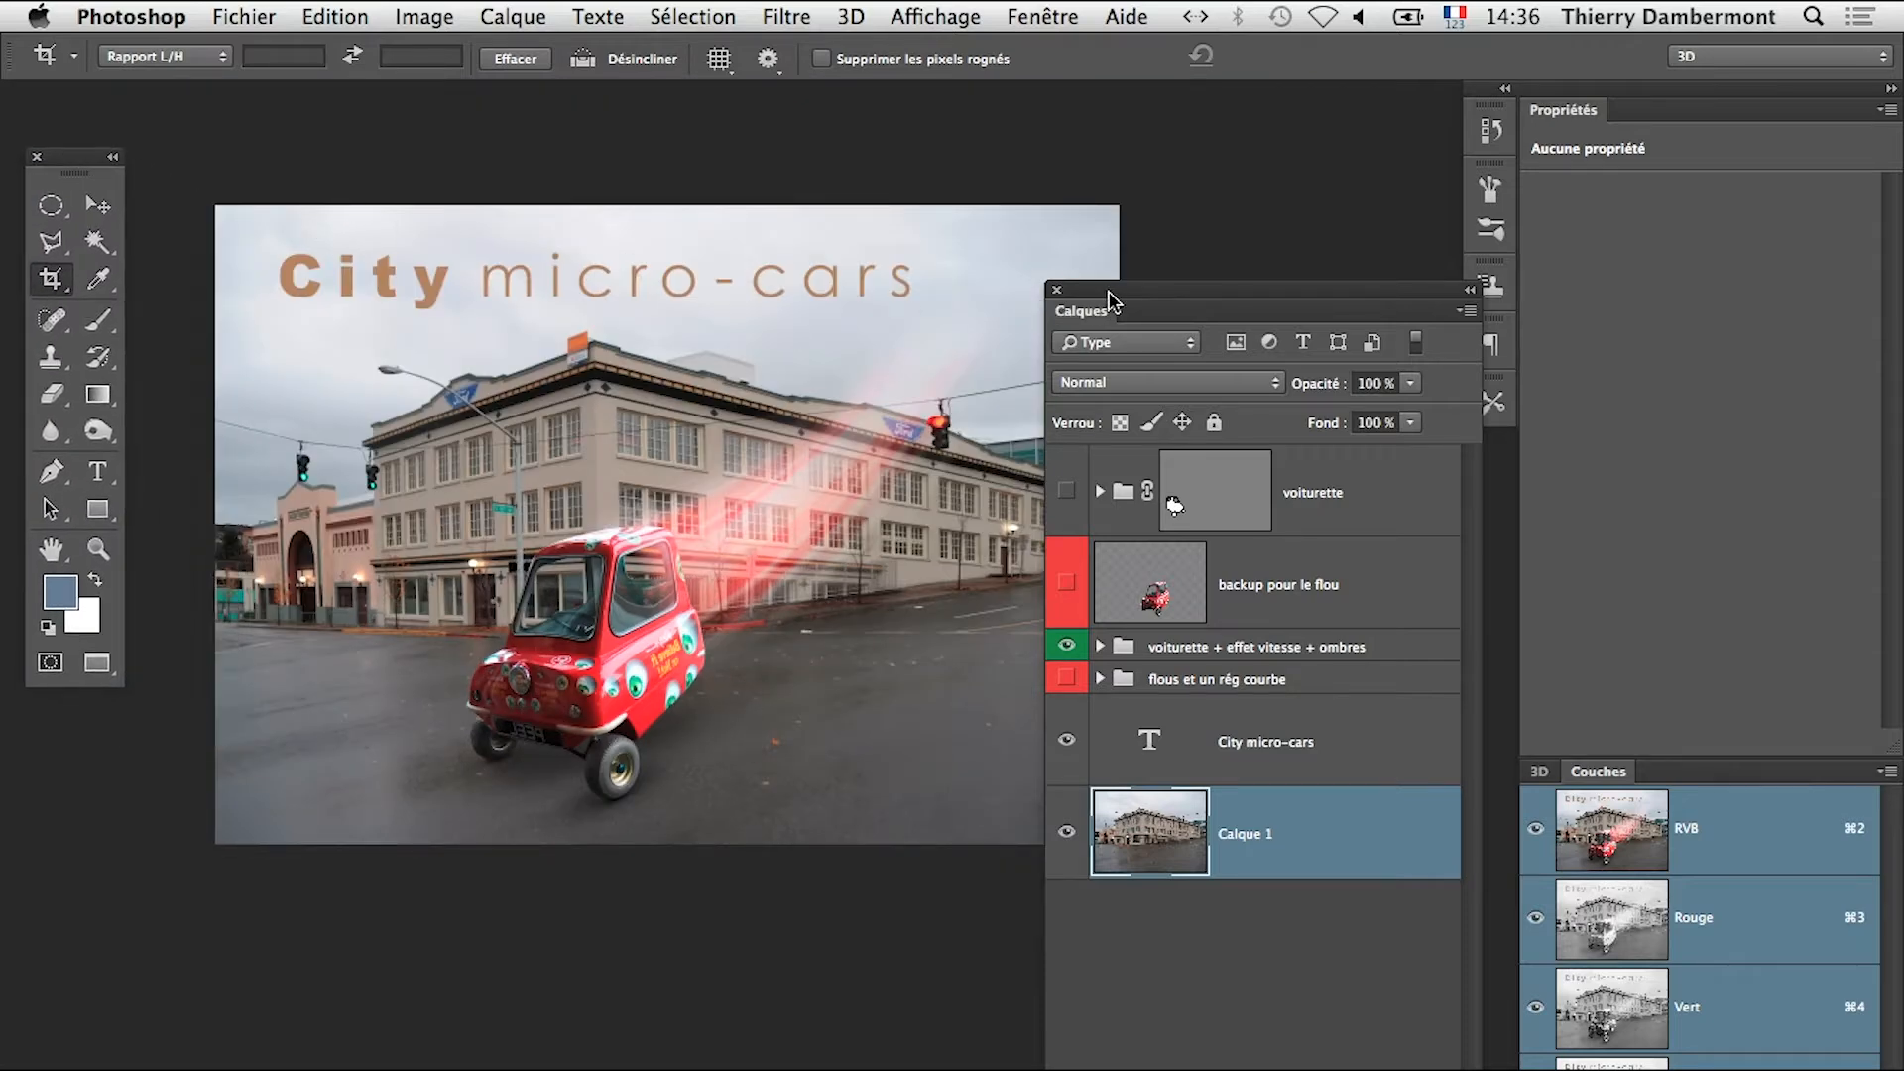
drag(1110, 300, 963, 327)
click(1892, 86)
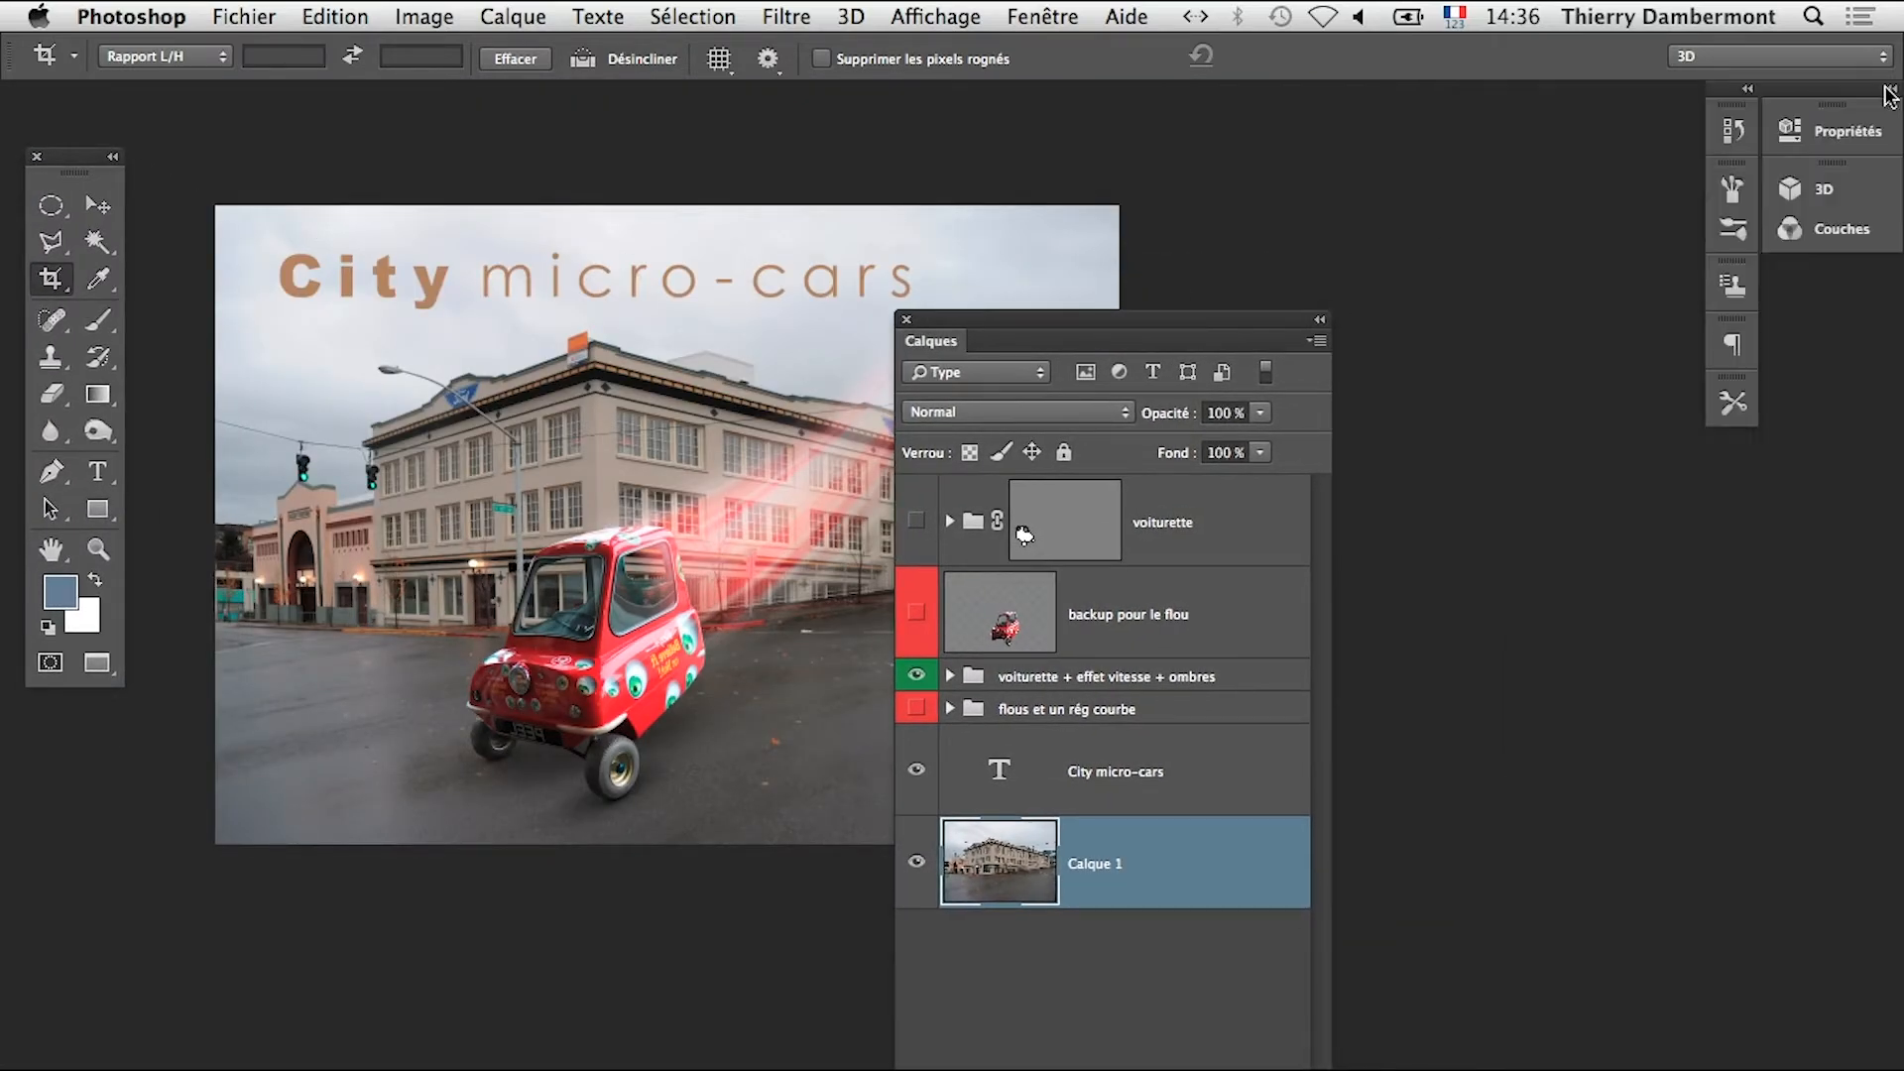
drag(1208, 342, 1536, 202)
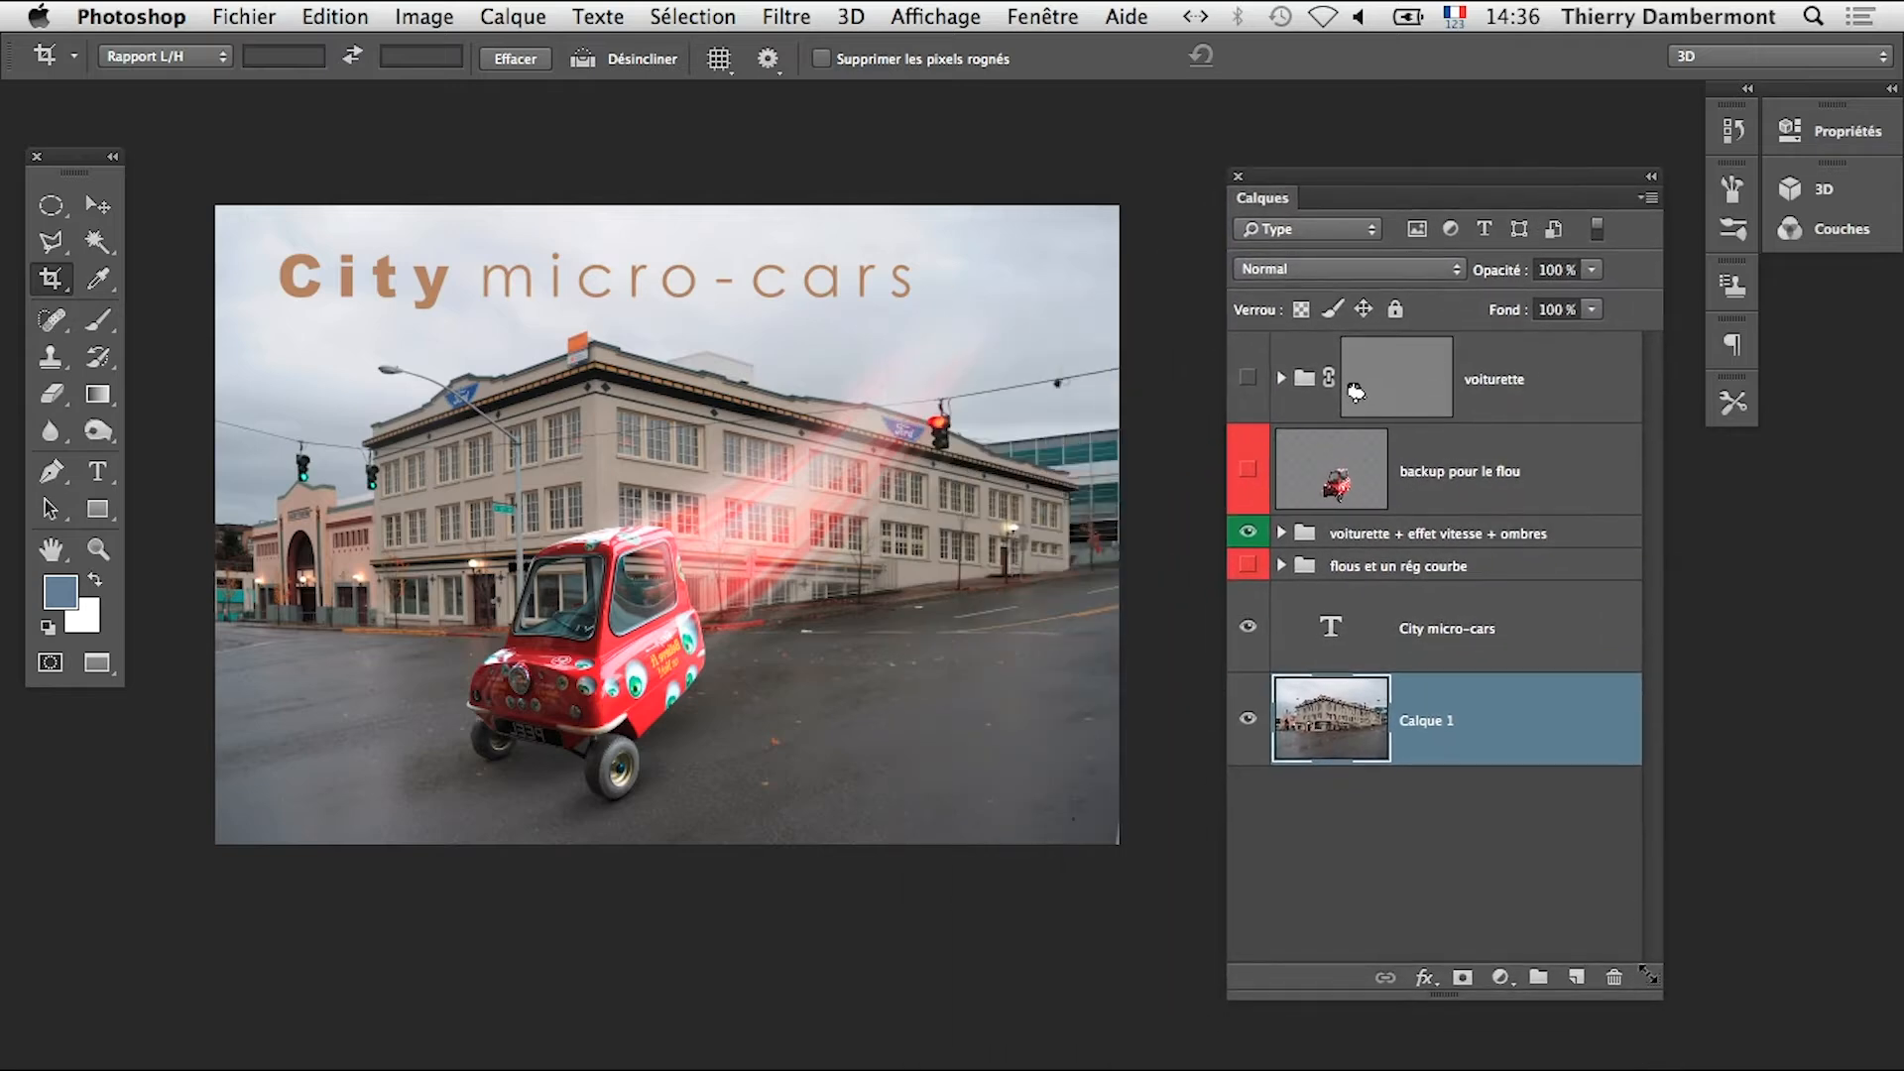
drag(1651, 976, 1689, 812)
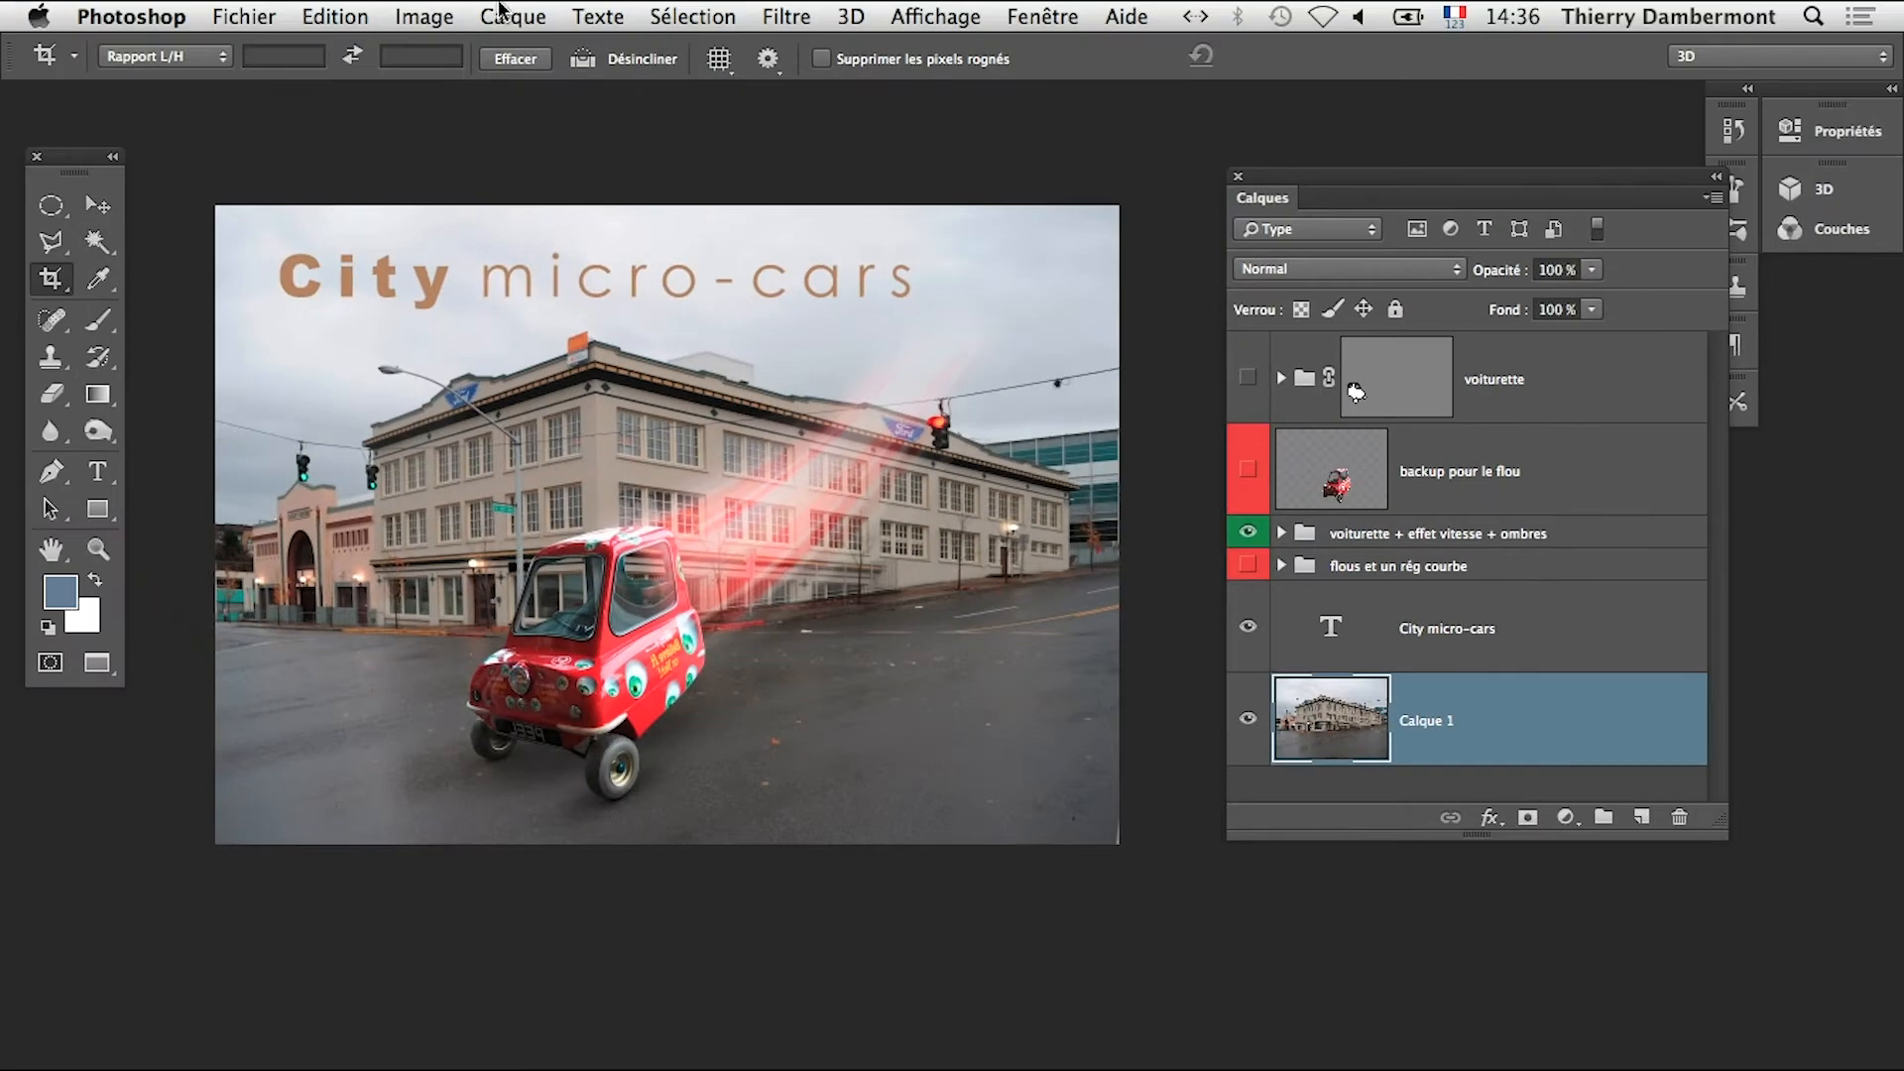
Add a Curves adjustment layer directly above Calque 1, keeping the default name and 100% opacity
click(506, 14)
mouse_move(694, 299)
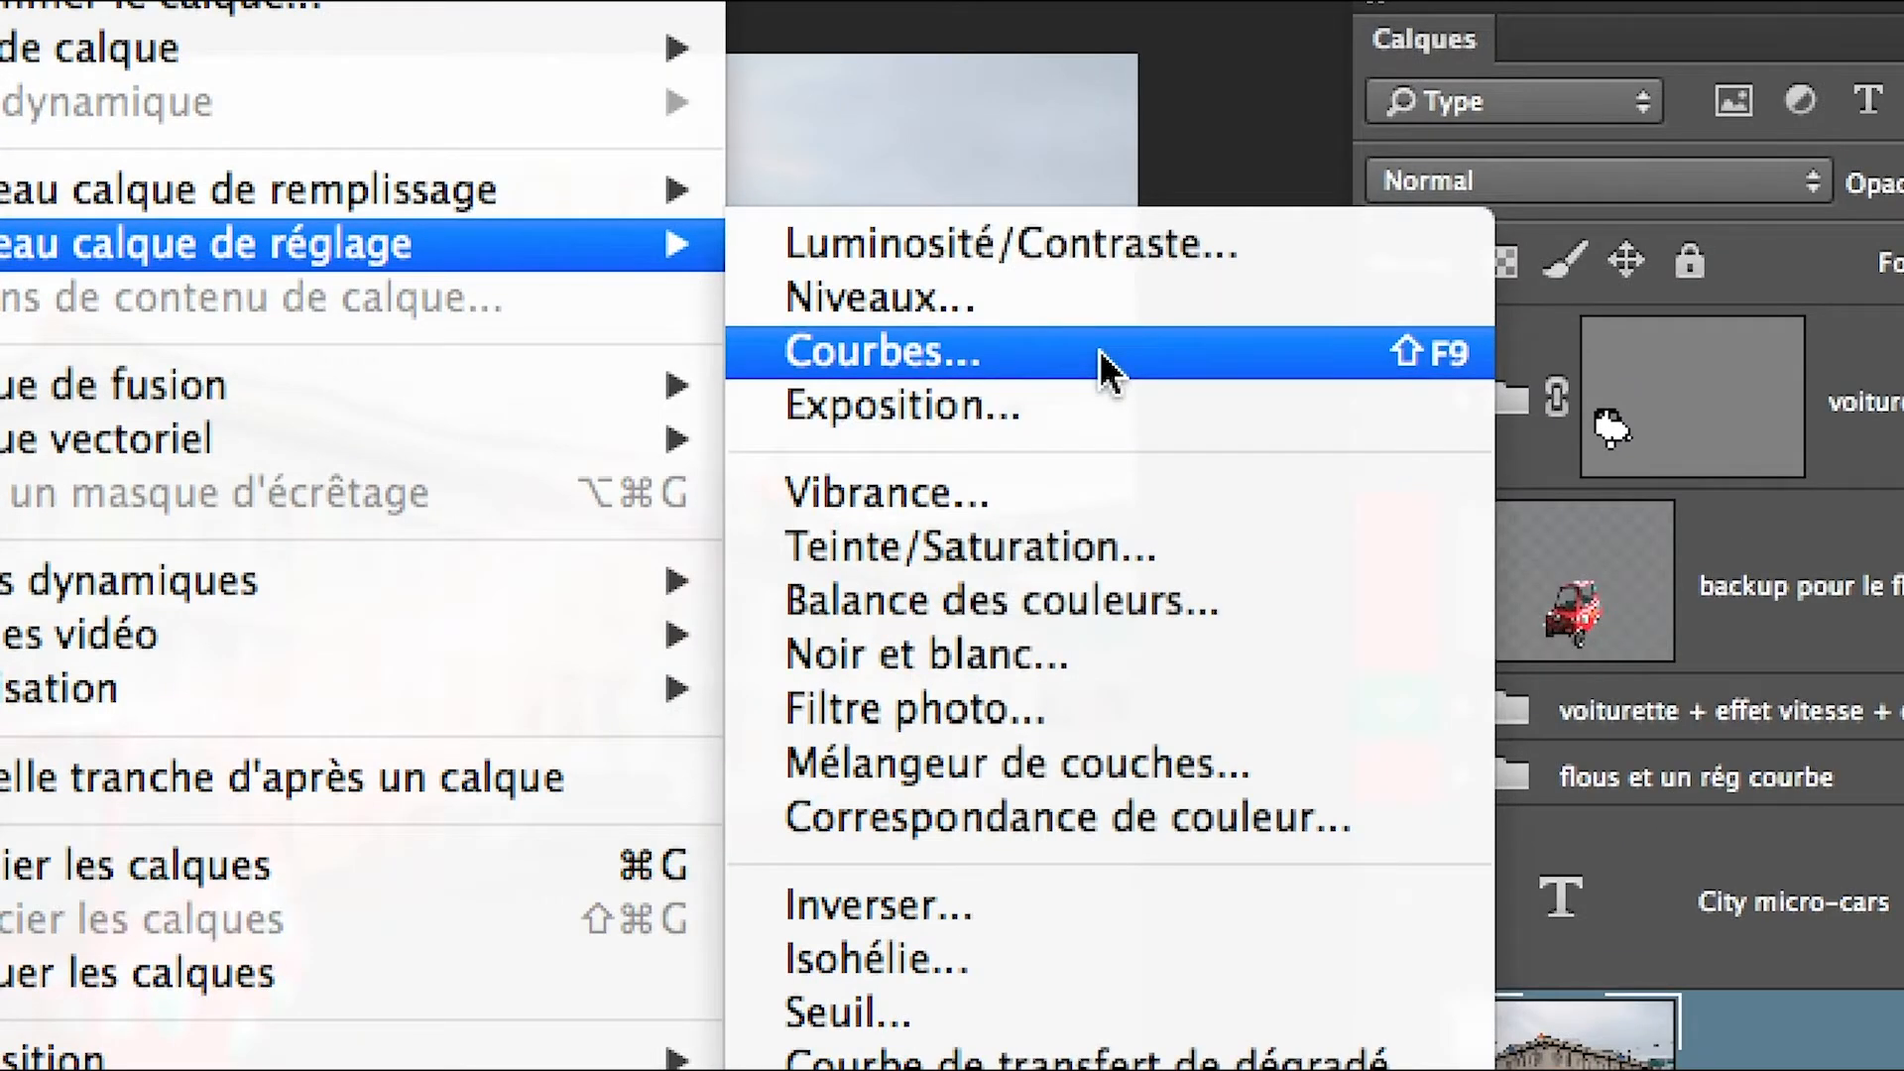
click(1101, 355)
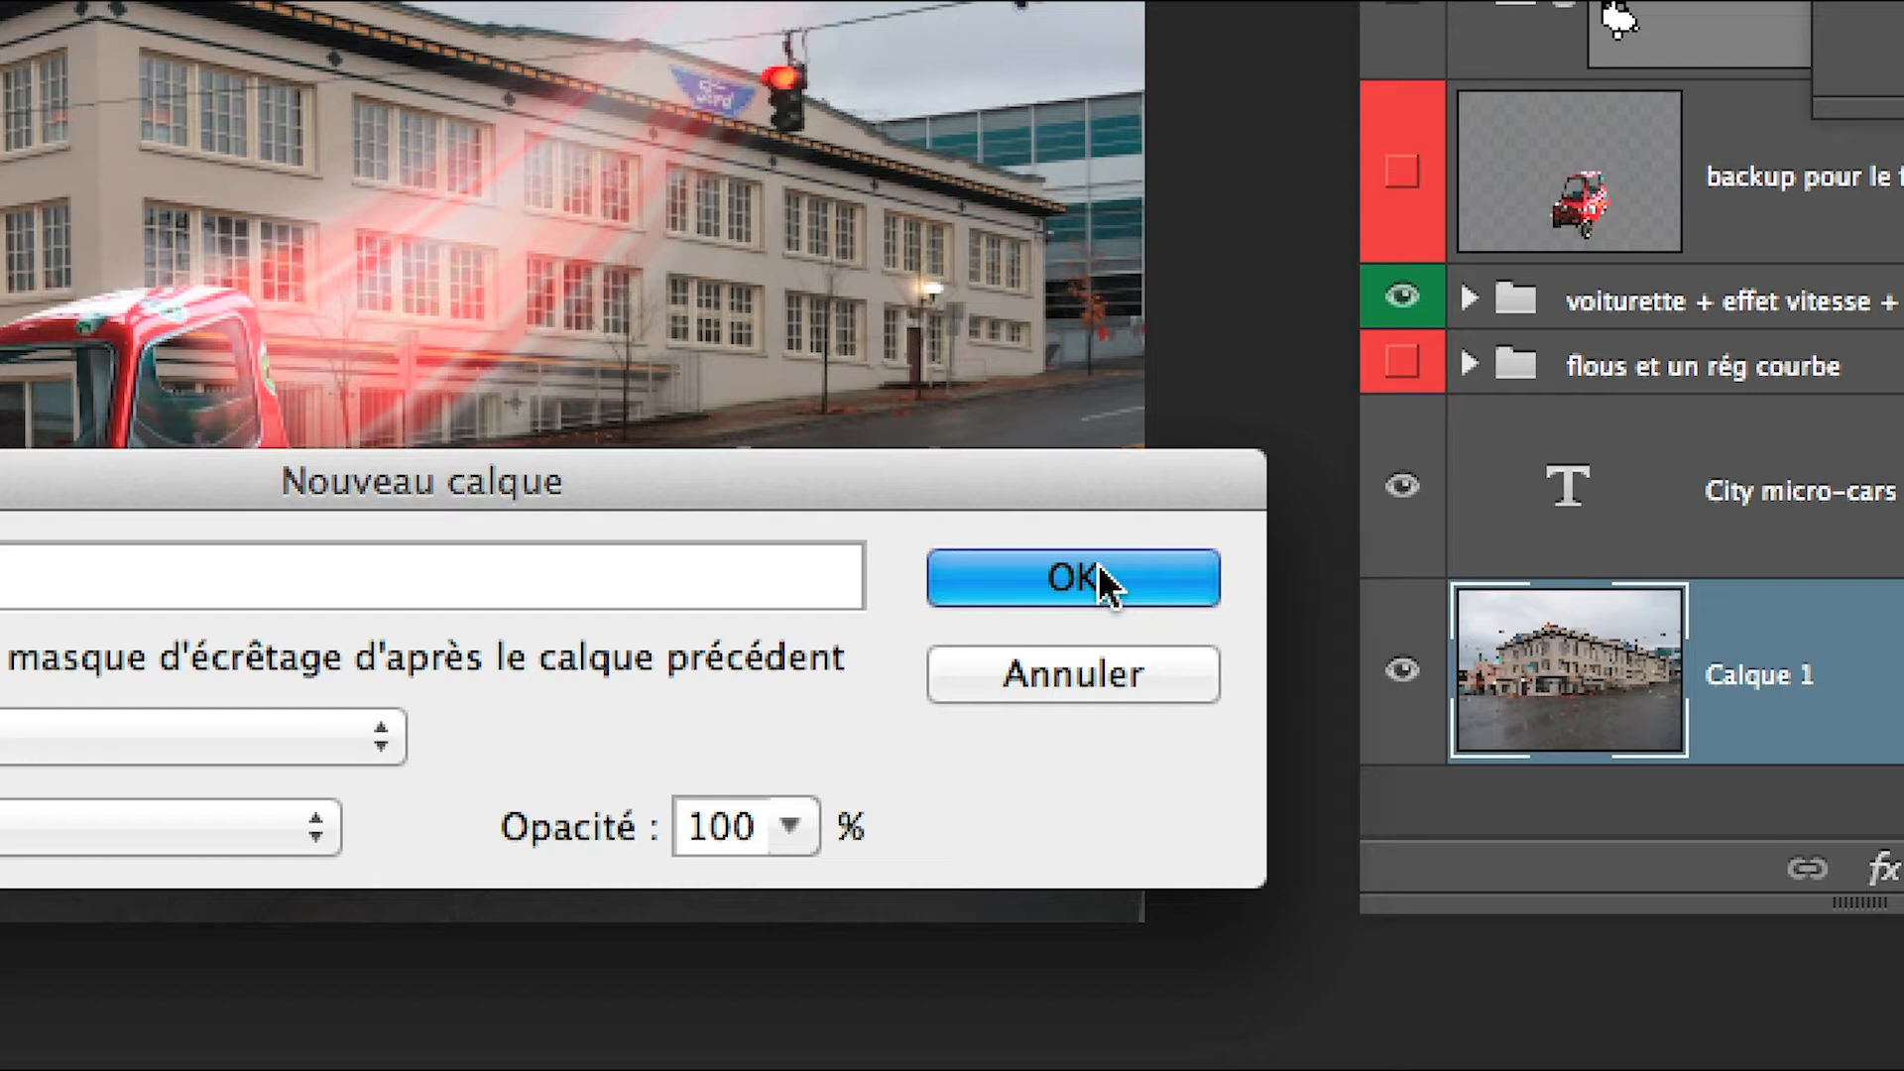
click(1099, 565)
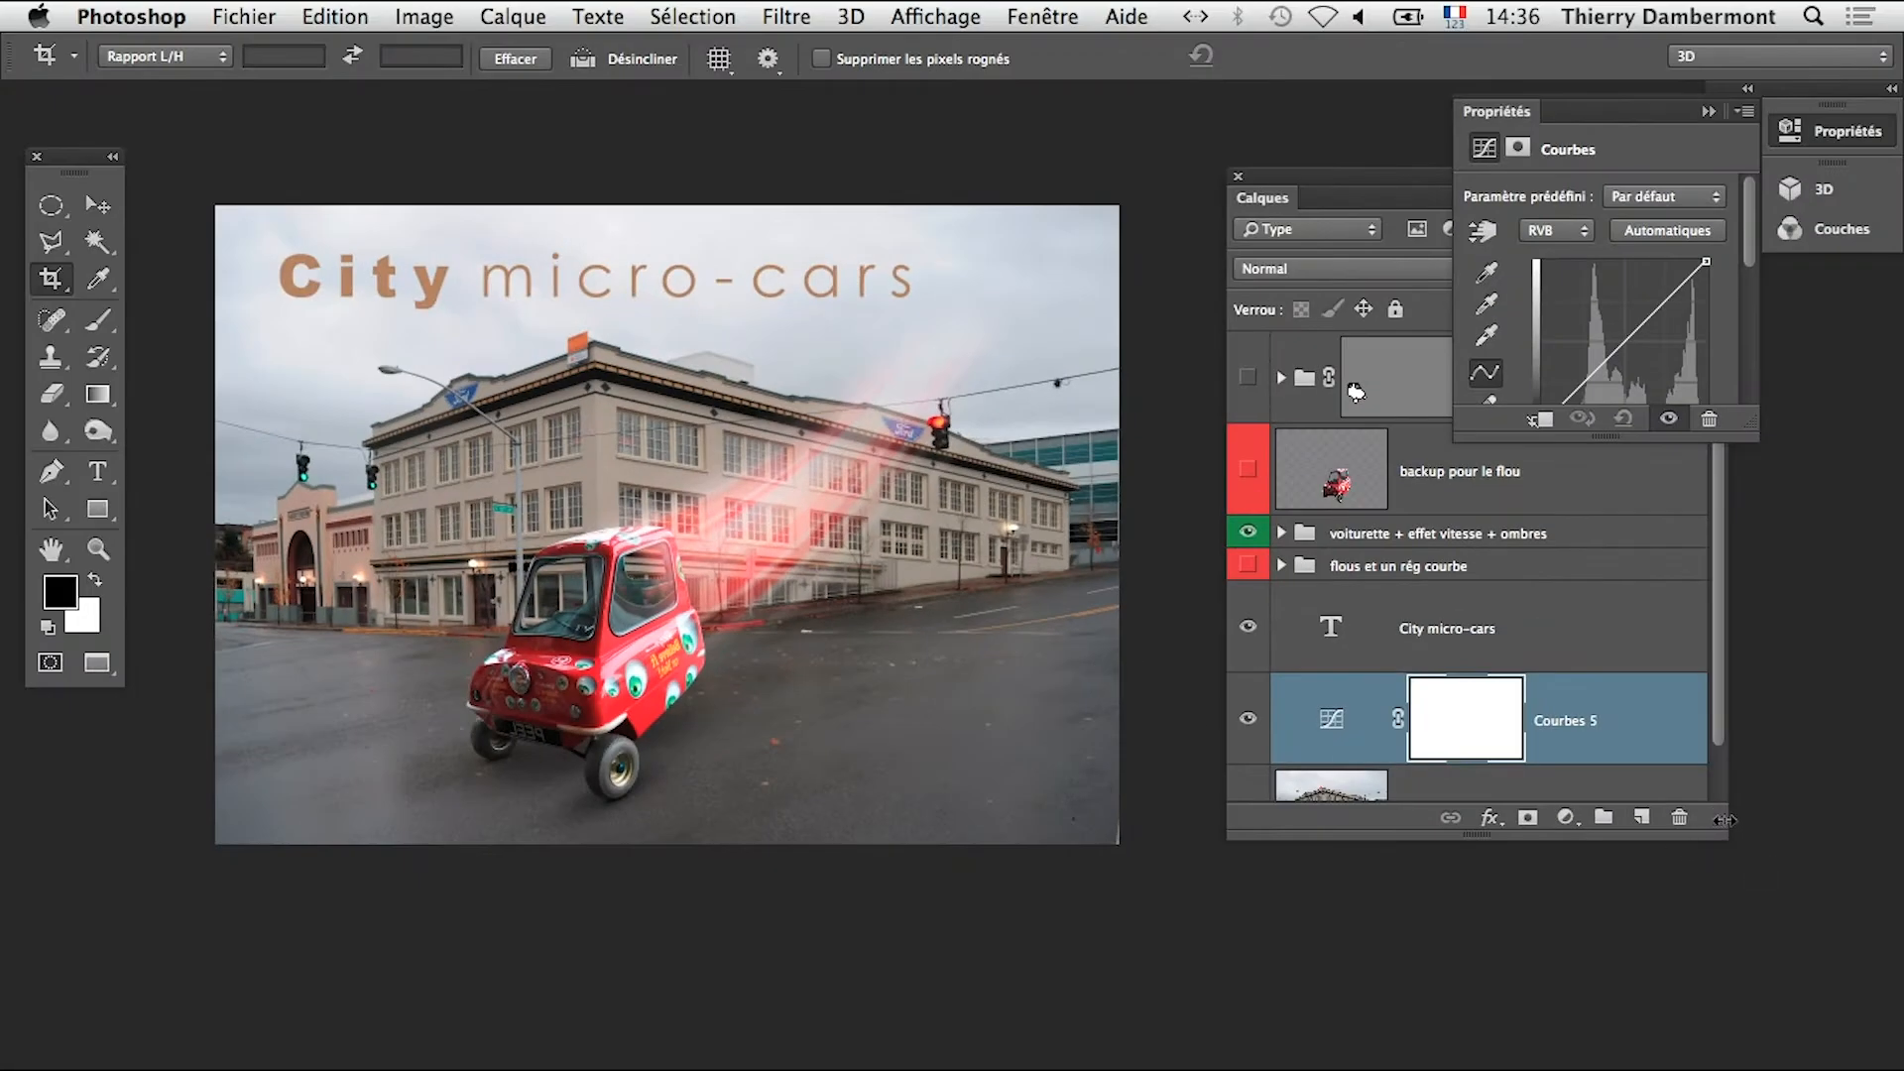
Arrange the workspace so the layer list shows Calque 1 and the Curves properties float separately, widened for editing
drag(1722, 821, 1741, 968)
drag(1507, 129, 729, 804)
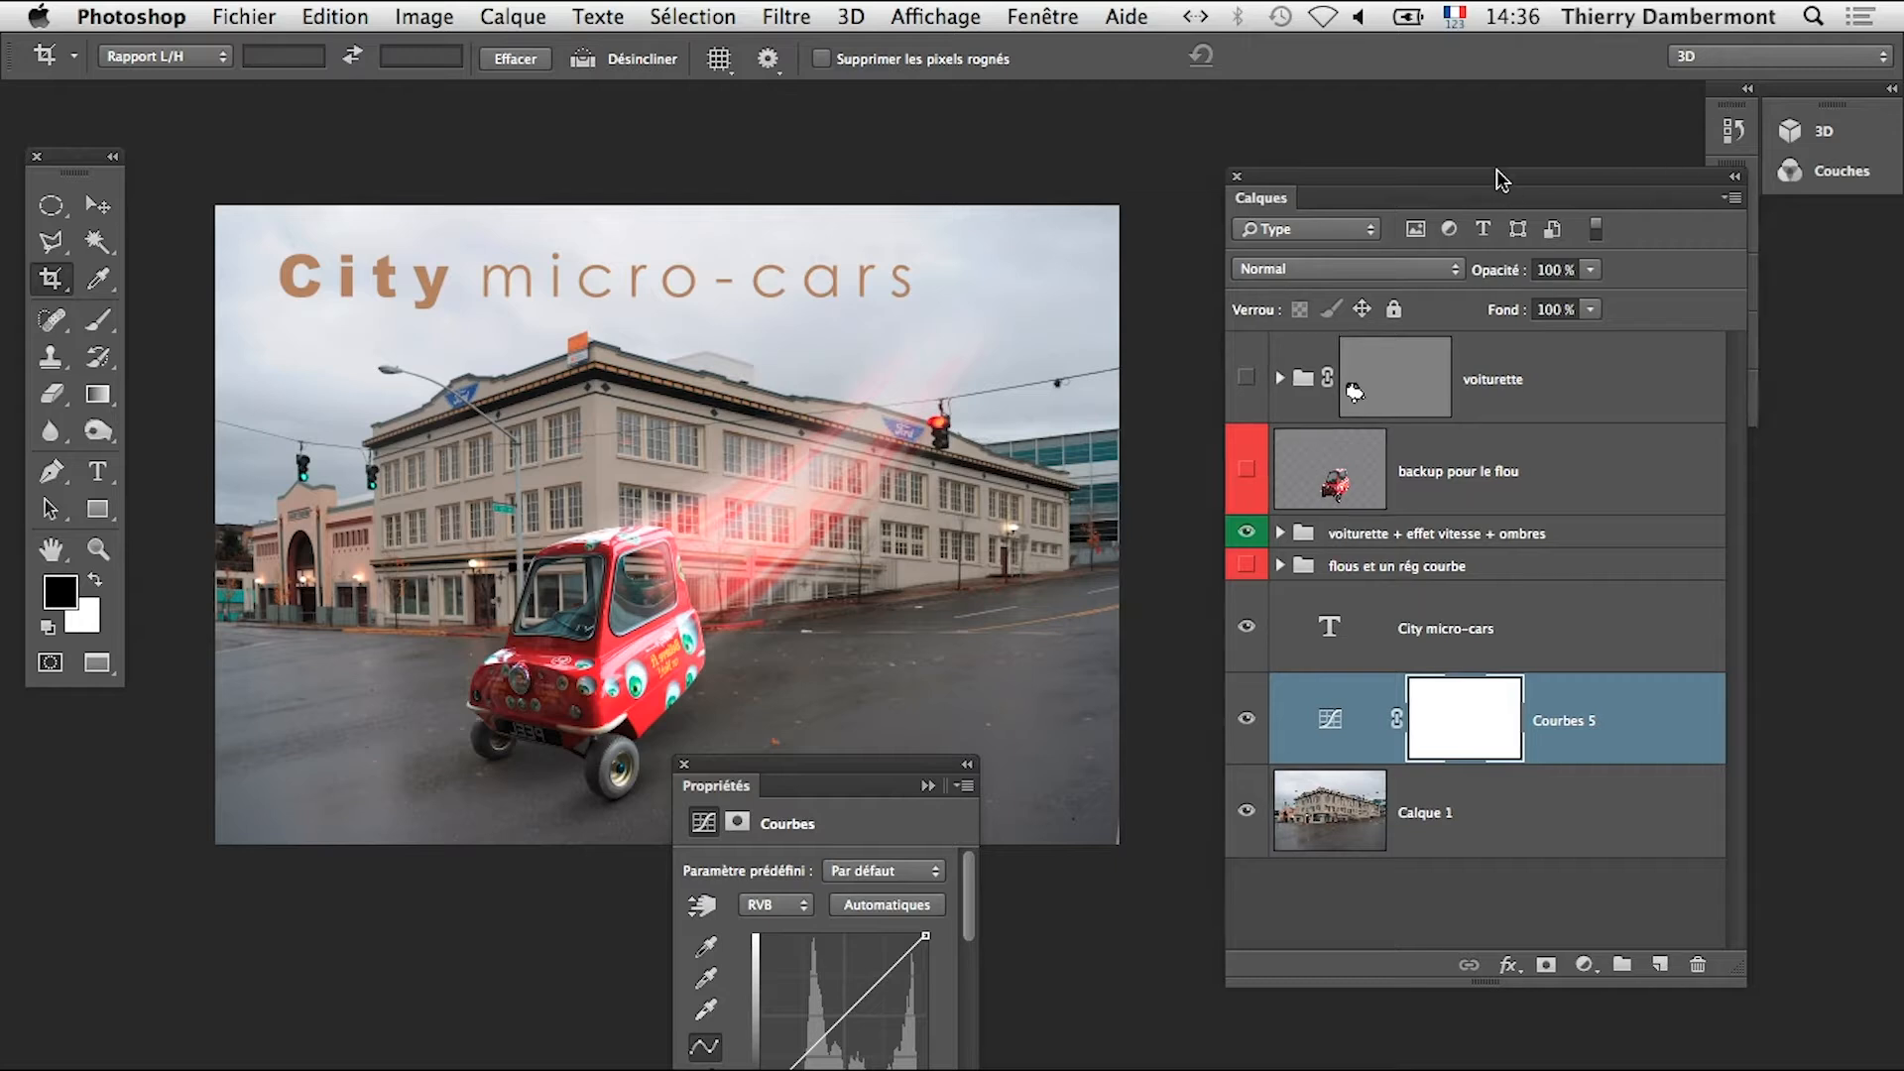
drag(1507, 191, 1446, 141)
drag(1670, 910, 1632, 941)
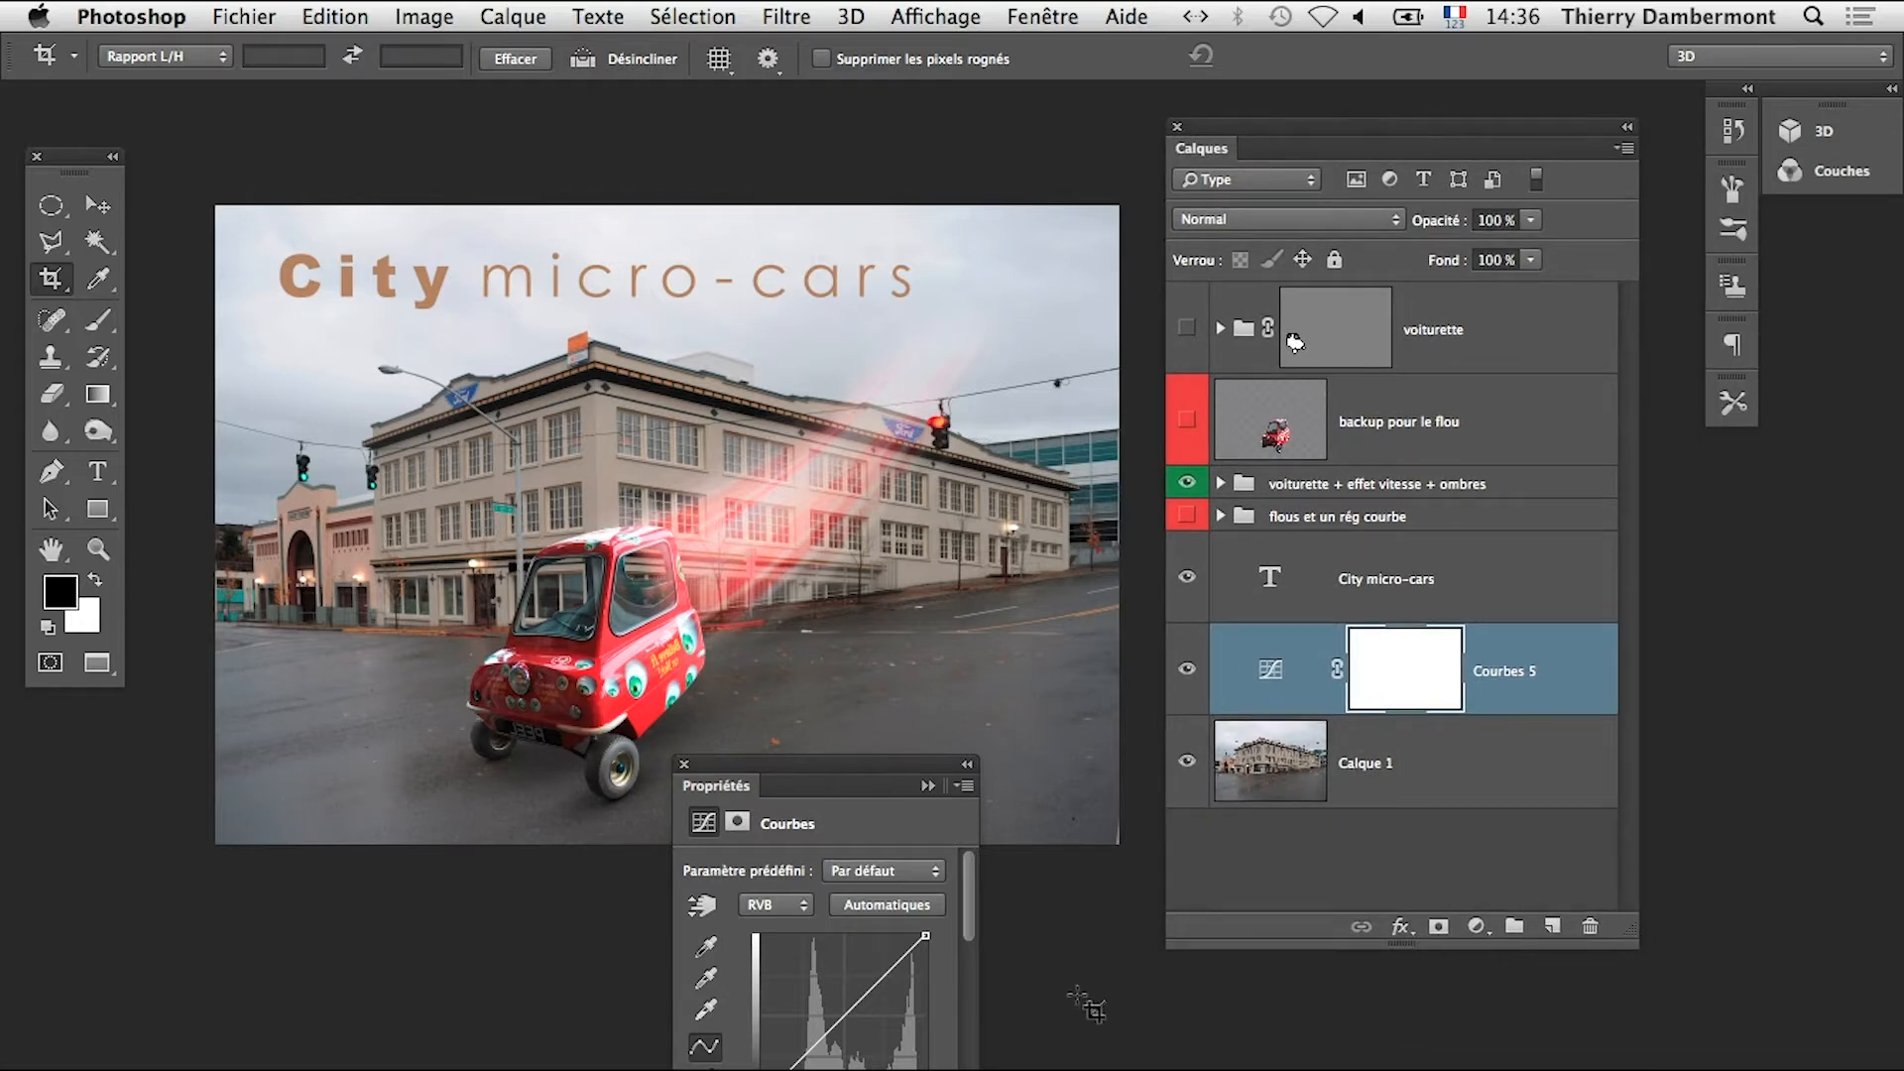
drag(979, 940, 1258, 940)
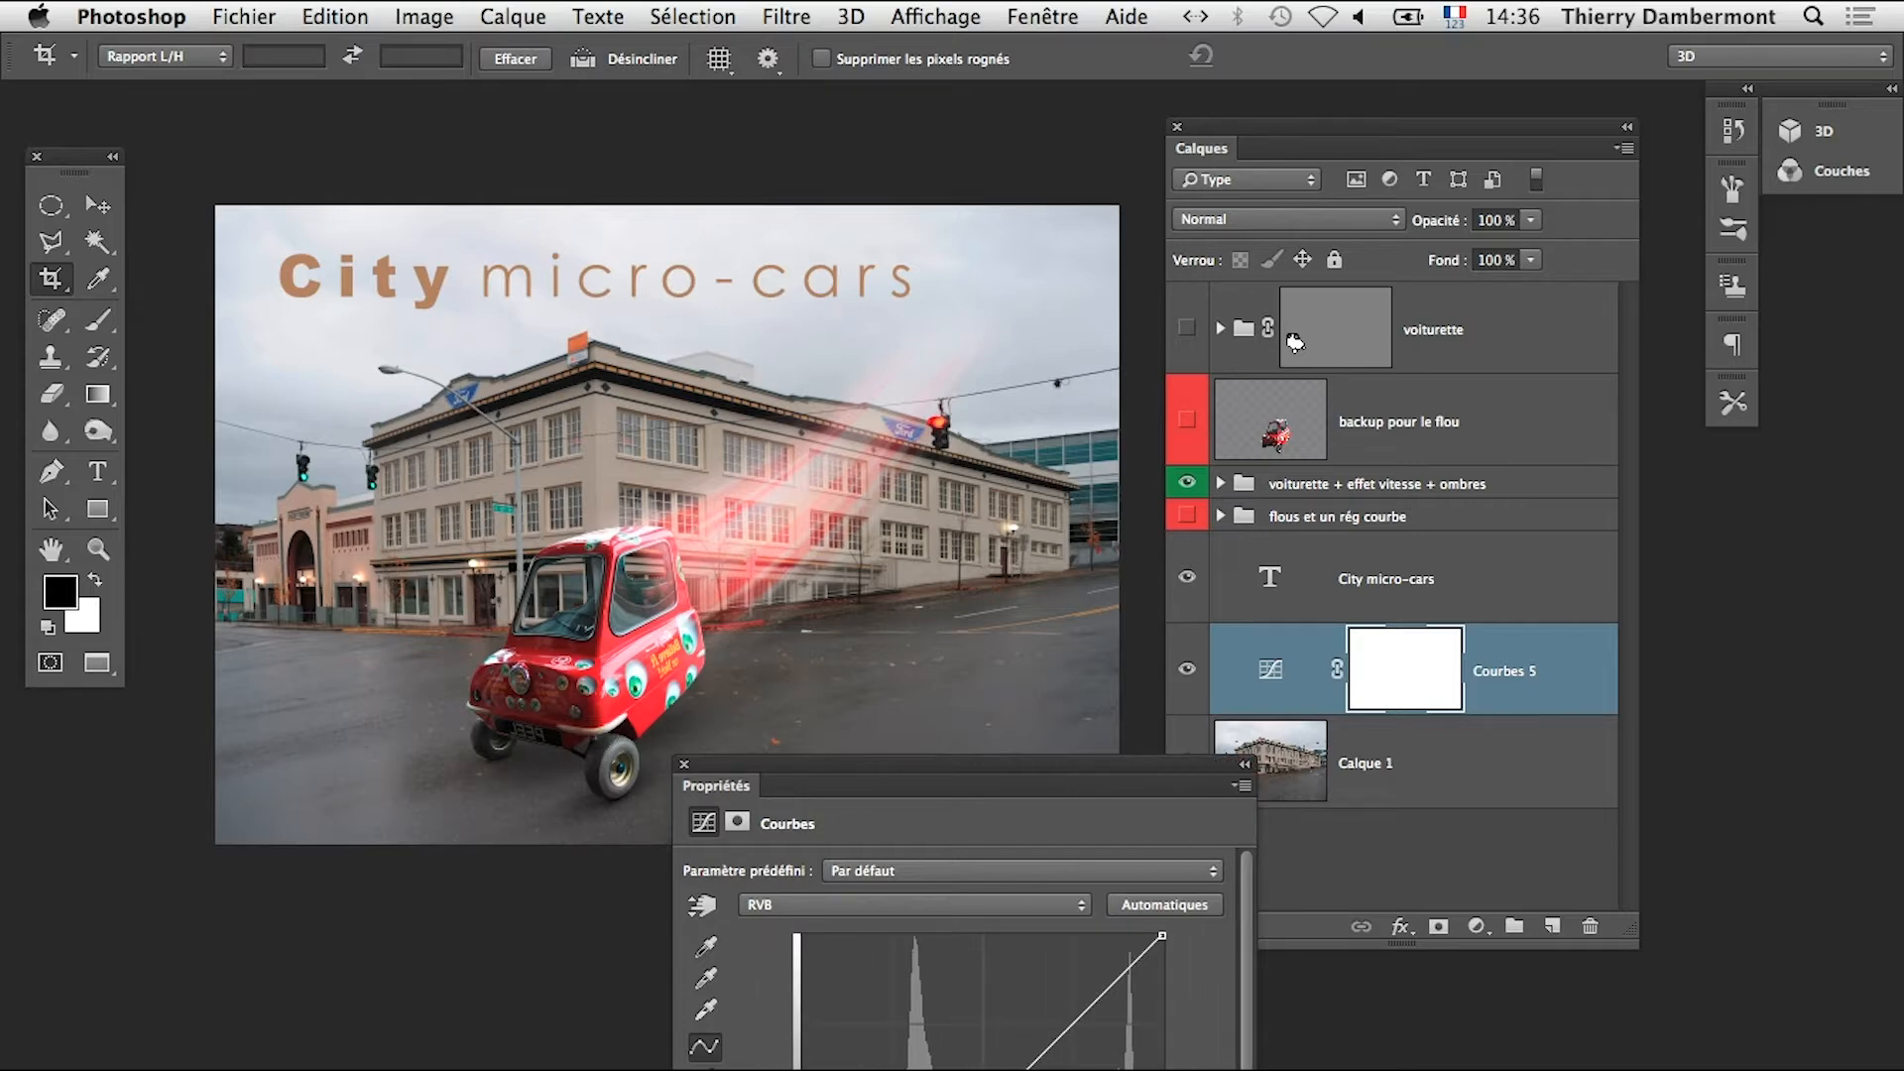
Shape the Courbes 5 RVB curve into an S, lowering the shadows and raising a highlight point to input 154, output 177
mouse_move(1006, 1070)
mouse_down()
mouse_move(988, 1039)
mouse_move(1006, 1070)
mouse_move(874, 1069)
mouse_move(1019, 1061)
mouse_up()
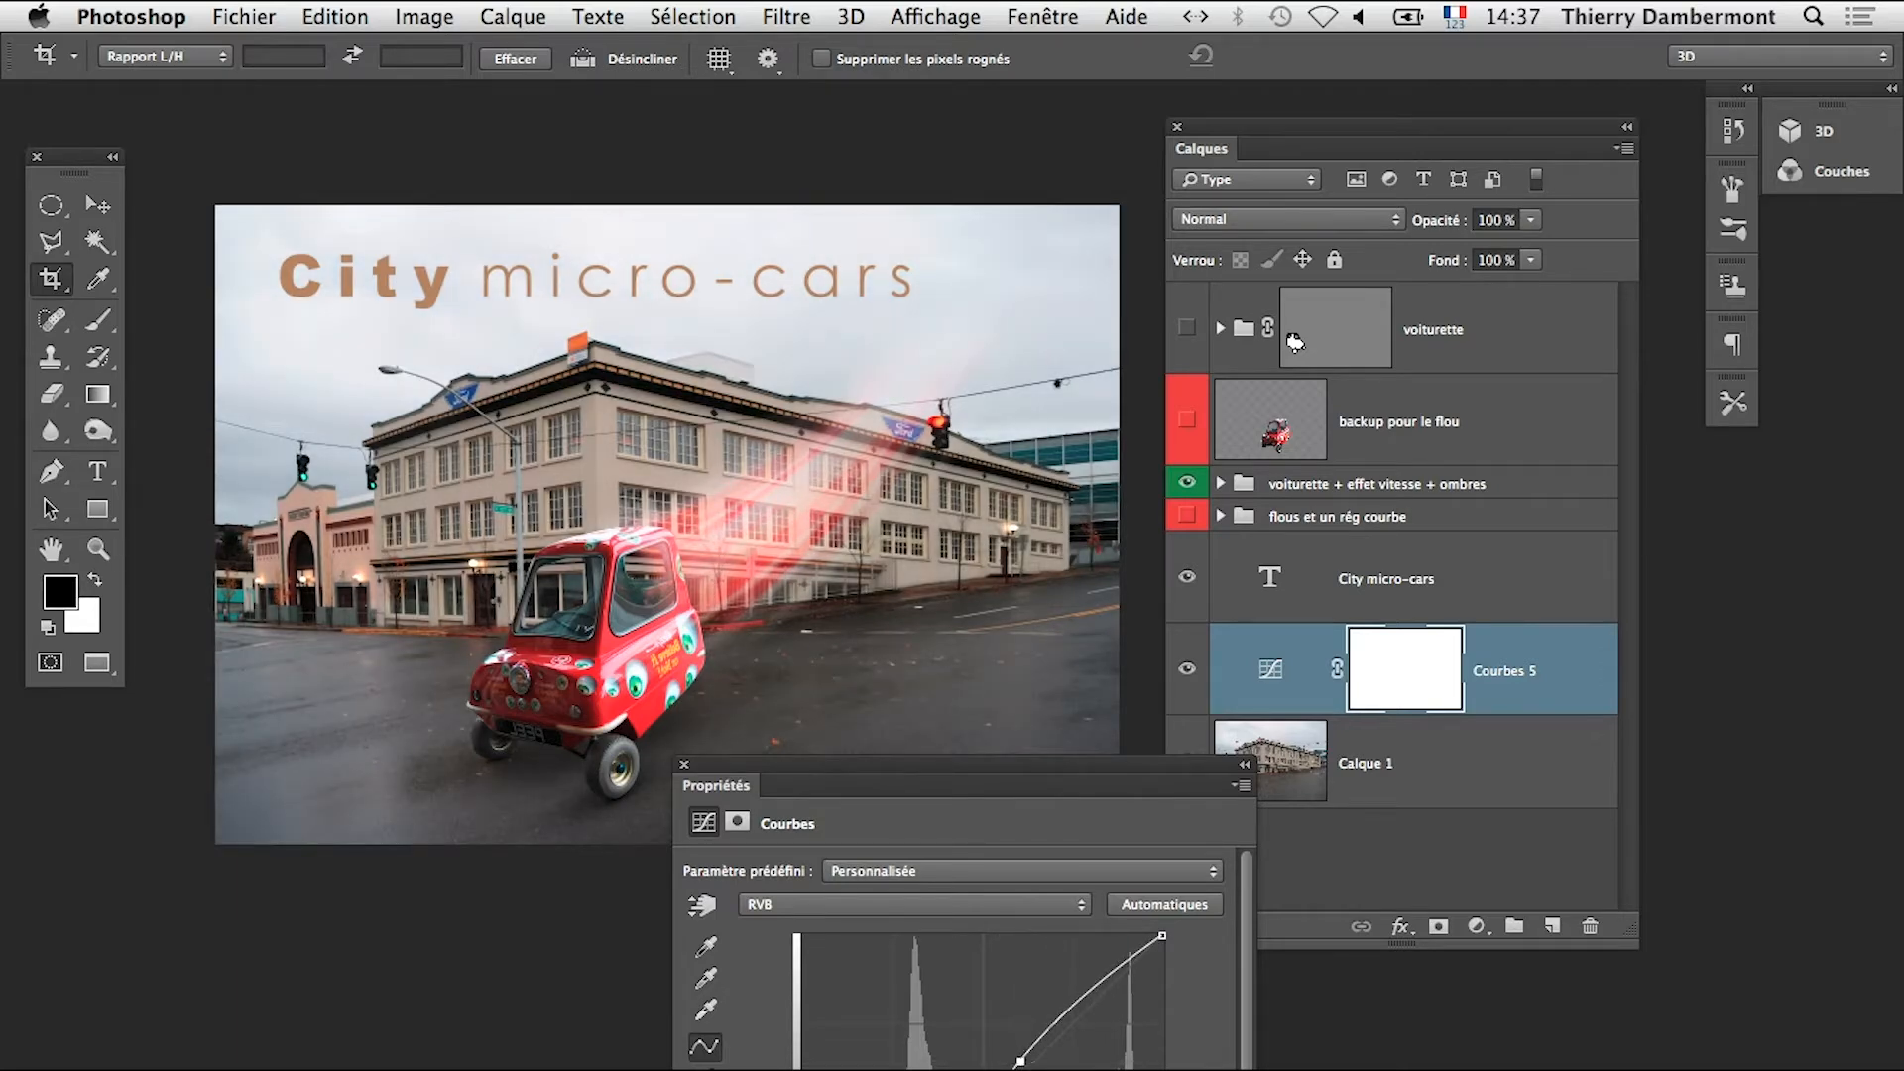
drag(892, 1070, 902, 1070)
drag(1019, 1061, 1020, 1044)
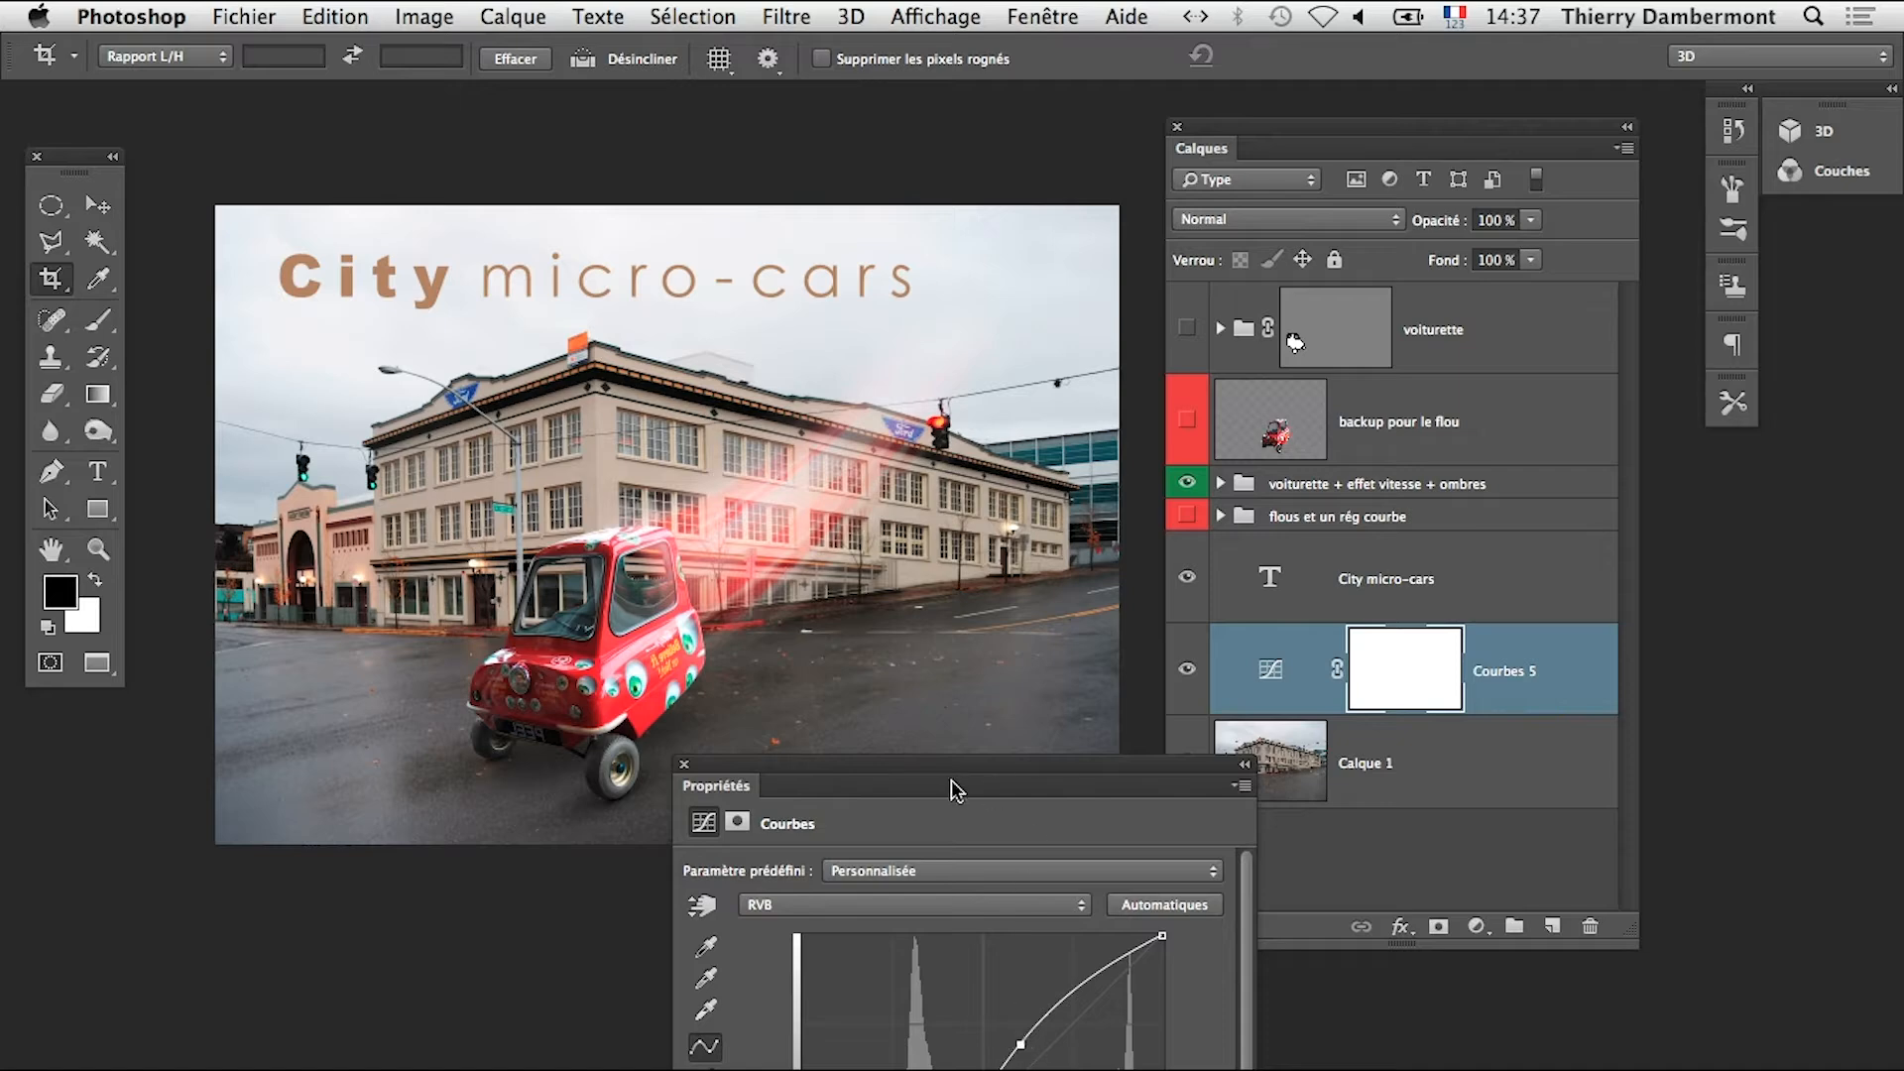
Collapse the layer list and reposition the Curves properties beside the image so the whole curve is visible
drag(1286, 135, 1473, 119)
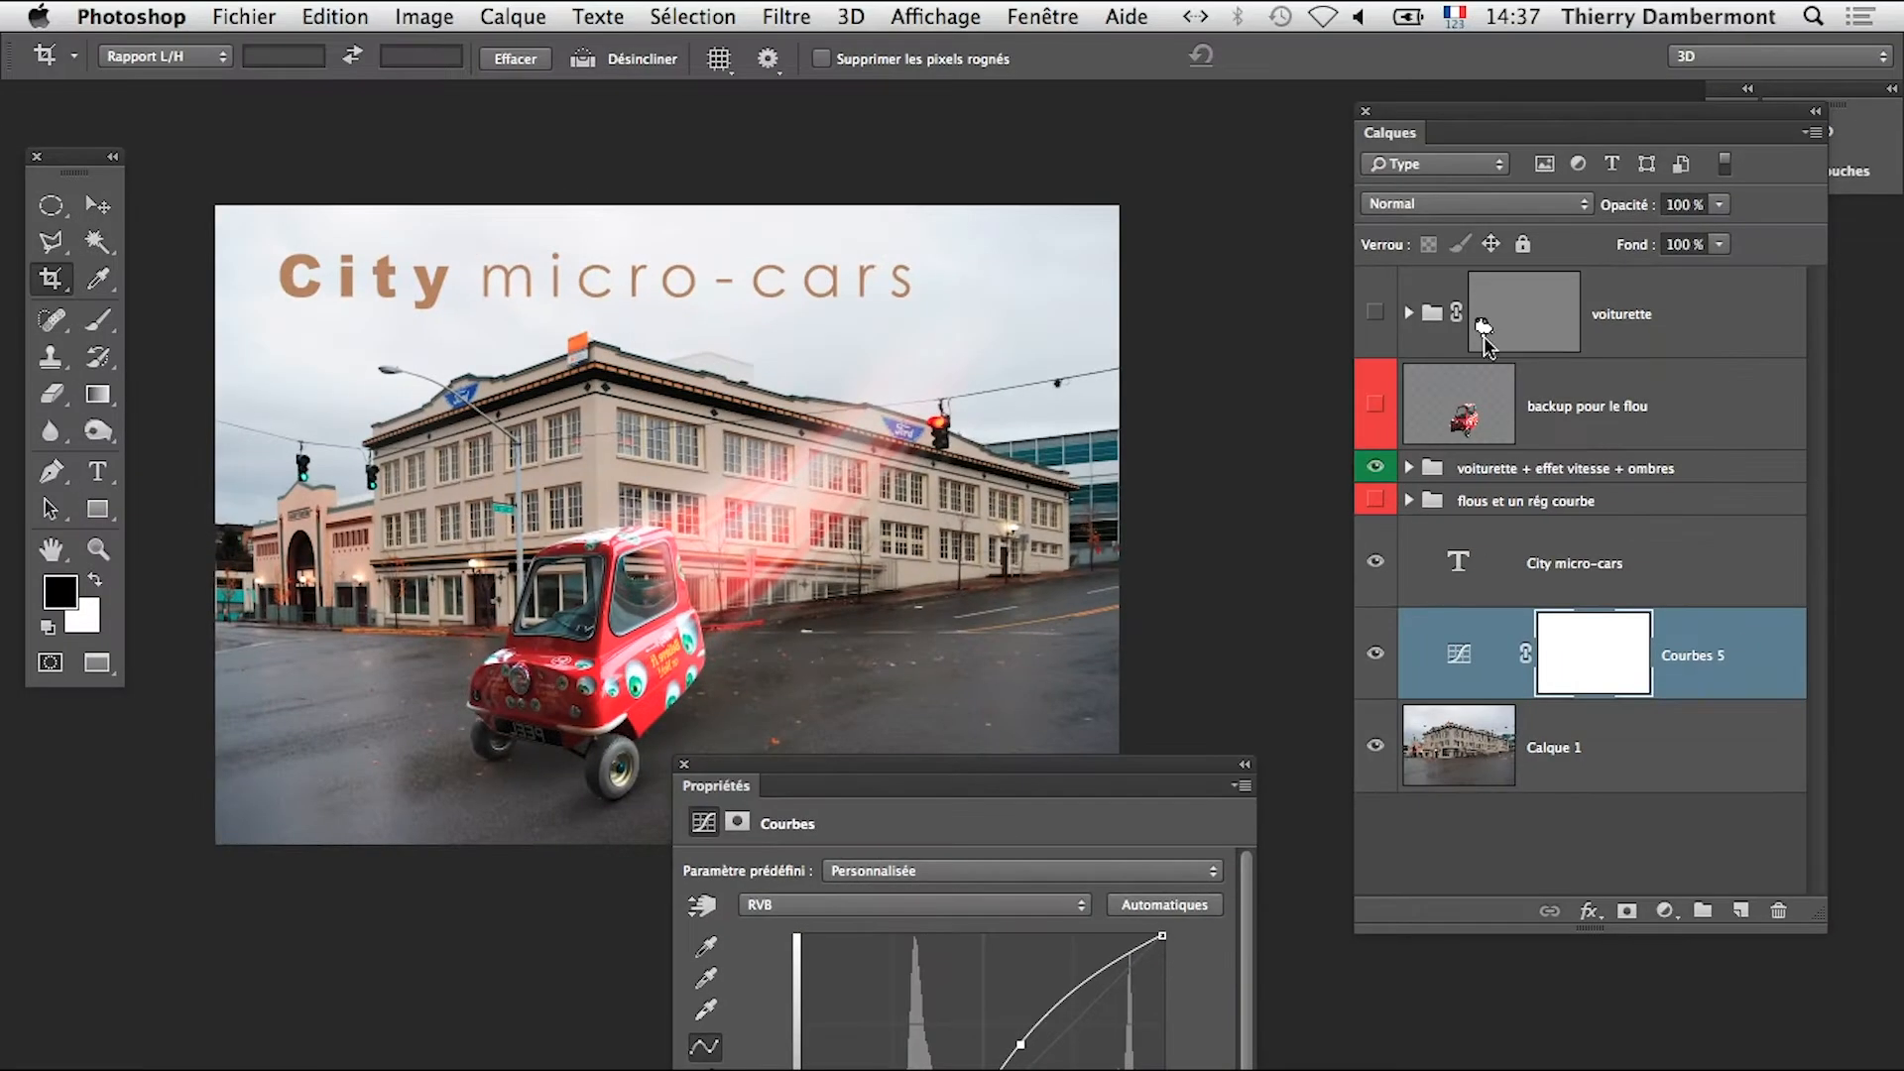
double_click(1401, 132)
drag(793, 783, 1303, 259)
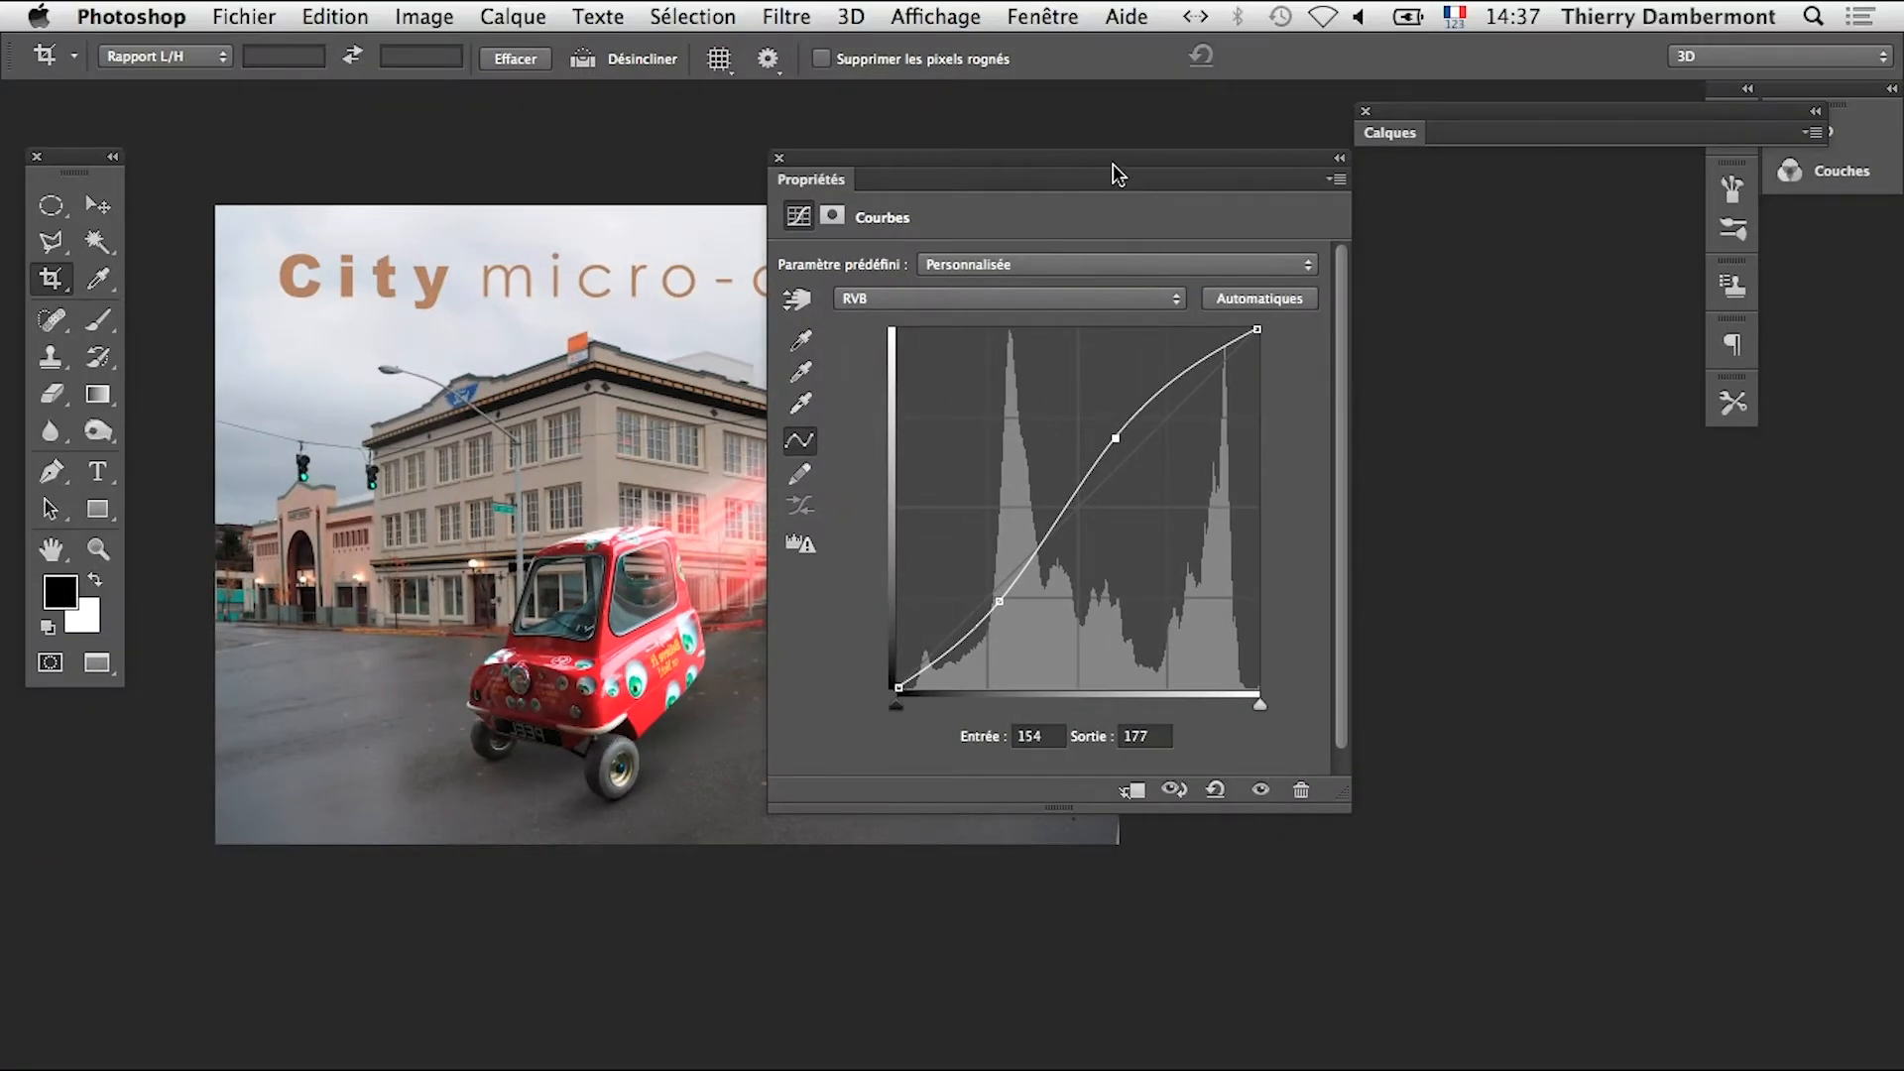
drag(1113, 175, 1353, 245)
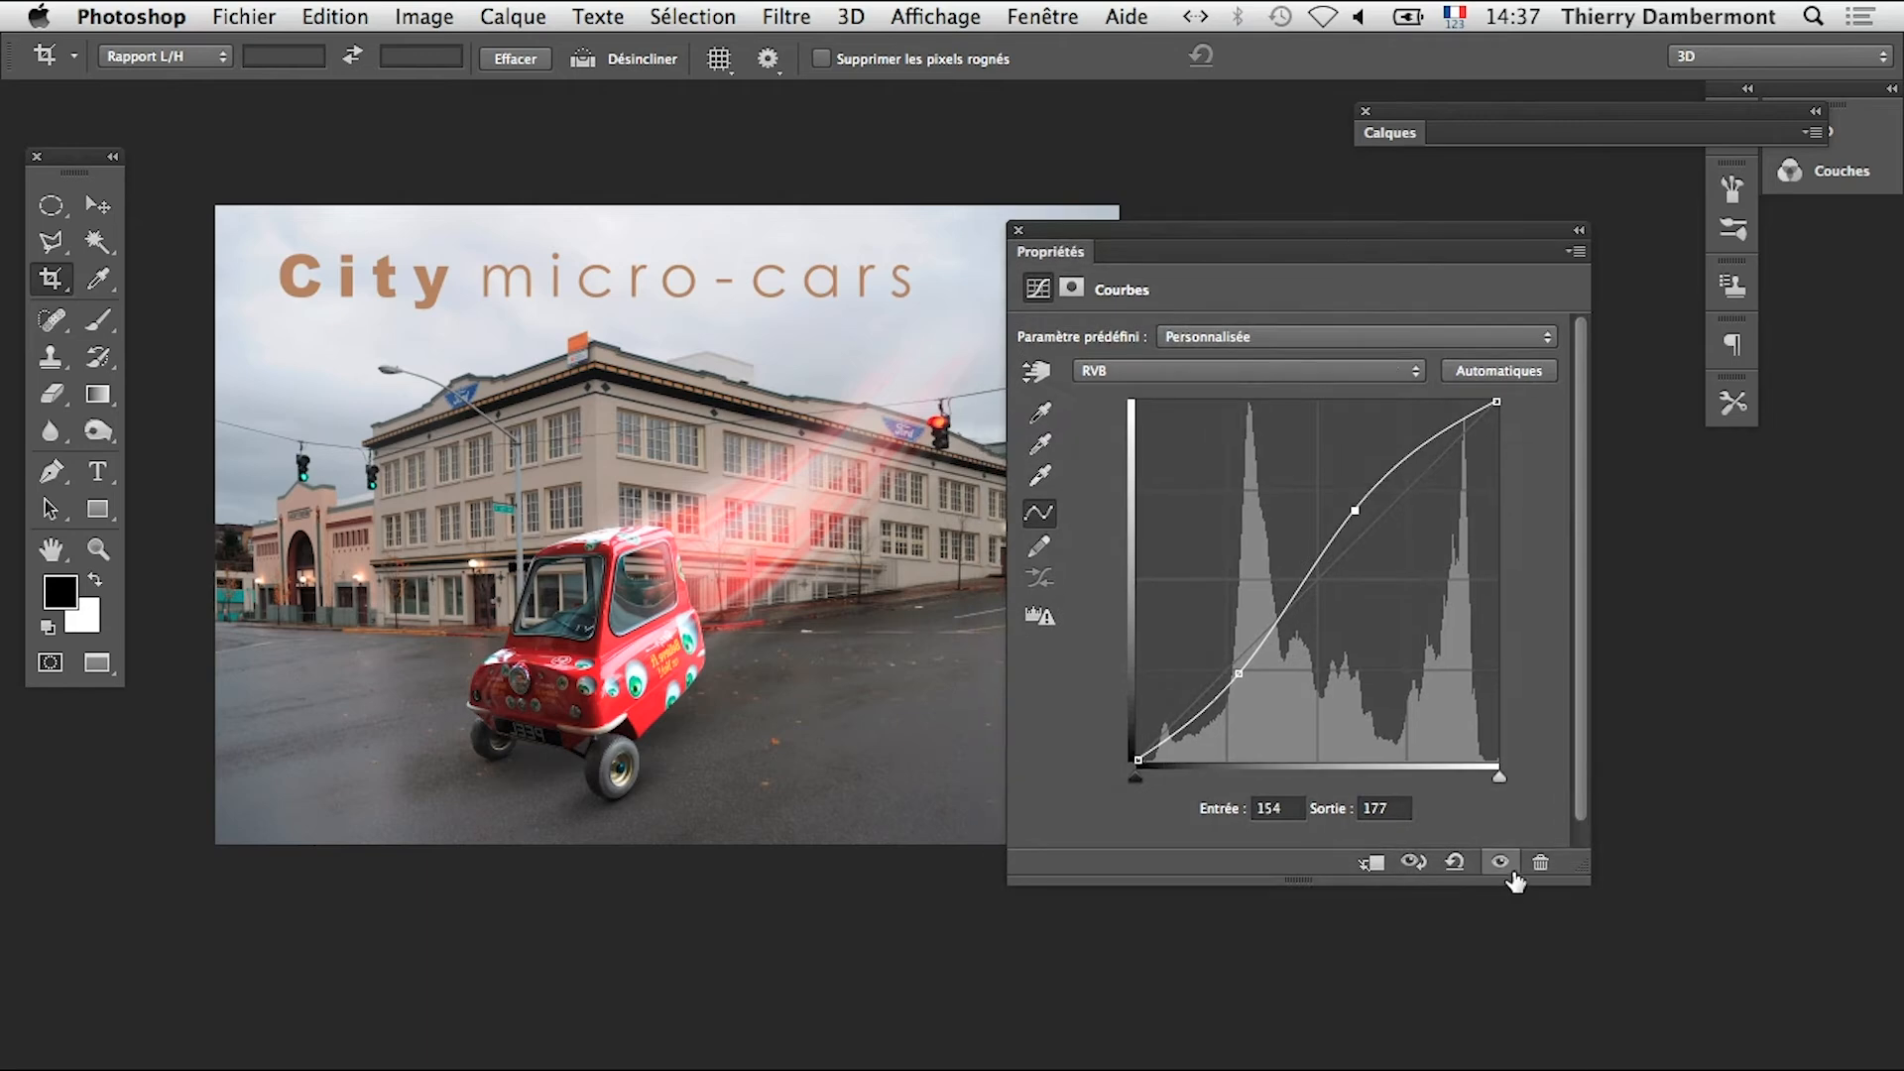
Compare the image with and without the Curves adjustment, and check the color channels available for it
click(1502, 863)
click(1502, 863)
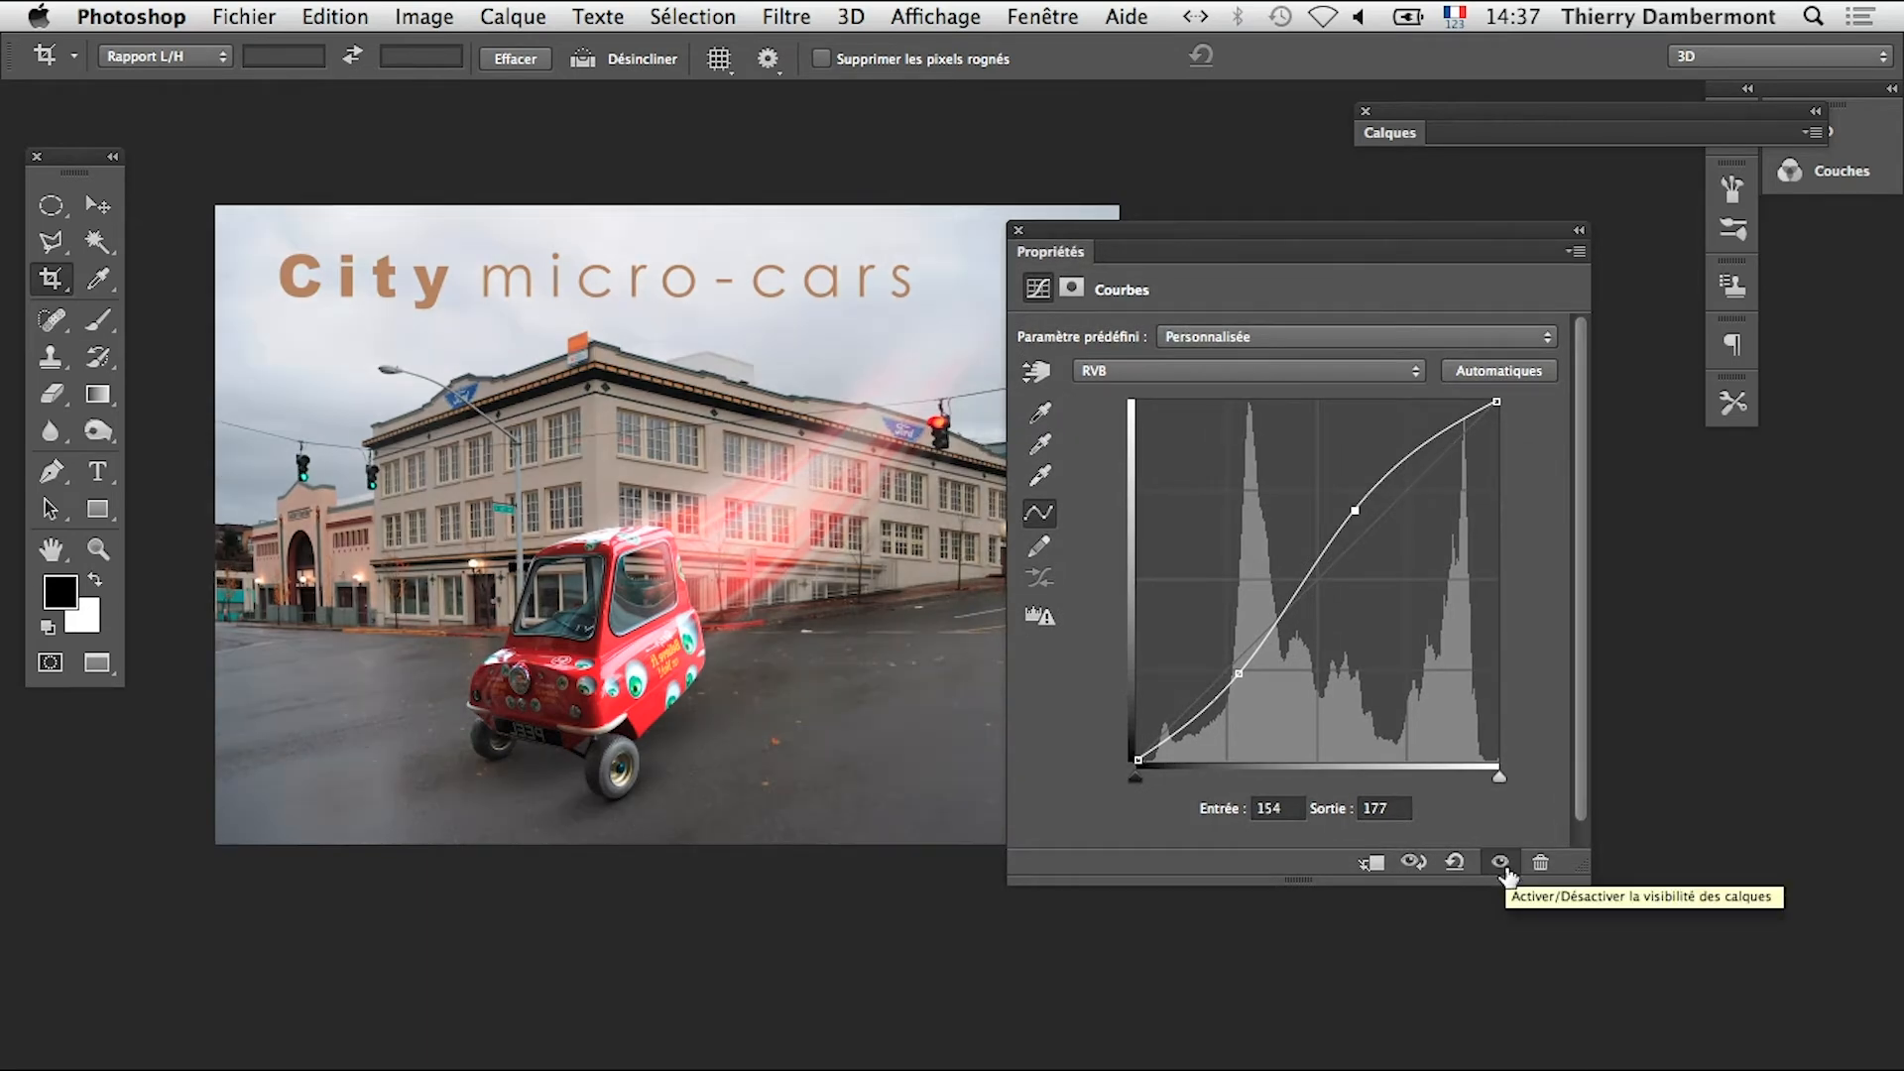
click(1501, 863)
drag(1130, 240, 1269, 244)
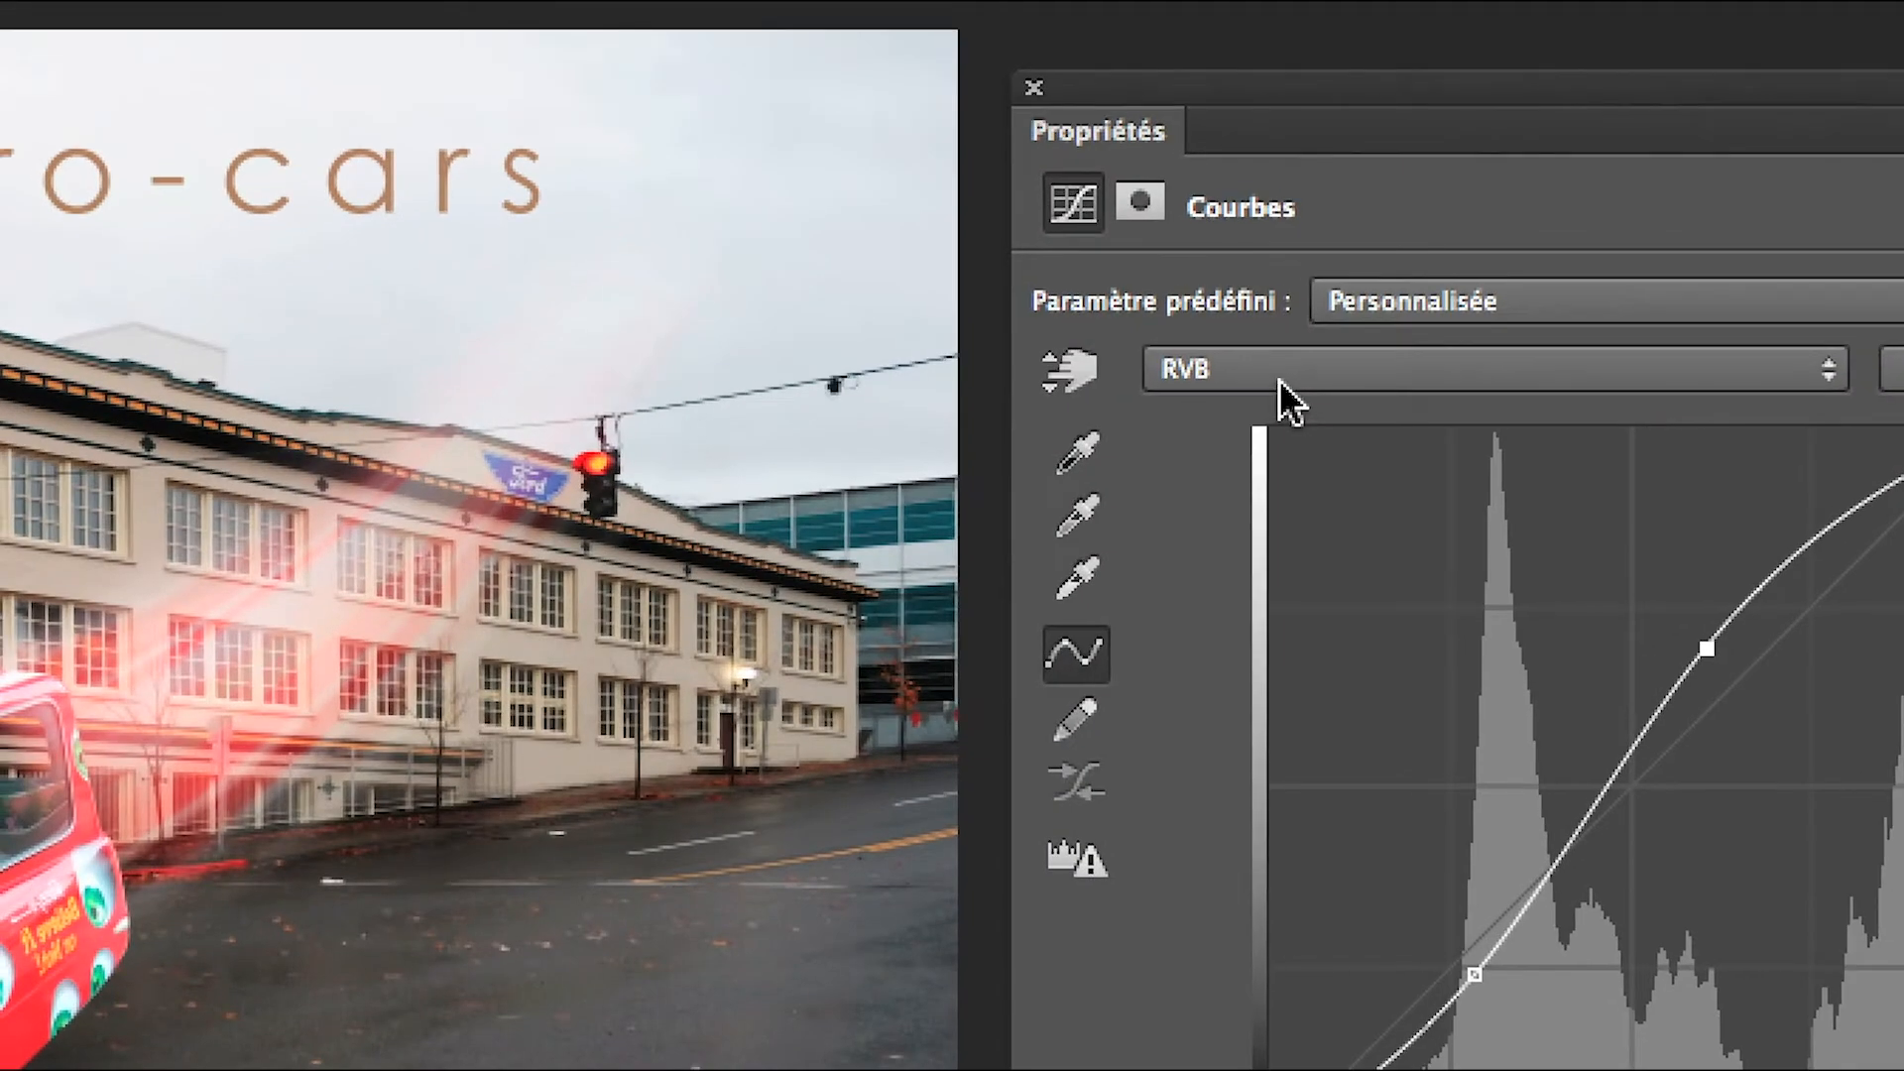
click(1282, 378)
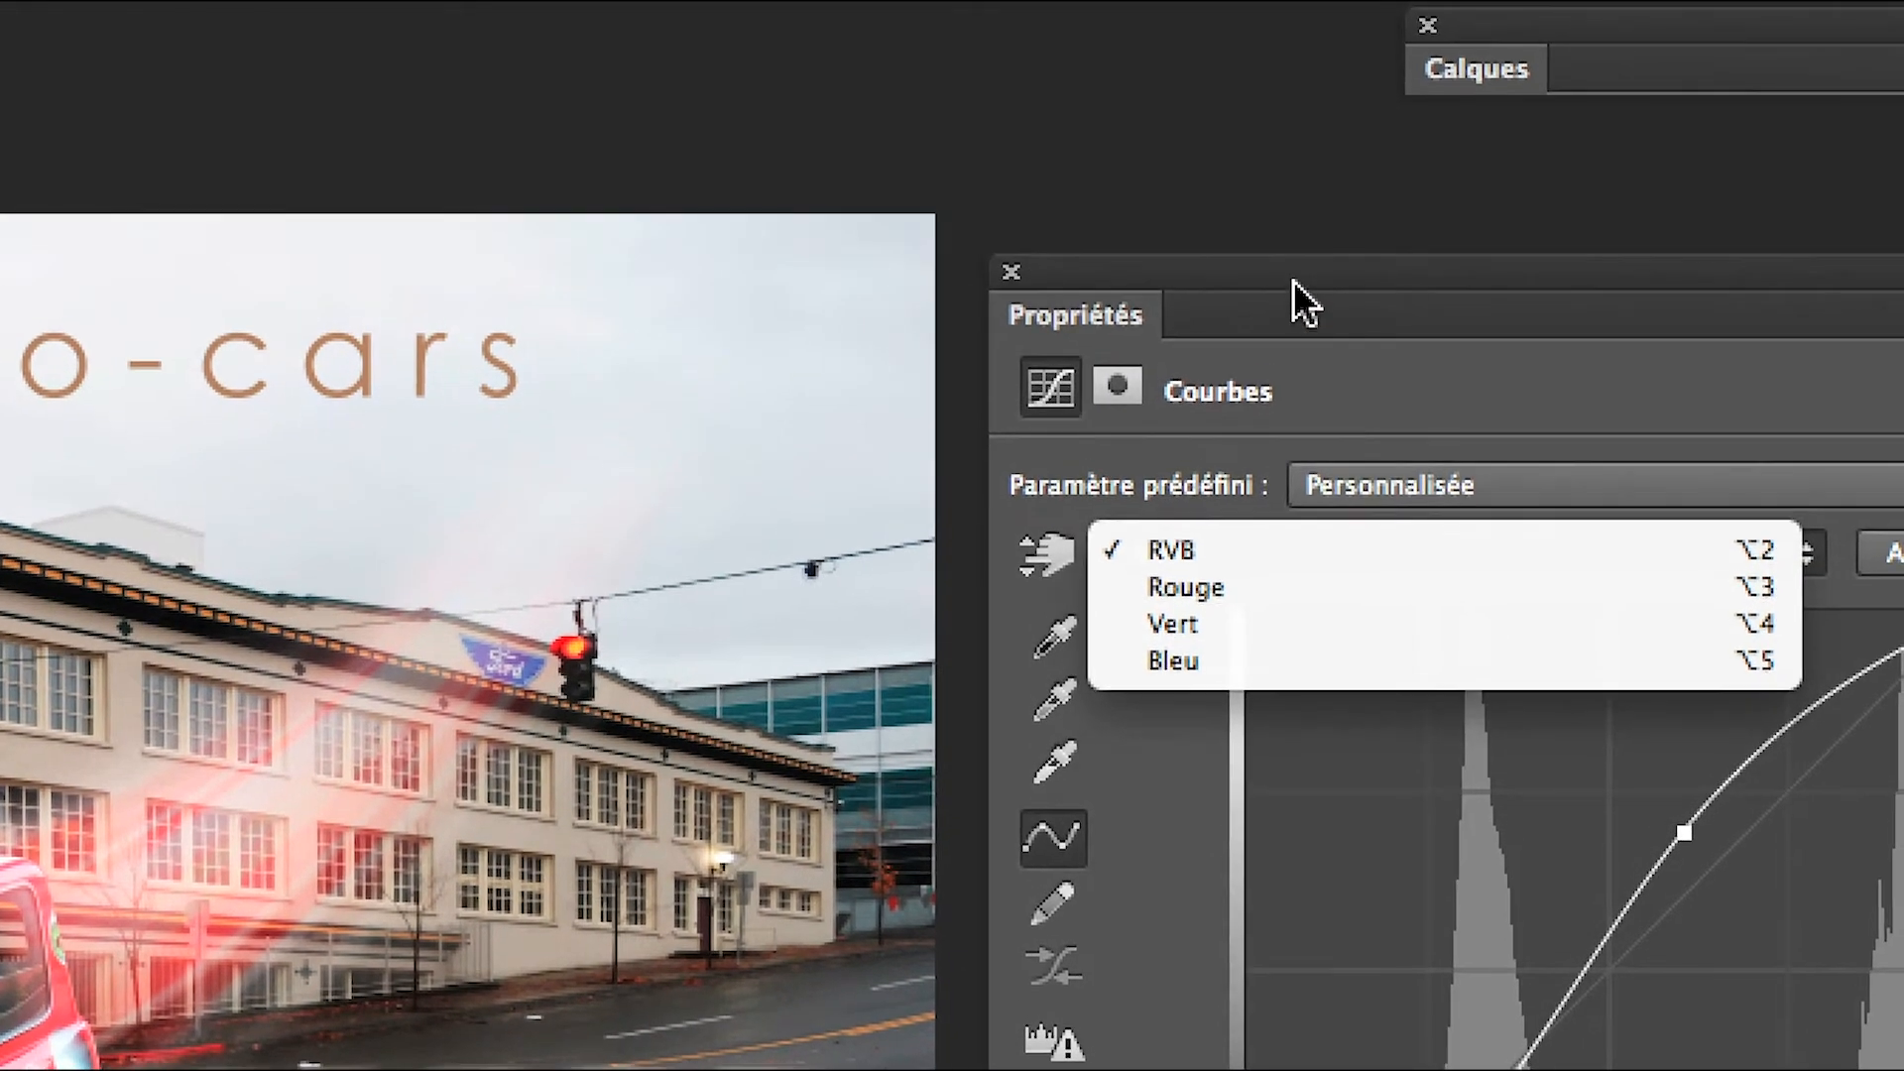
click(1332, 87)
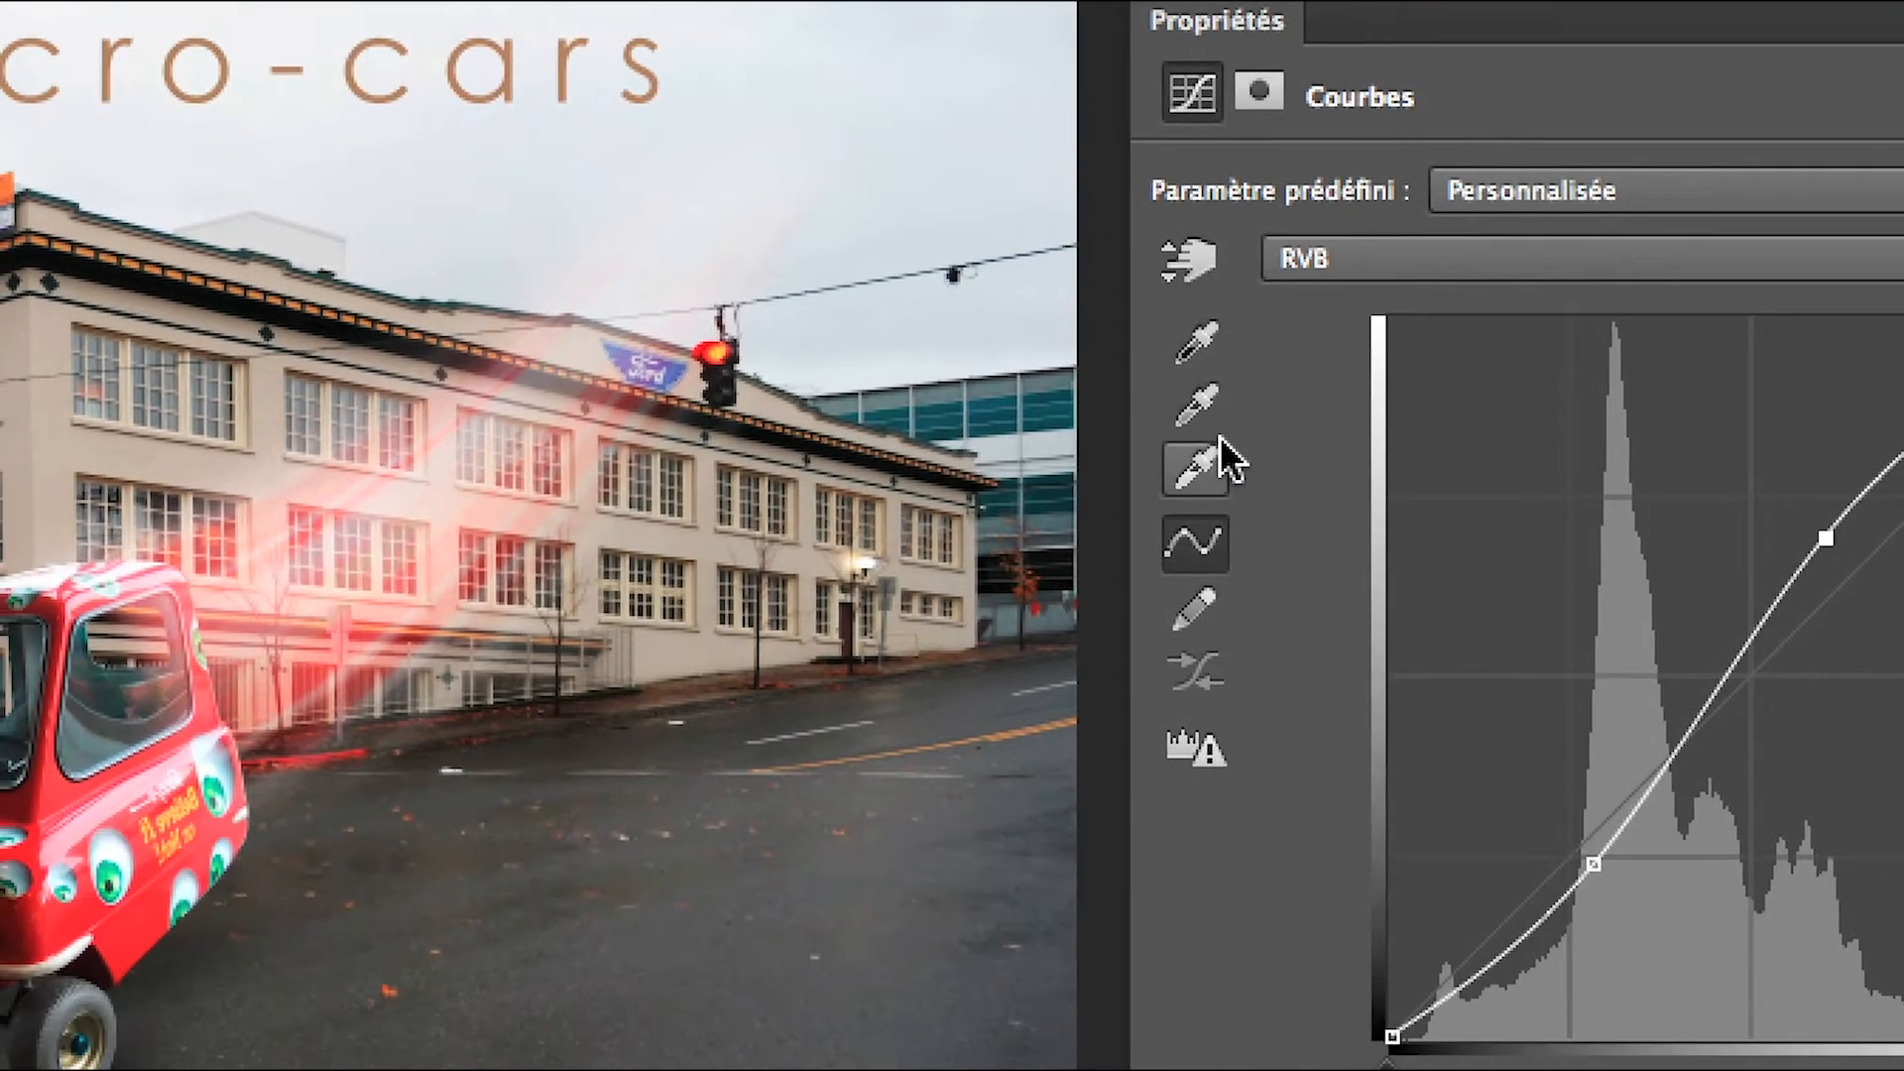
Correct the background's color cast with the gray-point eyedropper, sampling different neutral areas such as the facade, sky and road
click(1063, 710)
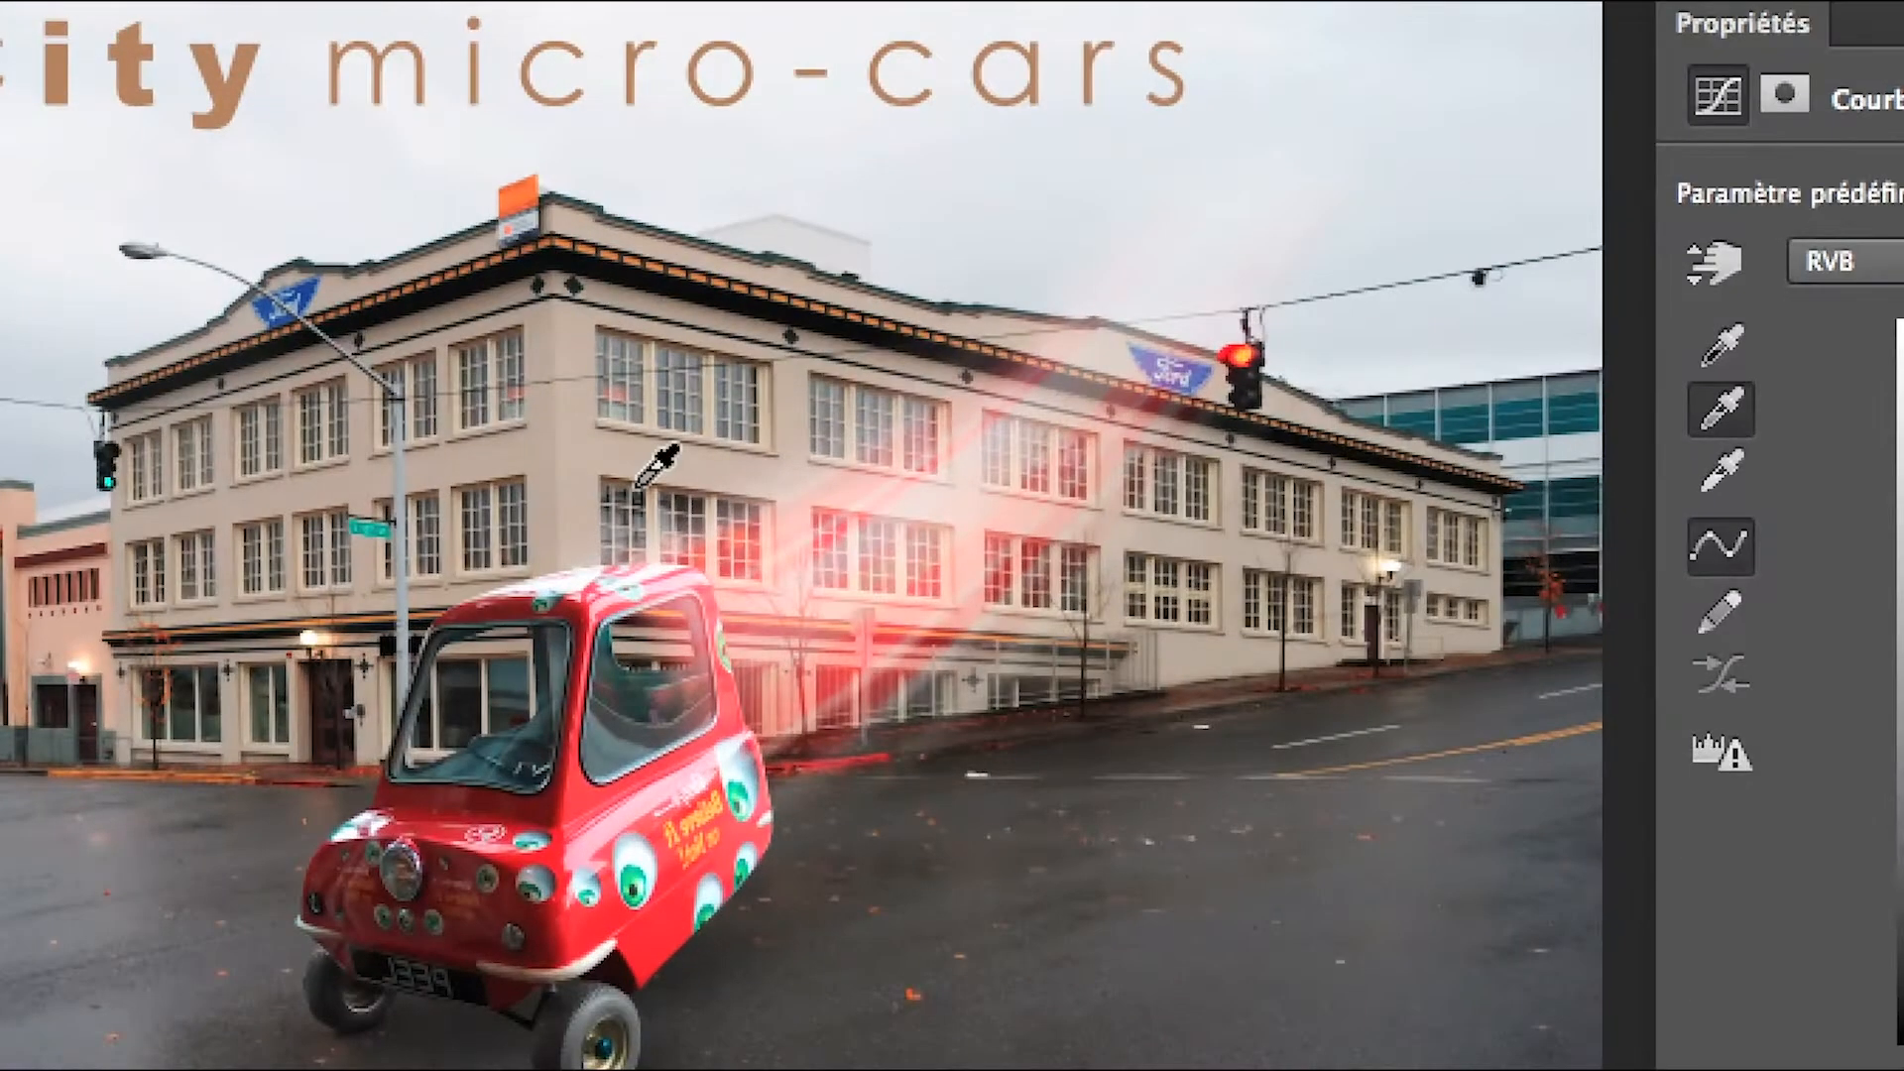
click(636, 485)
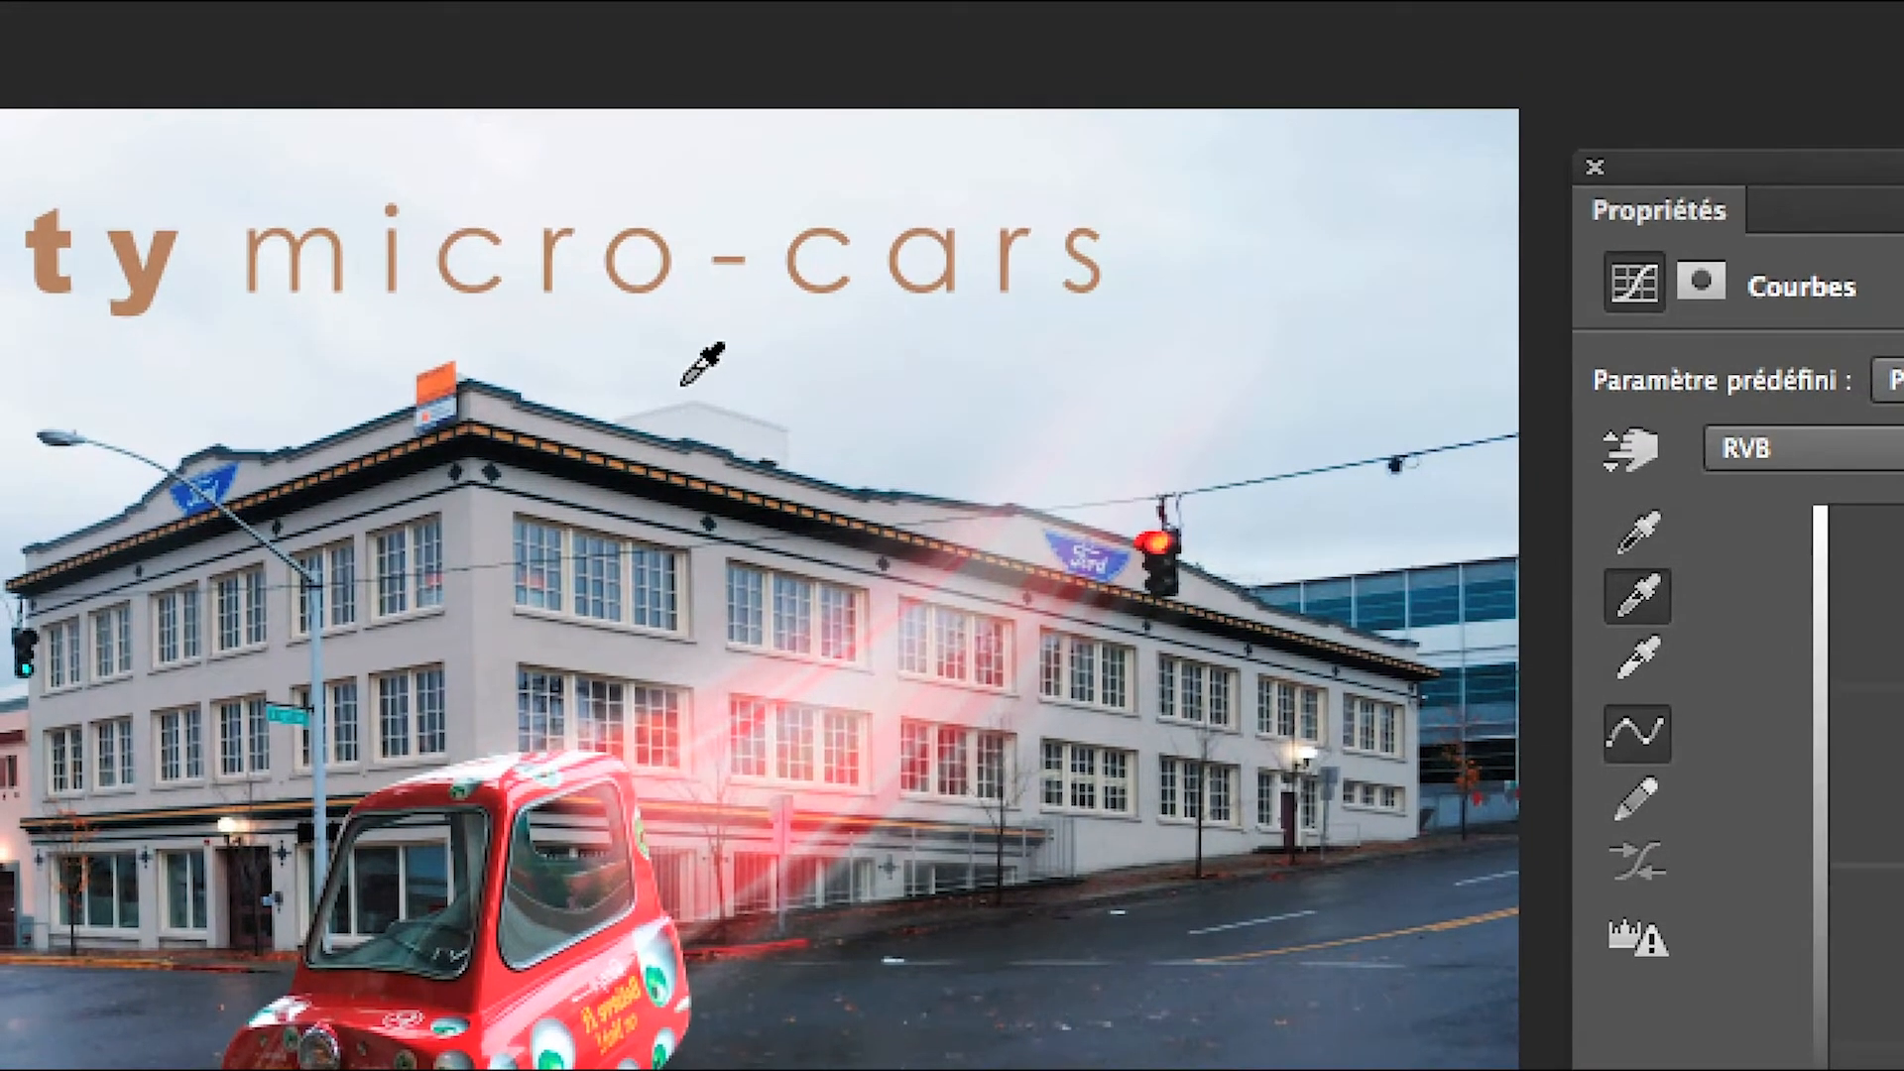
click(764, 277)
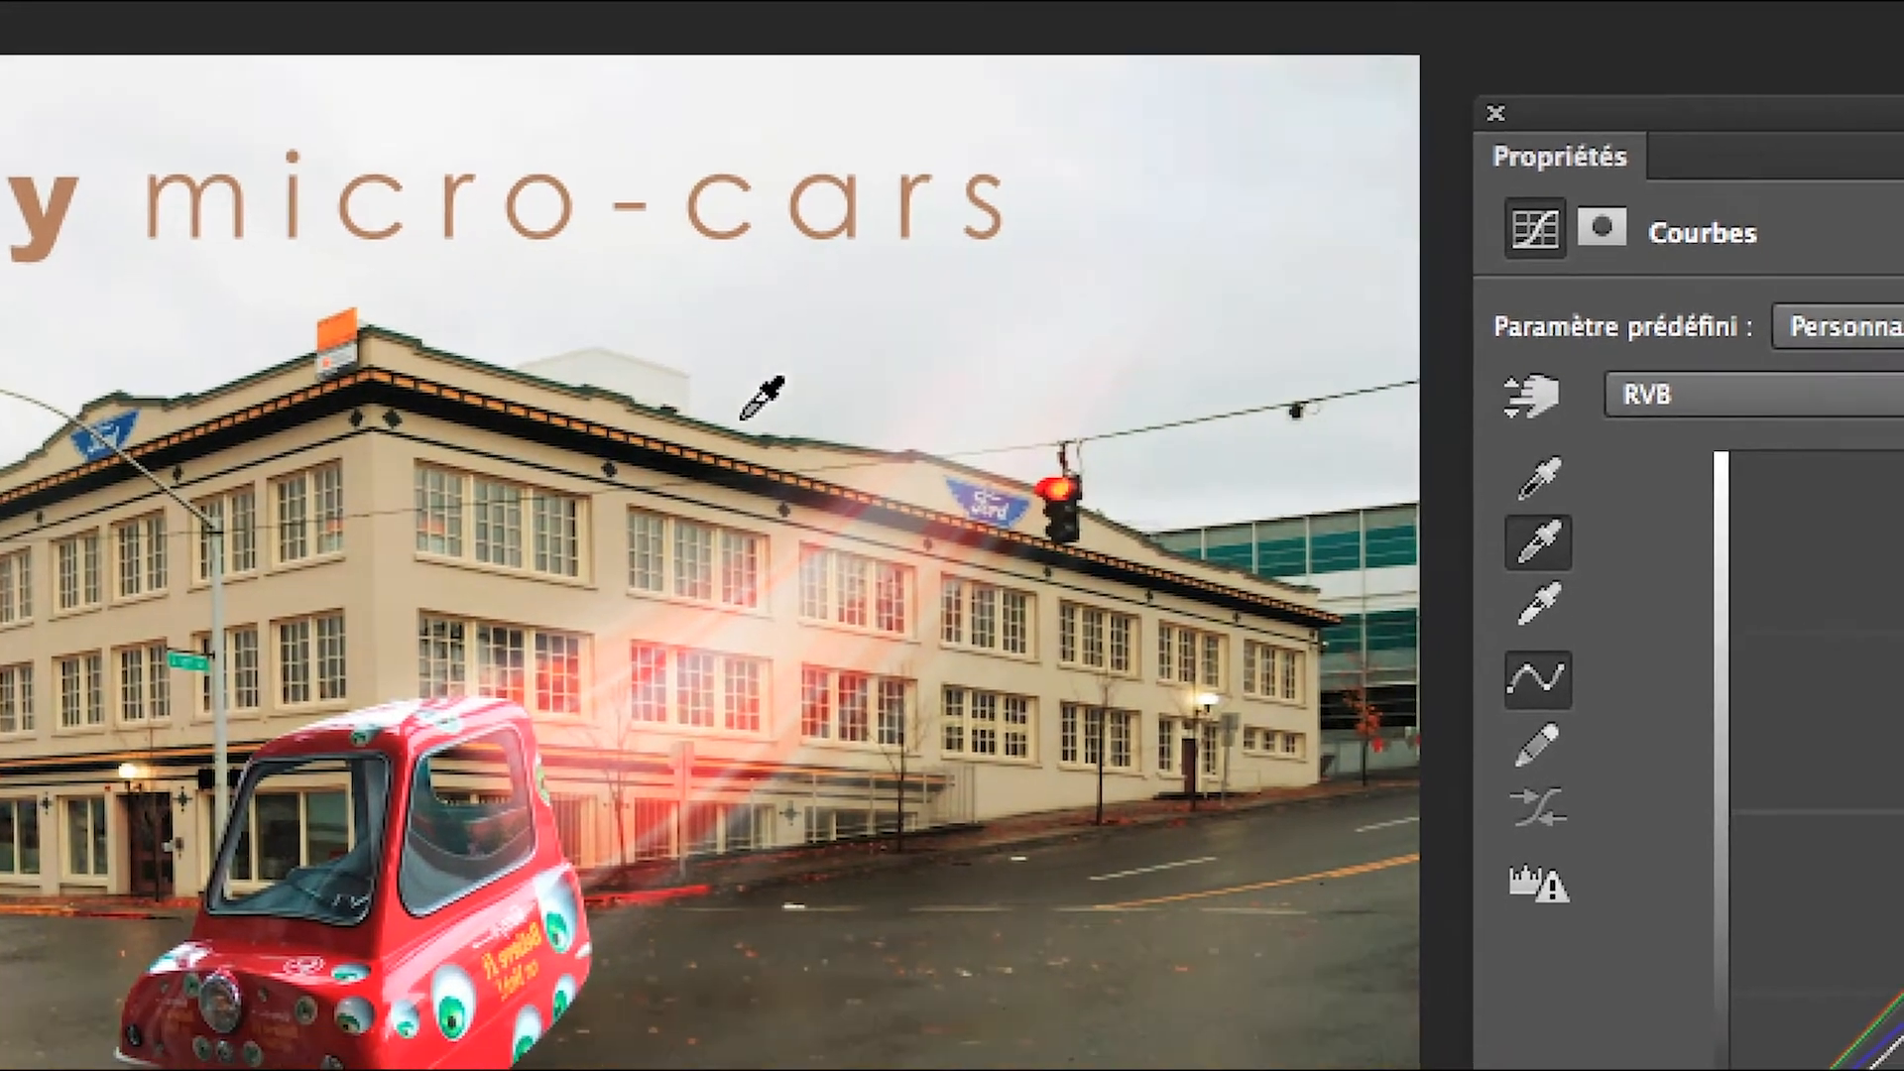
click(911, 508)
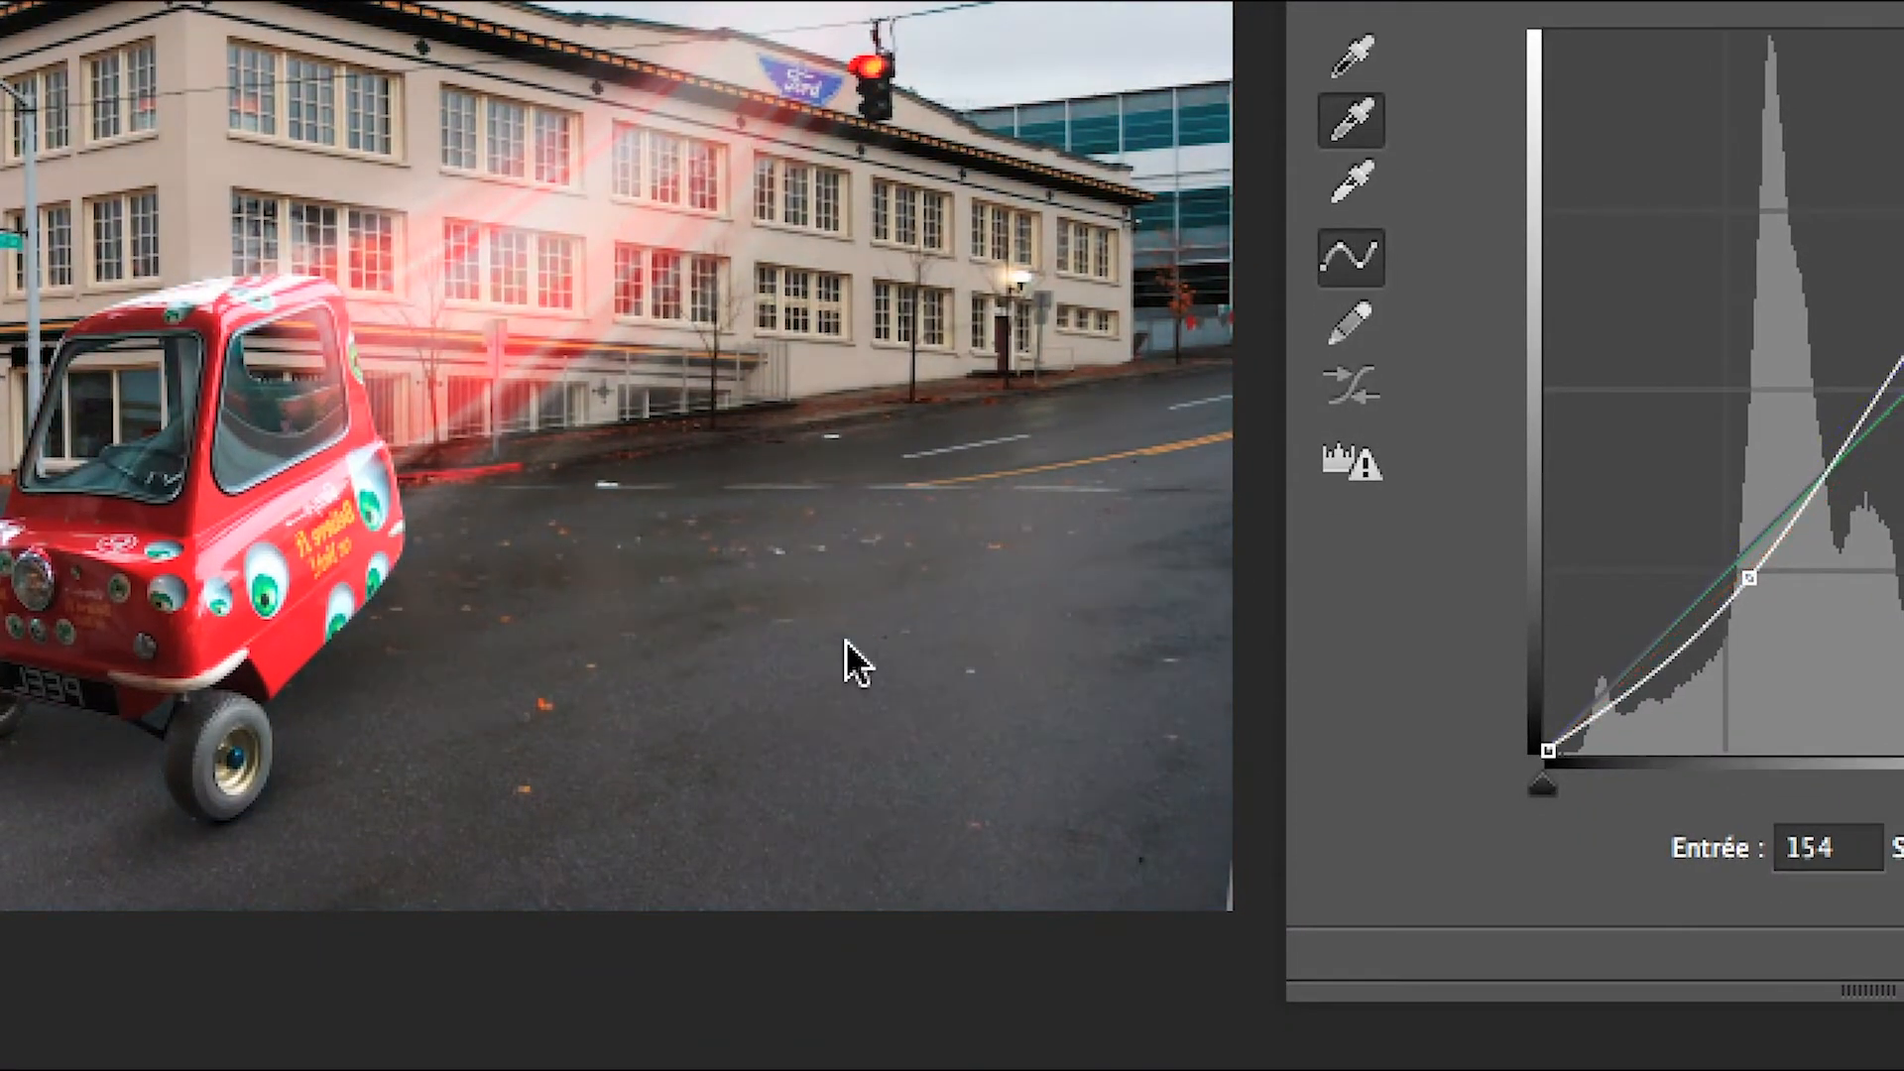
click(853, 737)
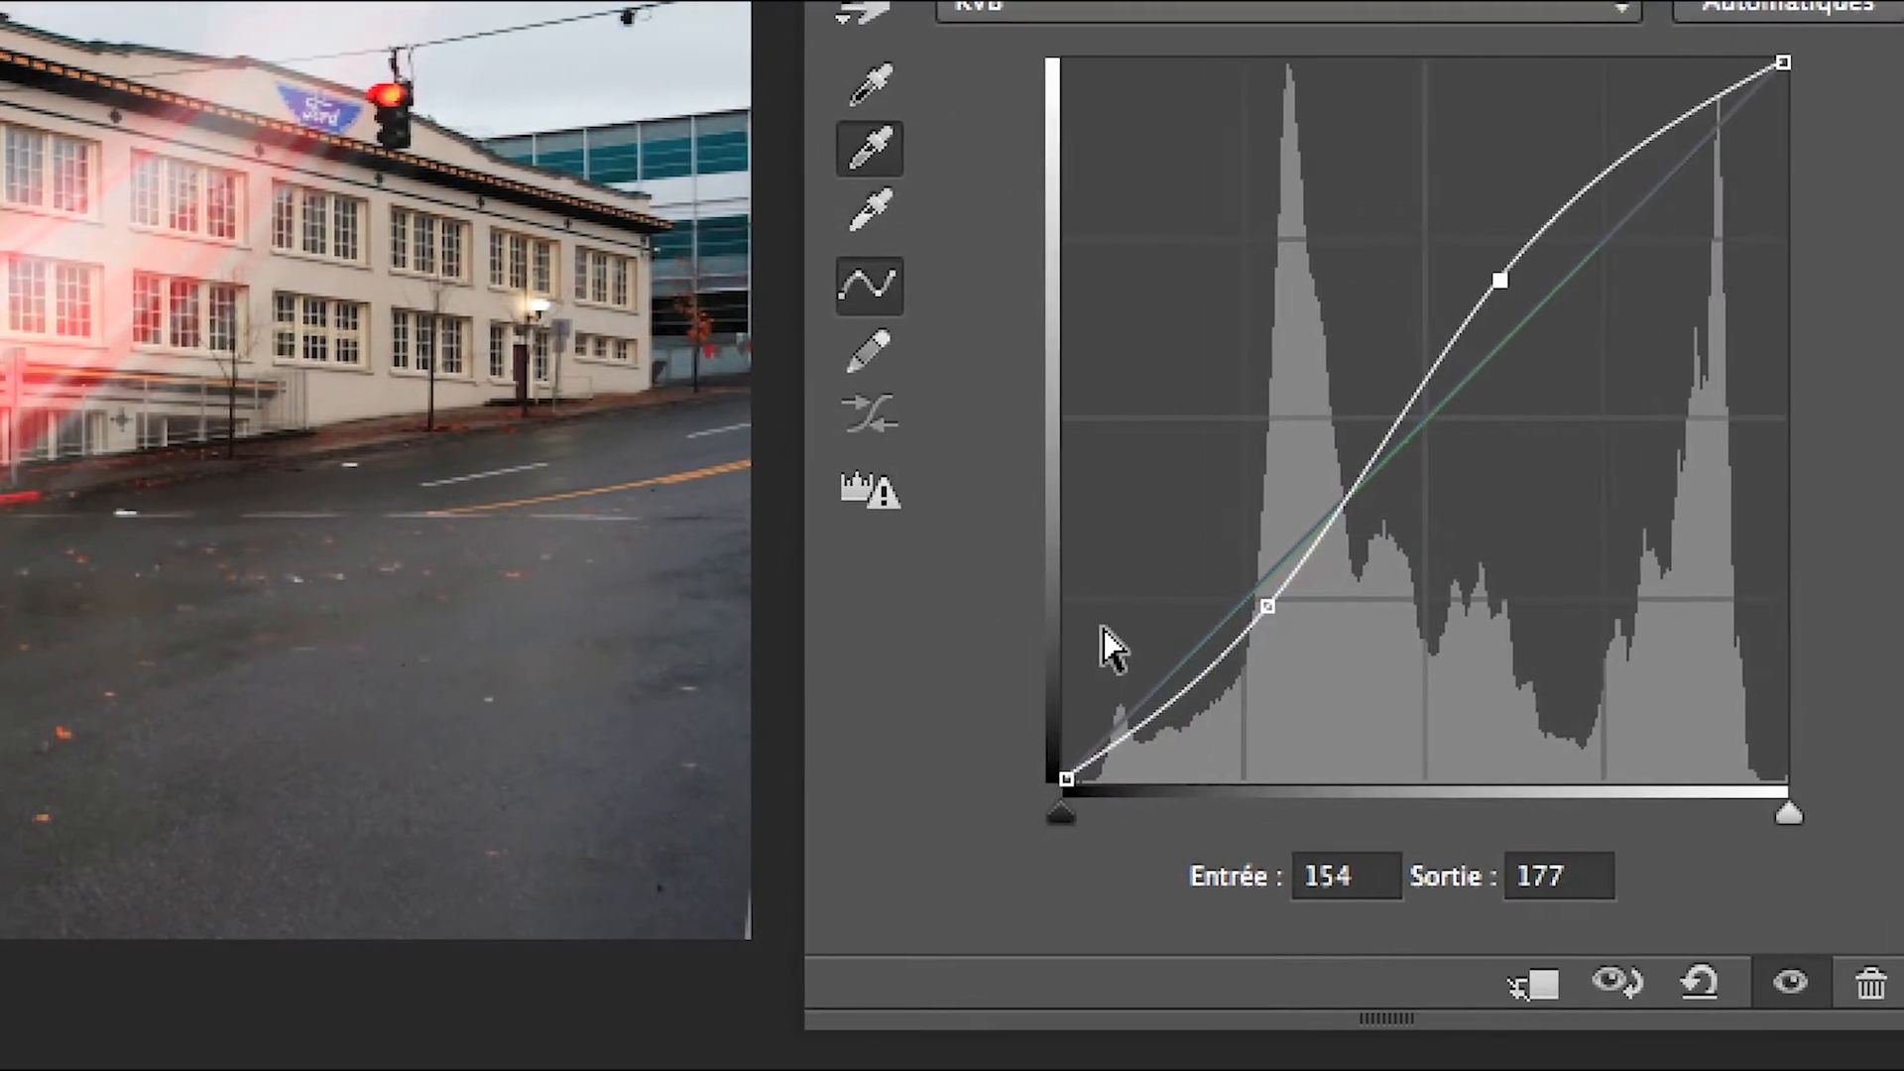
click(712, 592)
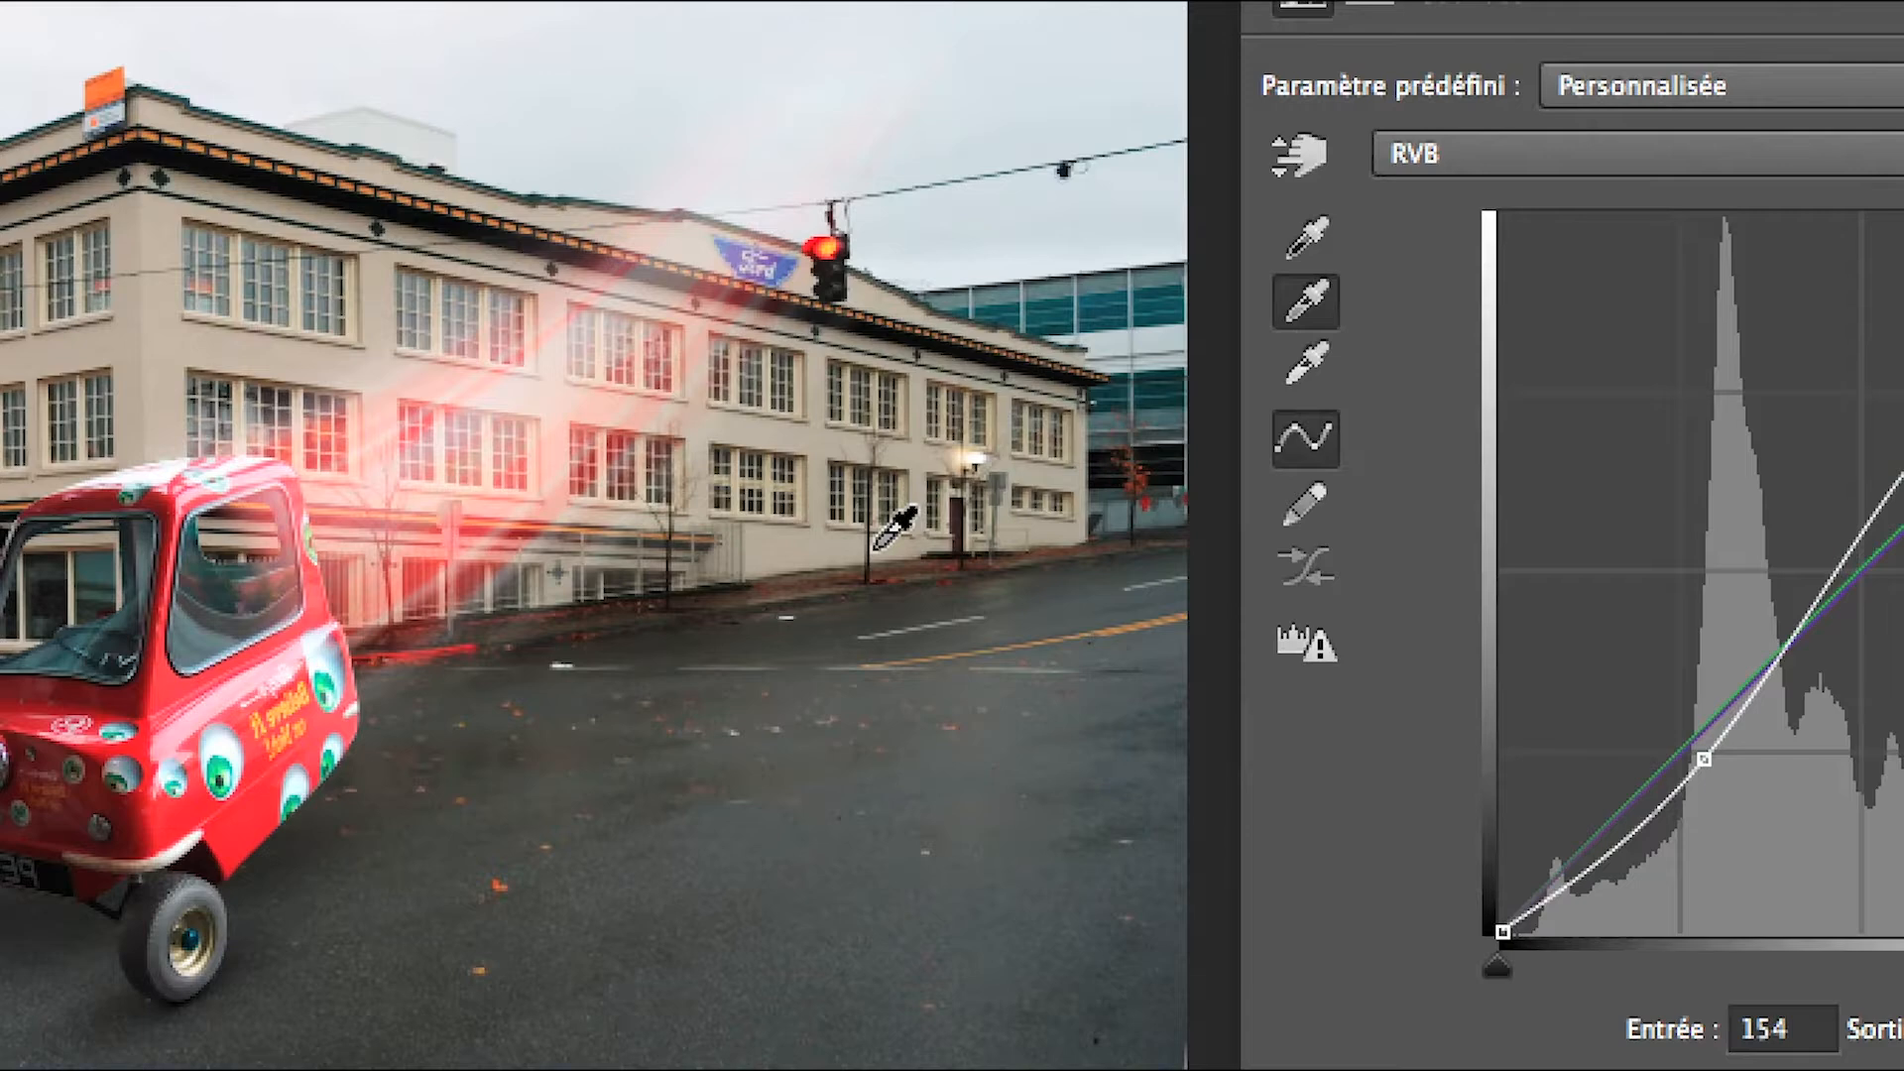
click(881, 539)
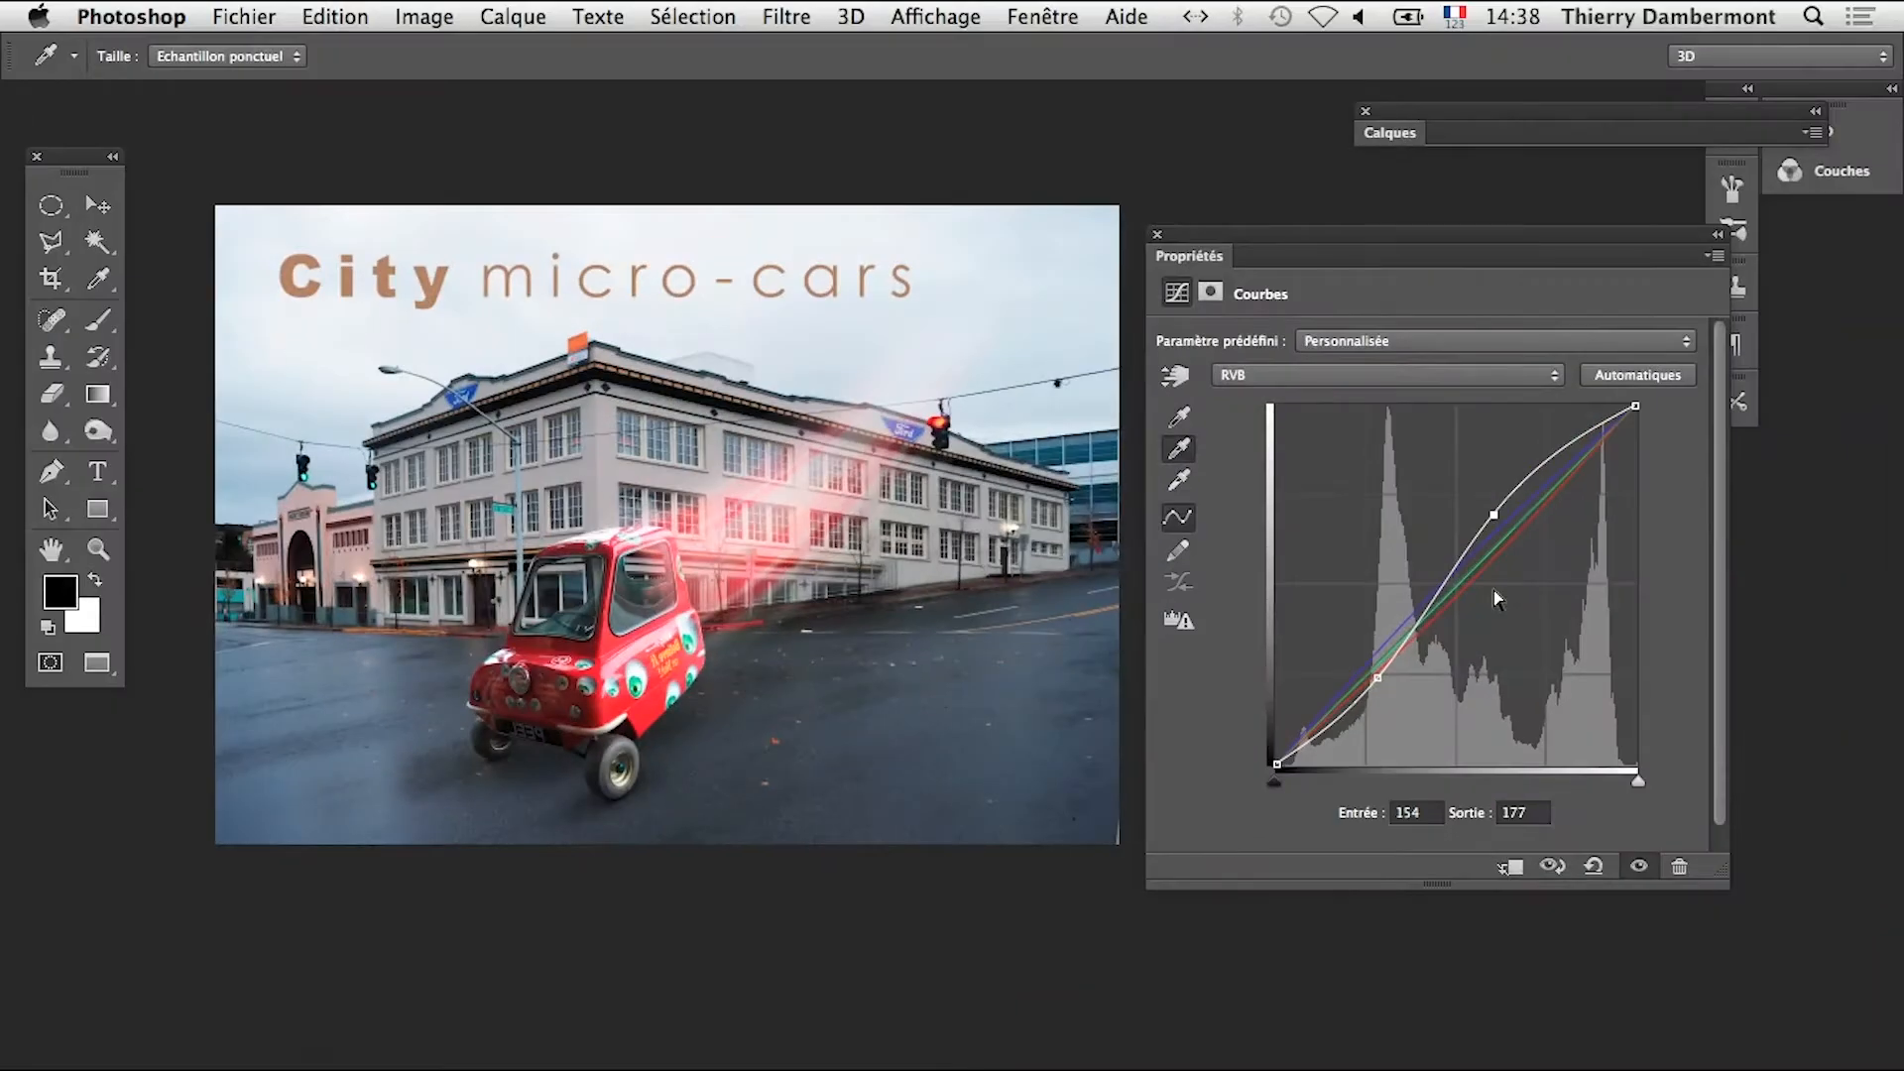
click(304, 501)
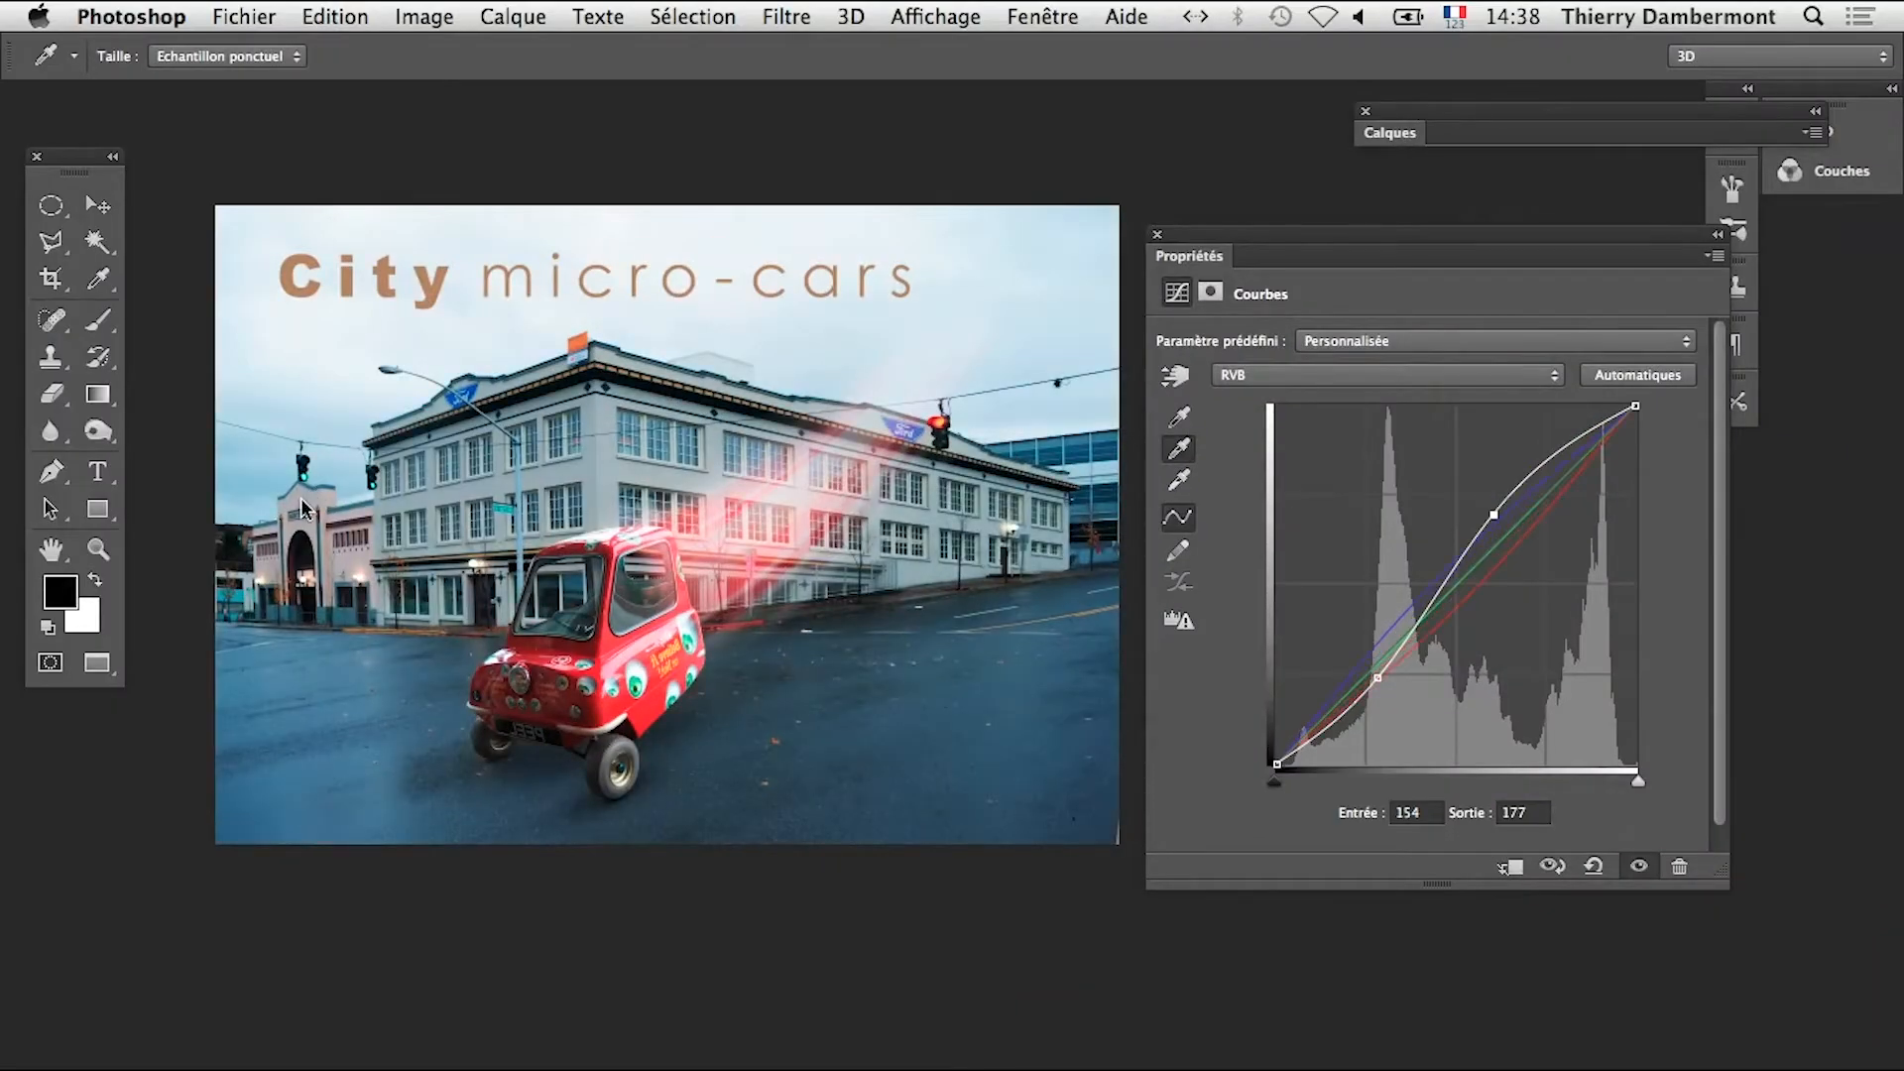
click(309, 582)
click(410, 721)
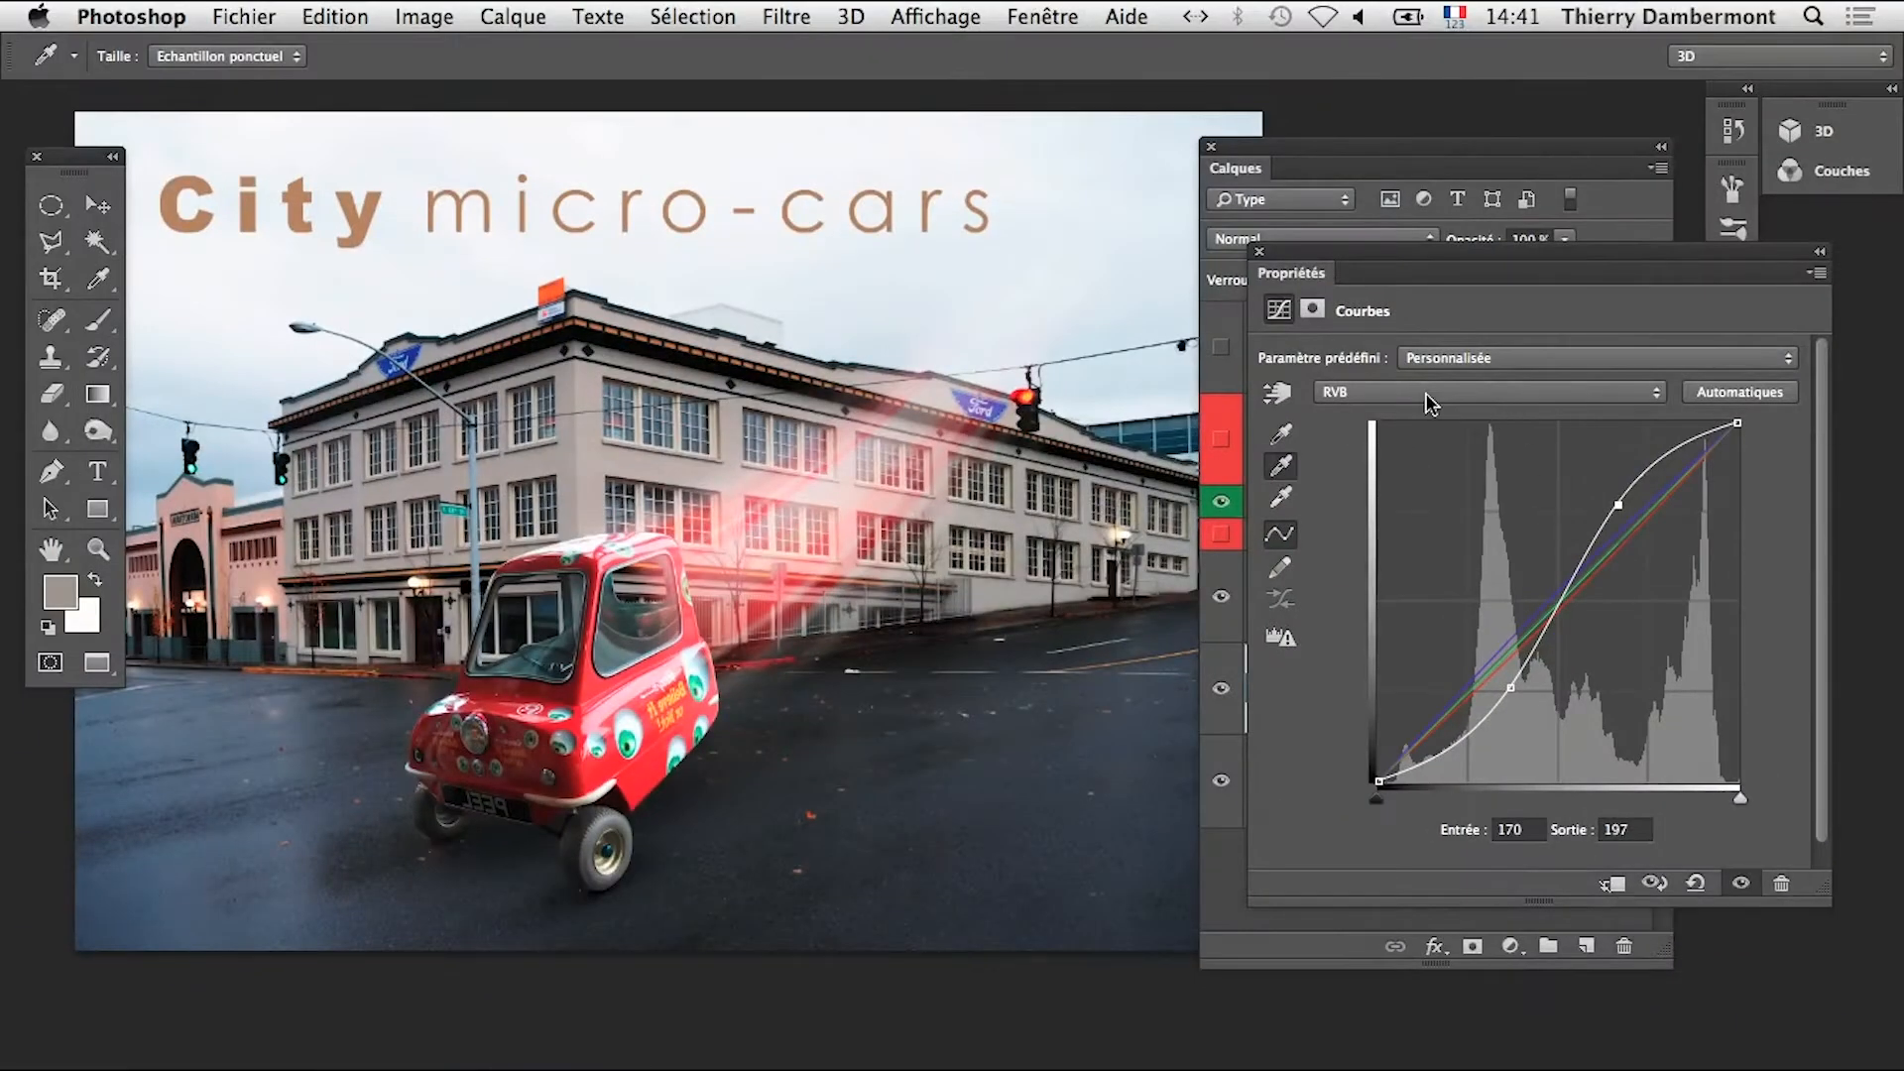
Close the Curves properties, clip Courbes 5 to Calque 1 as a test, and release the clipping
click(1259, 251)
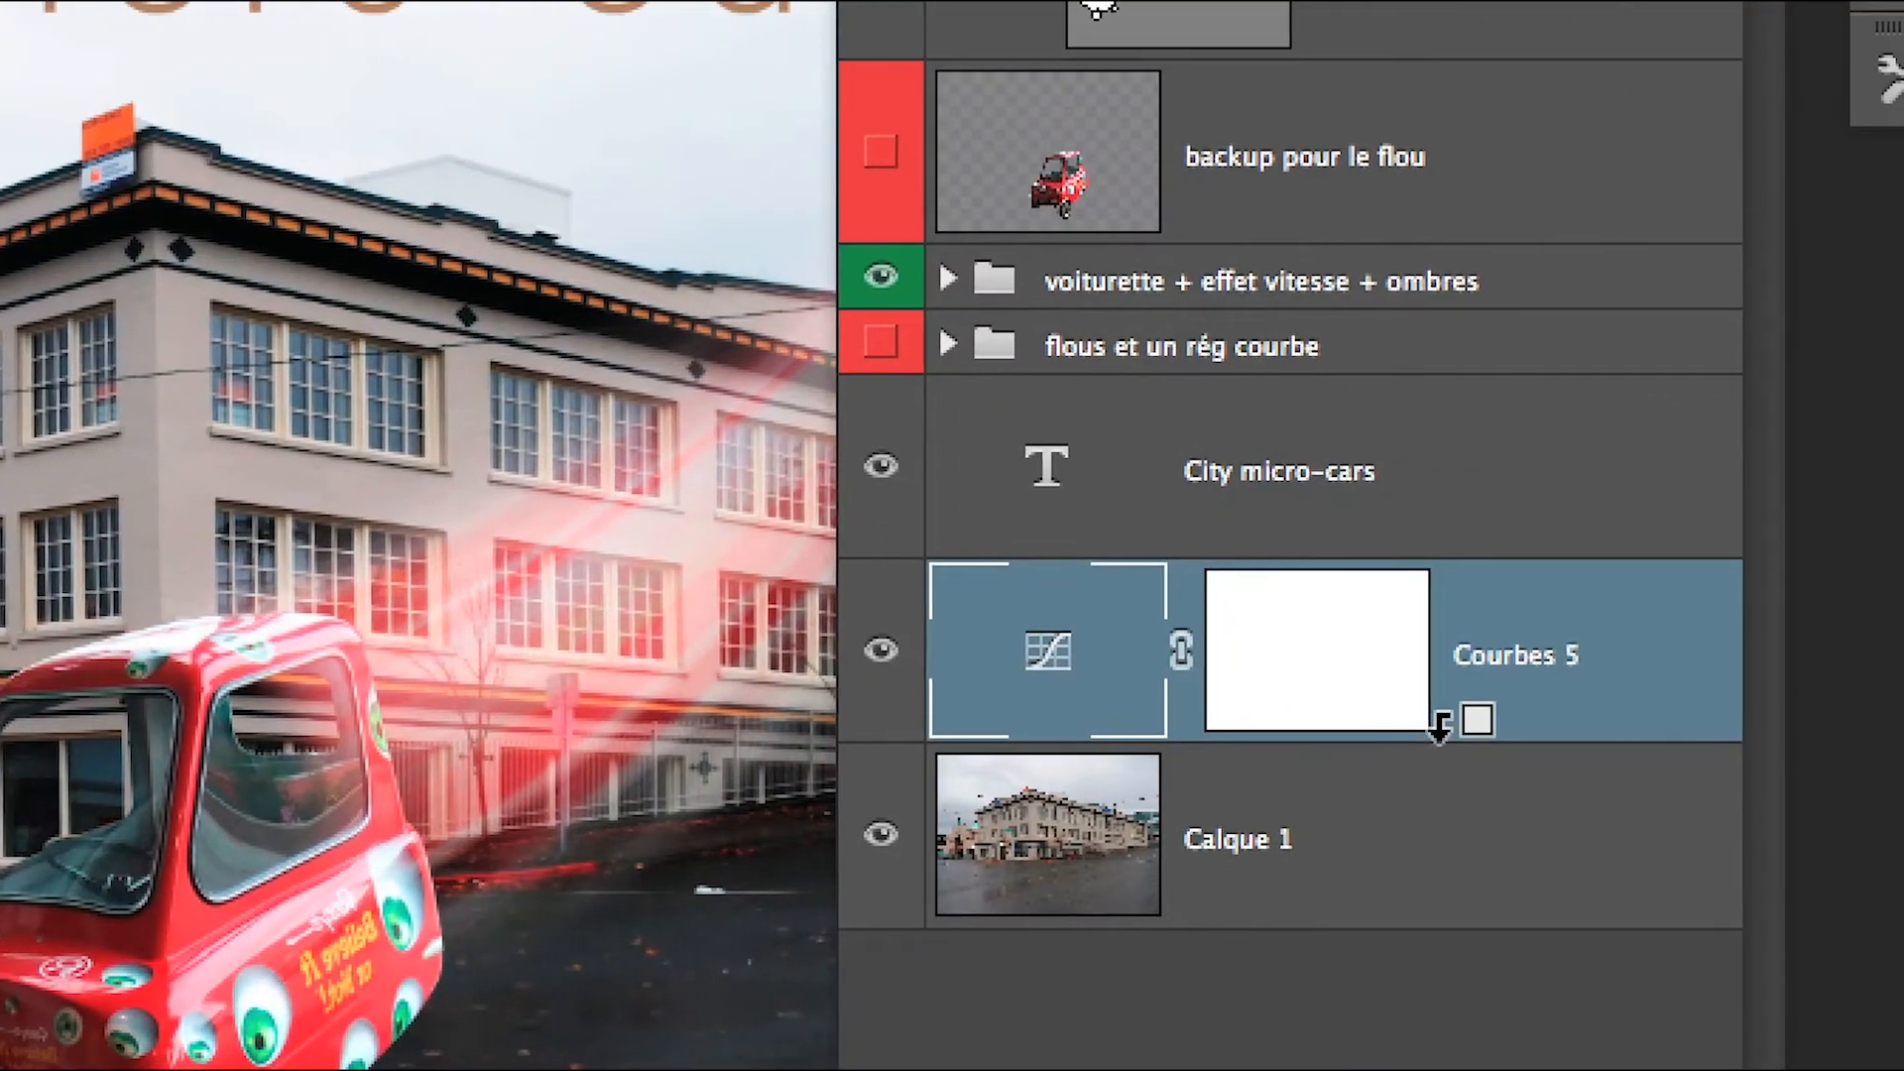
alt+click(1440, 729)
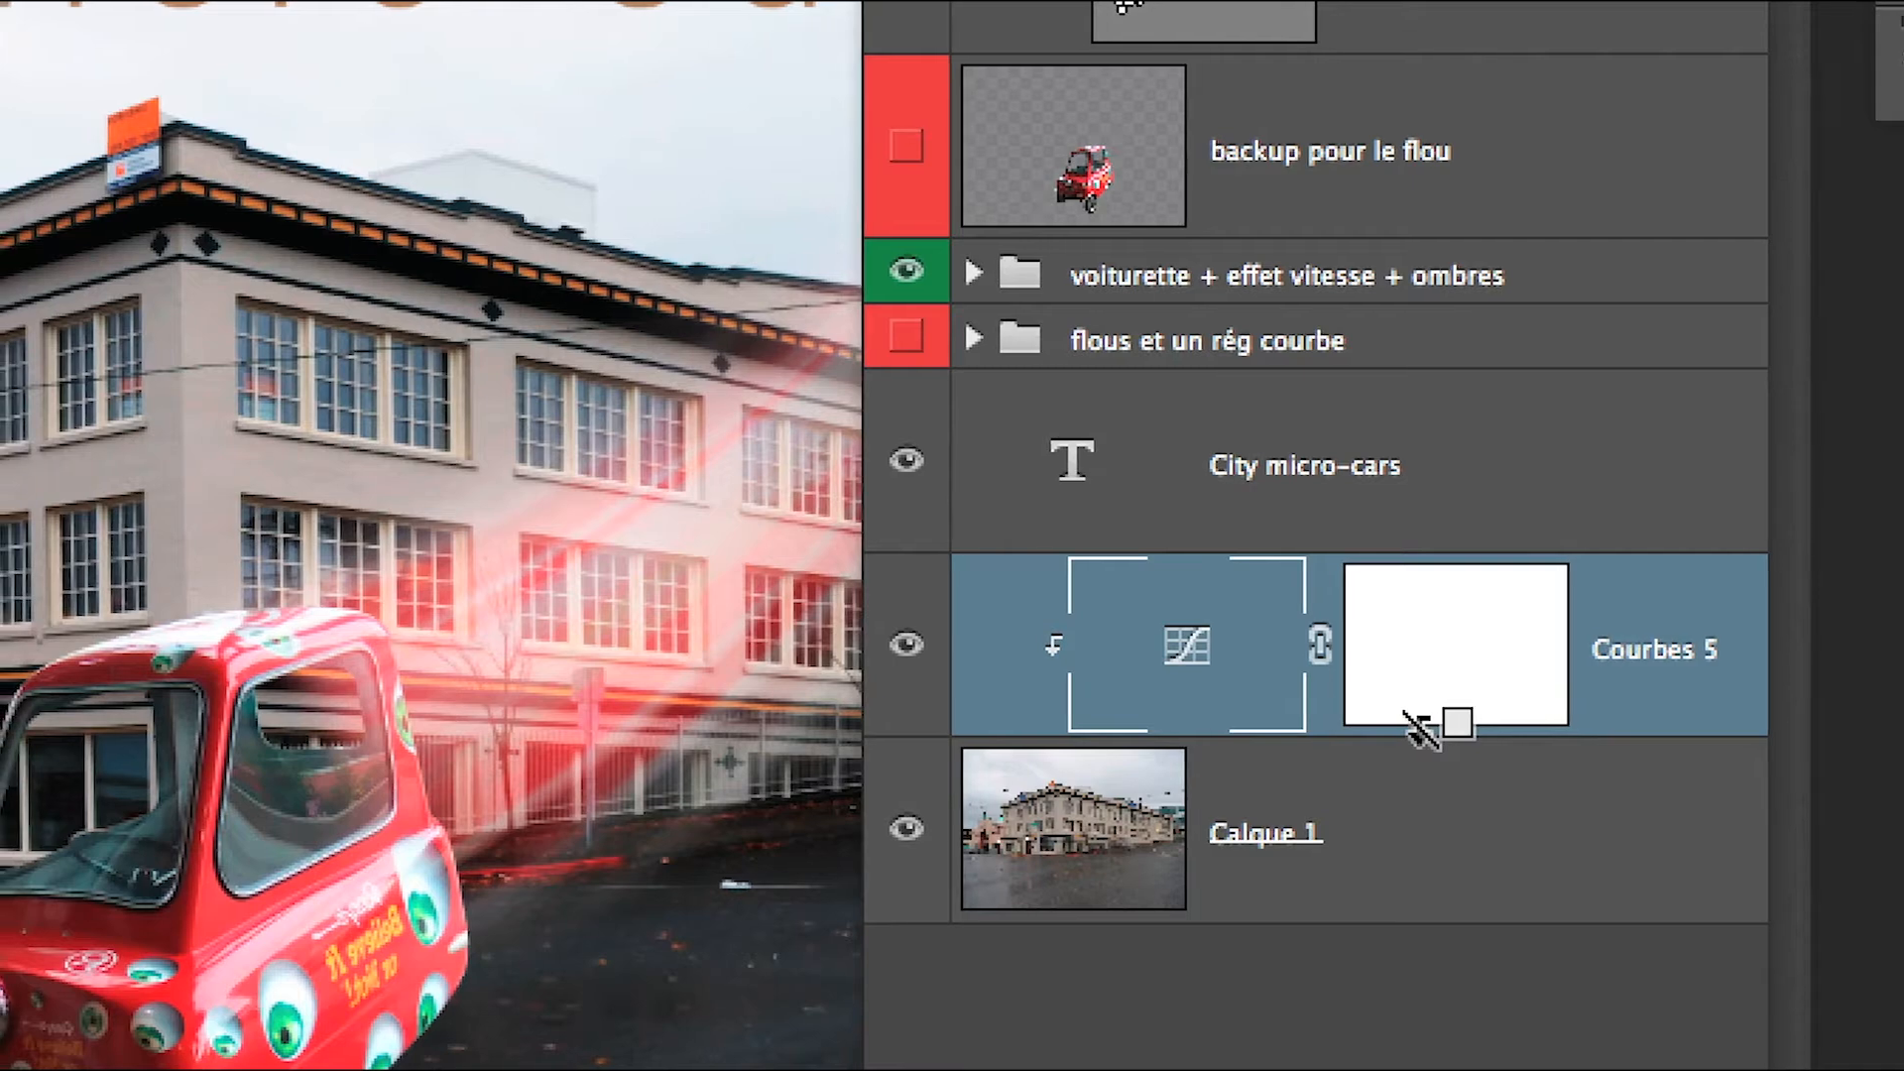
alt+click(1419, 728)
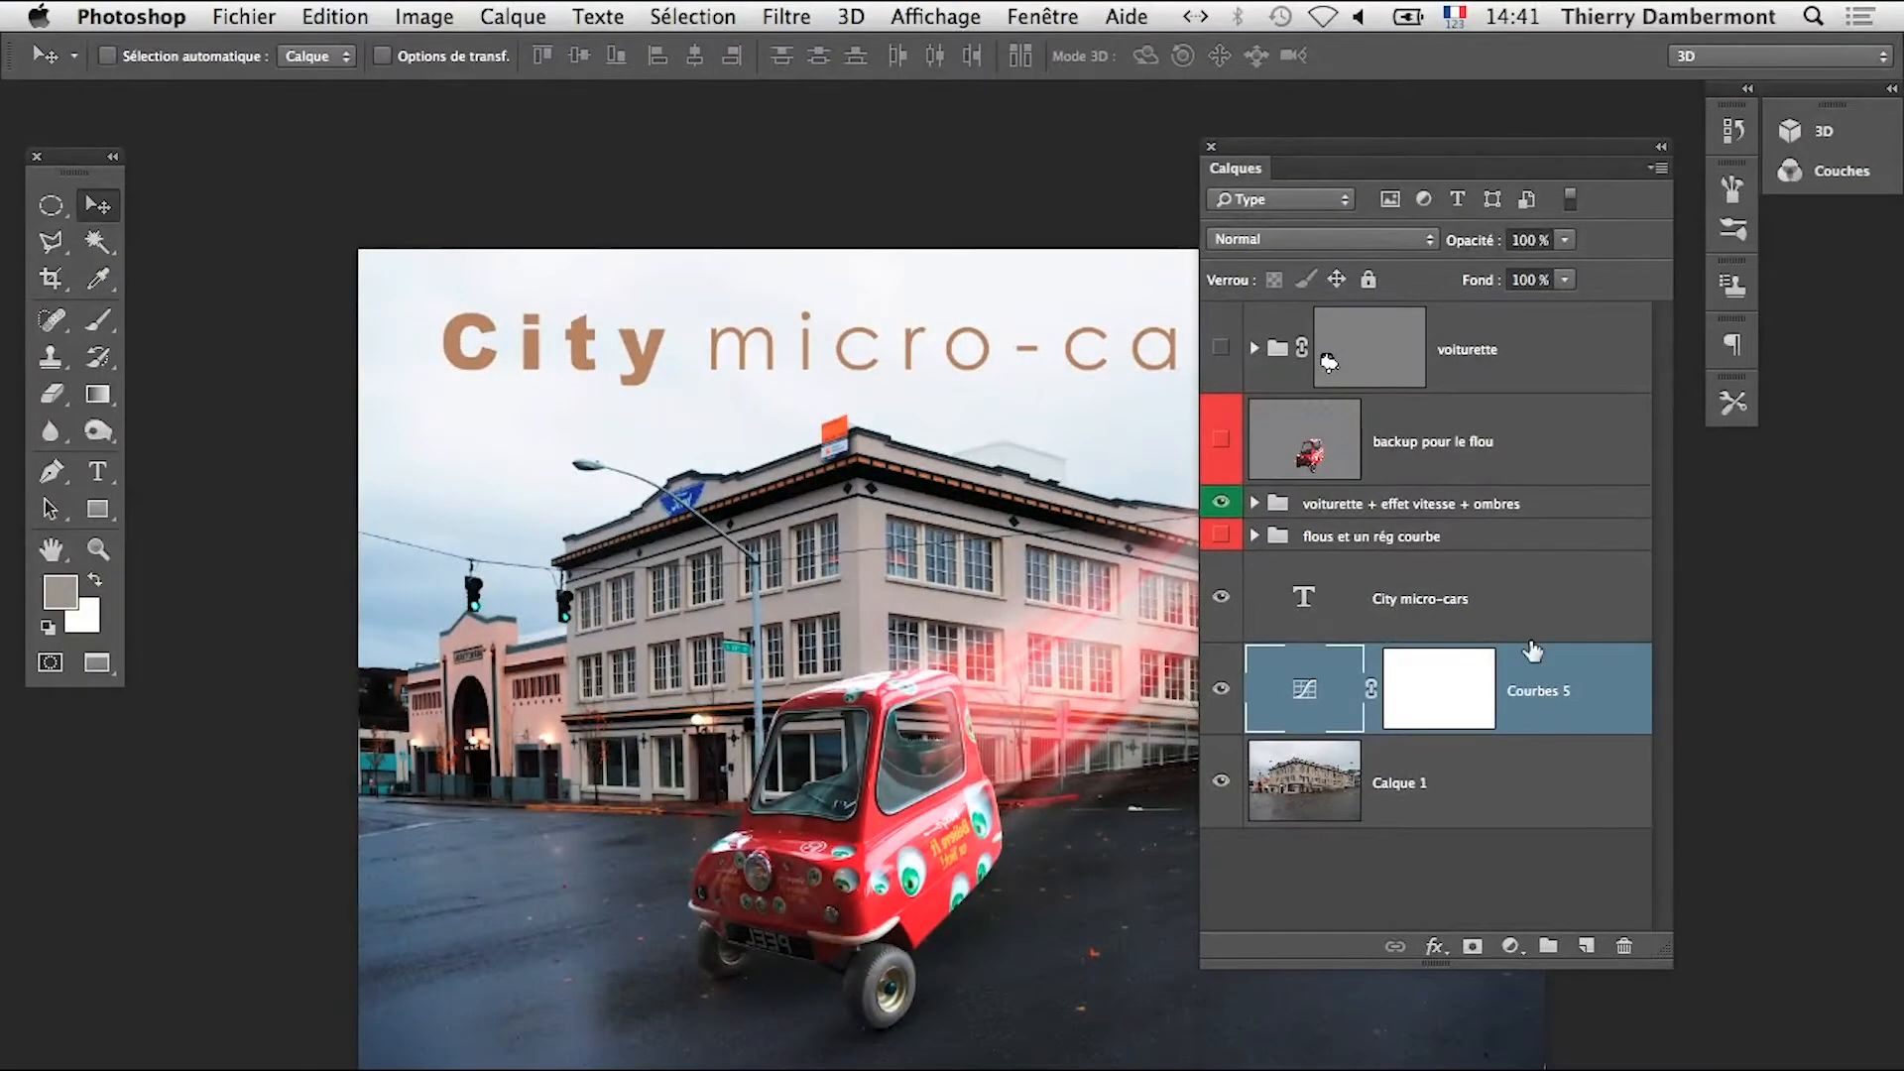
Add a Curves adjustment layer directly above the "voiturette + effet vitesse + ombres" group, keeping the default name, Normal mode and 100% opacity
drag(914, 493, 739, 479)
scroll(739, 479, down, 2)
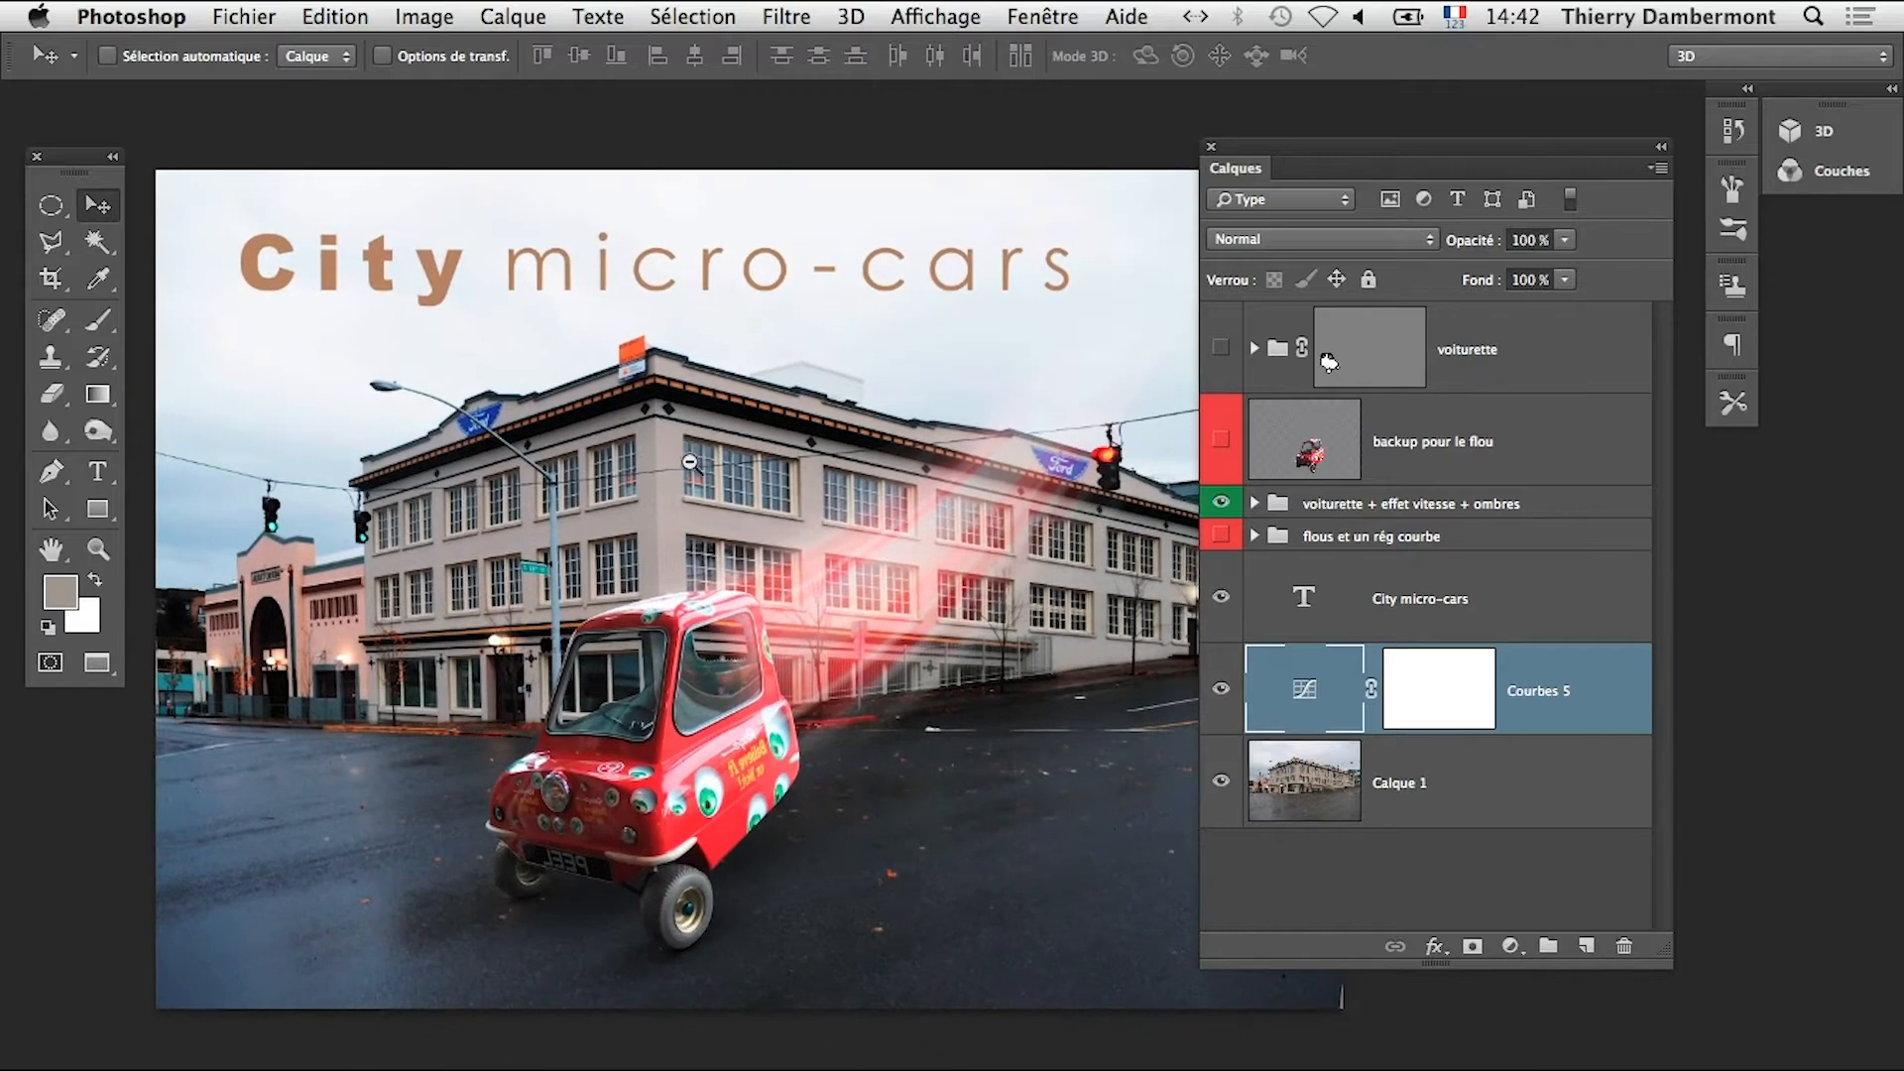
key(super+minus)
scroll(741, 548, down, 2)
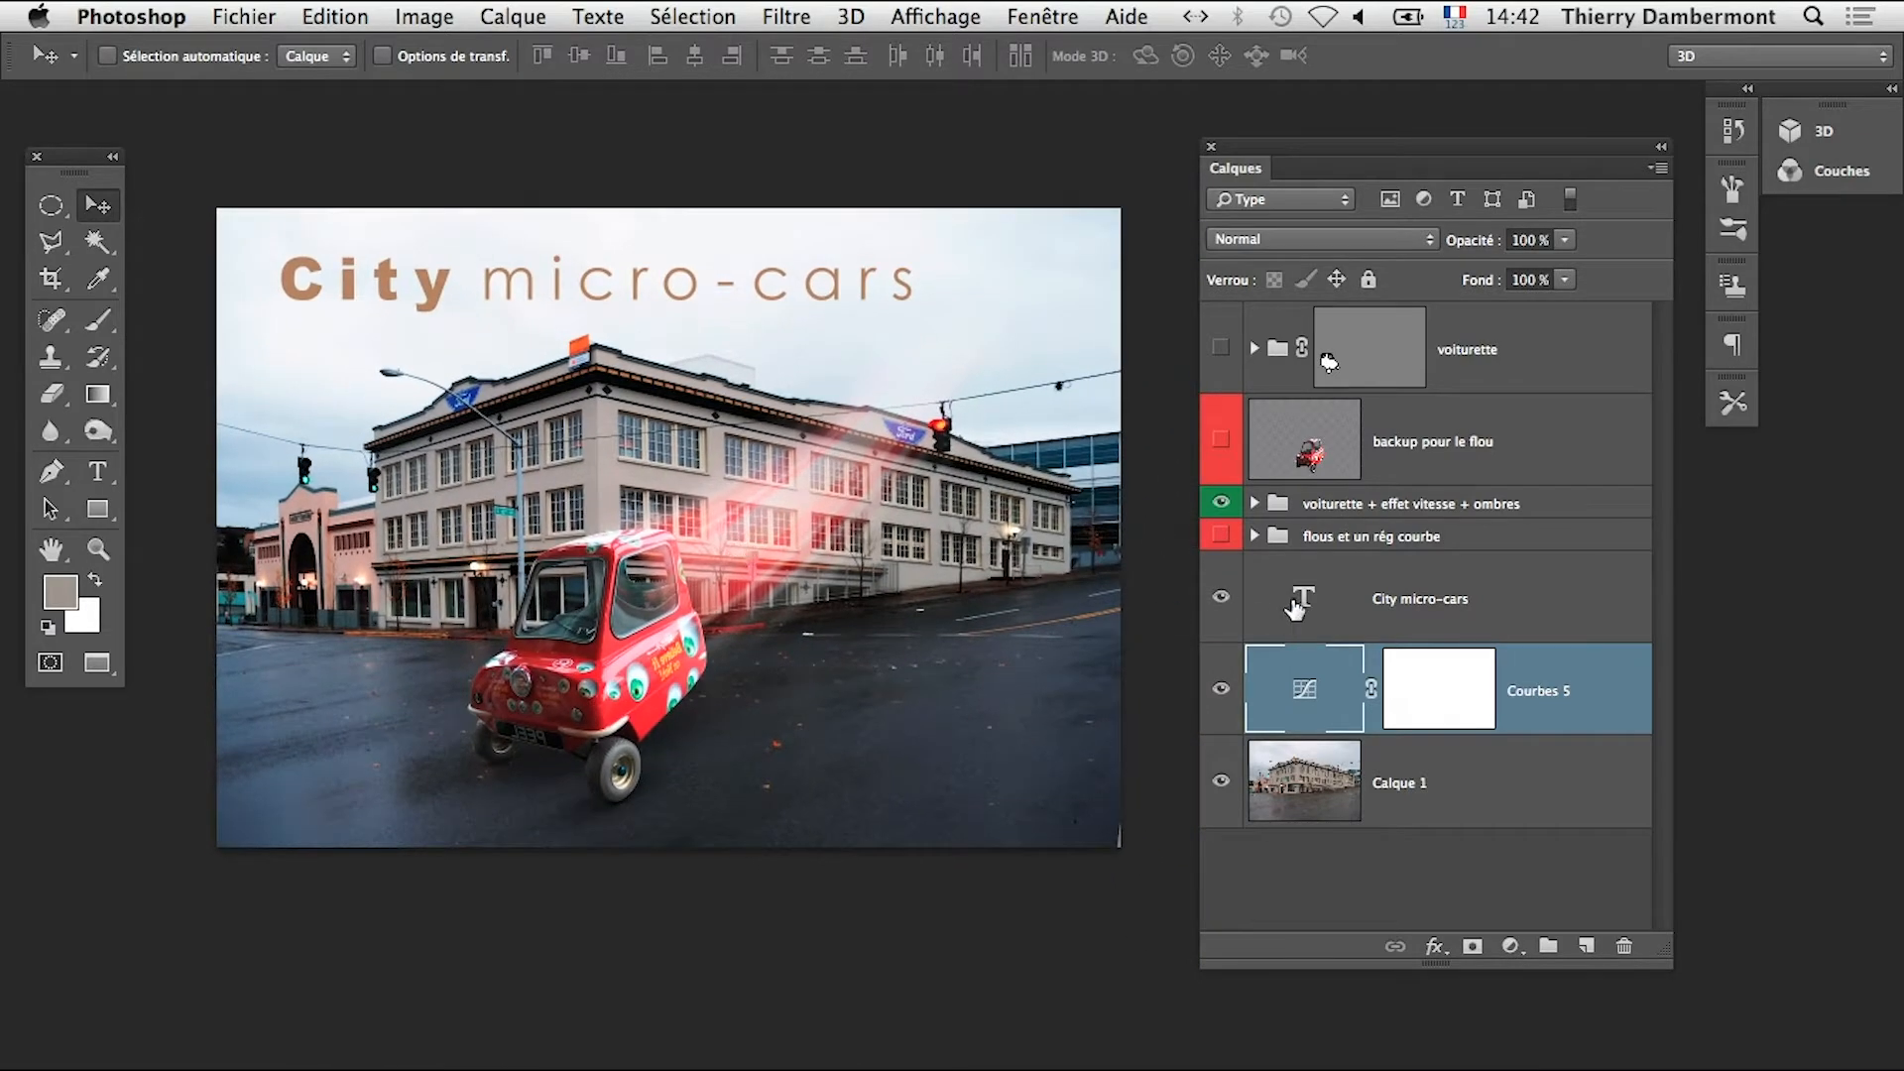
click(1344, 506)
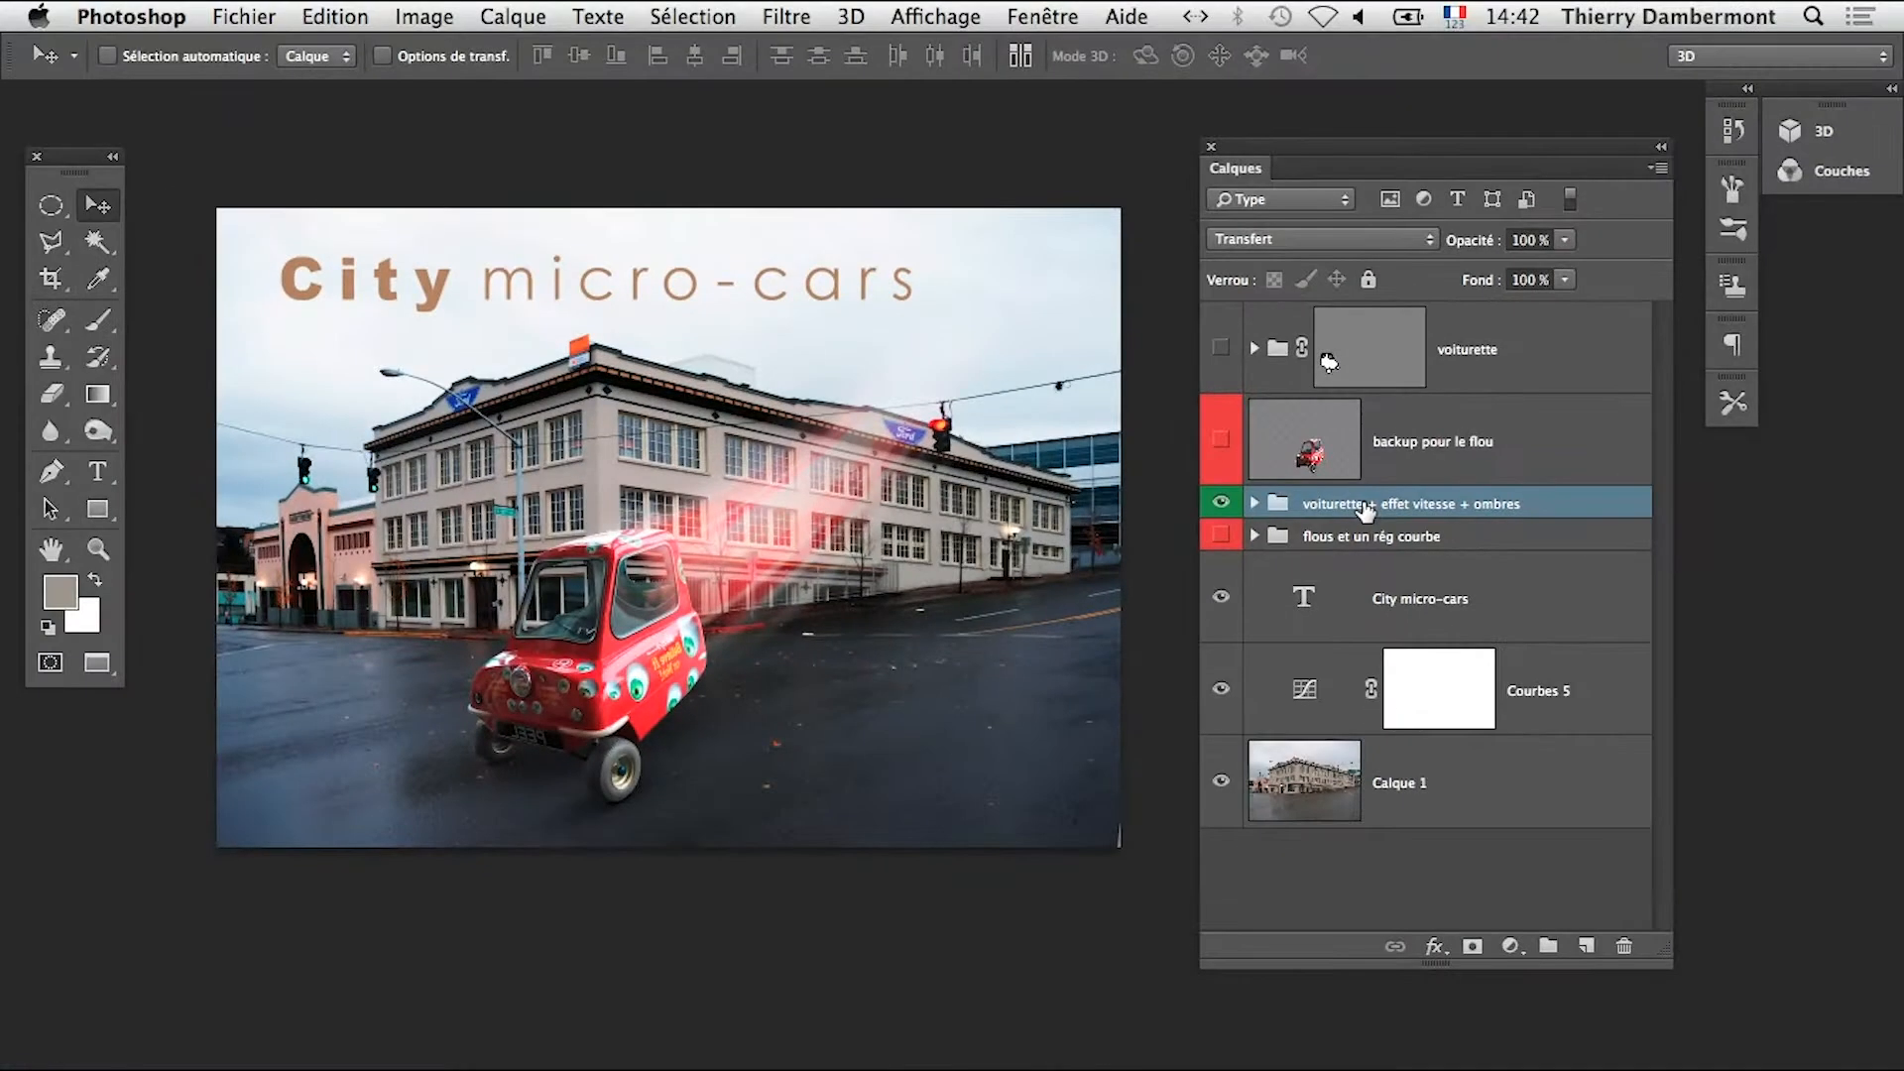
click(515, 16)
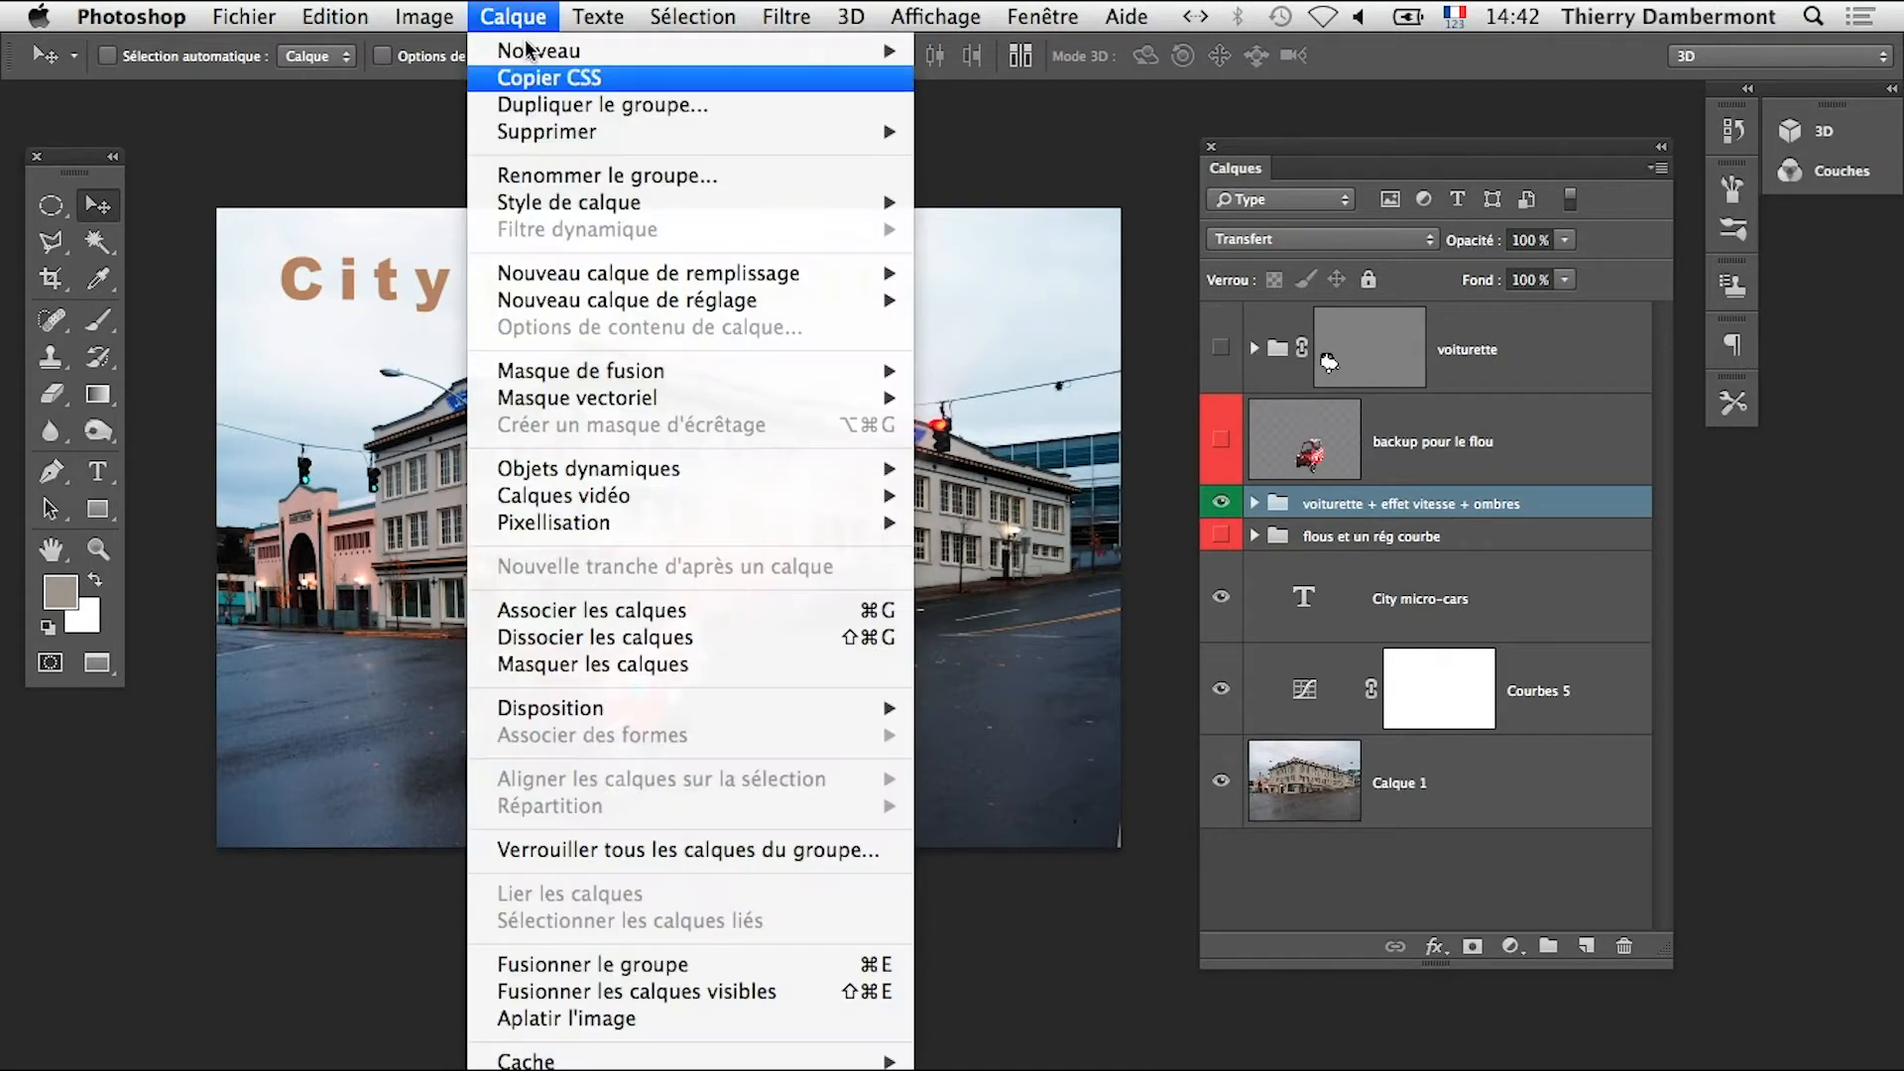
mouse_move(892, 301)
click(1042, 354)
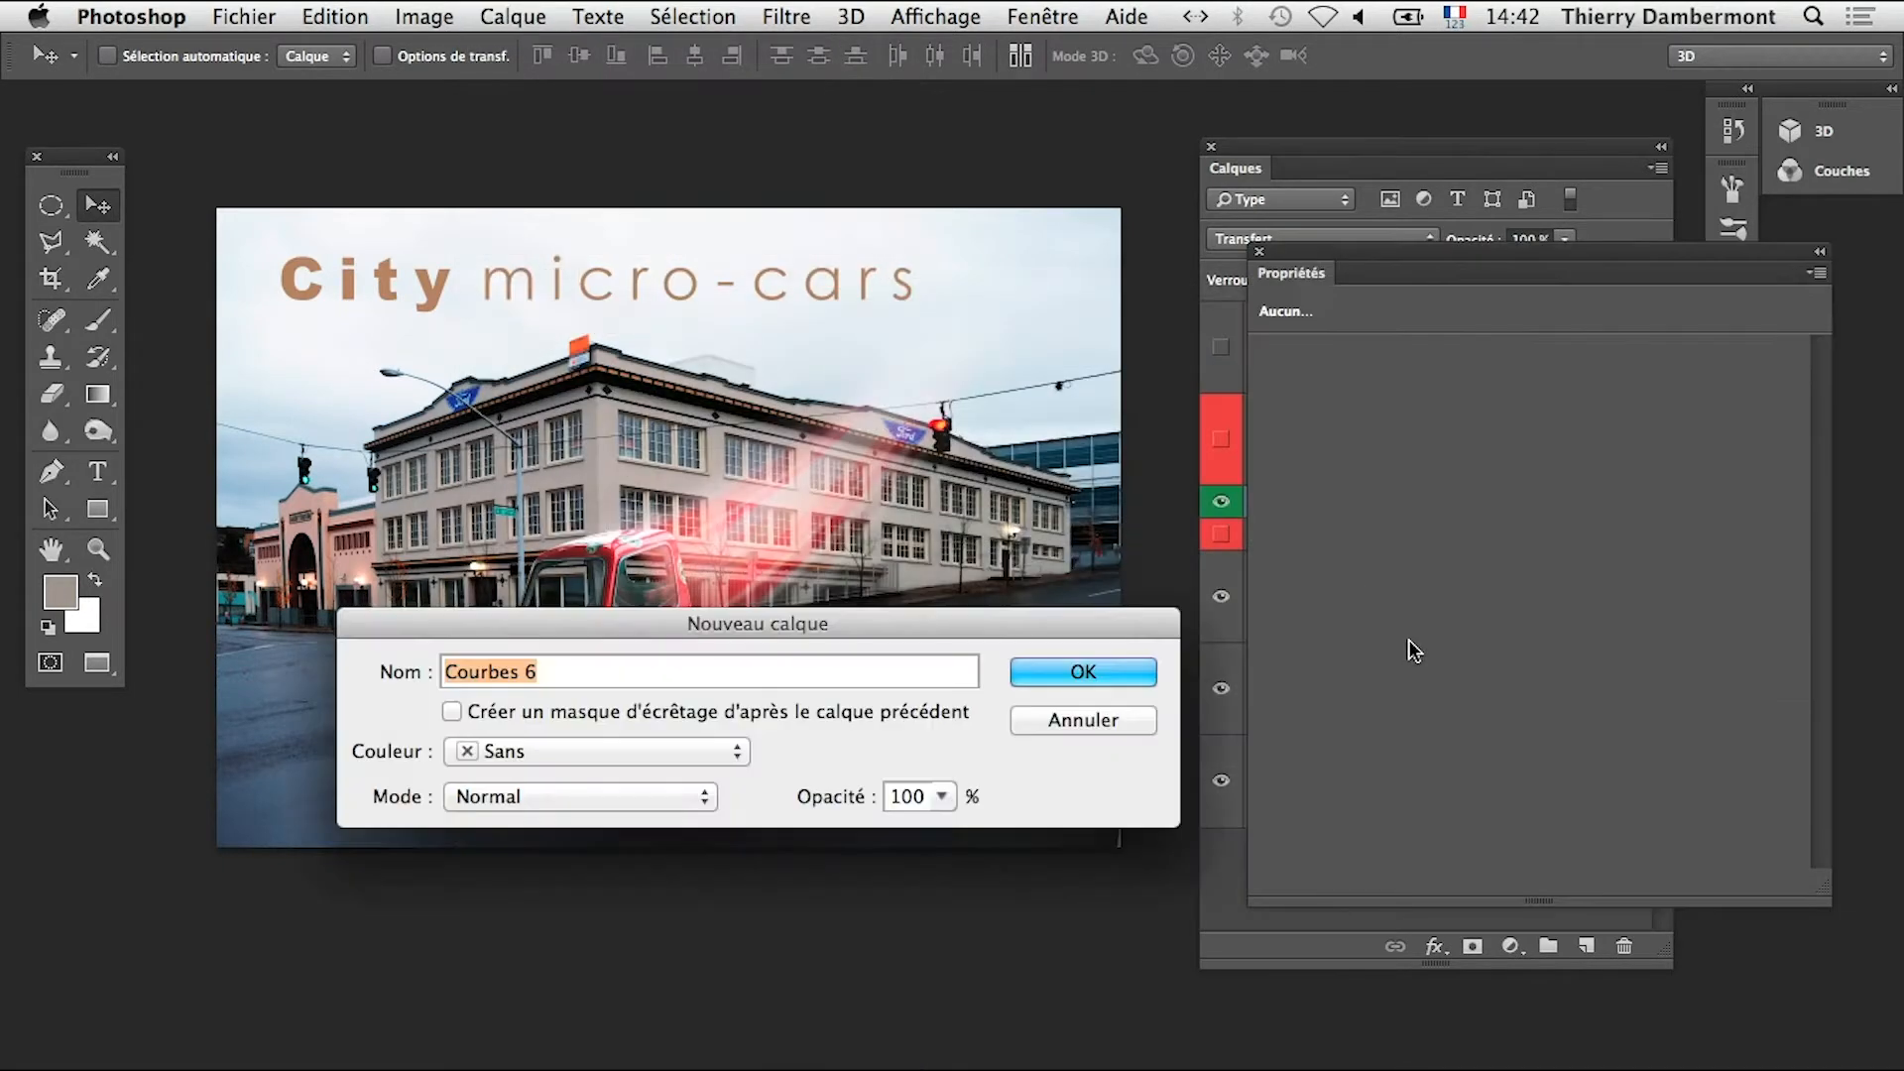
click(1078, 669)
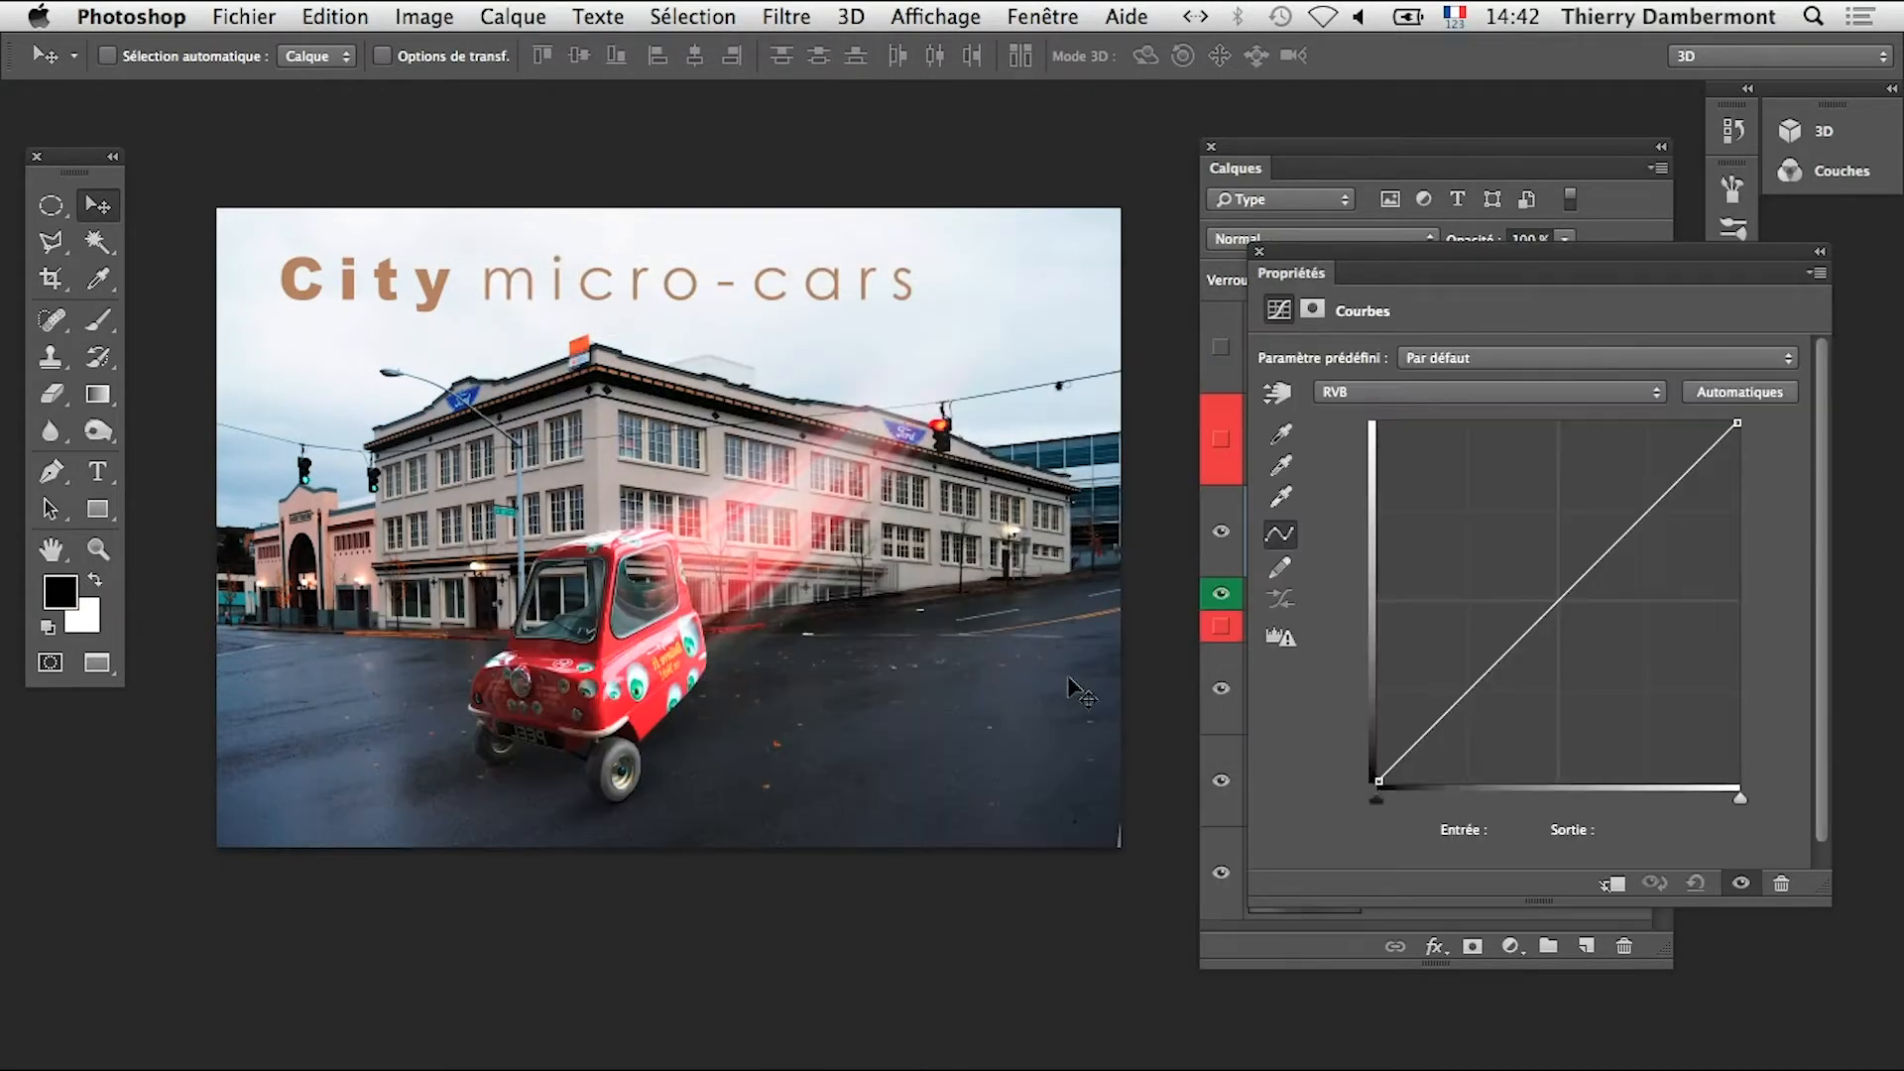
Add a midtone point to the Courbes 6 RVB curve and pull it well down to darken the image strongly
click(1573, 578)
scroll(654, 645, up, 5)
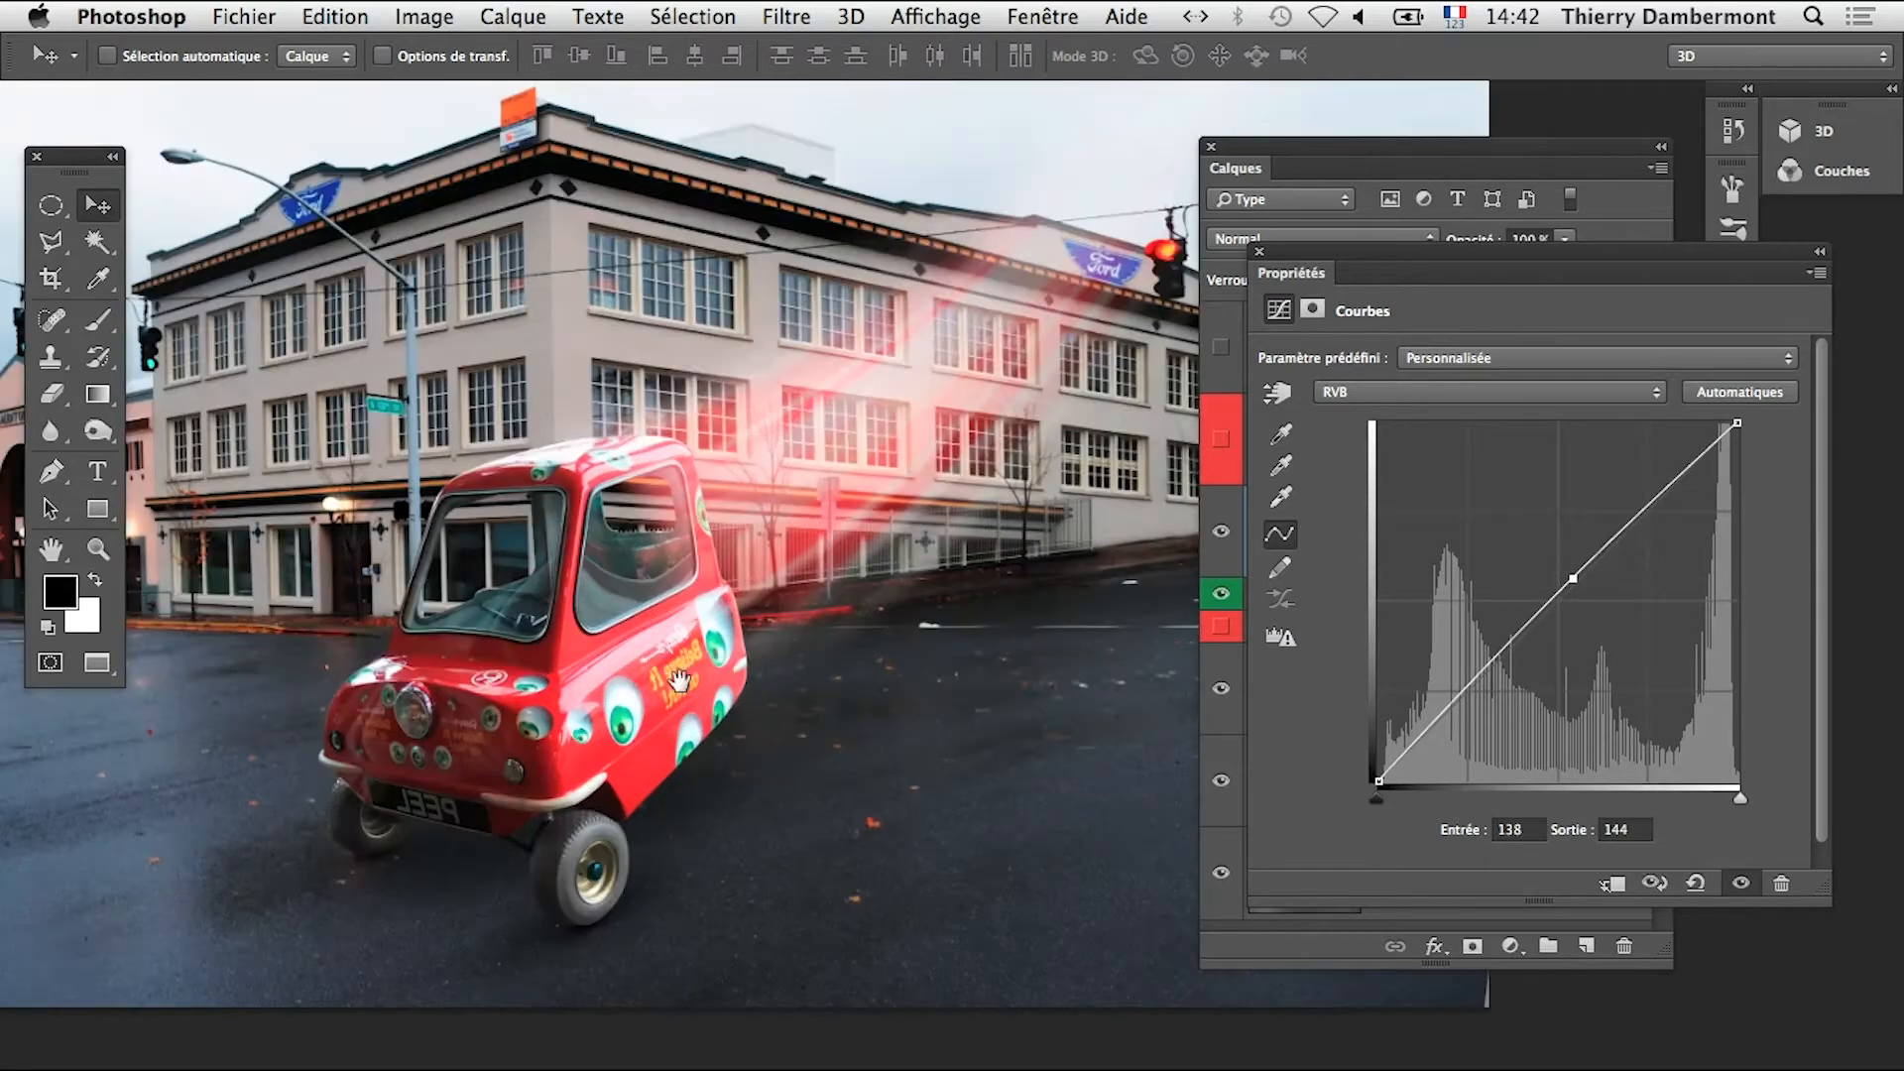
drag(658, 655, 915, 699)
drag(1547, 587, 1605, 660)
Clip Courbes 6 to the "voiturette + effet vitesse + ombres" group and move its curve point to input 175, output 99
drag(1515, 258, 394, 569)
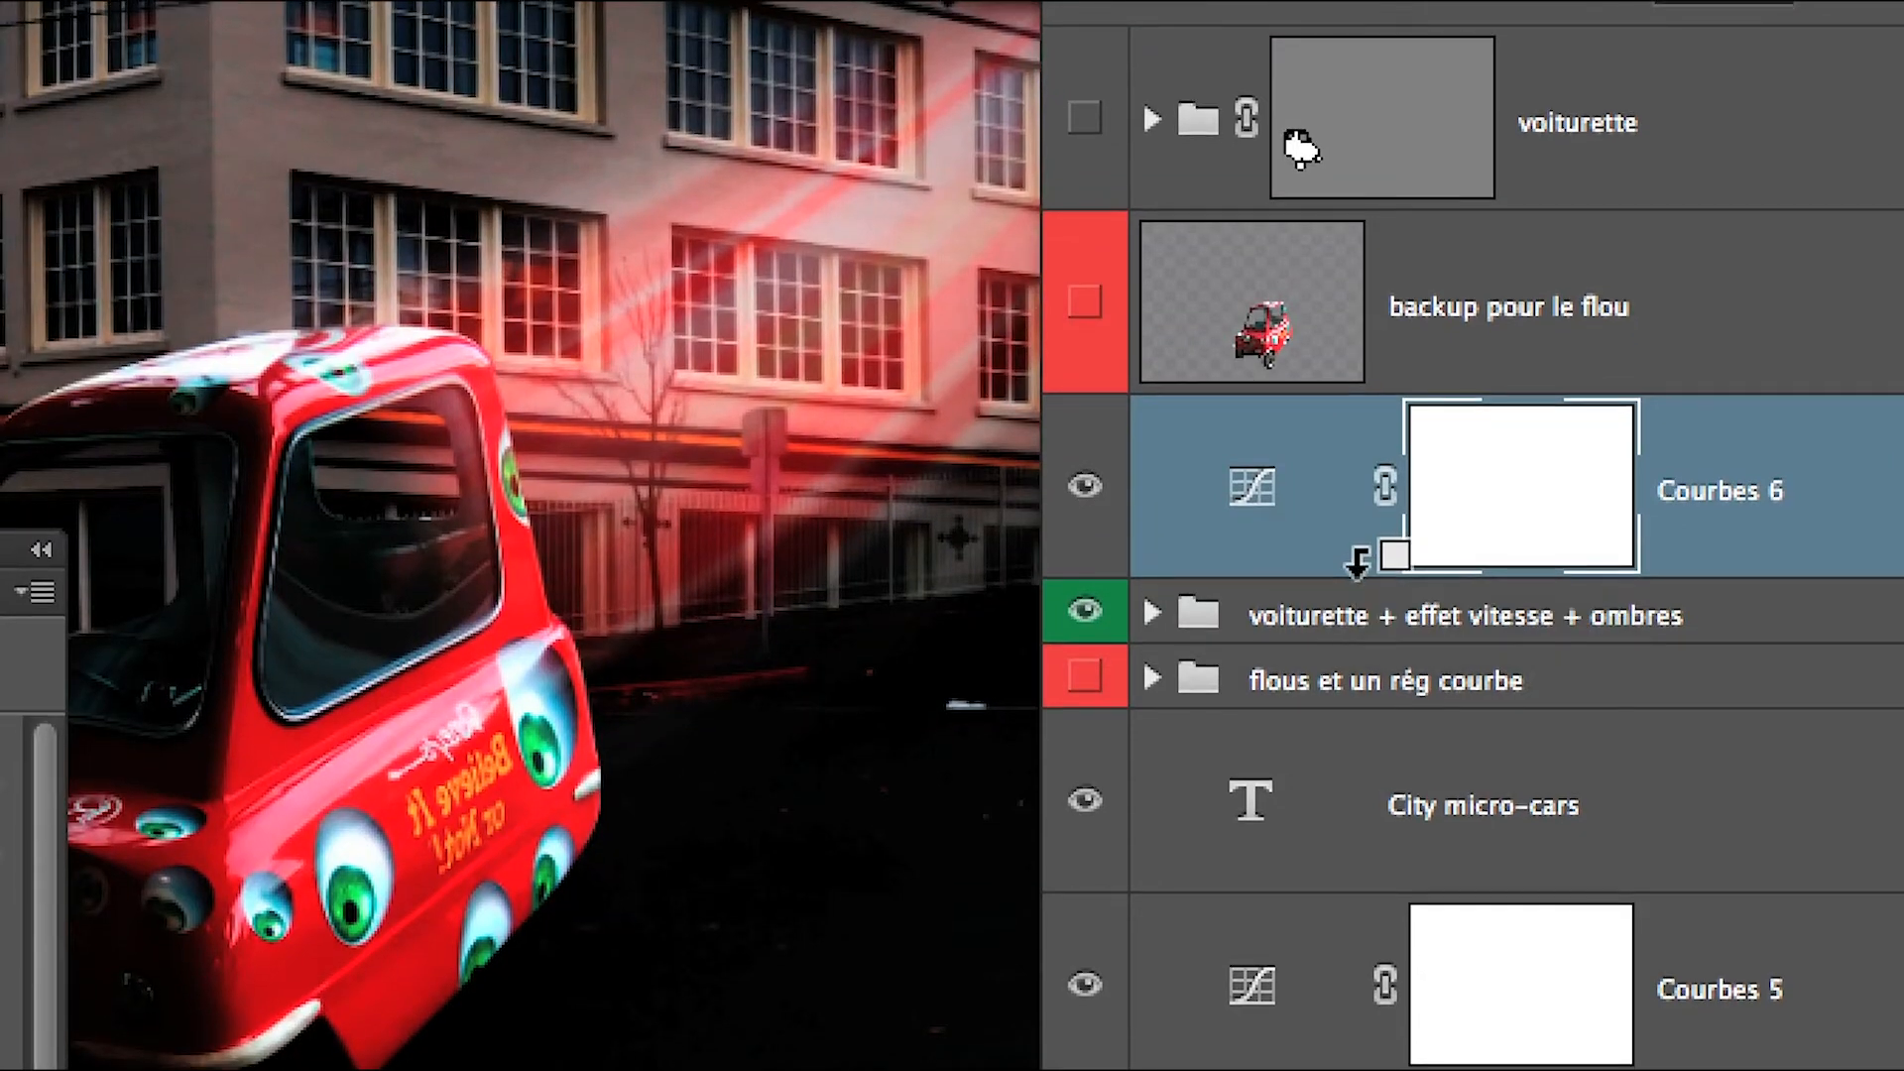
alt+click(1357, 563)
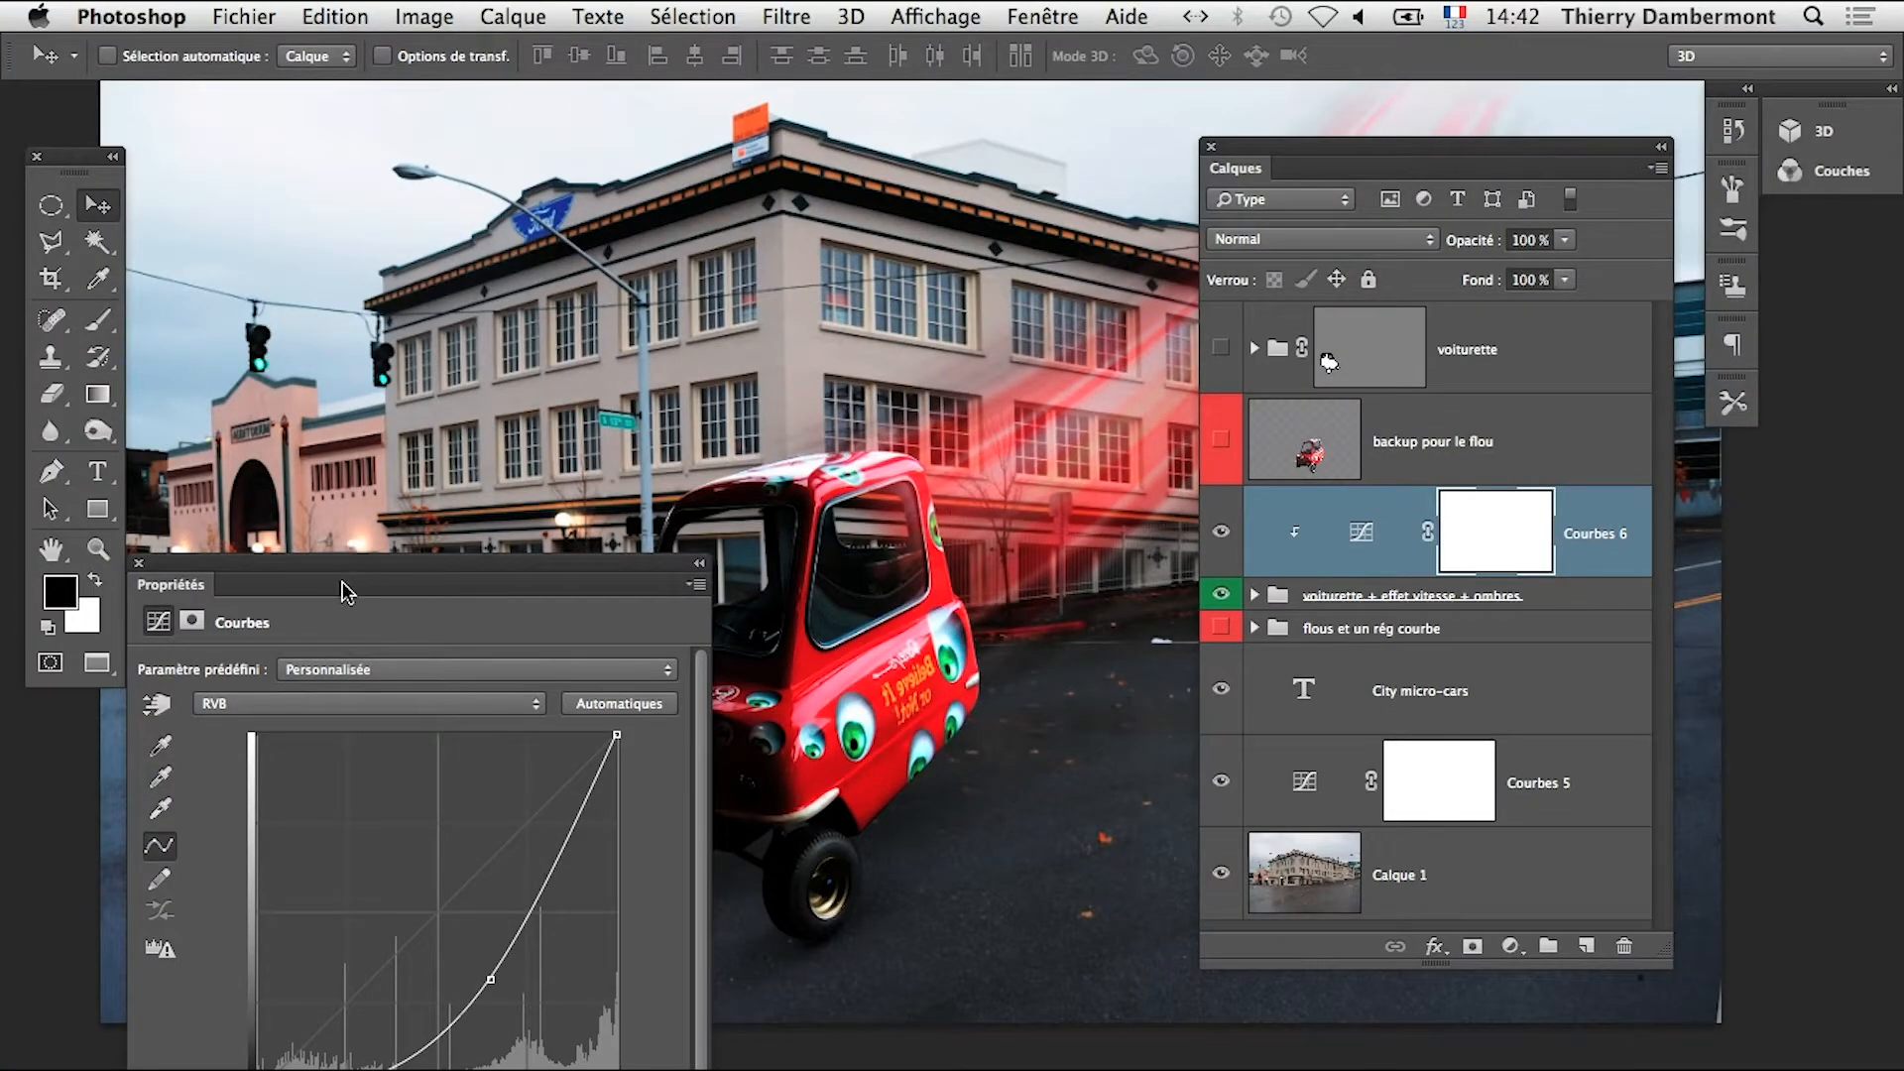
drag(345, 592, 1183, 221)
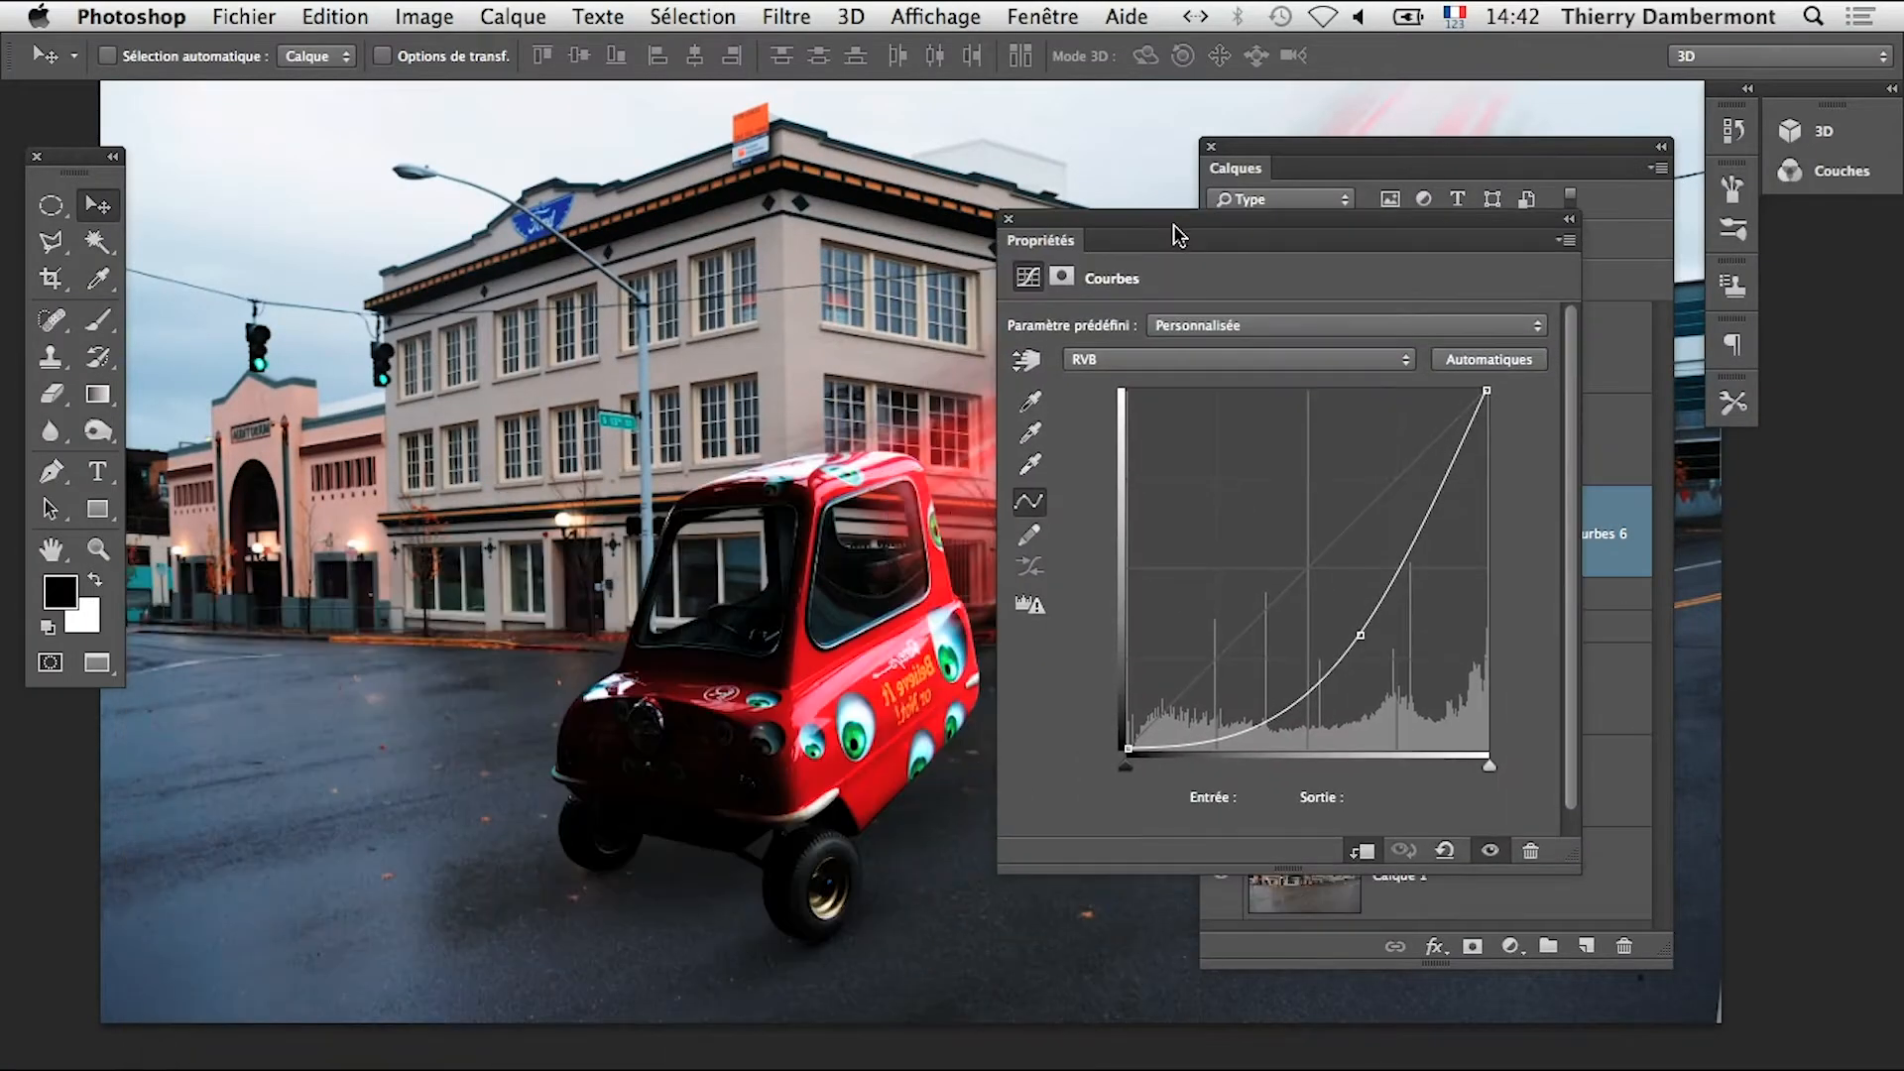
mouse_move(1369, 632)
mouse_down()
mouse_move(1332, 517)
mouse_move(1375, 608)
mouse_up()
drag(782, 701, 641, 683)
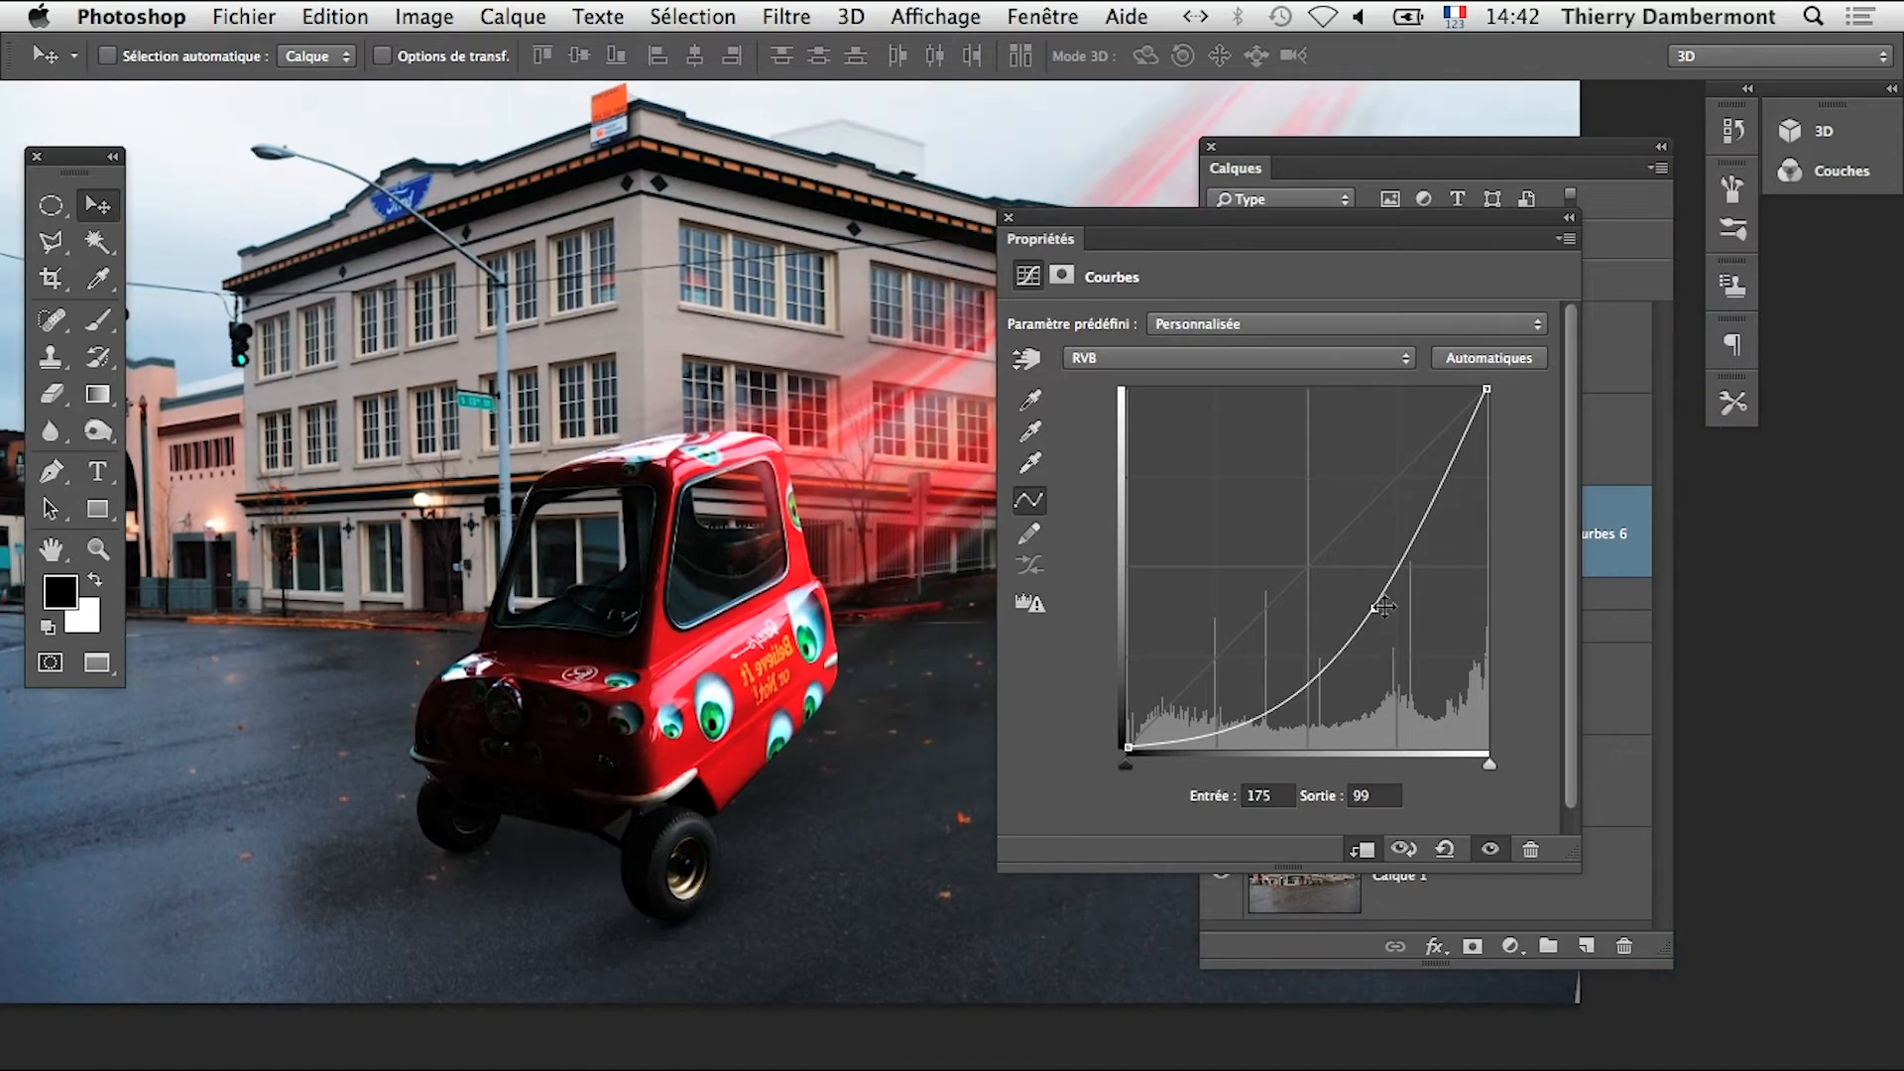
Reshape the Courbes 6 RVB curve with two points: input 179, output 169, and input 66, output 76
drag(1384, 607, 1321, 494)
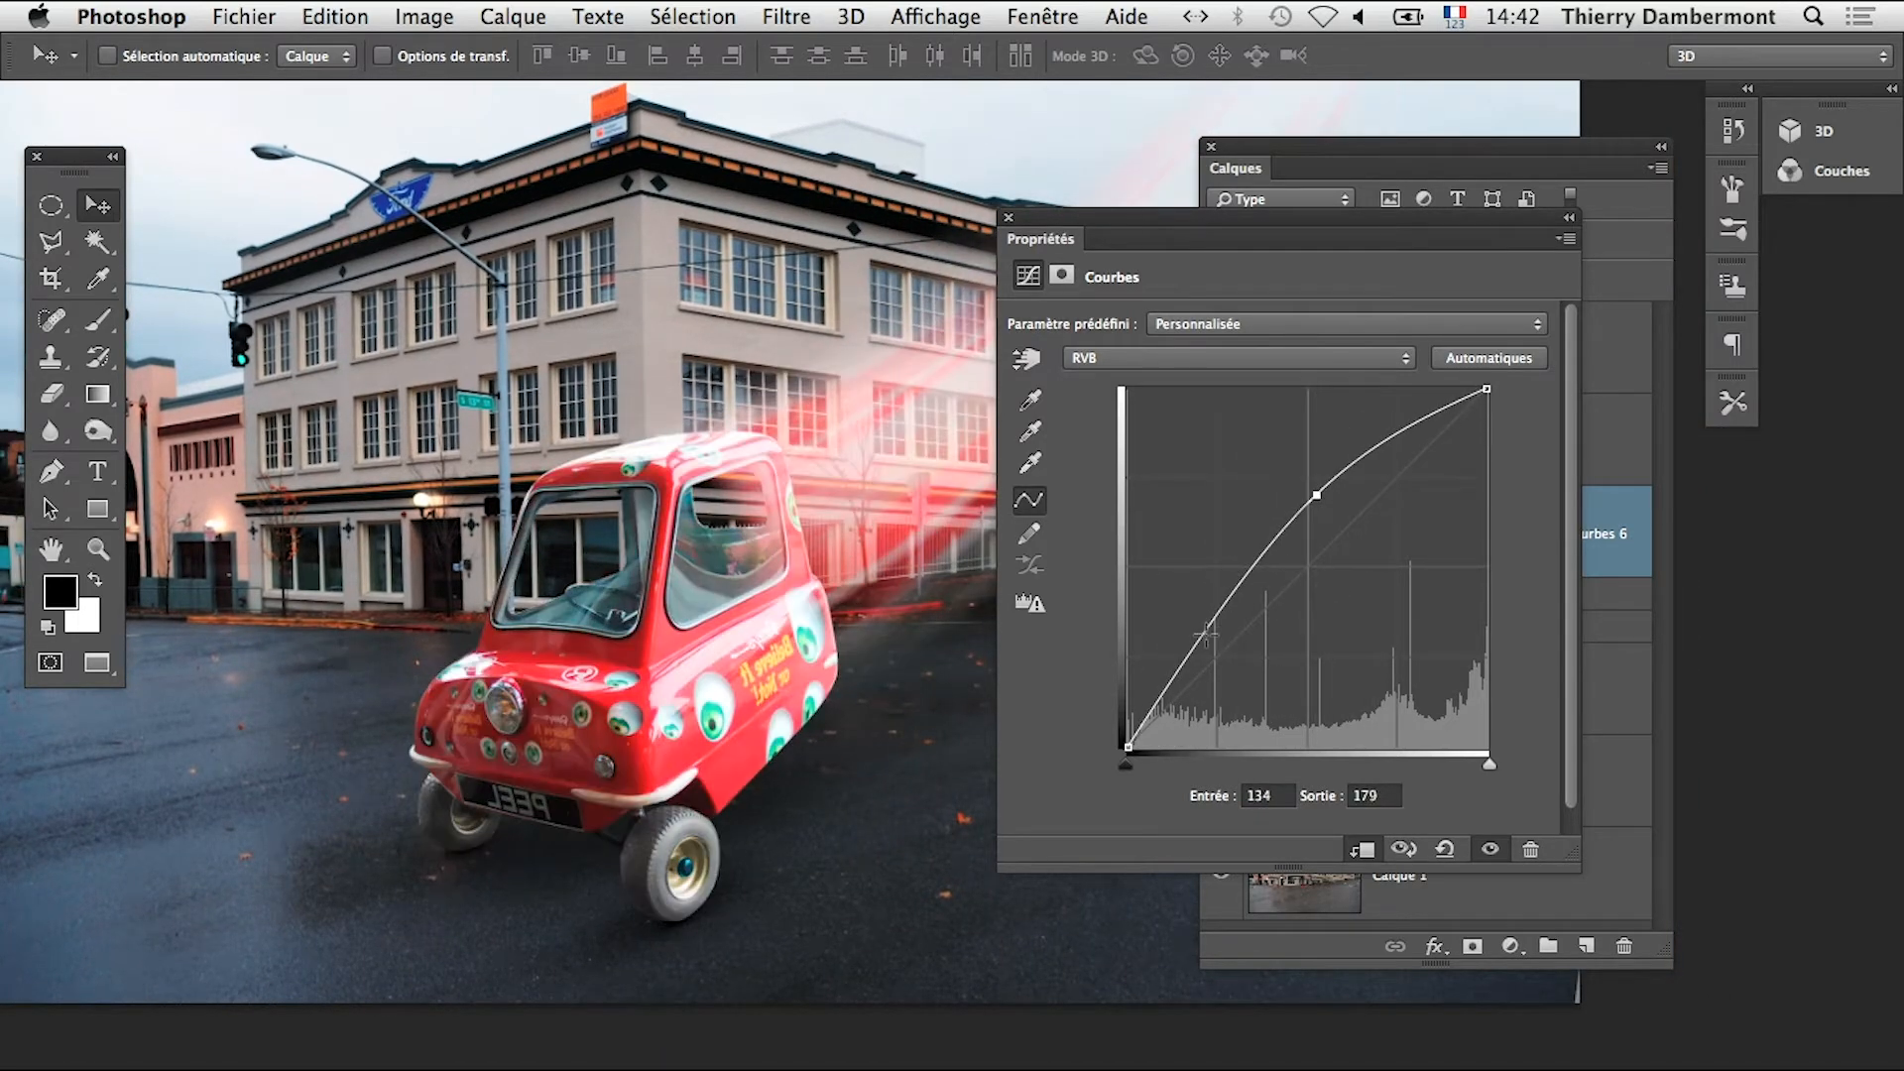
mouse_move(1208, 636)
mouse_down()
mouse_move(1227, 660)
mouse_move(1198, 627)
mouse_up()
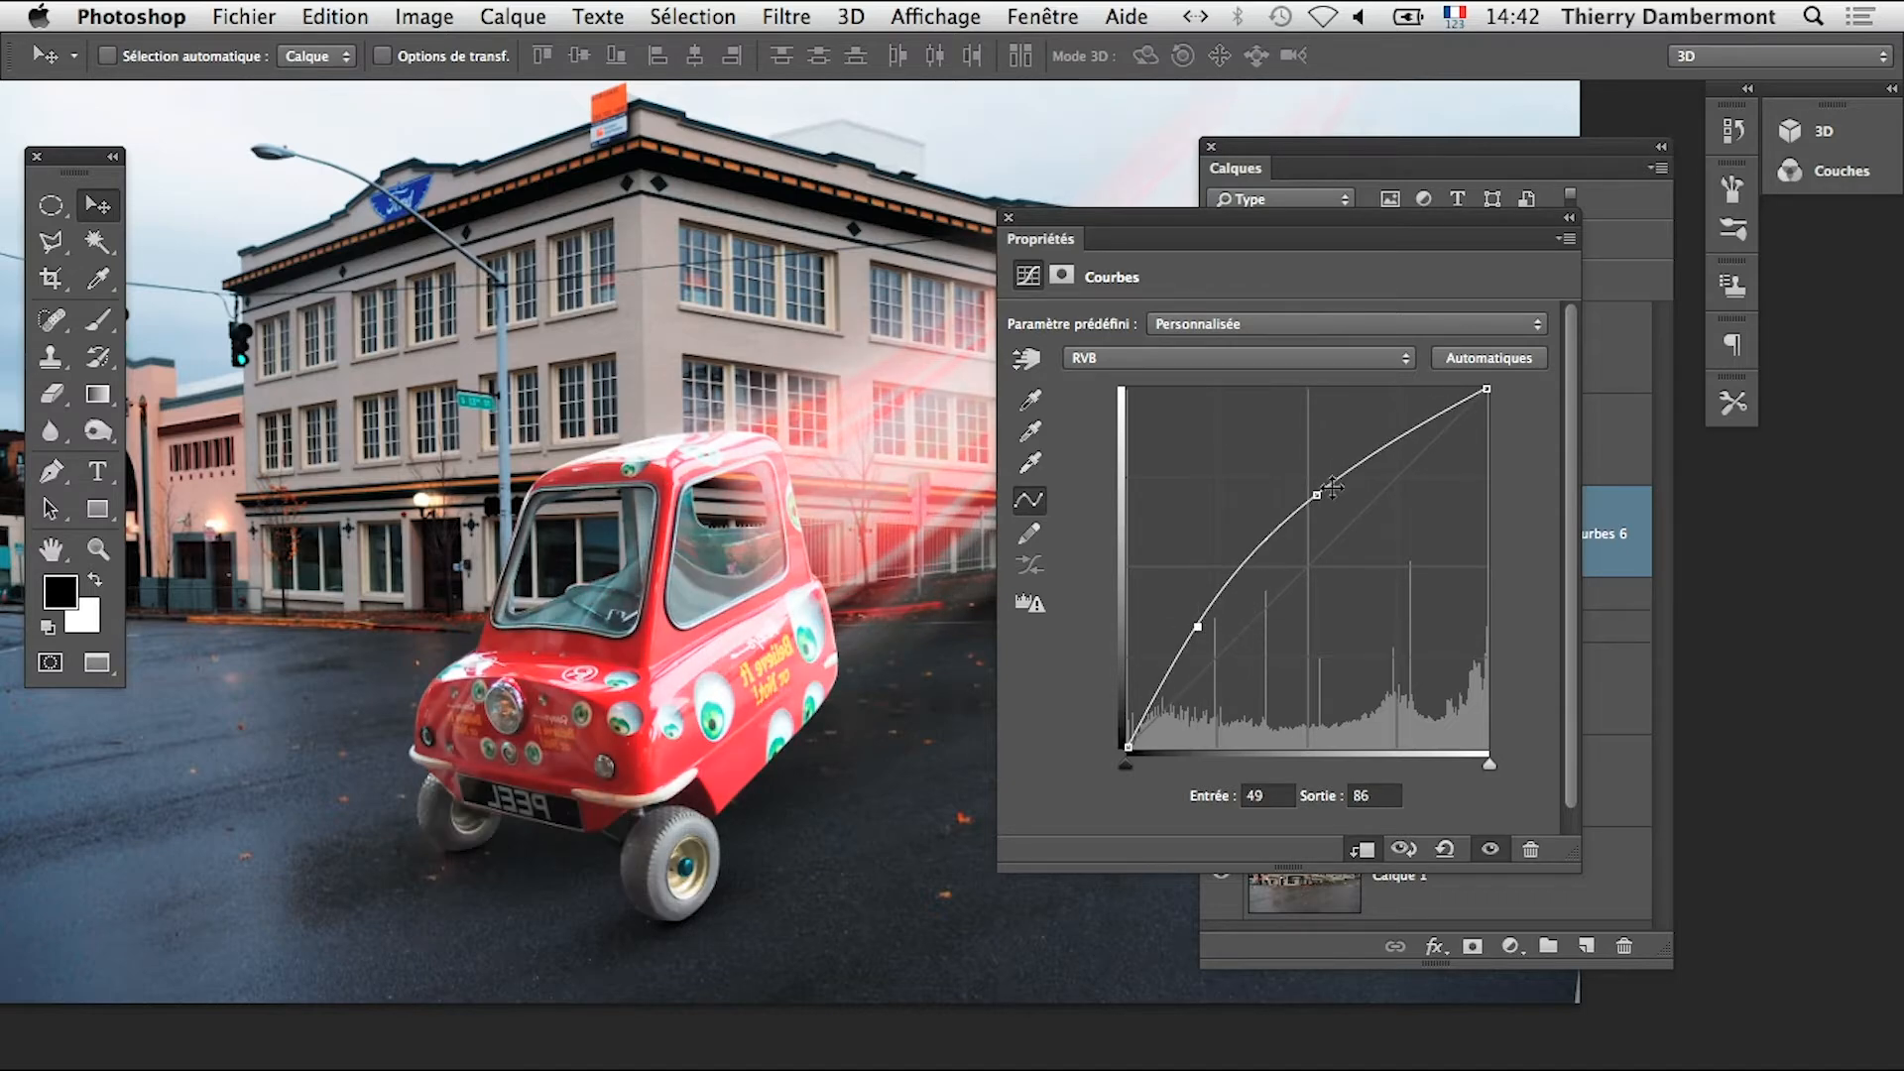
drag(1331, 487, 1381, 508)
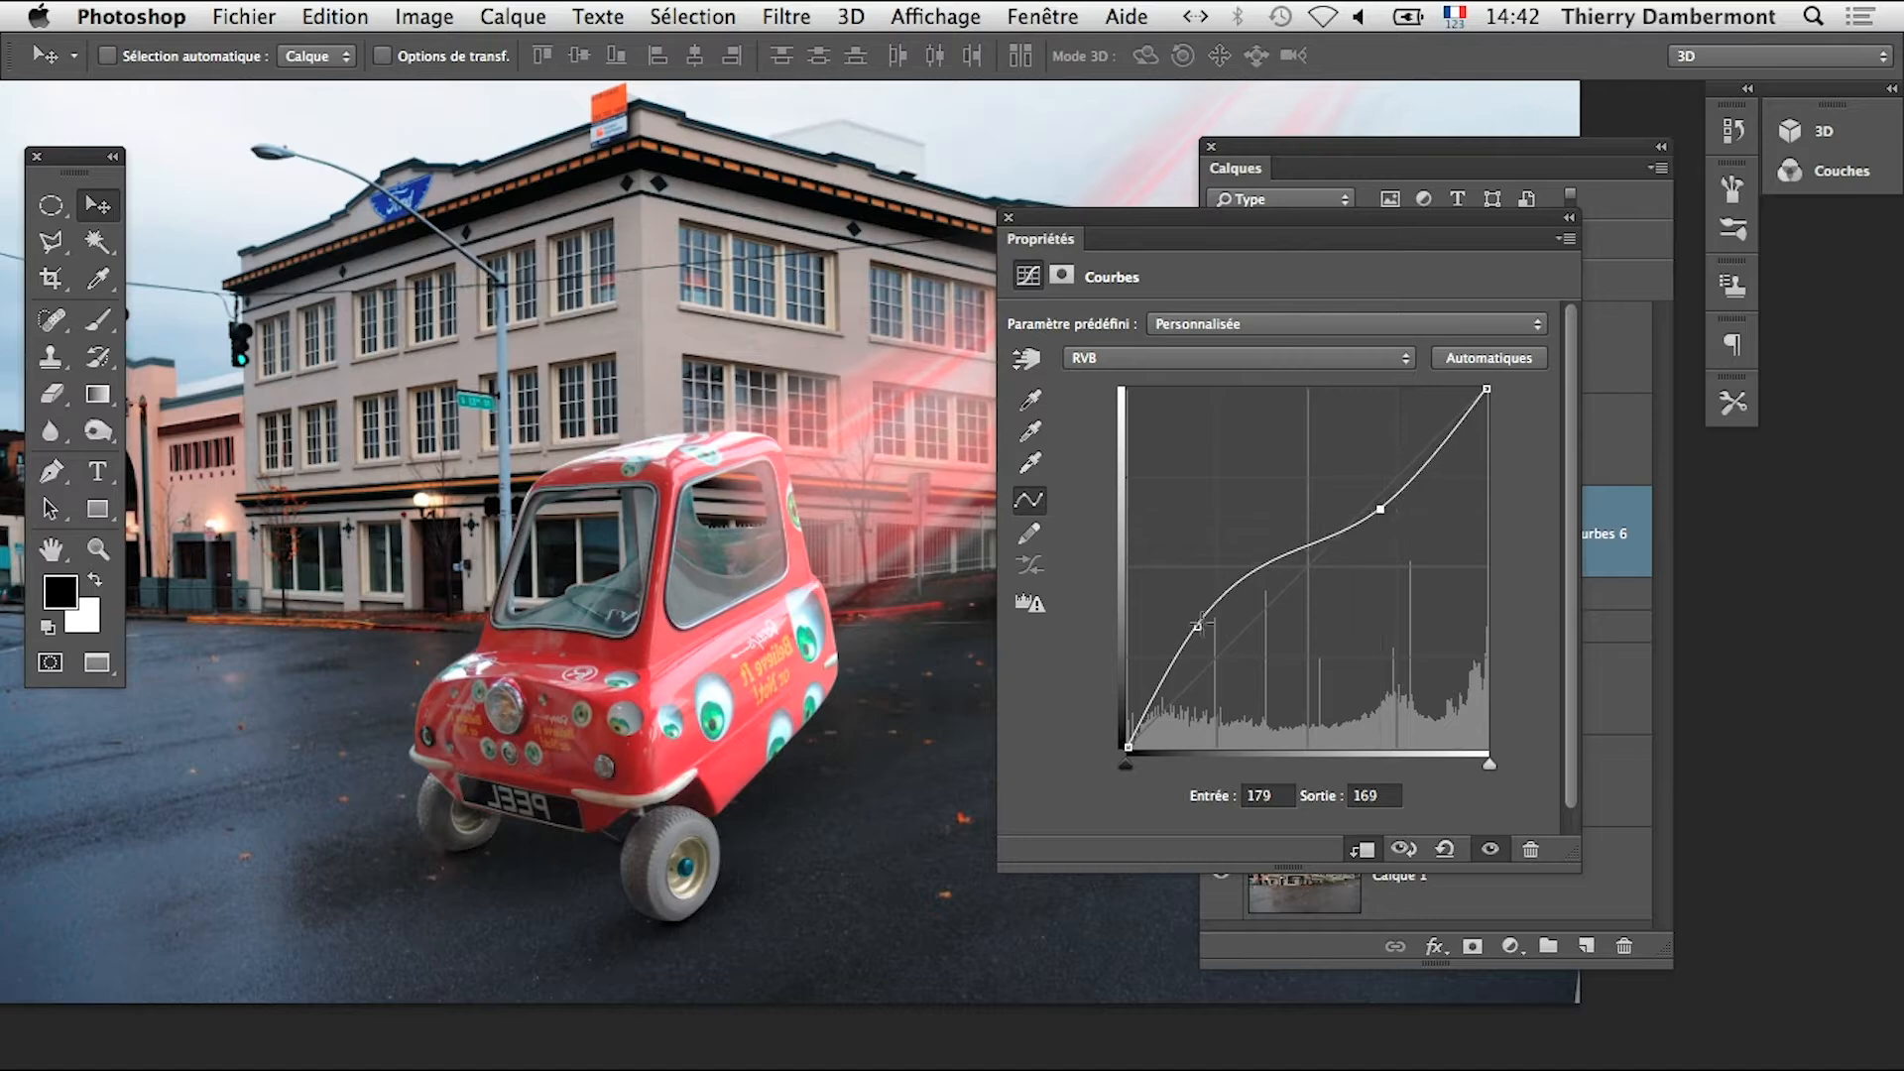
drag(1198, 627, 1221, 641)
Fit the whole composition in view, move the curve properties aside, and enlarge the layer list
alt+click(972, 763)
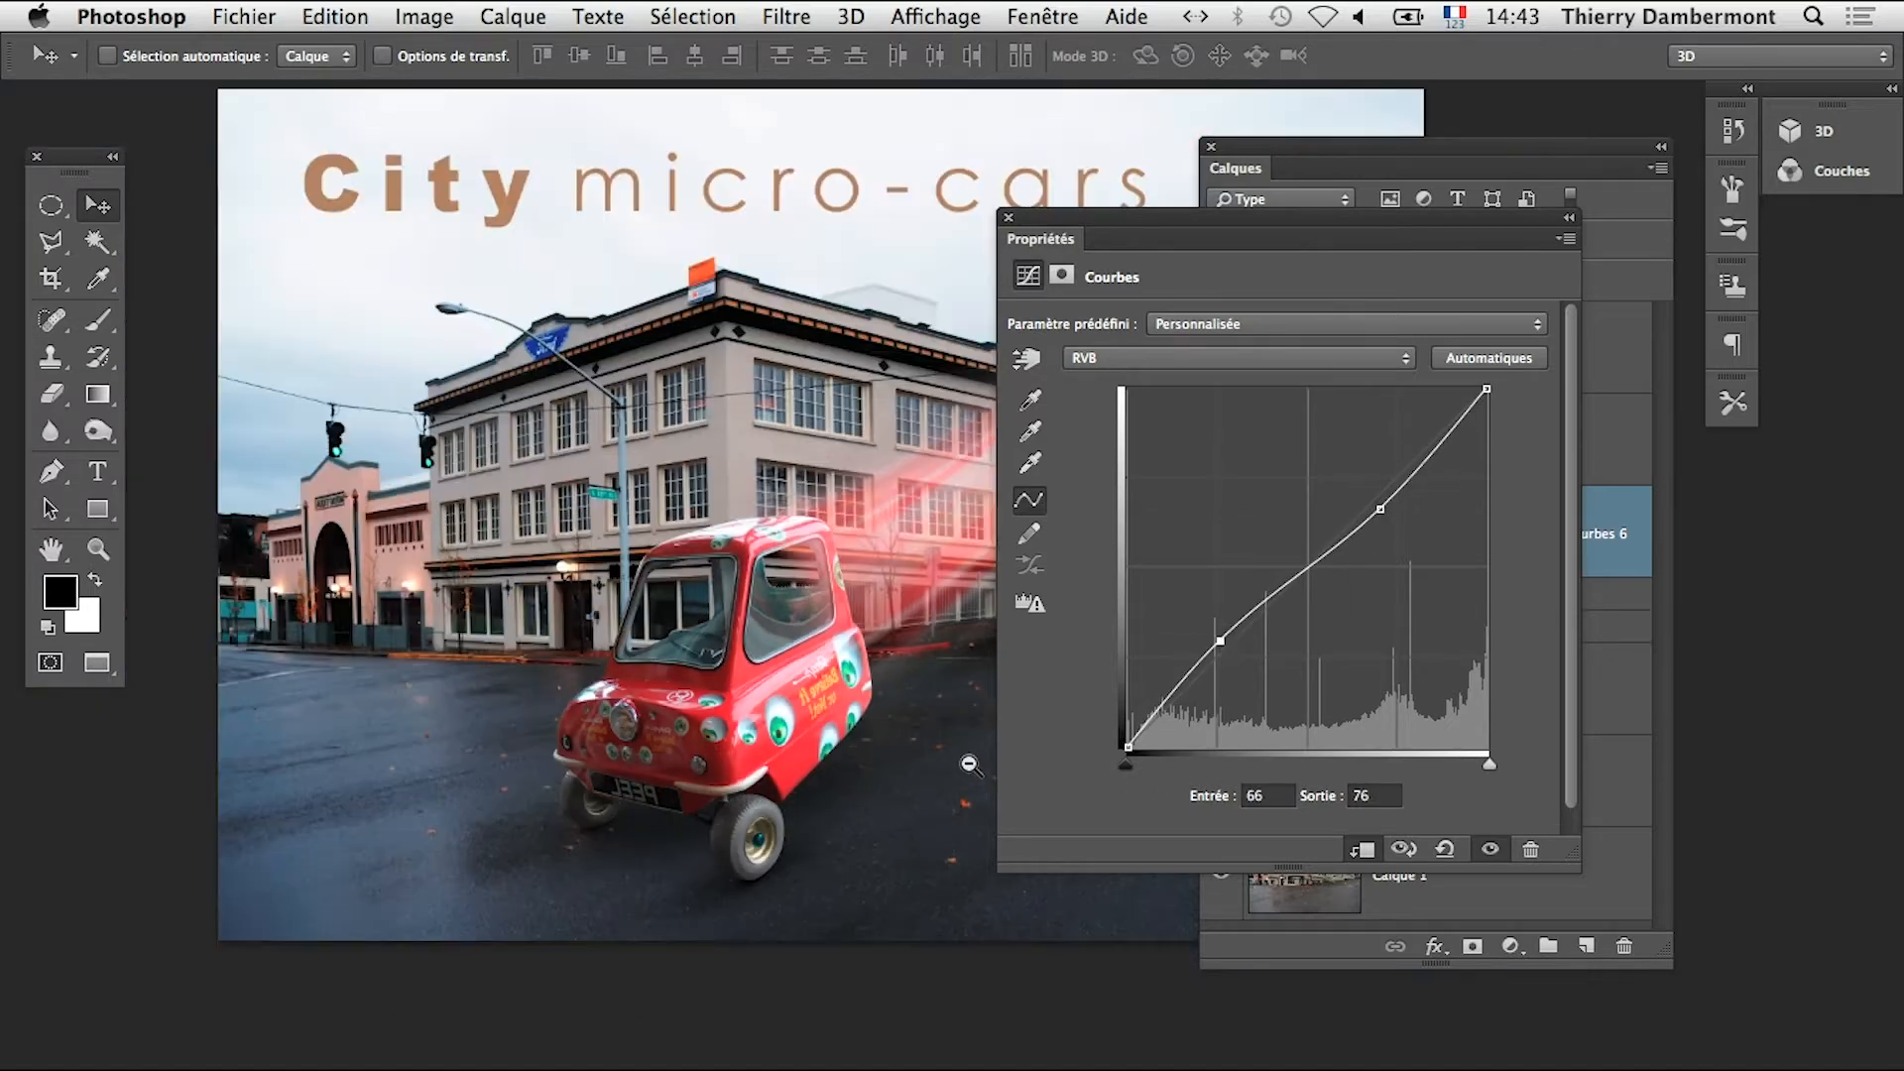
drag(859, 735, 711, 722)
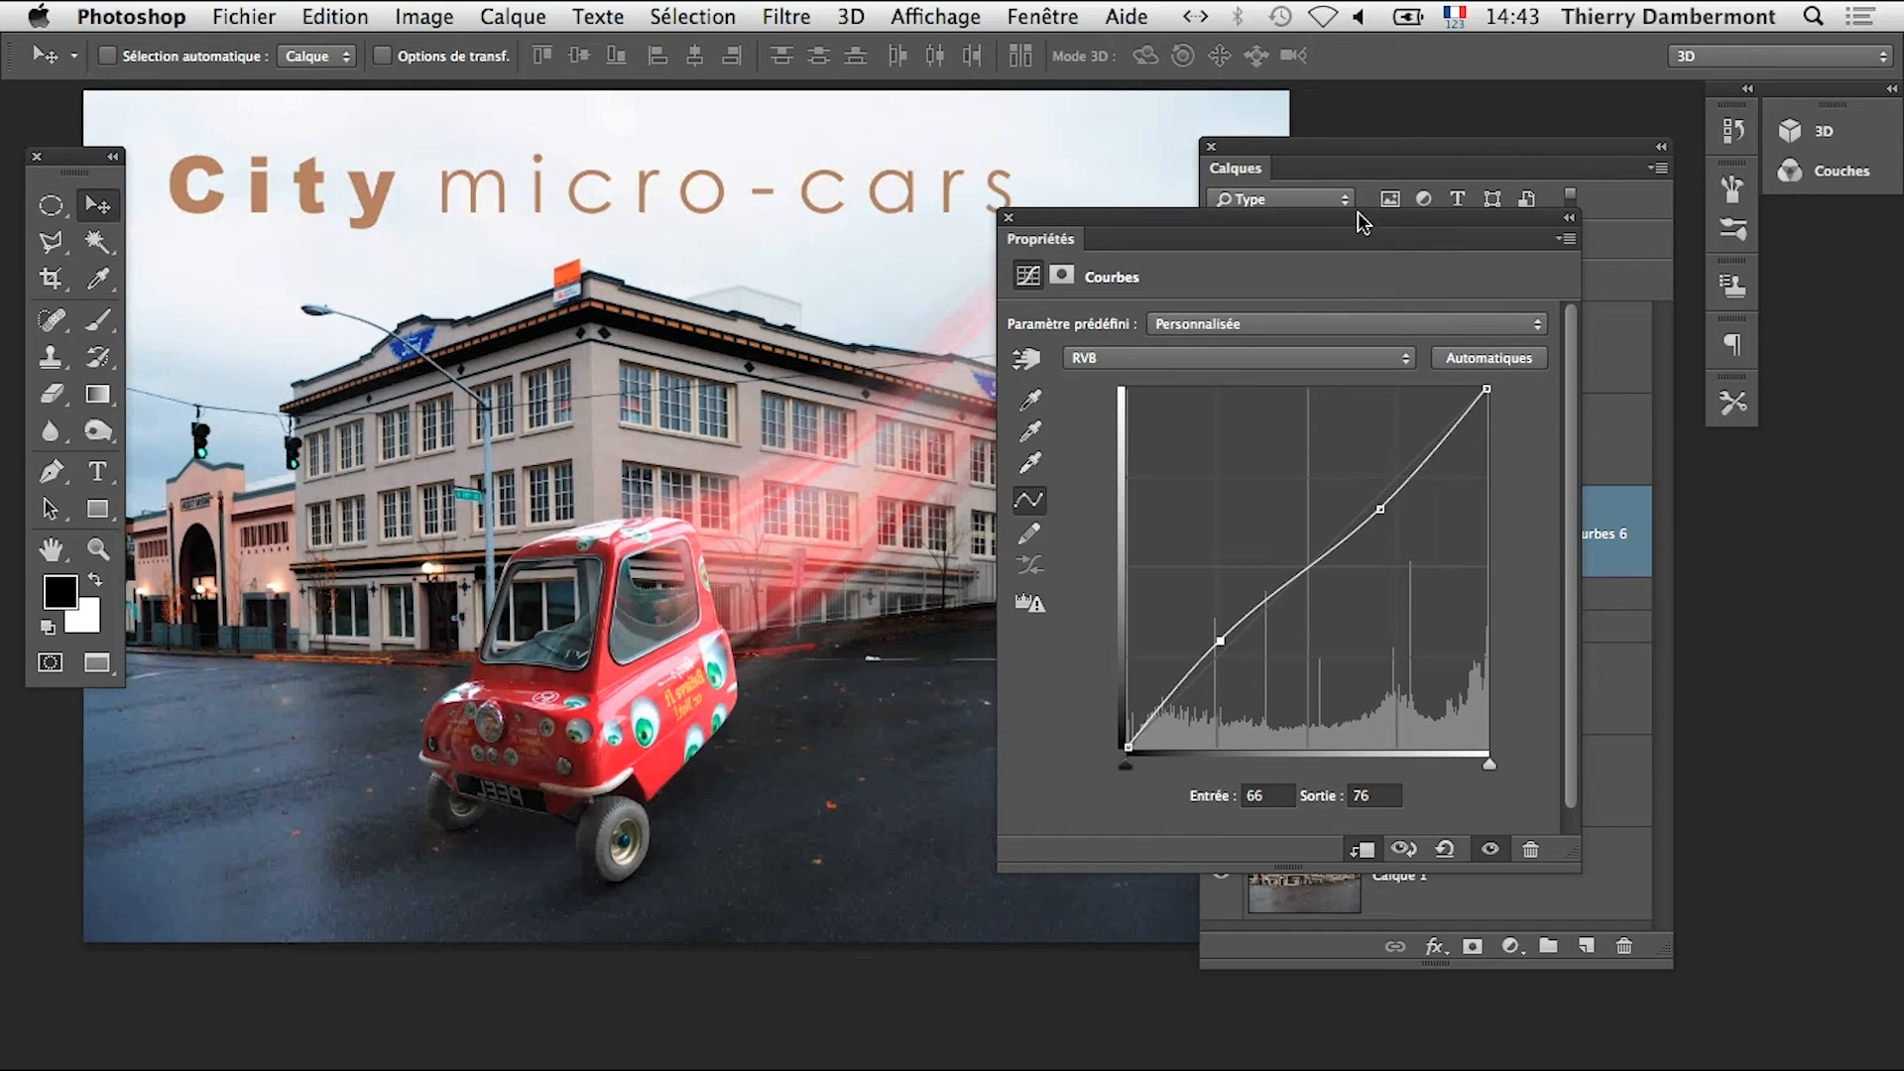
drag(1359, 220, 940, 801)
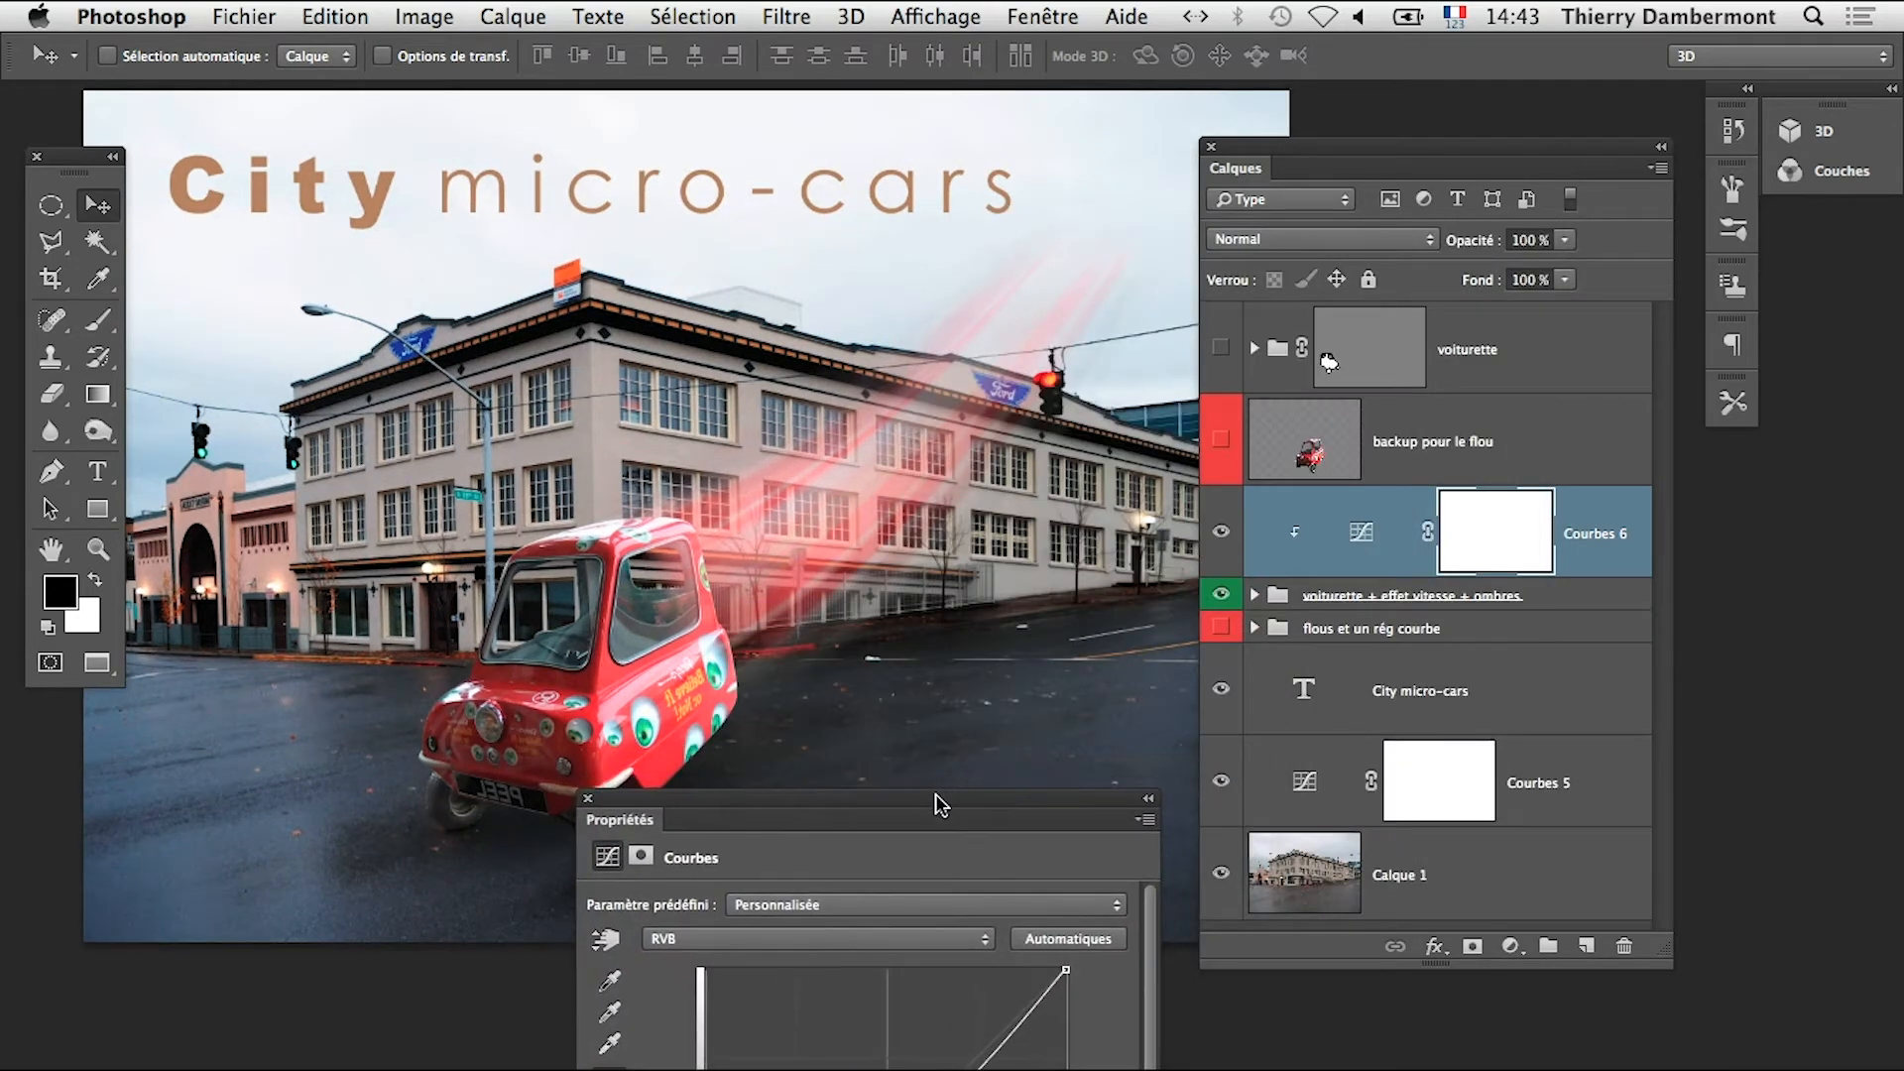
drag(1660, 951, 1704, 1064)
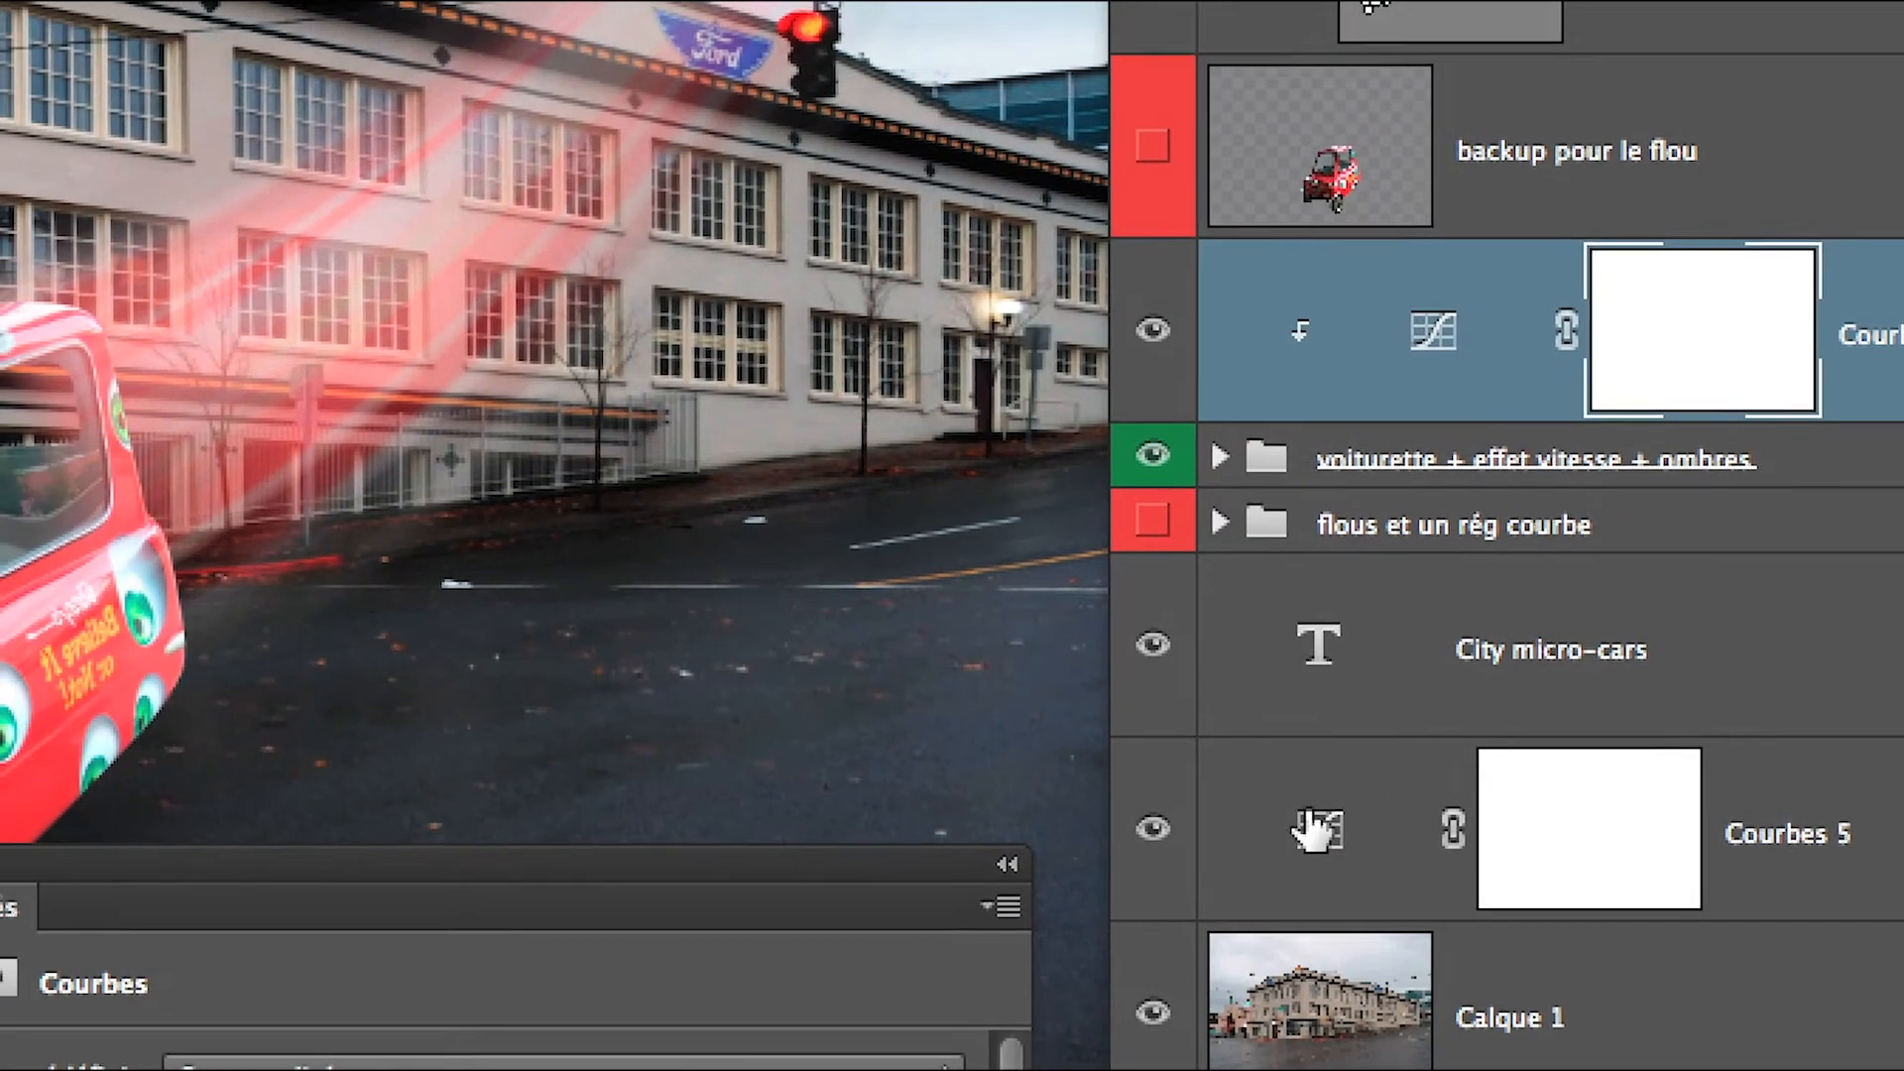
Check the Courbes 5 adjustment, reselect Courbes 6, and move the layer list clear of the image
click(1316, 828)
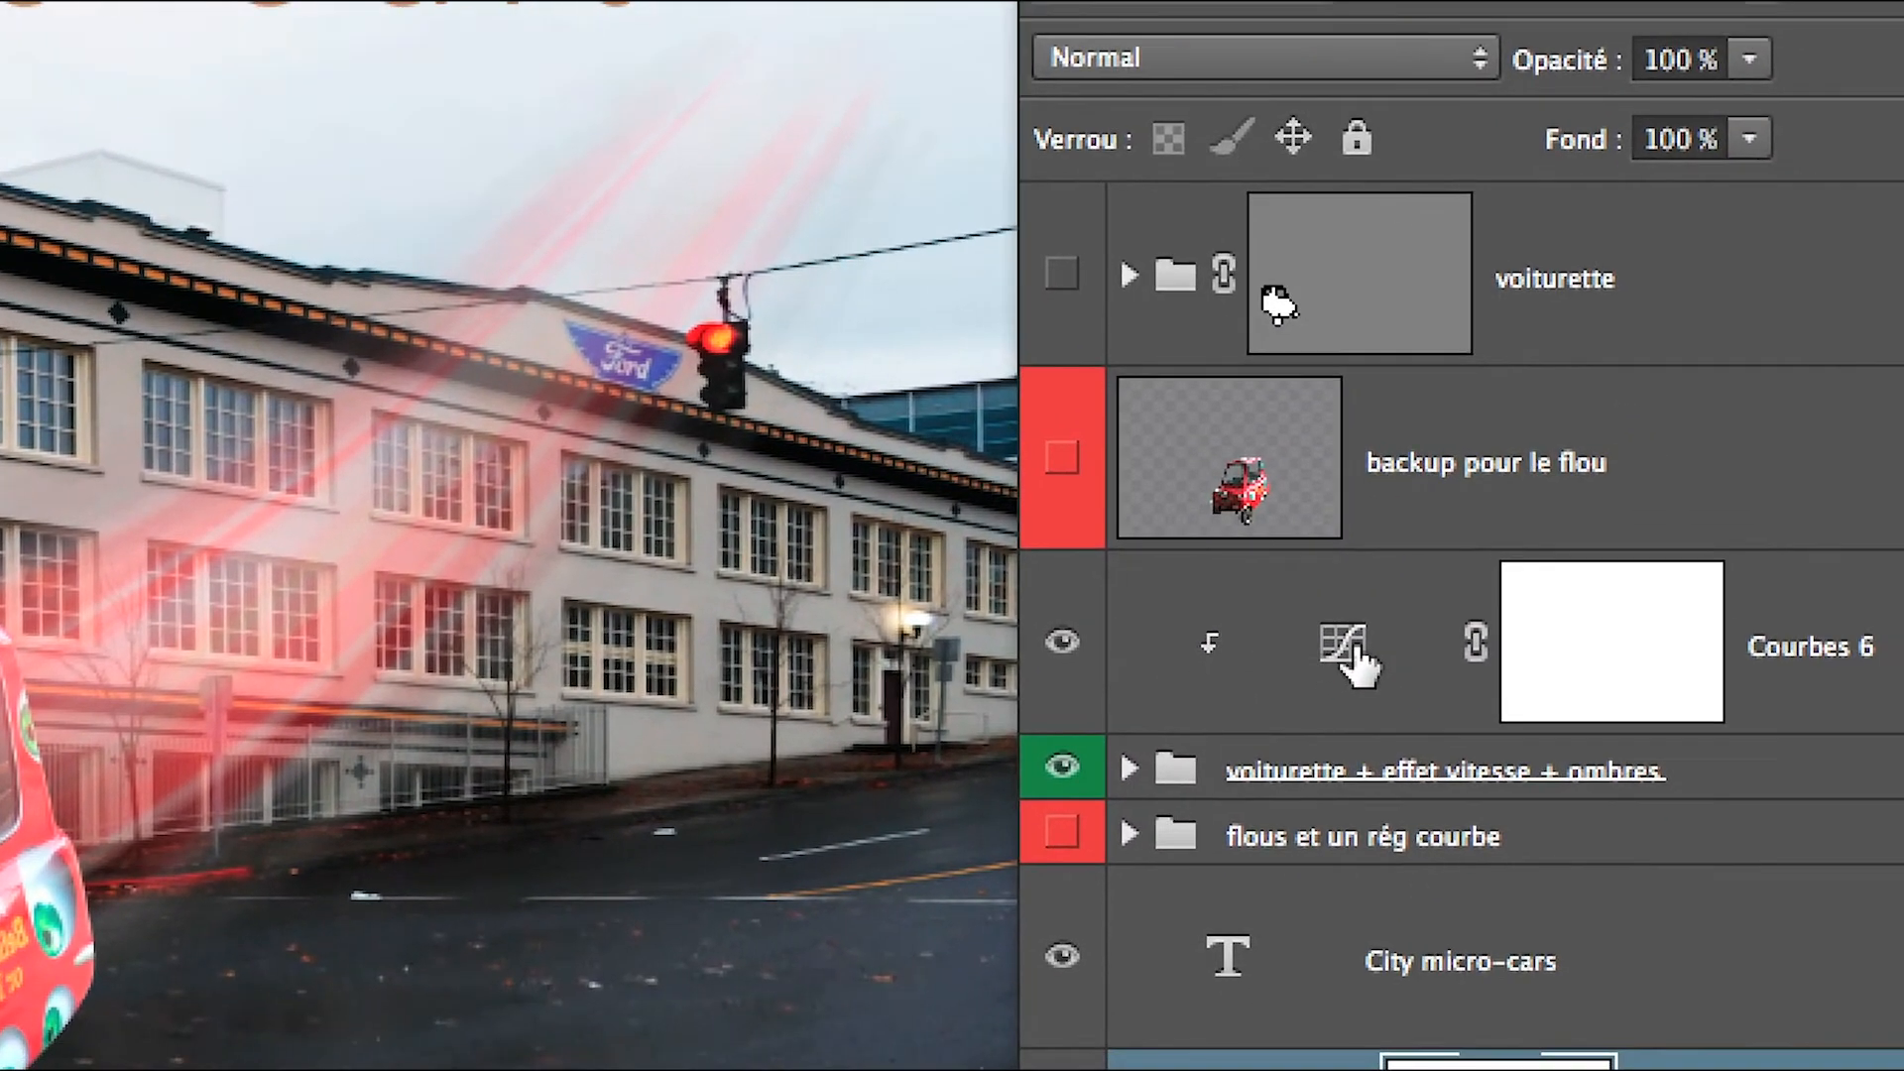
click(1354, 662)
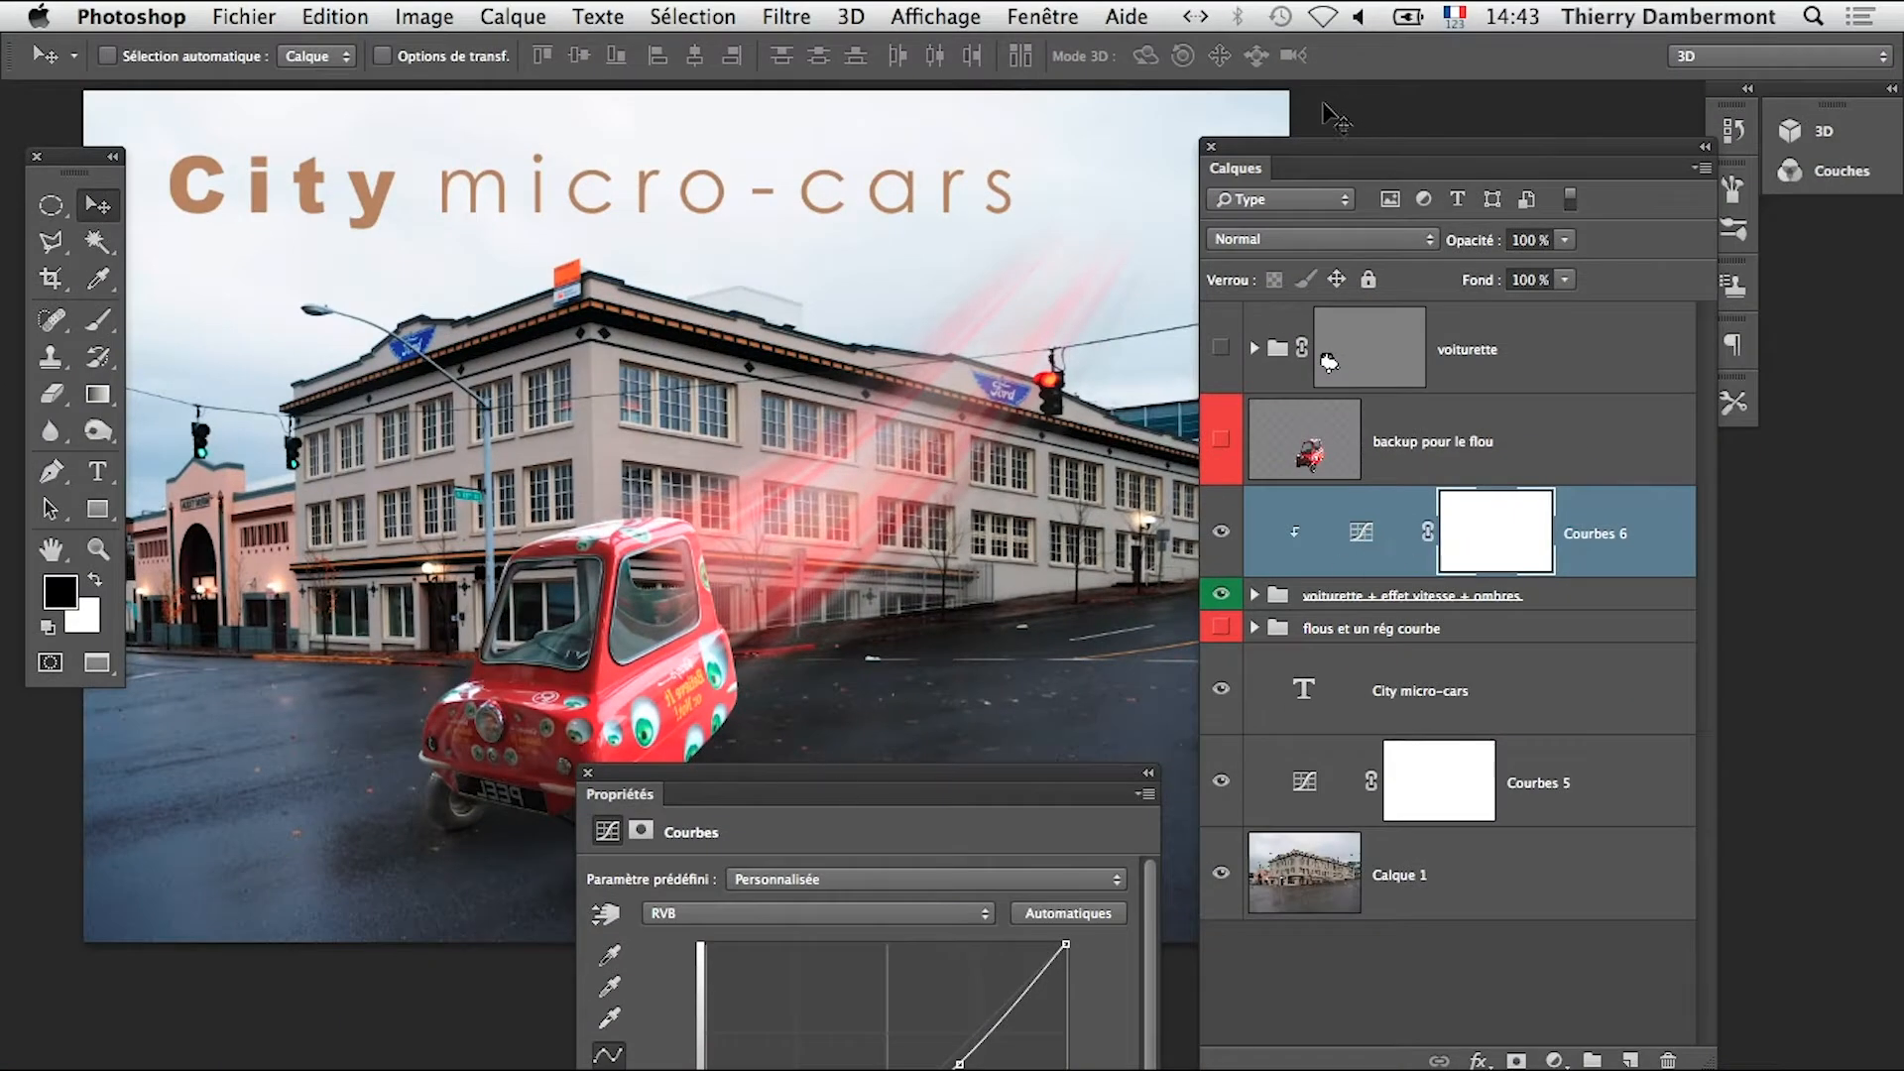
drag(1310, 148, 1454, 139)
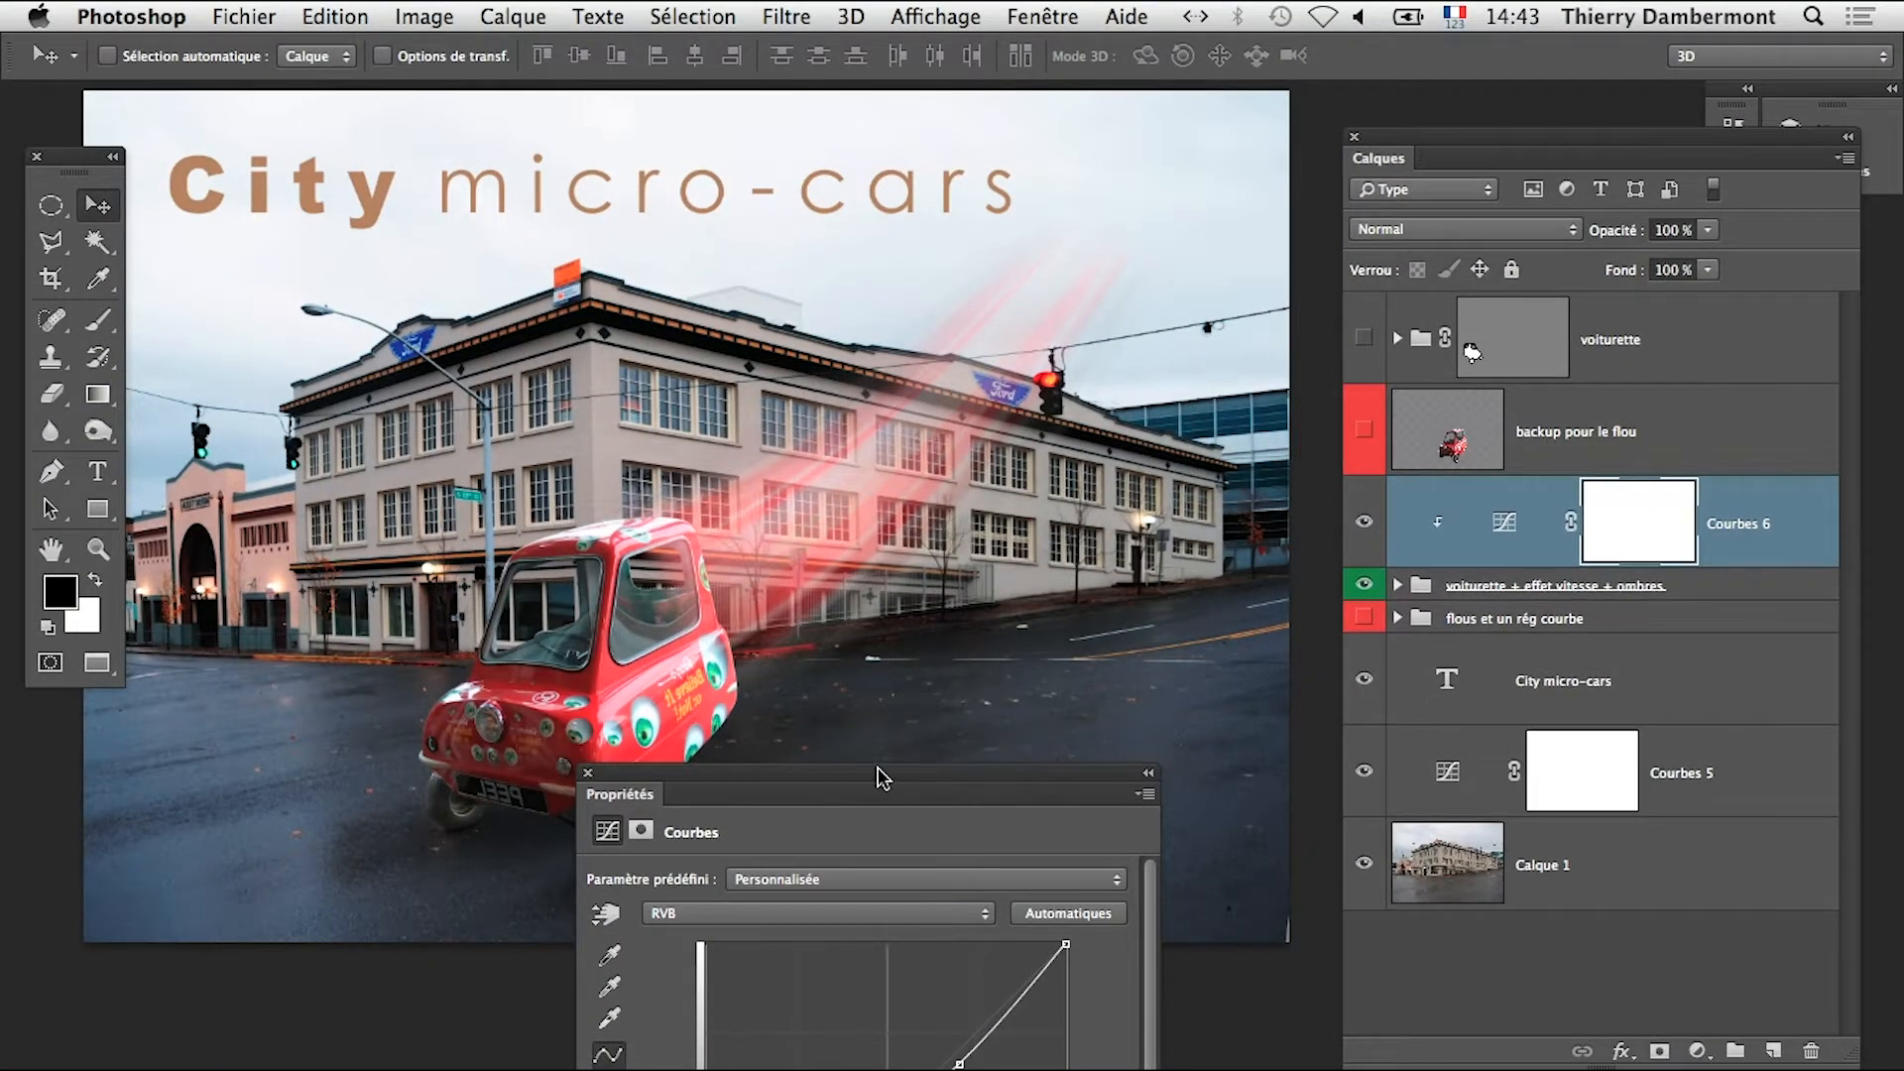
drag(880, 773, 1038, 717)
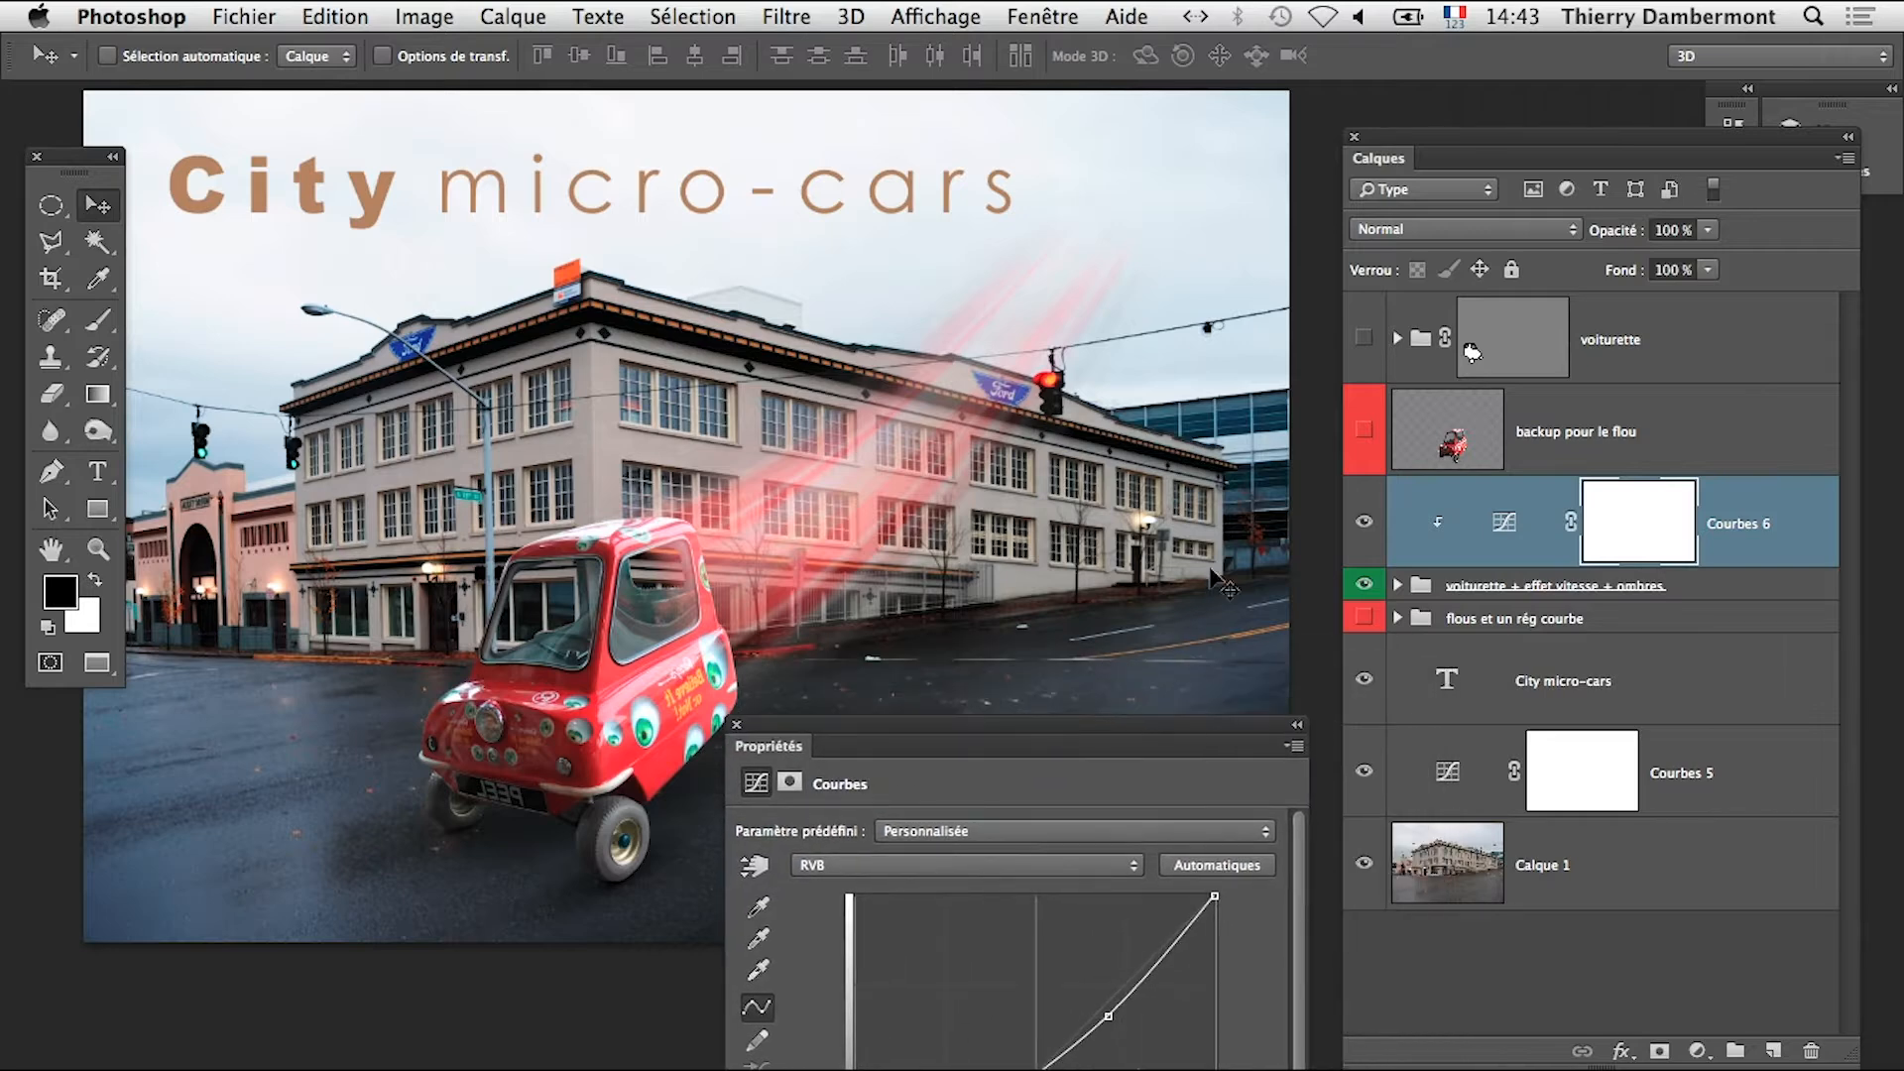
Hide Courbes 6 and Courbes 5 to view the car and street without correction, keeping the curve properties out of the way
click(1364, 521)
click(1364, 771)
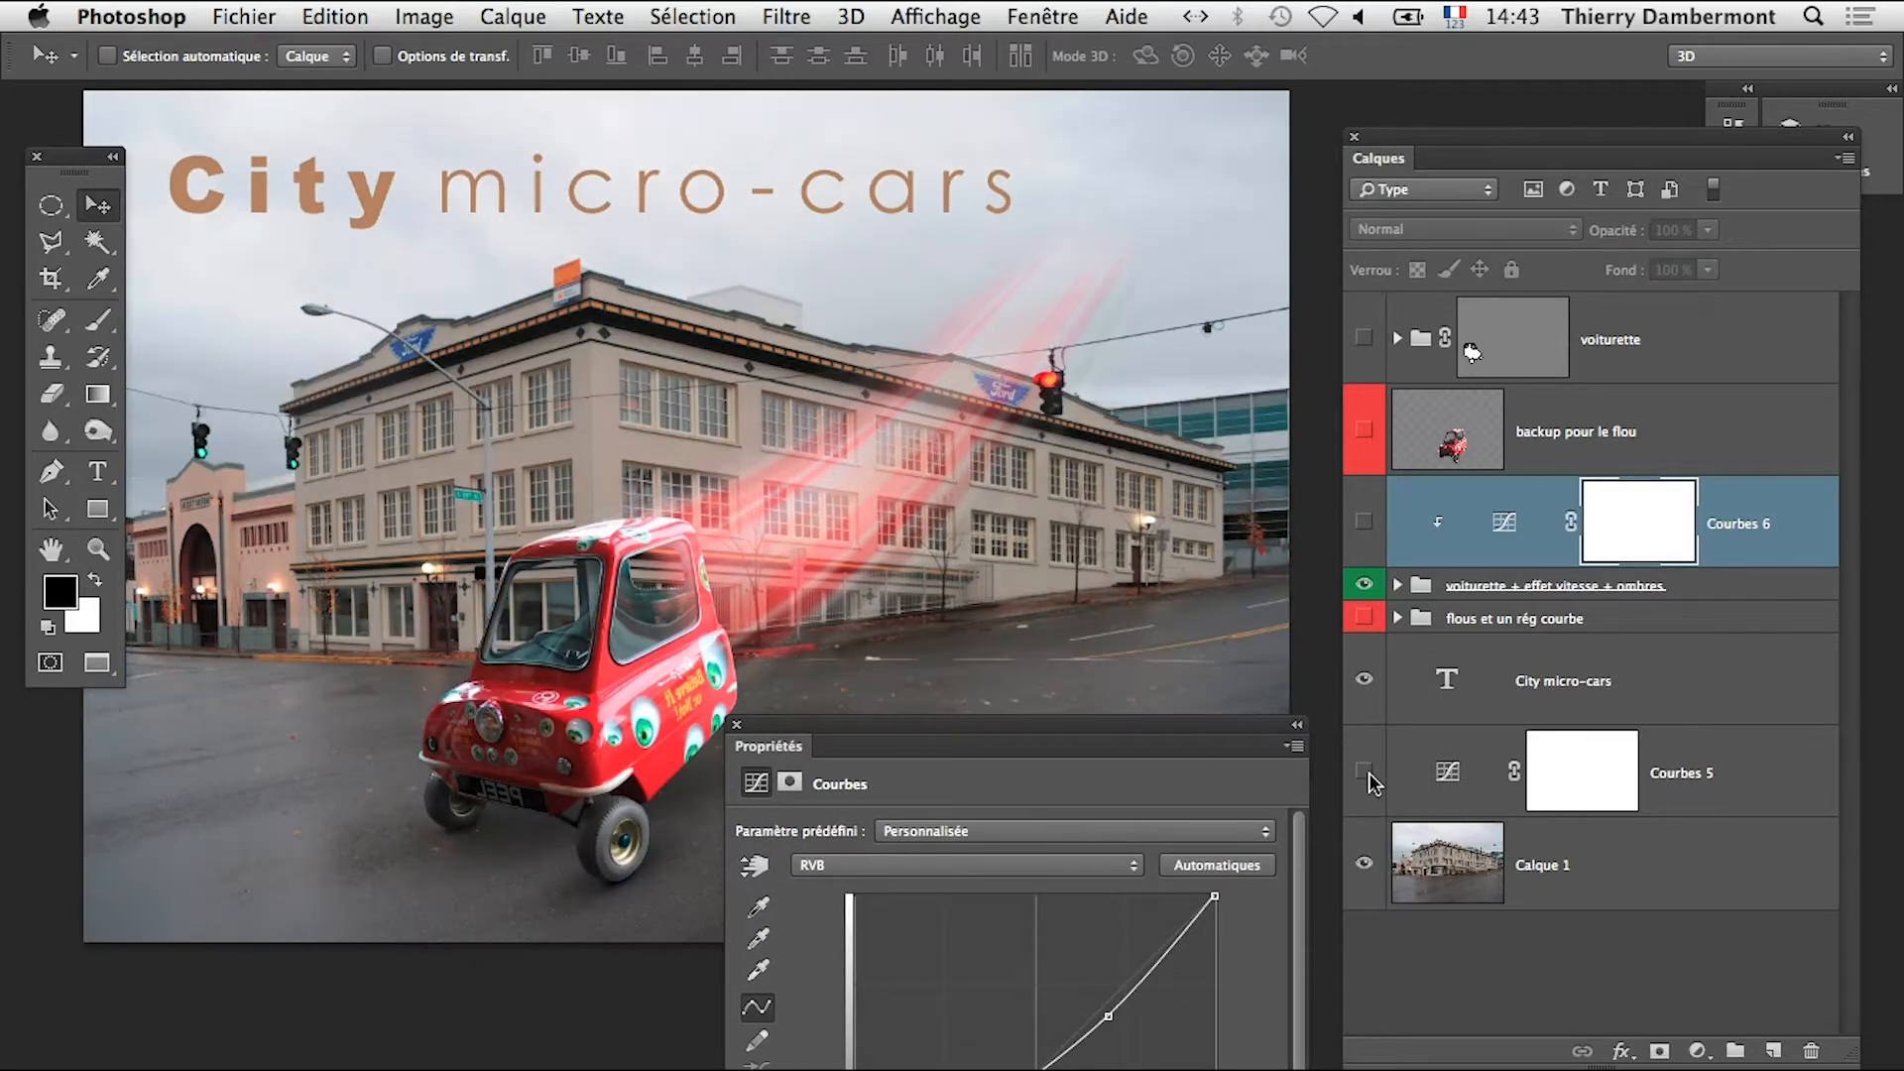
drag(1230, 742, 1027, 1031)
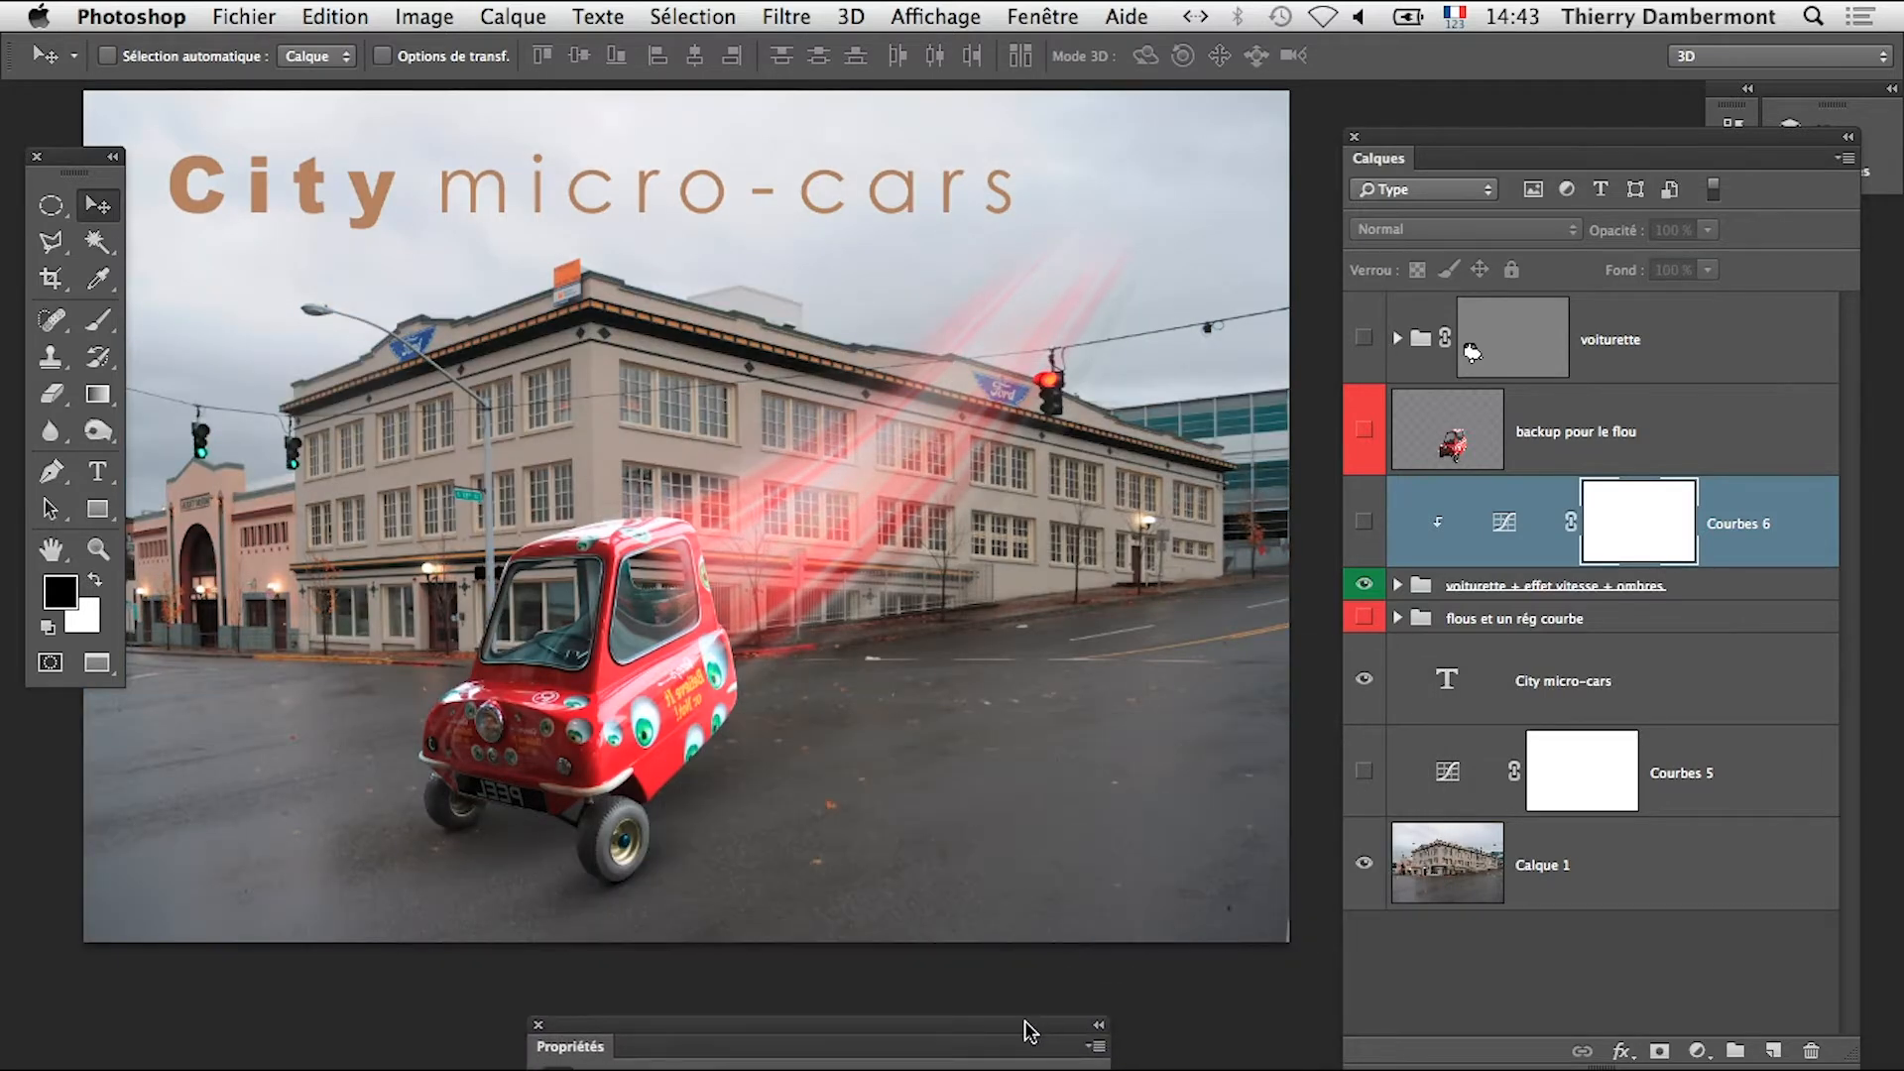
super+click(520, 746)
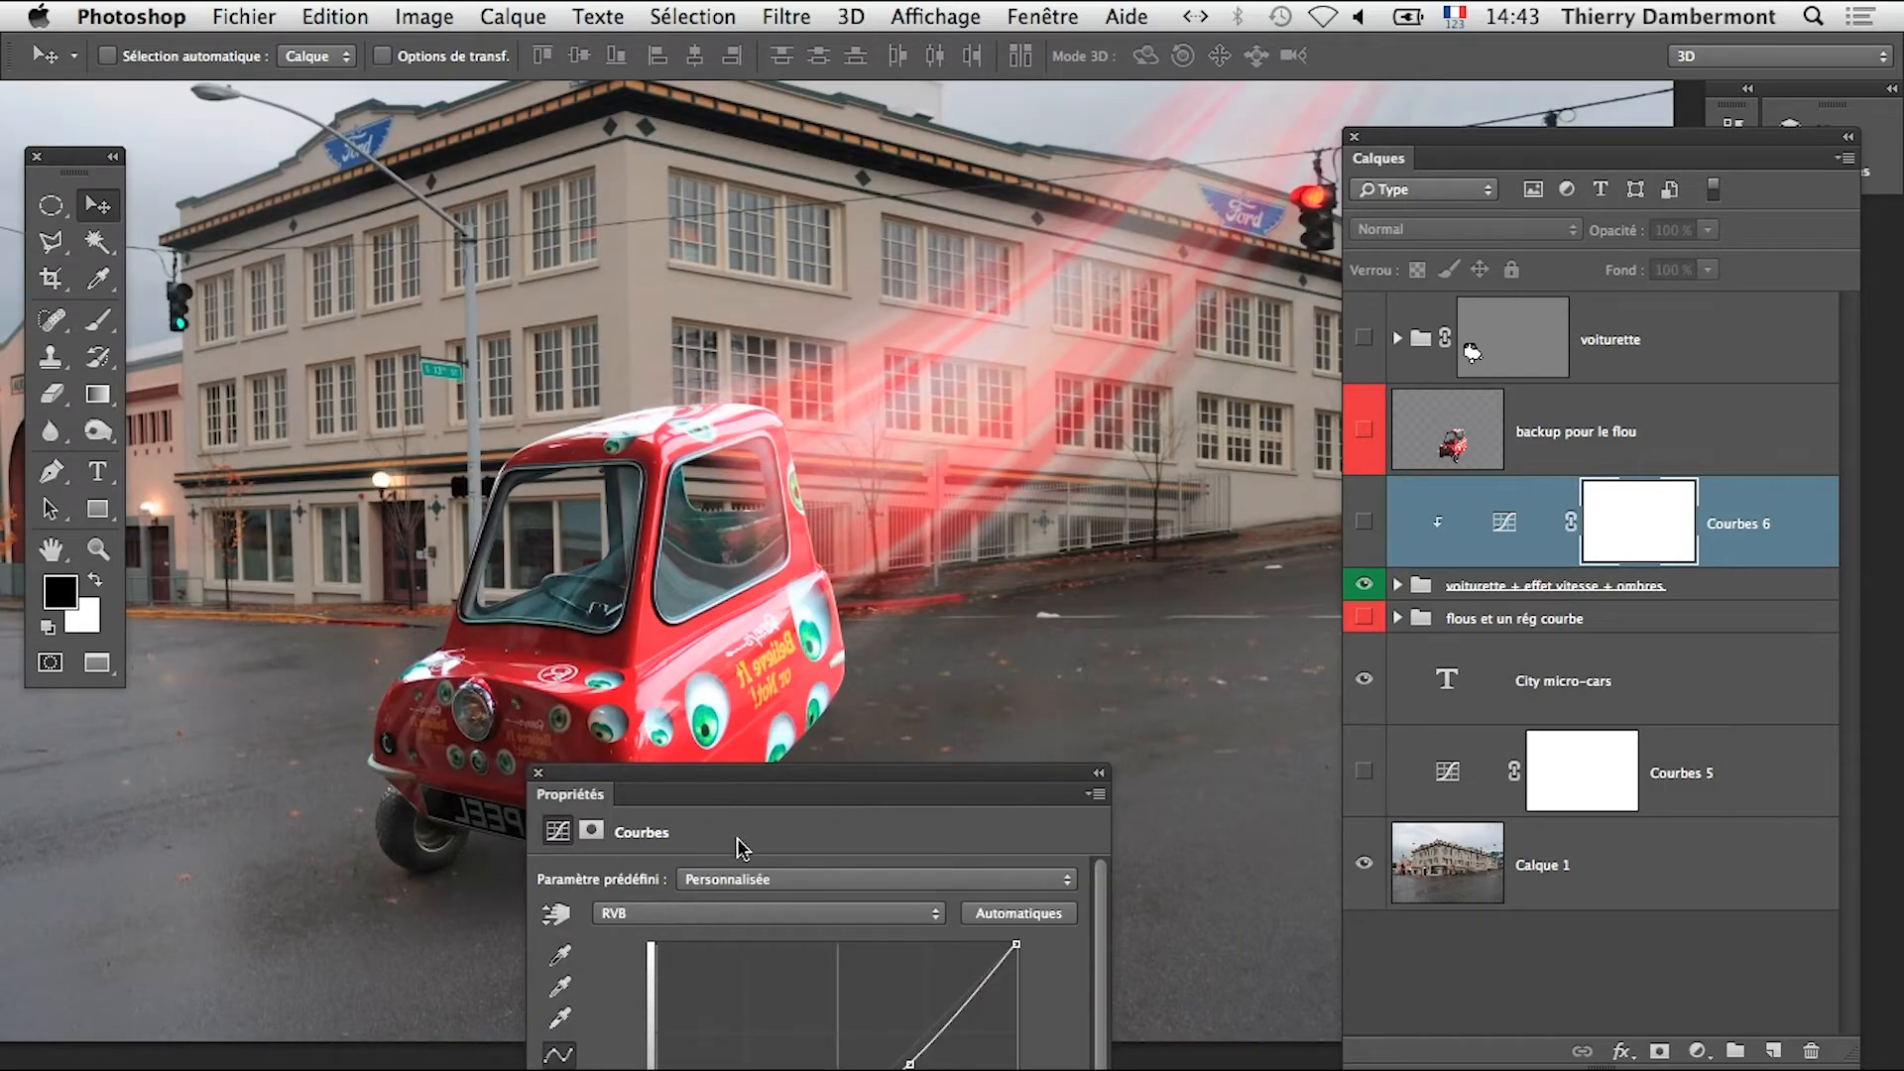
drag(1111, 992, 947, 992)
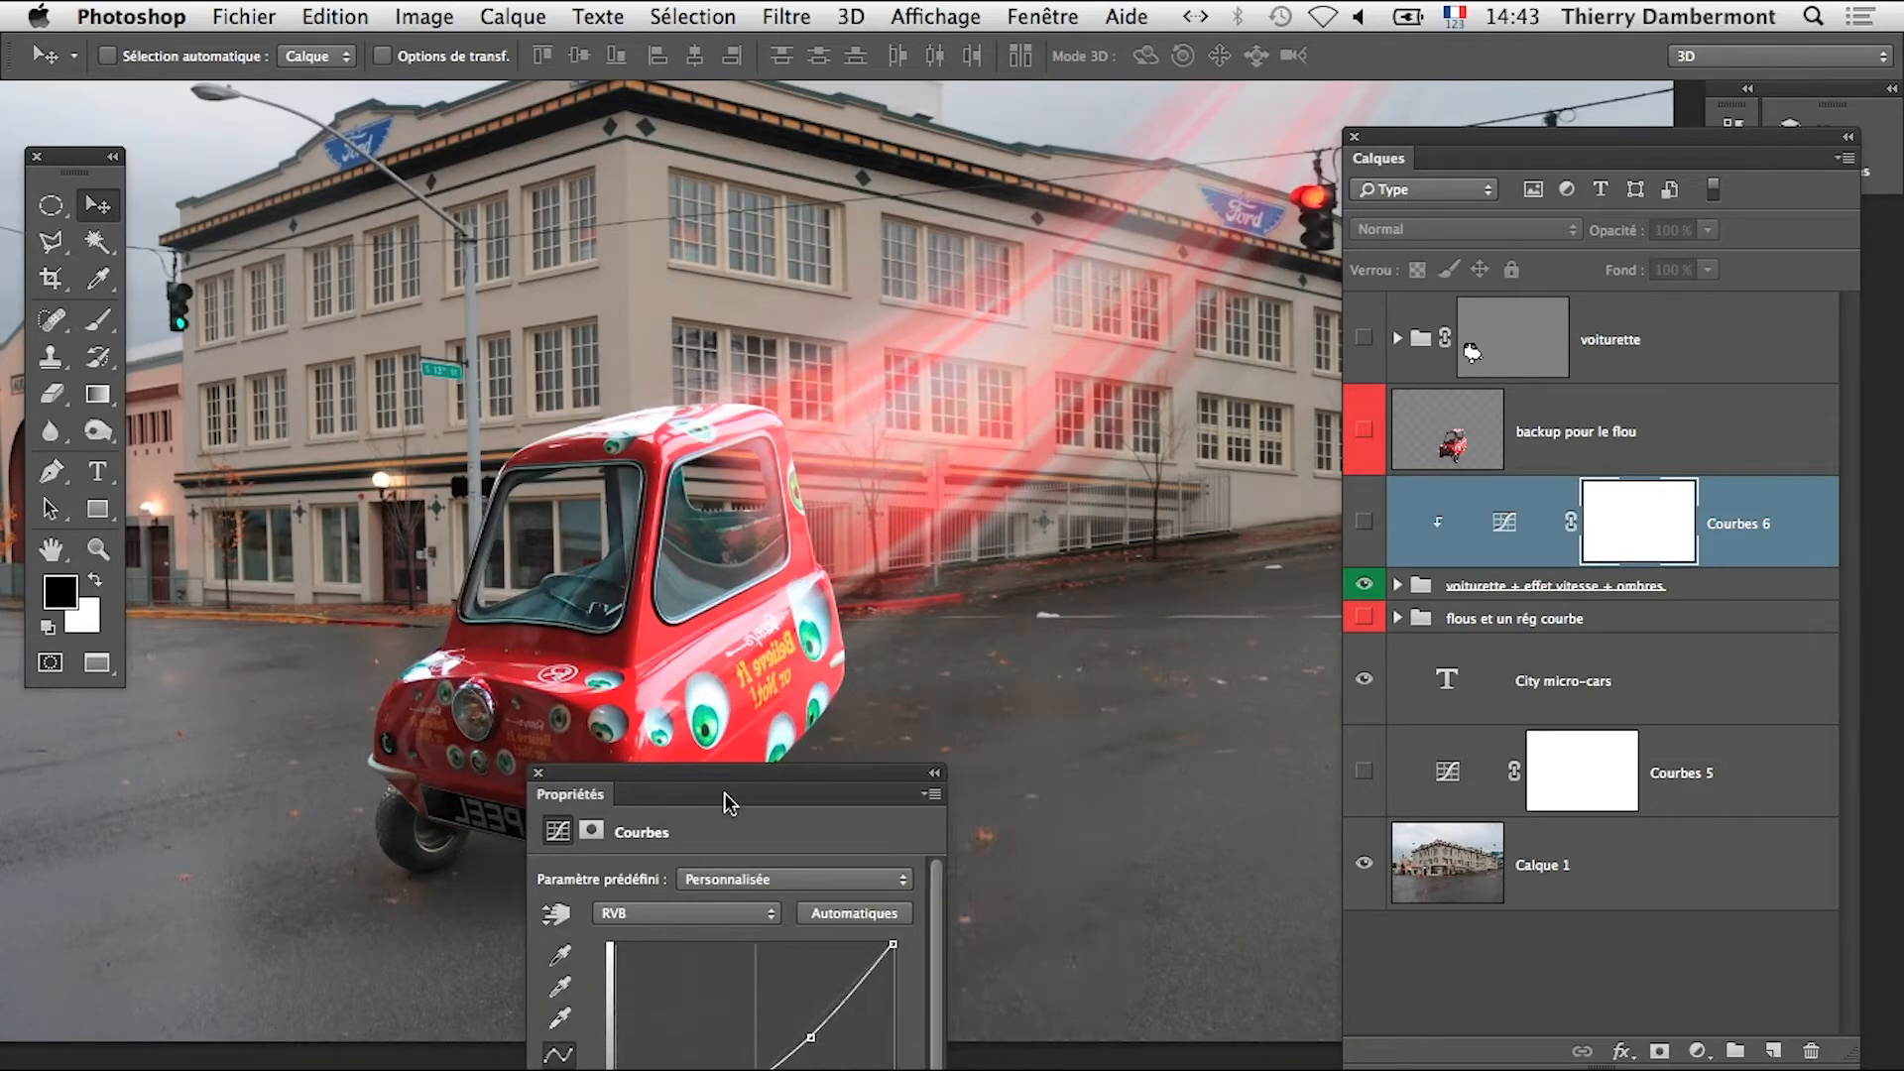
drag(723, 775, 1042, 989)
Toggle Courbes 5 on and off to compare the background correction, leaving it visible and selected
click(1366, 772)
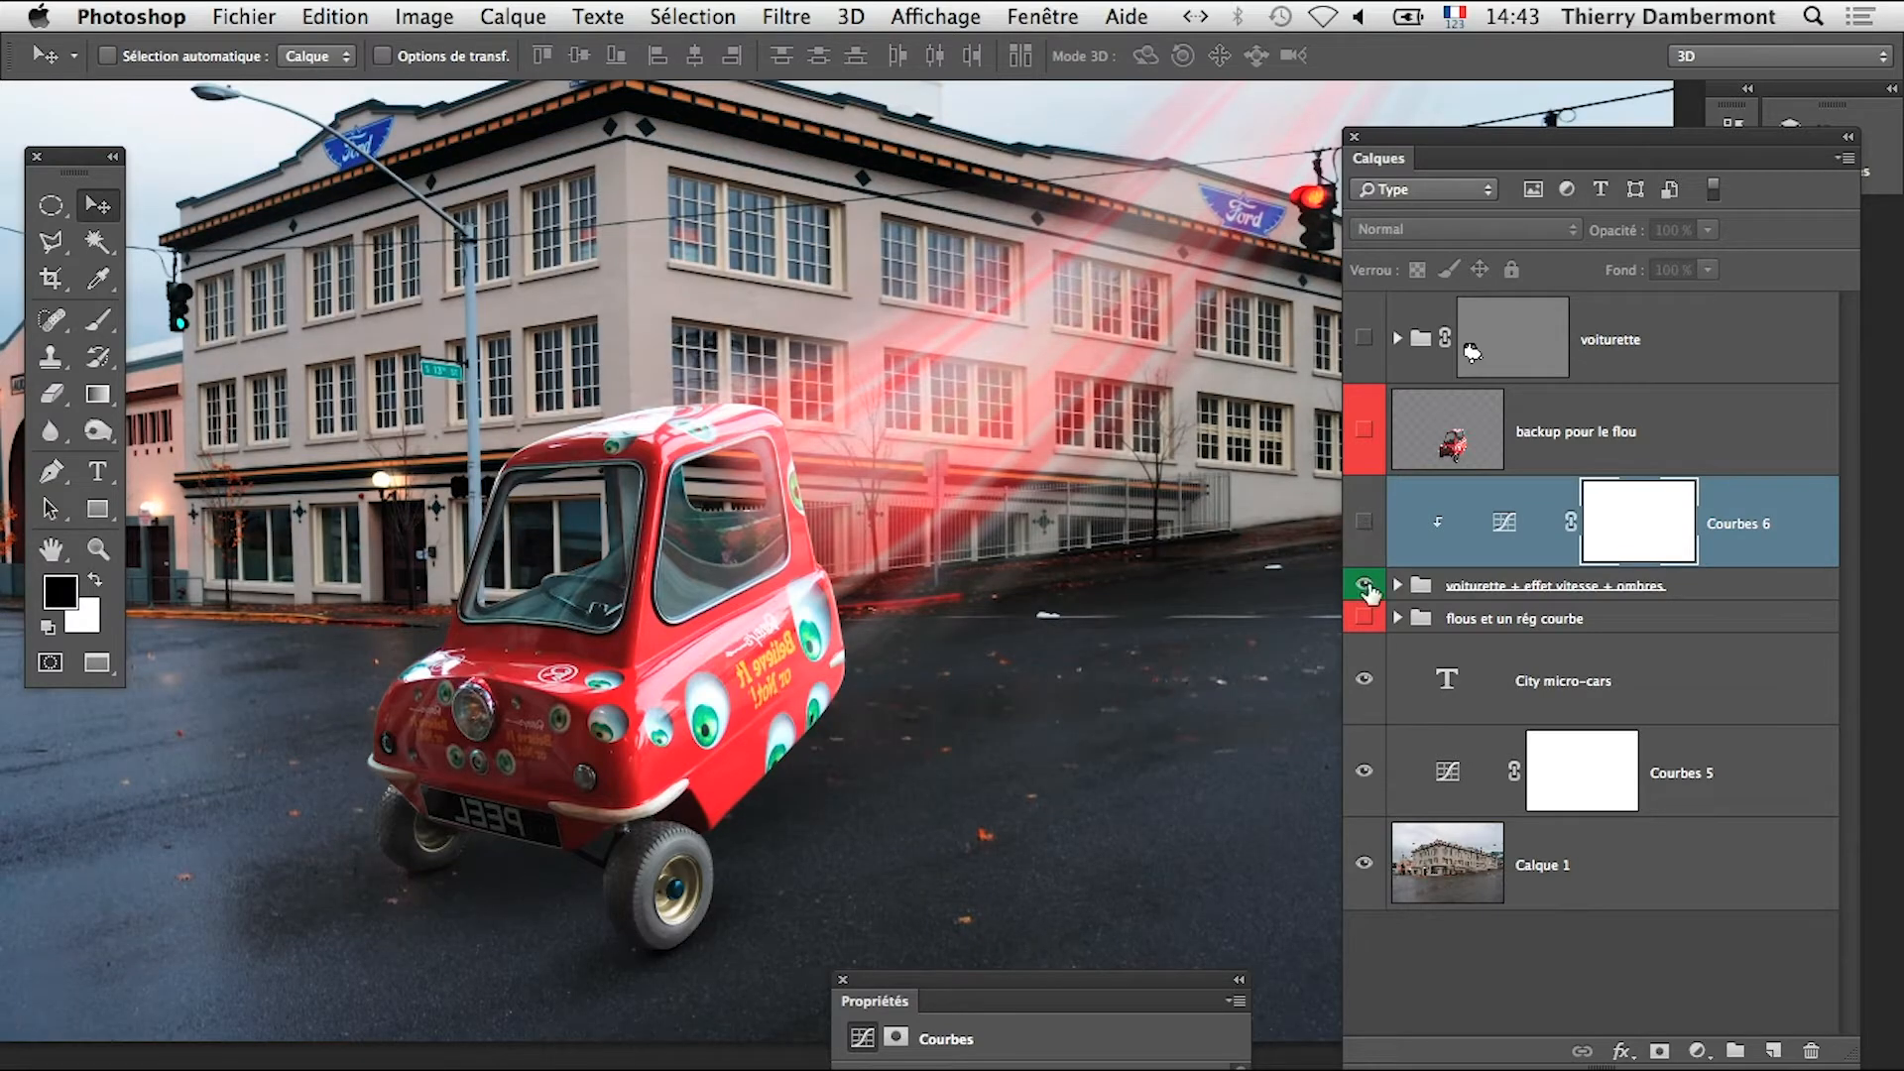
click(1364, 774)
click(1365, 773)
click(1364, 773)
click(1364, 774)
click(1448, 773)
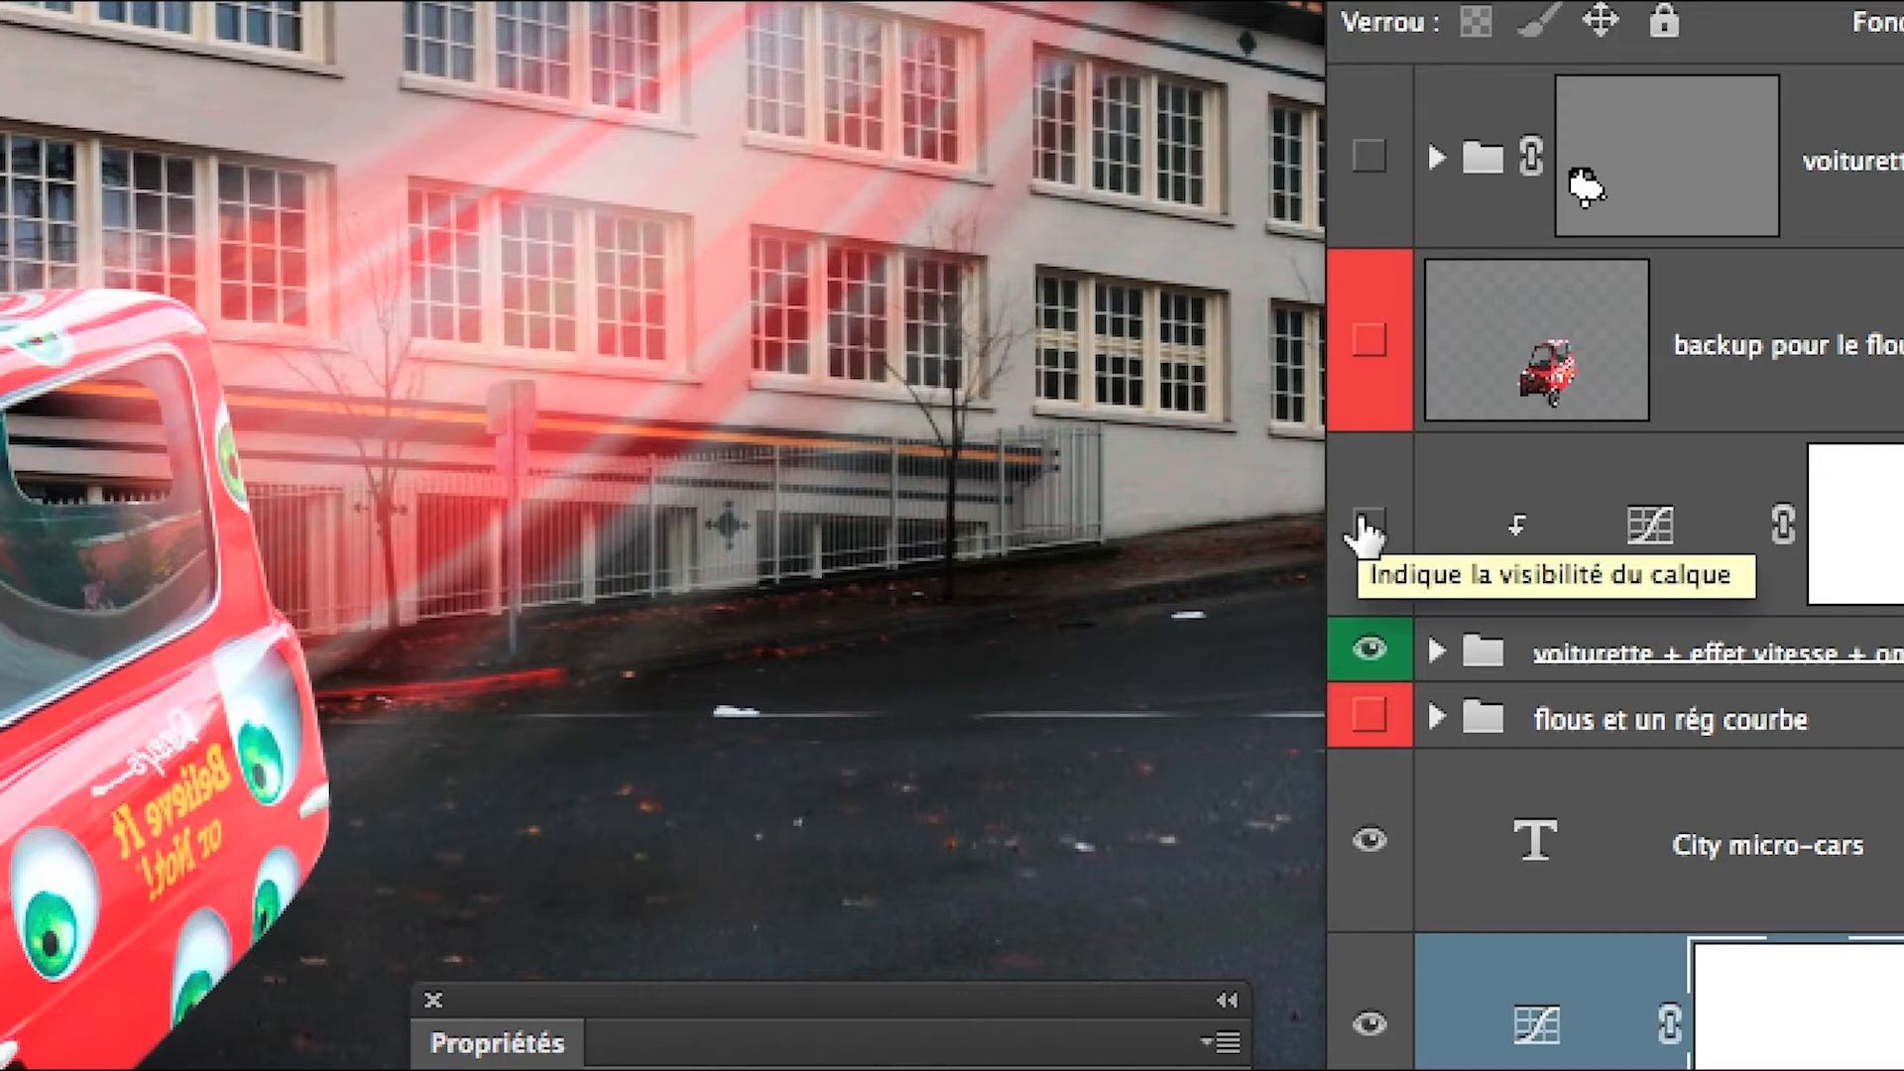
Show Courbes 6 again, select it, and reposition and widen its curve properties
click(1364, 524)
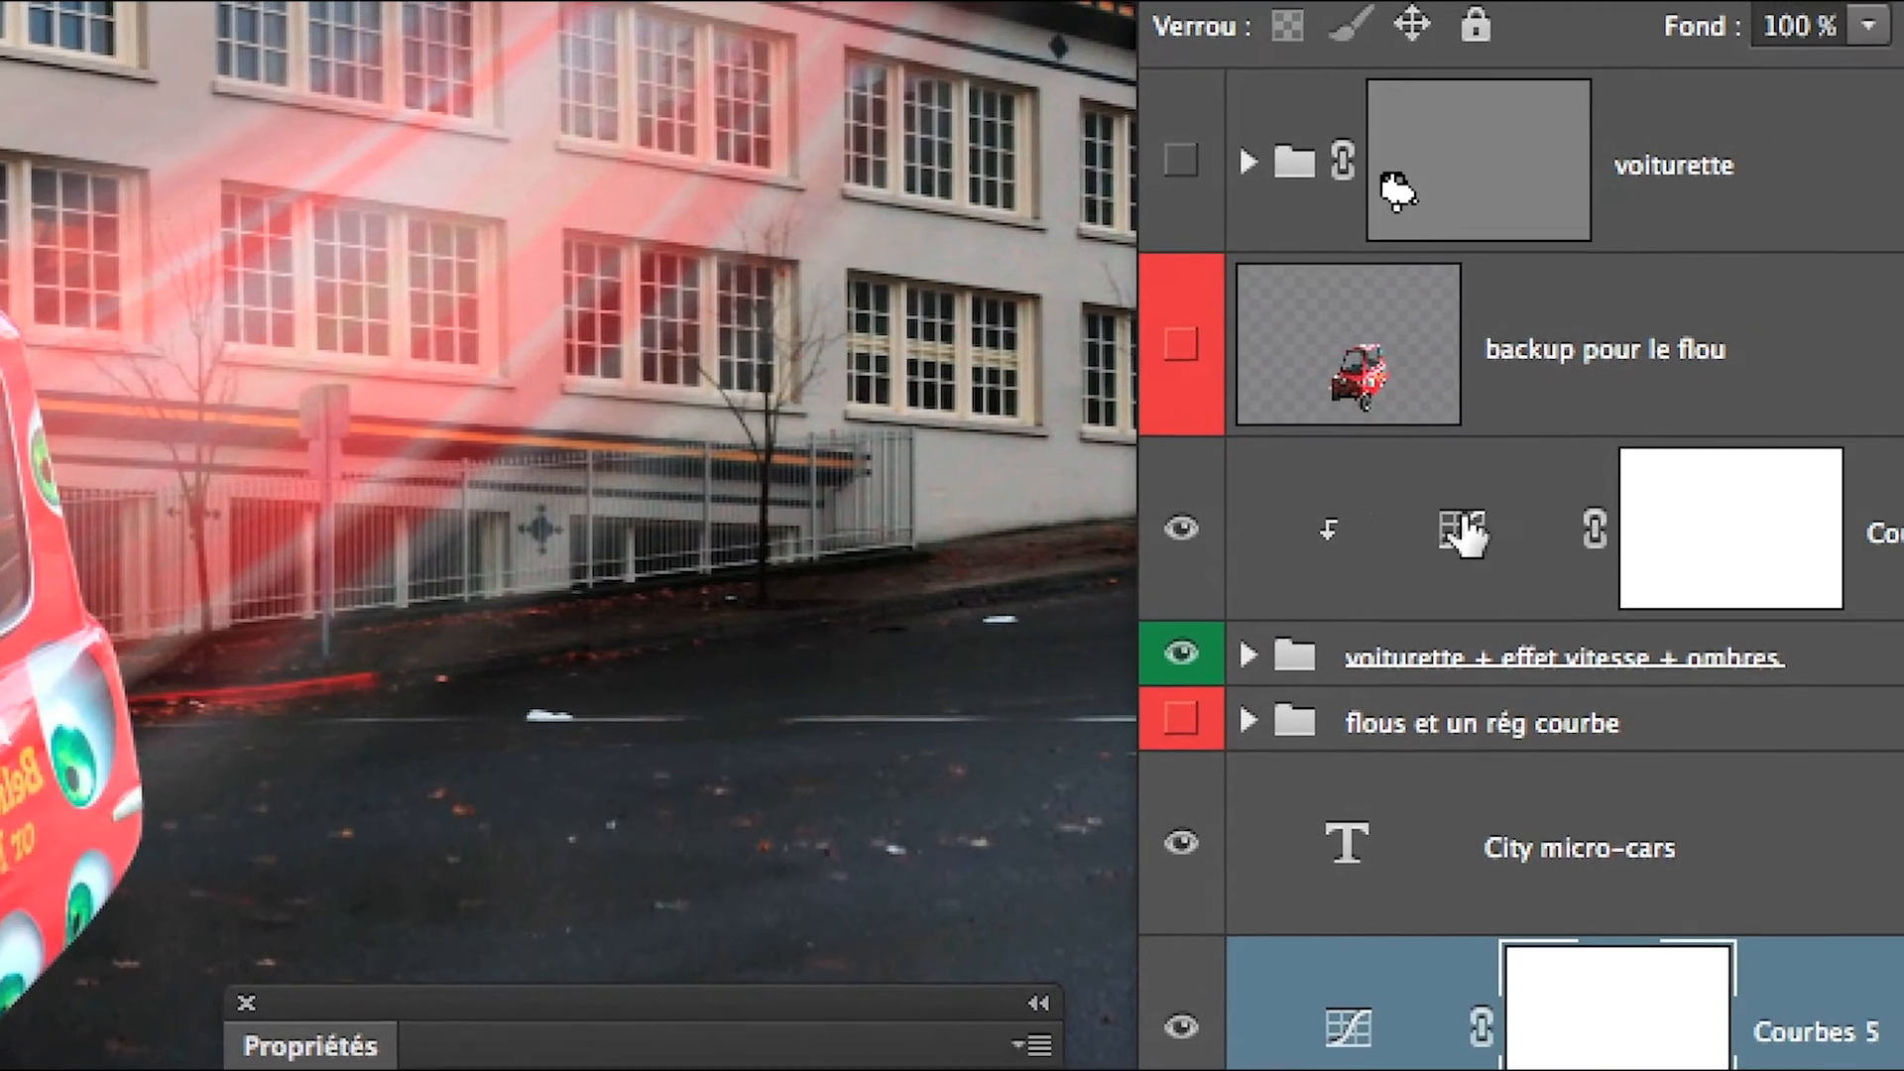
click(1567, 521)
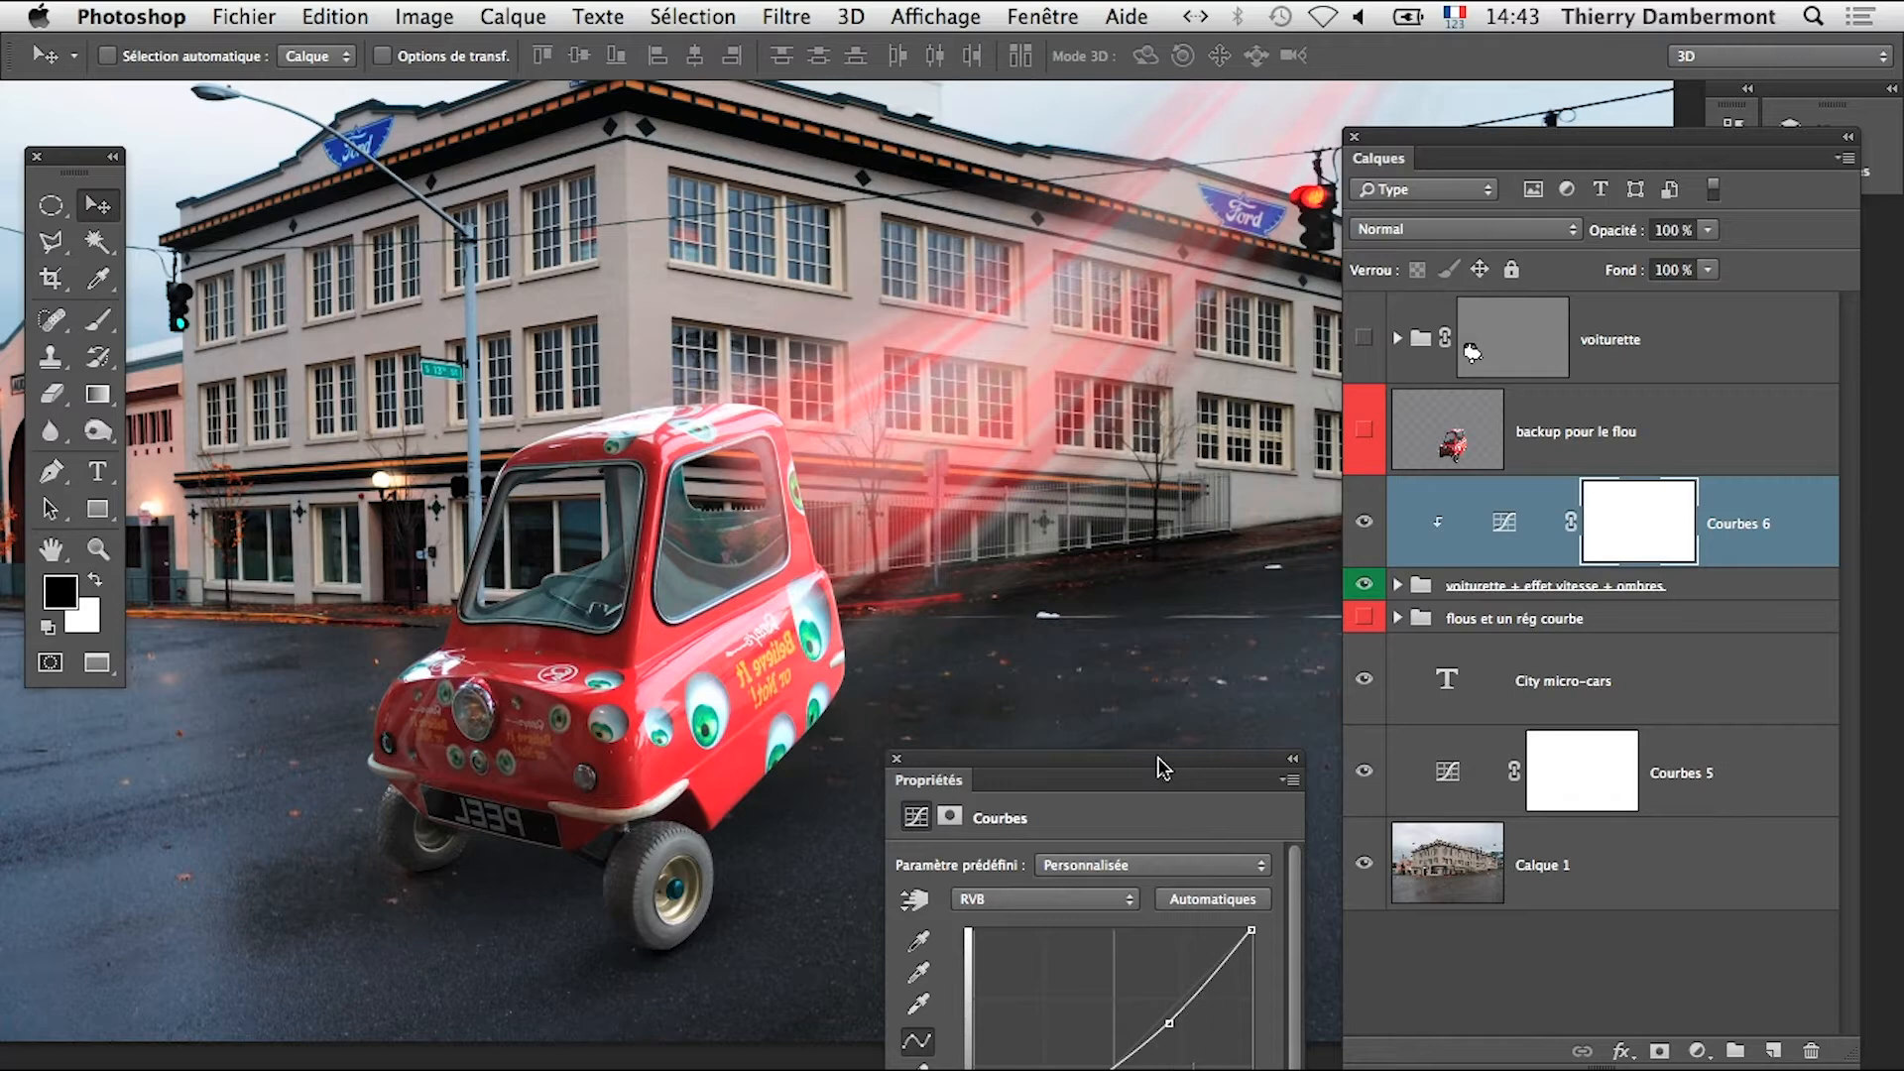
drag(1163, 767, 1202, 806)
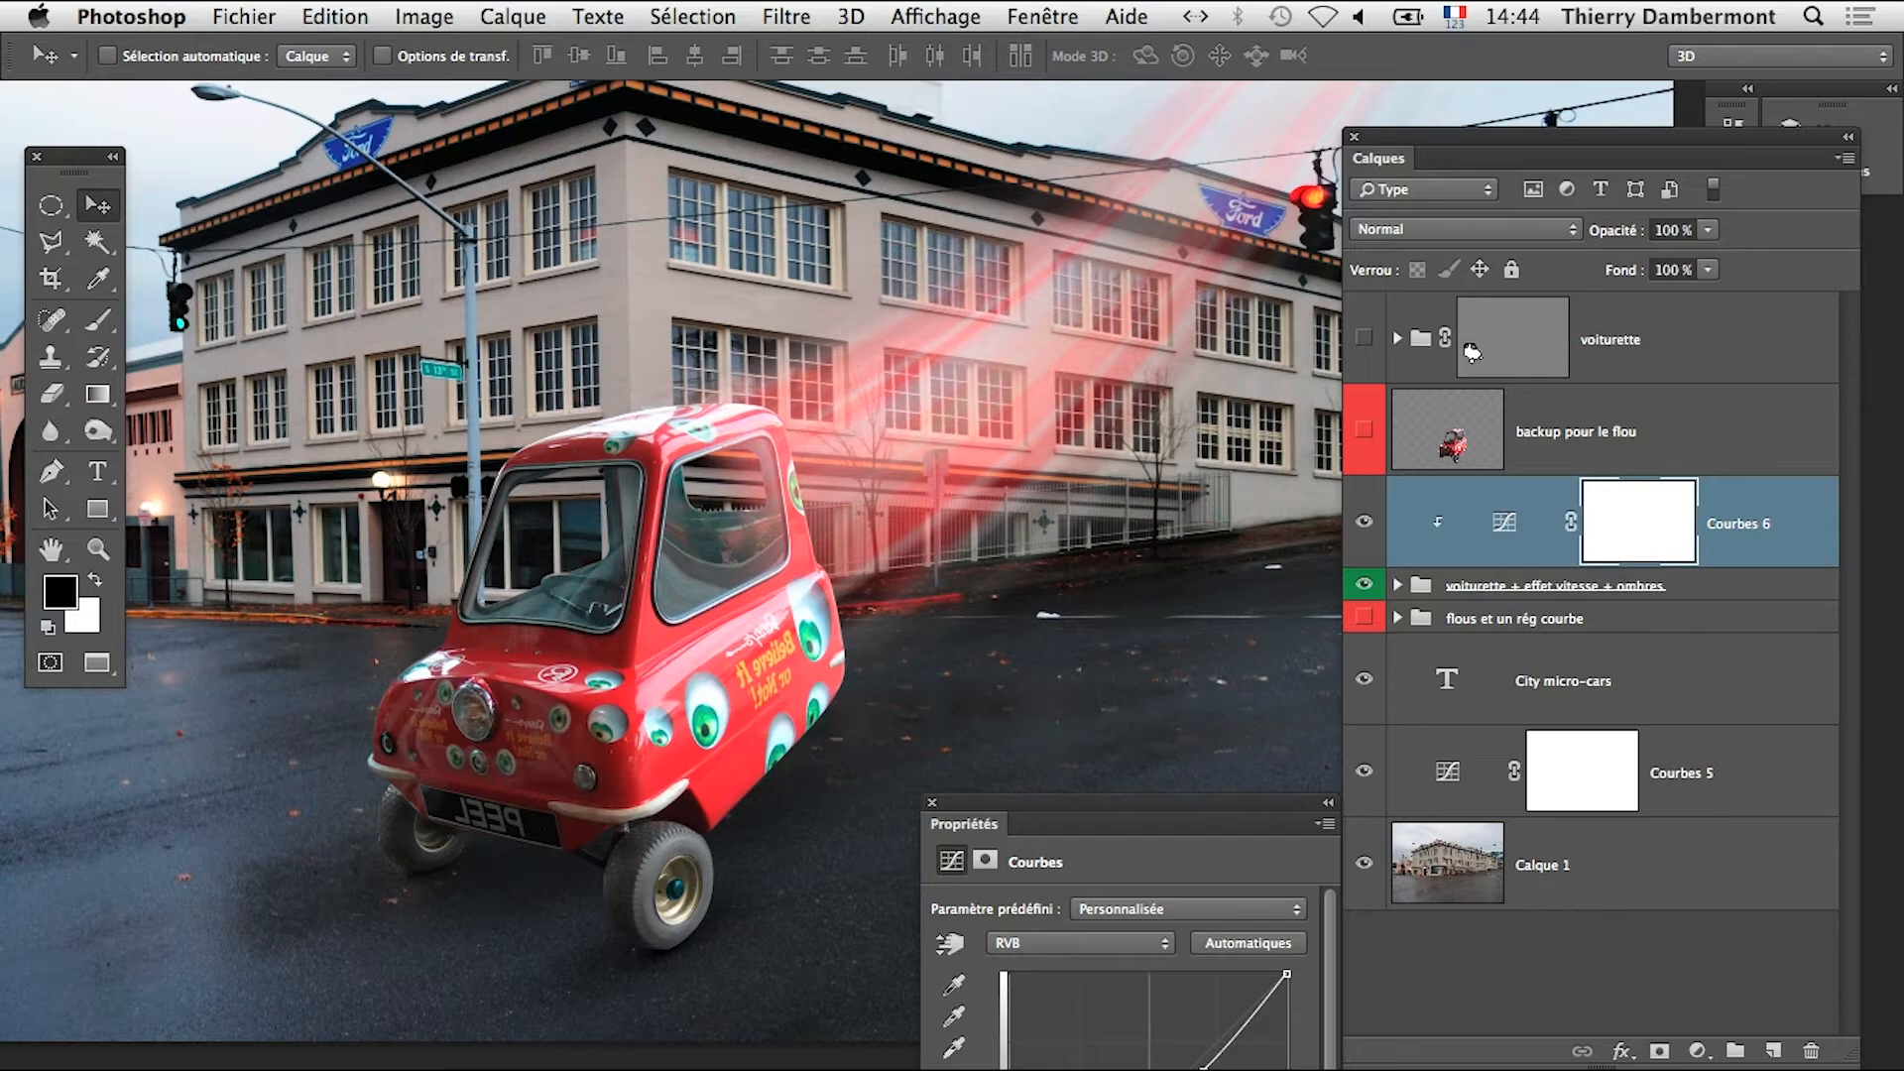
drag(1341, 1068, 1355, 1068)
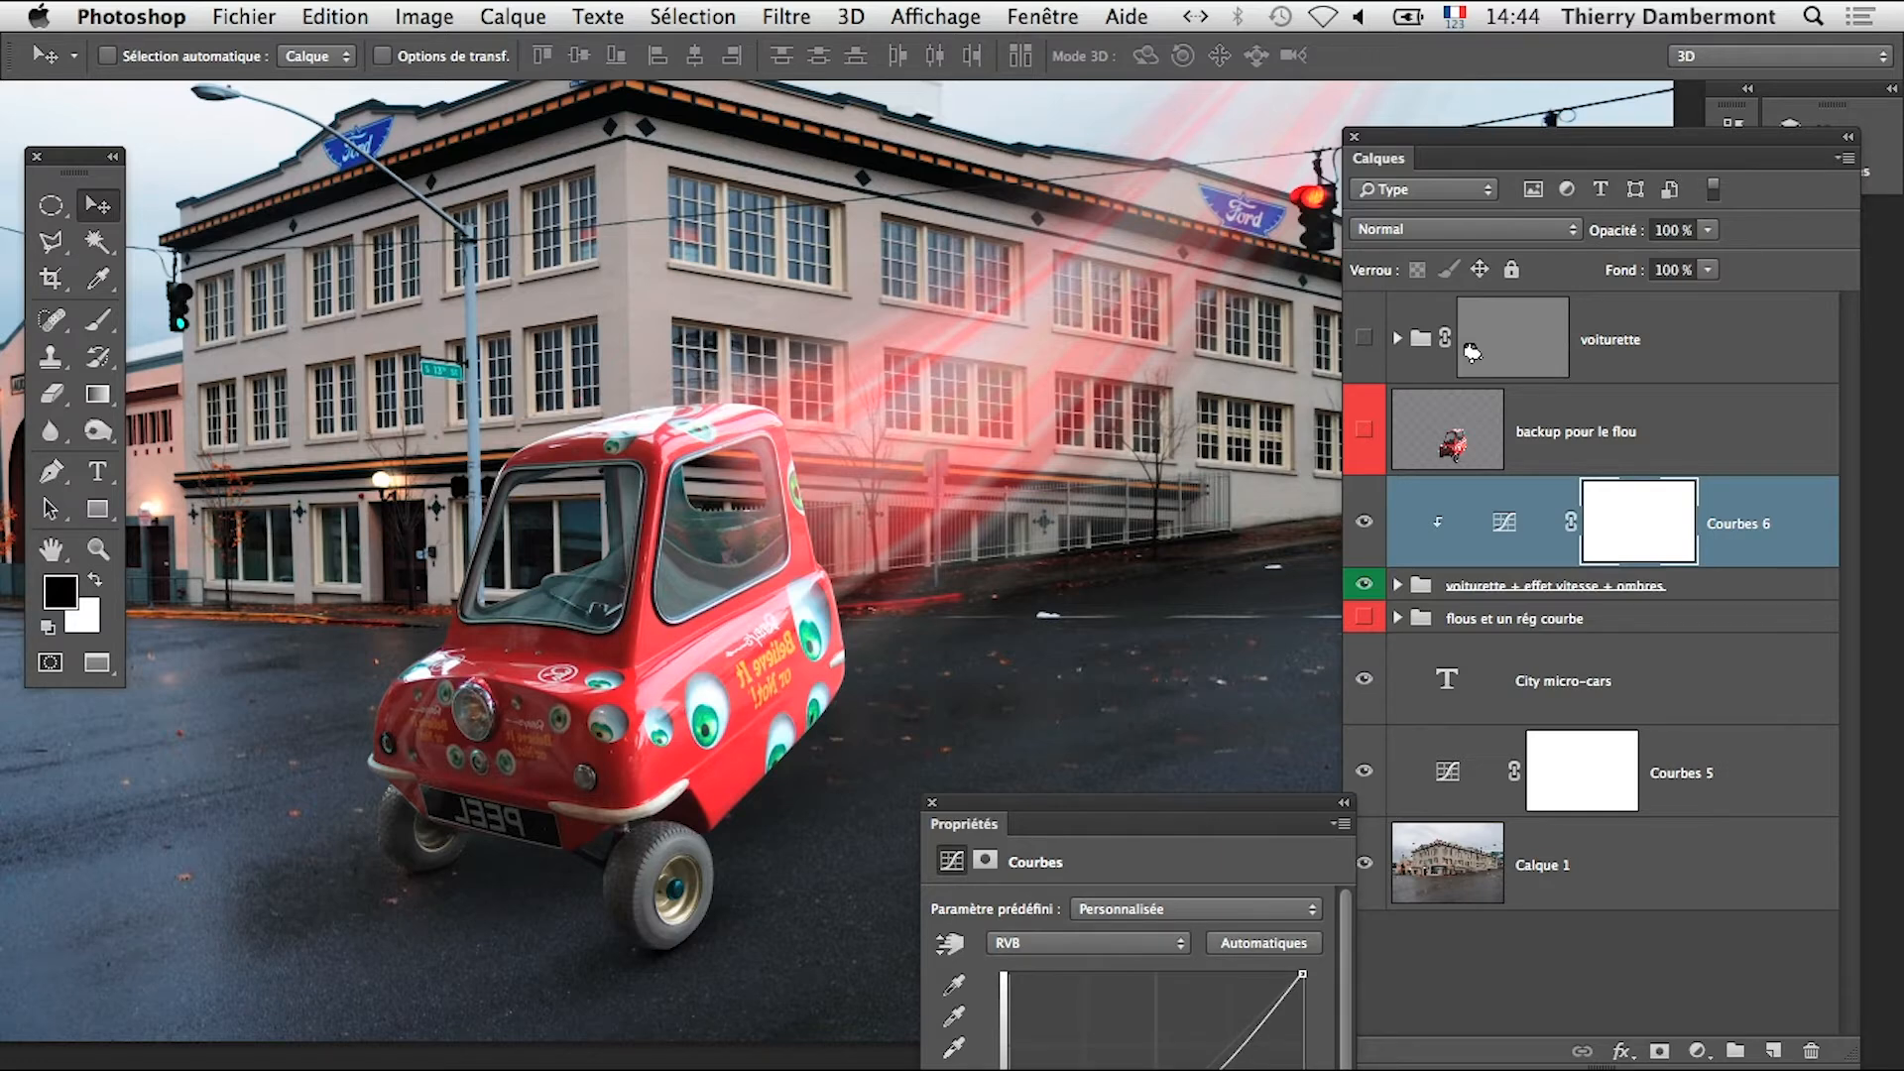
Save the document as usine-avec-lumiere-omnidirectionnelle-12.psd in Photoshop format with layers and maximised compatibility
click(238, 16)
click(676, 364)
key(super+shift+s)
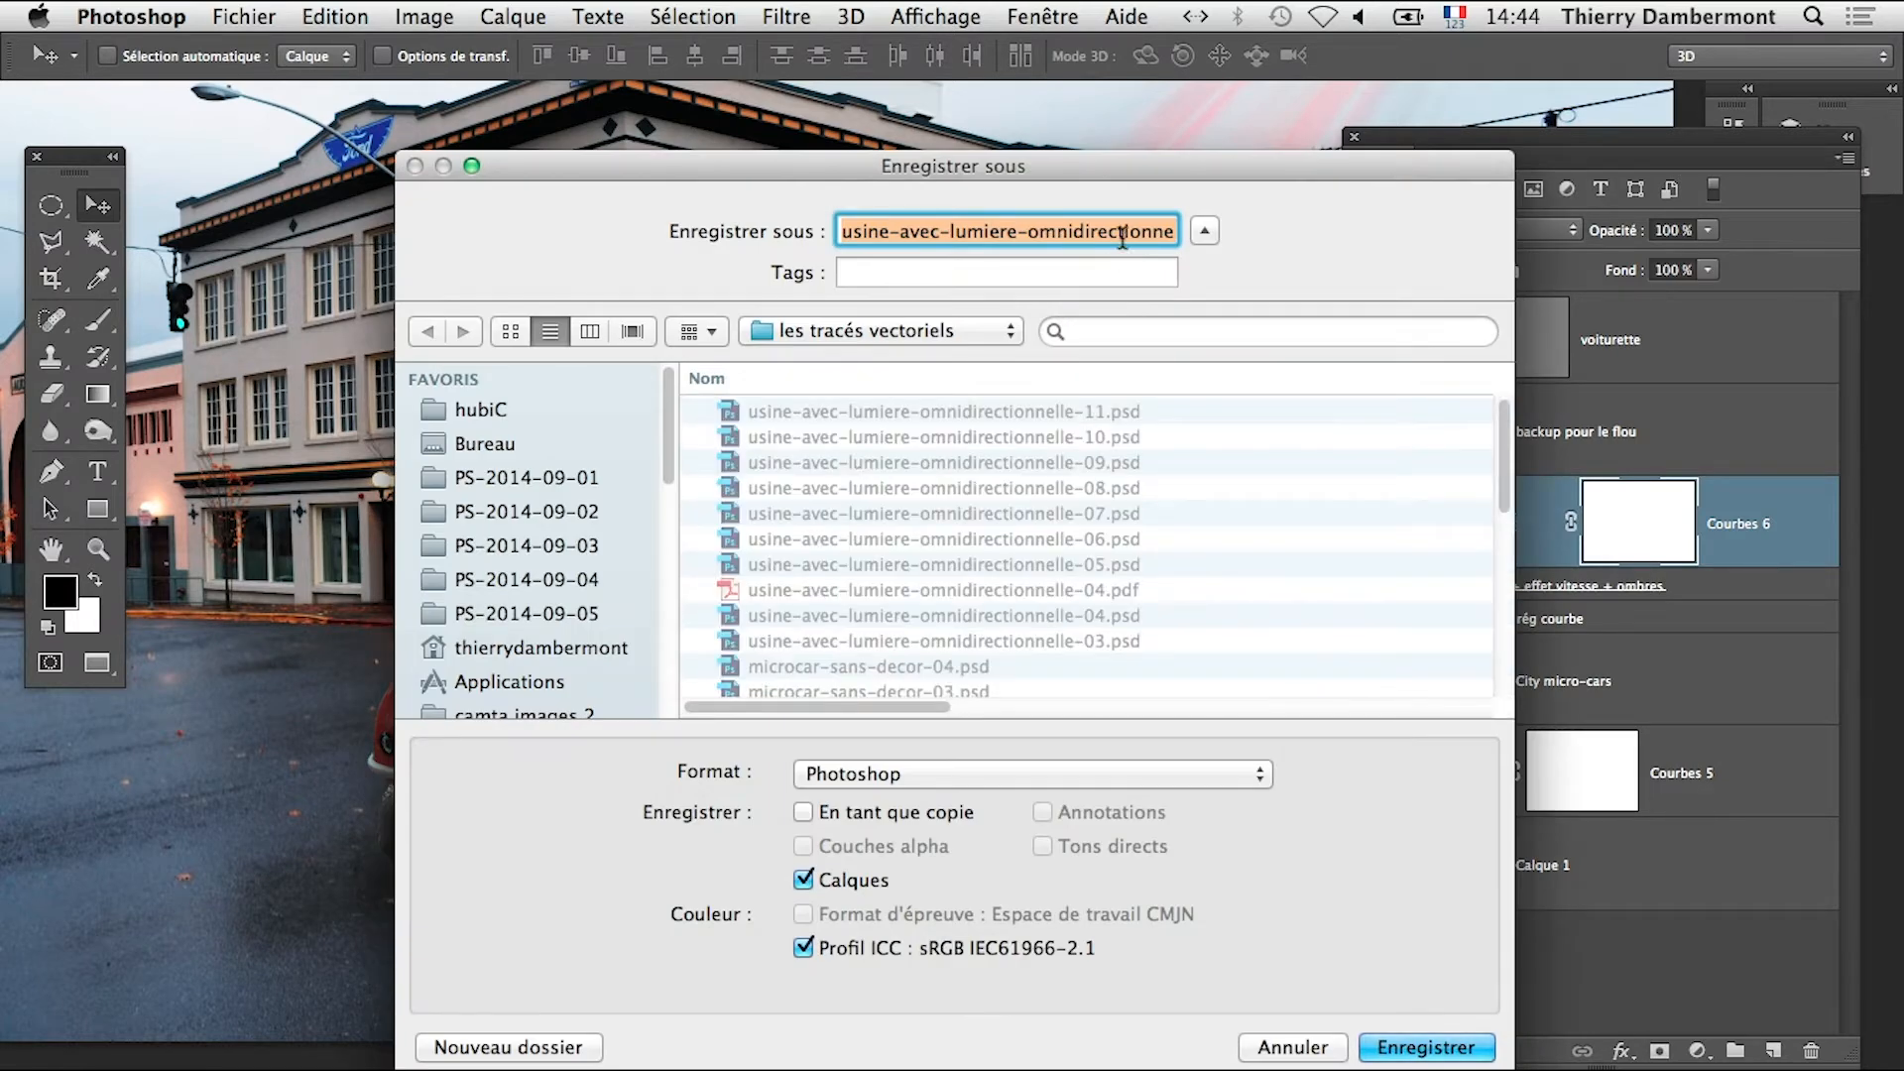
click(1123, 238)
key(Down)
click(1131, 238)
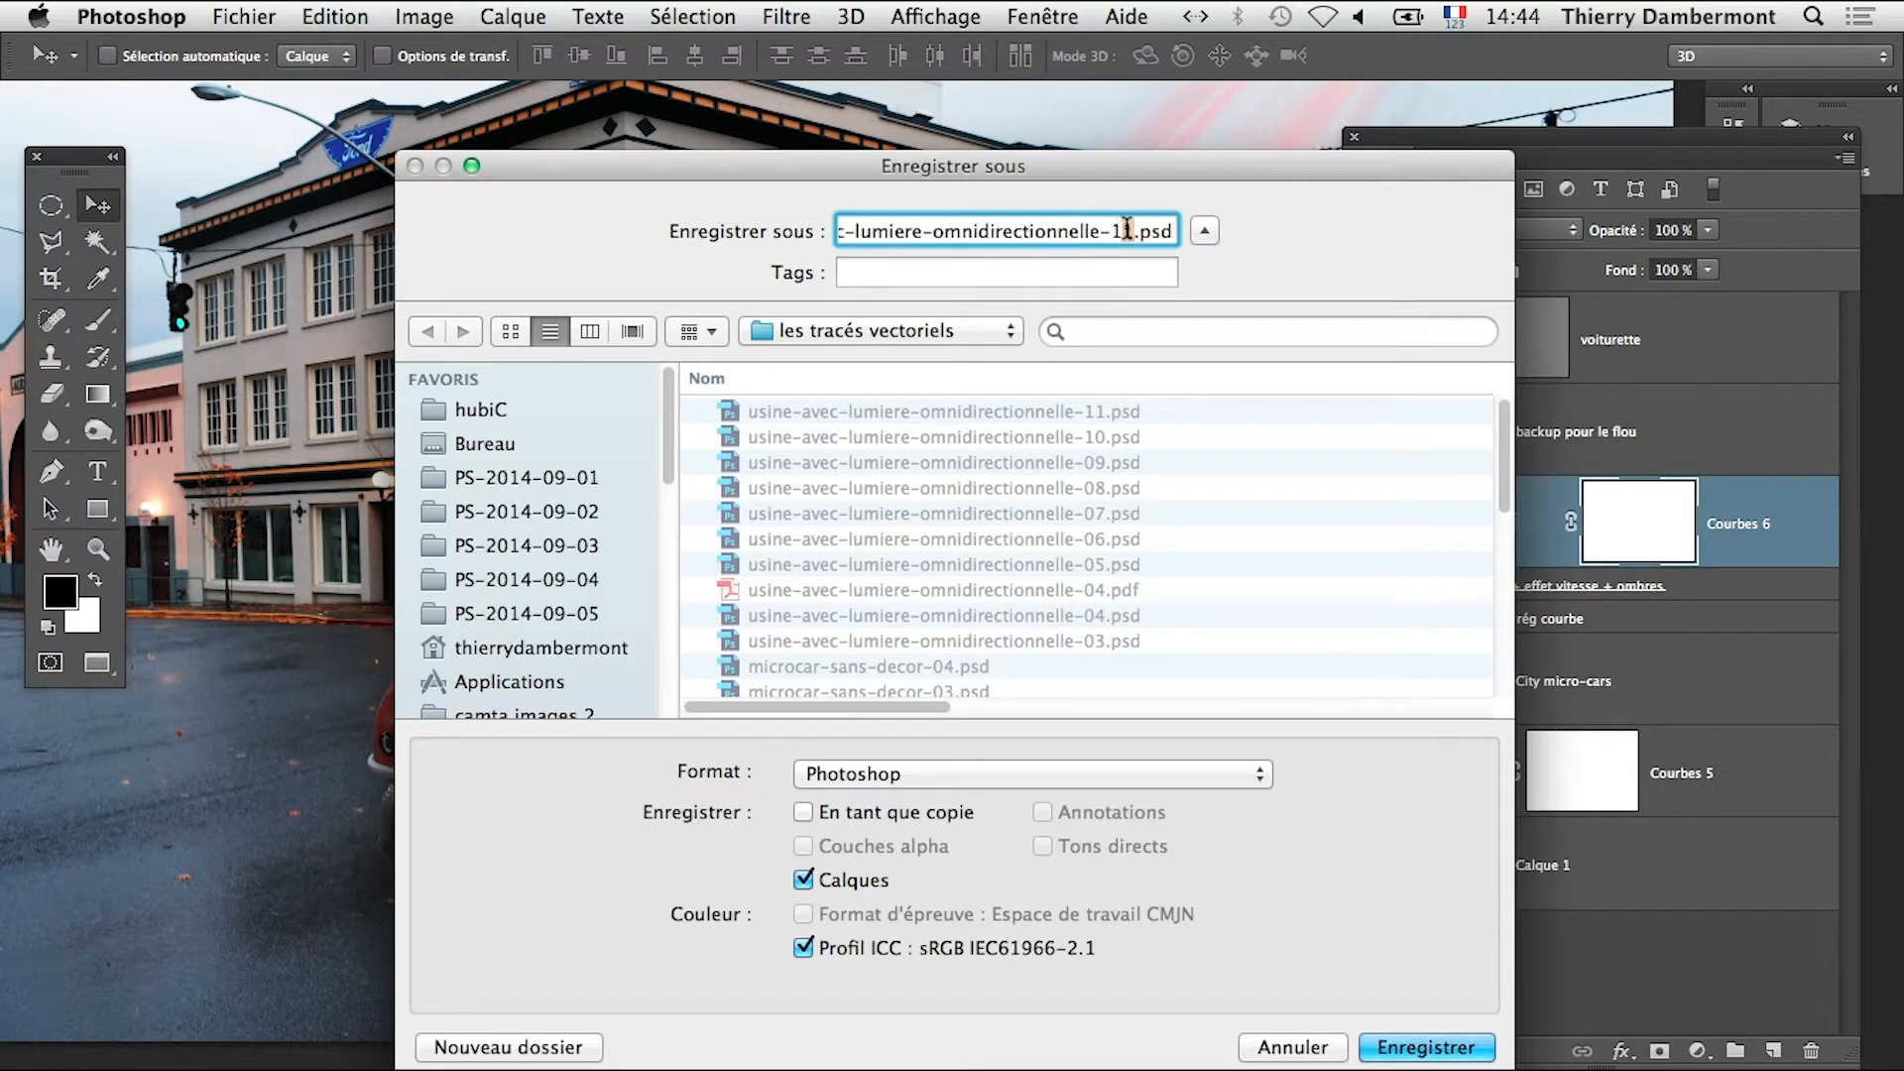
key(BackSpace)
text(2)
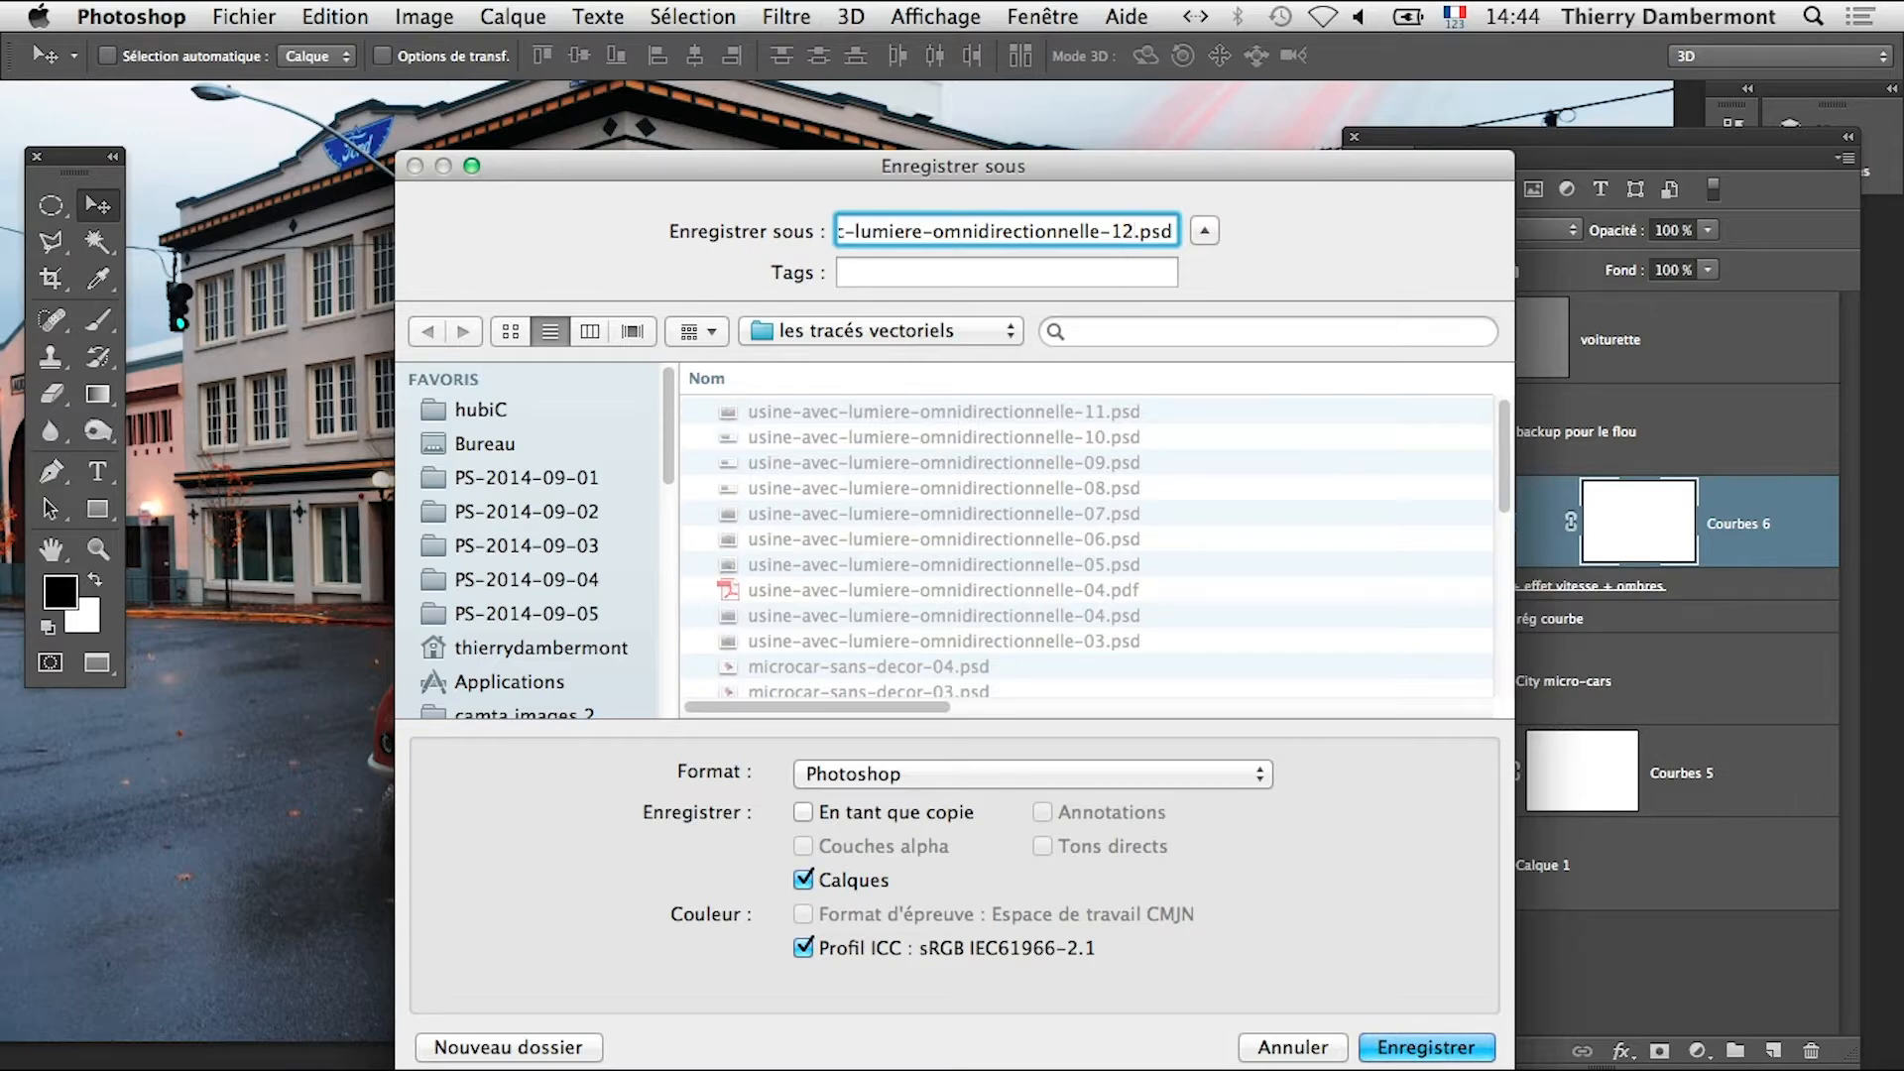
click(1448, 1053)
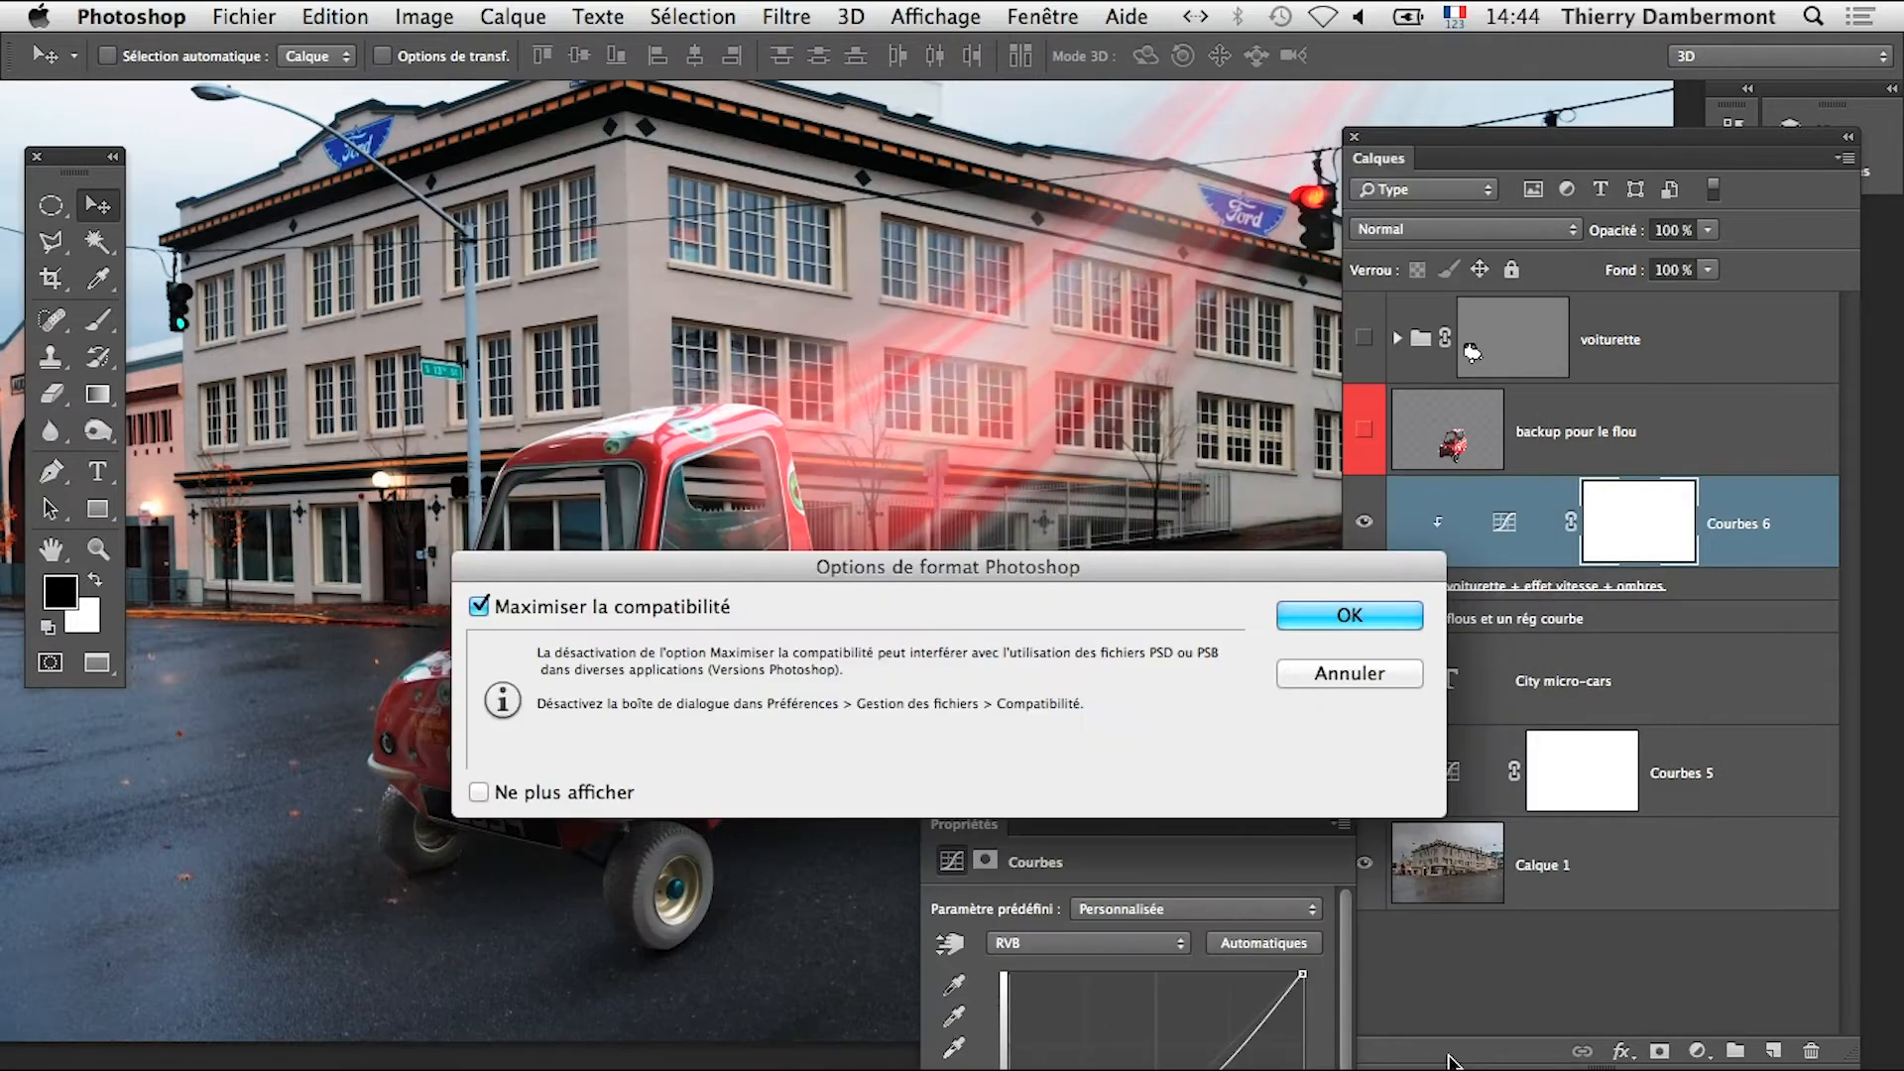
click(1376, 619)
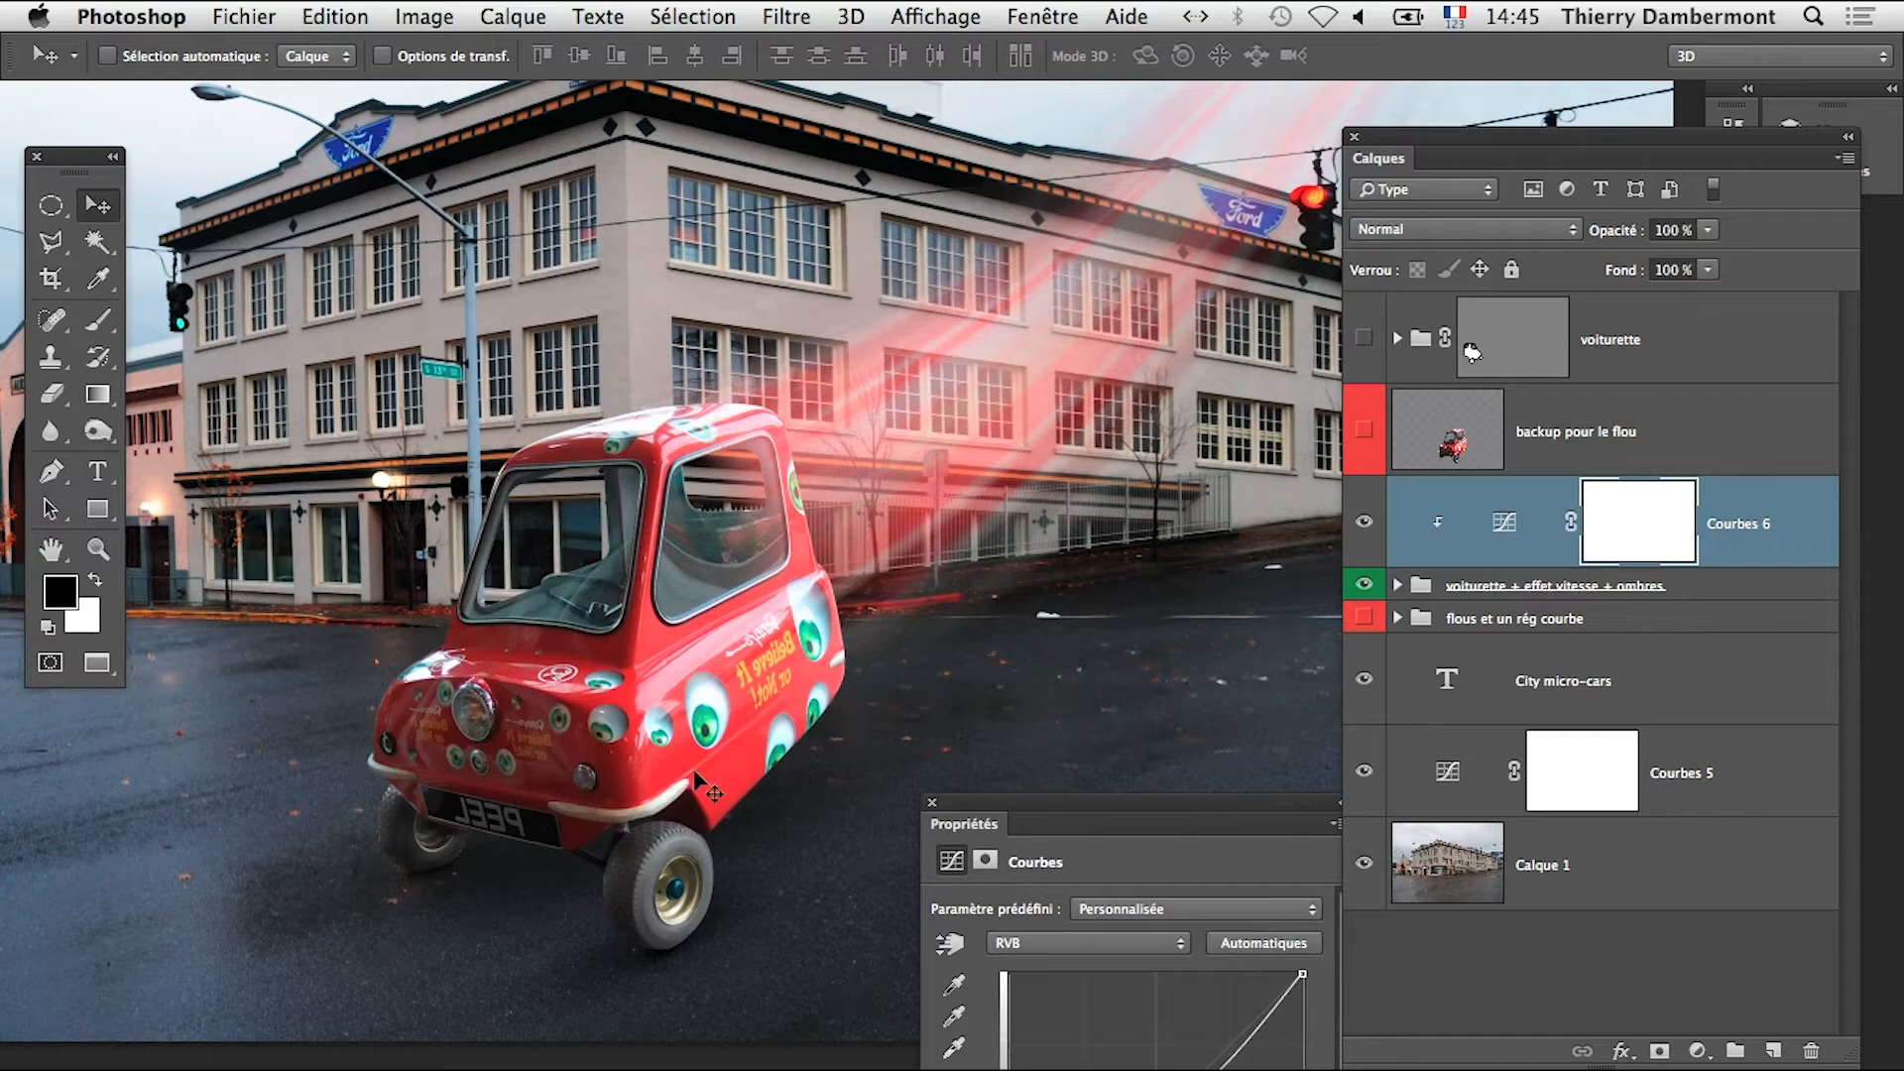
Examine the micro-car's front wheel and its shadow on the road up close
scroll(663, 918, up, 5)
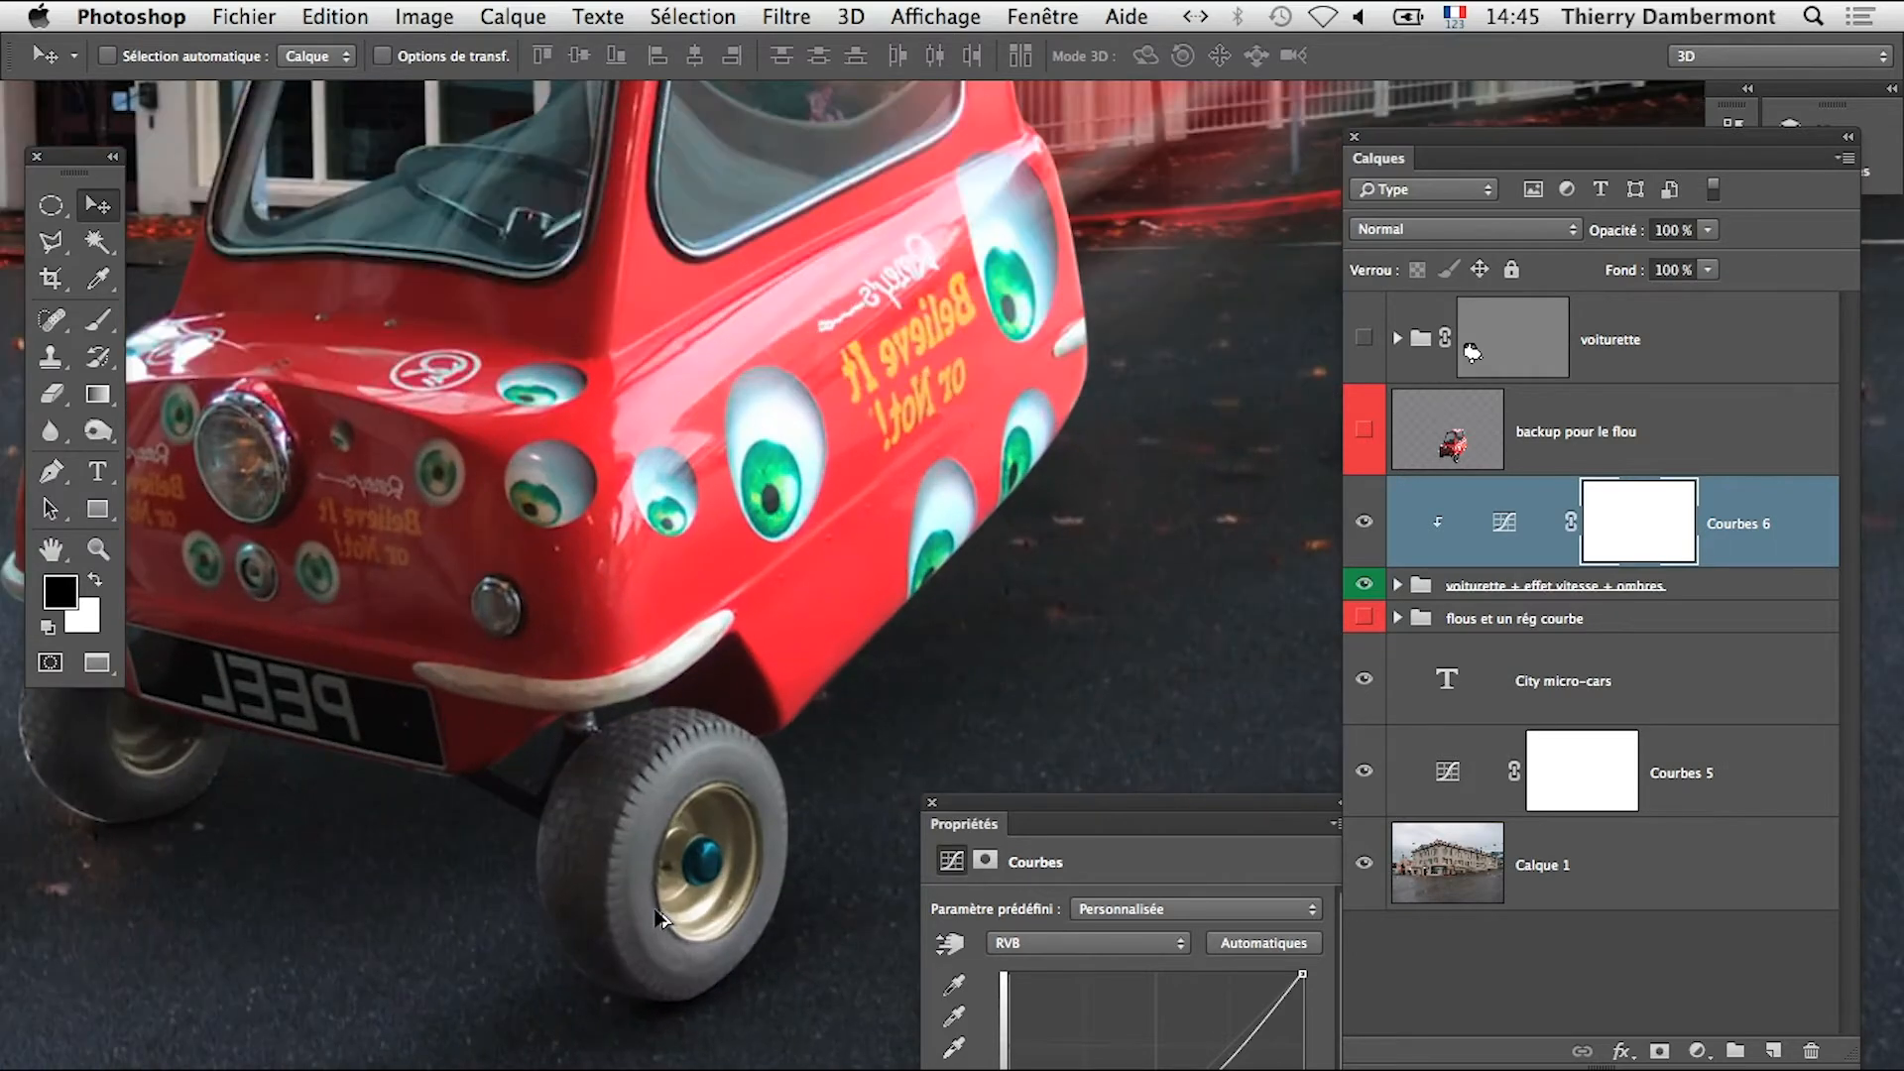
scroll(669, 921, up, 2)
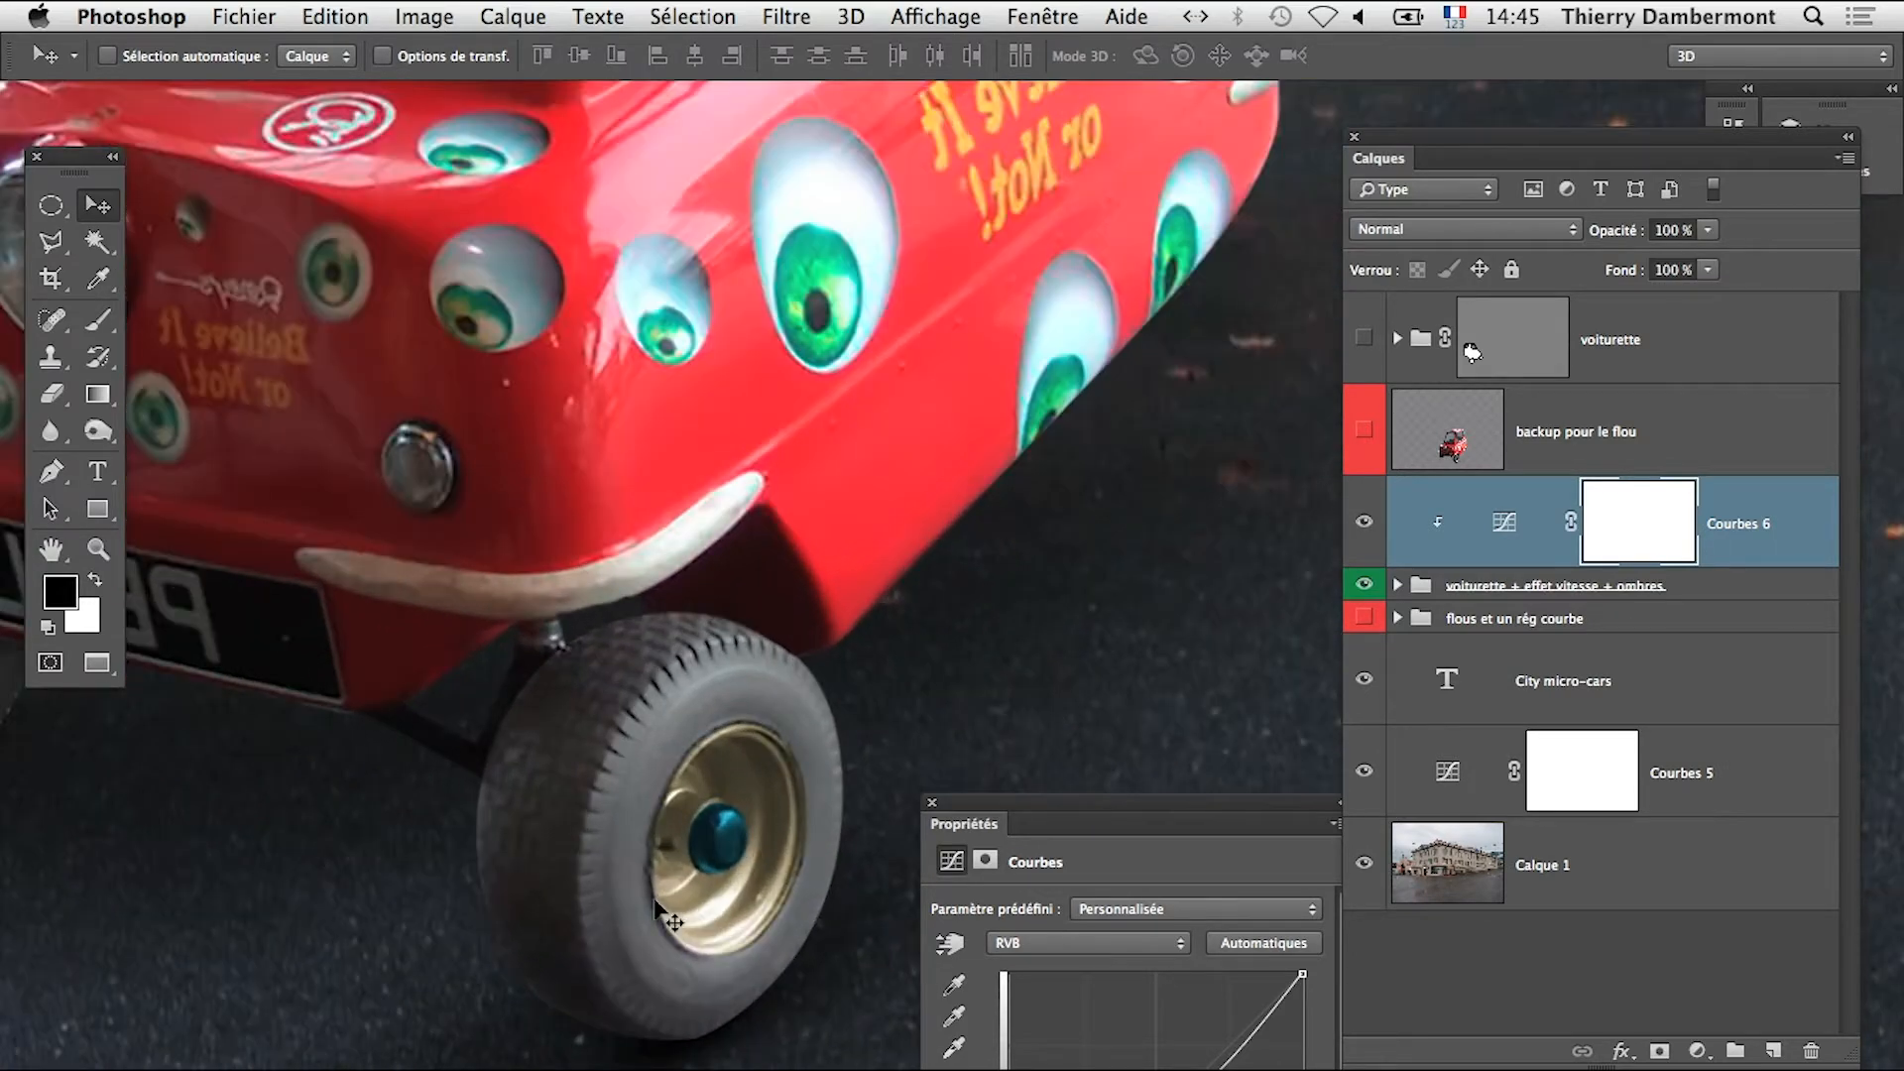
drag(625, 862, 783, 592)
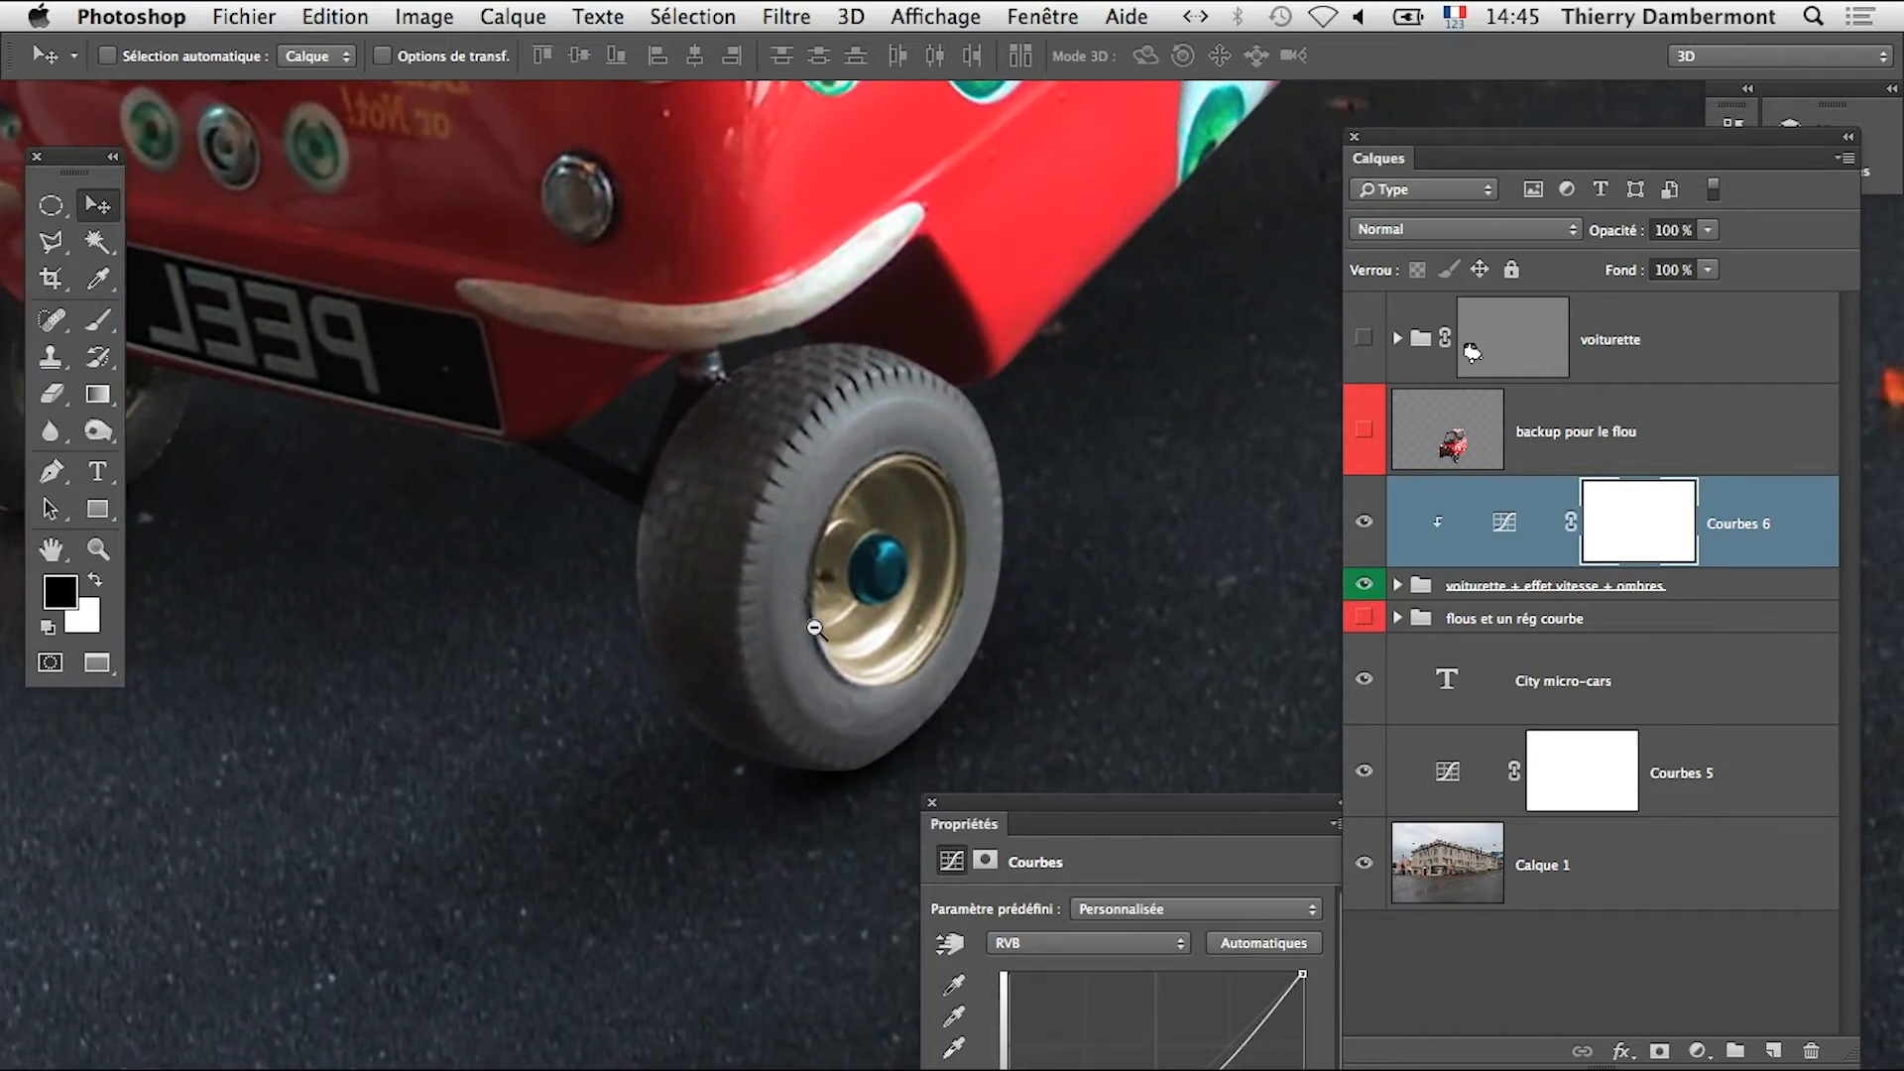
alt+click(814, 628)
alt+click(814, 632)
drag(813, 685, 689, 696)
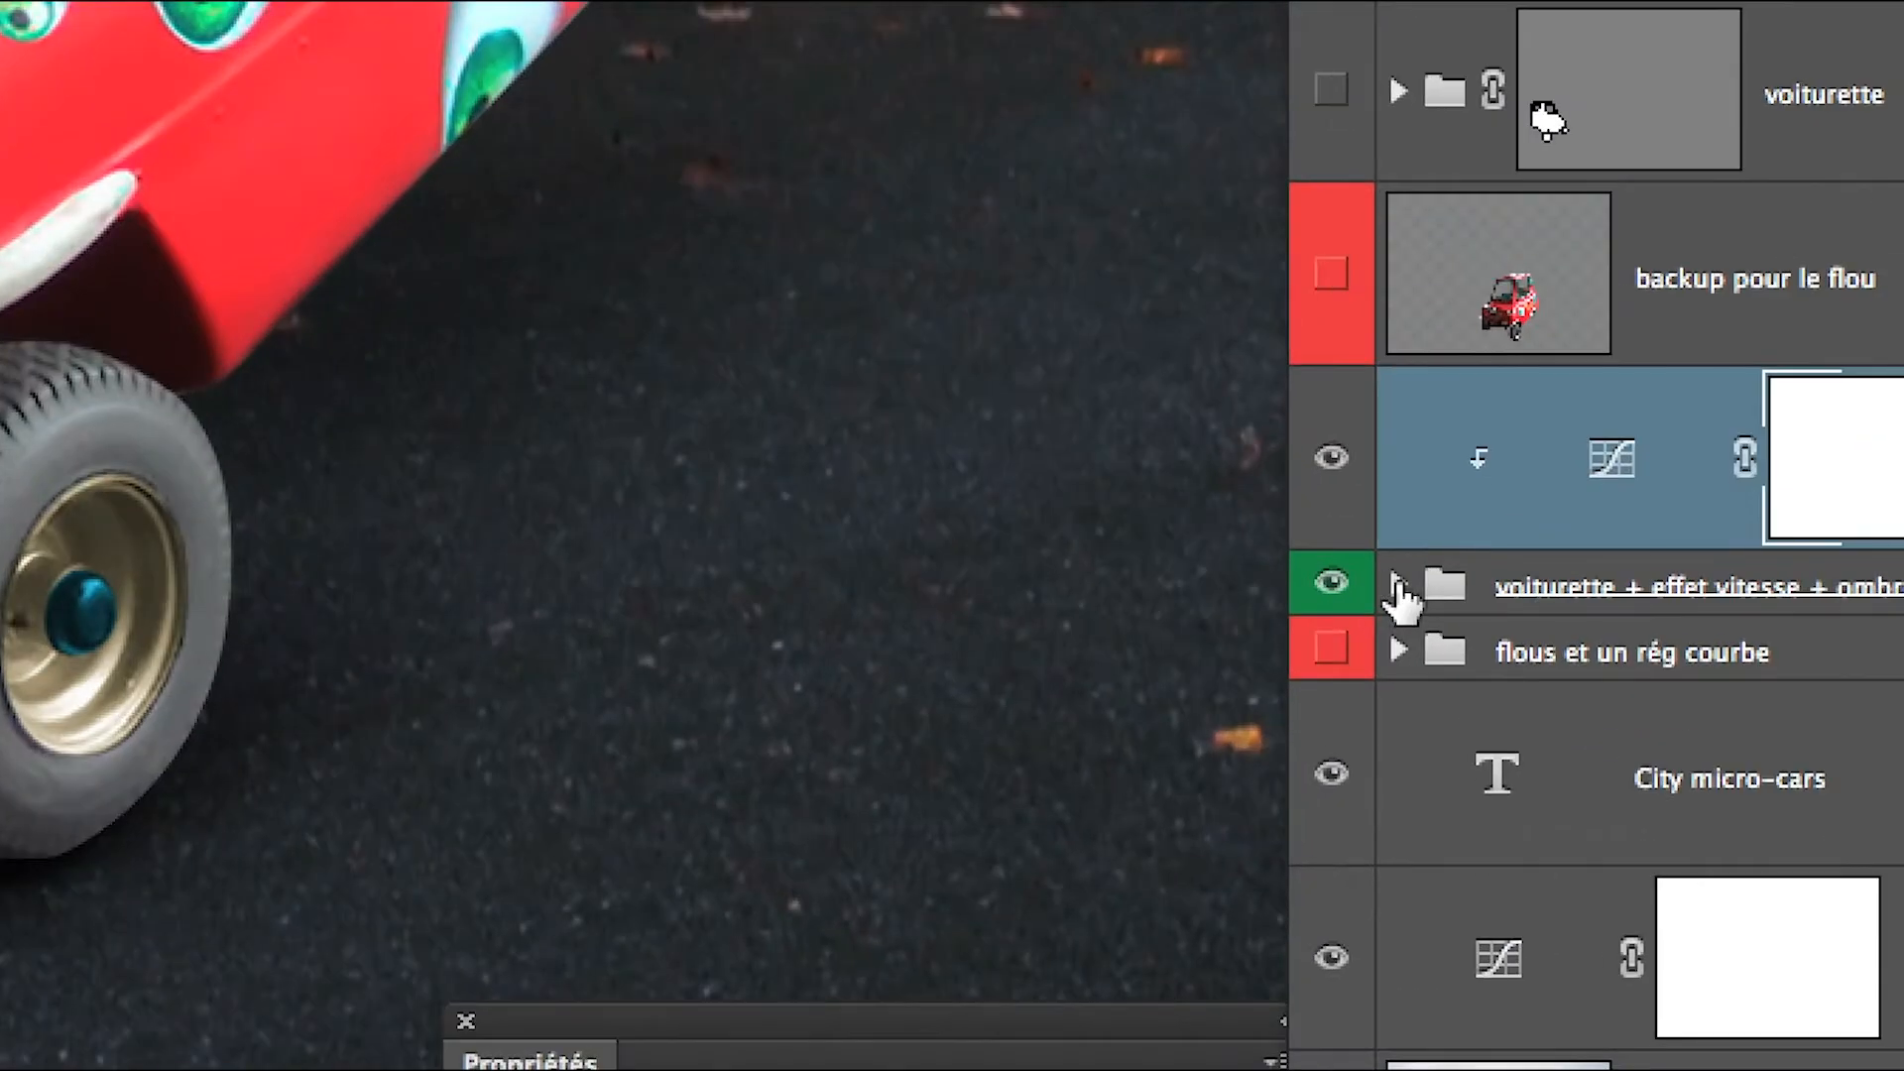
Expand the "voiturette + effet vitesse + ombres" group and its nested voiturette group to inspect their masked adjustment layers
click(1396, 587)
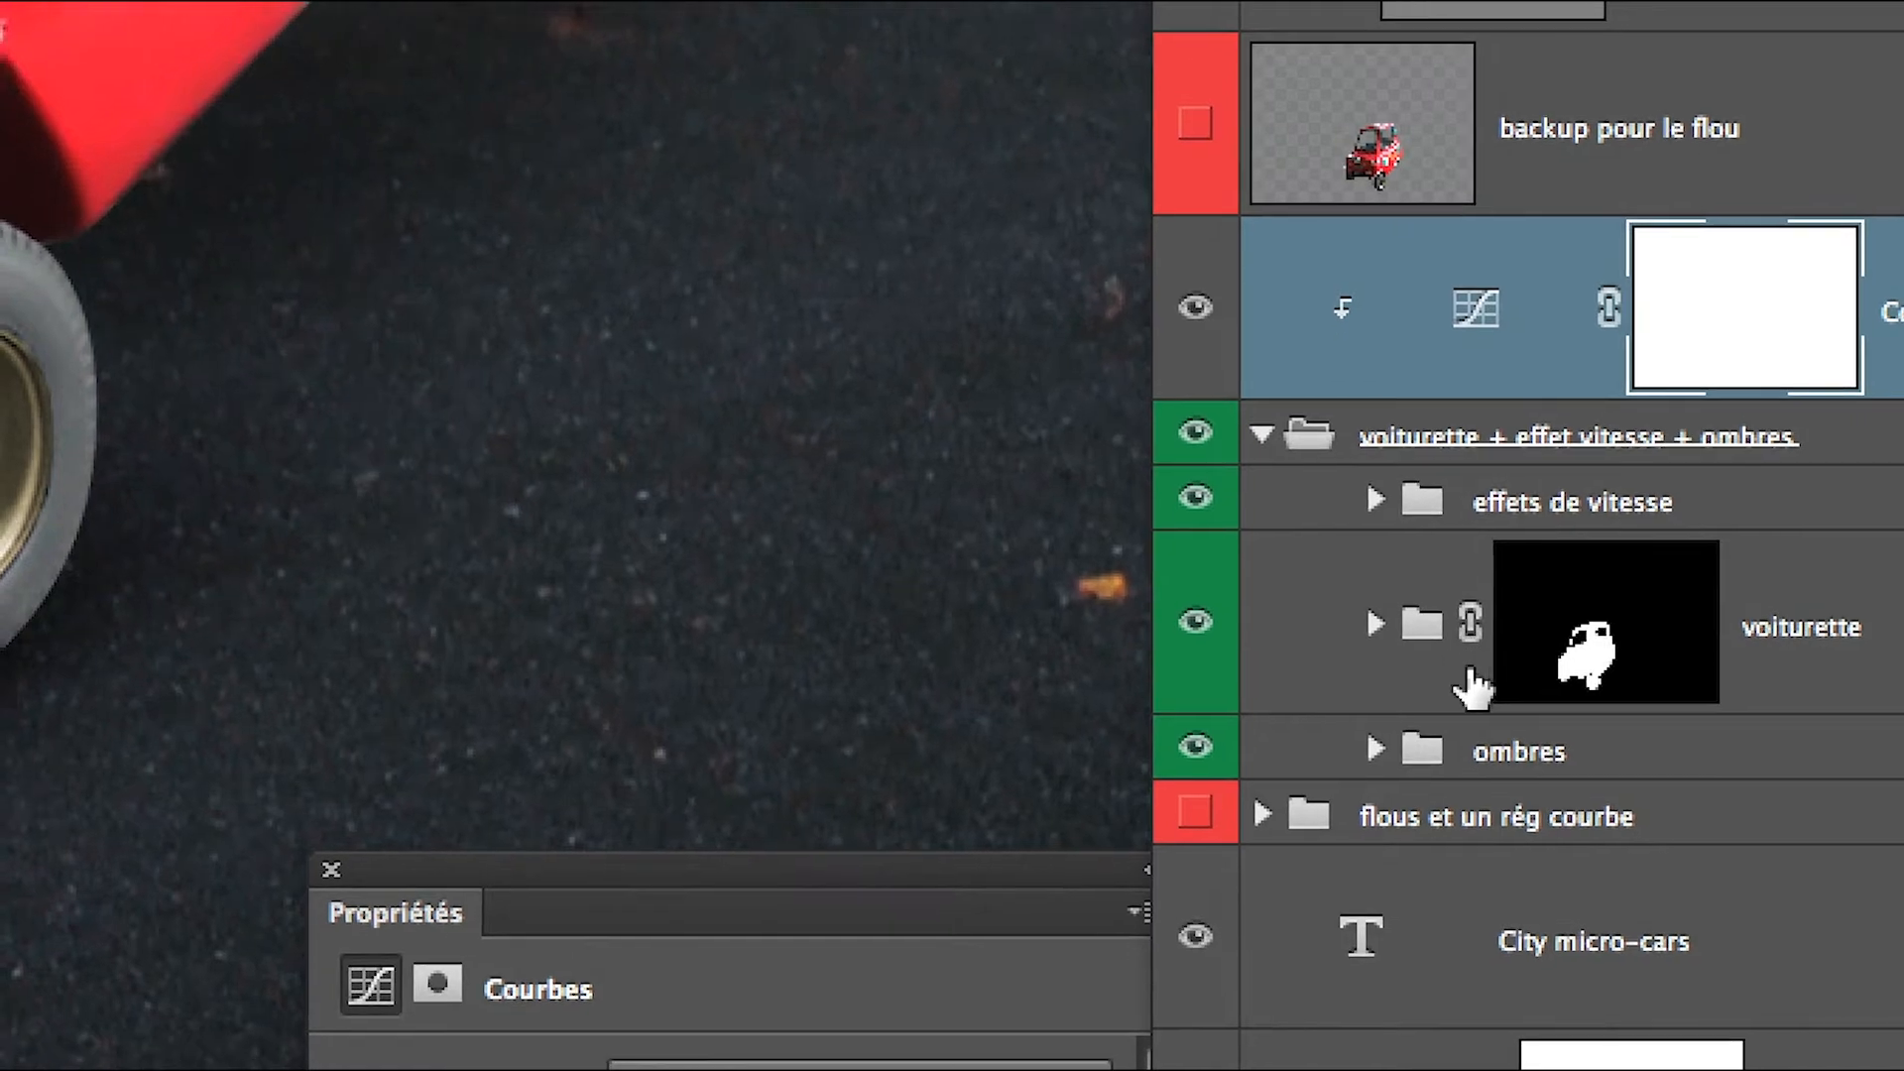
click(1431, 653)
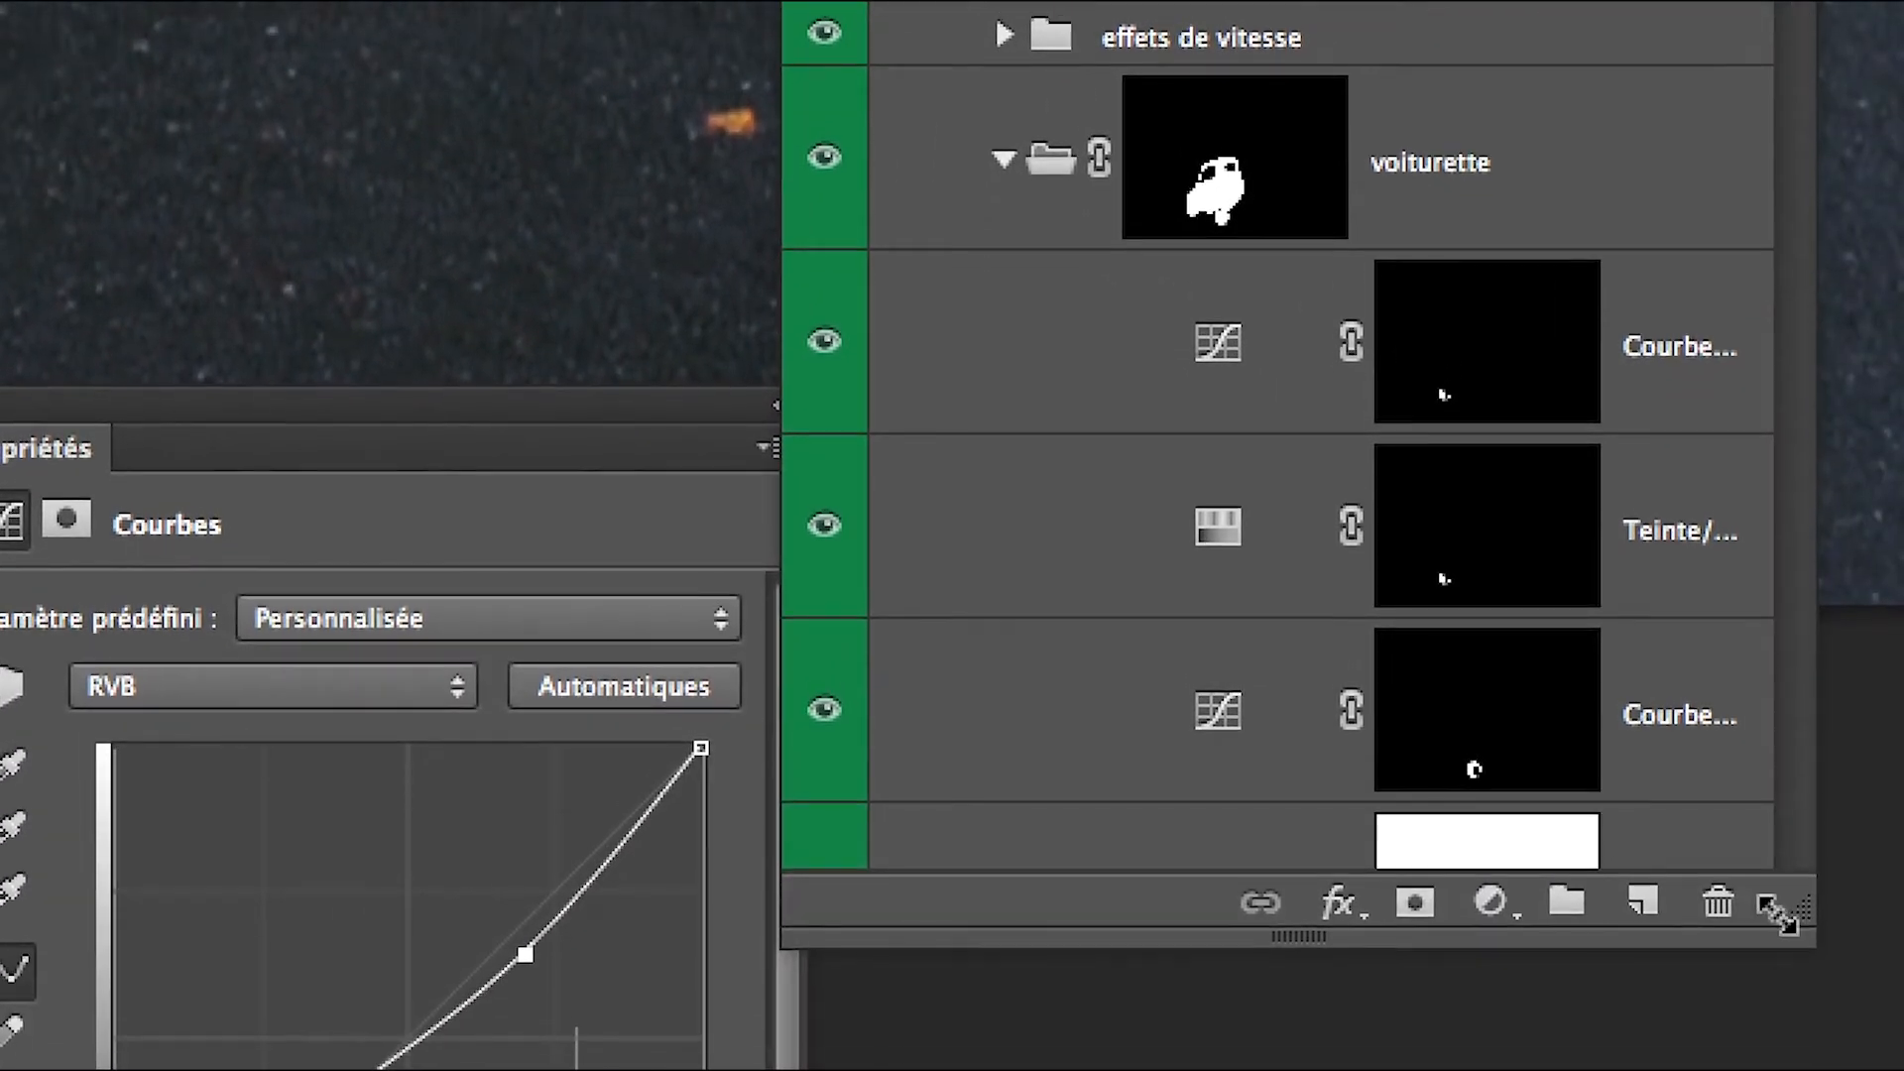
drag(1811, 976, 1868, 1064)
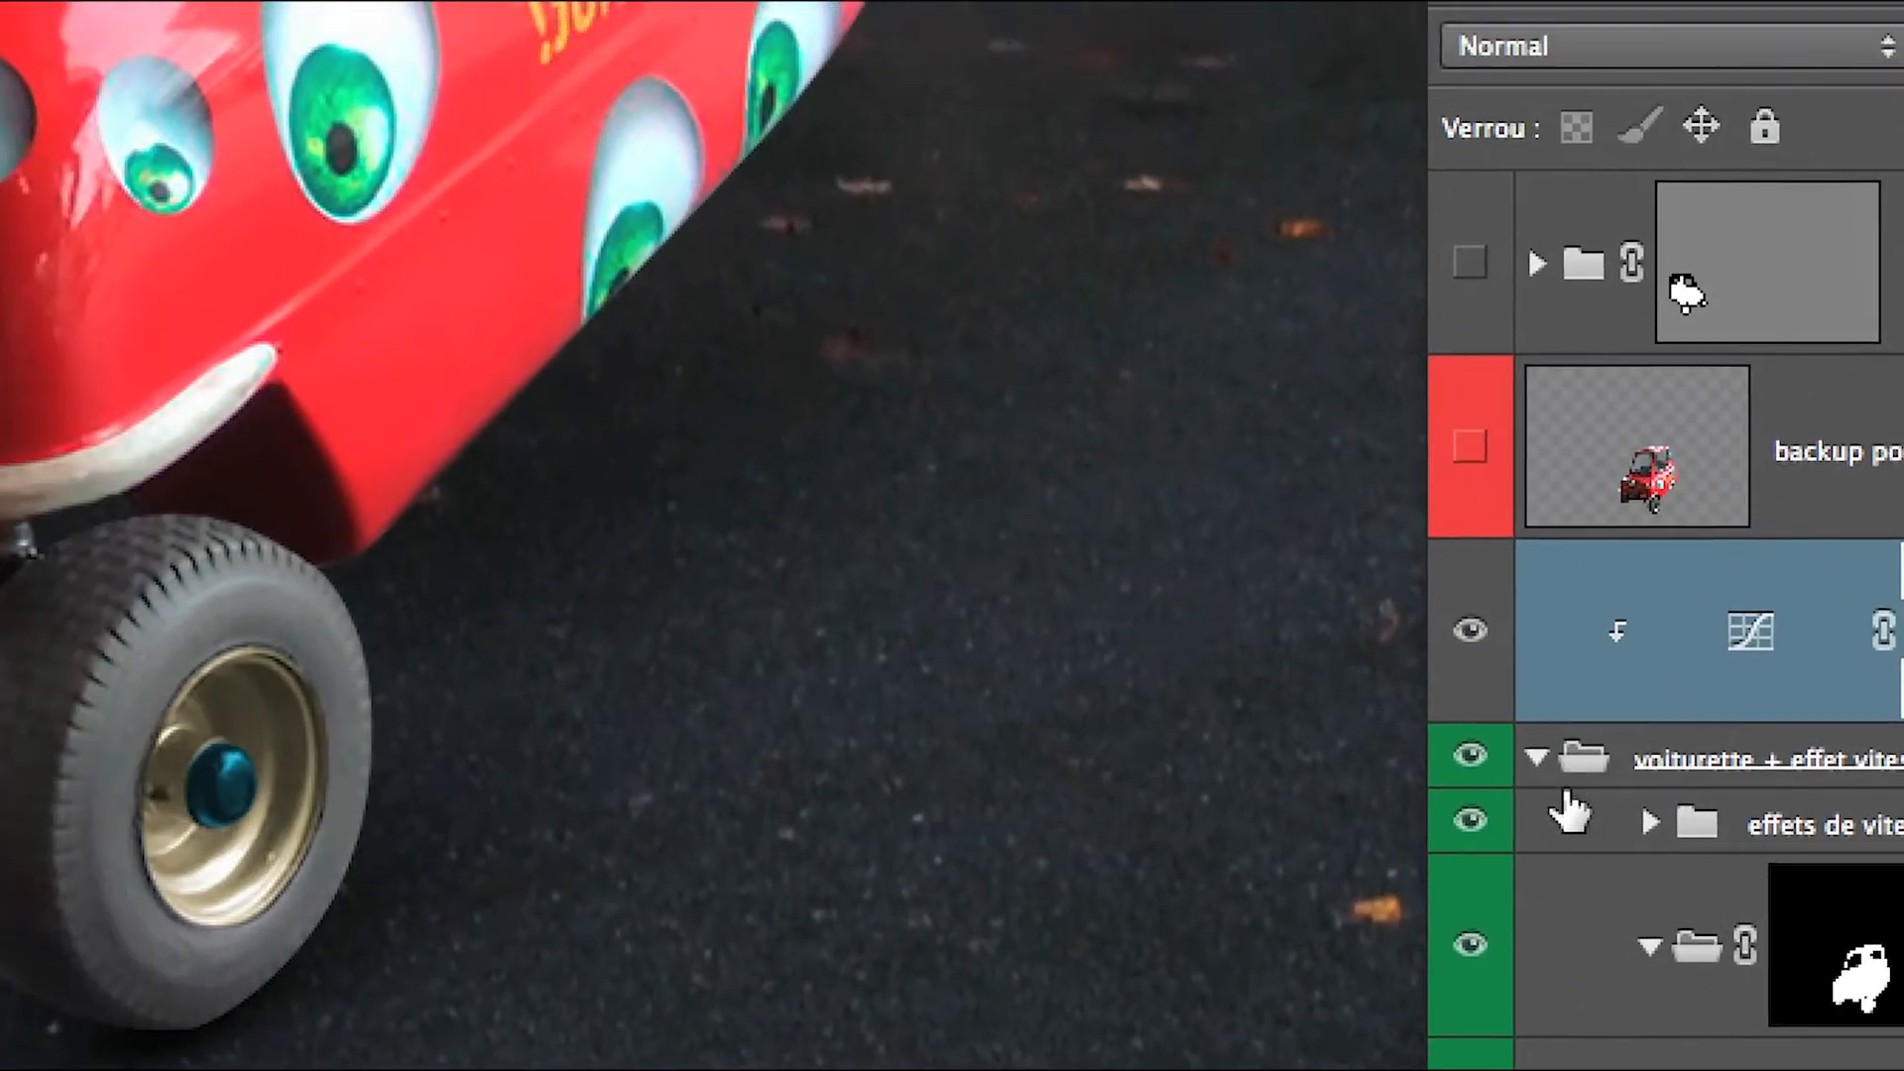
click(1553, 779)
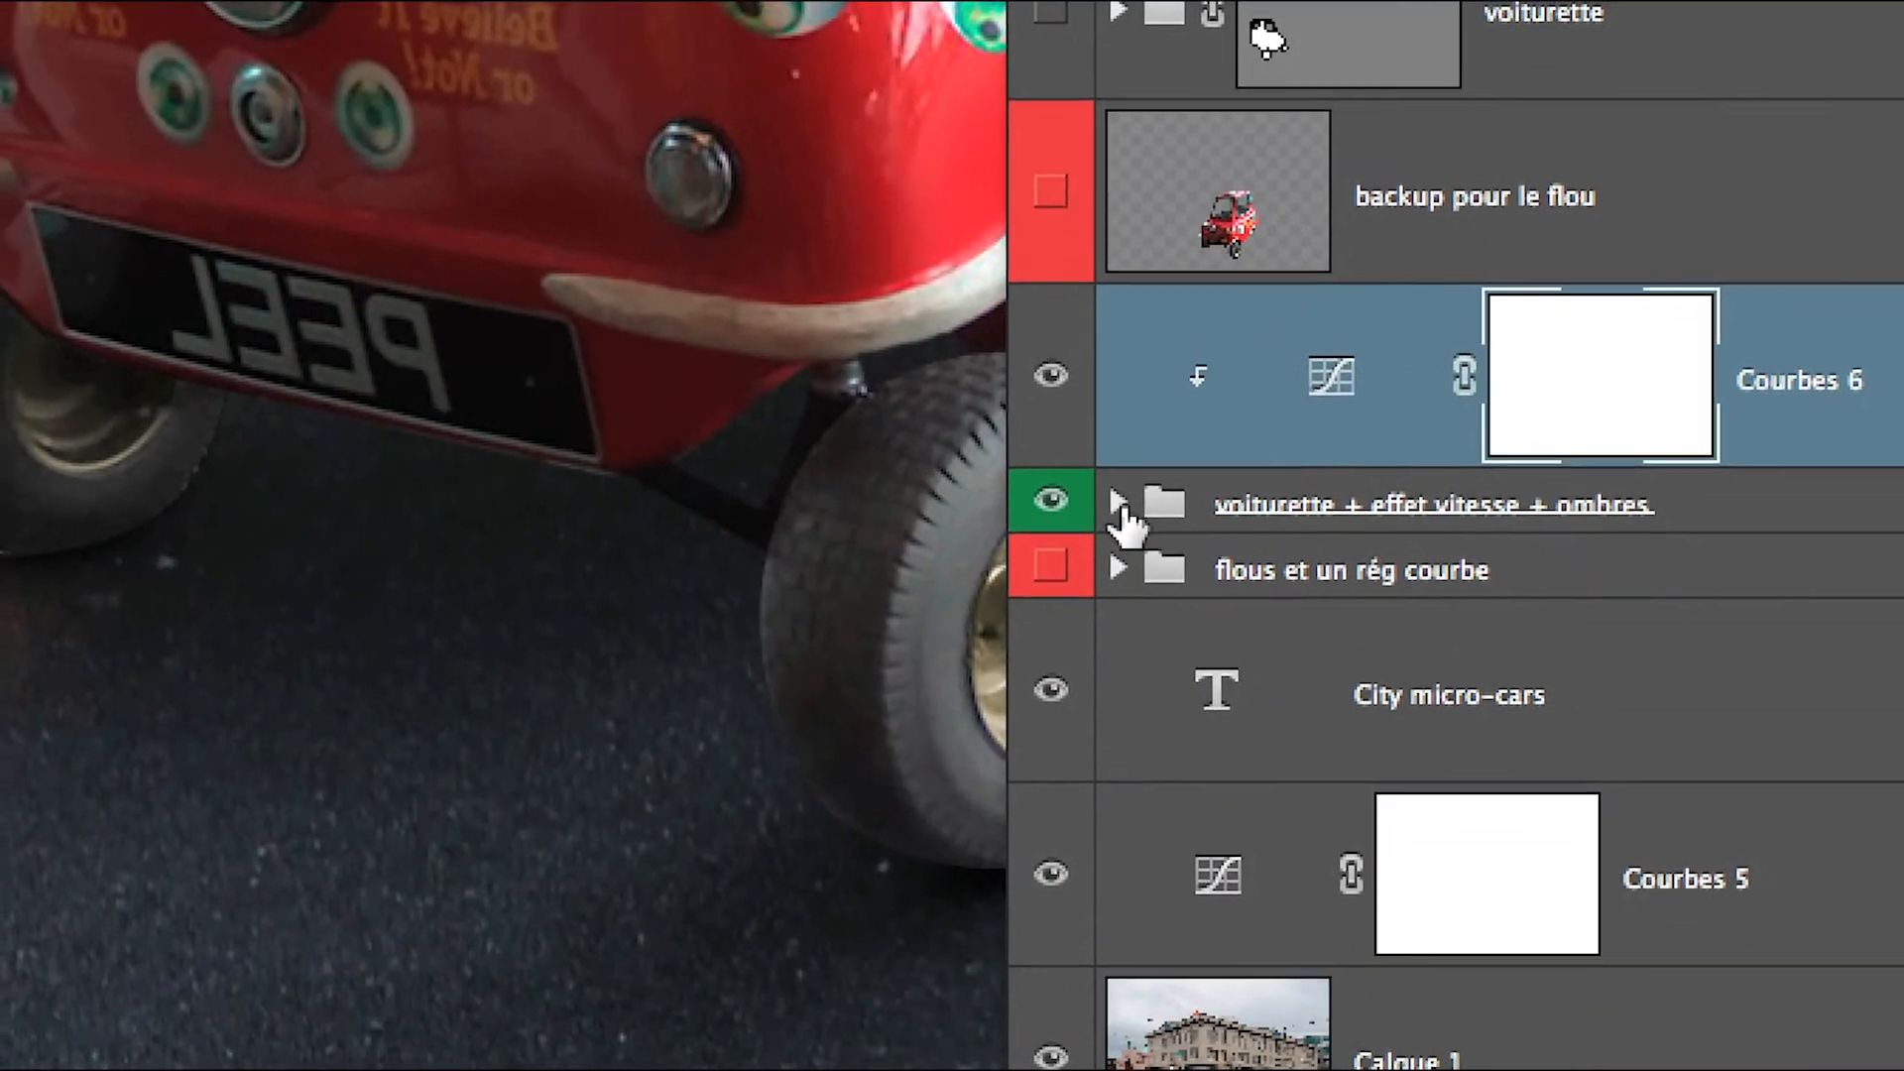
click(1121, 506)
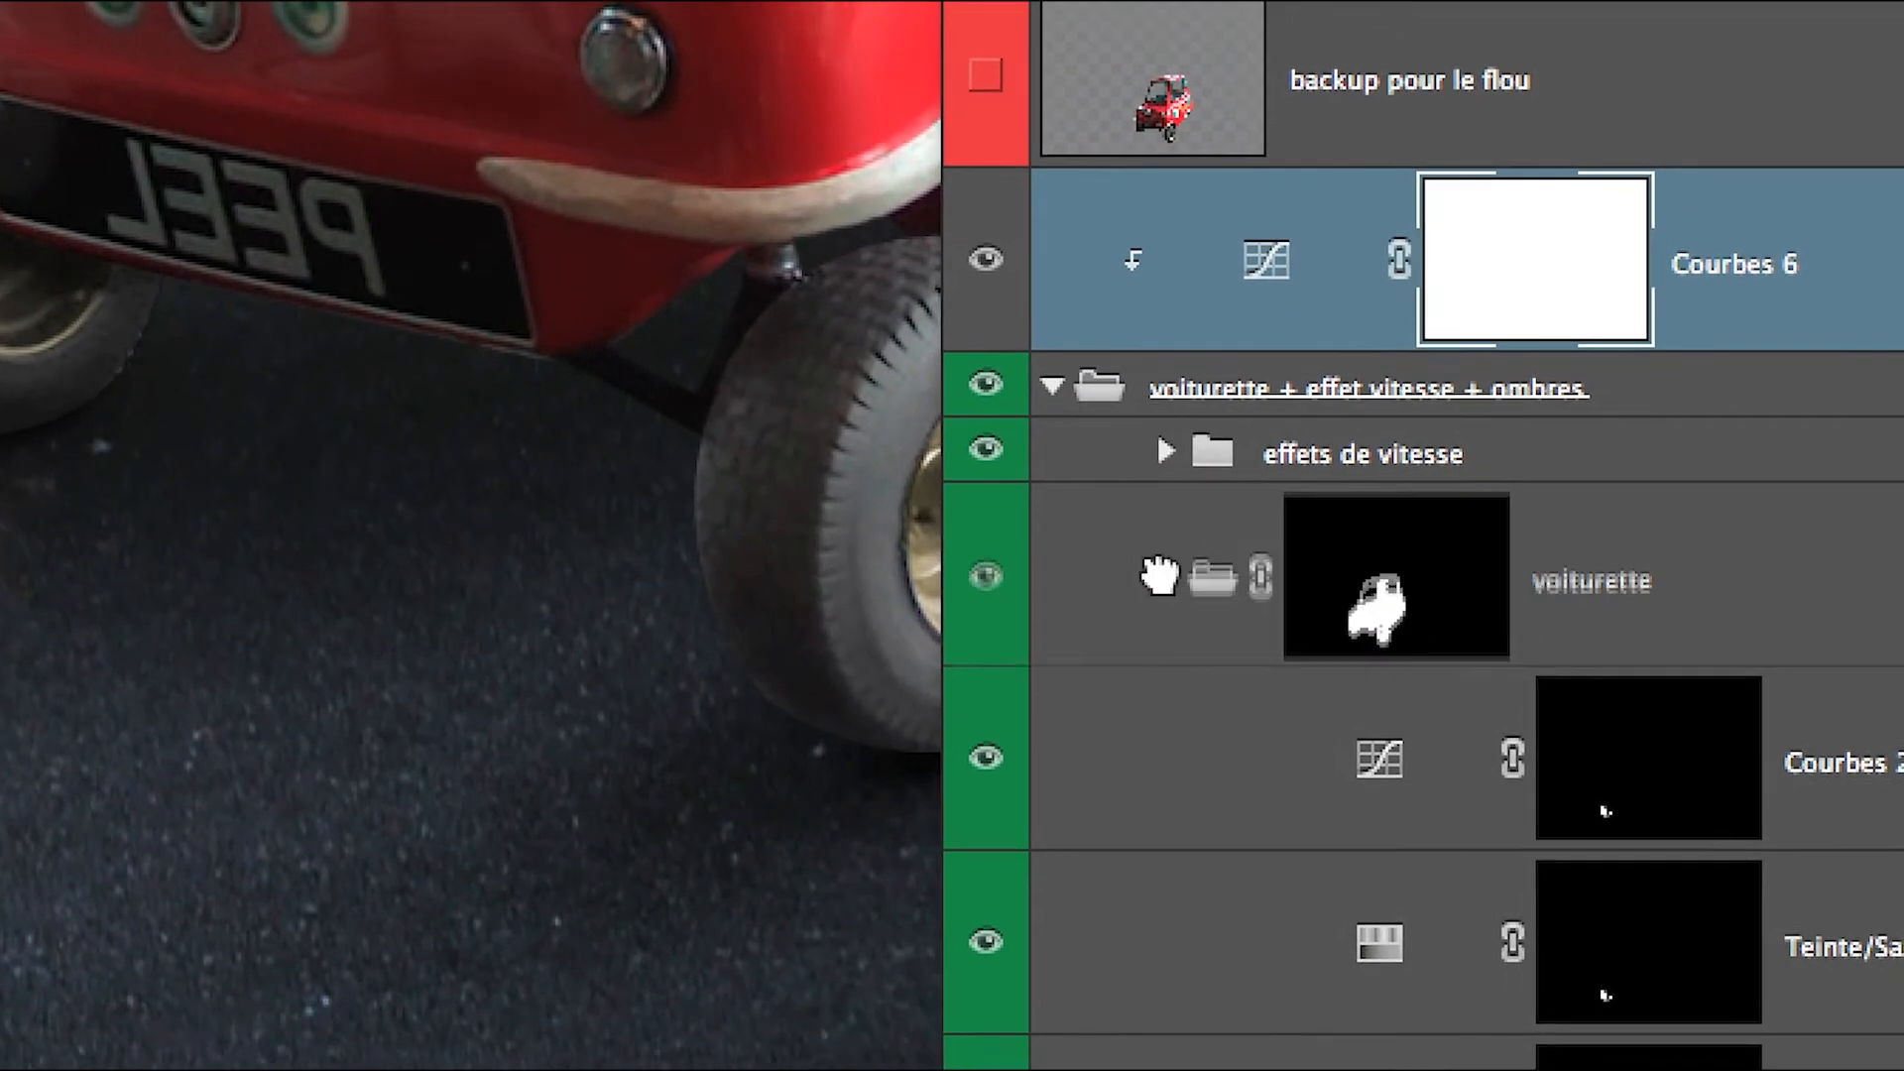
Select the Courbes 1 mask in the nested voiturette group and toggle that layer's visibility to compare its effect on the near front wheel
click(1235, 691)
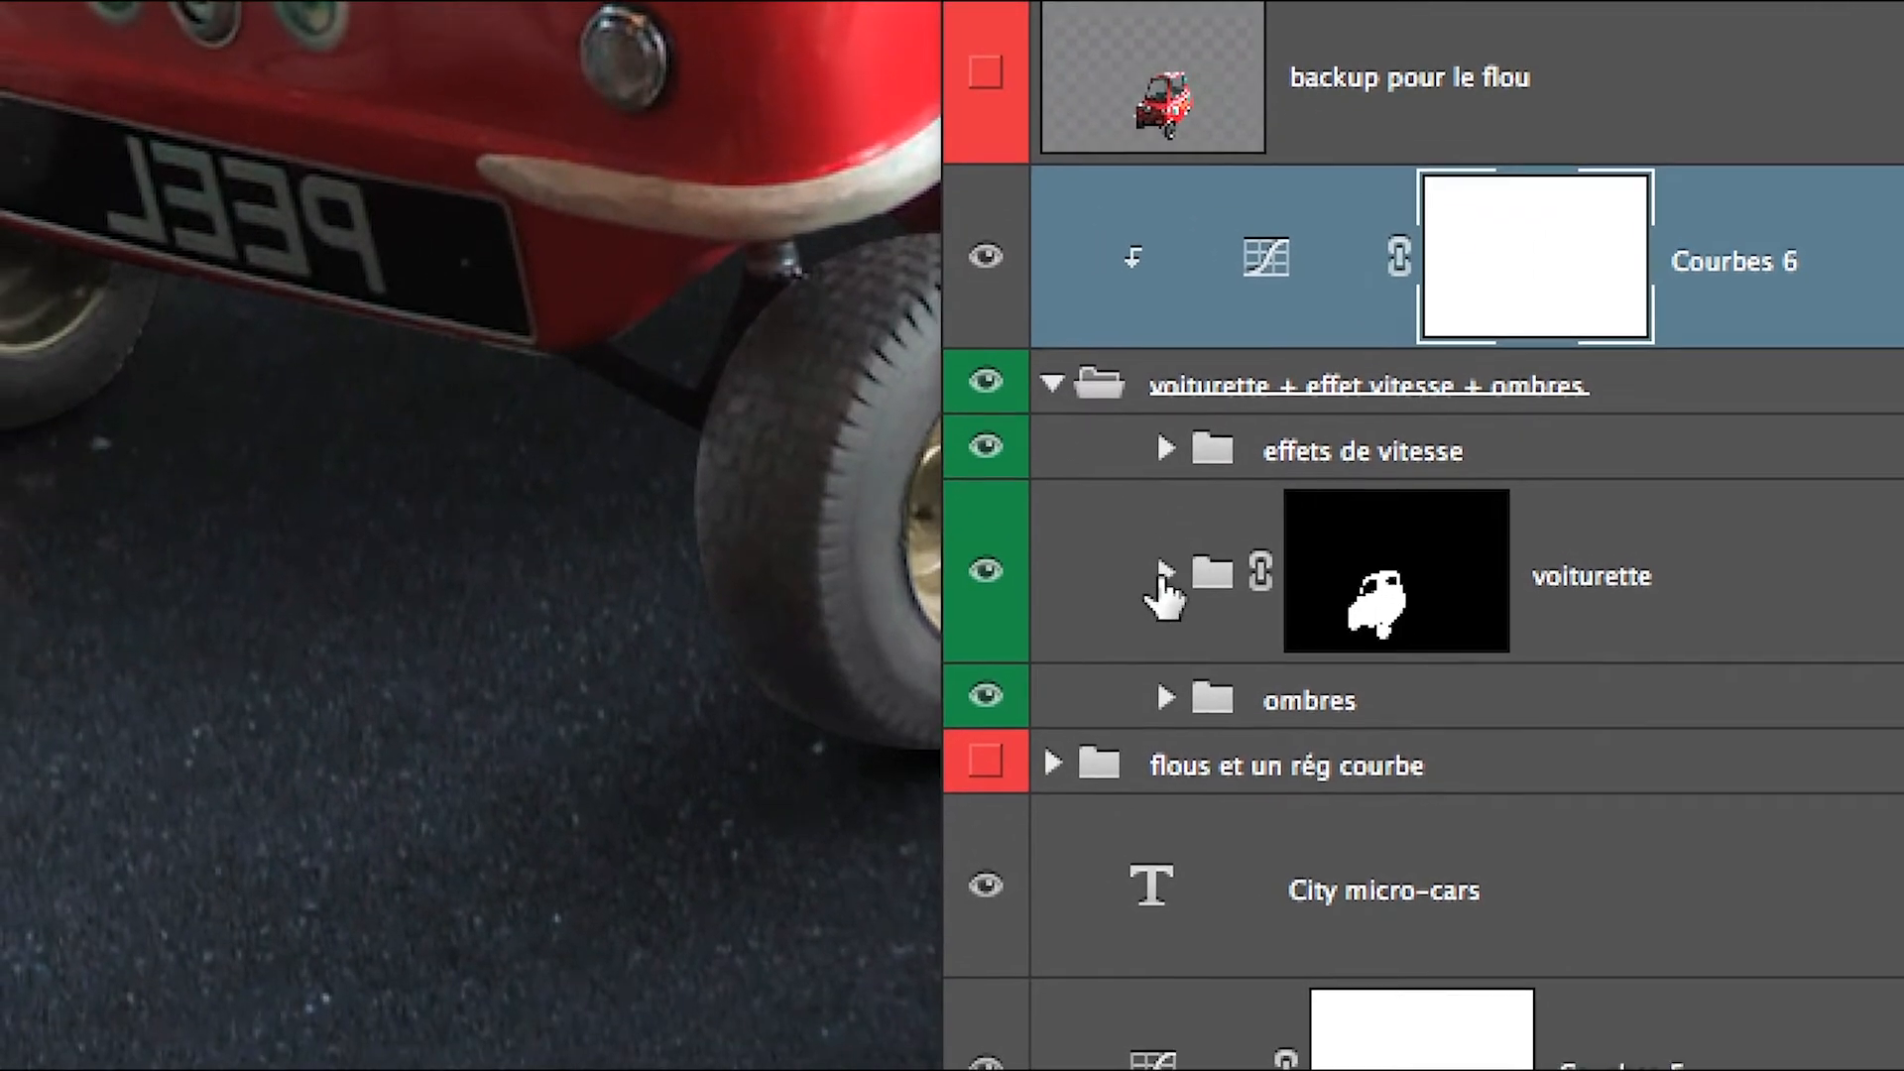
click(907, 688)
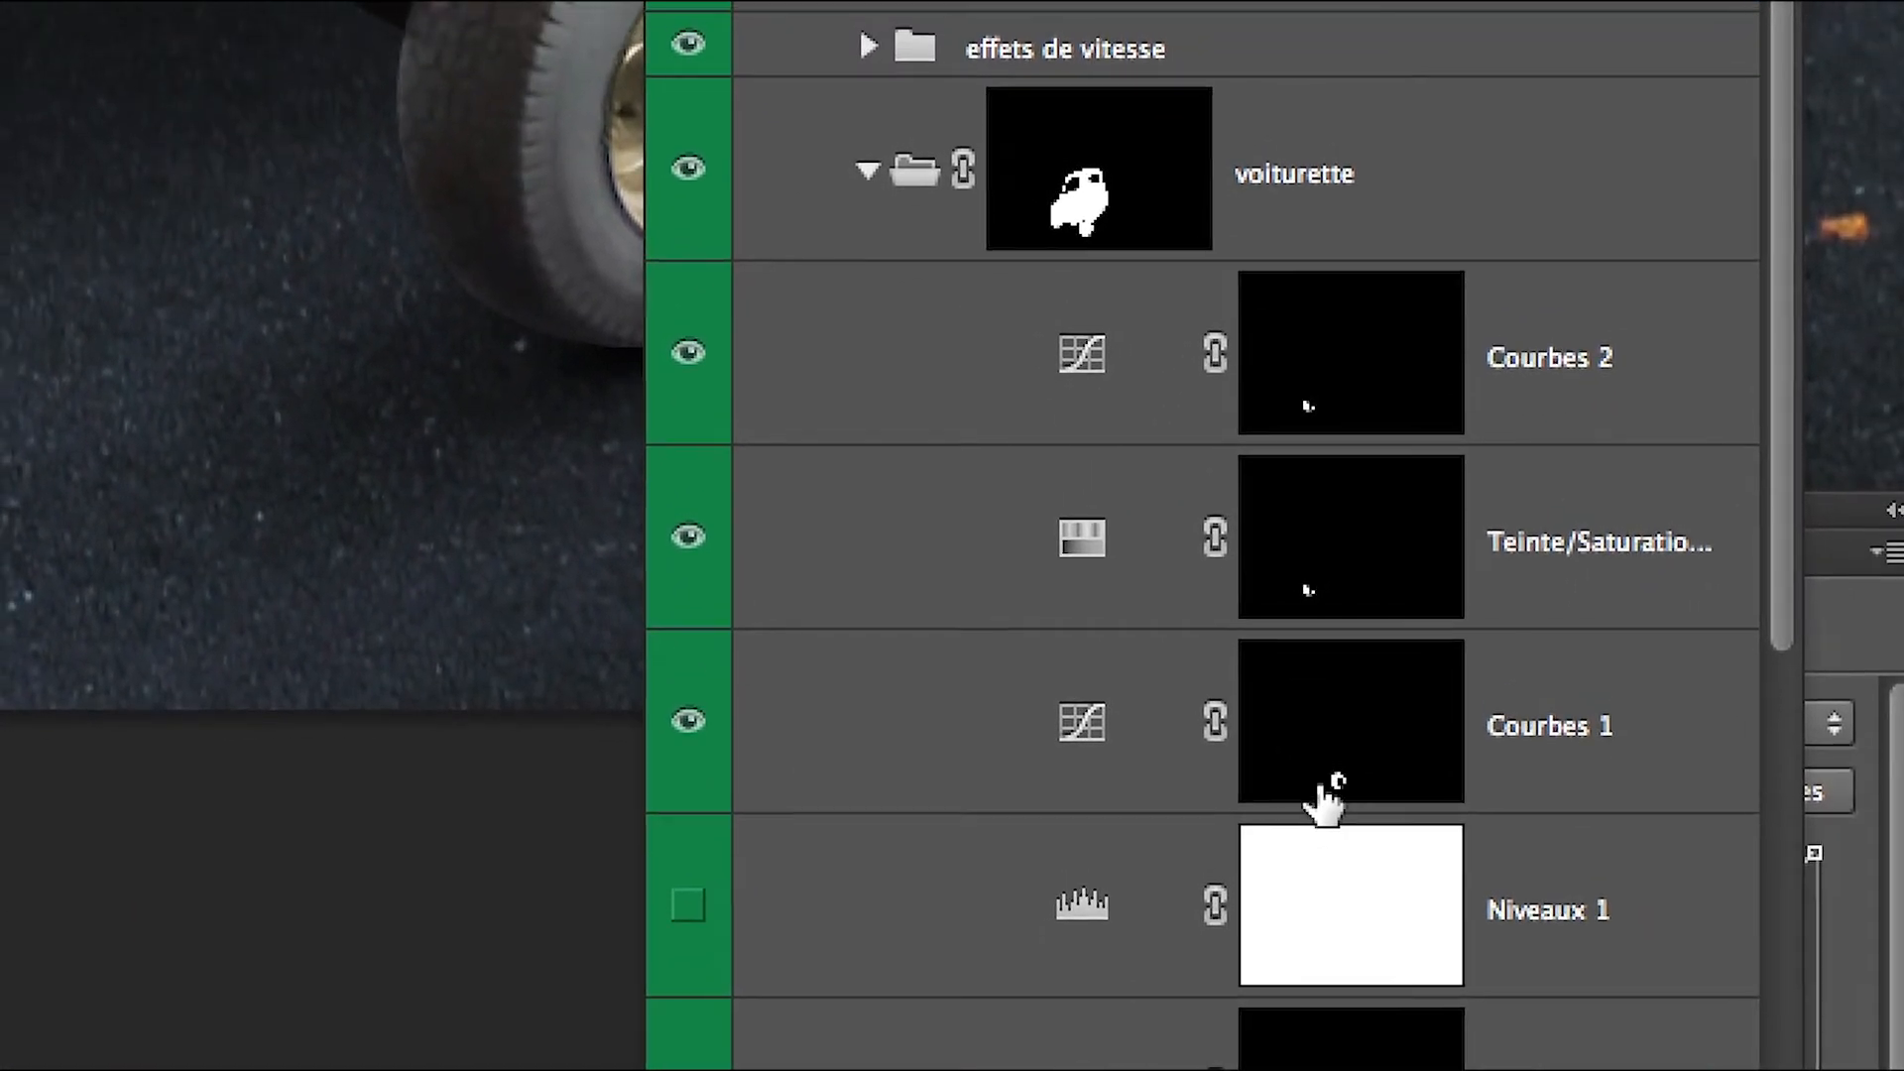
click(1329, 784)
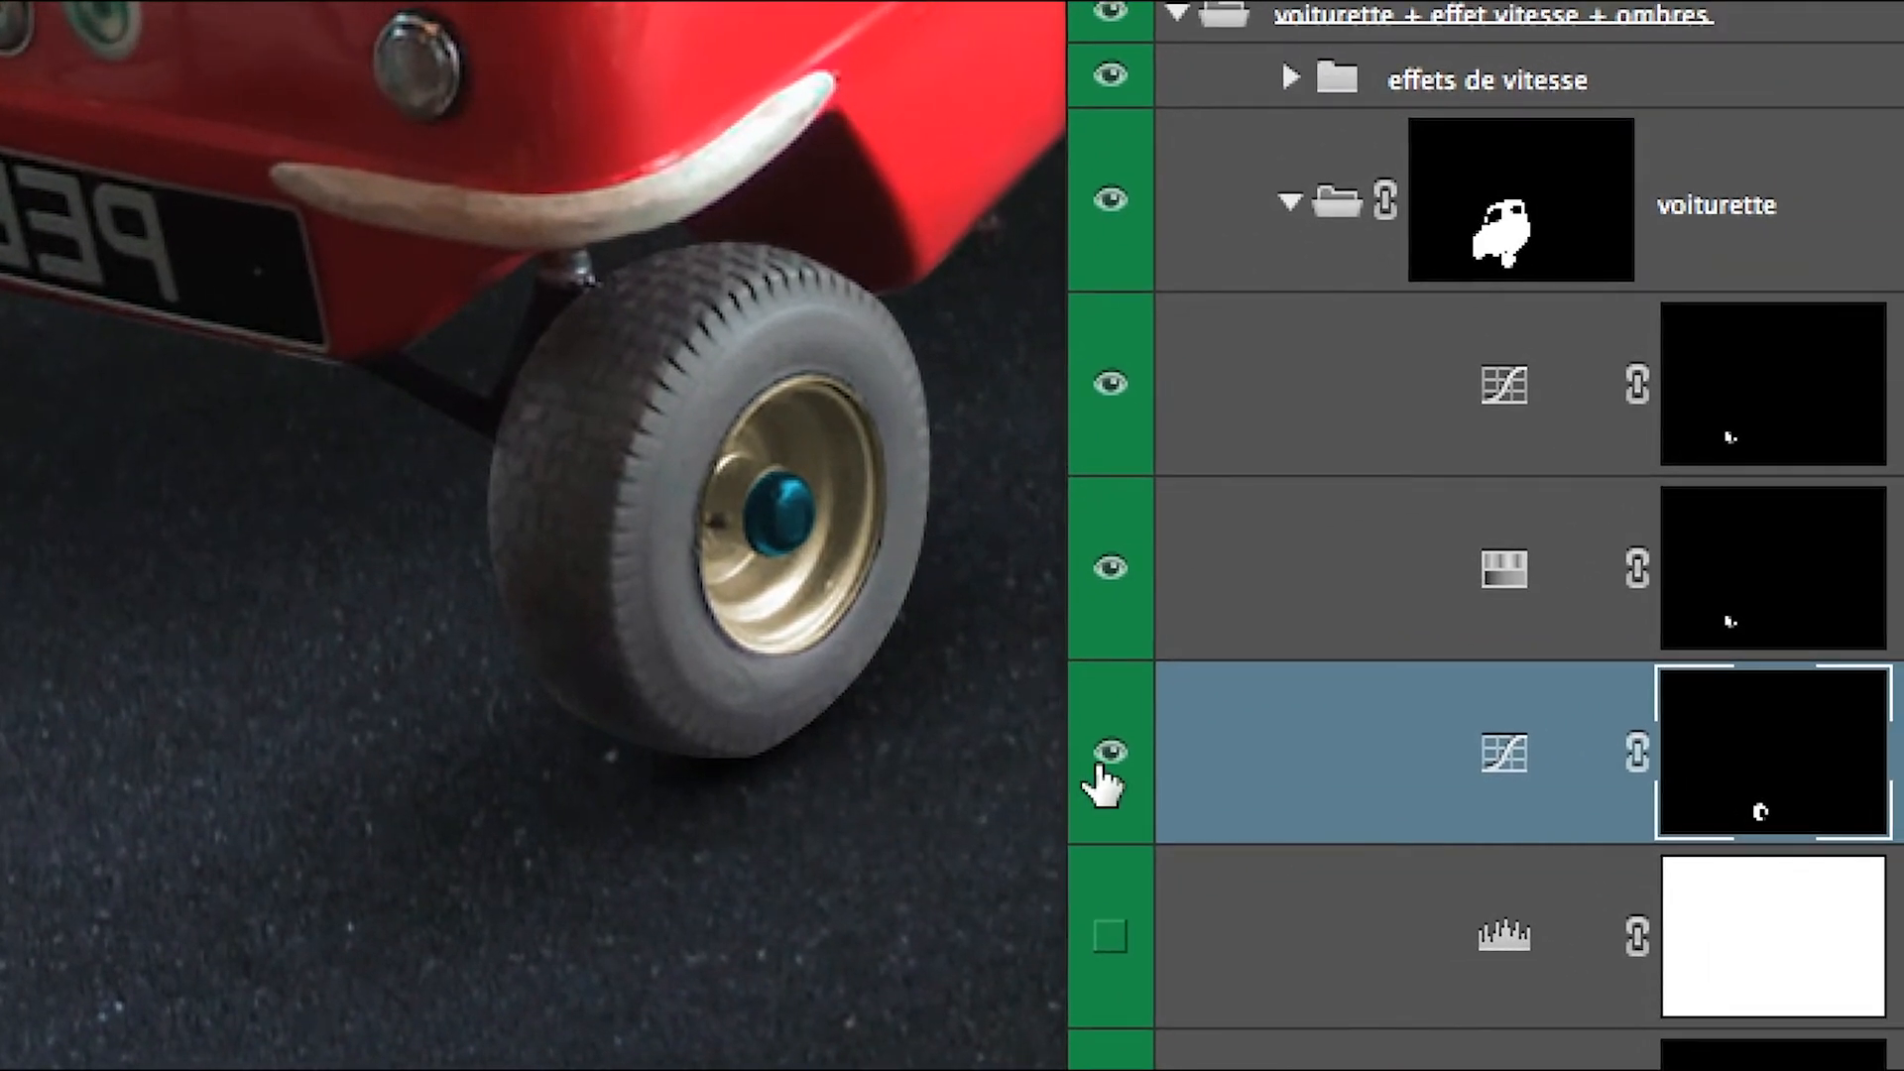
click(1110, 754)
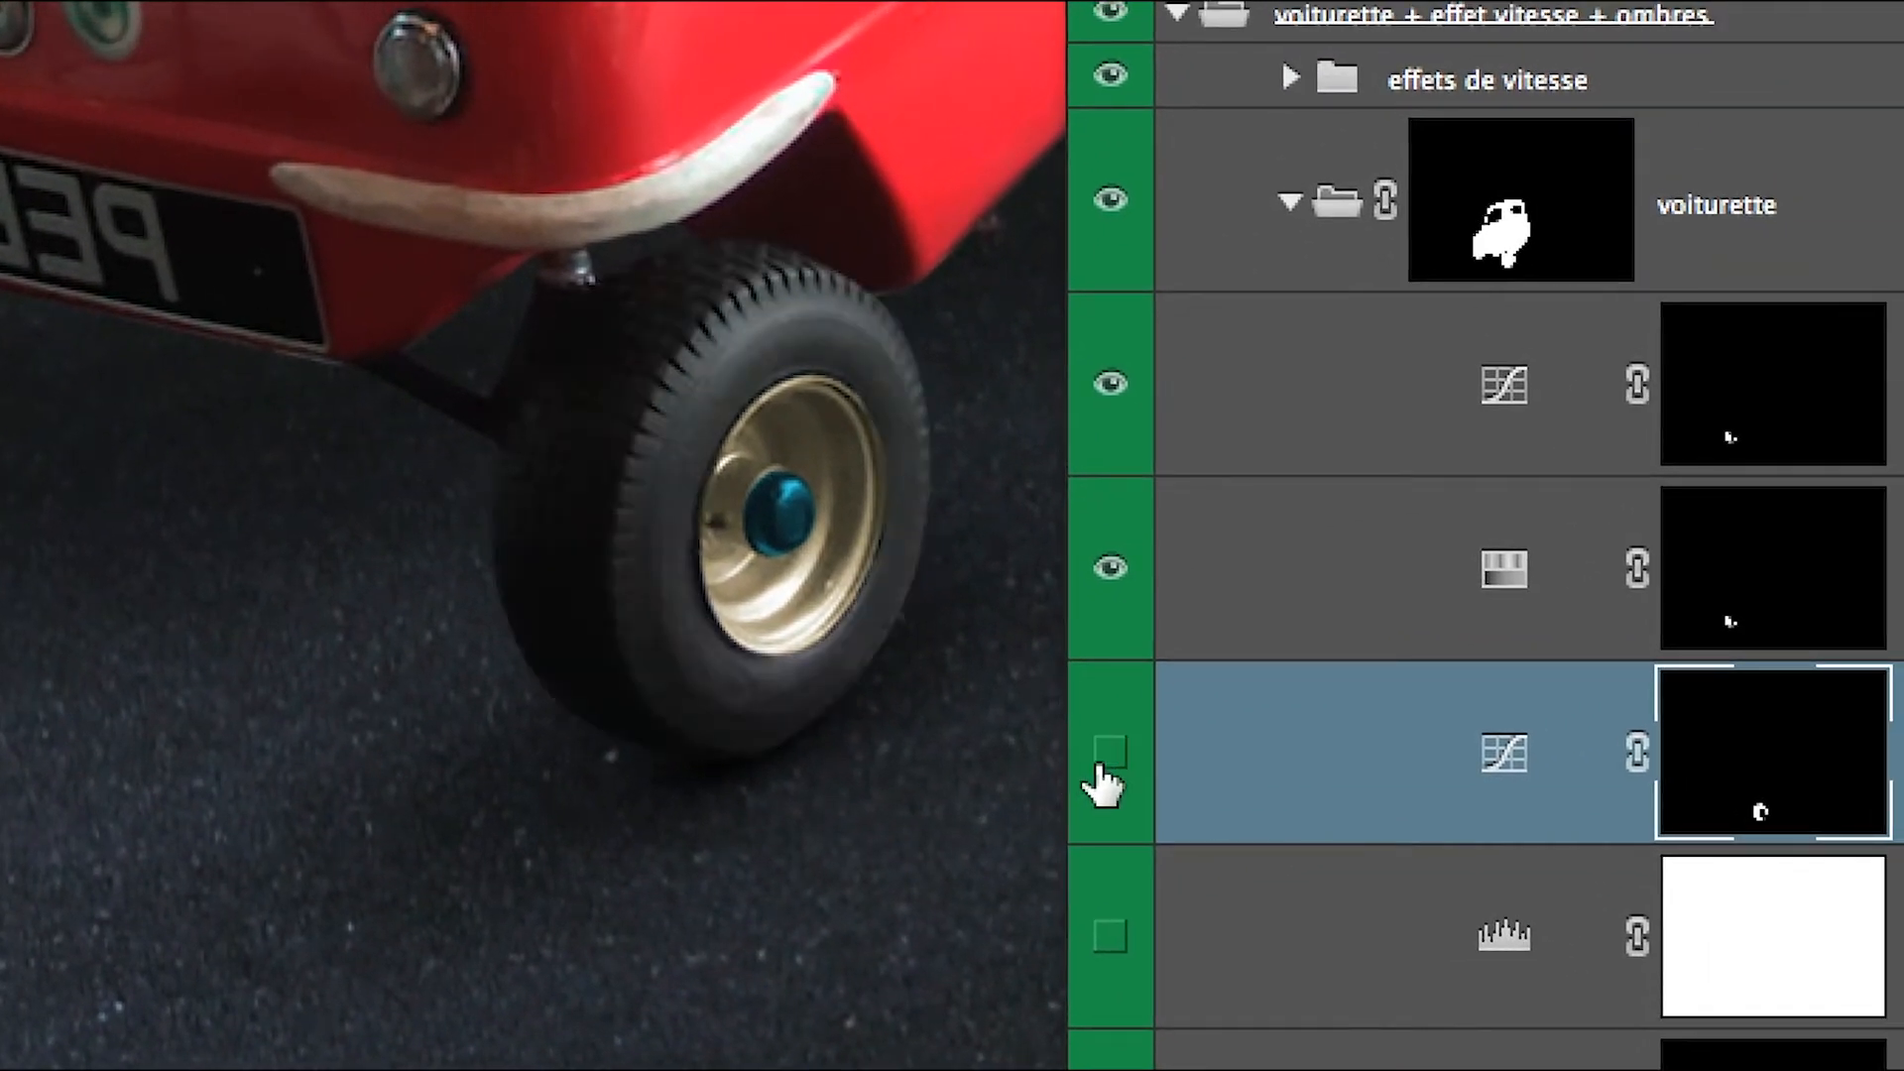
click(1097, 761)
click(1097, 764)
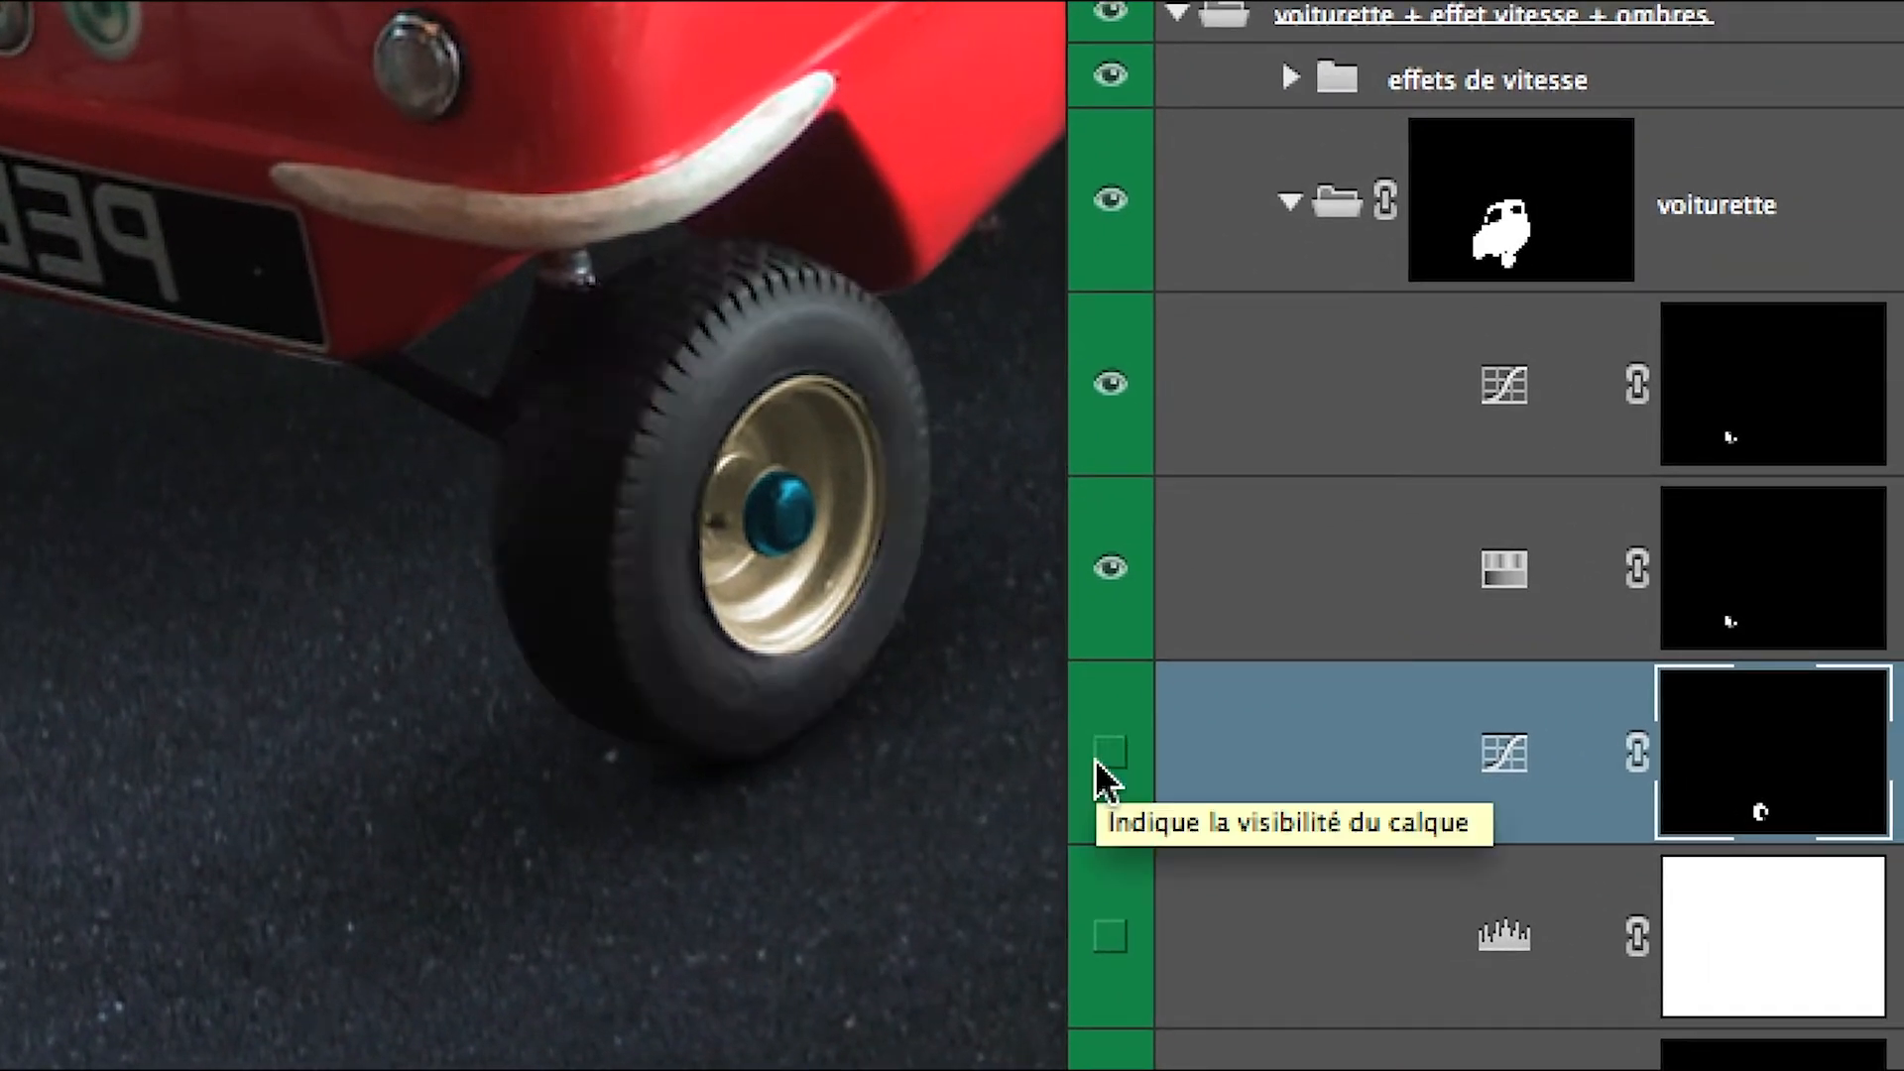
click(1099, 762)
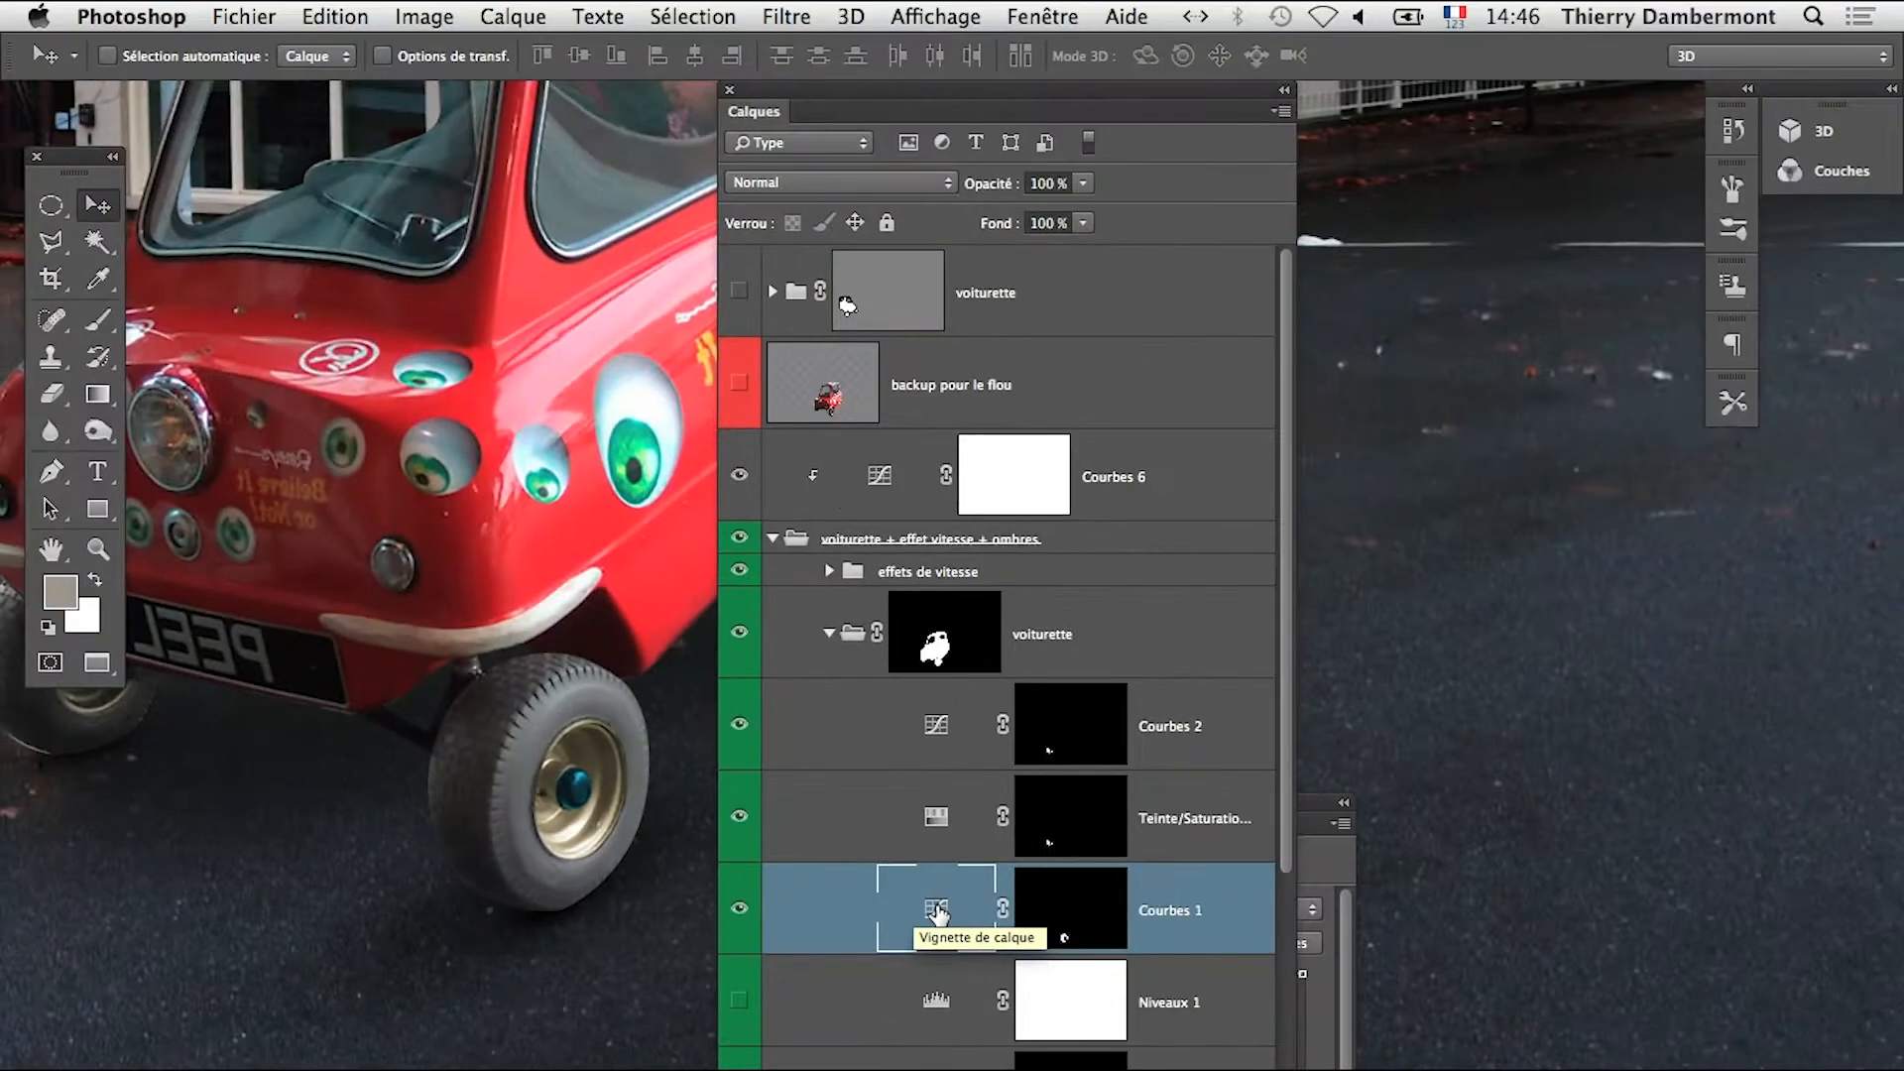
Lower the shadow point of the Courbes 1 curve to input 45, output 67, with the properties repositioned and the layer list out of the way
drag(1306, 804, 1783, 631)
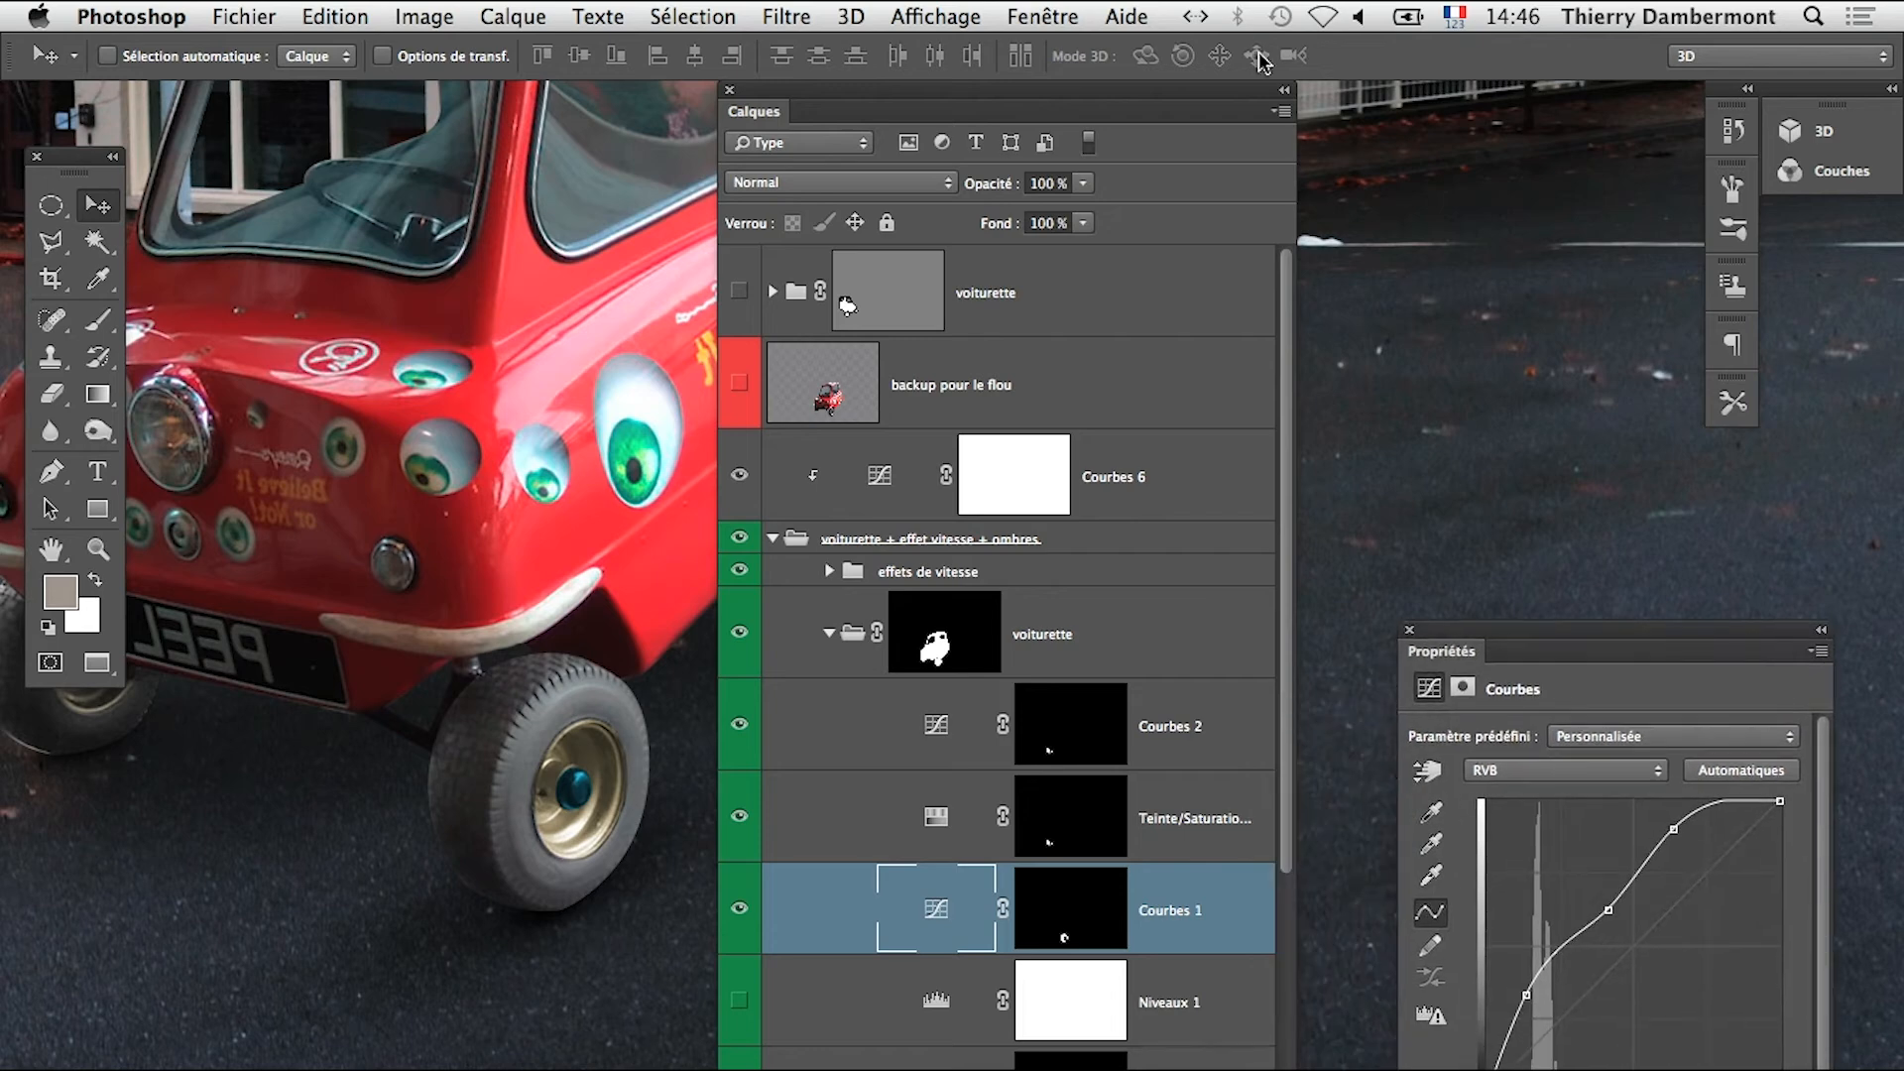
drag(1190, 97, 1209, 929)
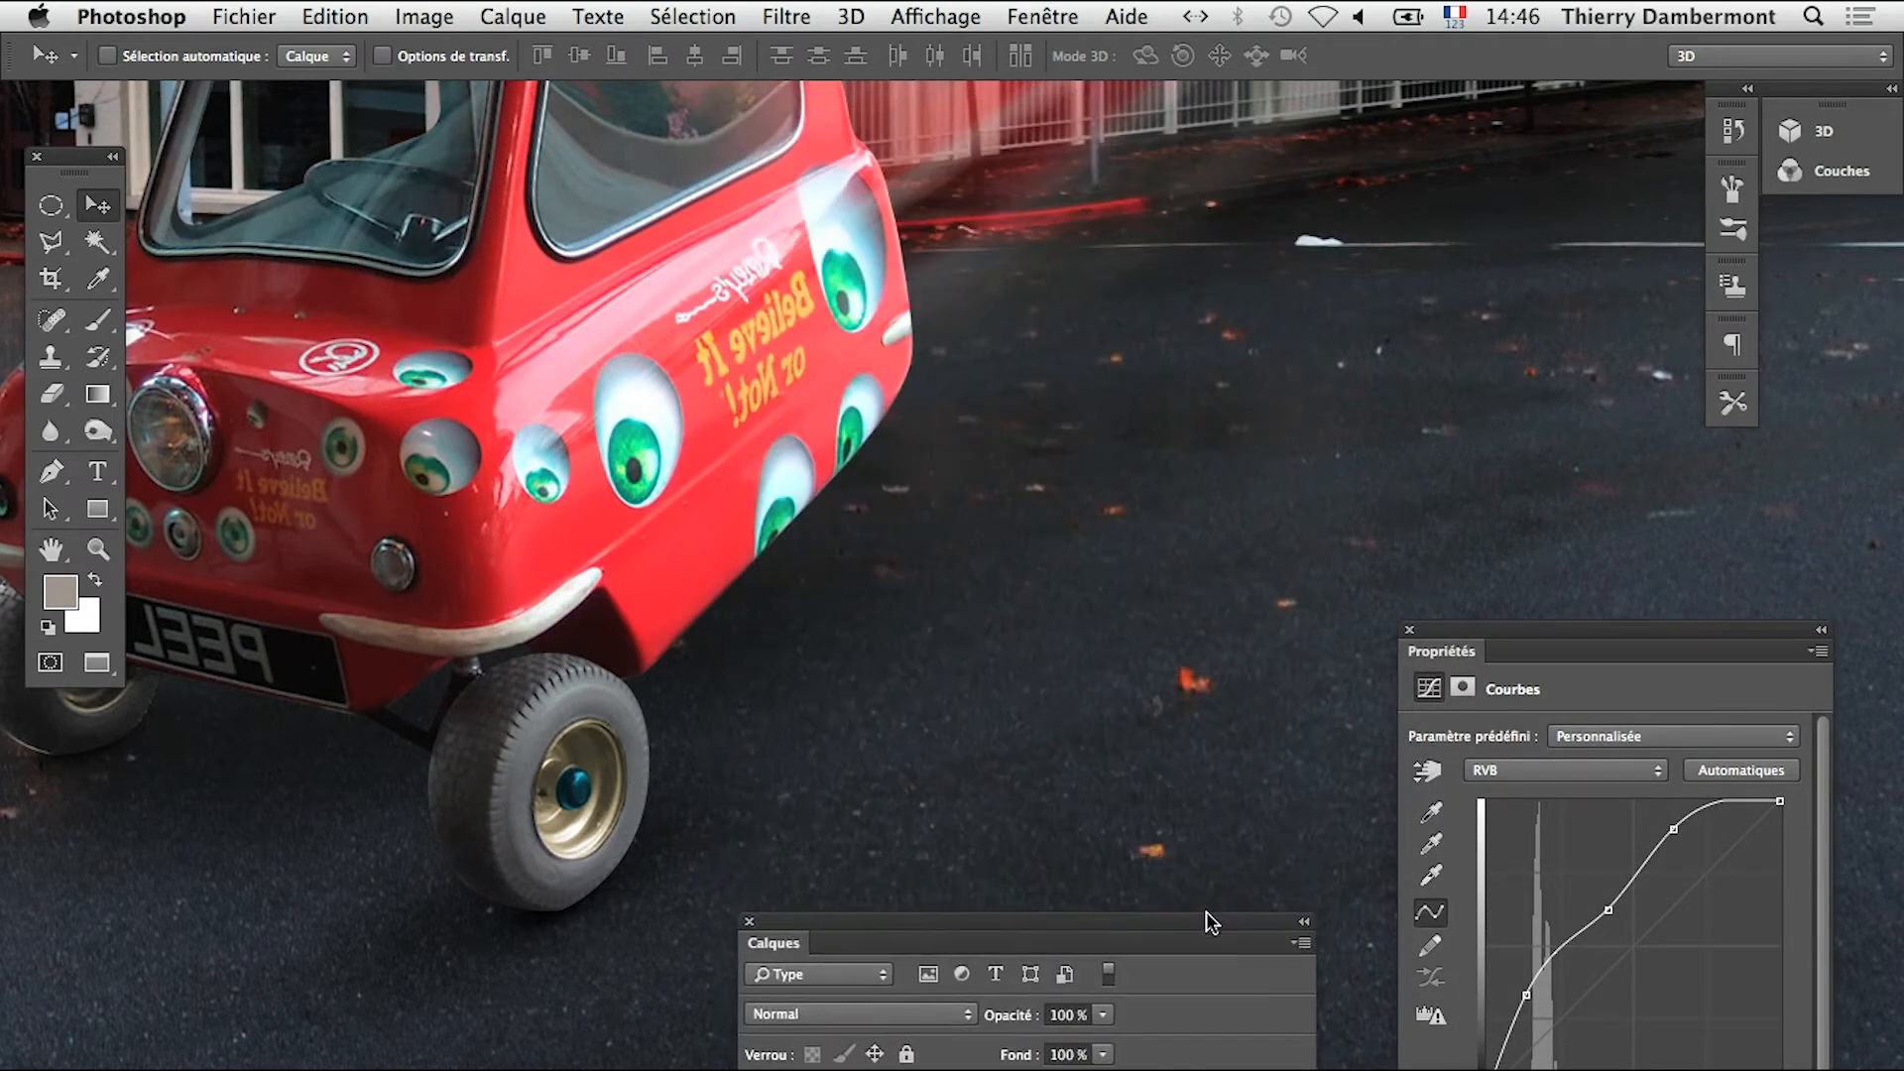
drag(1491, 627, 1208, 270)
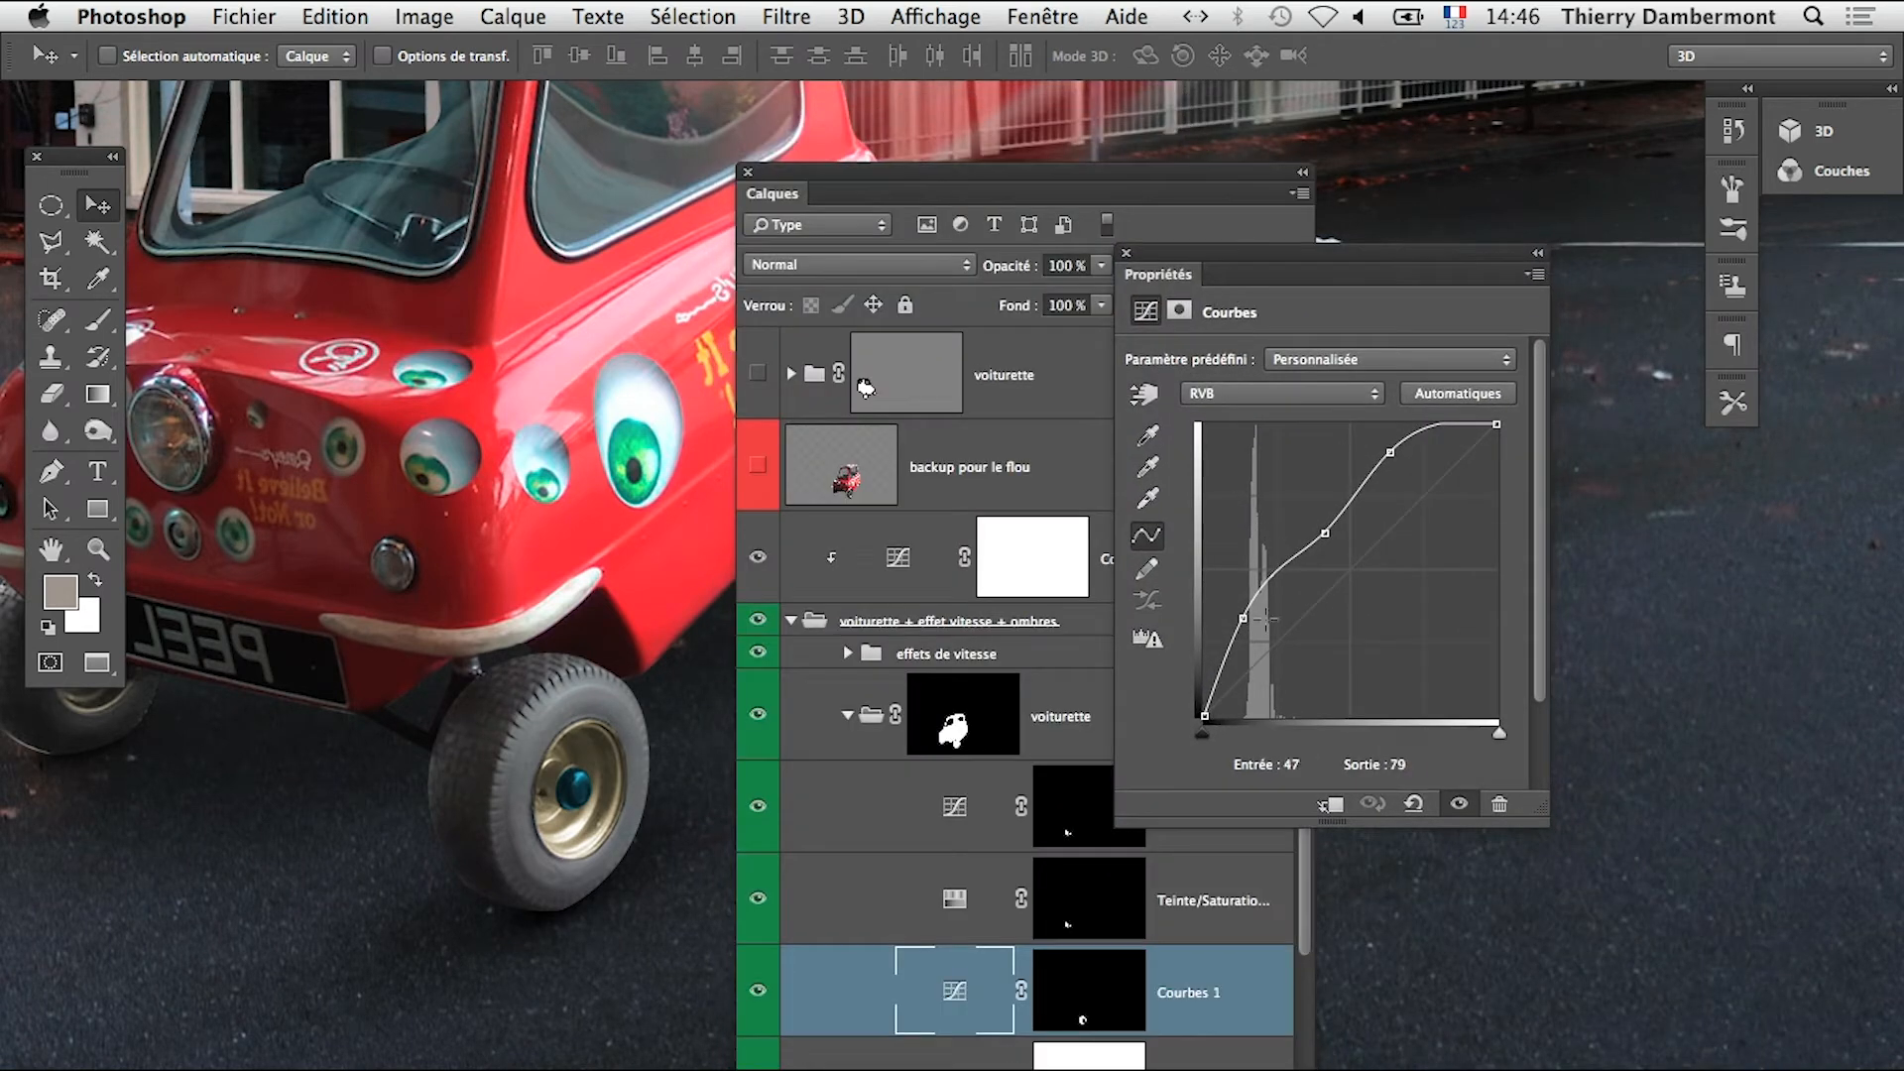
click(749, 172)
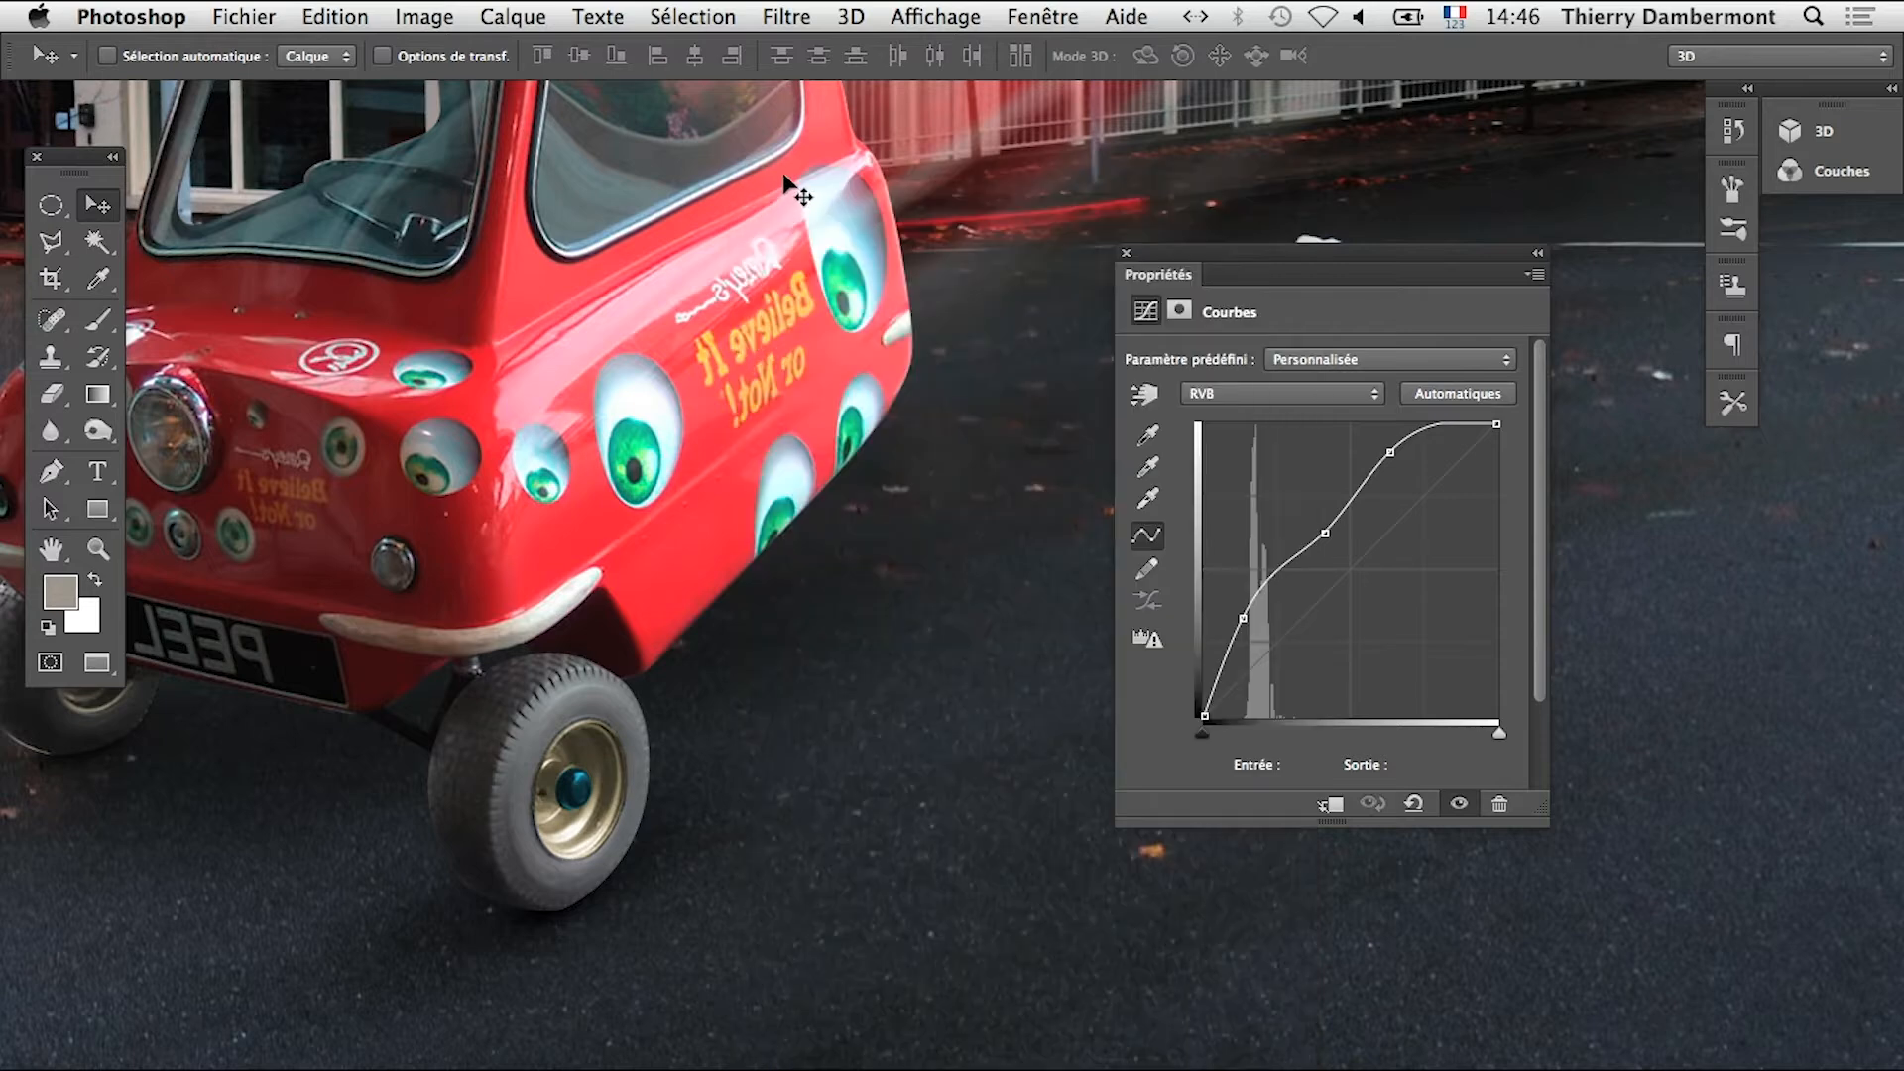
drag(1243, 618, 1256, 640)
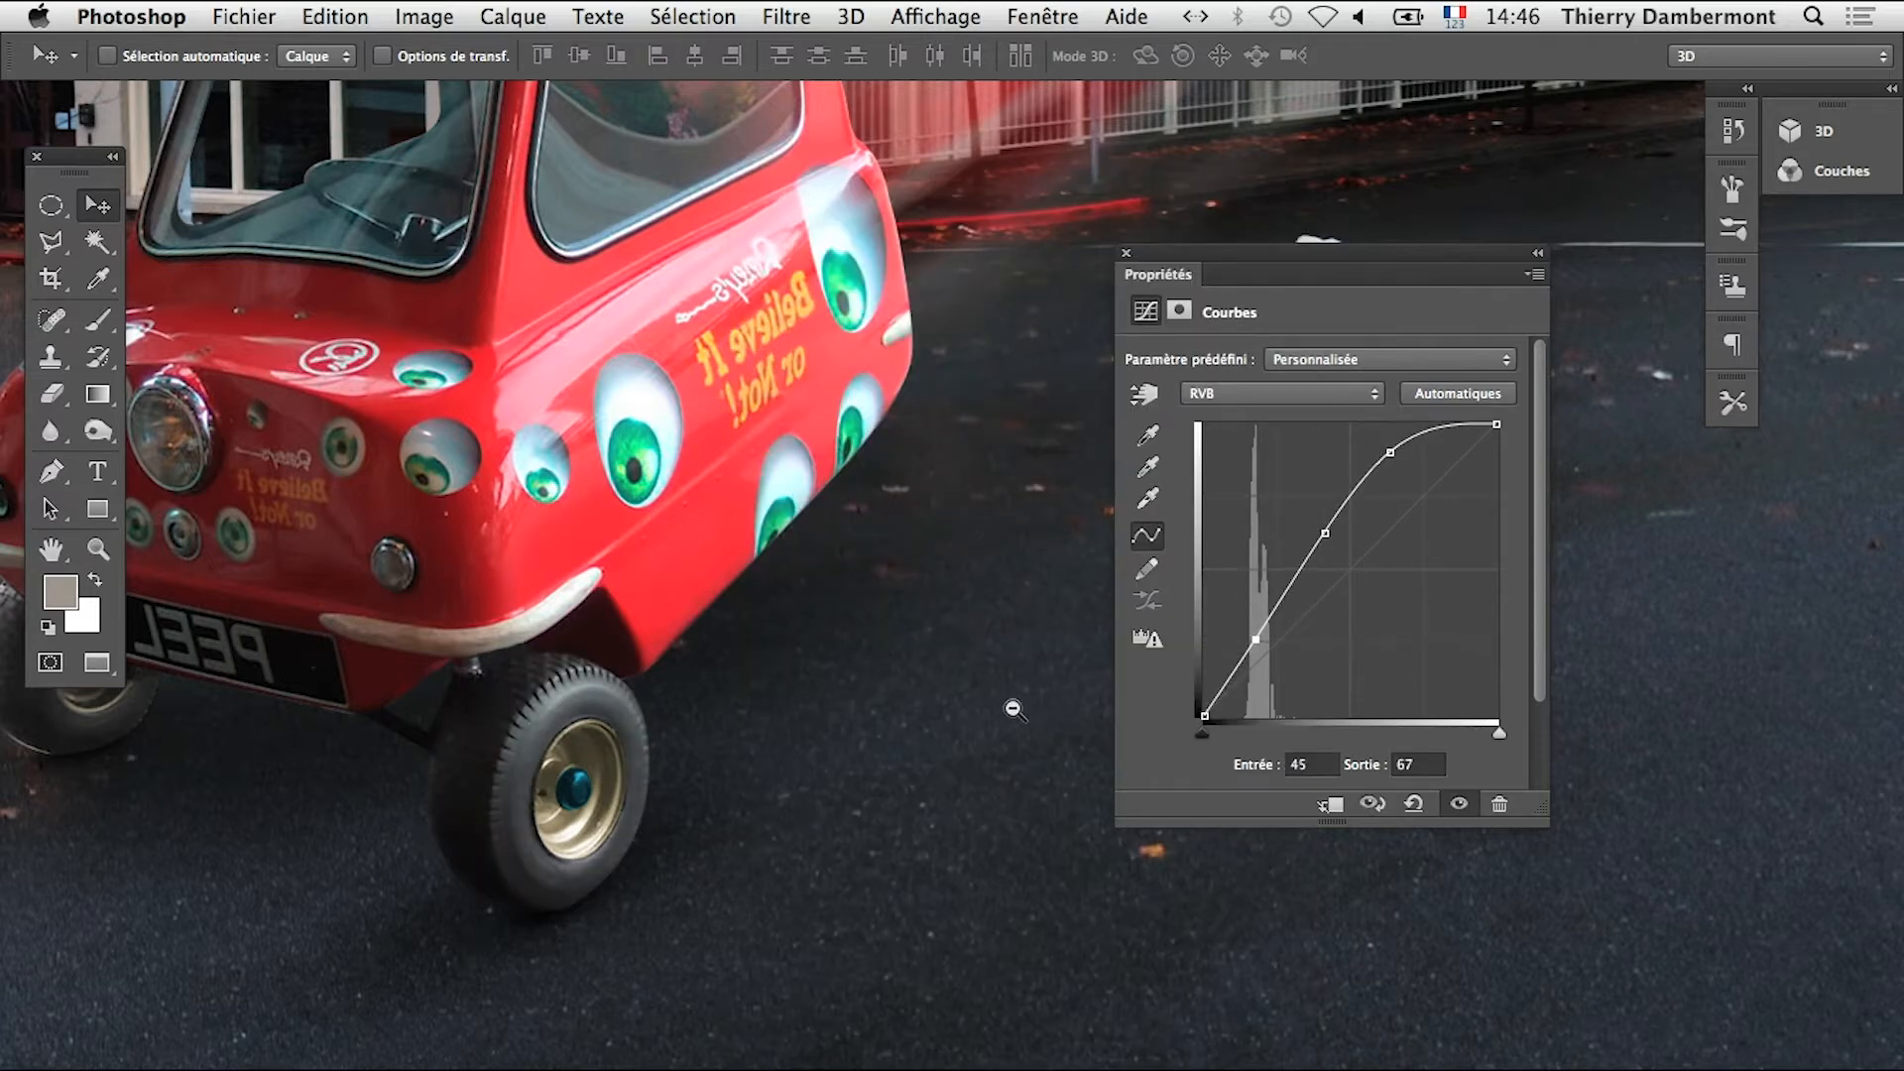
alt+click(1014, 708)
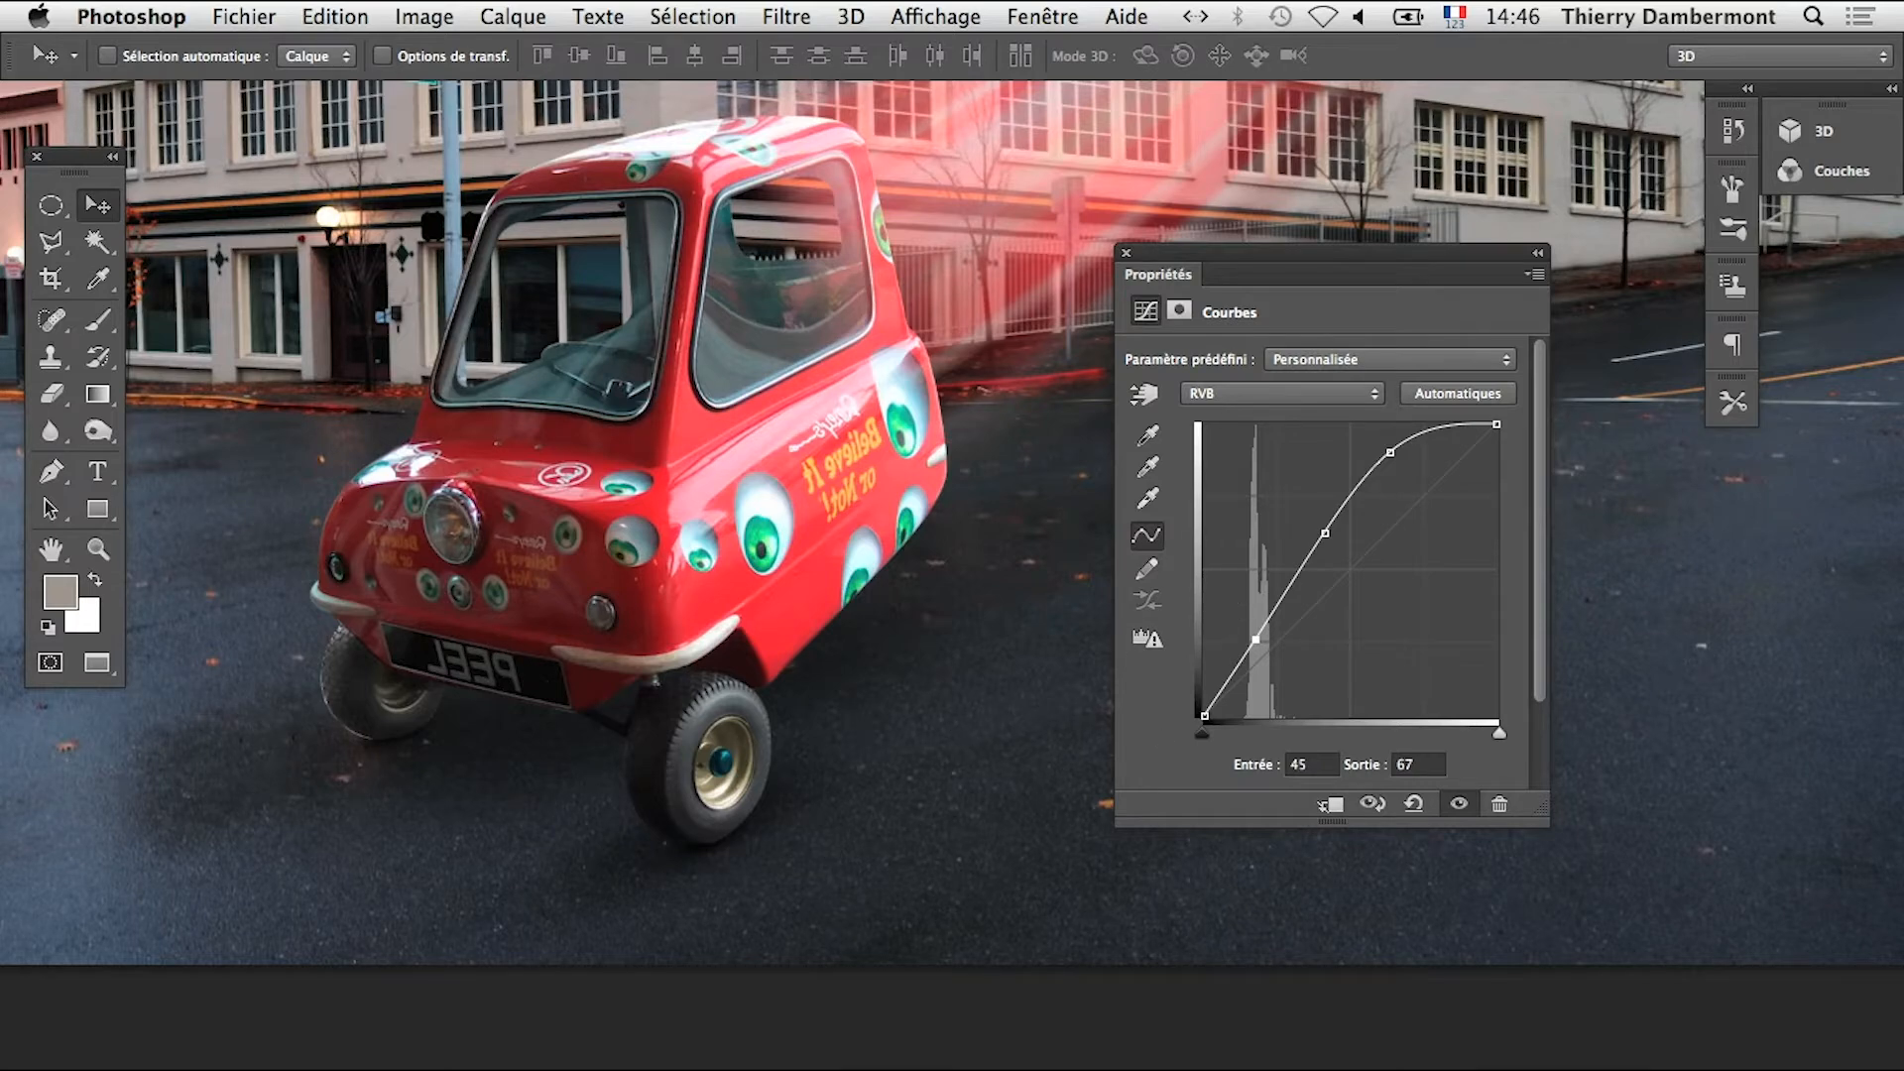
Bring the layer list back beside the car and toggle the Teinte/Saturation and Courbes 2 layers to compare the far wheel
drag(1152, 253, 87, 977)
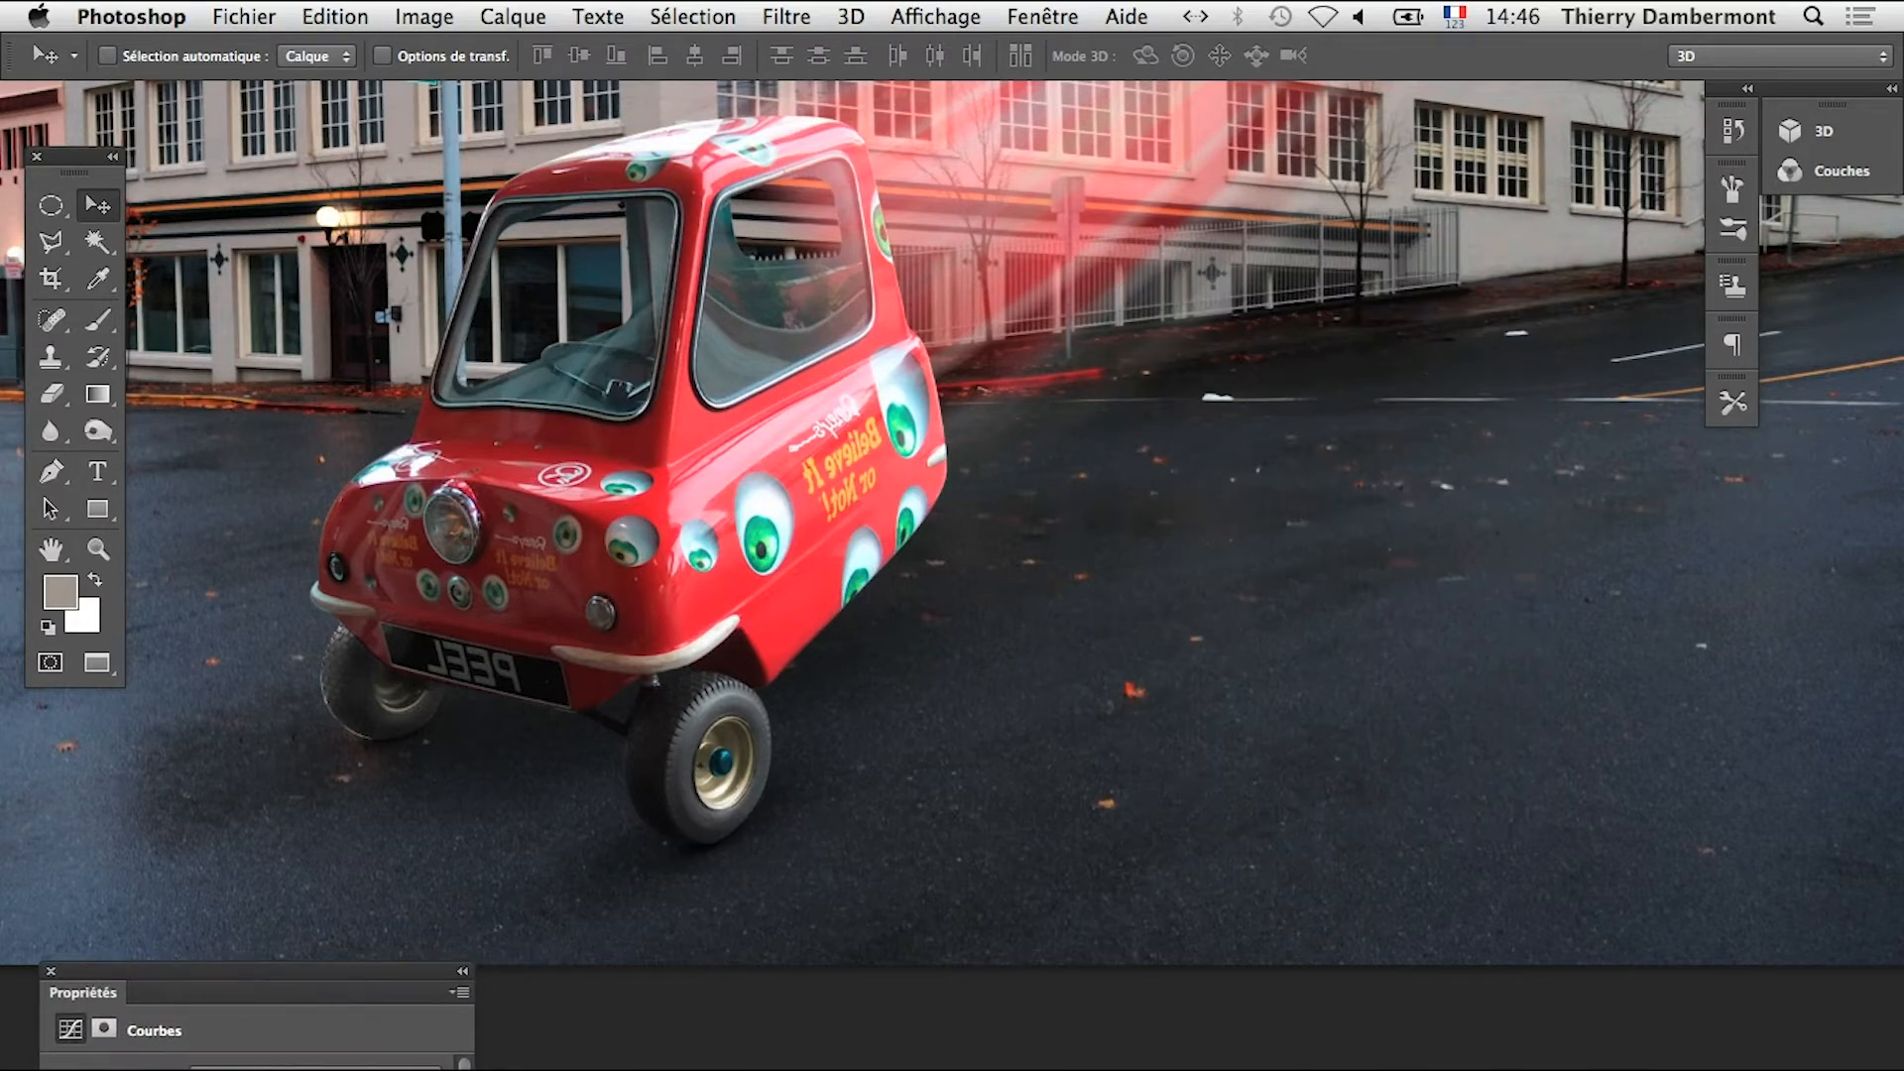
drag(1101, 866, 1205, 102)
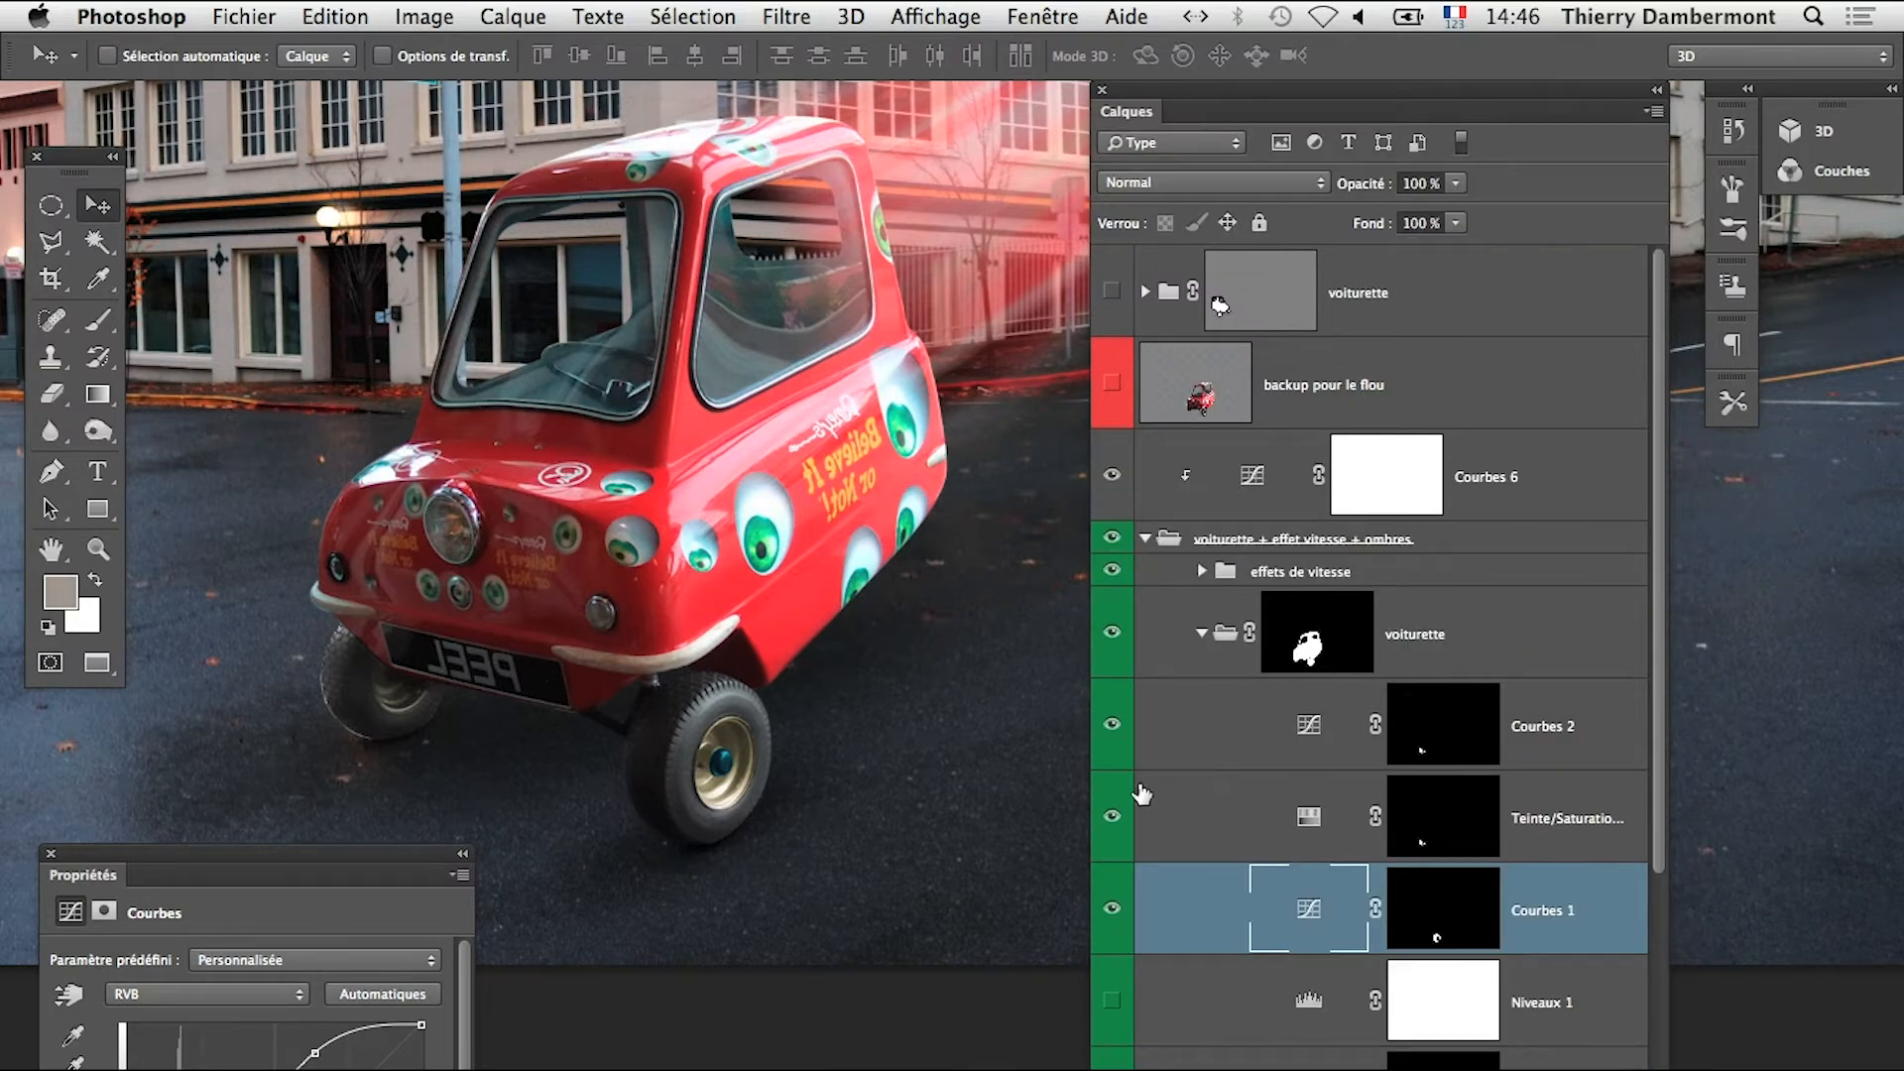
click(1113, 817)
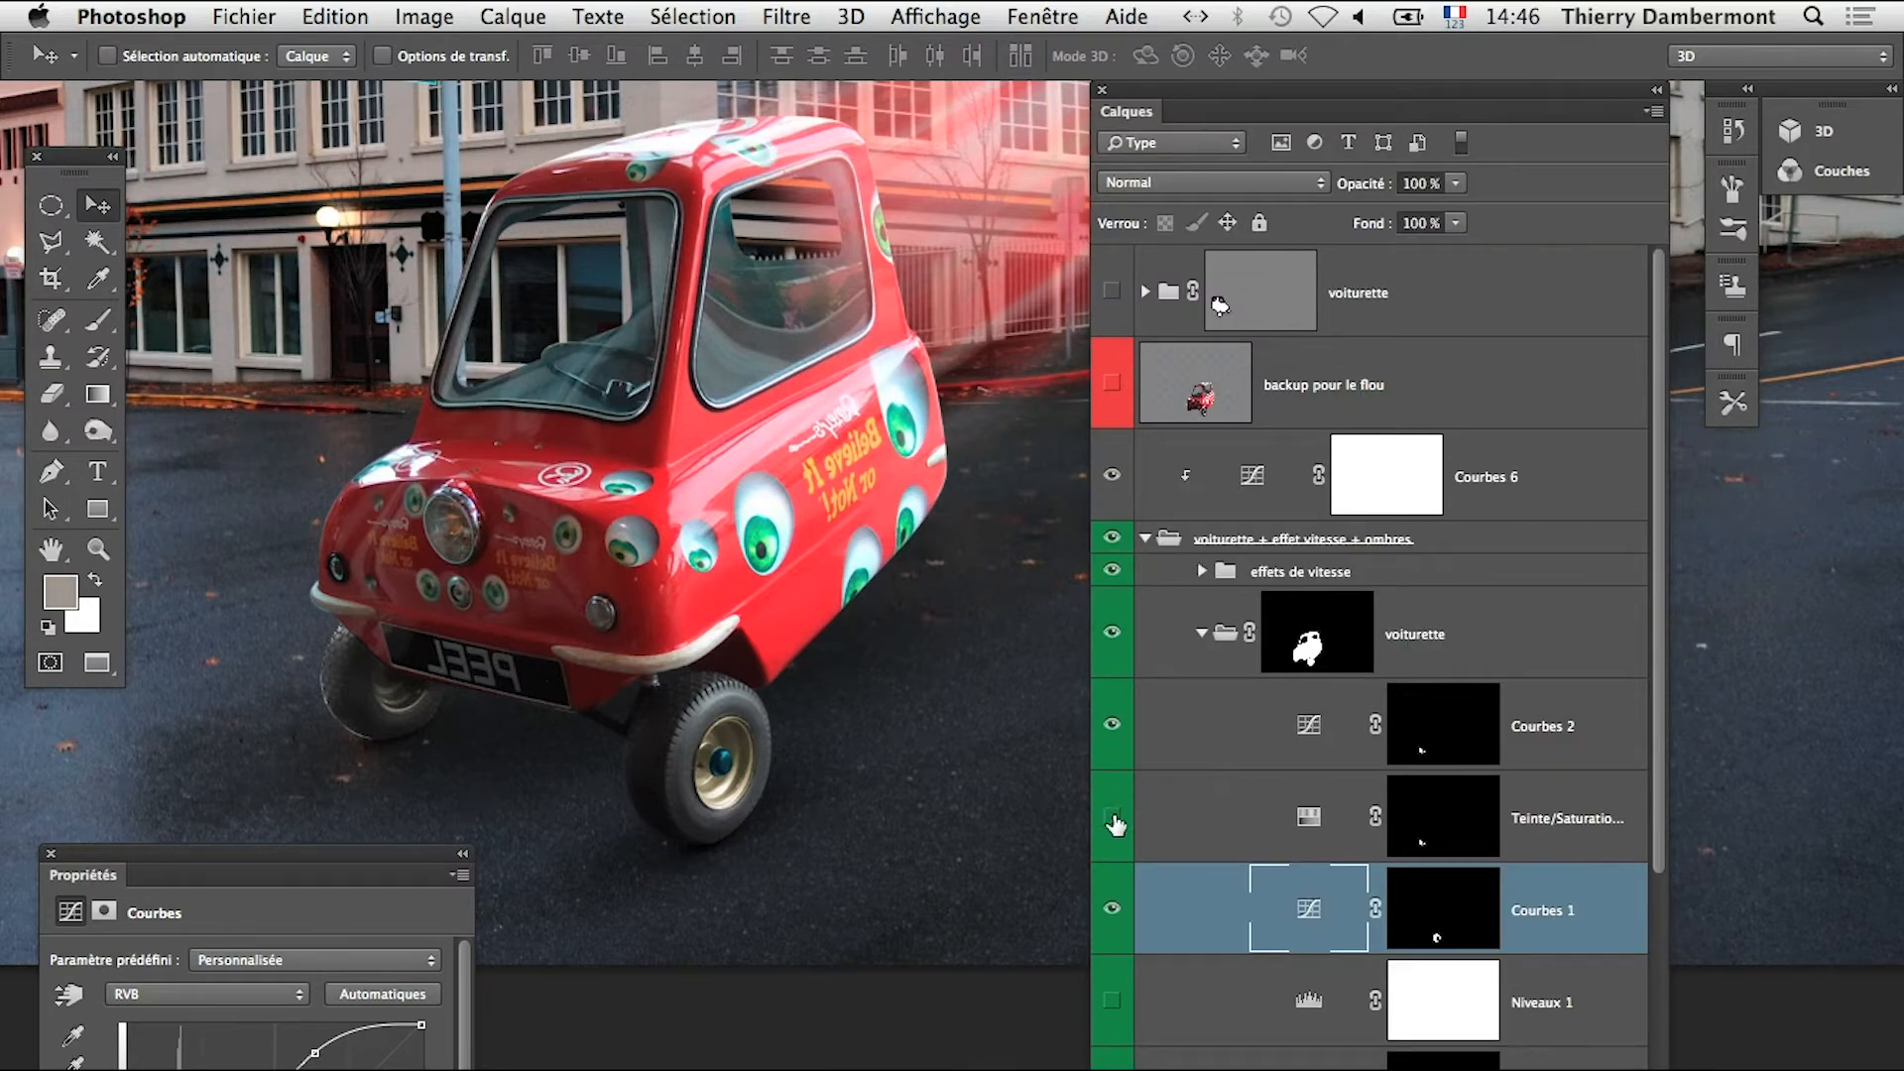
click(1113, 728)
click(1112, 728)
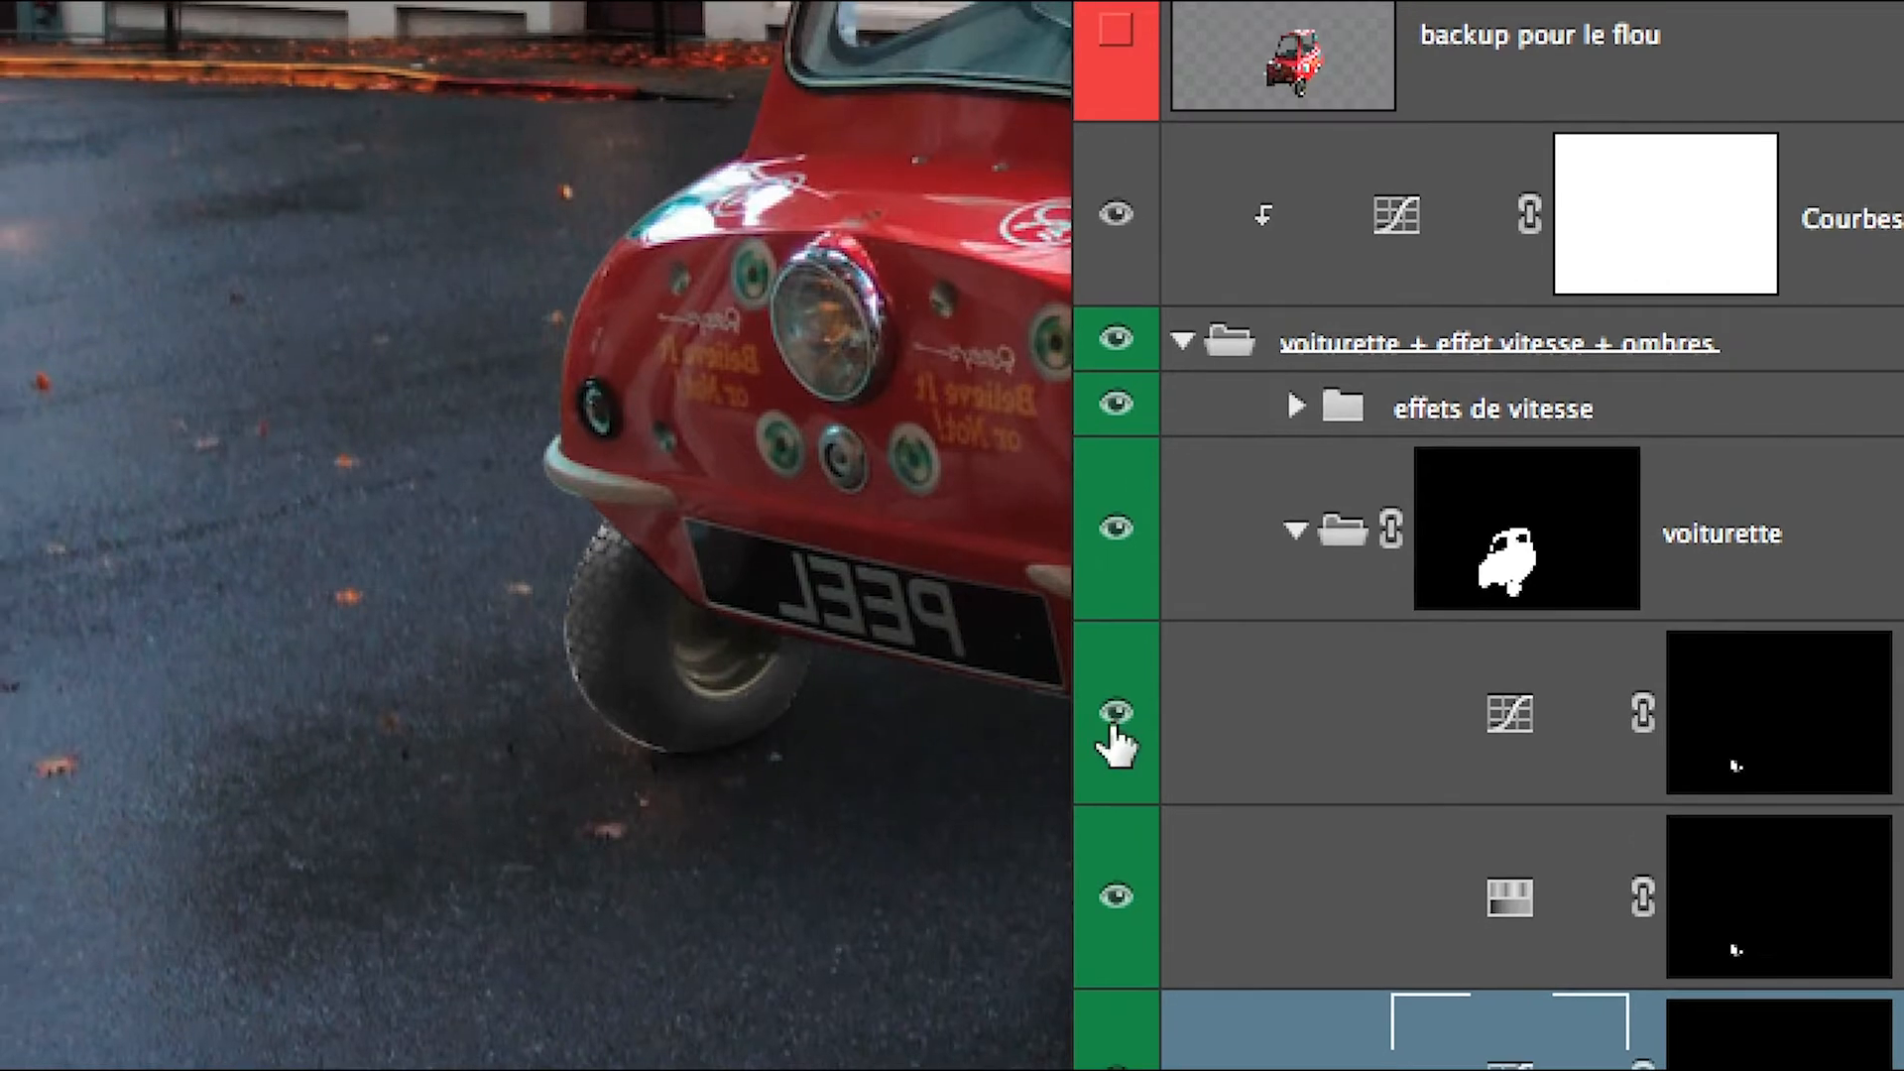
click(1055, 631)
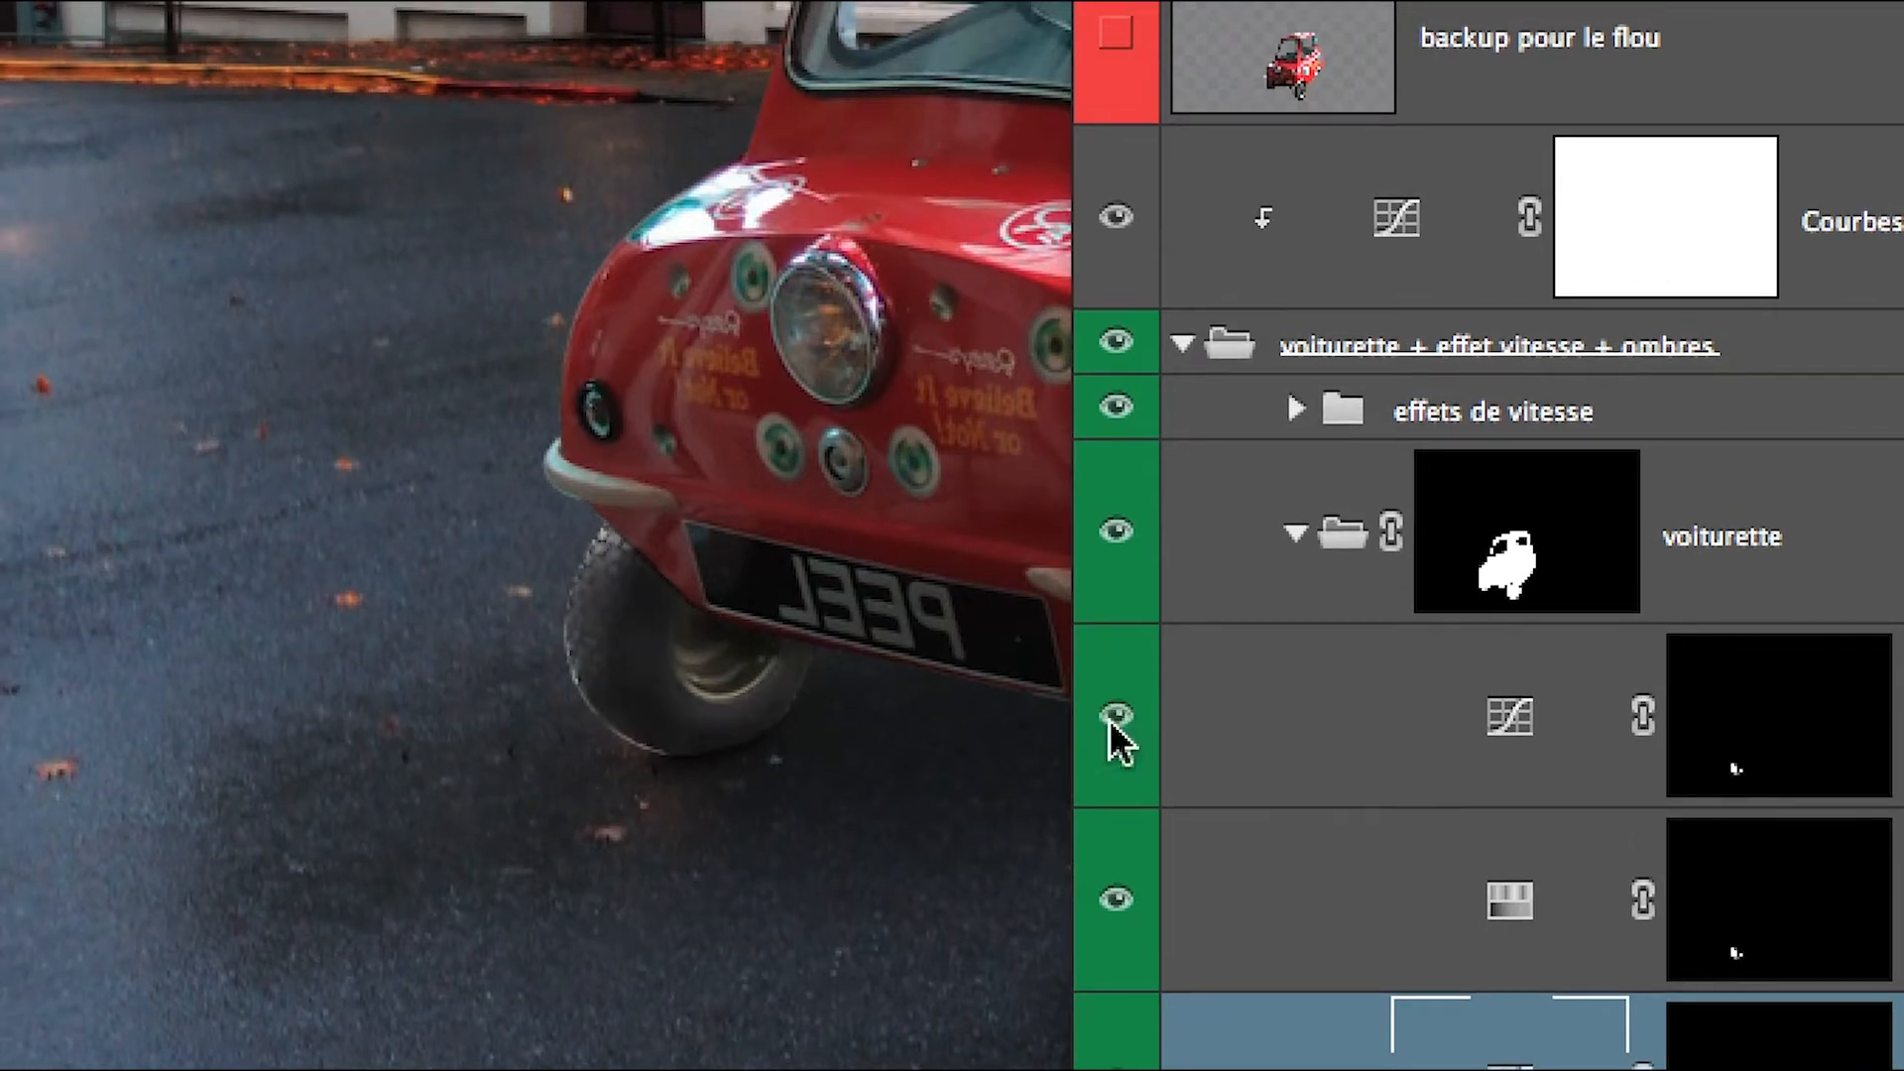
click(1113, 729)
click(1113, 729)
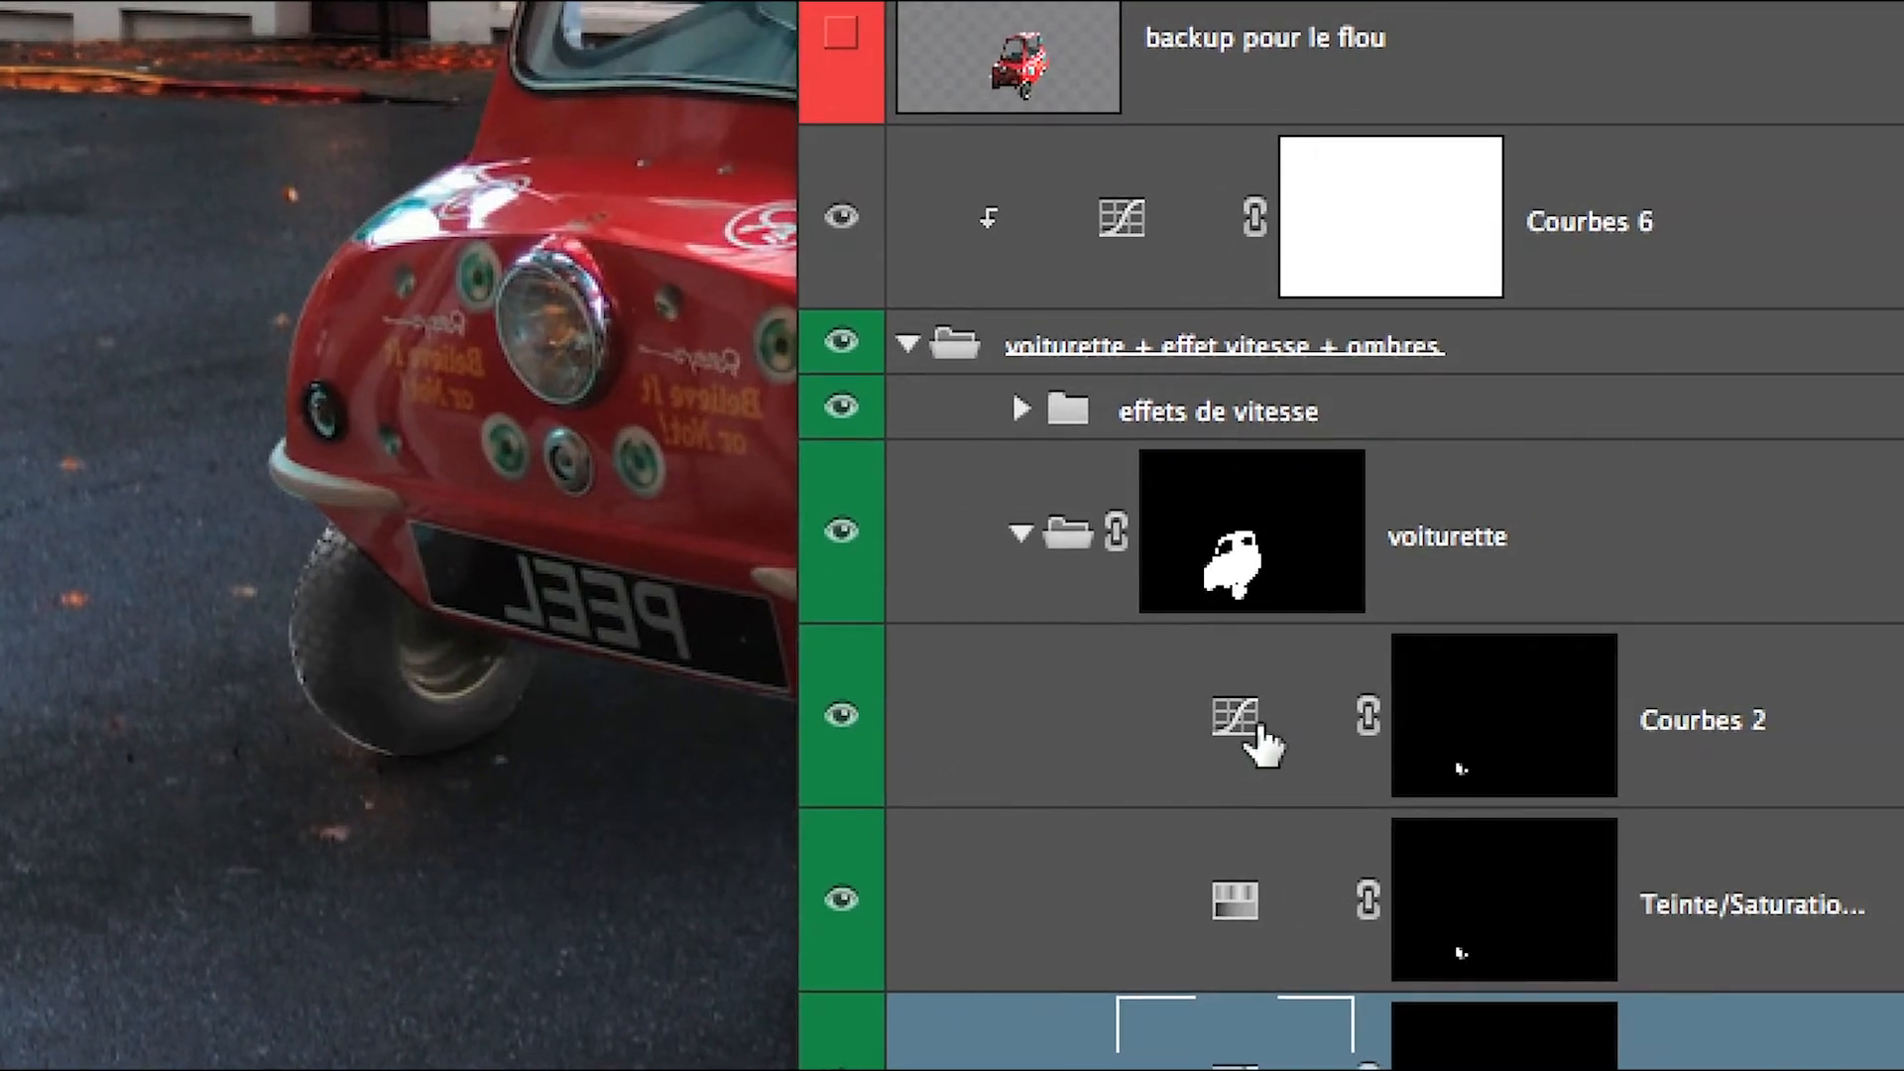
Select Courbes 2, raise its curve's highlight point slightly, and set the shadow point to input 62, output 111
click(1502, 732)
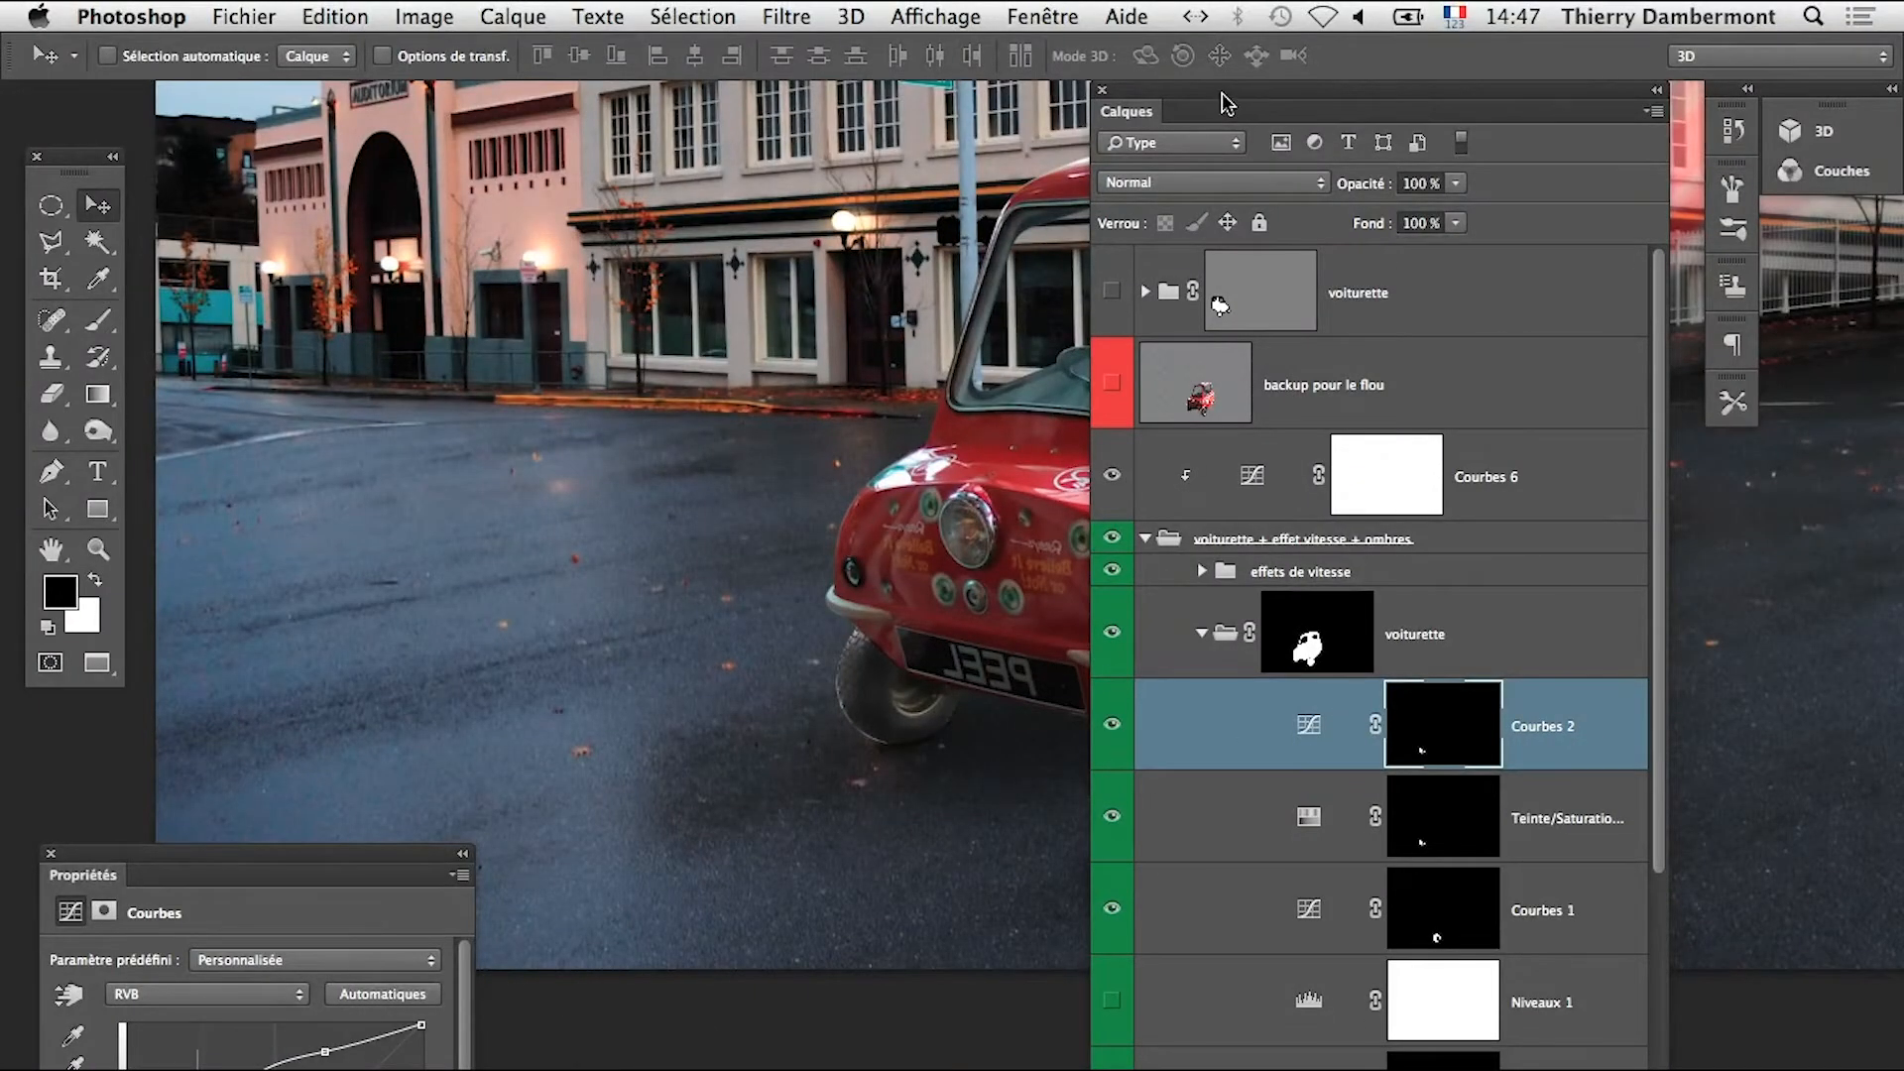
double_click(1138, 111)
drag(99, 886, 1498, 392)
mouse_move(1565, 682)
mouse_down()
mouse_move(1575, 723)
mouse_move(1575, 706)
mouse_up()
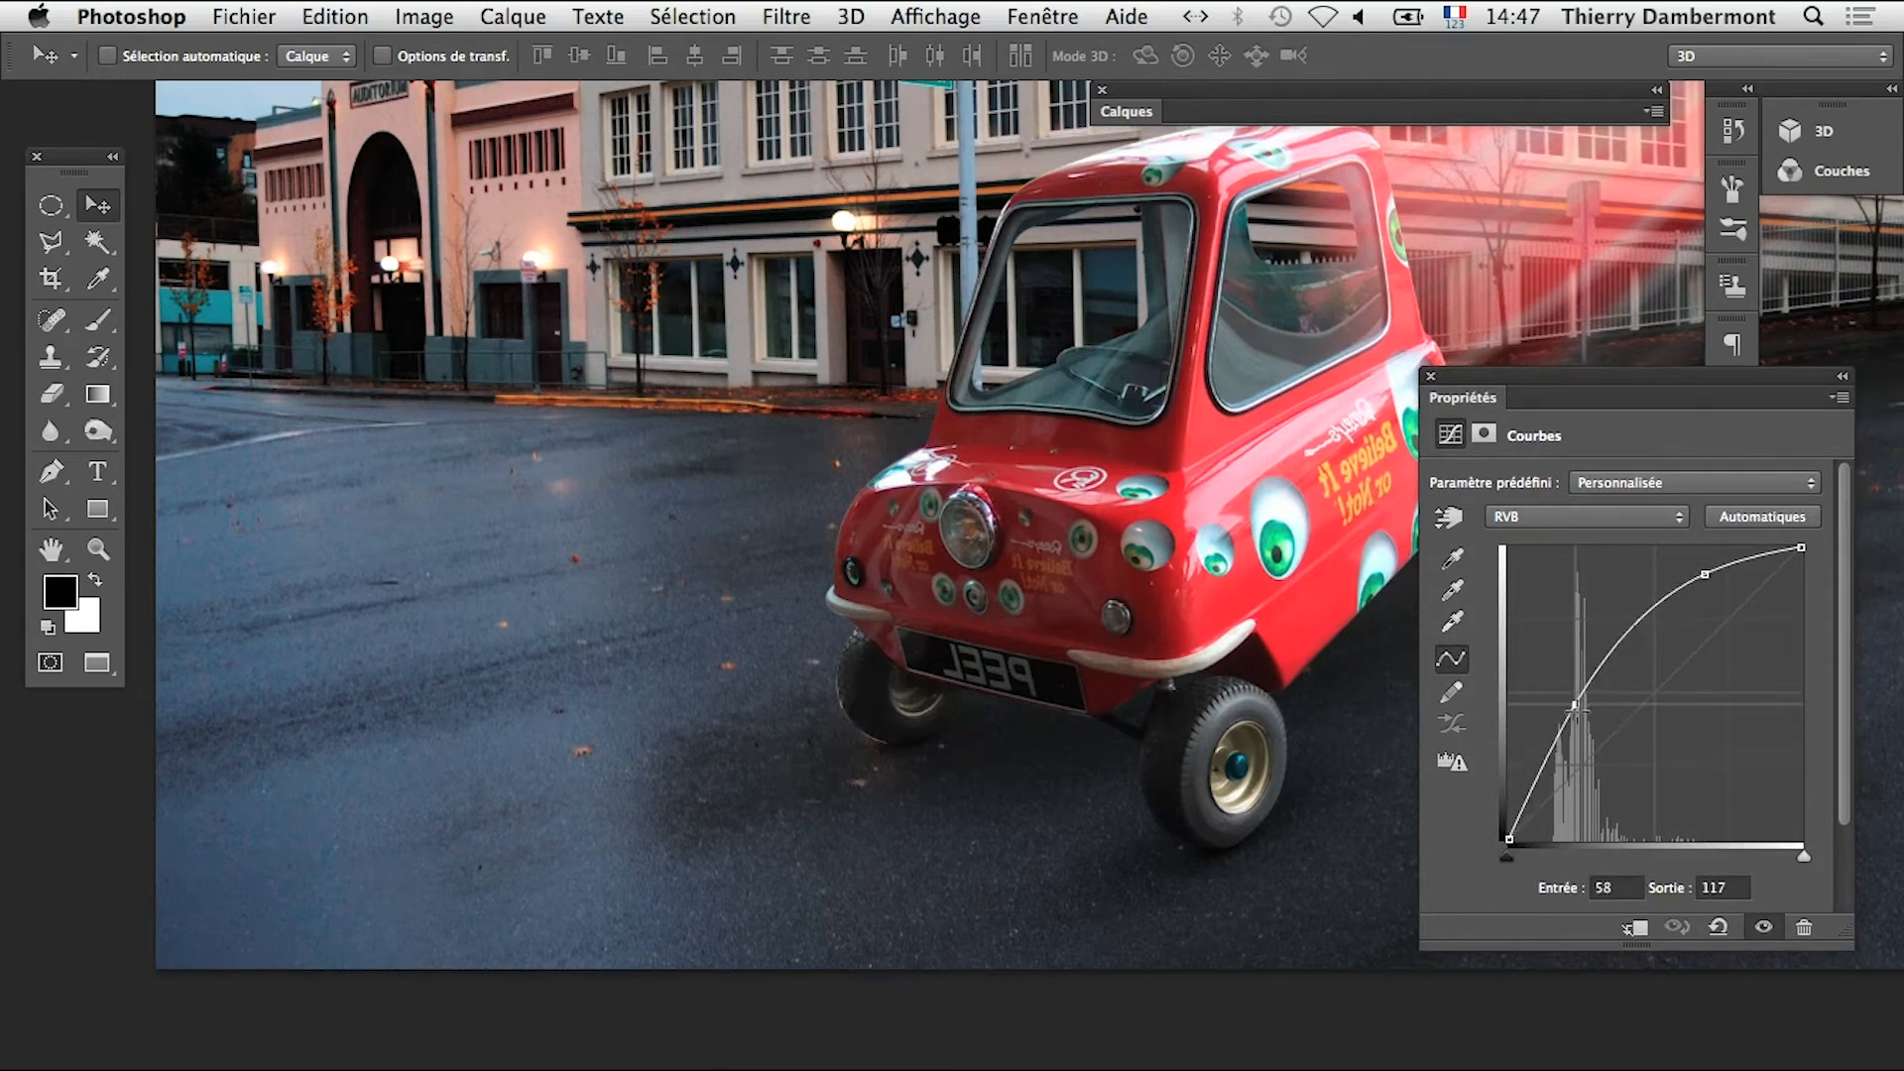
mouse_move(1706, 572)
mouse_down()
mouse_move(1711, 626)
mouse_move(1700, 562)
mouse_up()
drag(1576, 704, 1579, 711)
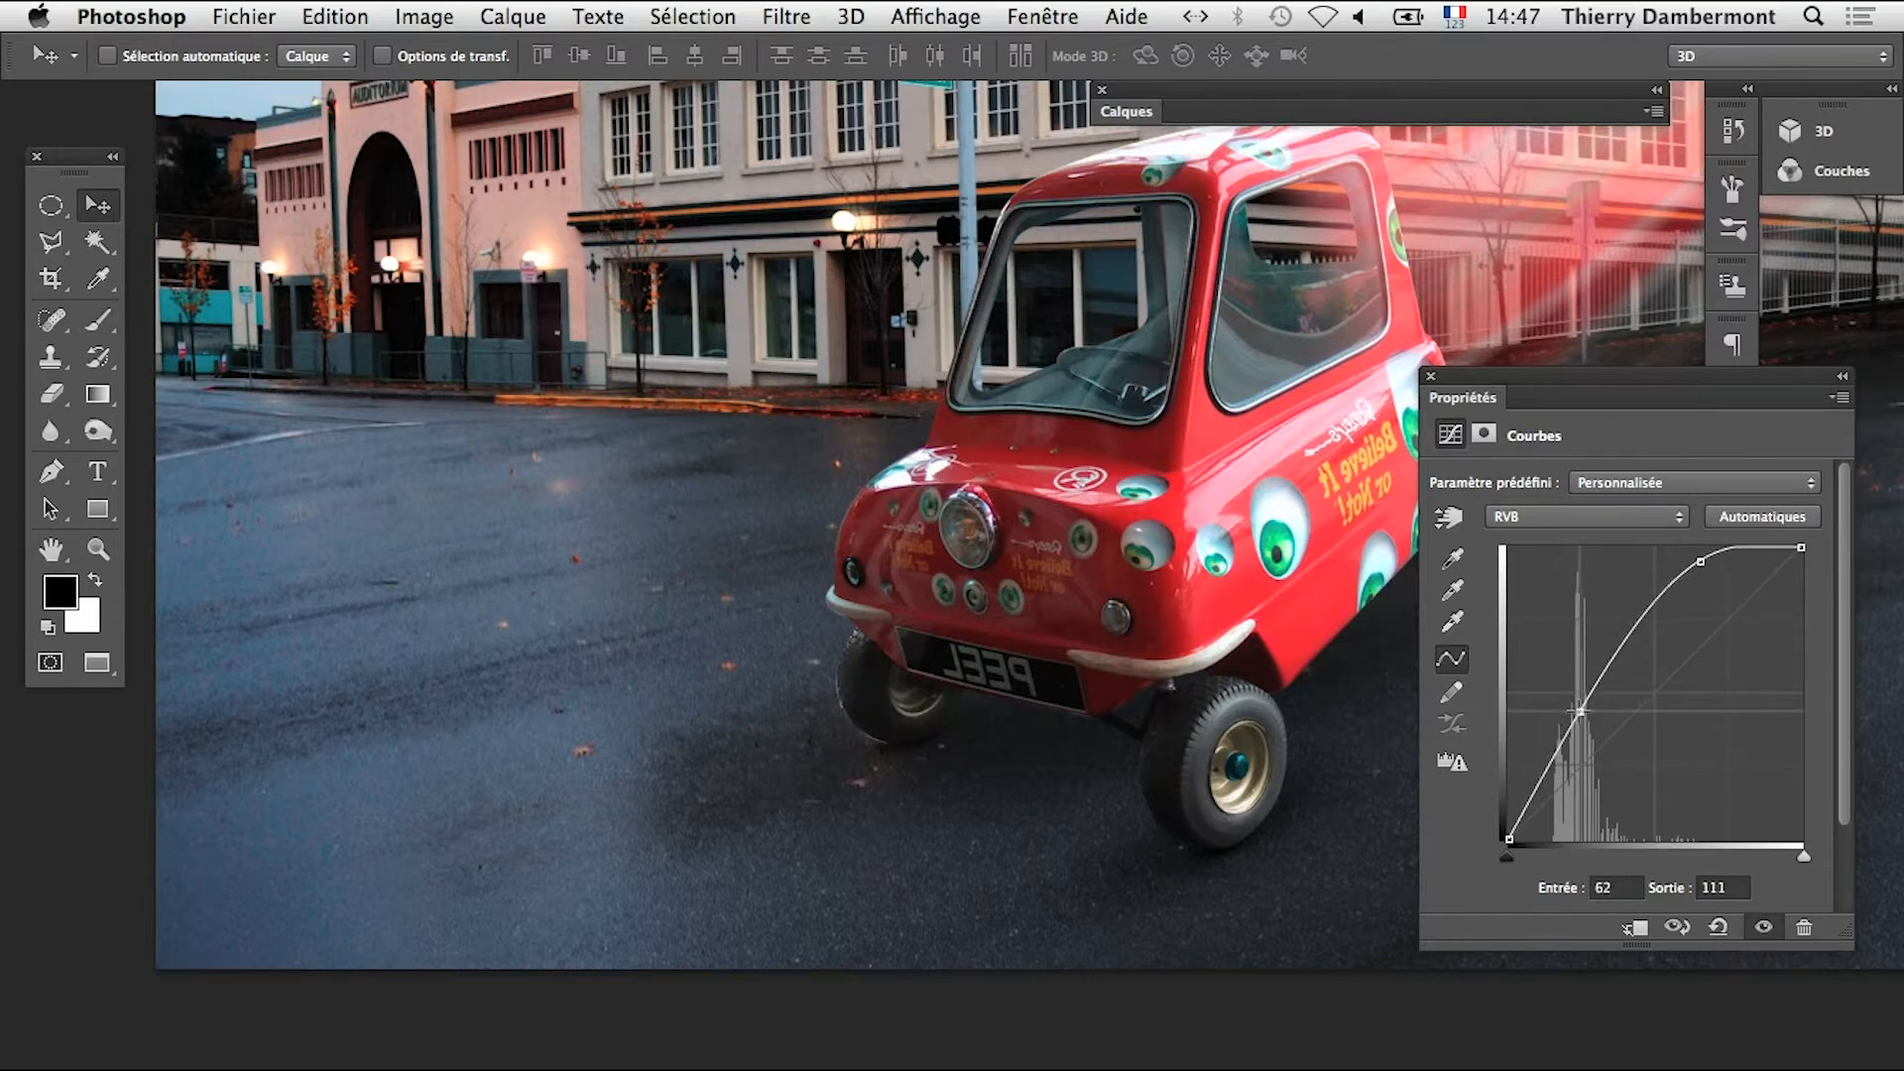
Examine the far wheel's tread edge and its tone against the road up close
super+click(947, 748)
super+click(947, 748)
drag(984, 766, 861, 880)
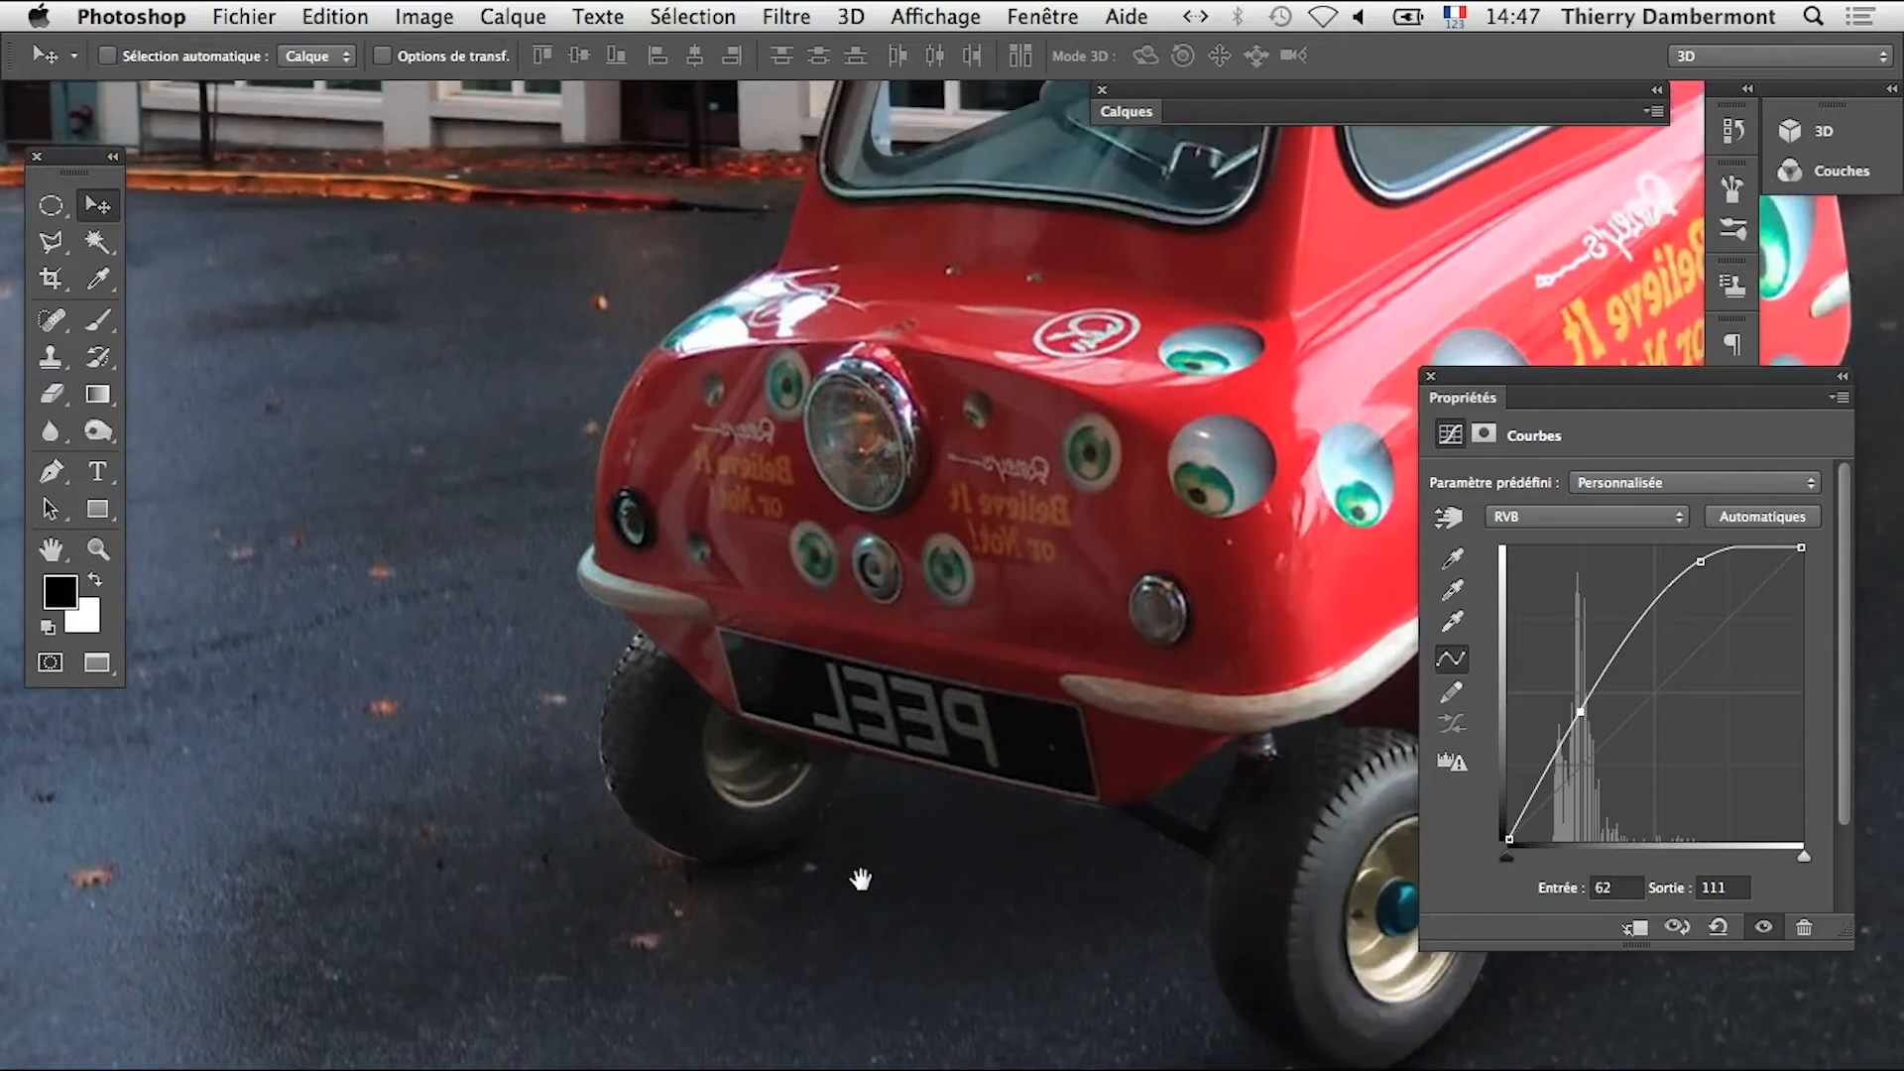
super+click(578, 756)
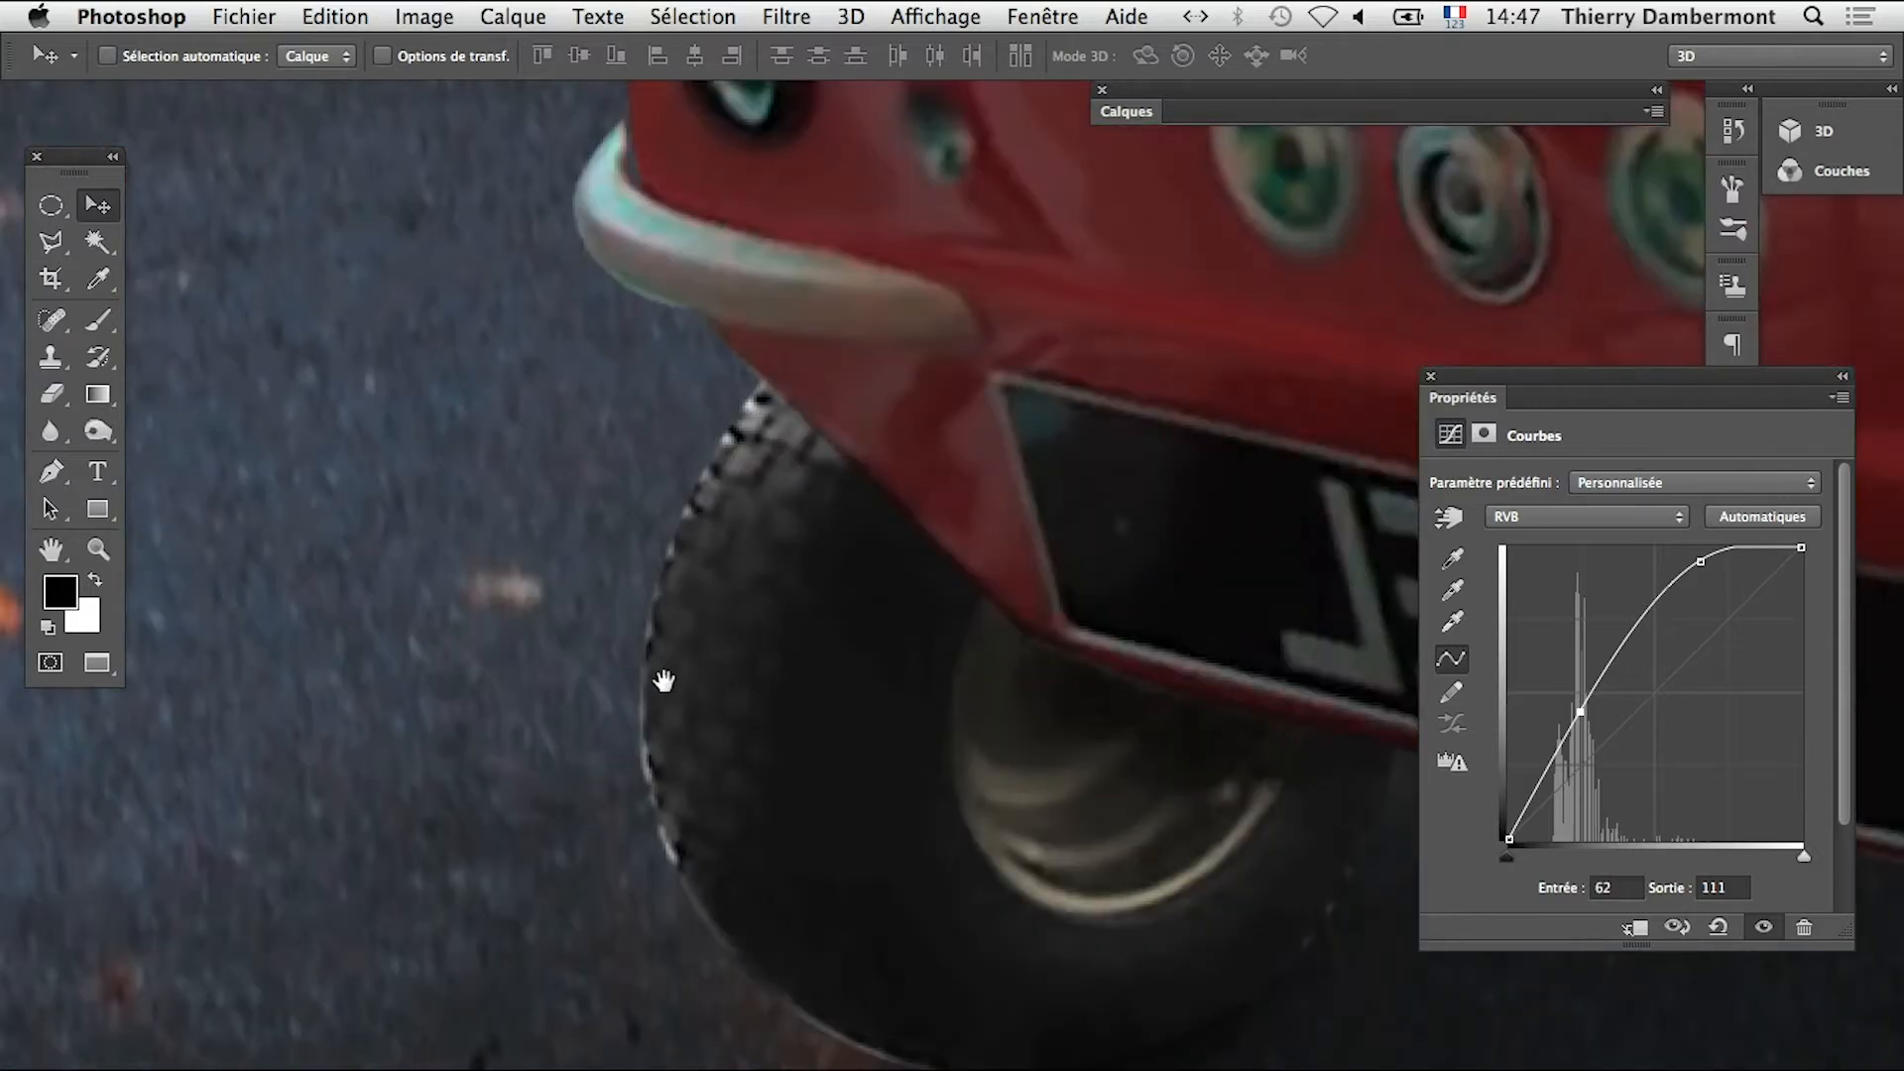
alt+click(984, 1058)
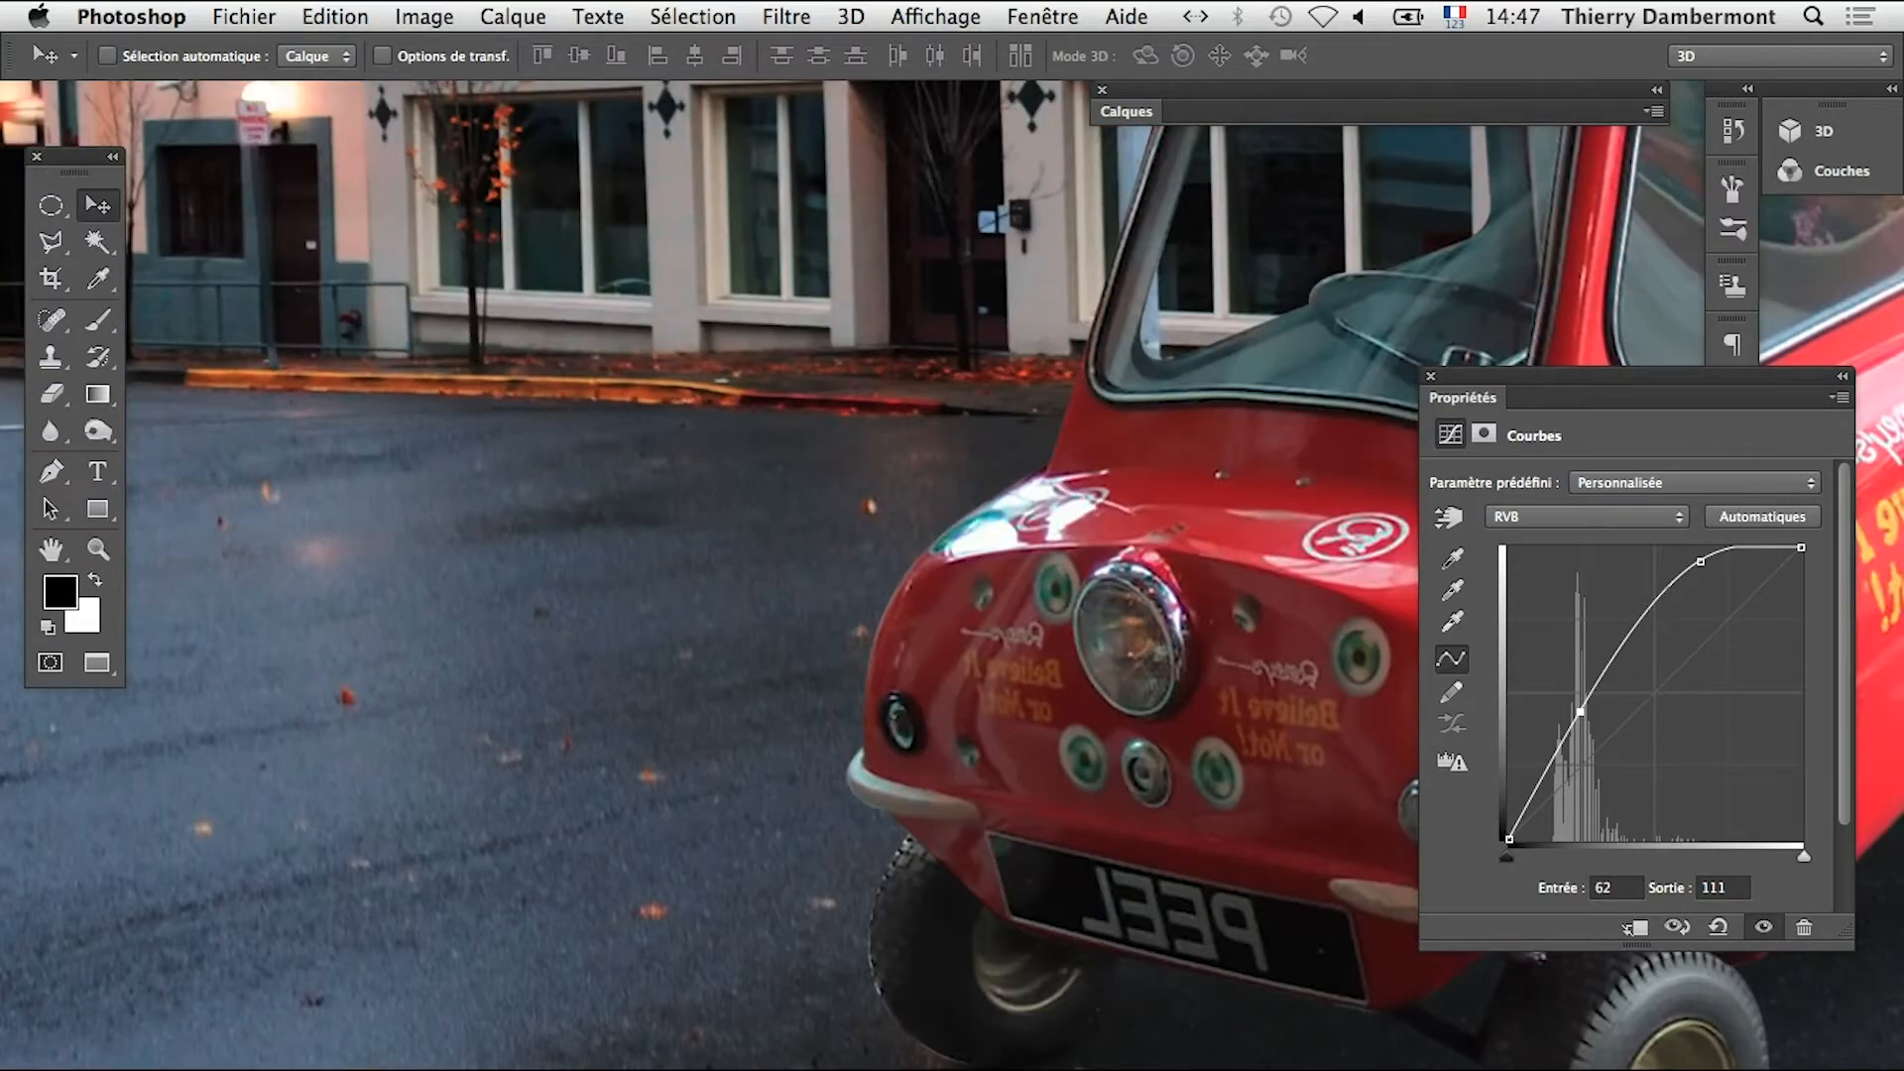
alt+click(1034, 1067)
alt+click(994, 1065)
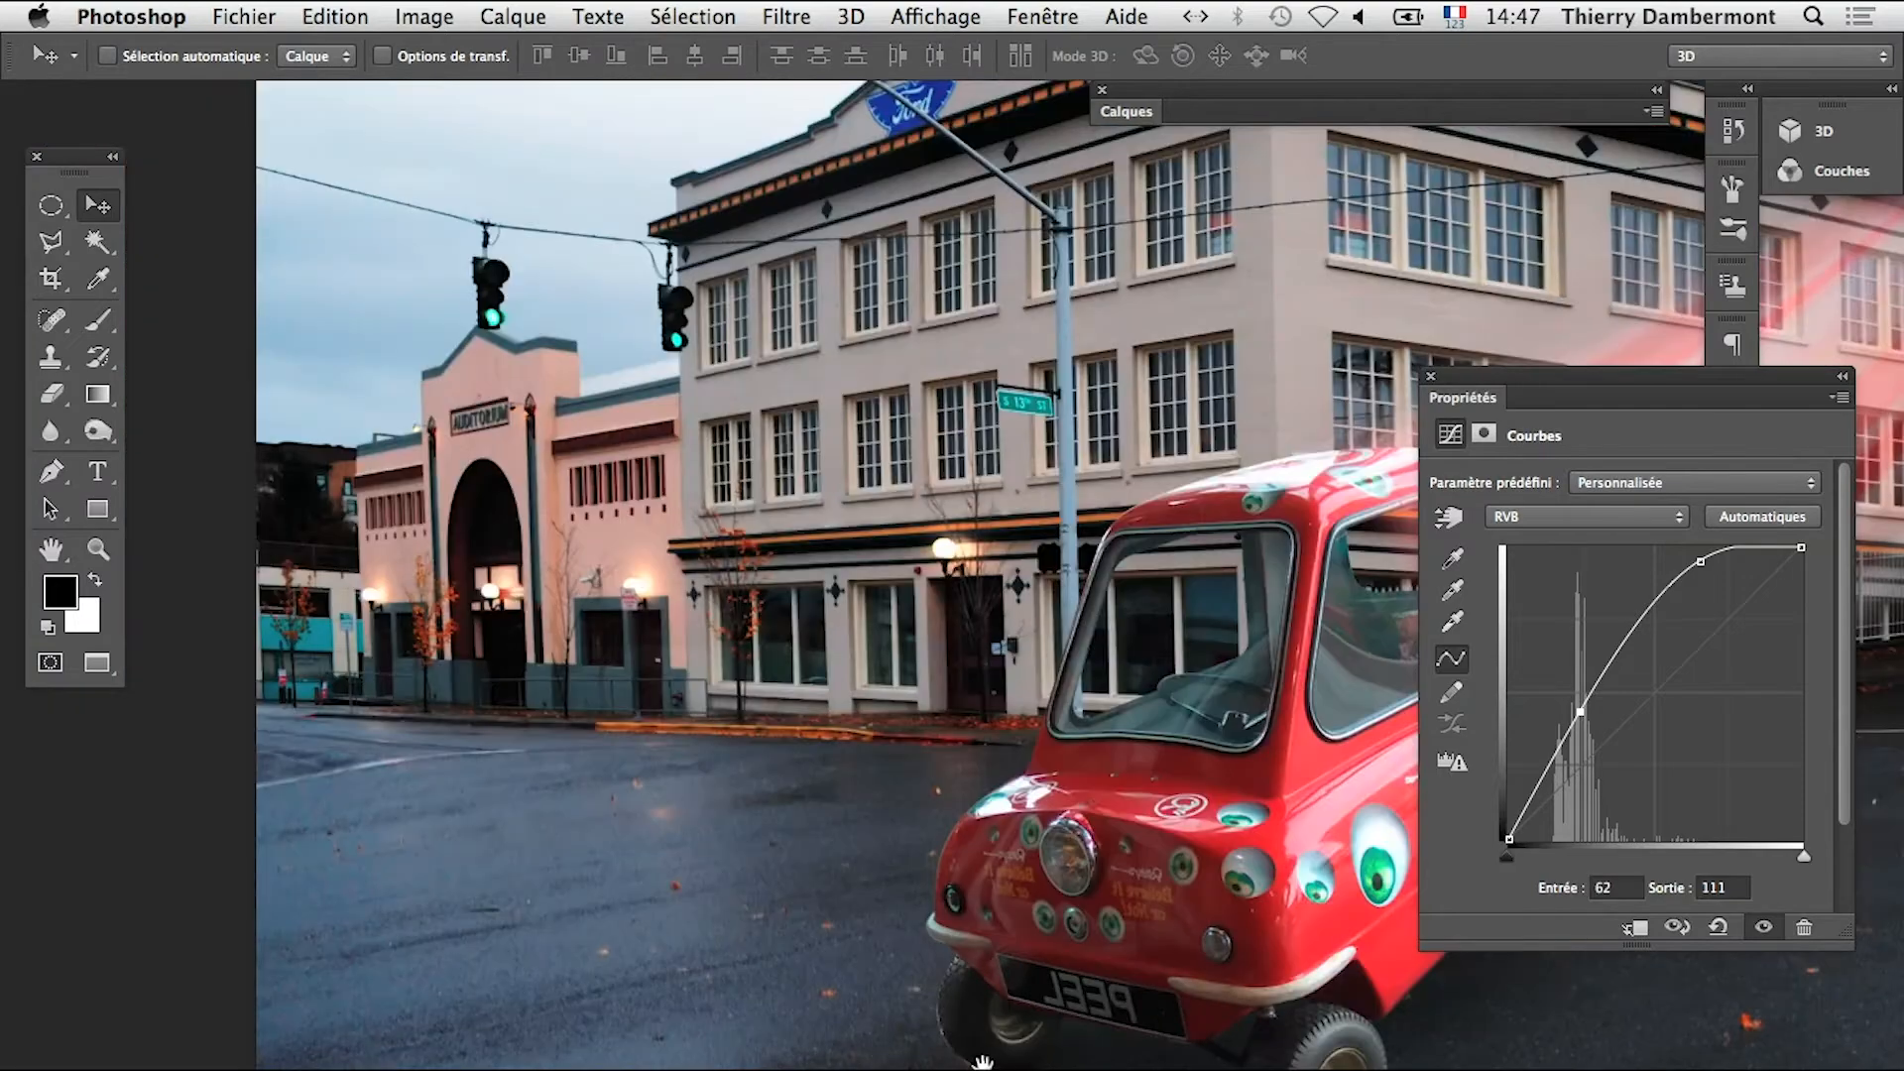
click(943, 1059)
click(945, 1050)
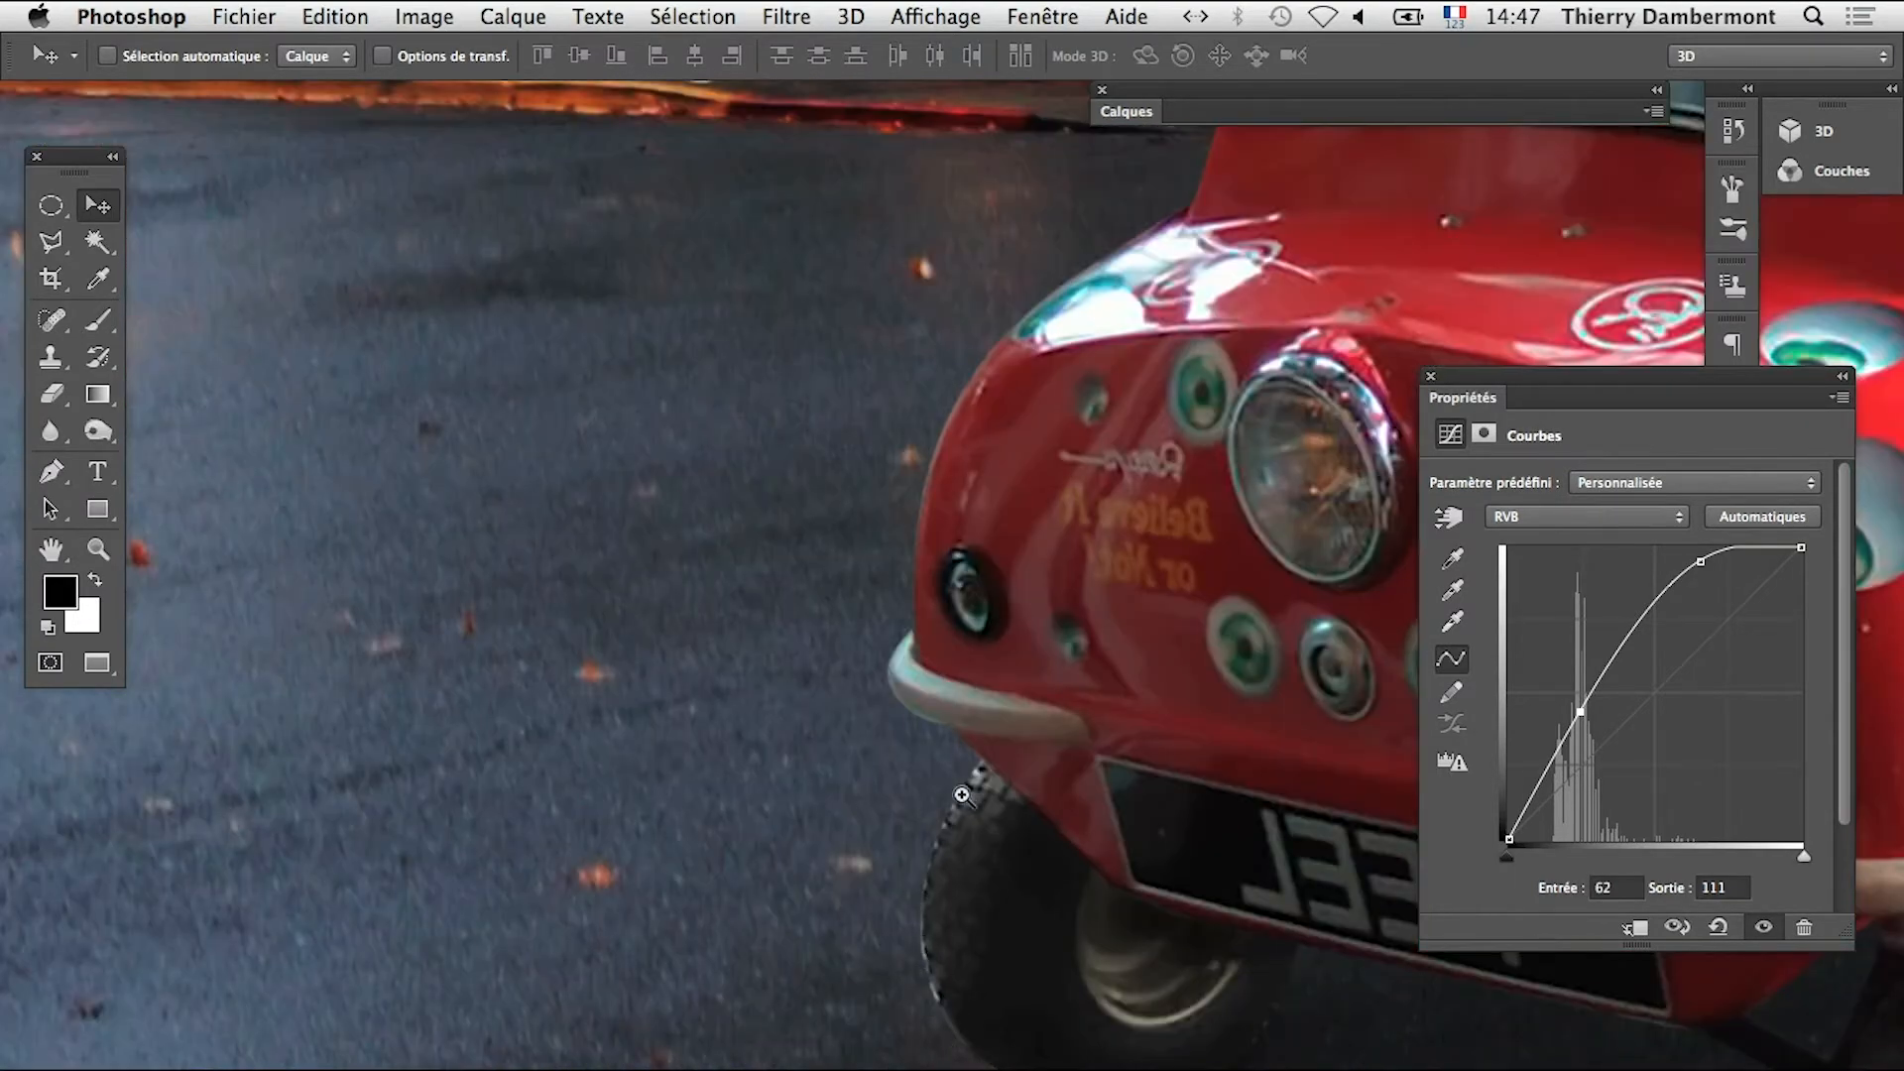
Examine the micro-car within the whole City micro-cars composition
alt+click(1082, 1064)
alt+click(1082, 1063)
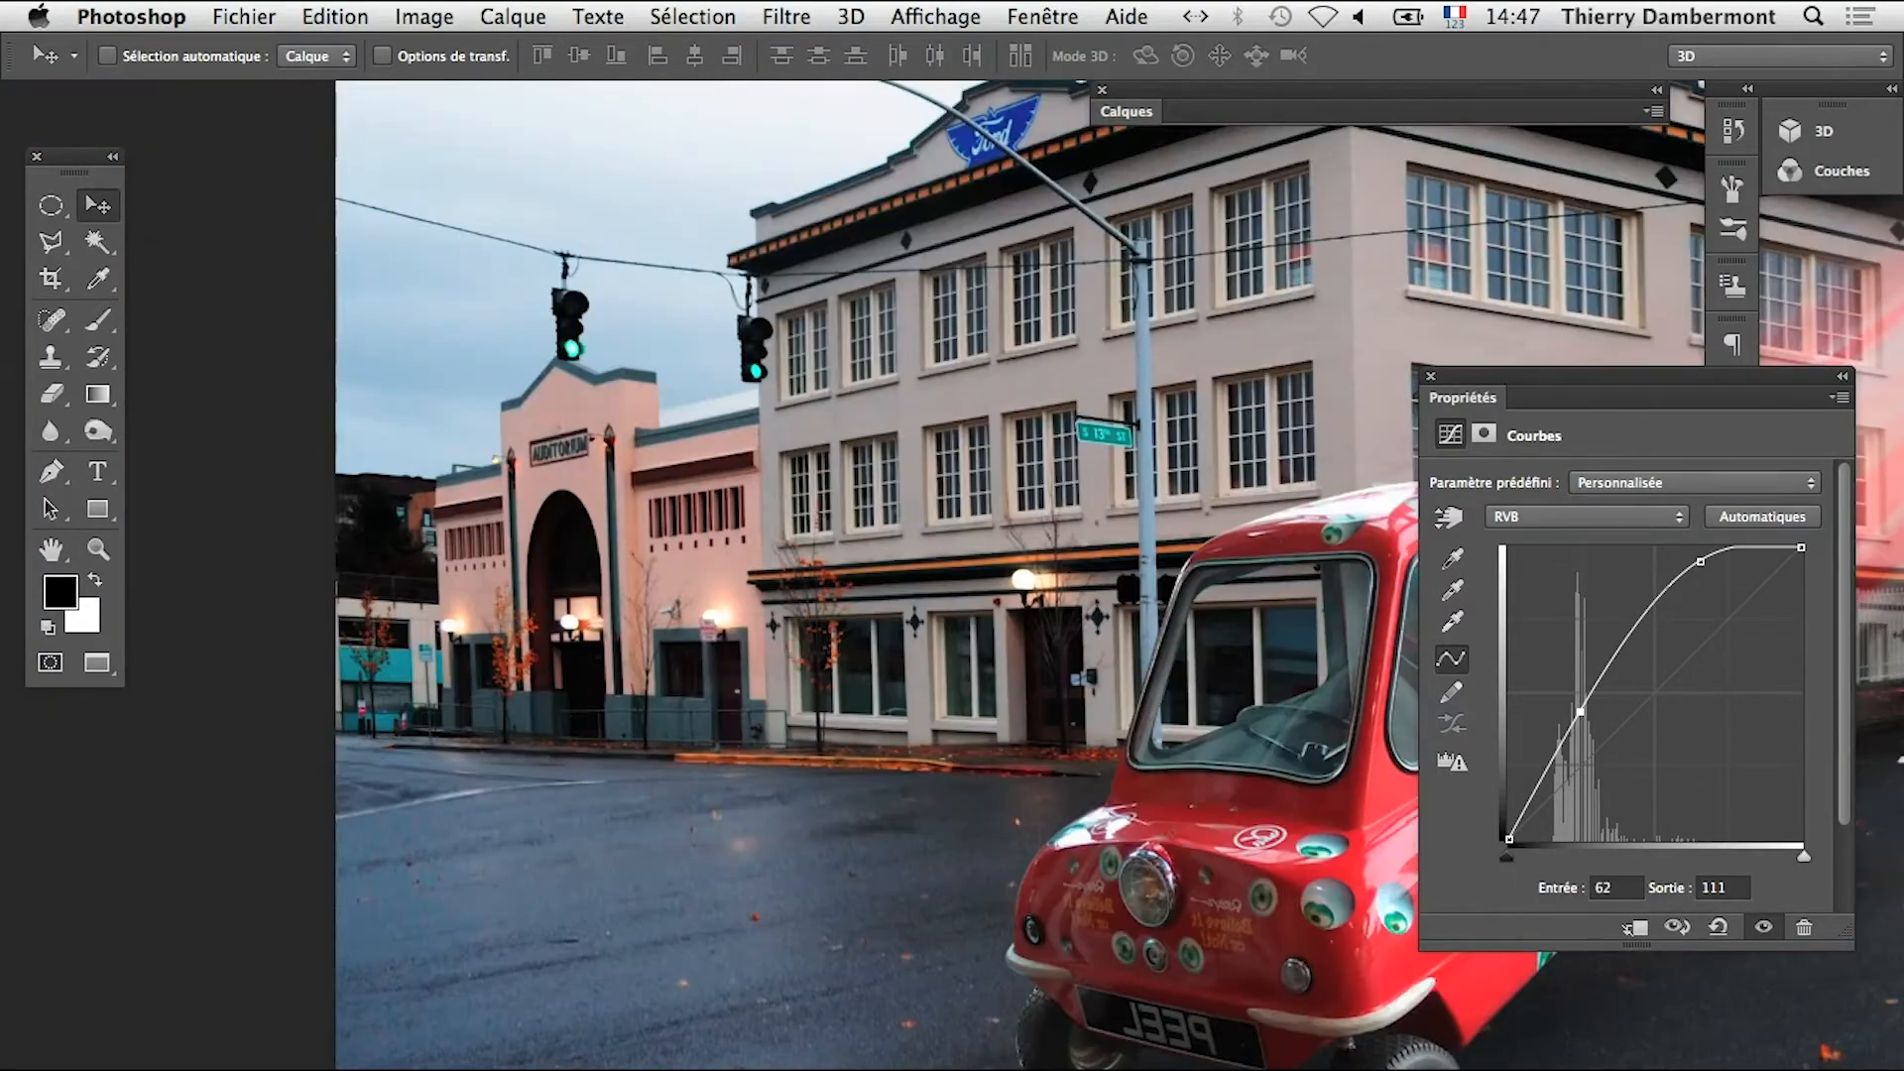
alt+click(1082, 1063)
drag(897, 1051, 828, 848)
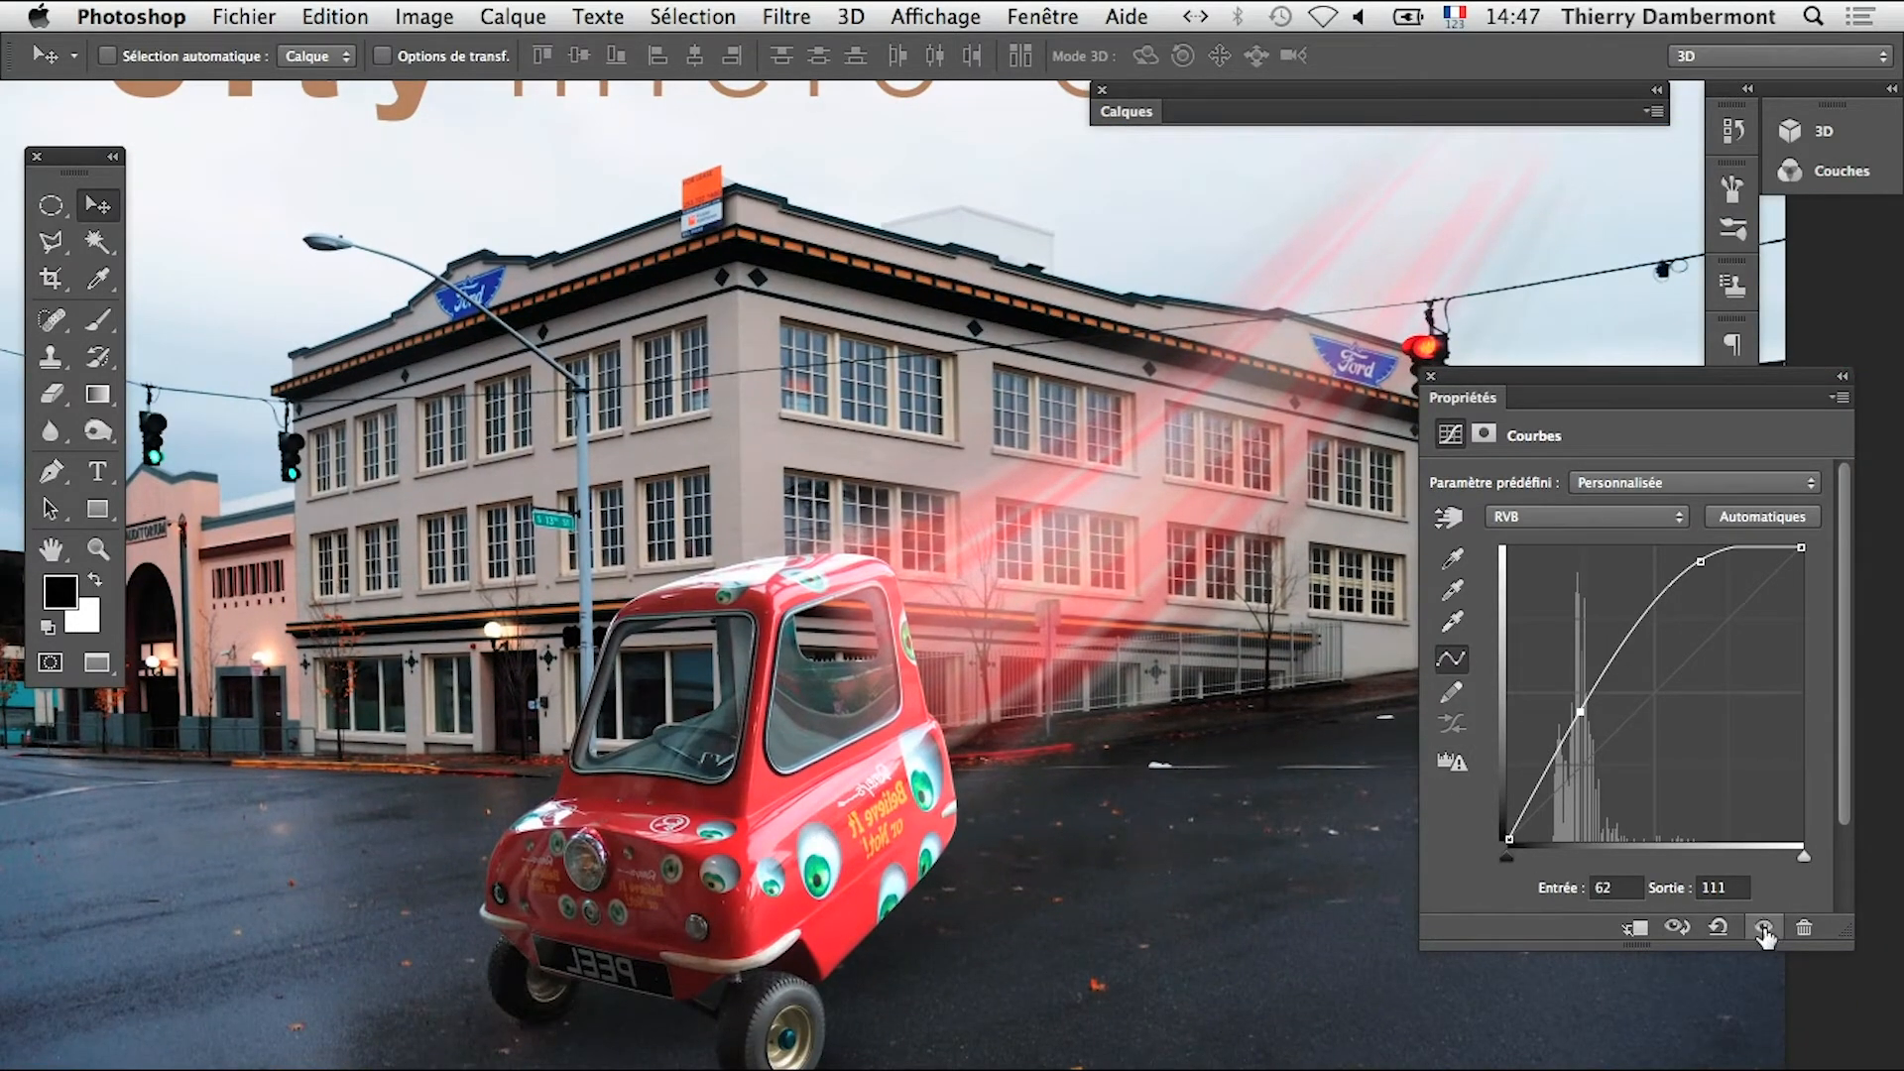
alt+click(1001, 922)
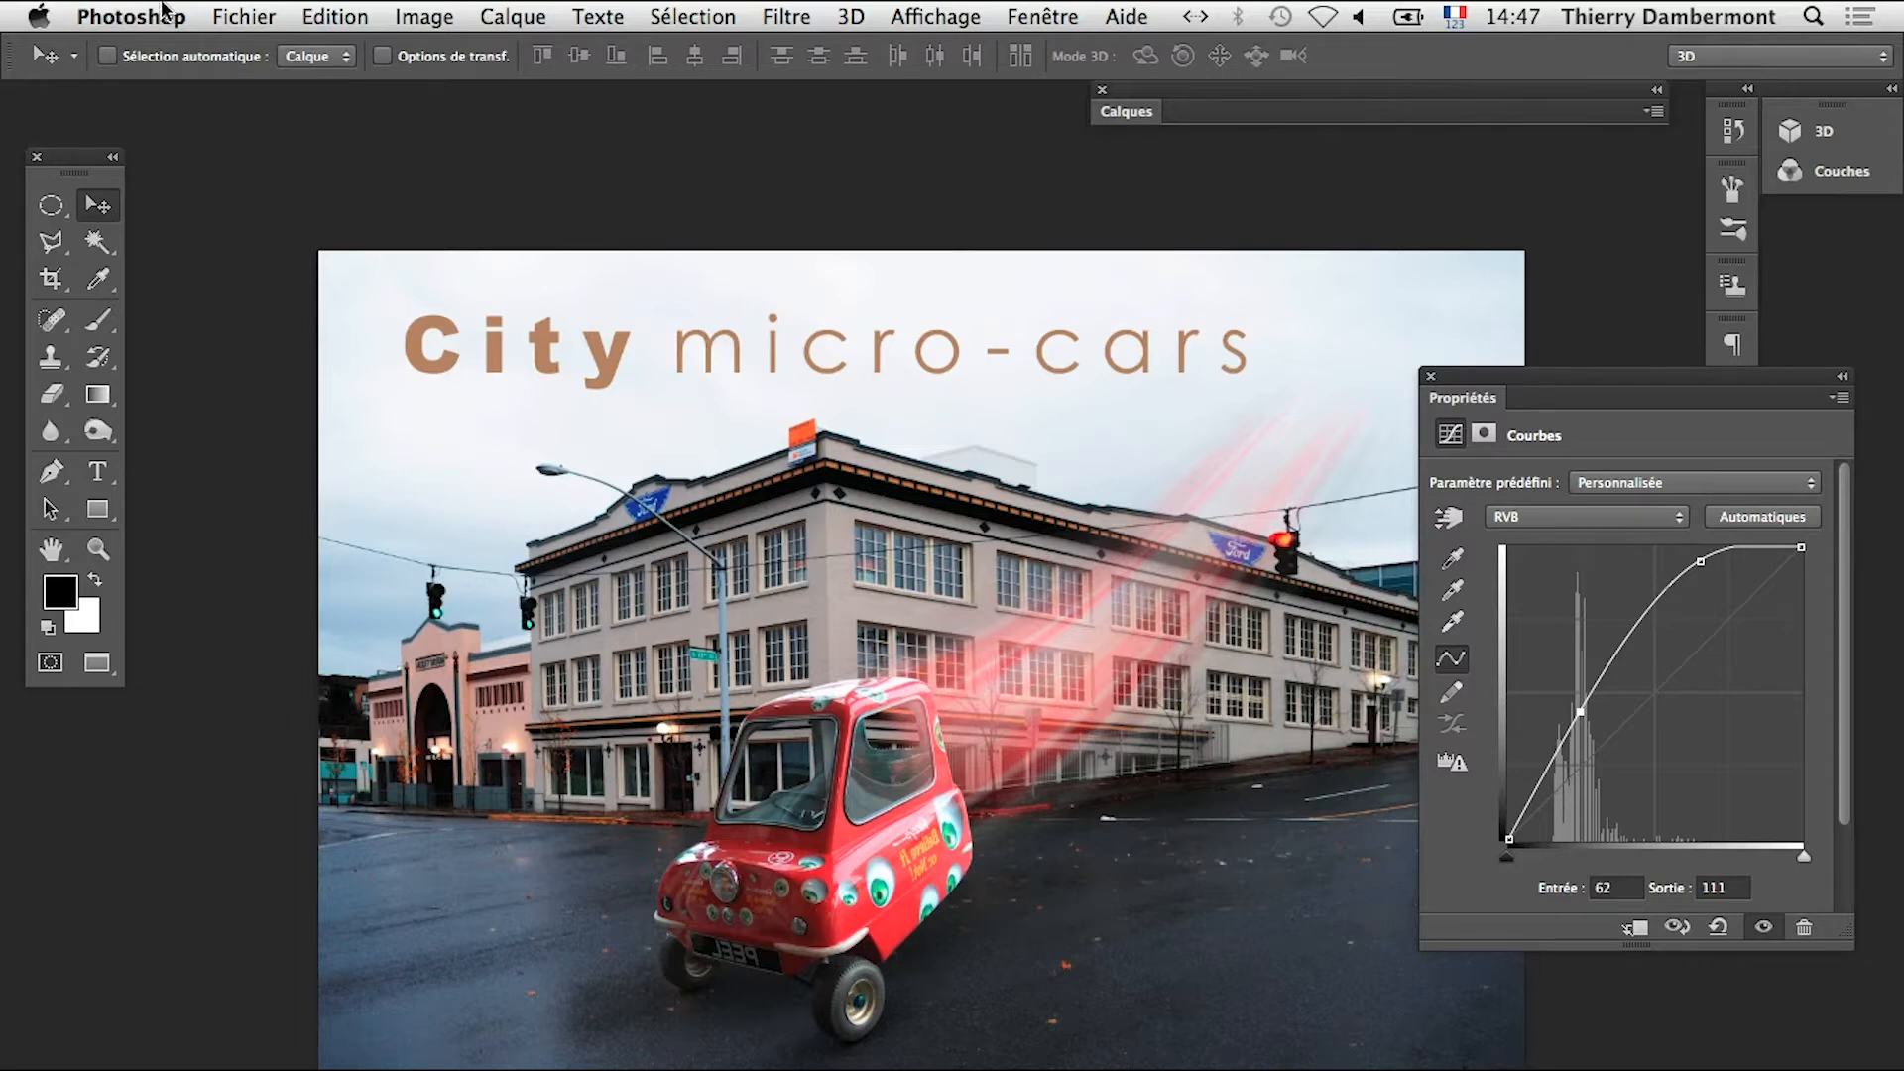
scroll(899, 451, down, 3)
scroll(899, 452, right, 3)
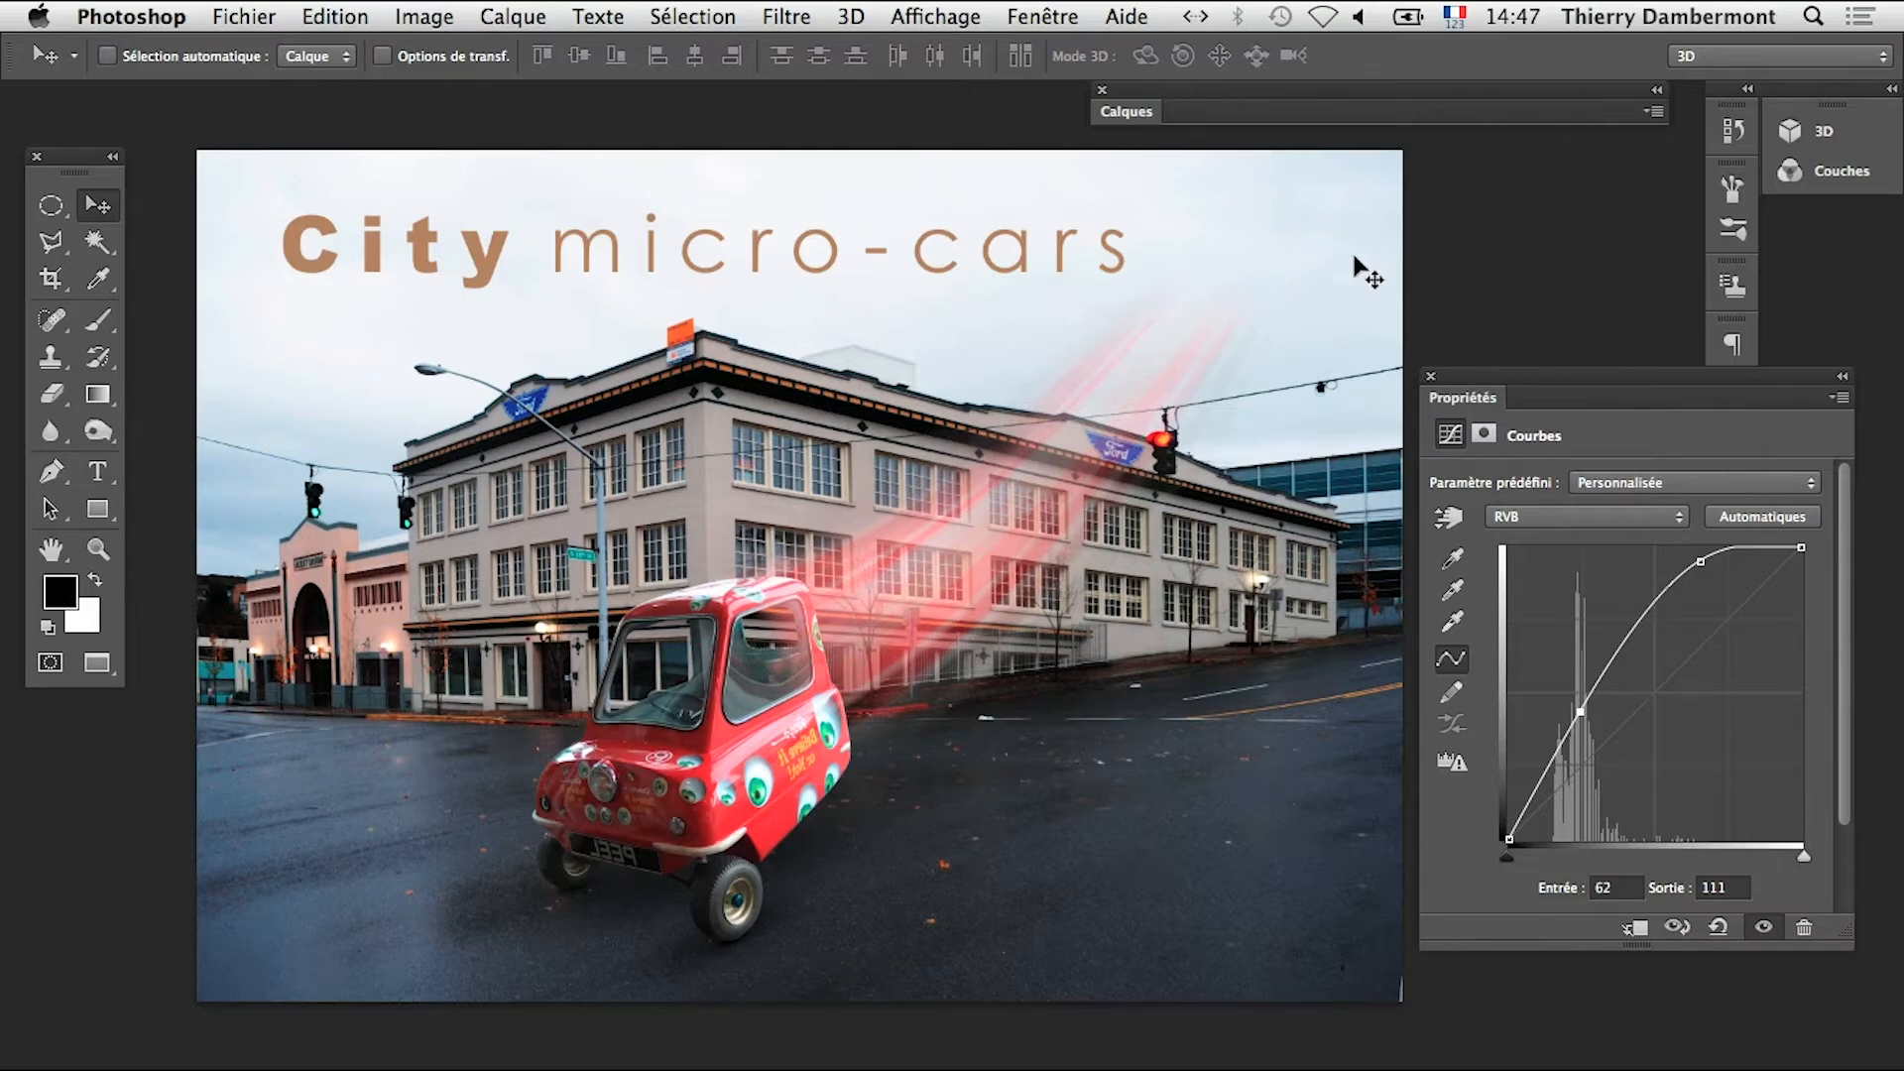
Rearrange the workspace with the layer list reopened and the curve properties narrowed below the image, and collapse the nested voiturette group
drag(1701, 382, 480, 1043)
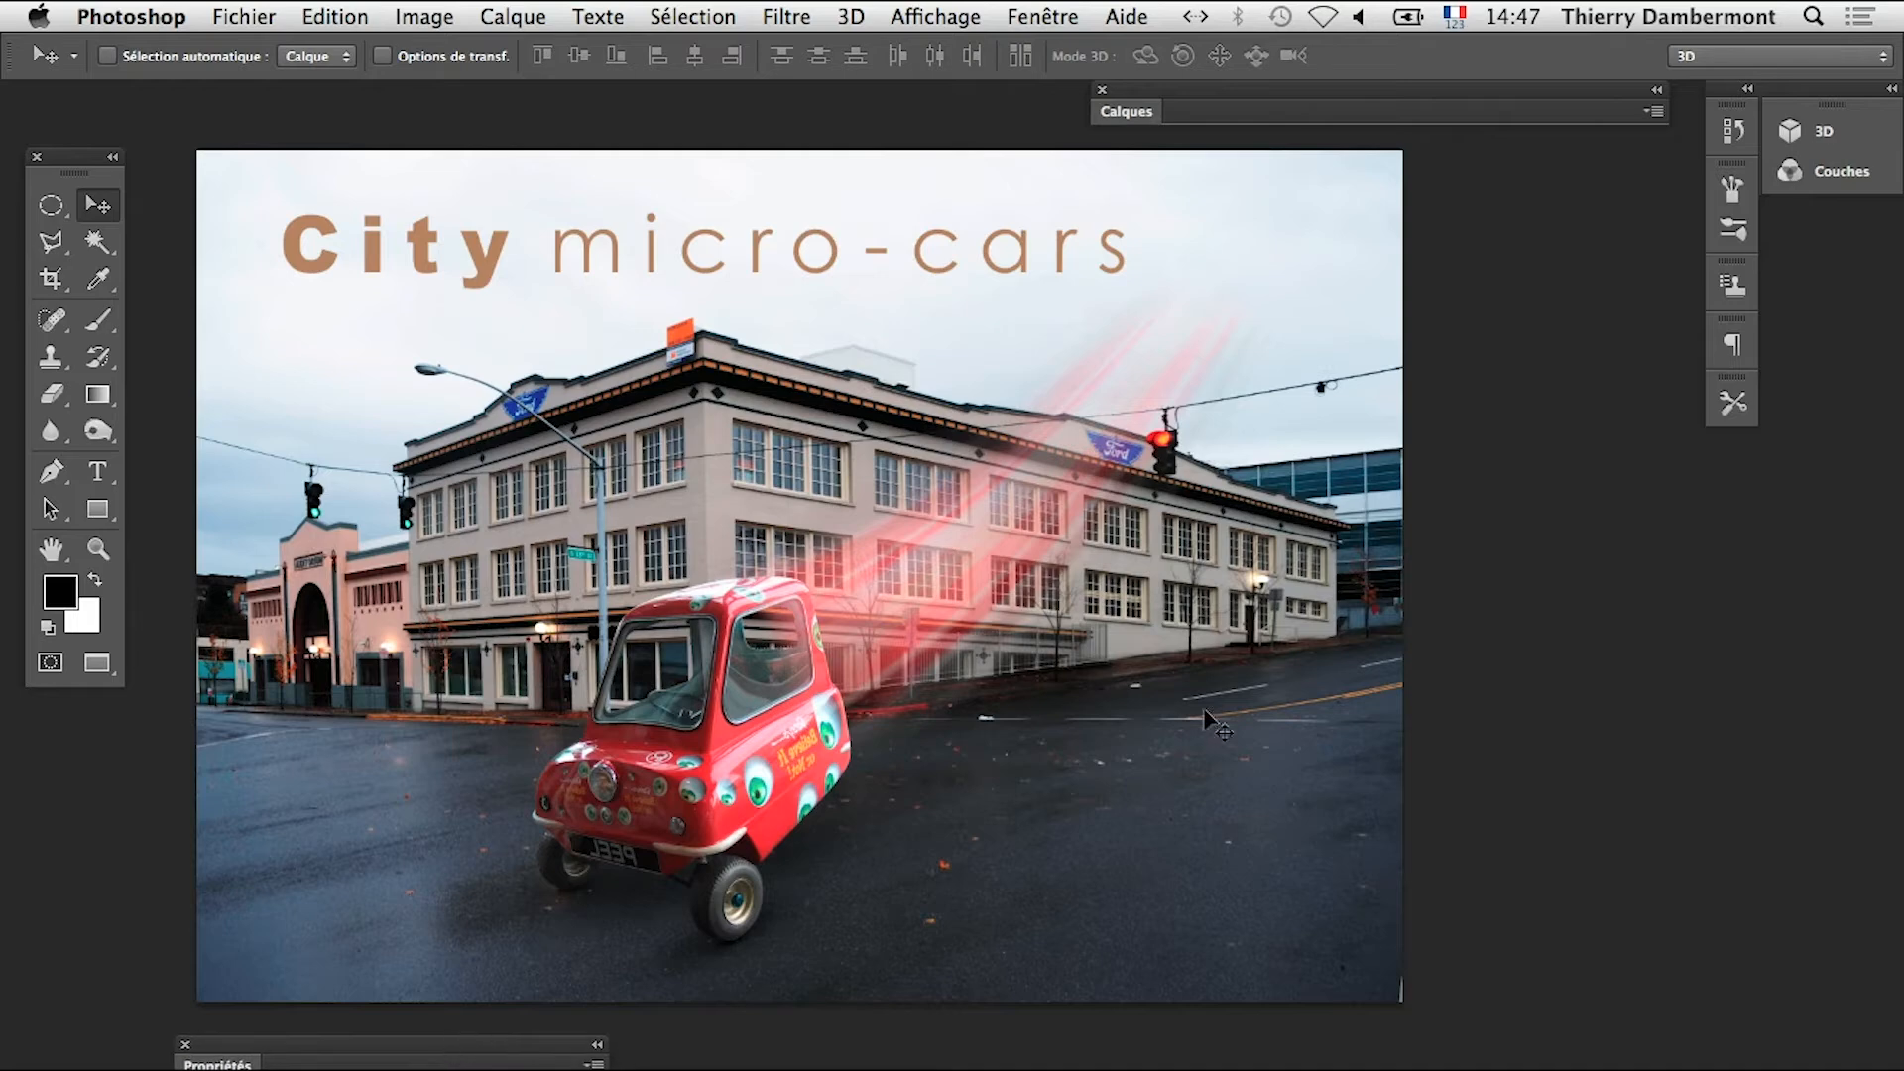
click(1131, 111)
drag(1151, 104, 1252, 121)
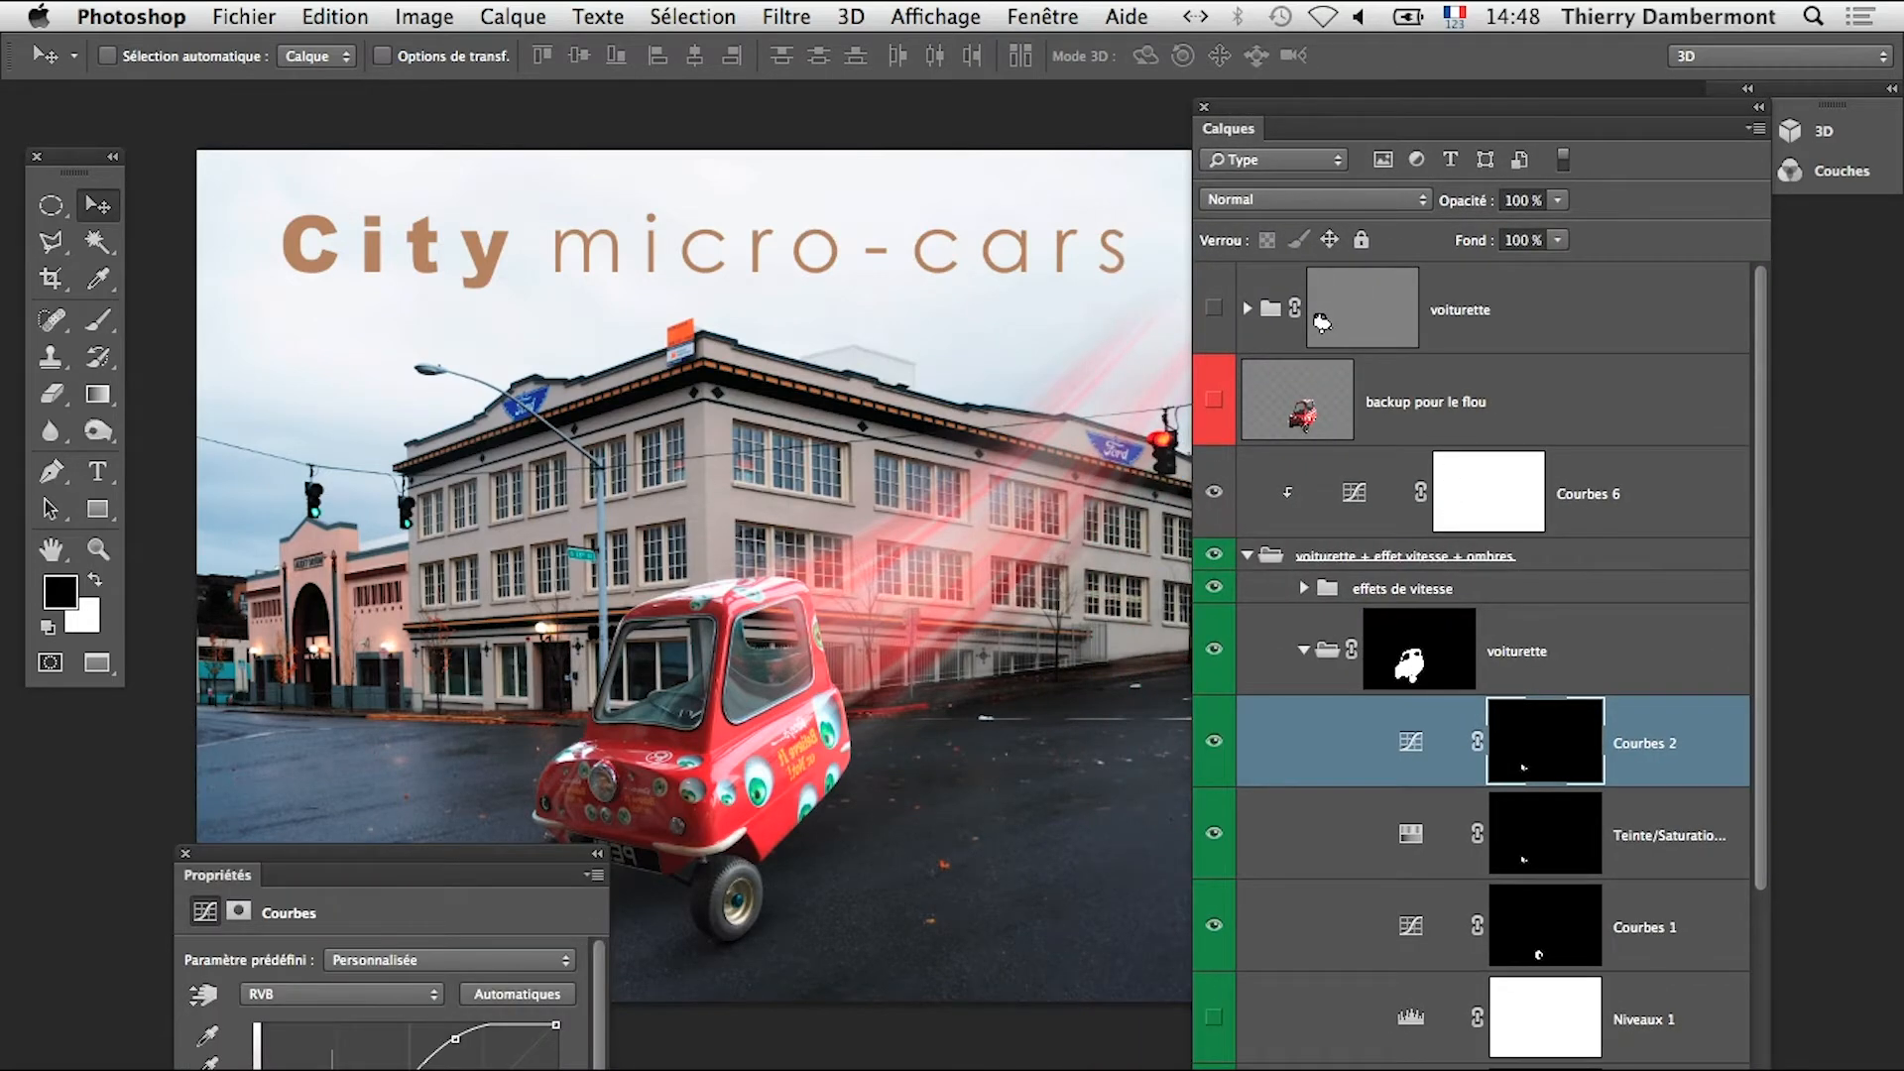
drag(609, 957, 522, 957)
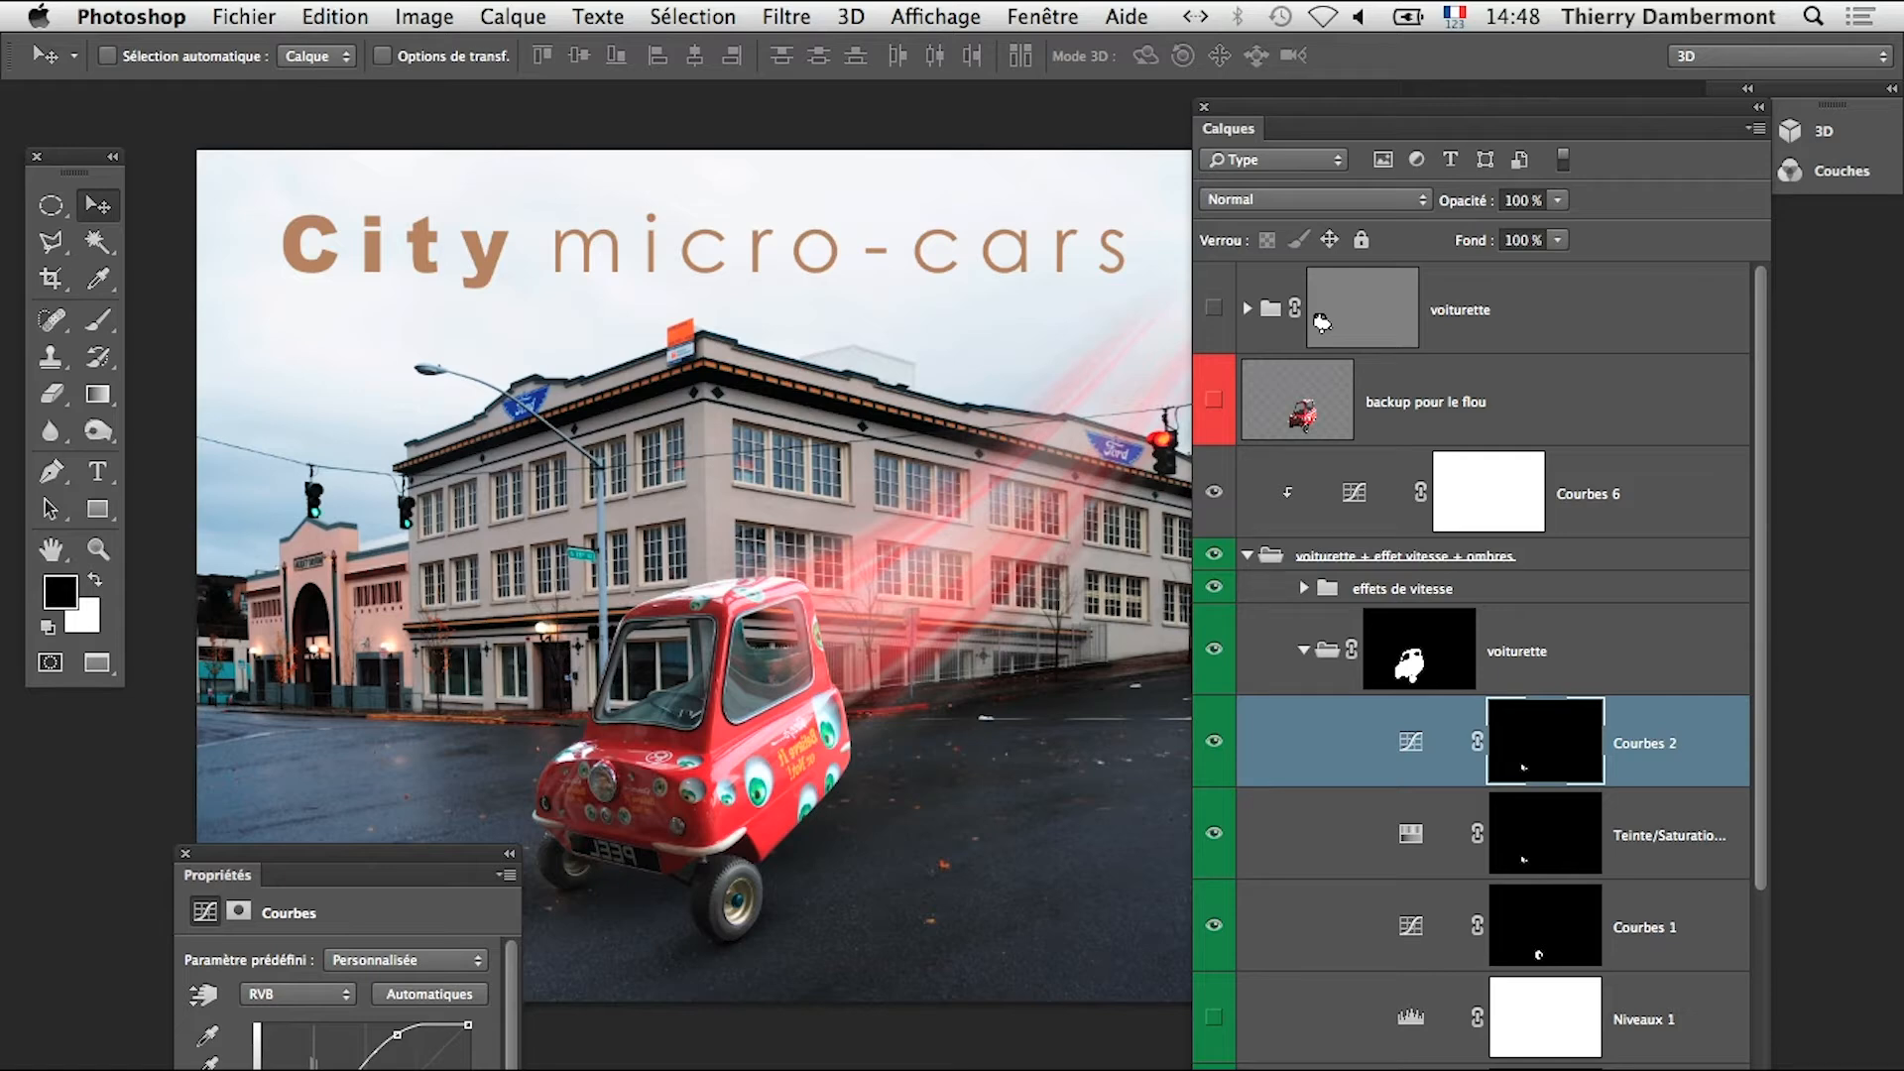
click(1305, 651)
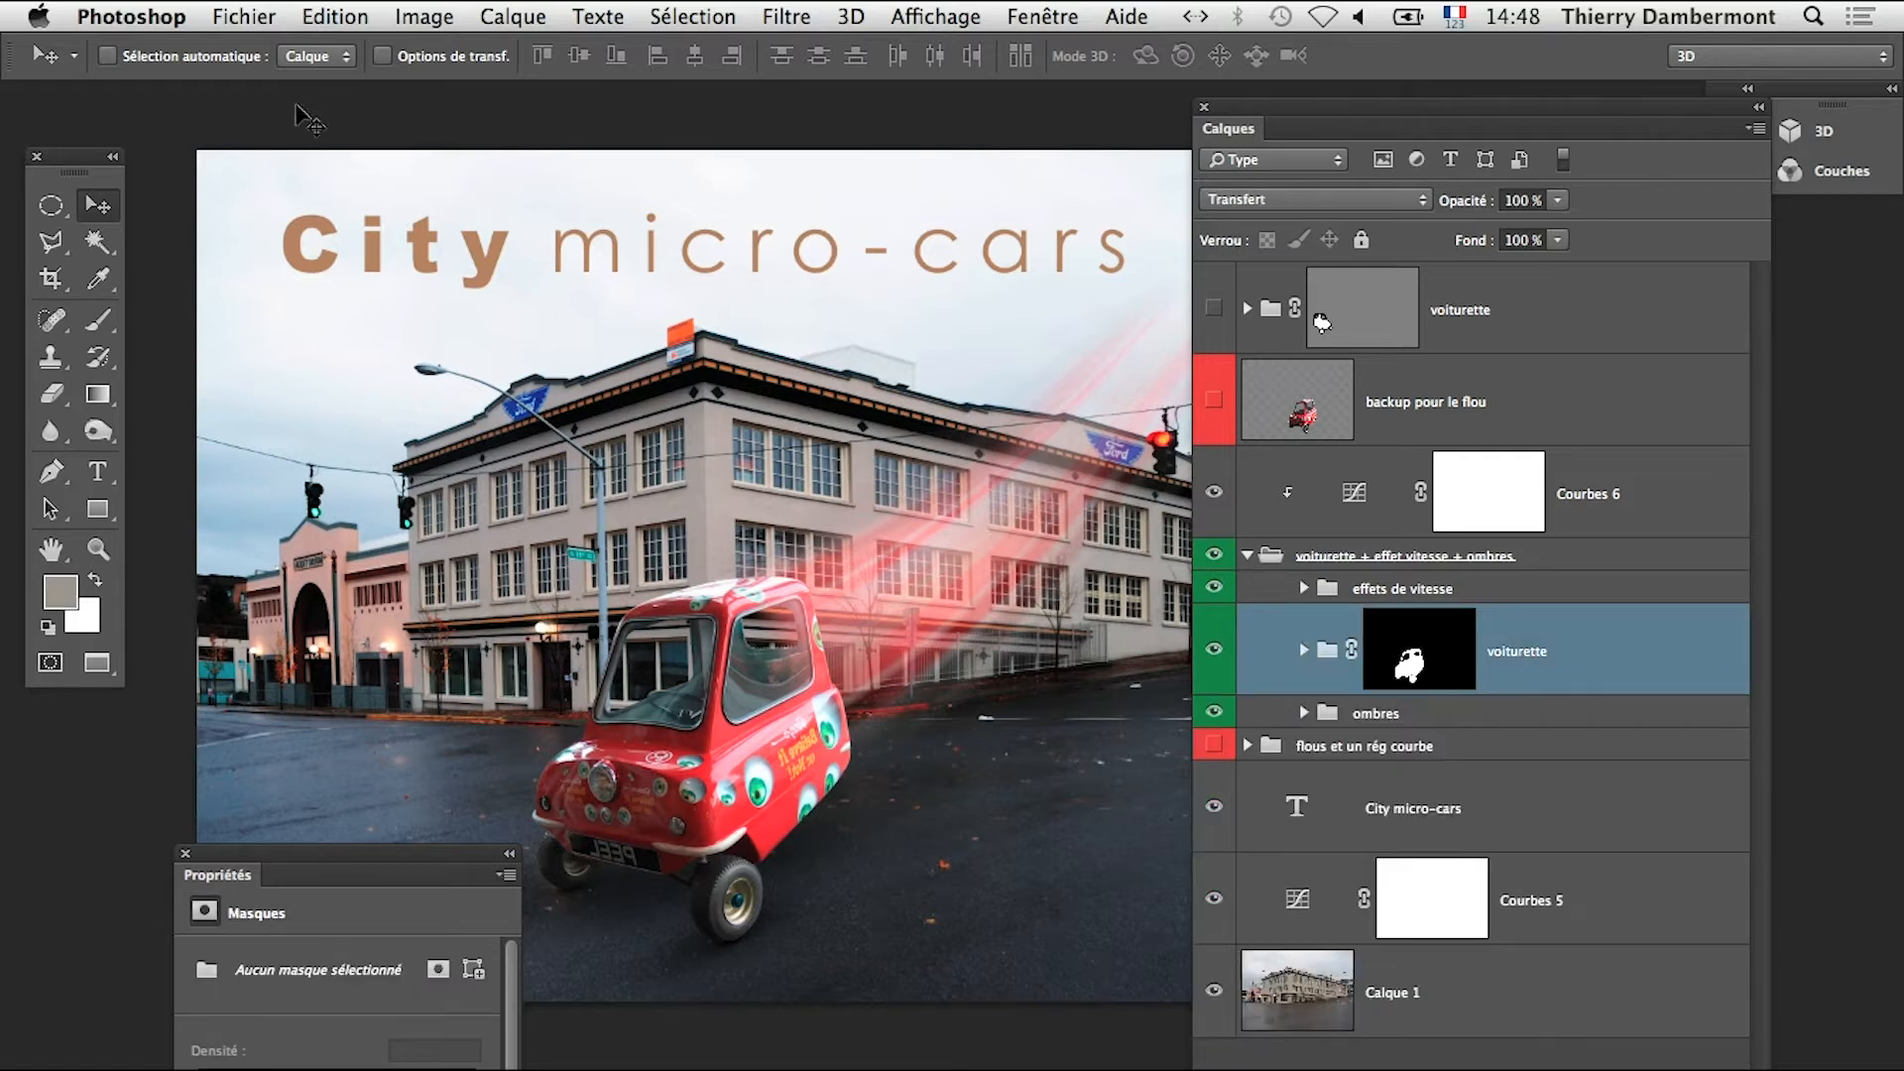
Save the composition as usine-avec-lumiere-omnidirectionnelle-13.psd in Photoshop format with maximised compatibility
click(230, 12)
click(397, 337)
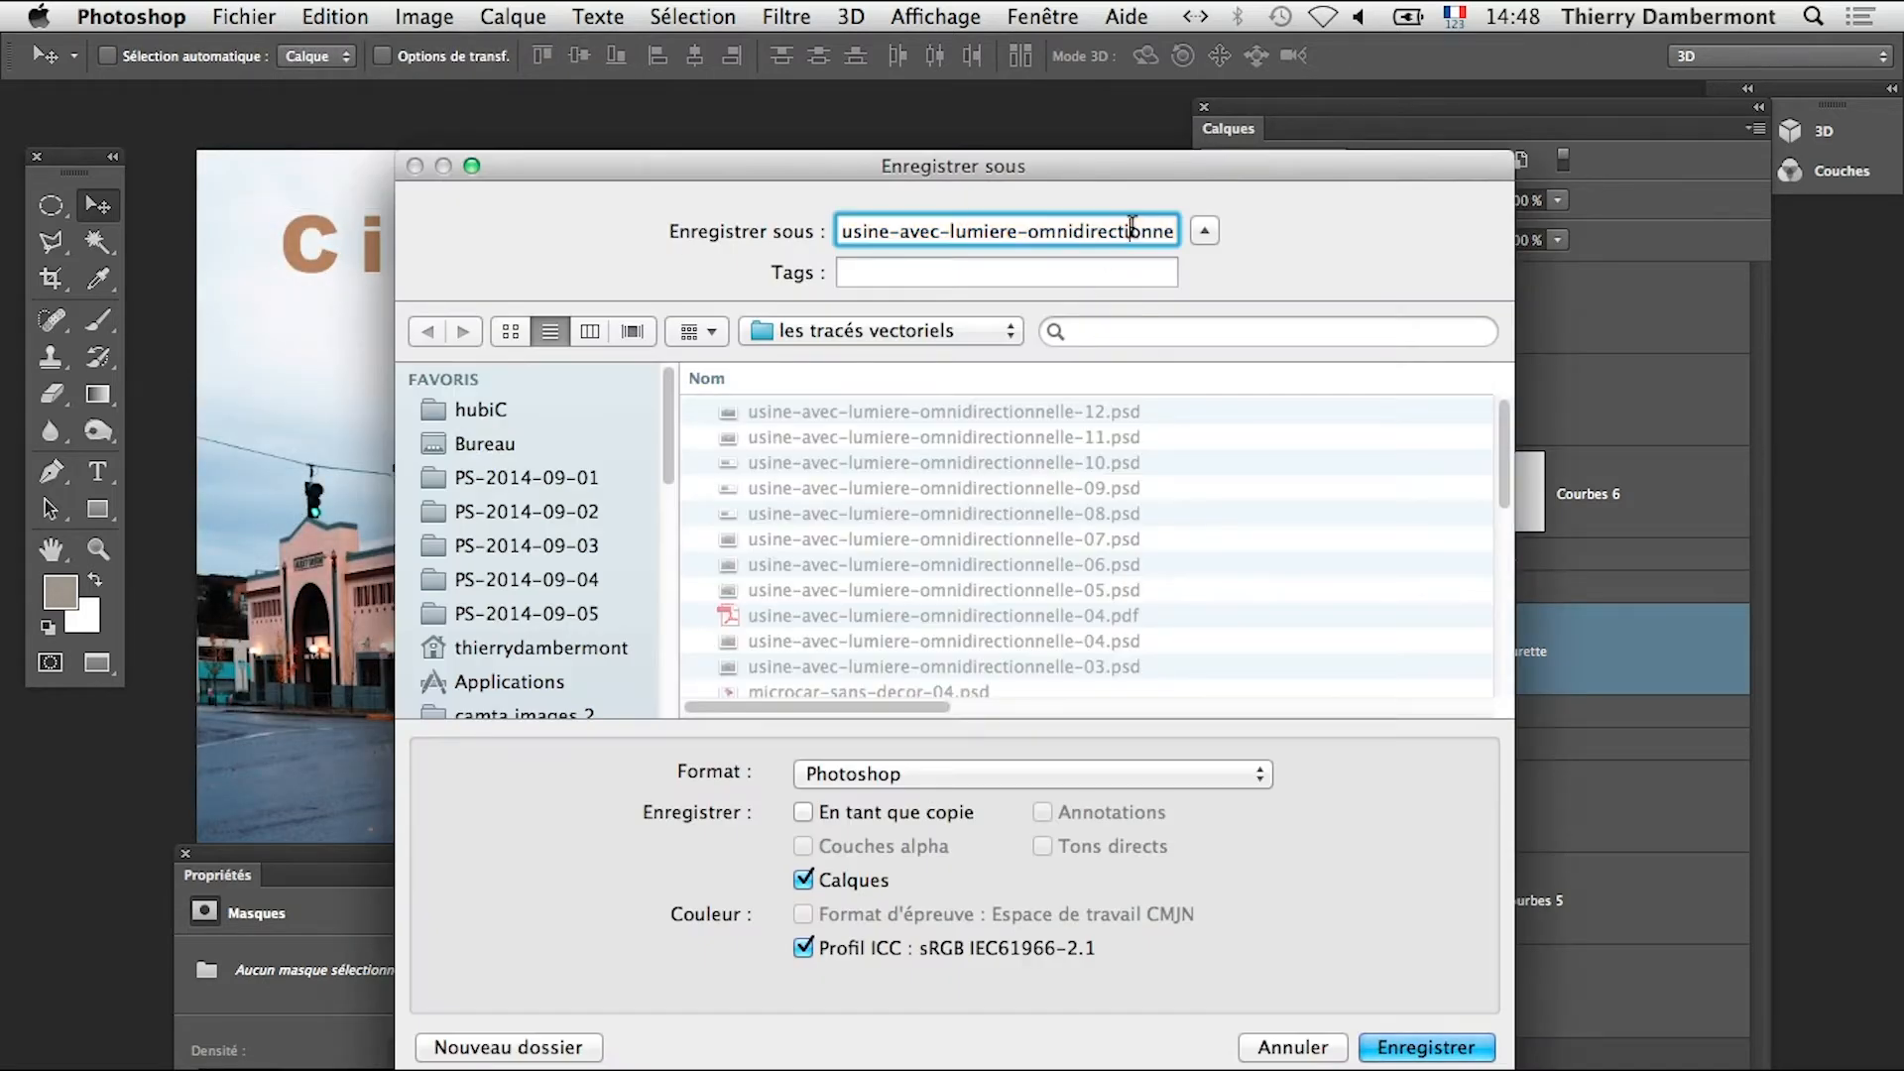
click(1135, 234)
double_click(1126, 231)
text(13.psd)
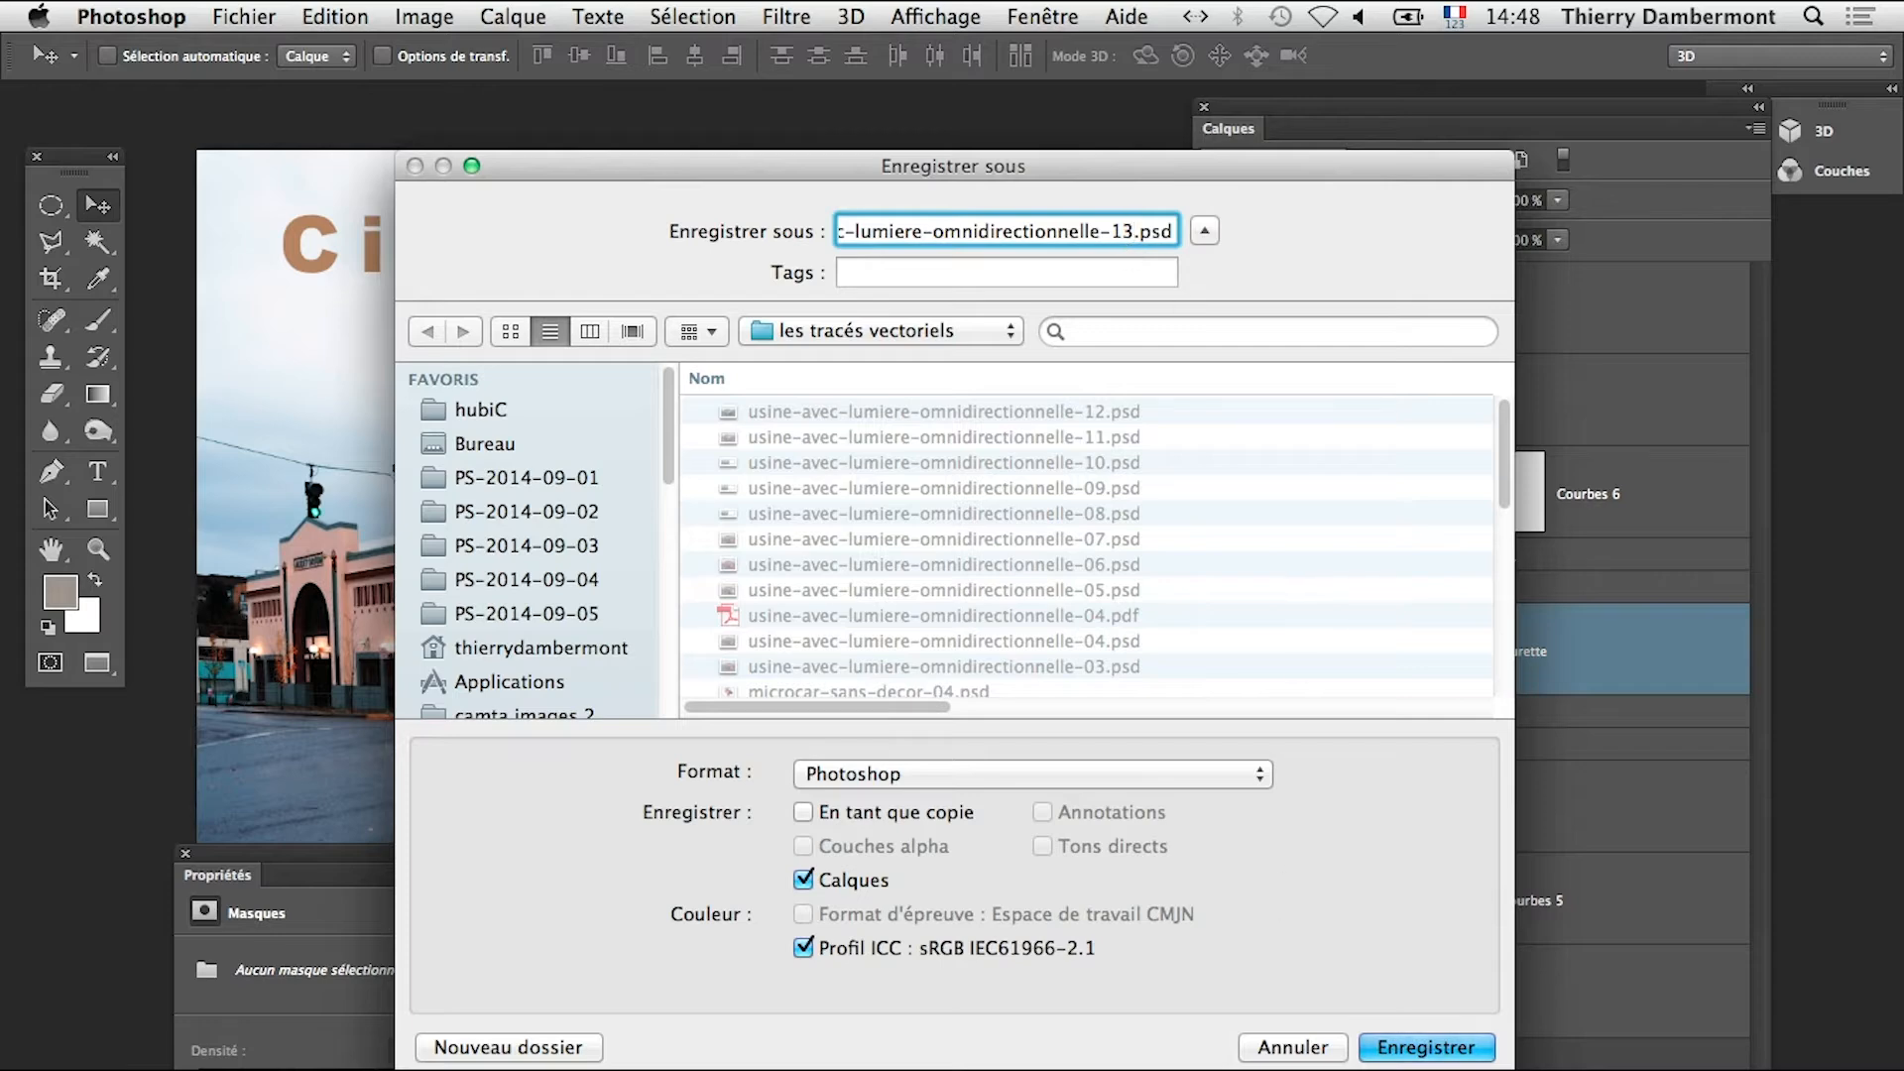
click(1426, 1048)
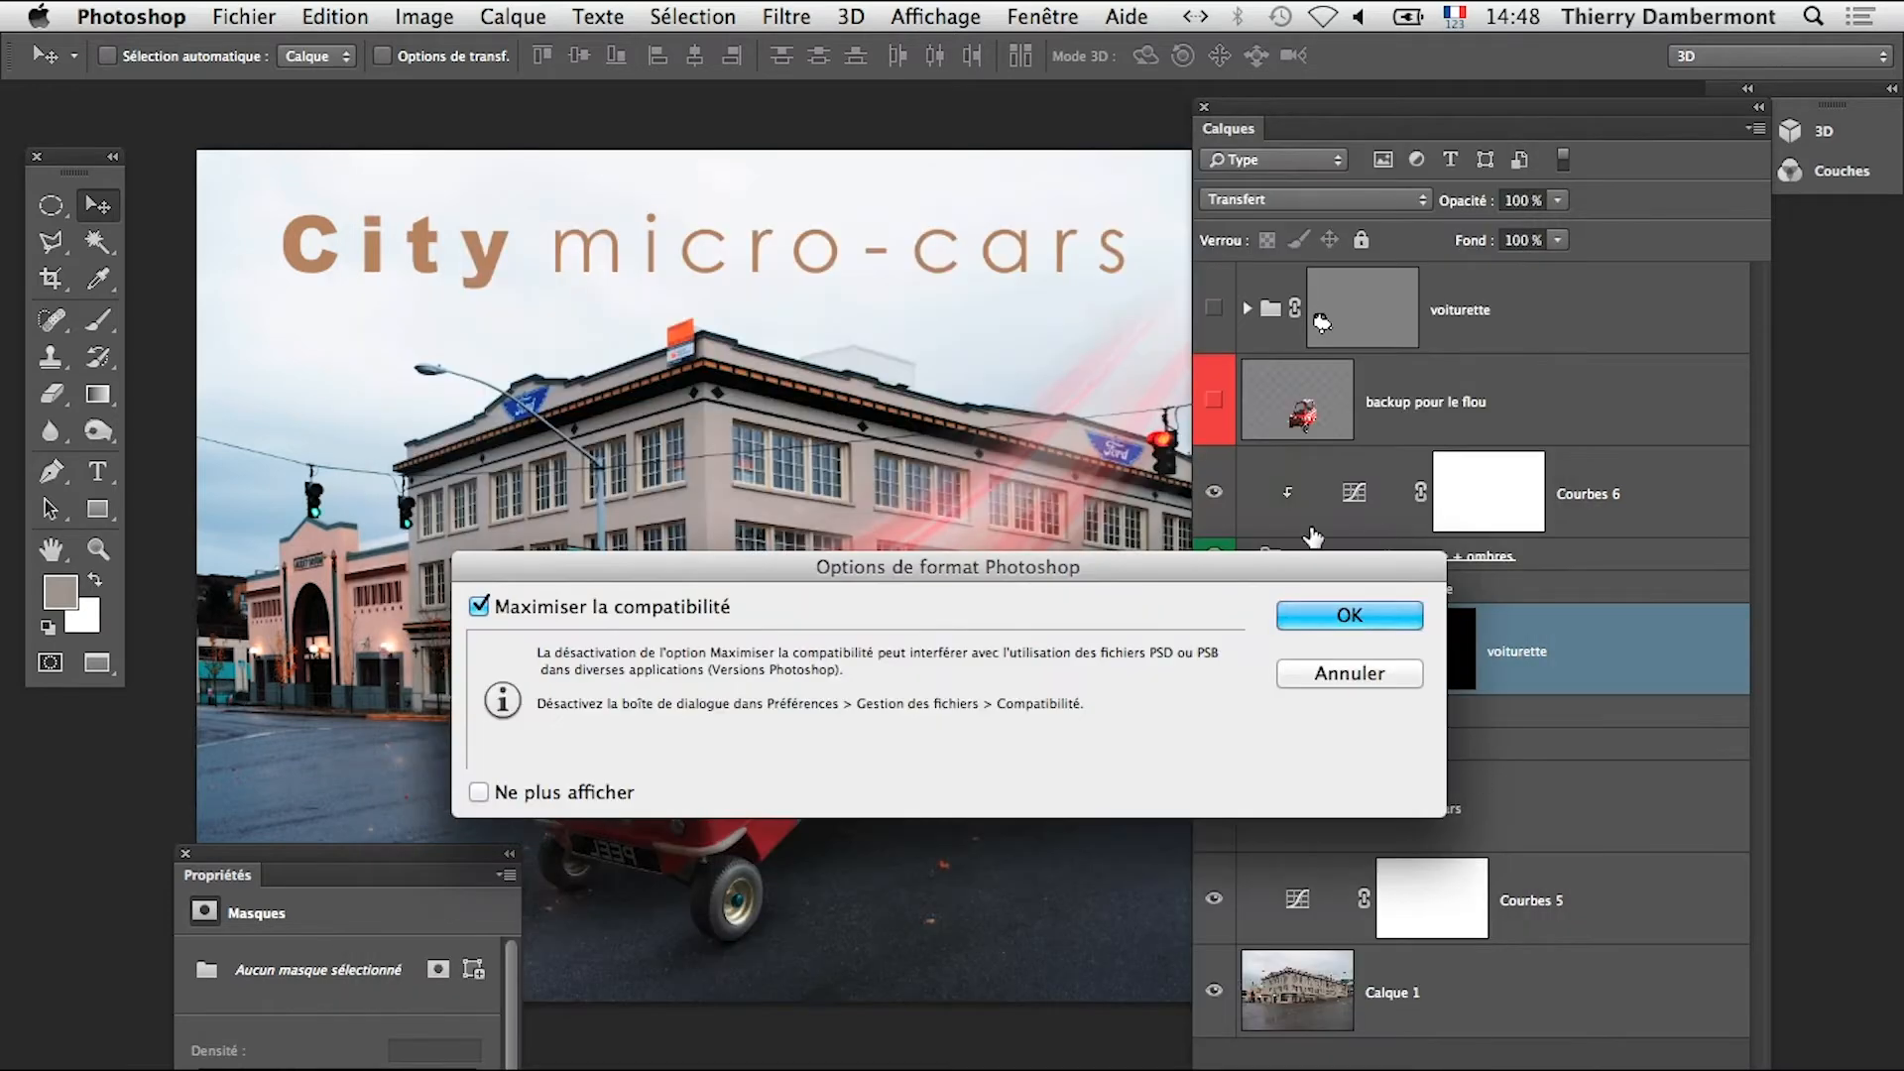
click(1337, 612)
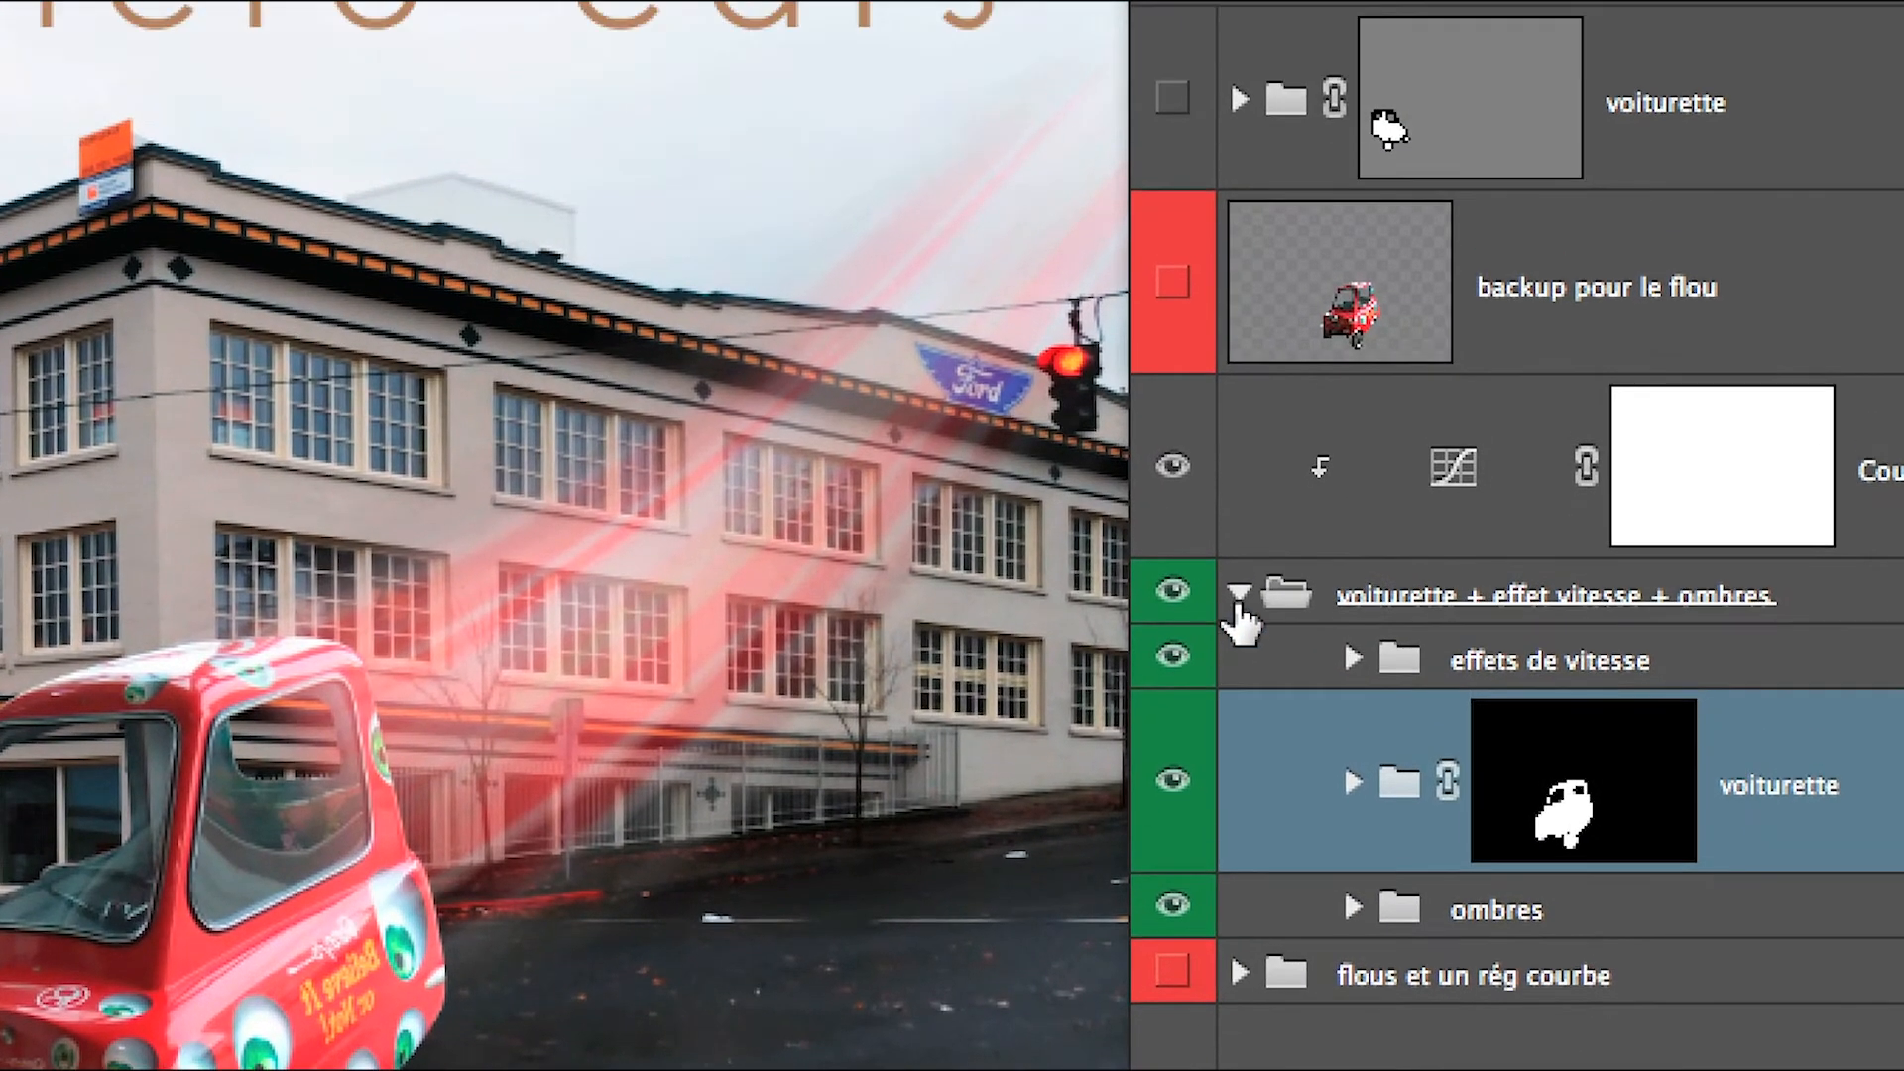
Label the Courbes 6 layer green and leave the voiturette + effet vitesse + ombres group collapsed
click(1246, 556)
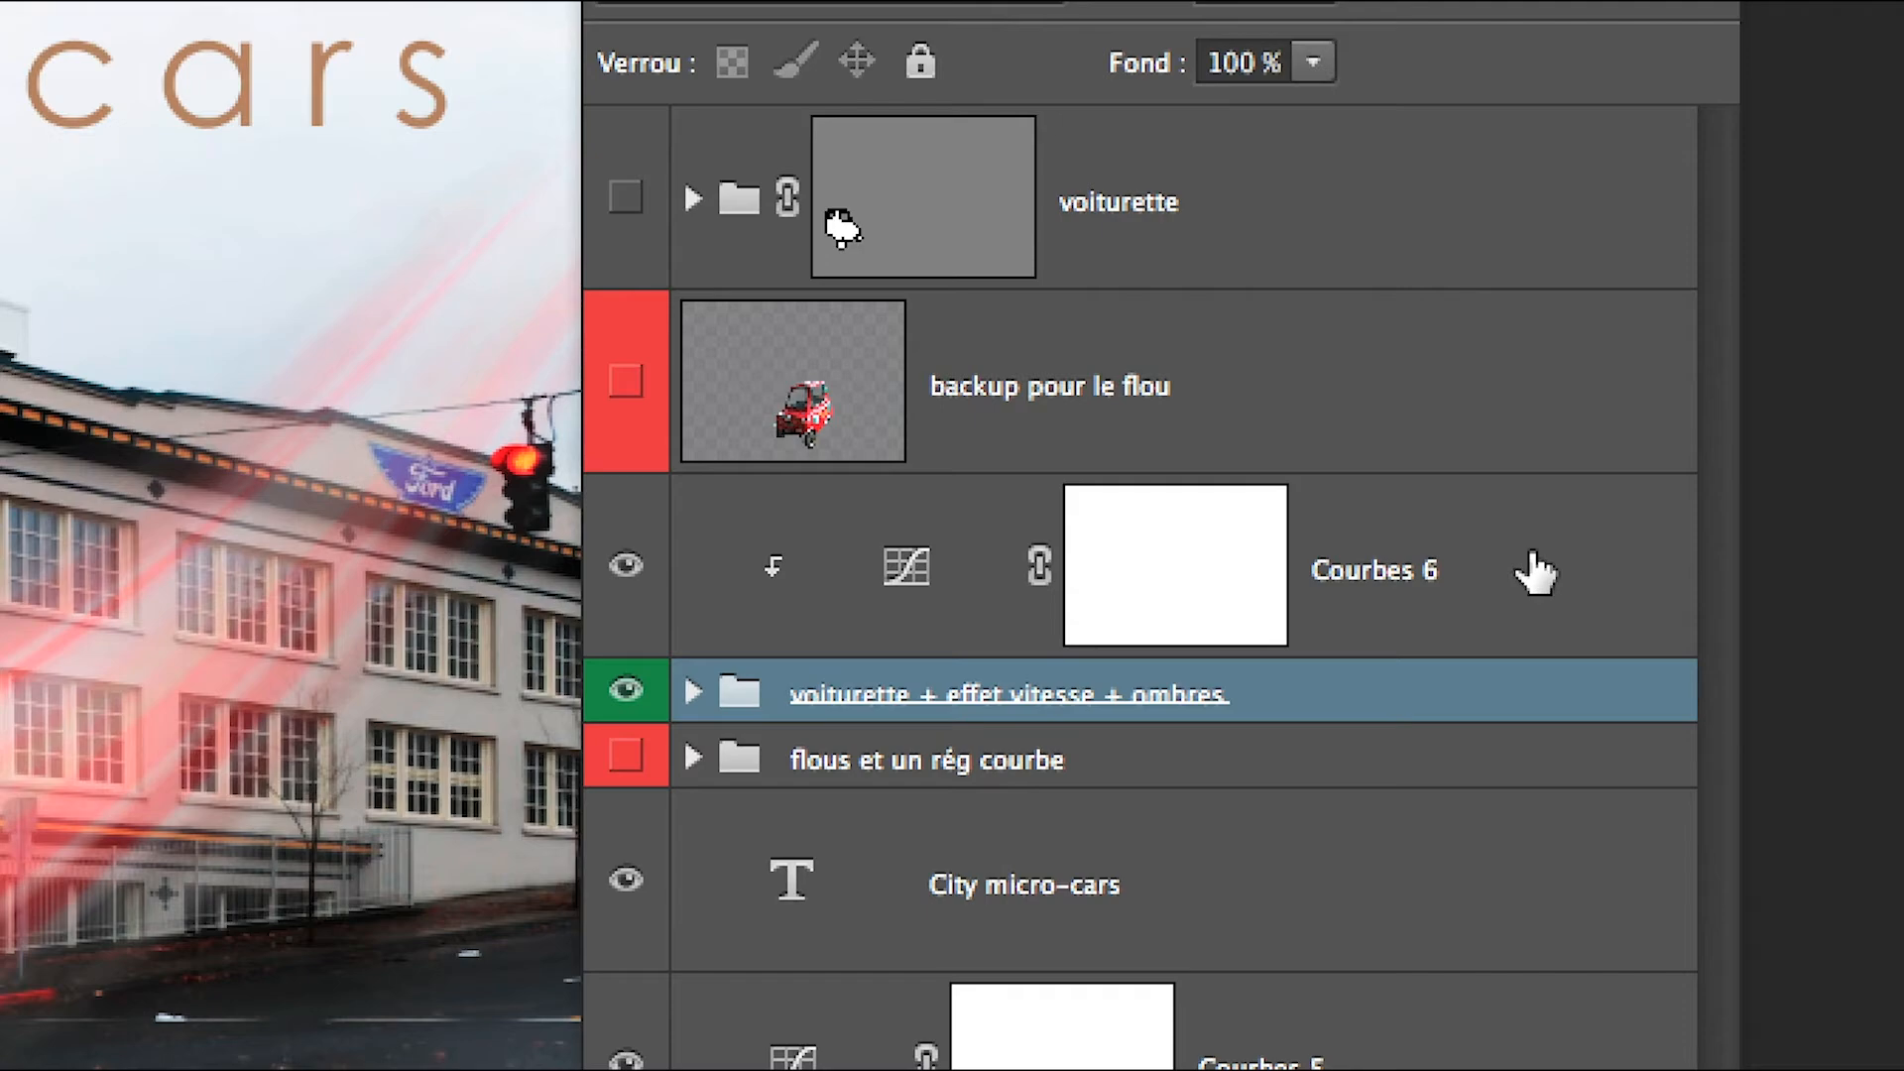
right_click(1535, 572)
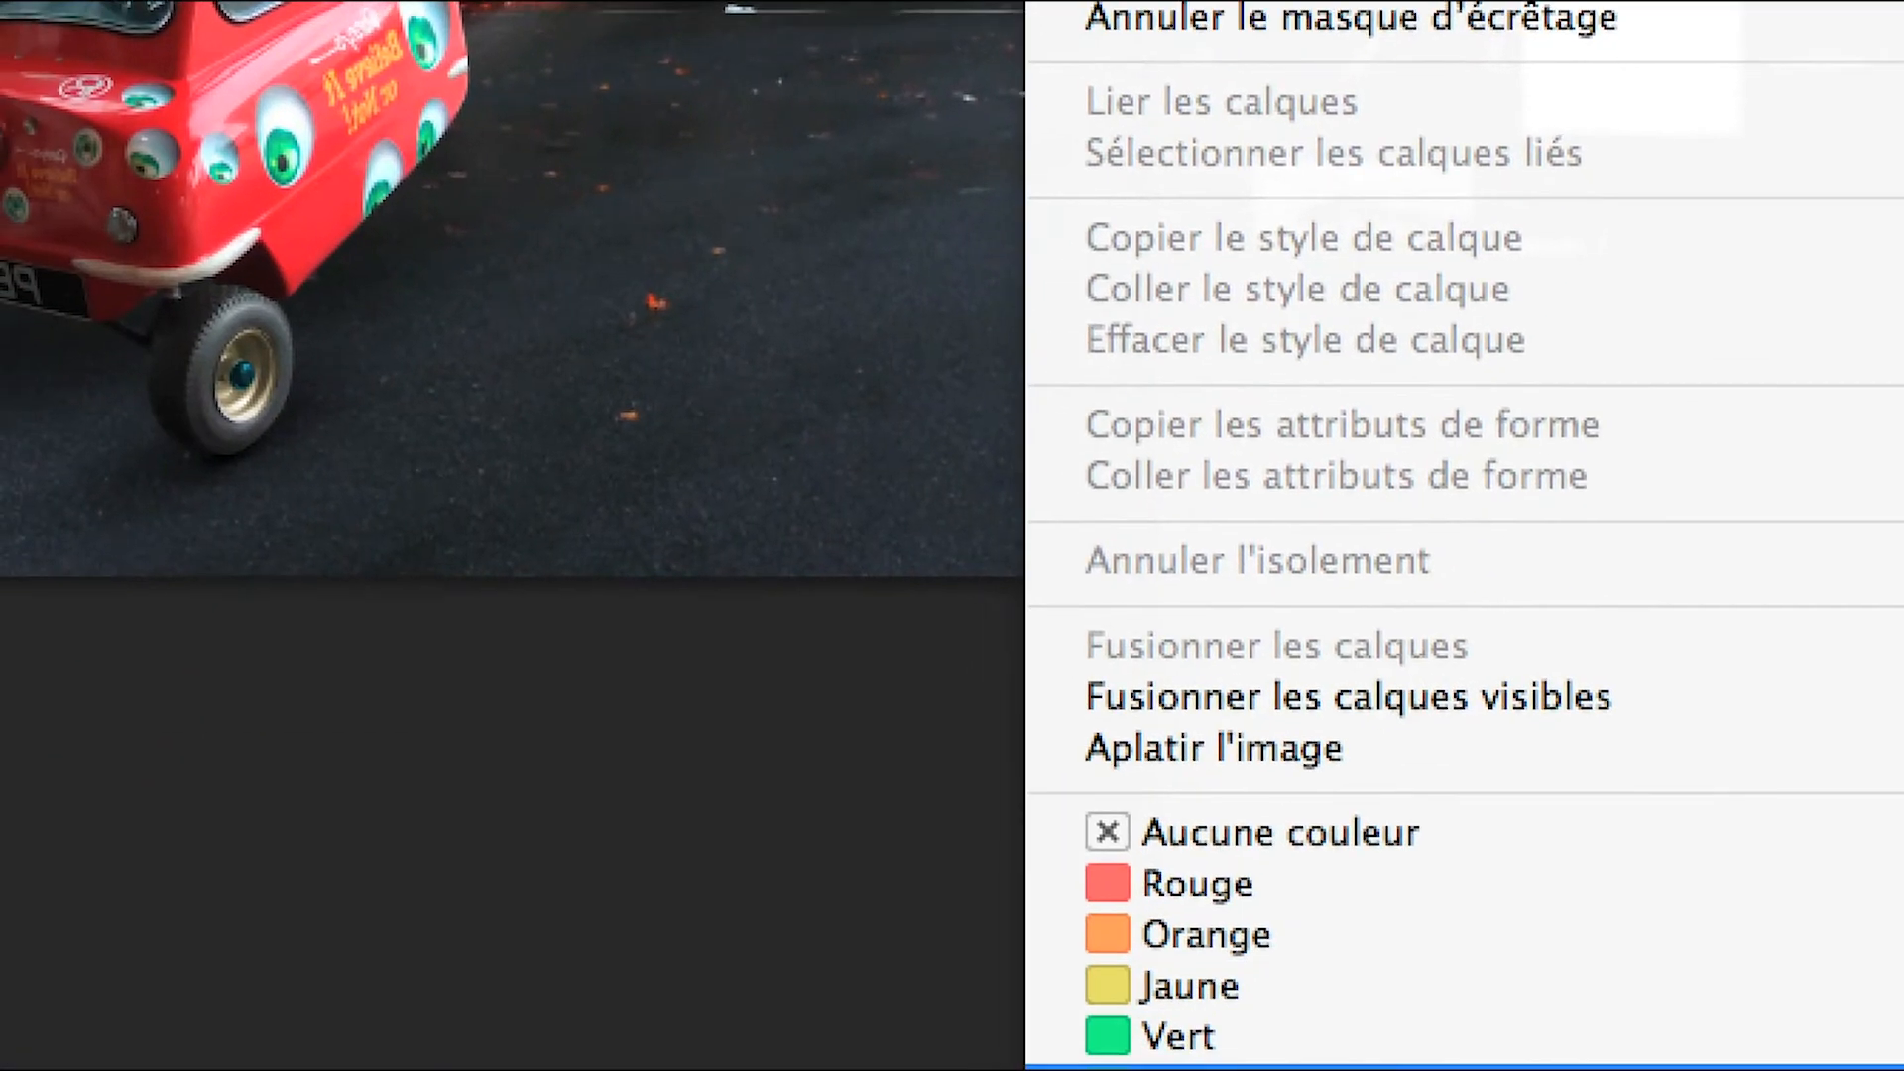
click(1226, 1036)
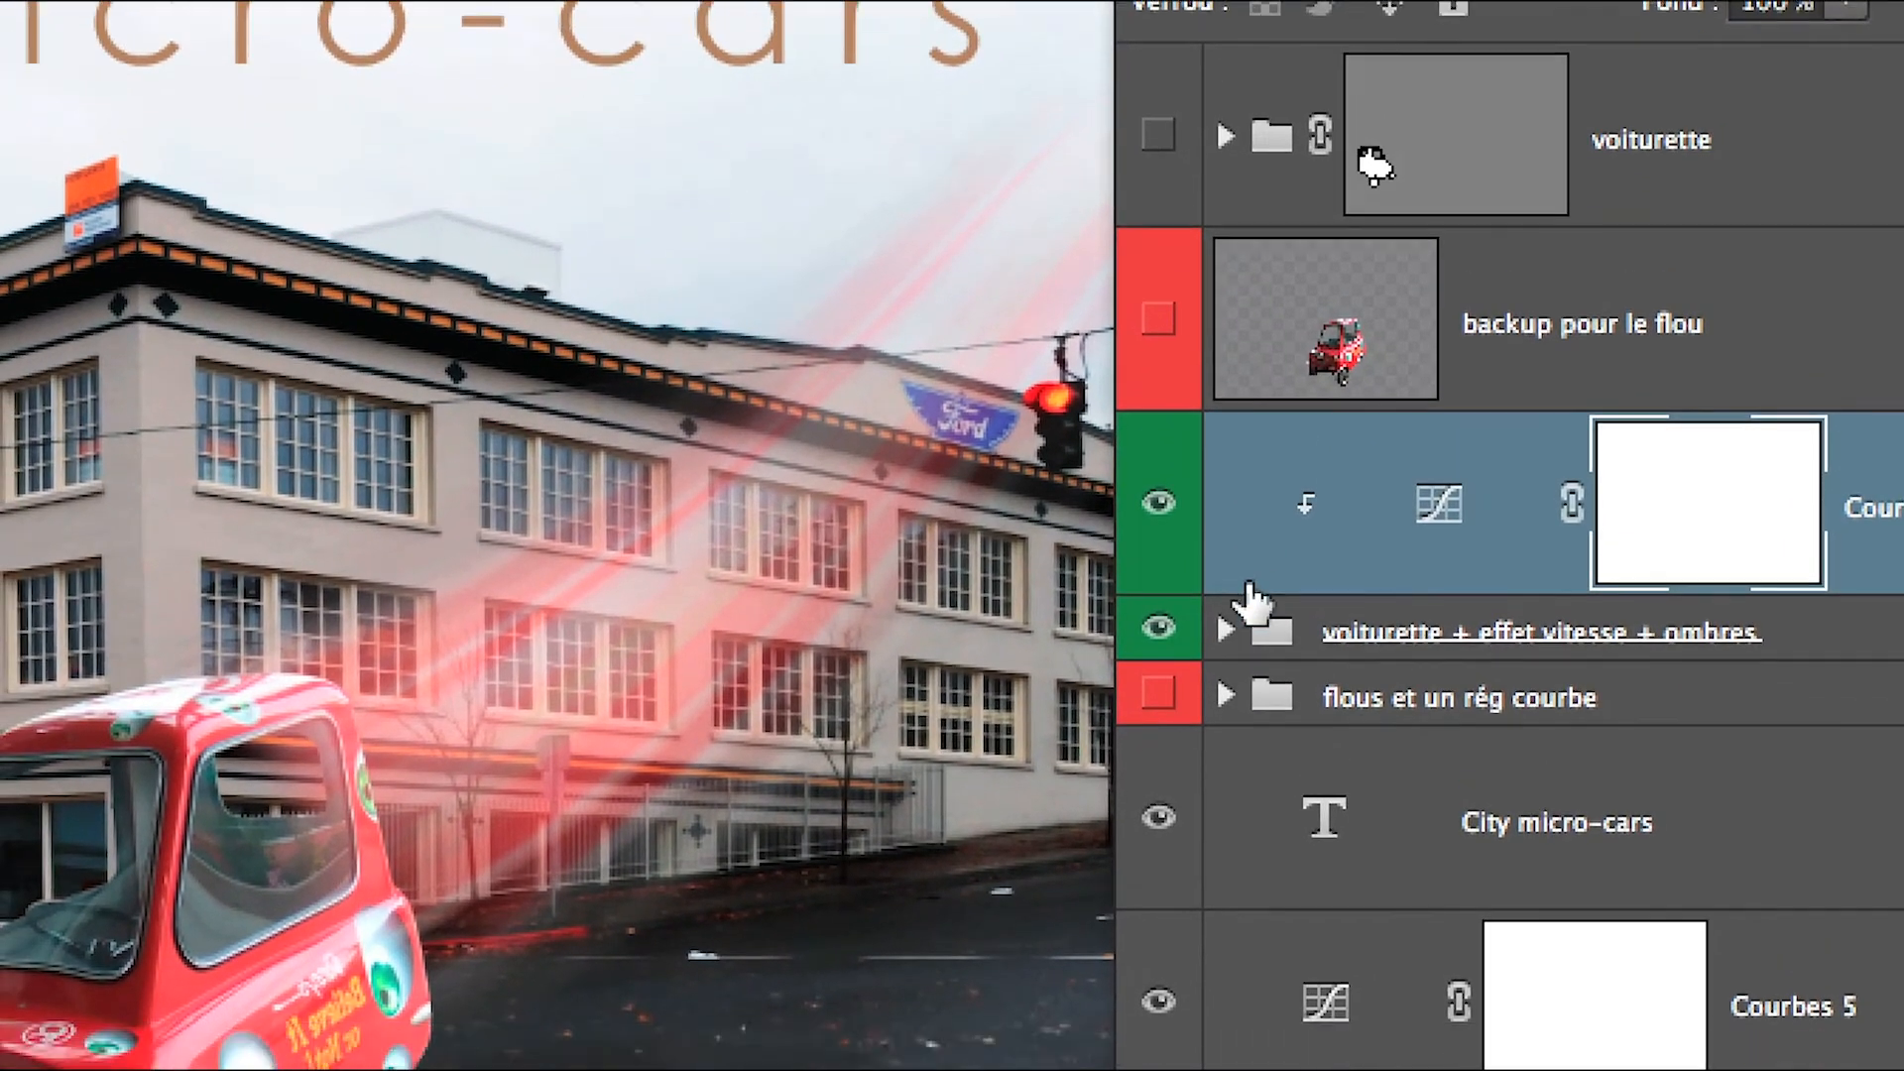
click(1225, 631)
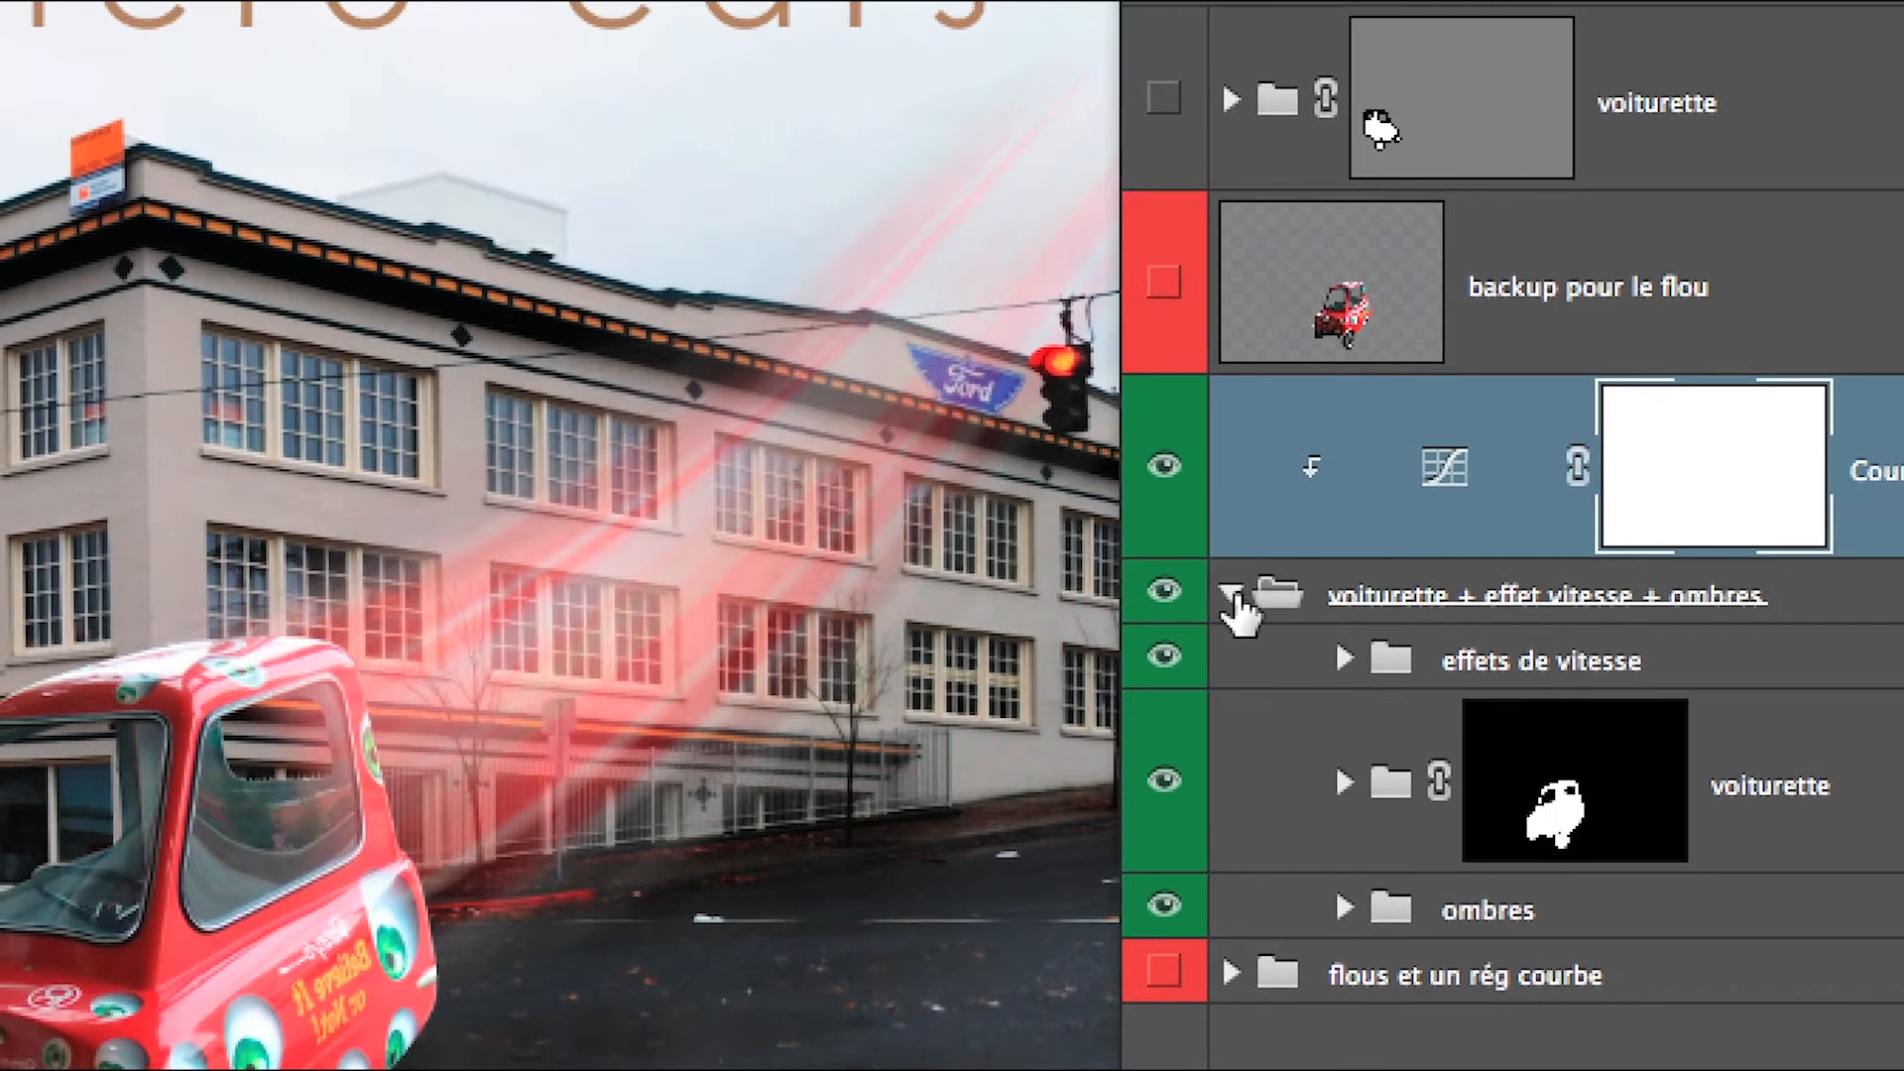
click(1229, 597)
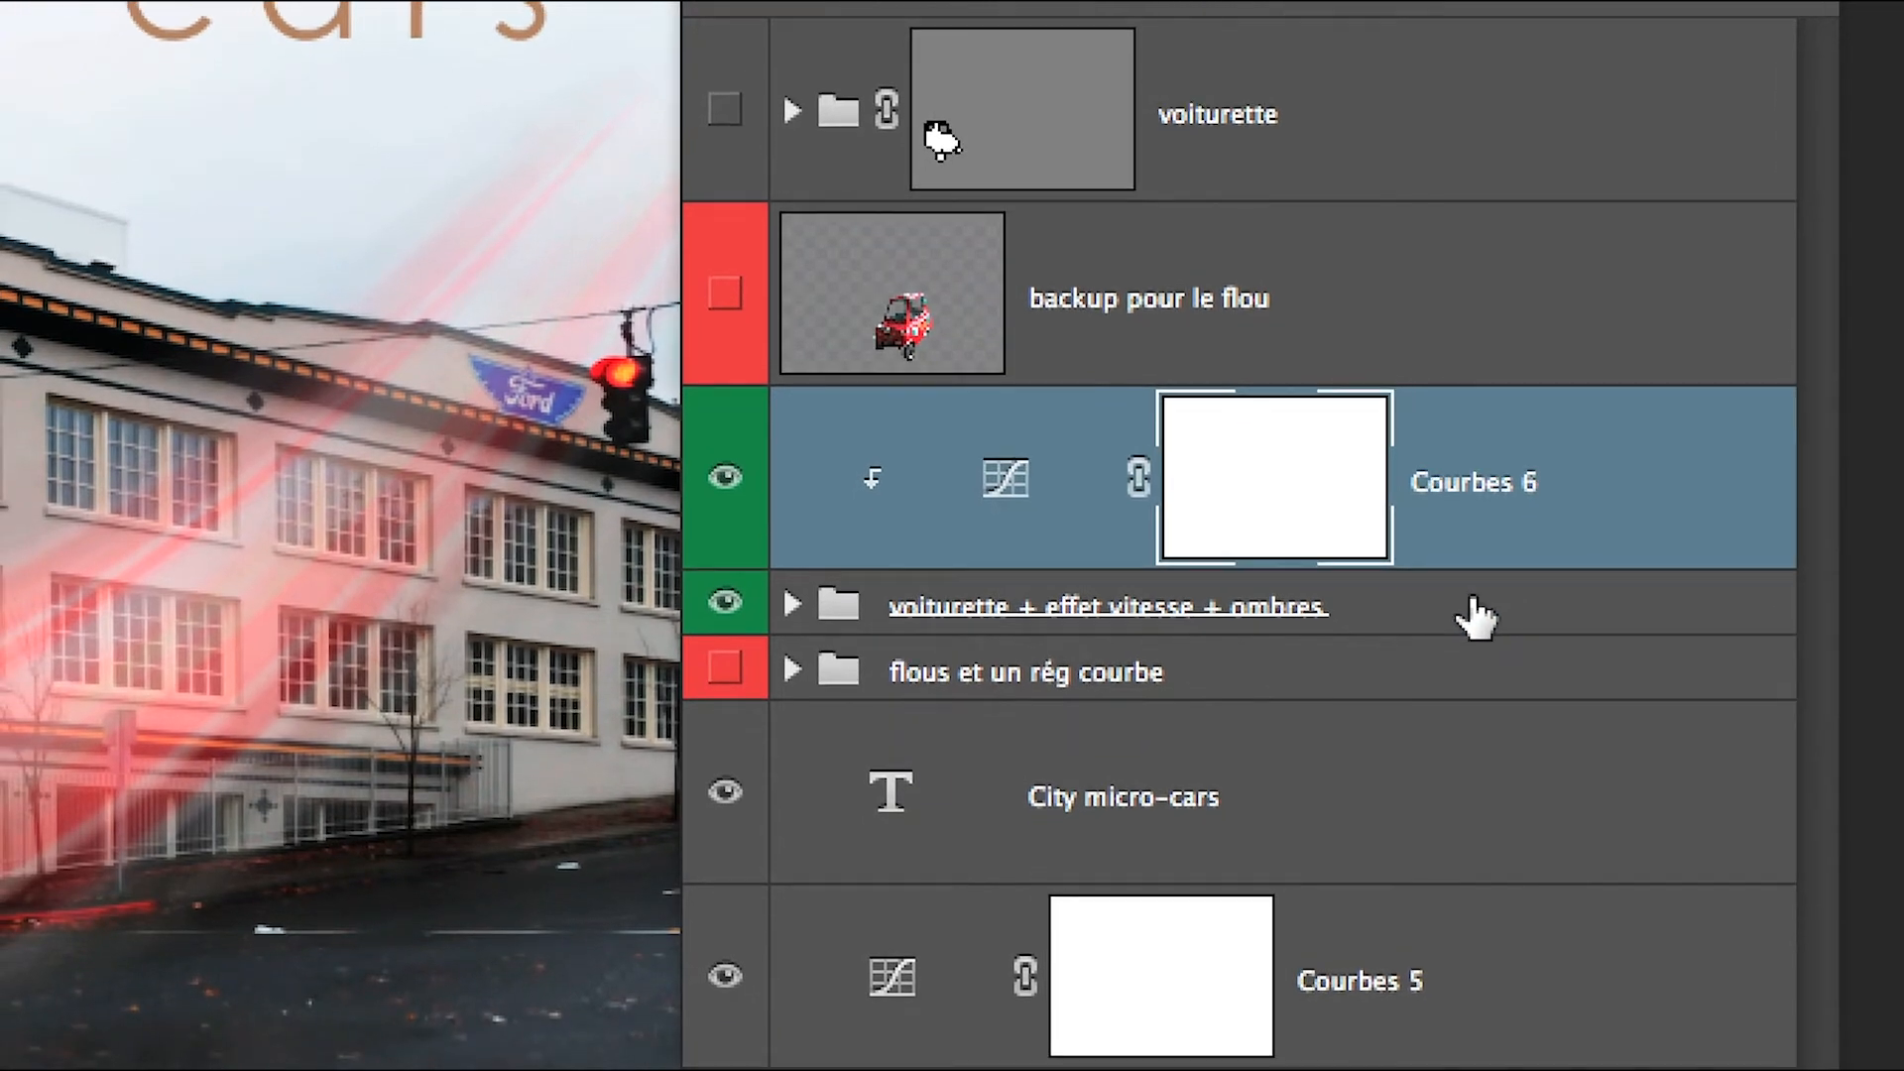
Compare the micro-car and its speed effects with and without the clipped Courbes 6 adjustment
shift+click(1436, 659)
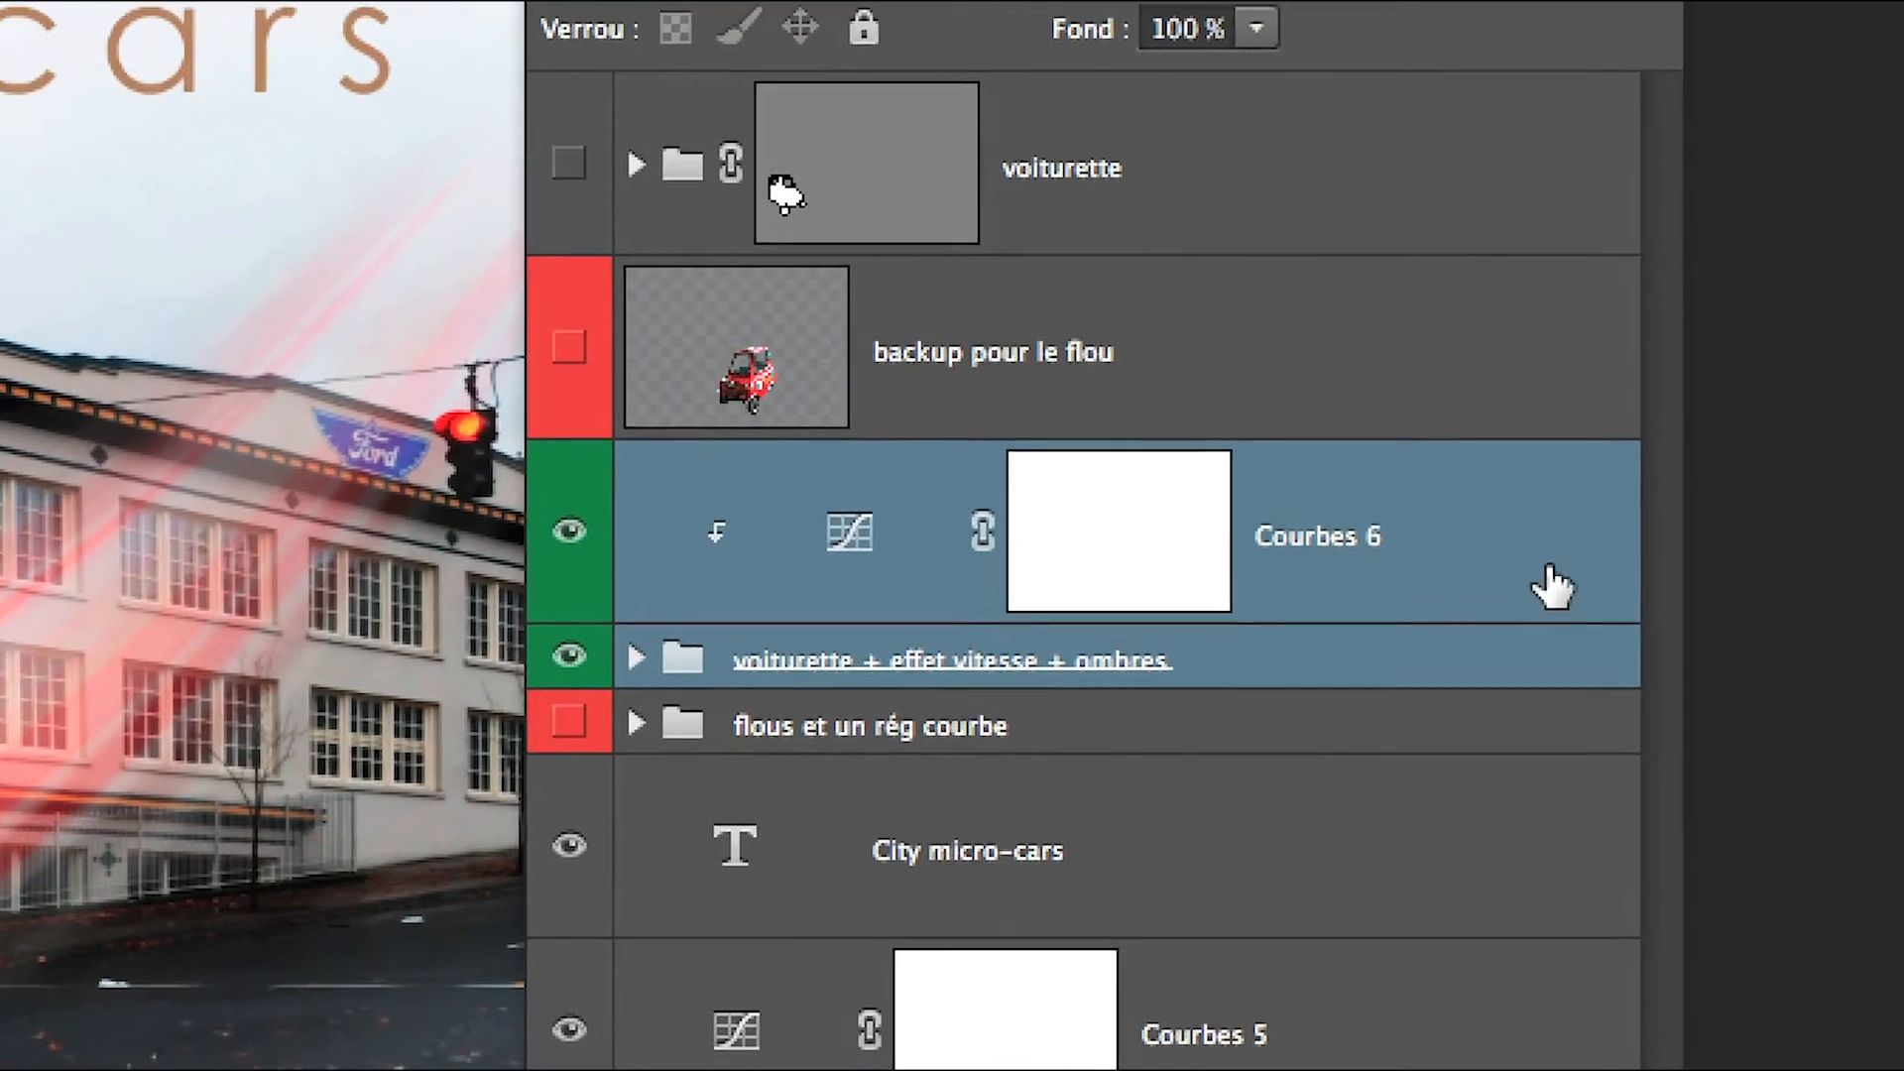
click(1681, 530)
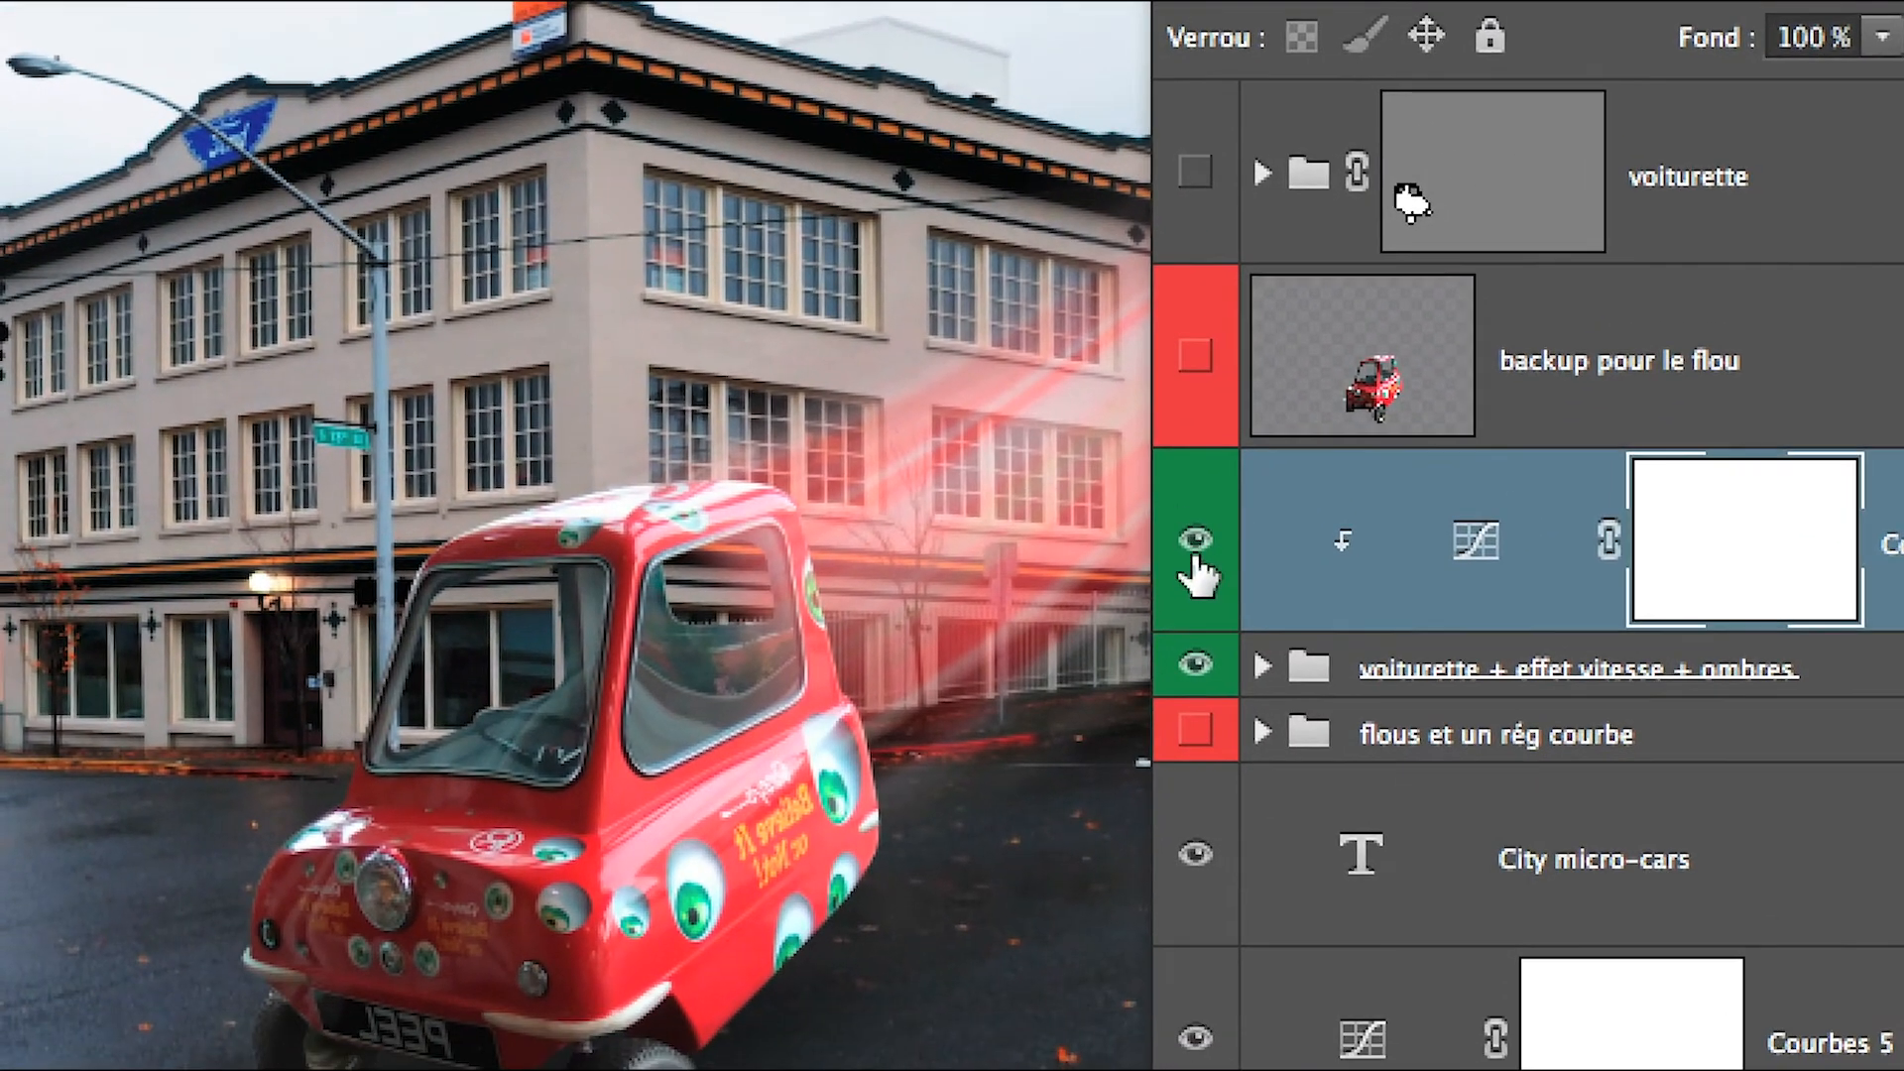
click(1194, 543)
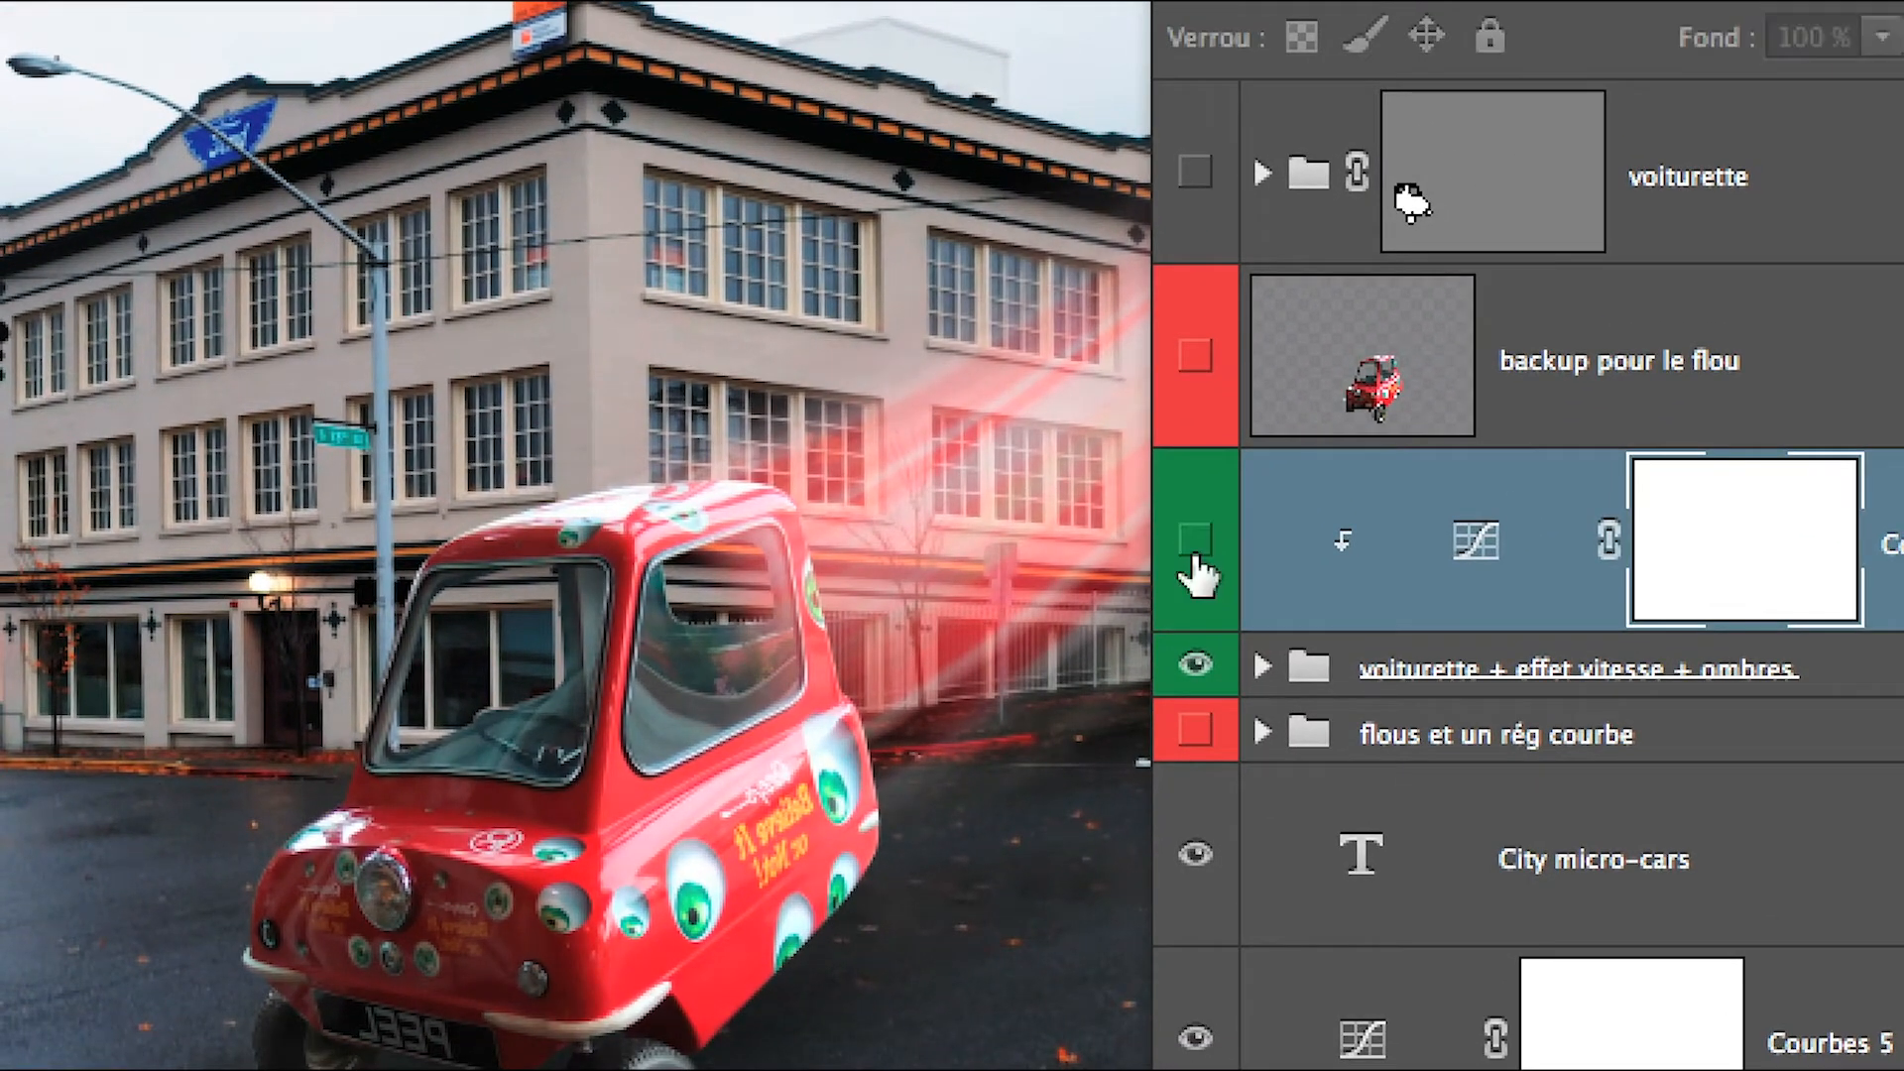
click(1194, 544)
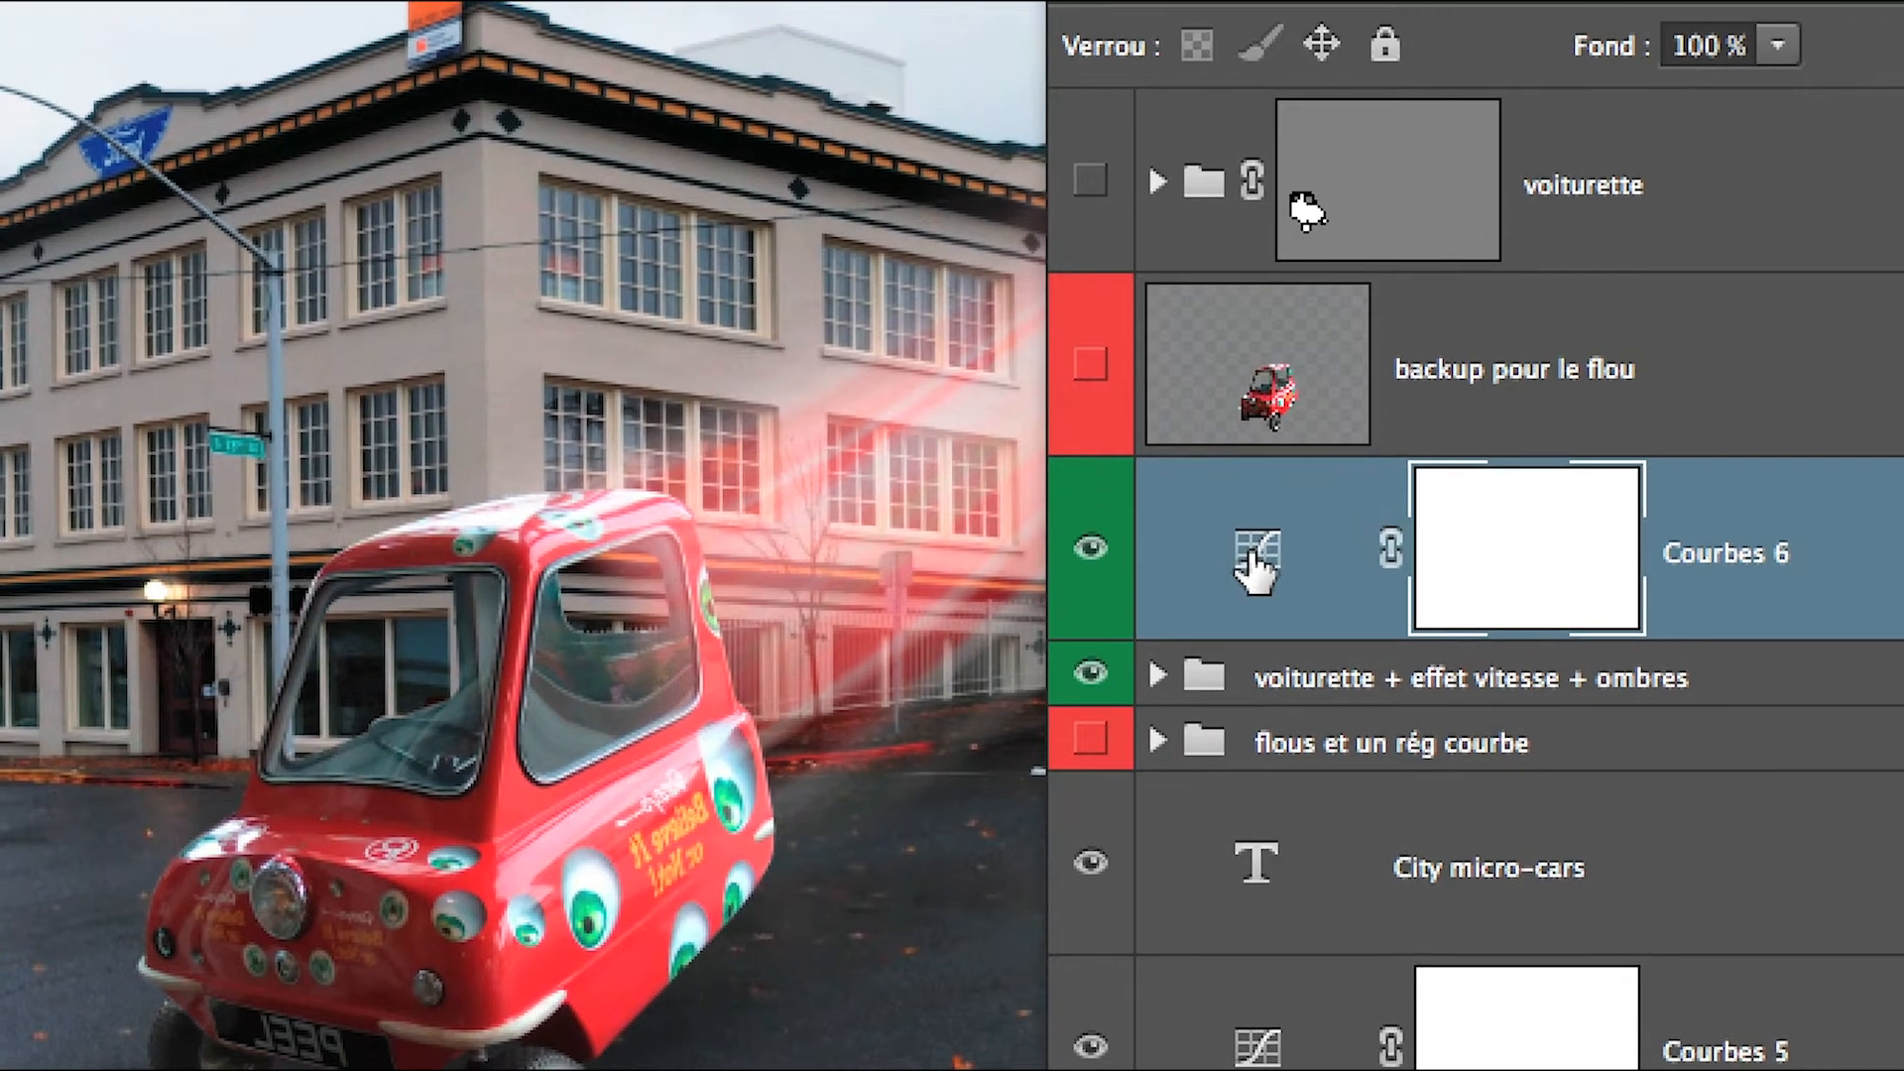
Release the clipping of Courbes 6 and move the layer inside the voiturette + effet vitesse + ombres group
drag(1255, 571, 1201, 692)
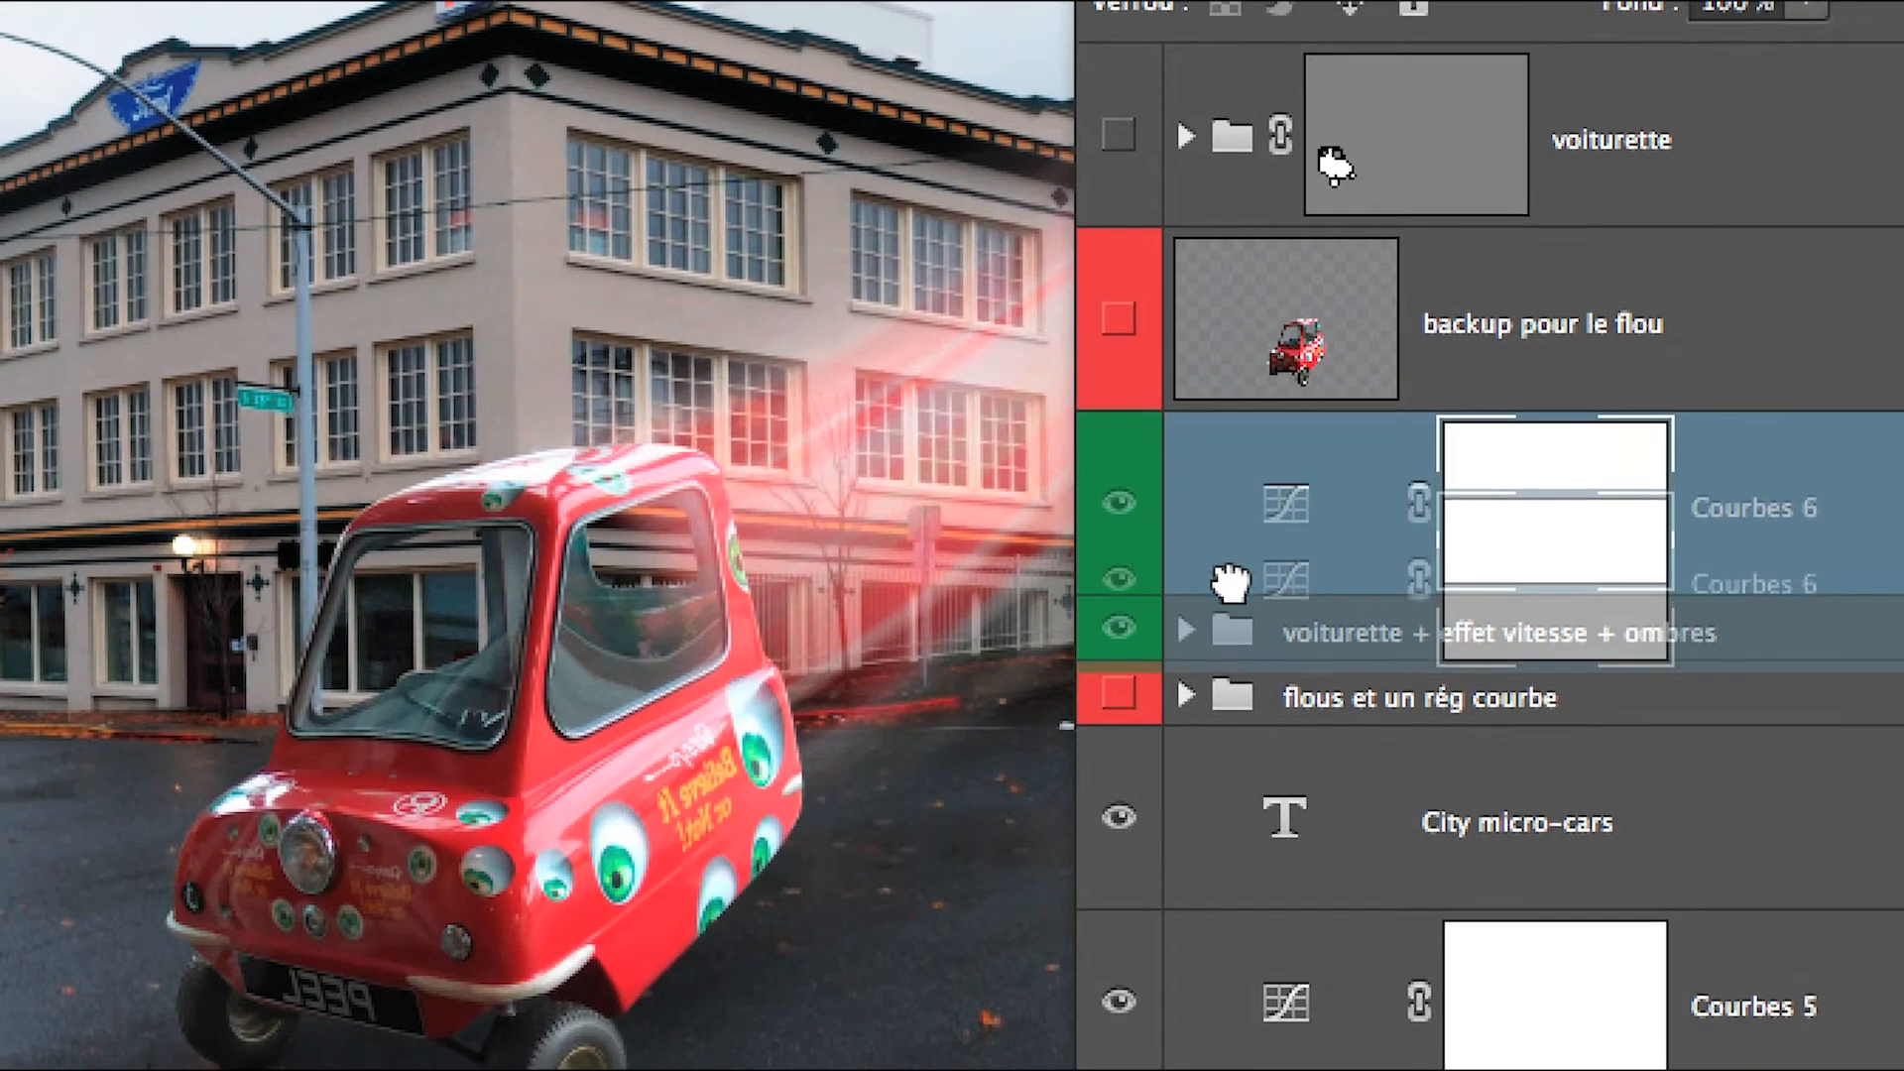
drag(1231, 613, 1306, 638)
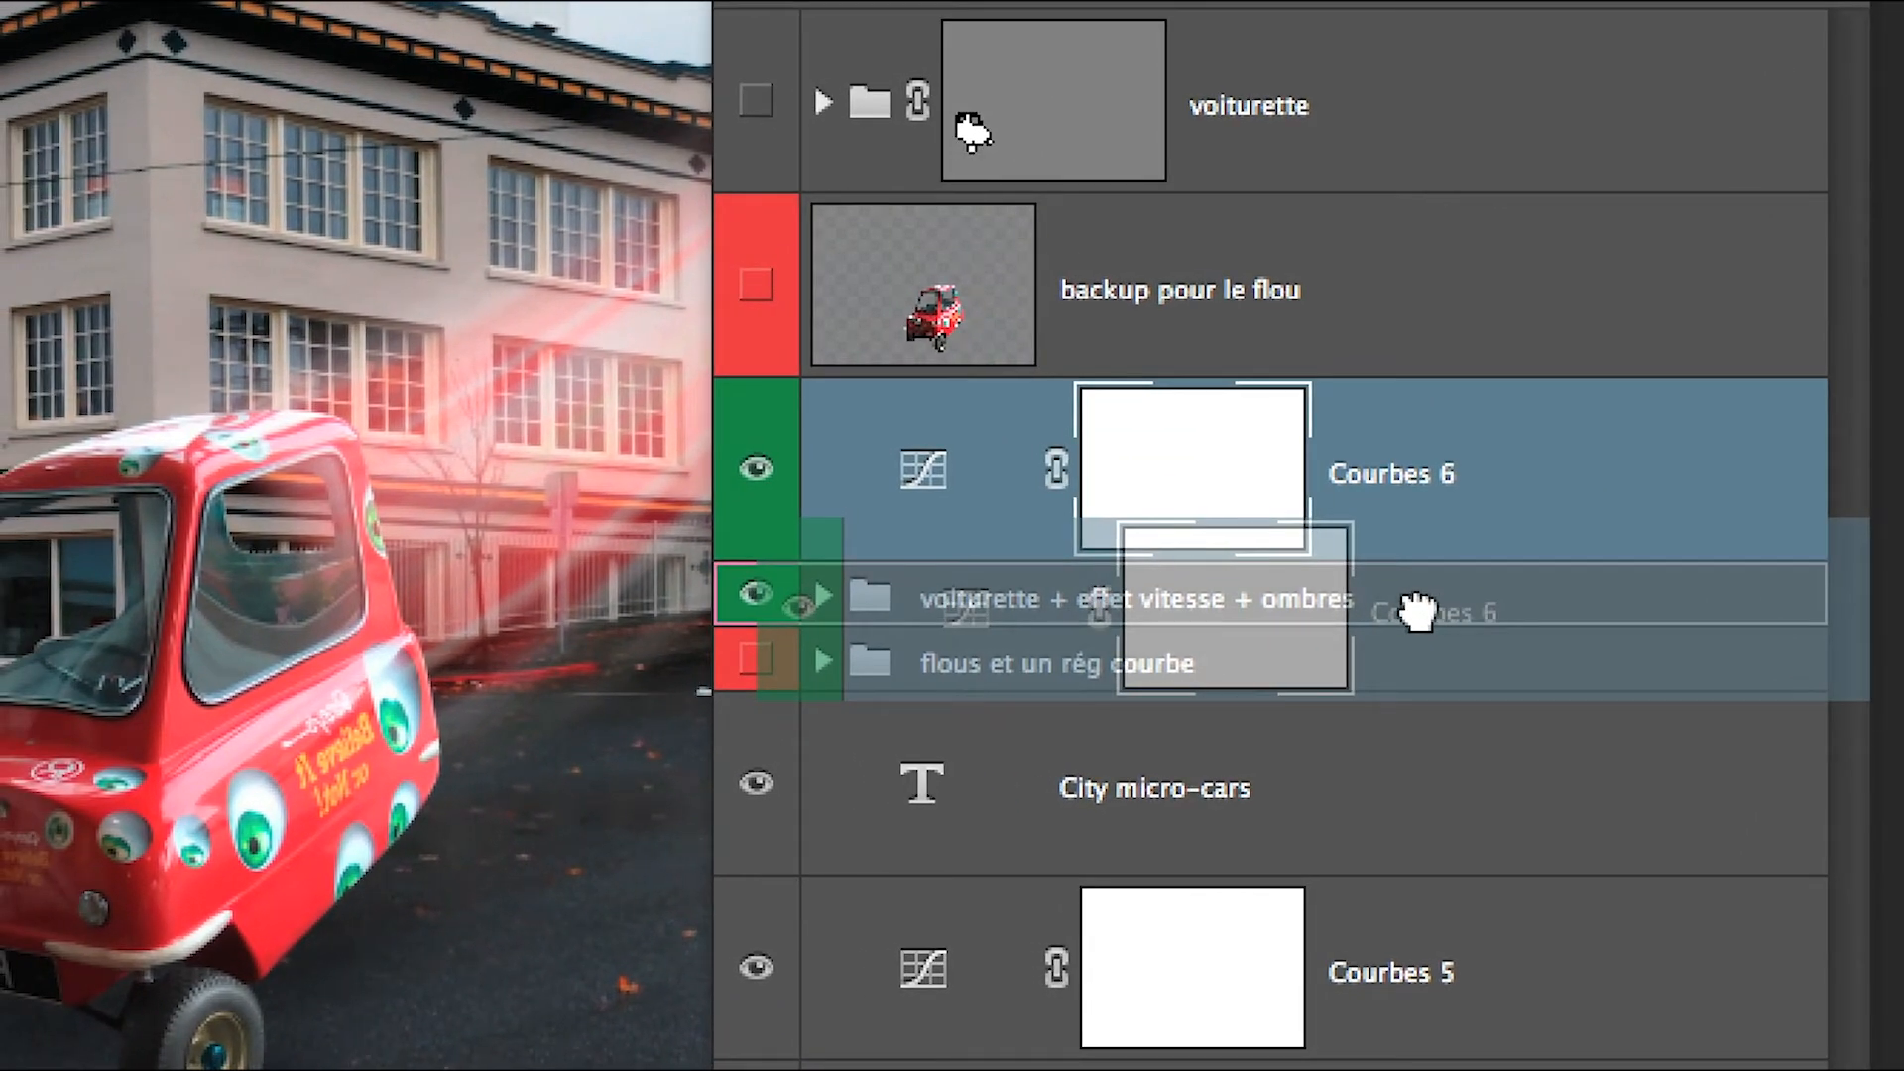
drag(1418, 610, 940, 459)
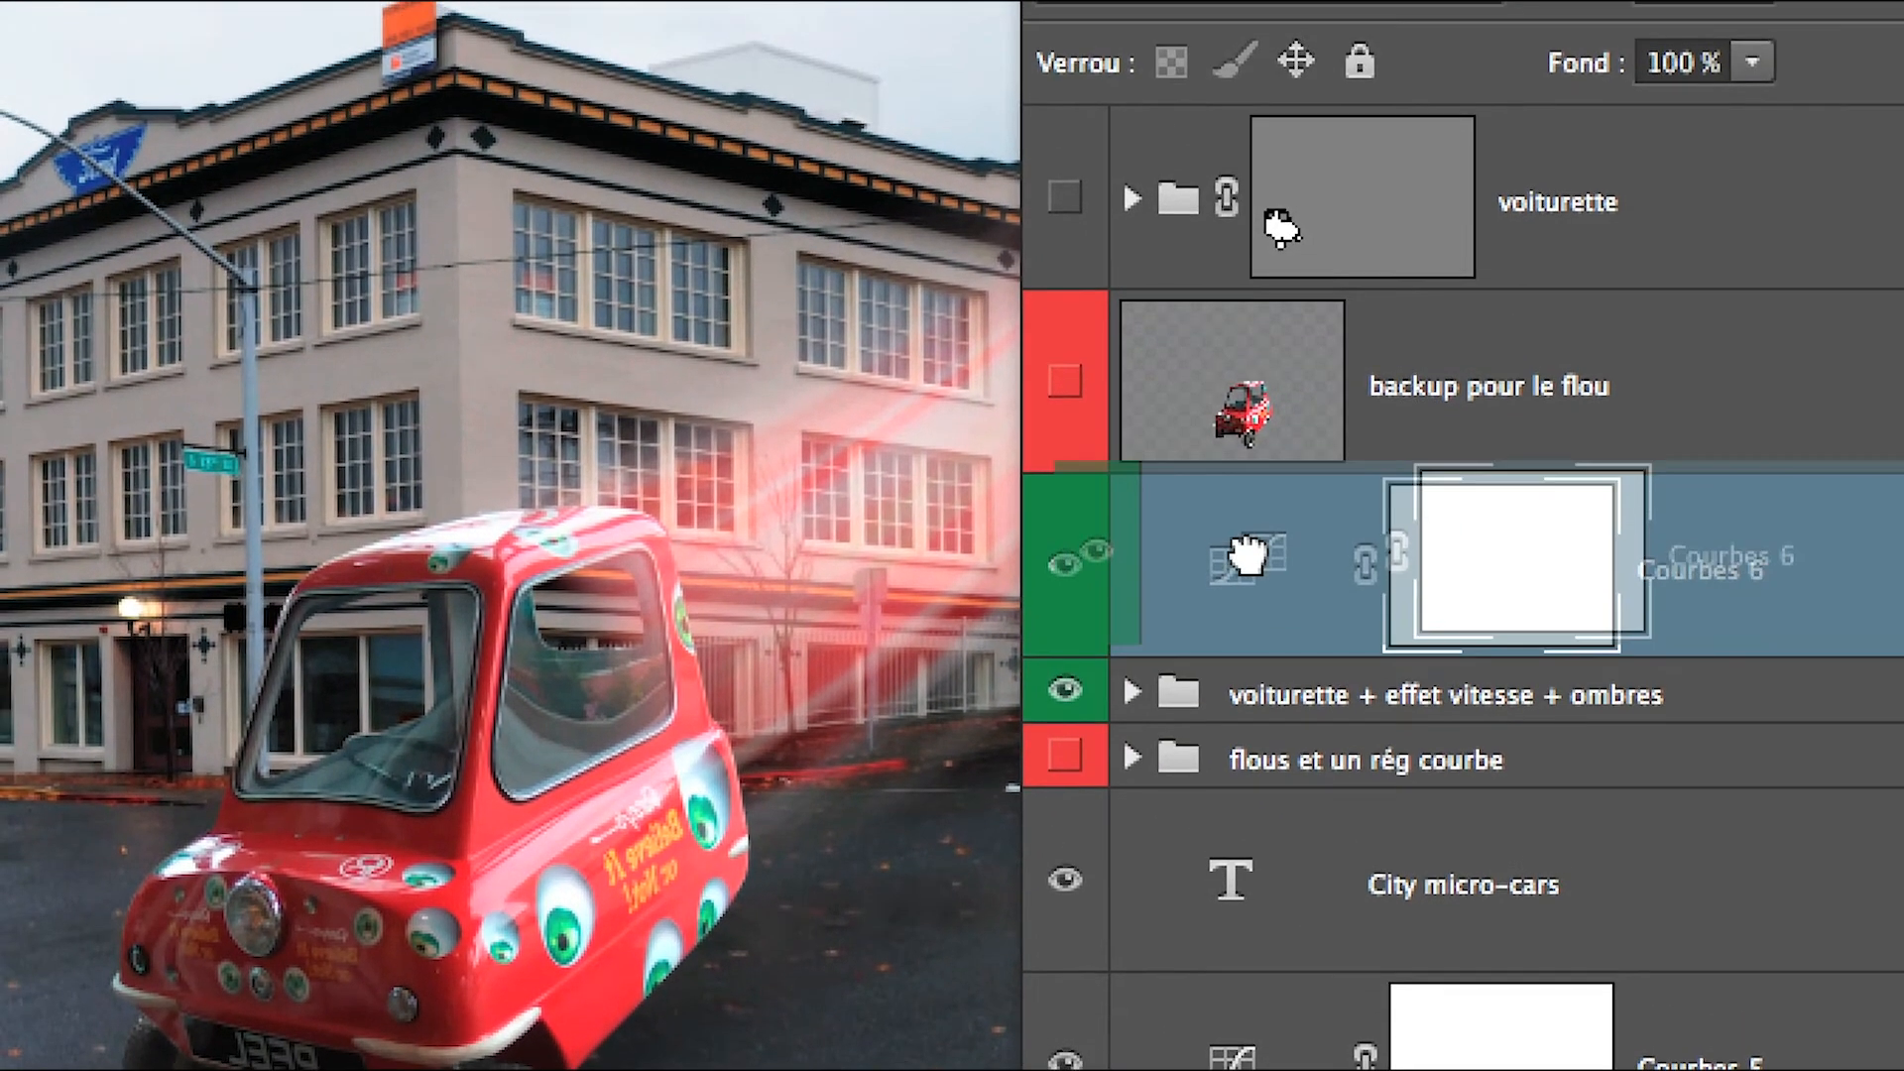
drag(1248, 555, 1265, 694)
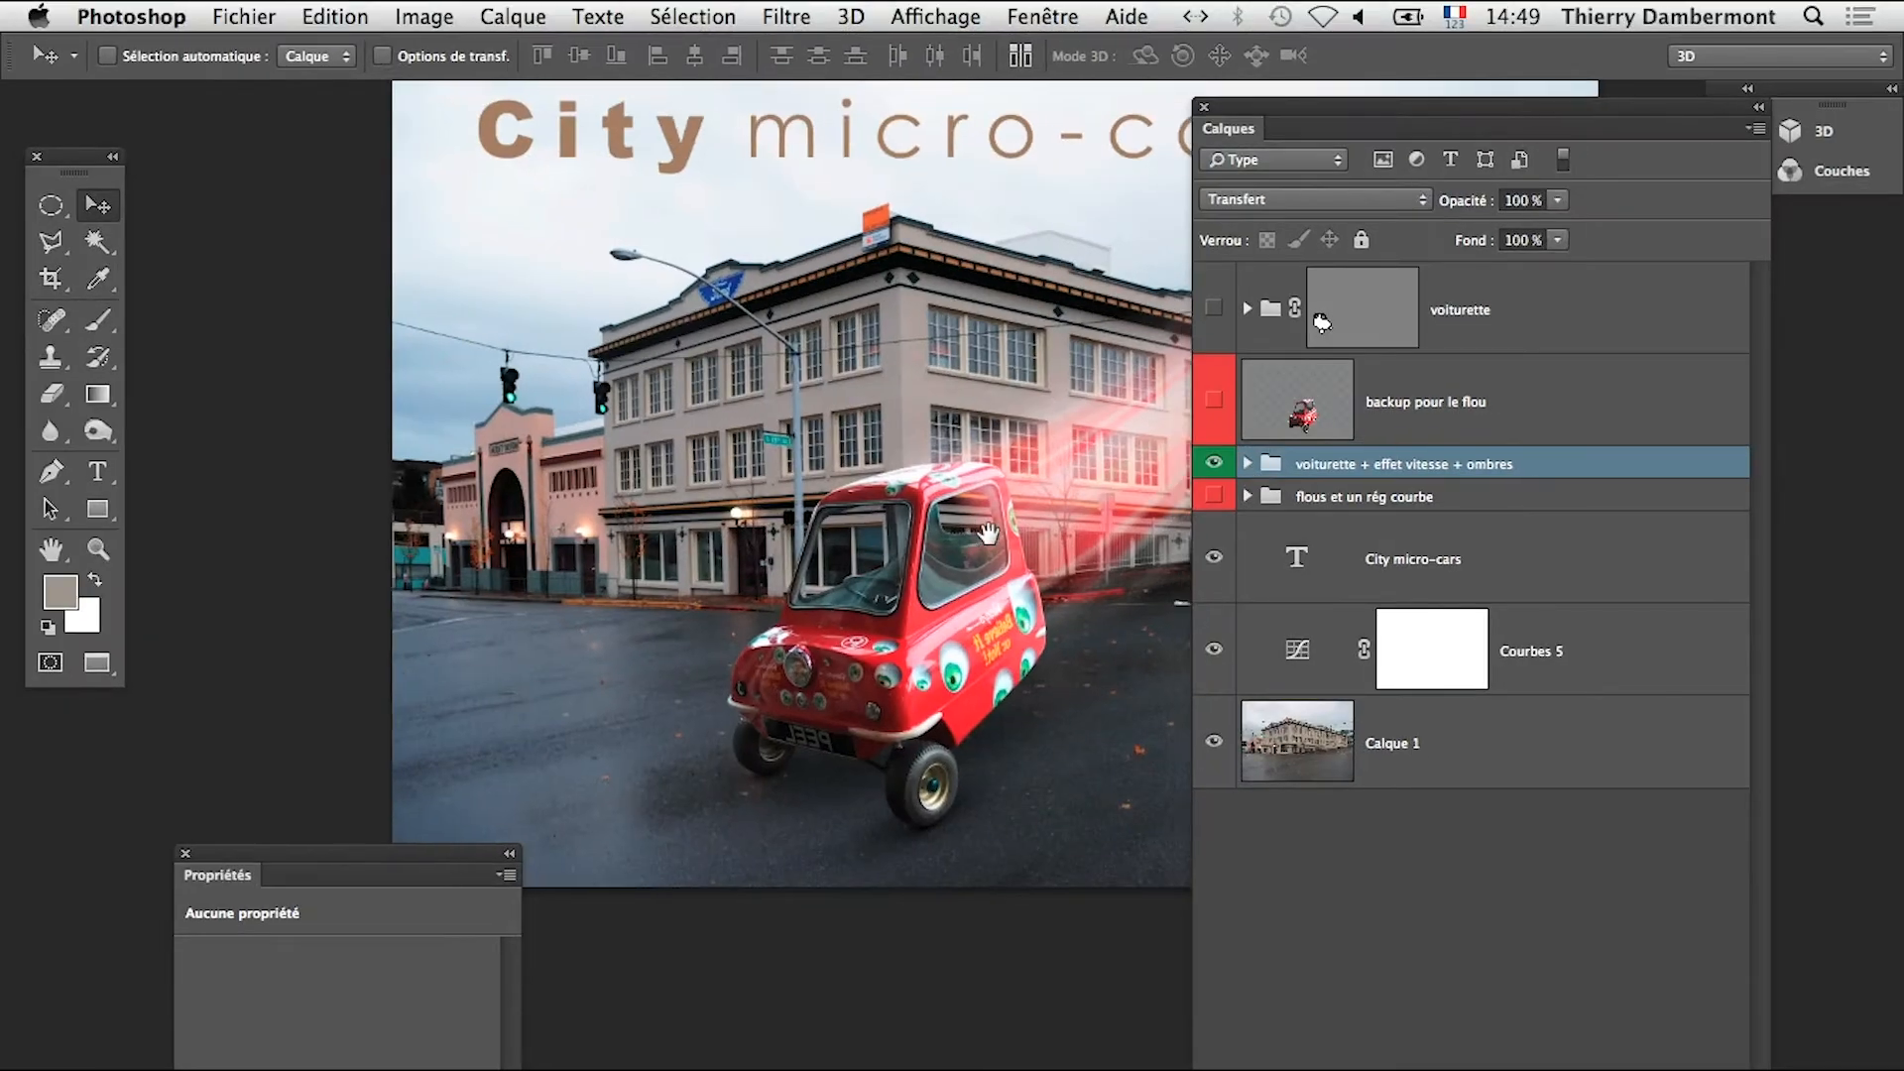
drag(989, 533, 677, 506)
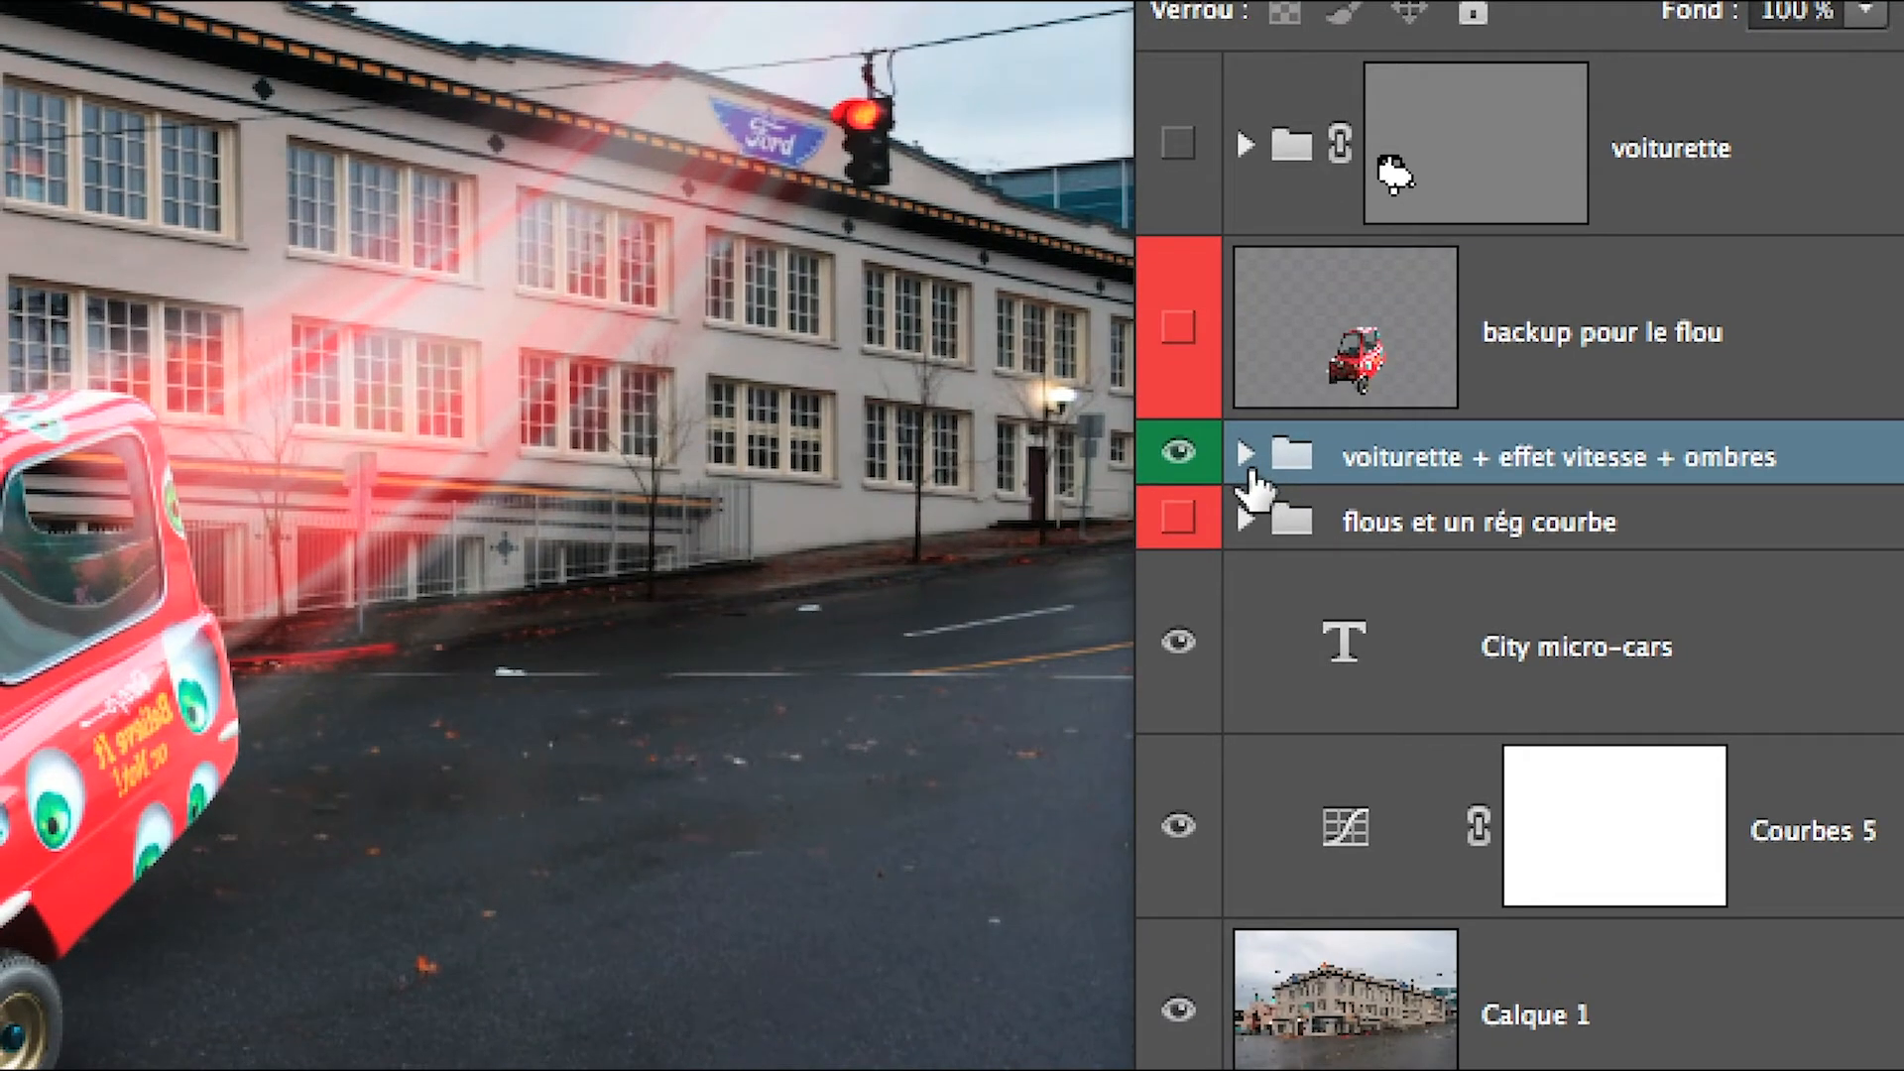
click(1247, 458)
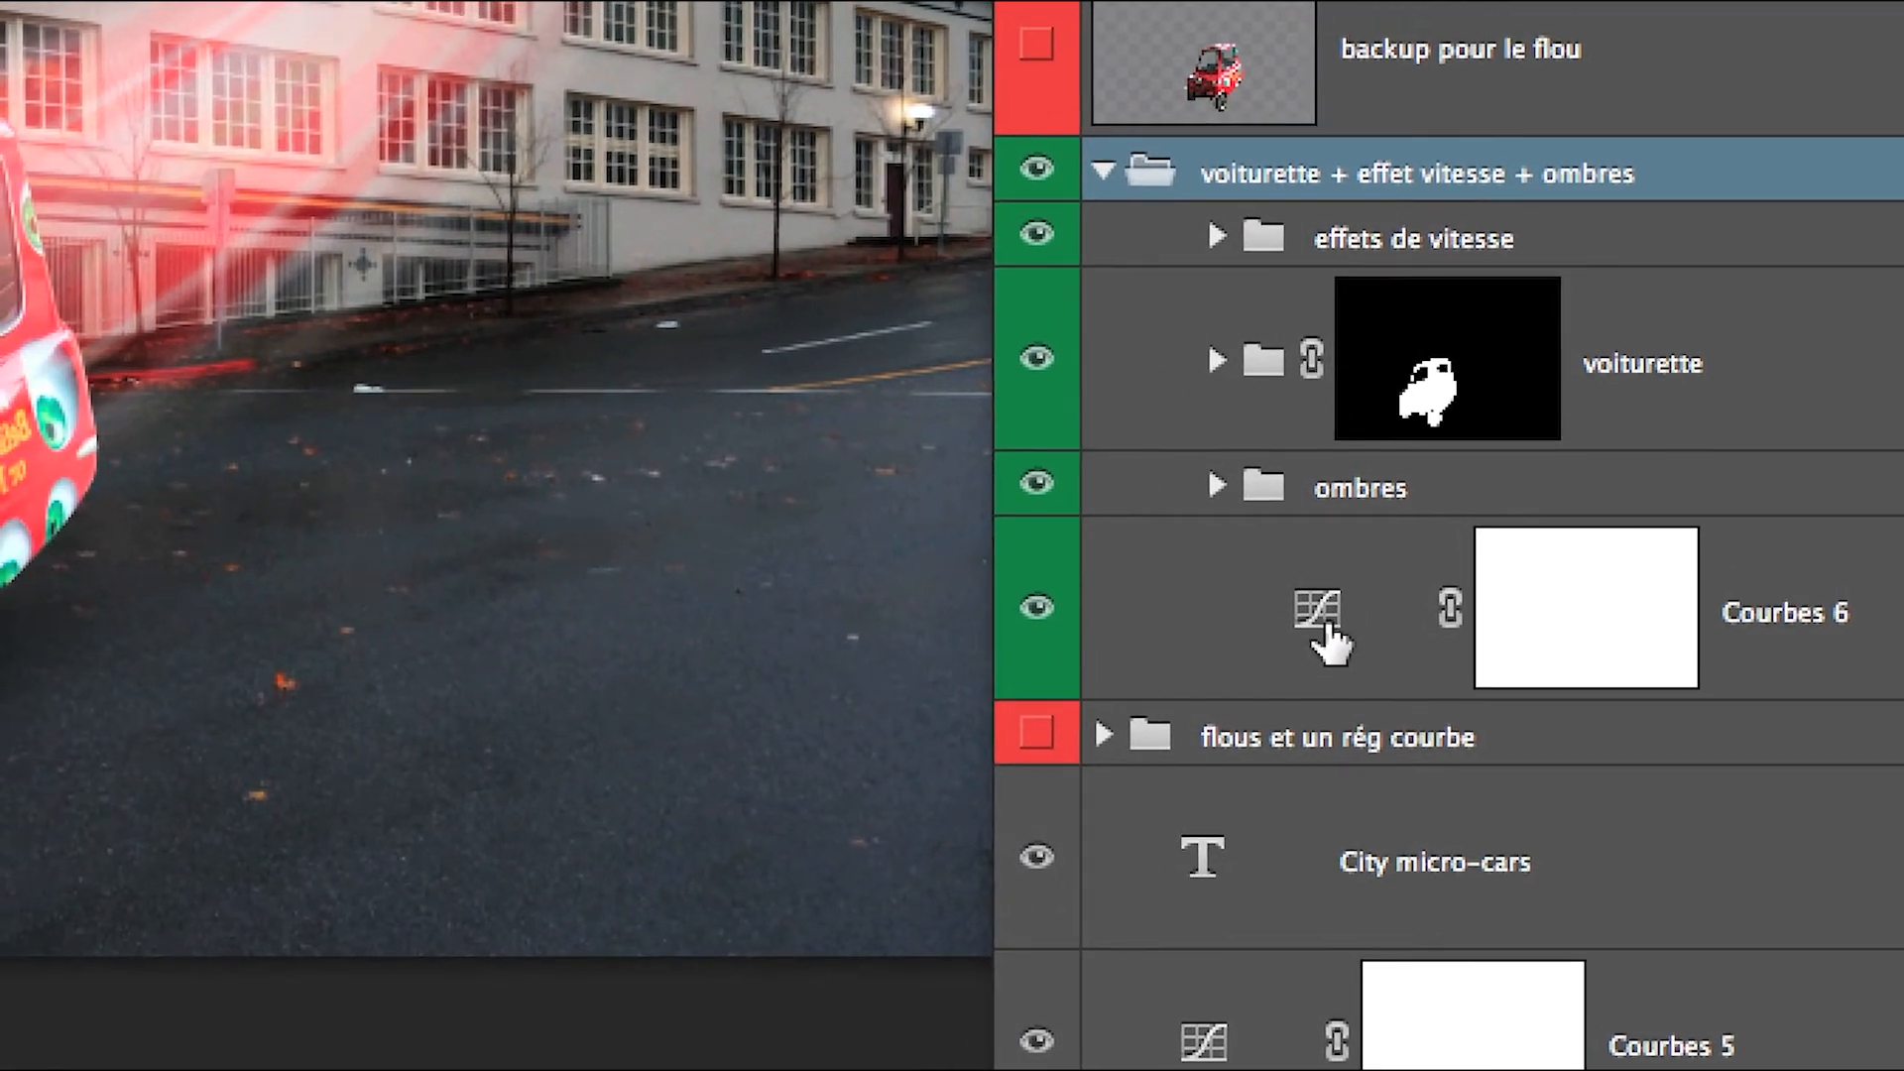
click(1146, 595)
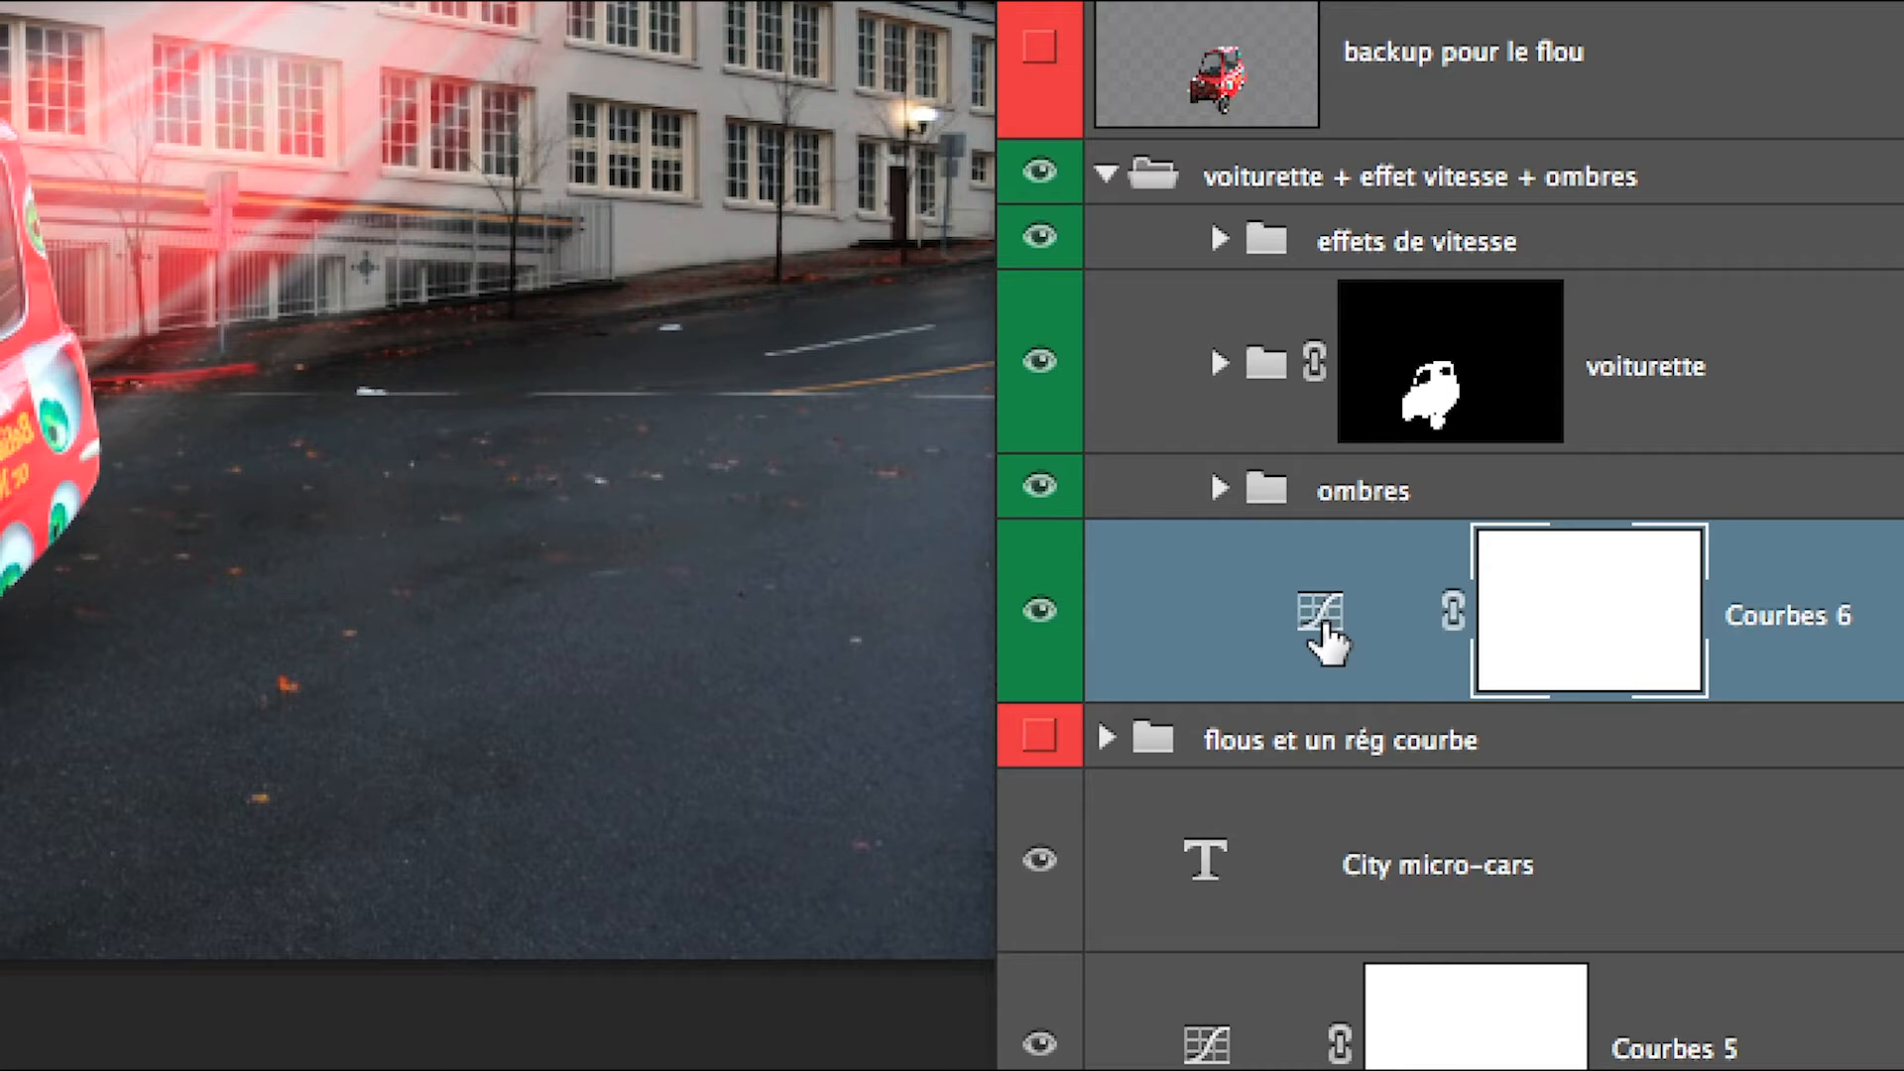
drag(1324, 640, 1354, 262)
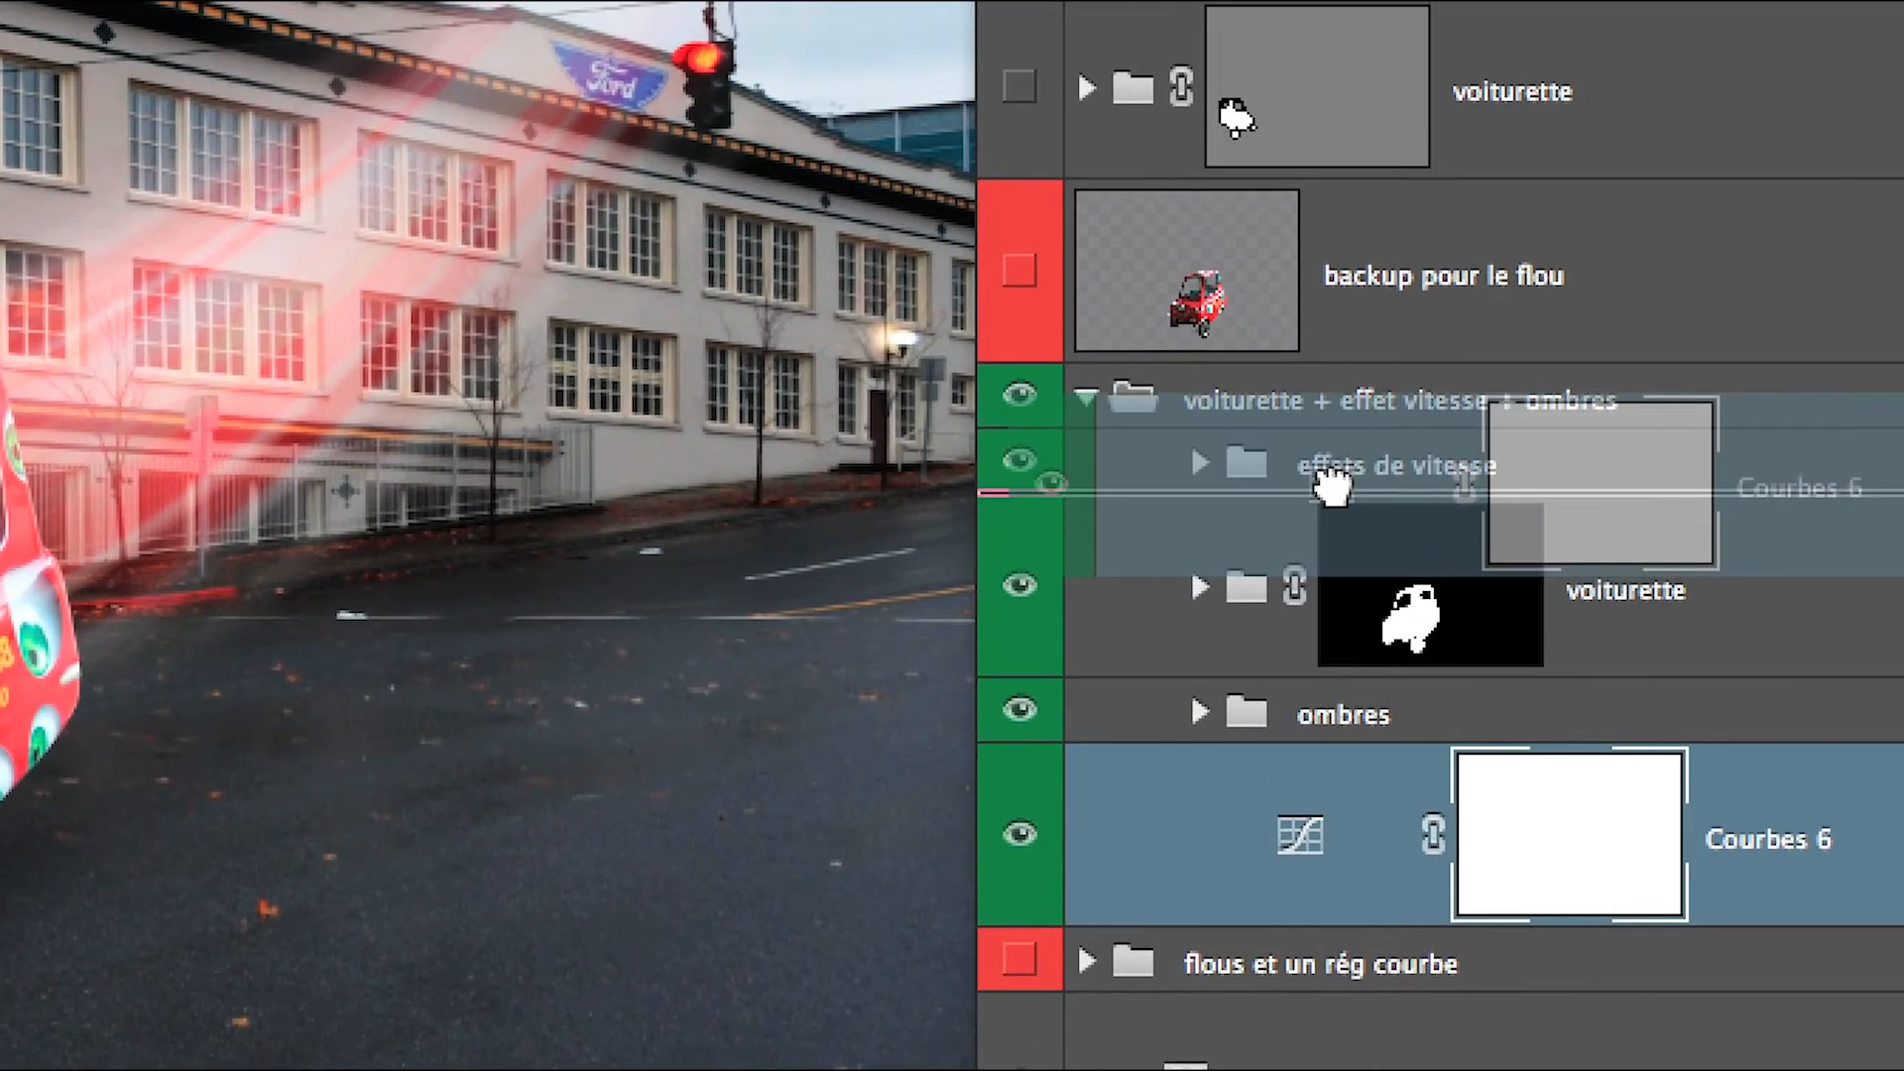
drag(1332, 486, 1333, 861)
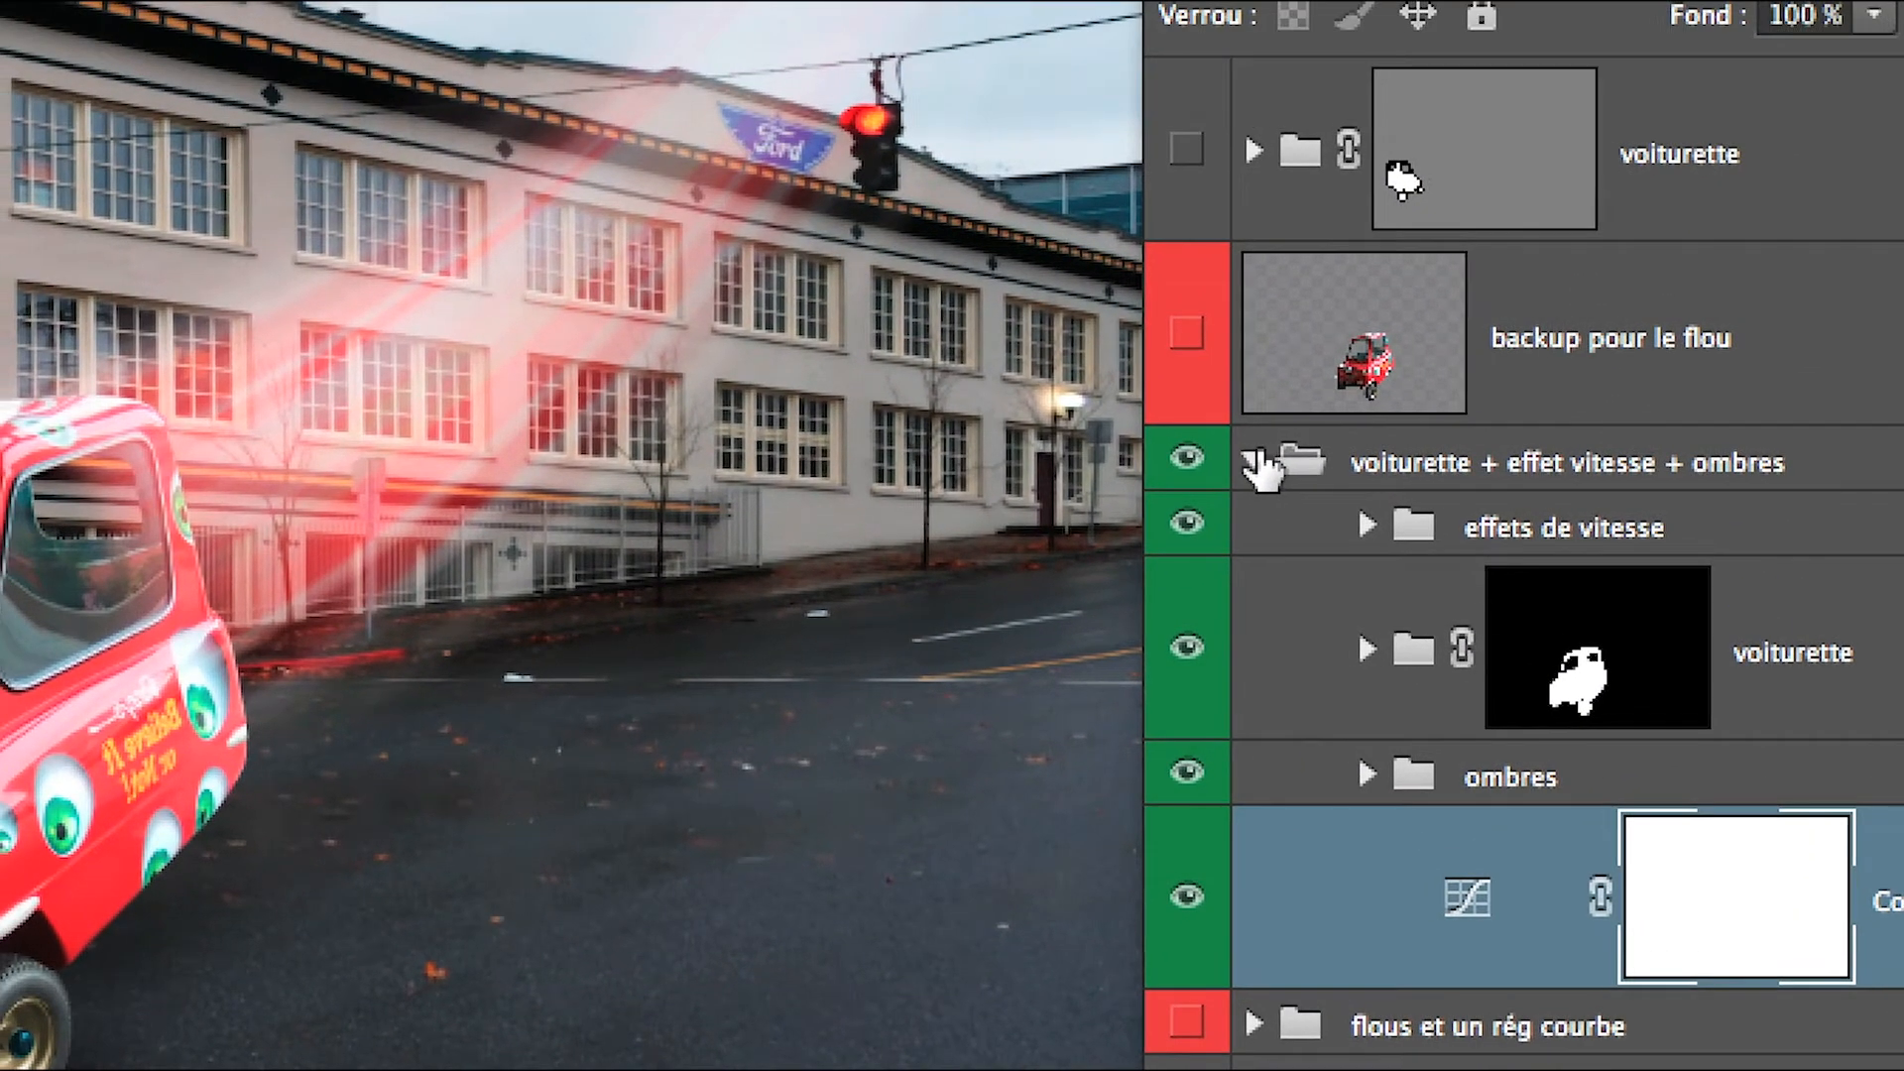
click(869, 170)
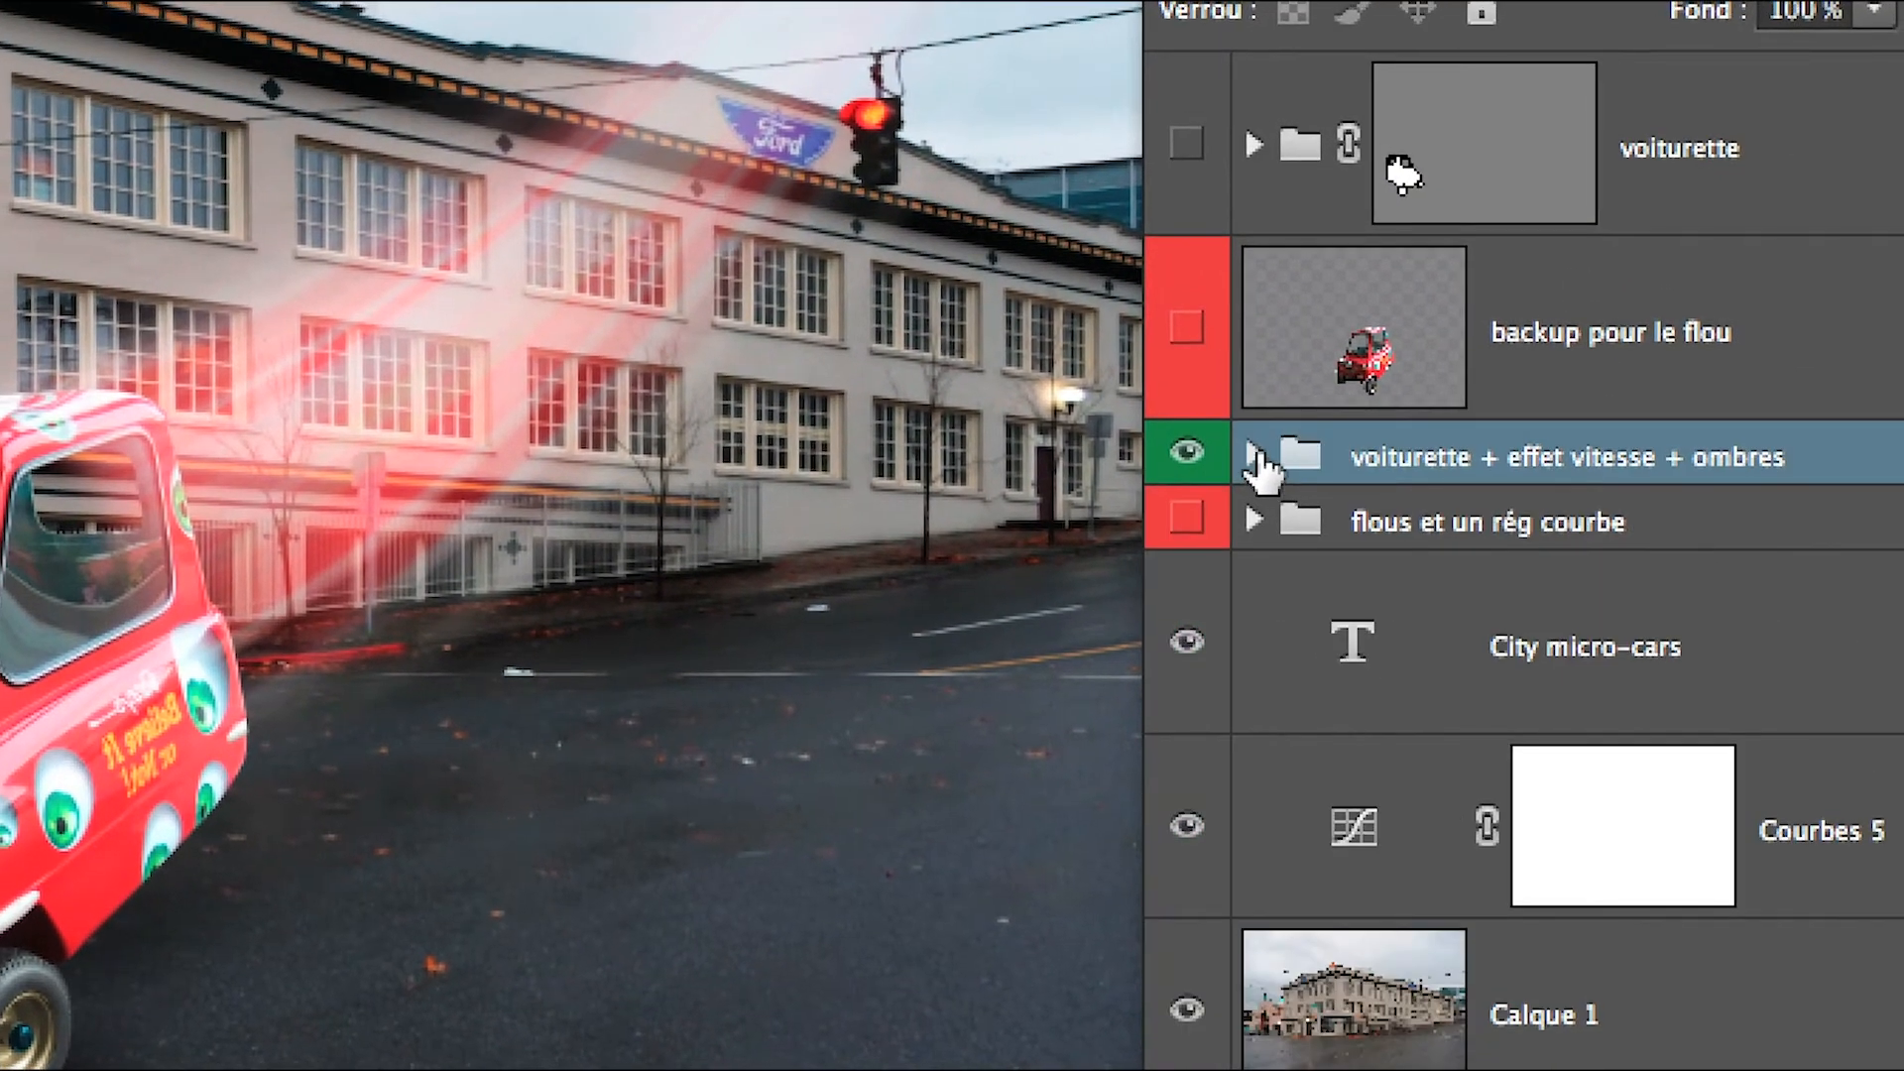
Expand the voiturette + effet vitesse + ombres group and move Courbes 6 to its top, above effets de vitesse
click(1258, 461)
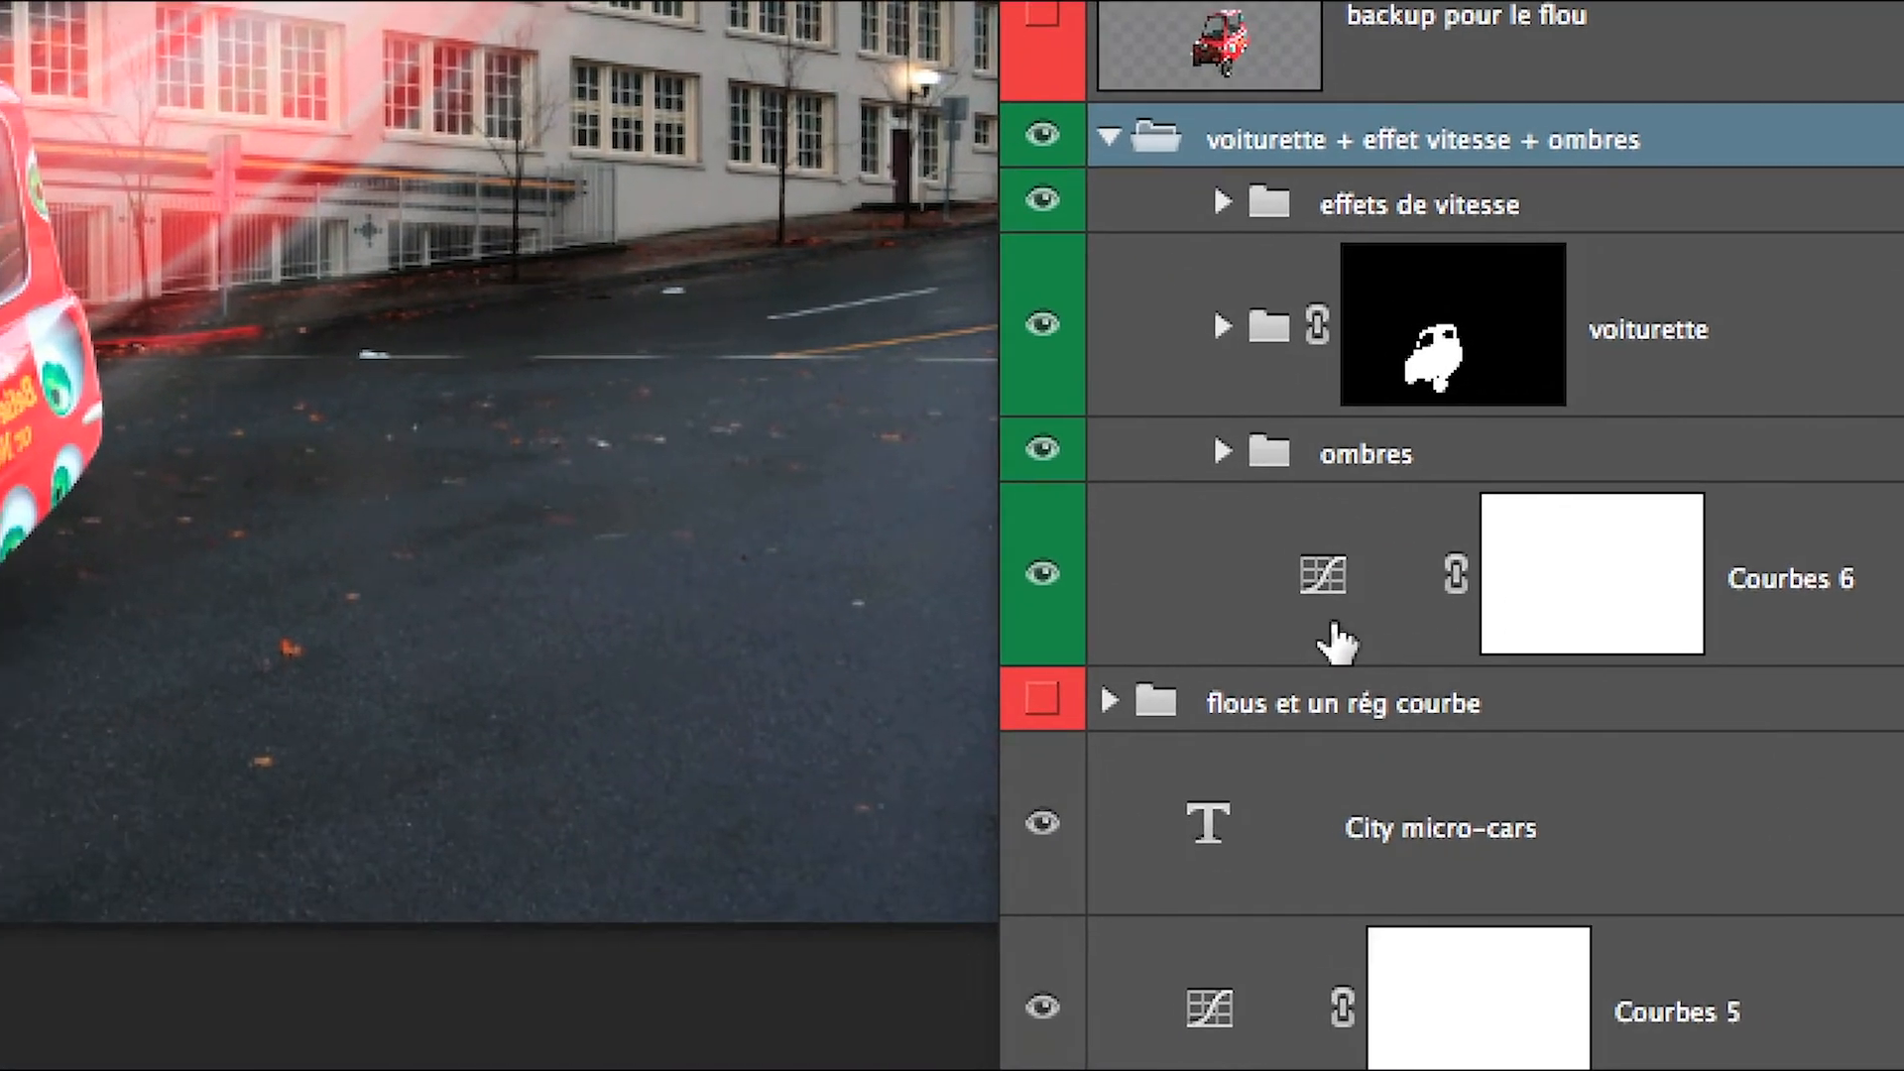
click(1466, 941)
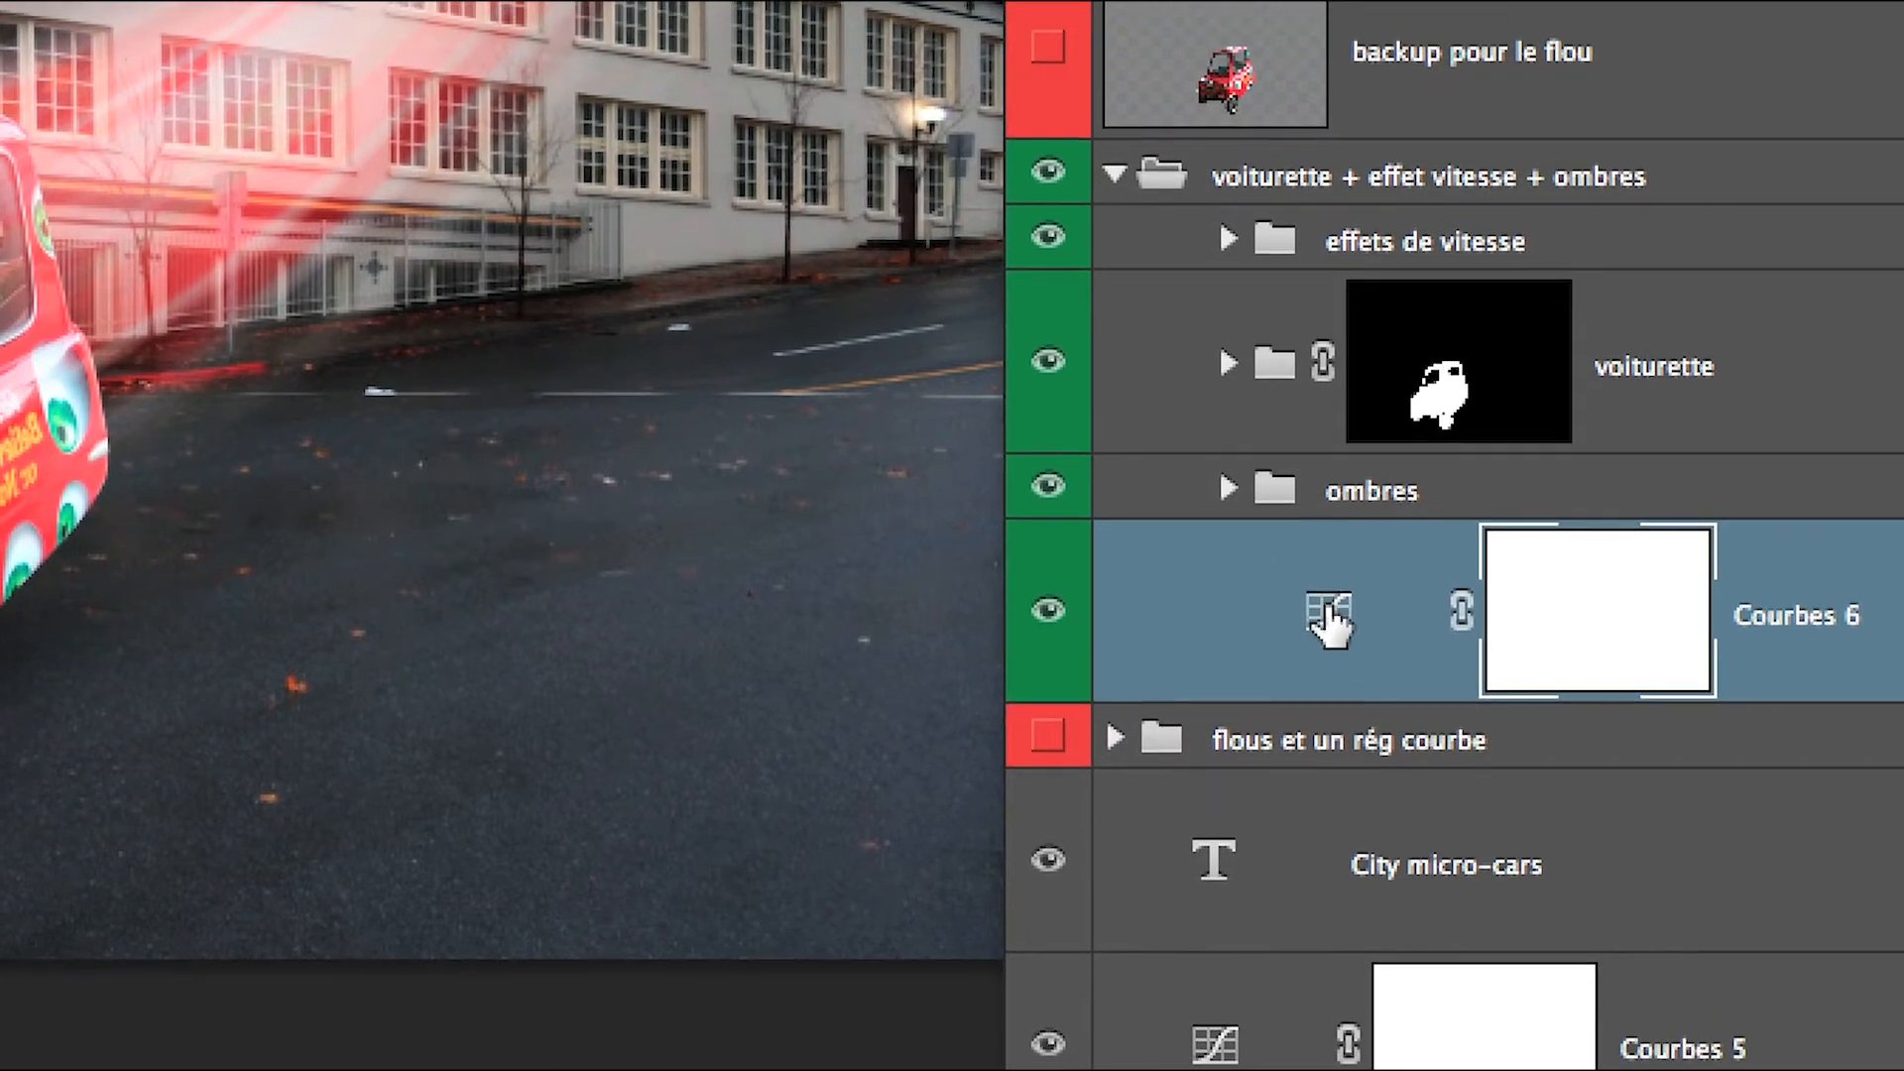
drag(1363, 687, 1337, 233)
drag(1329, 446, 1458, 442)
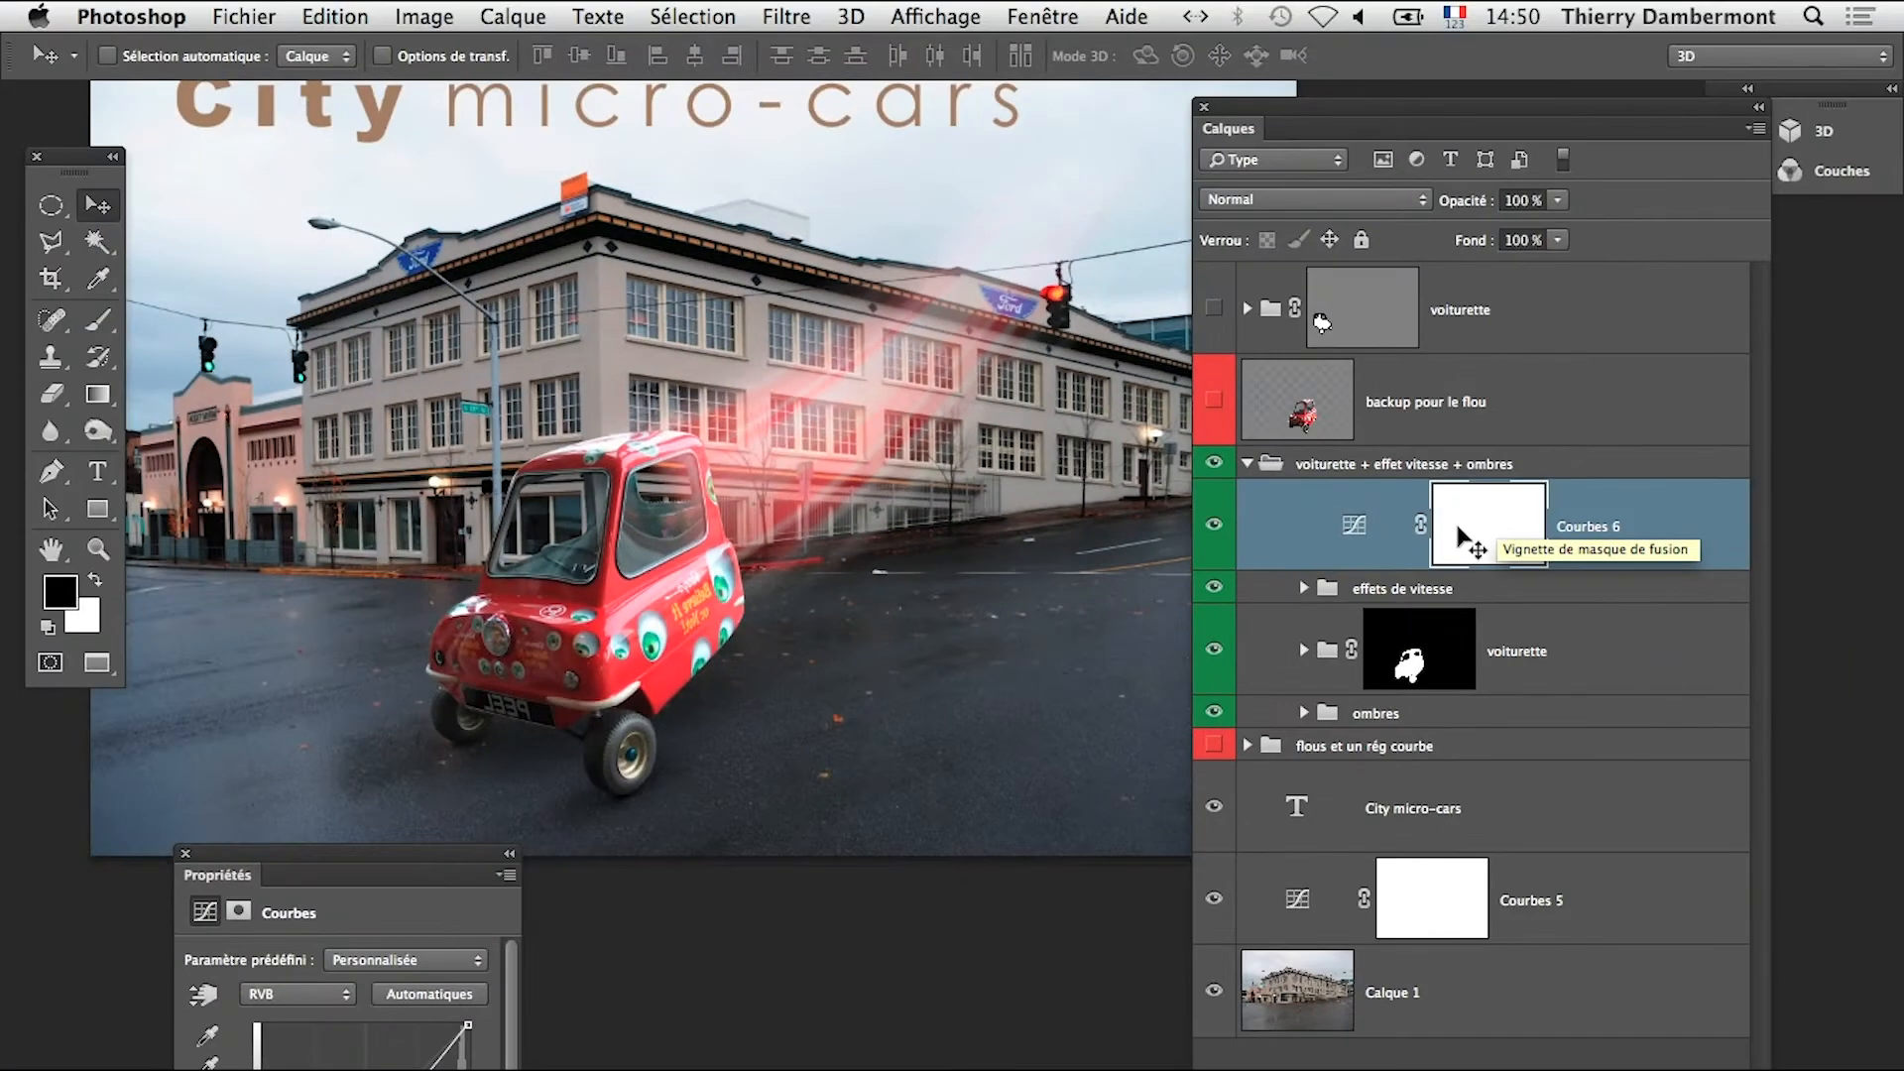
Examine the micro-car and the background up close with Courbes 6 hidden and shown
click(559, 642)
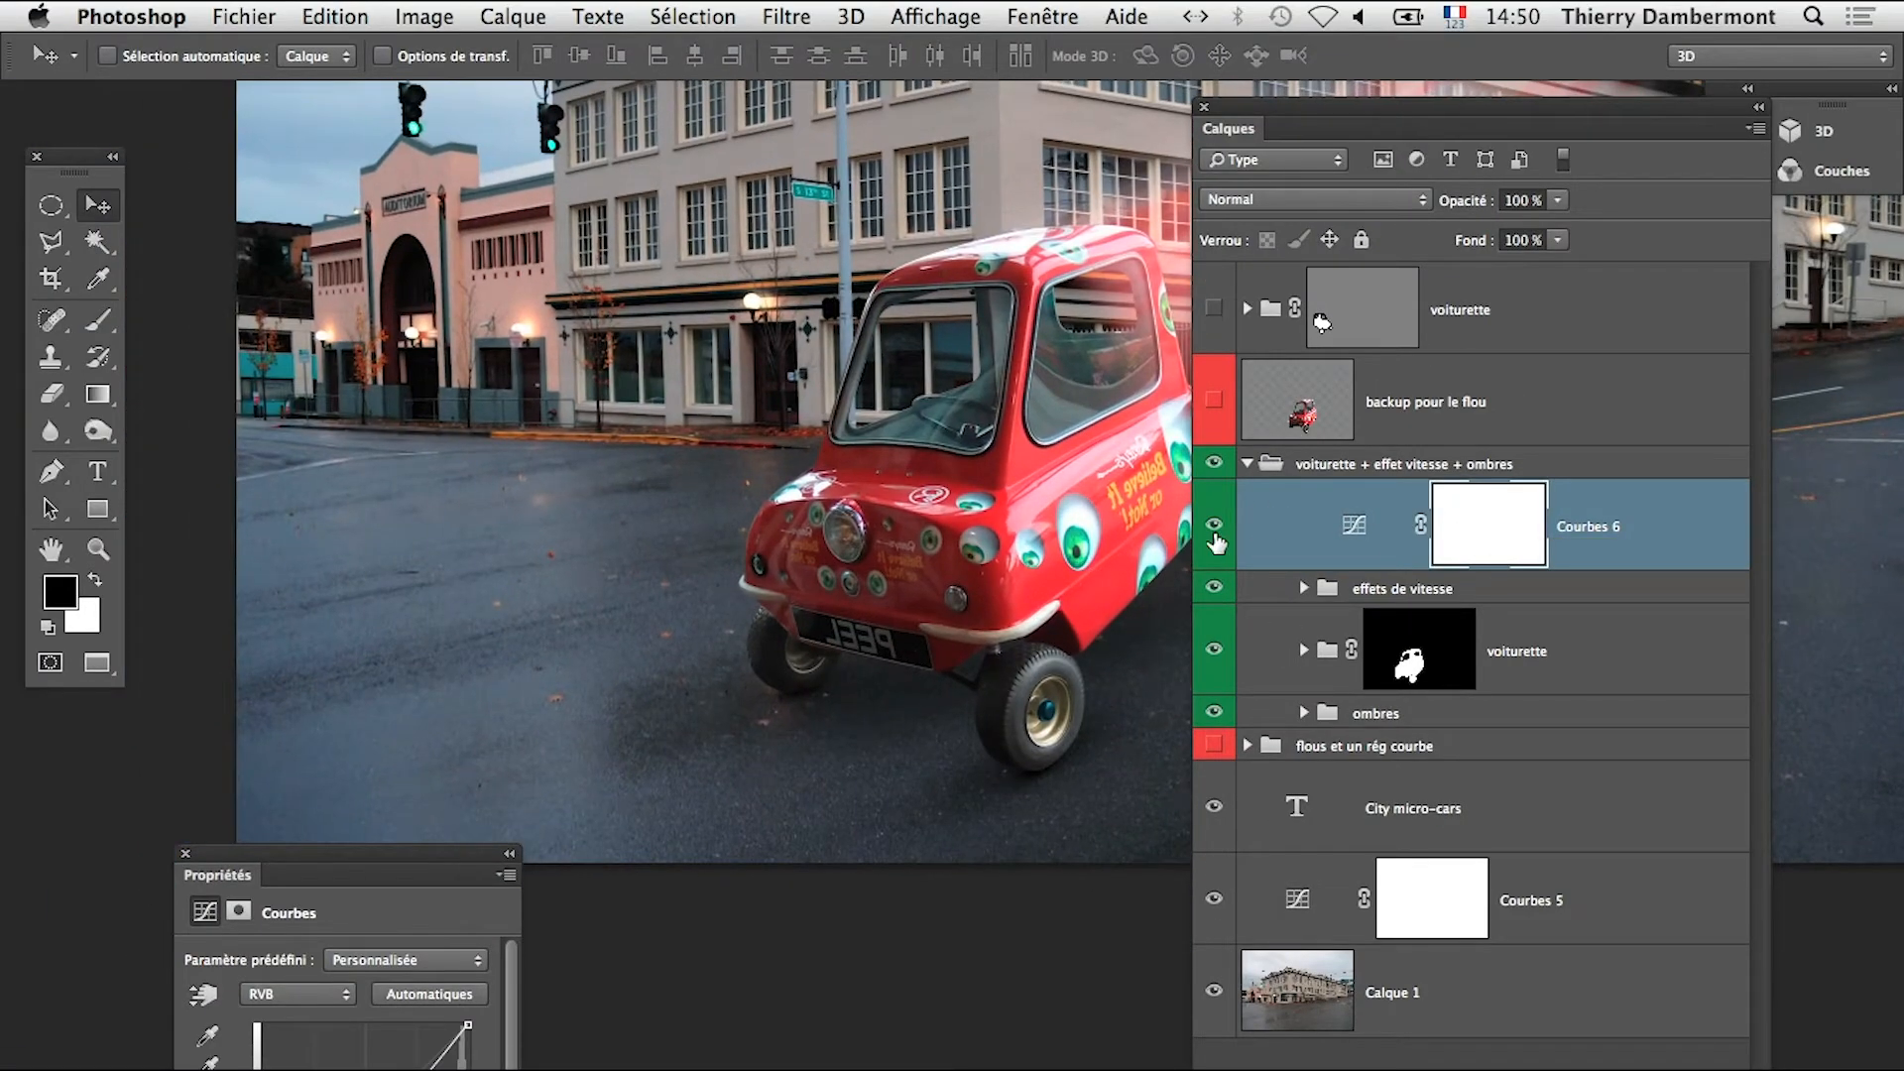
click(1215, 526)
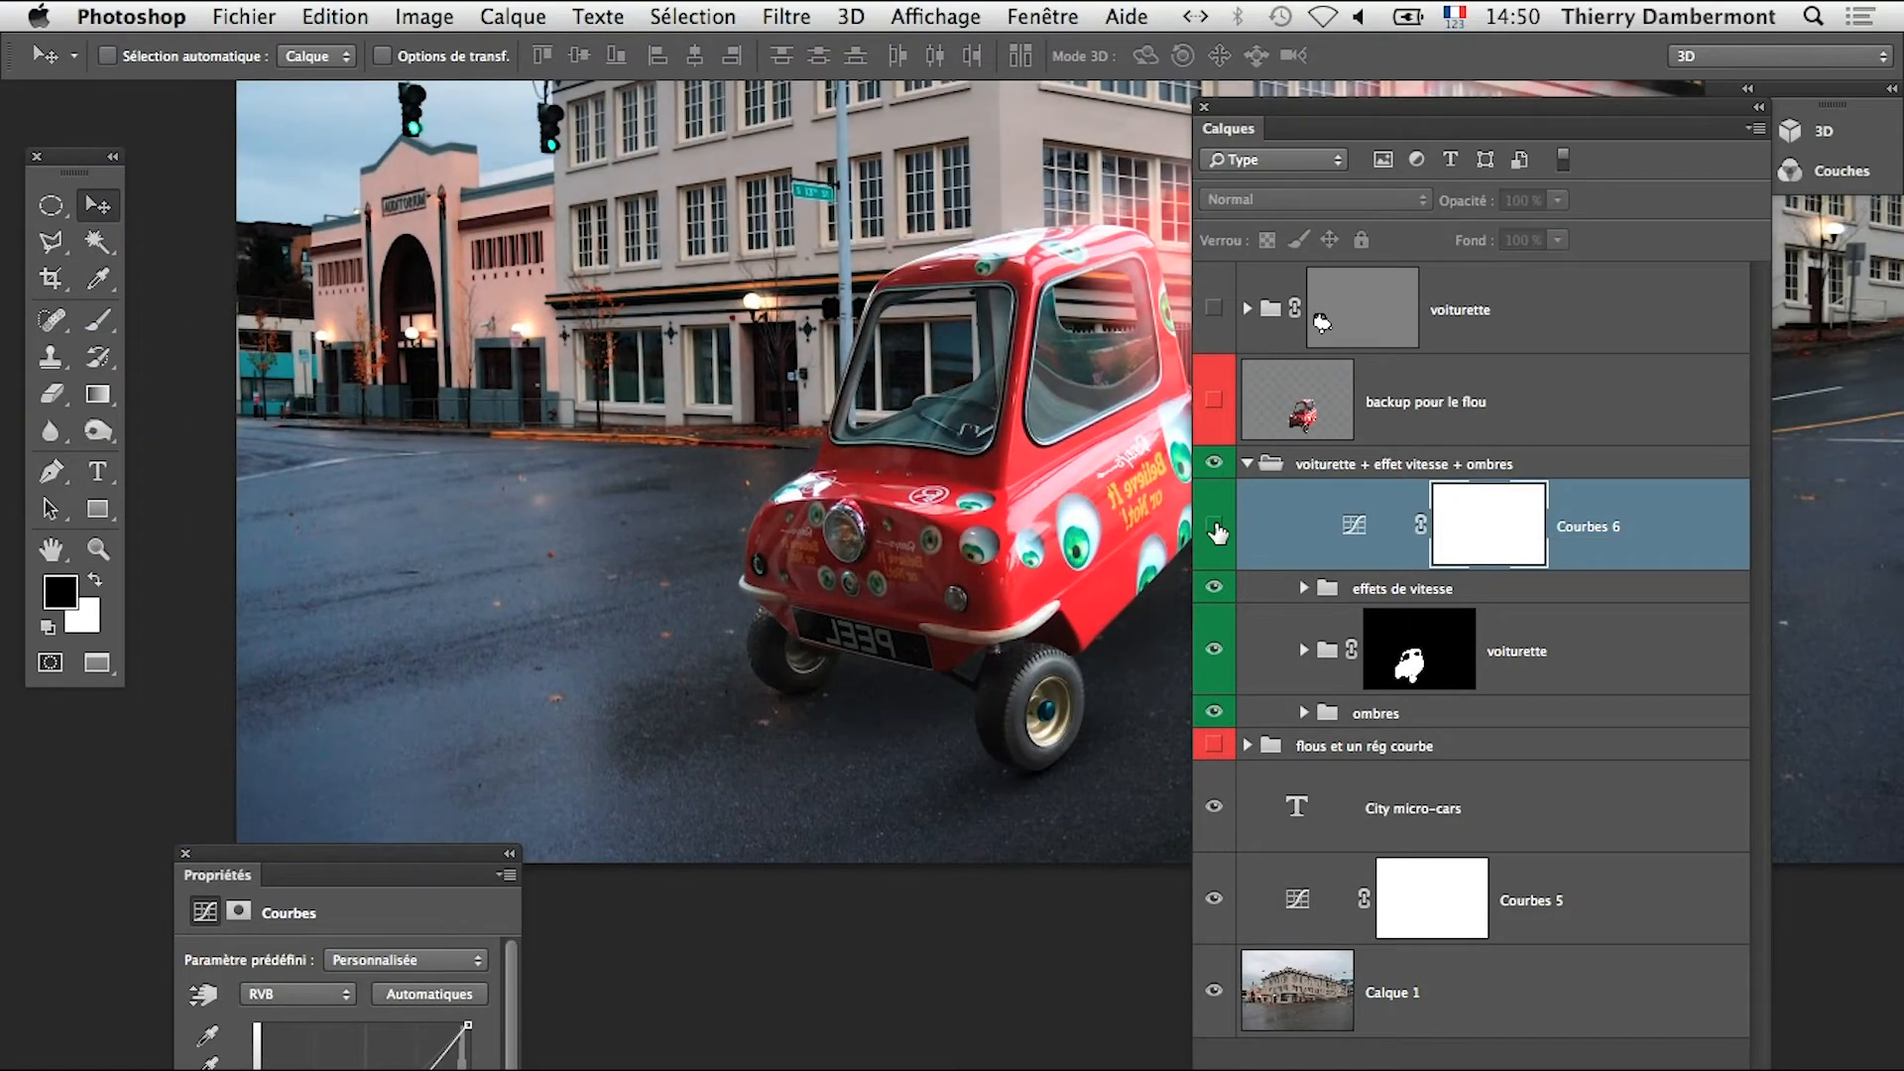
click(1215, 525)
drag(973, 534, 822, 519)
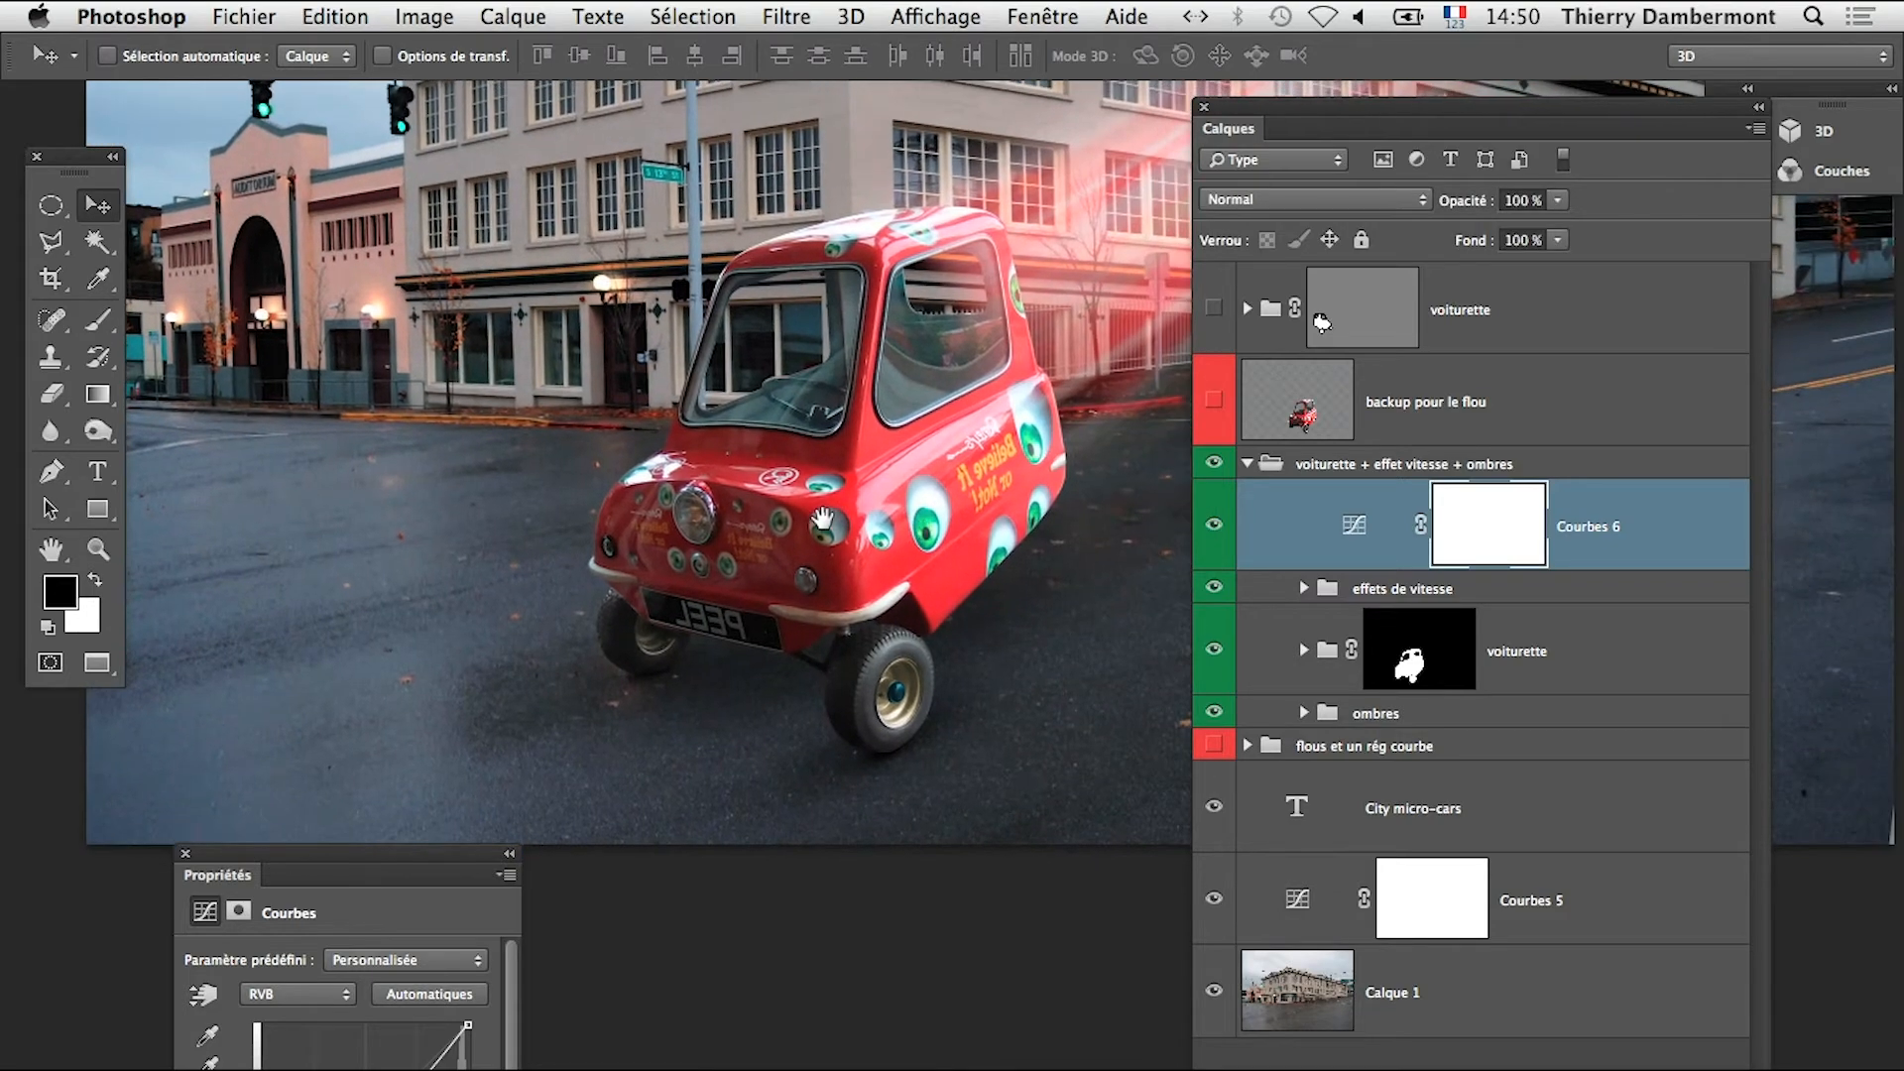
click(1213, 528)
click(1215, 532)
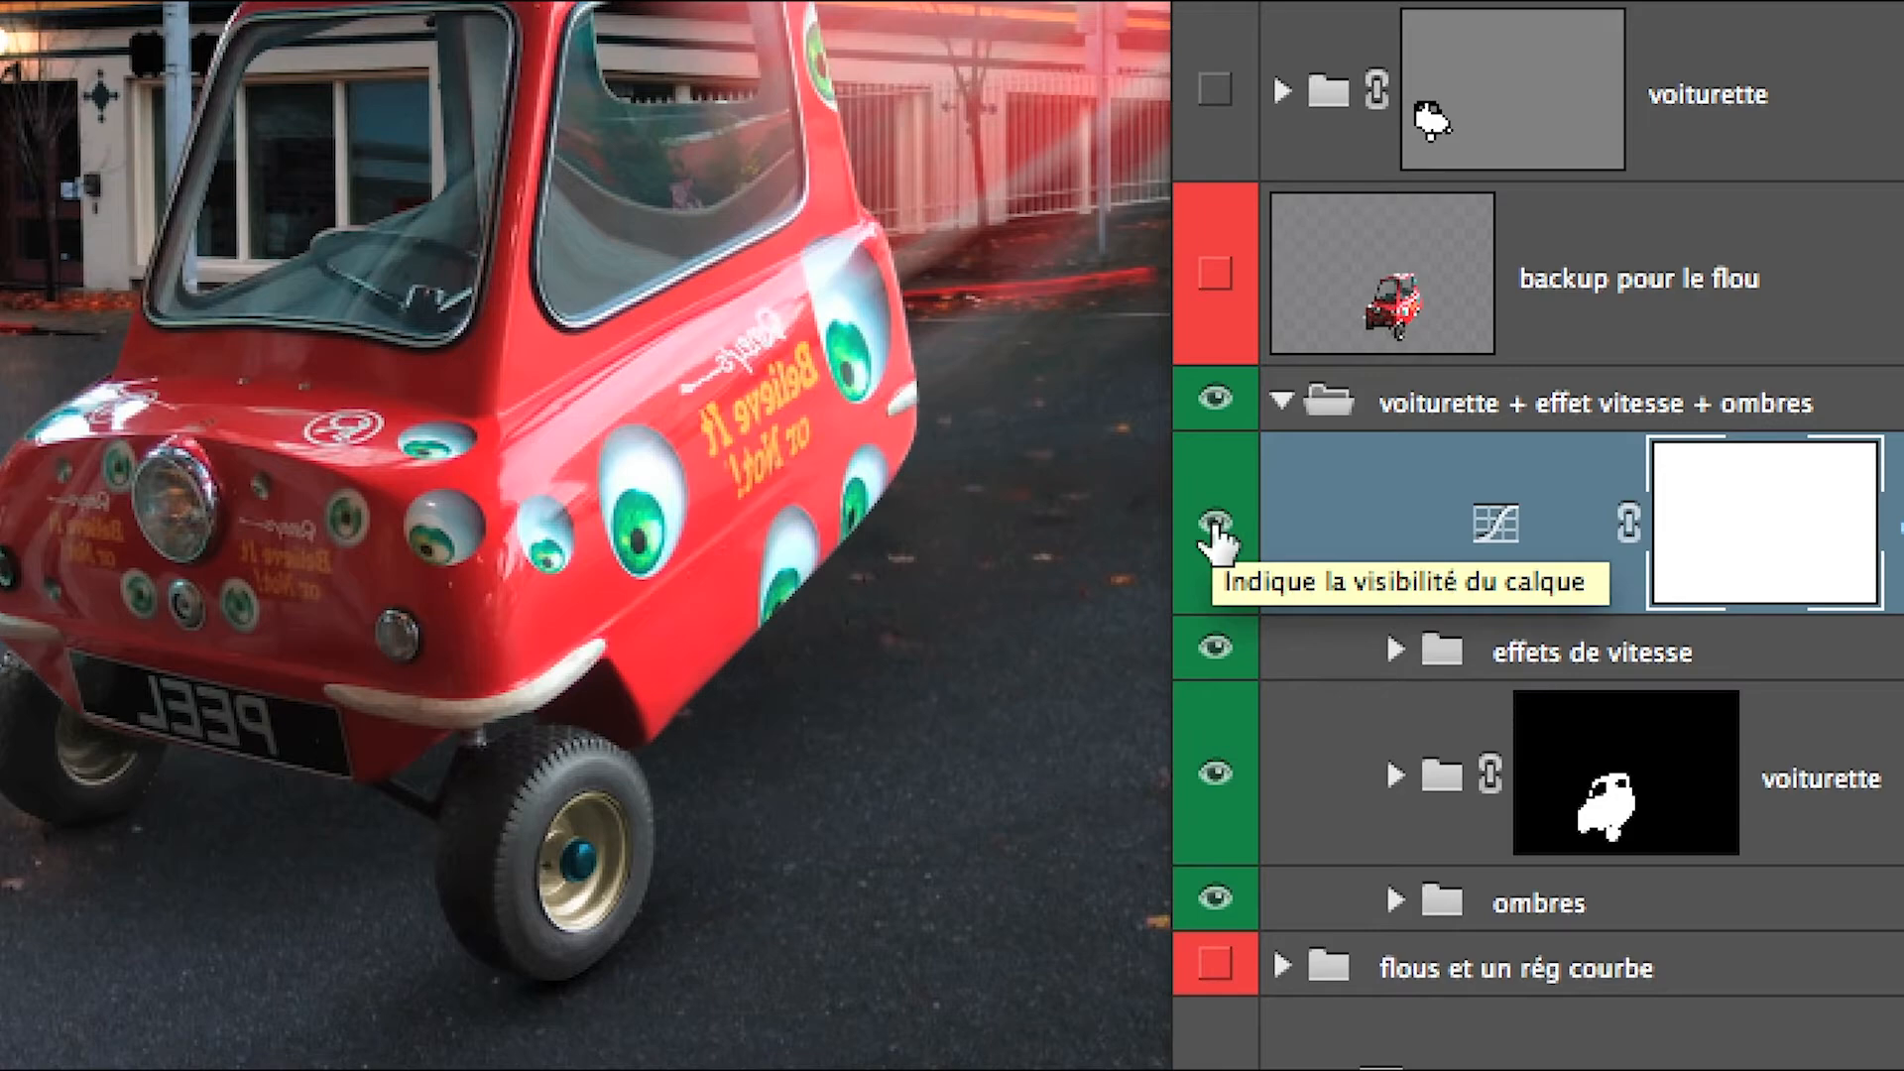
click(1215, 525)
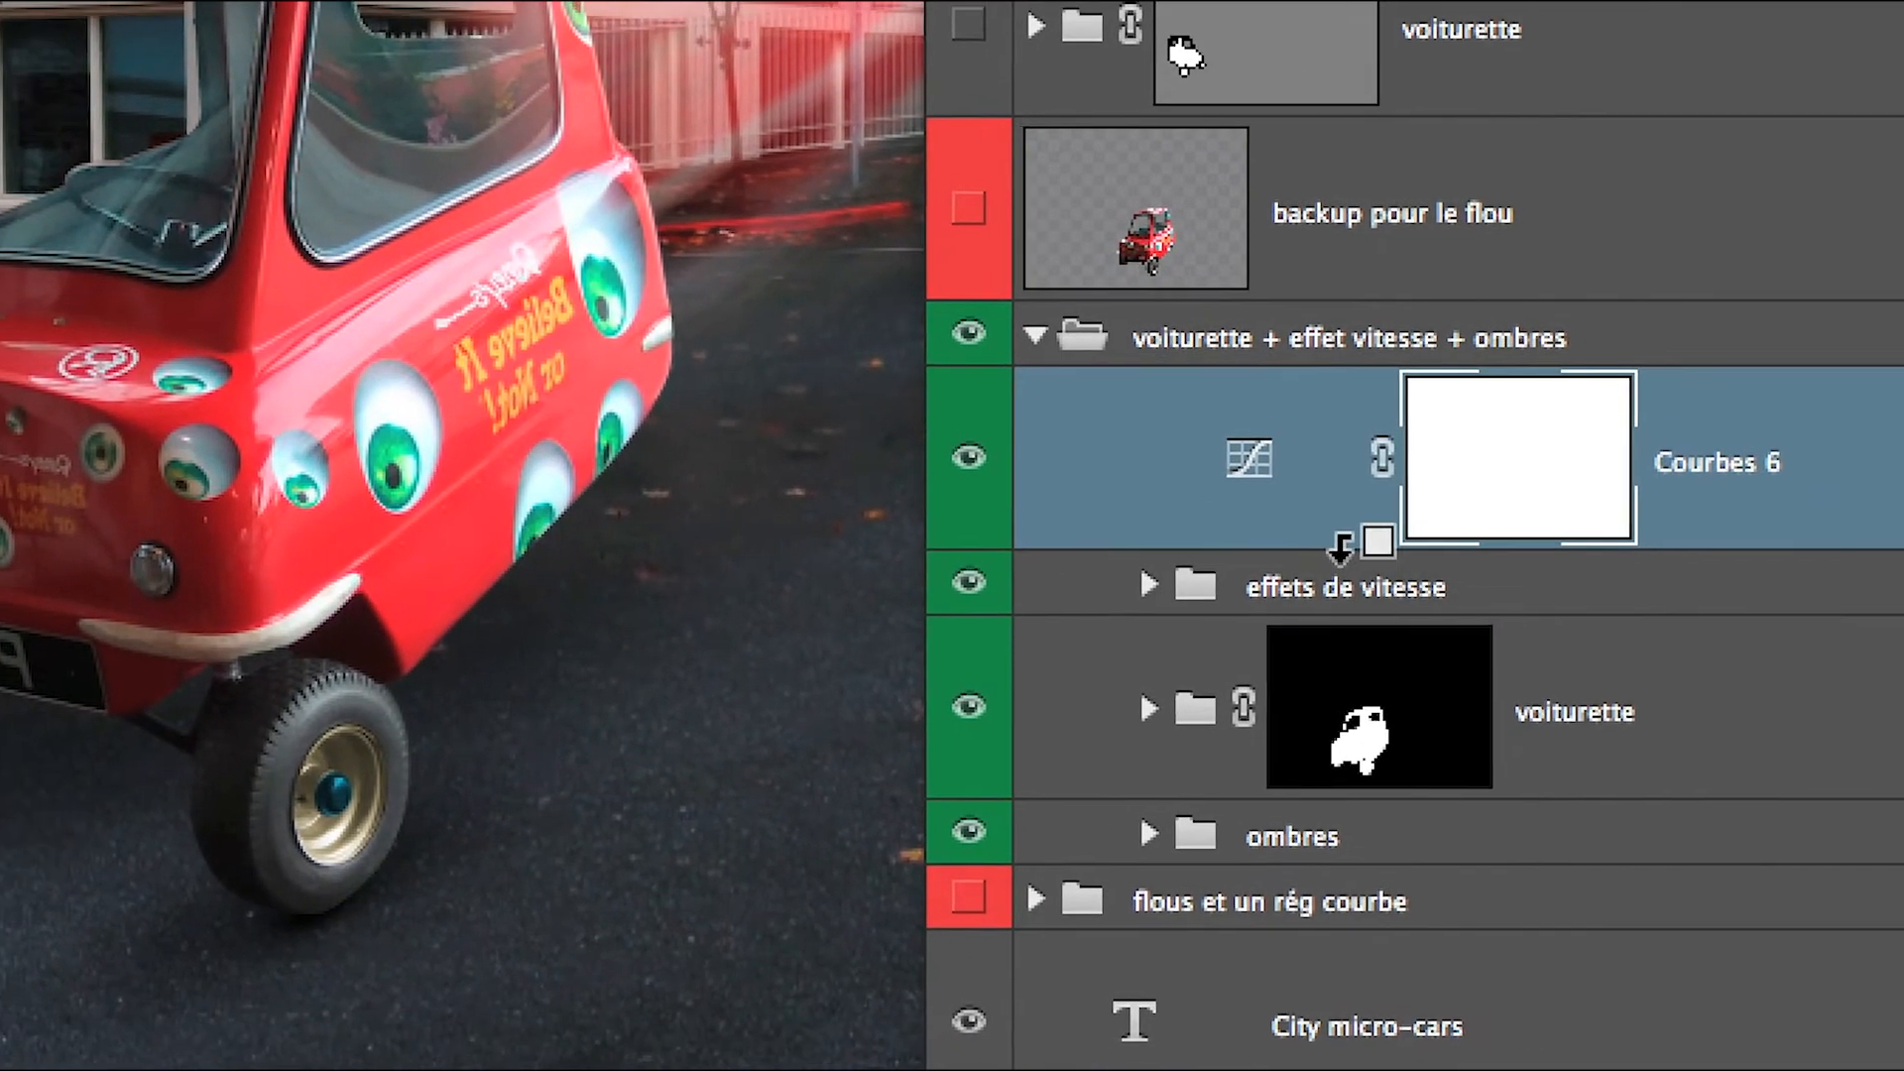
Try clipping Courbes 6 to the effets de vitesse group, compare it hidden and shown, and release the clipping
alt+click(1335, 550)
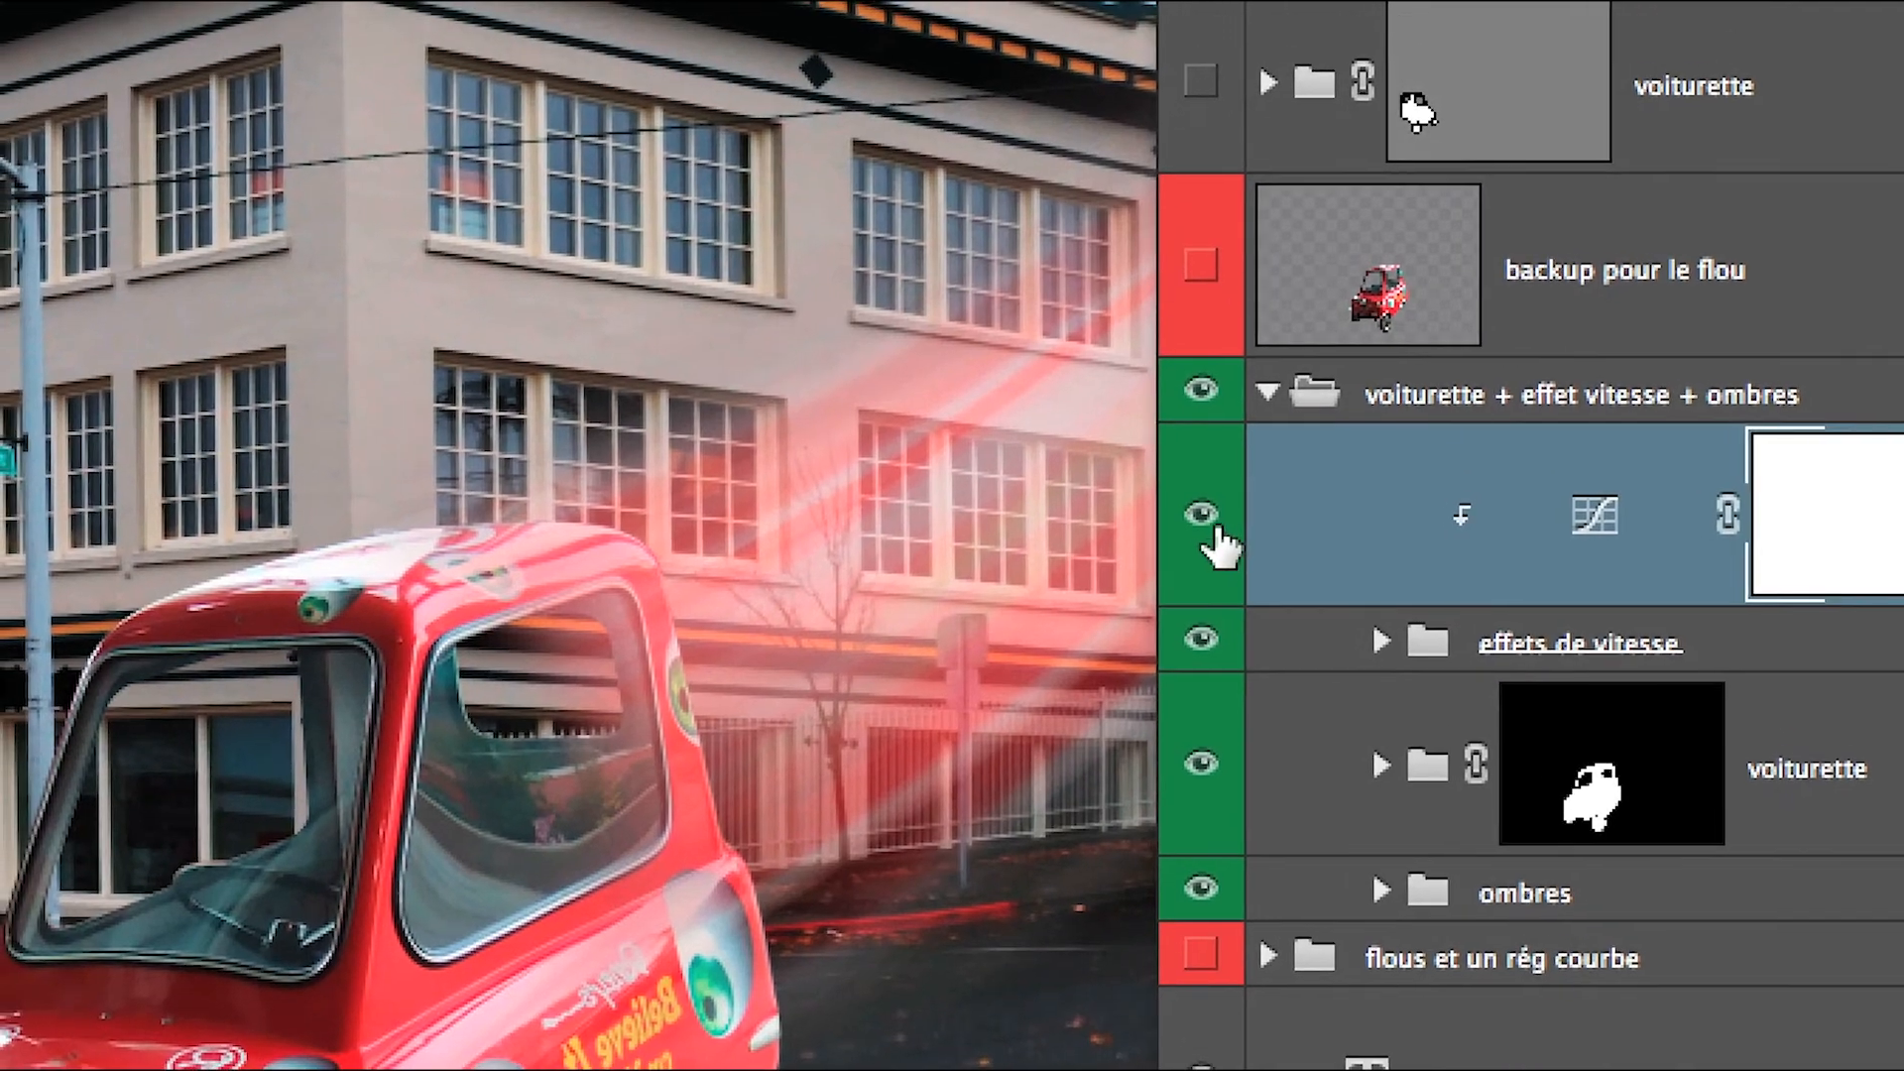
click(1464, 157)
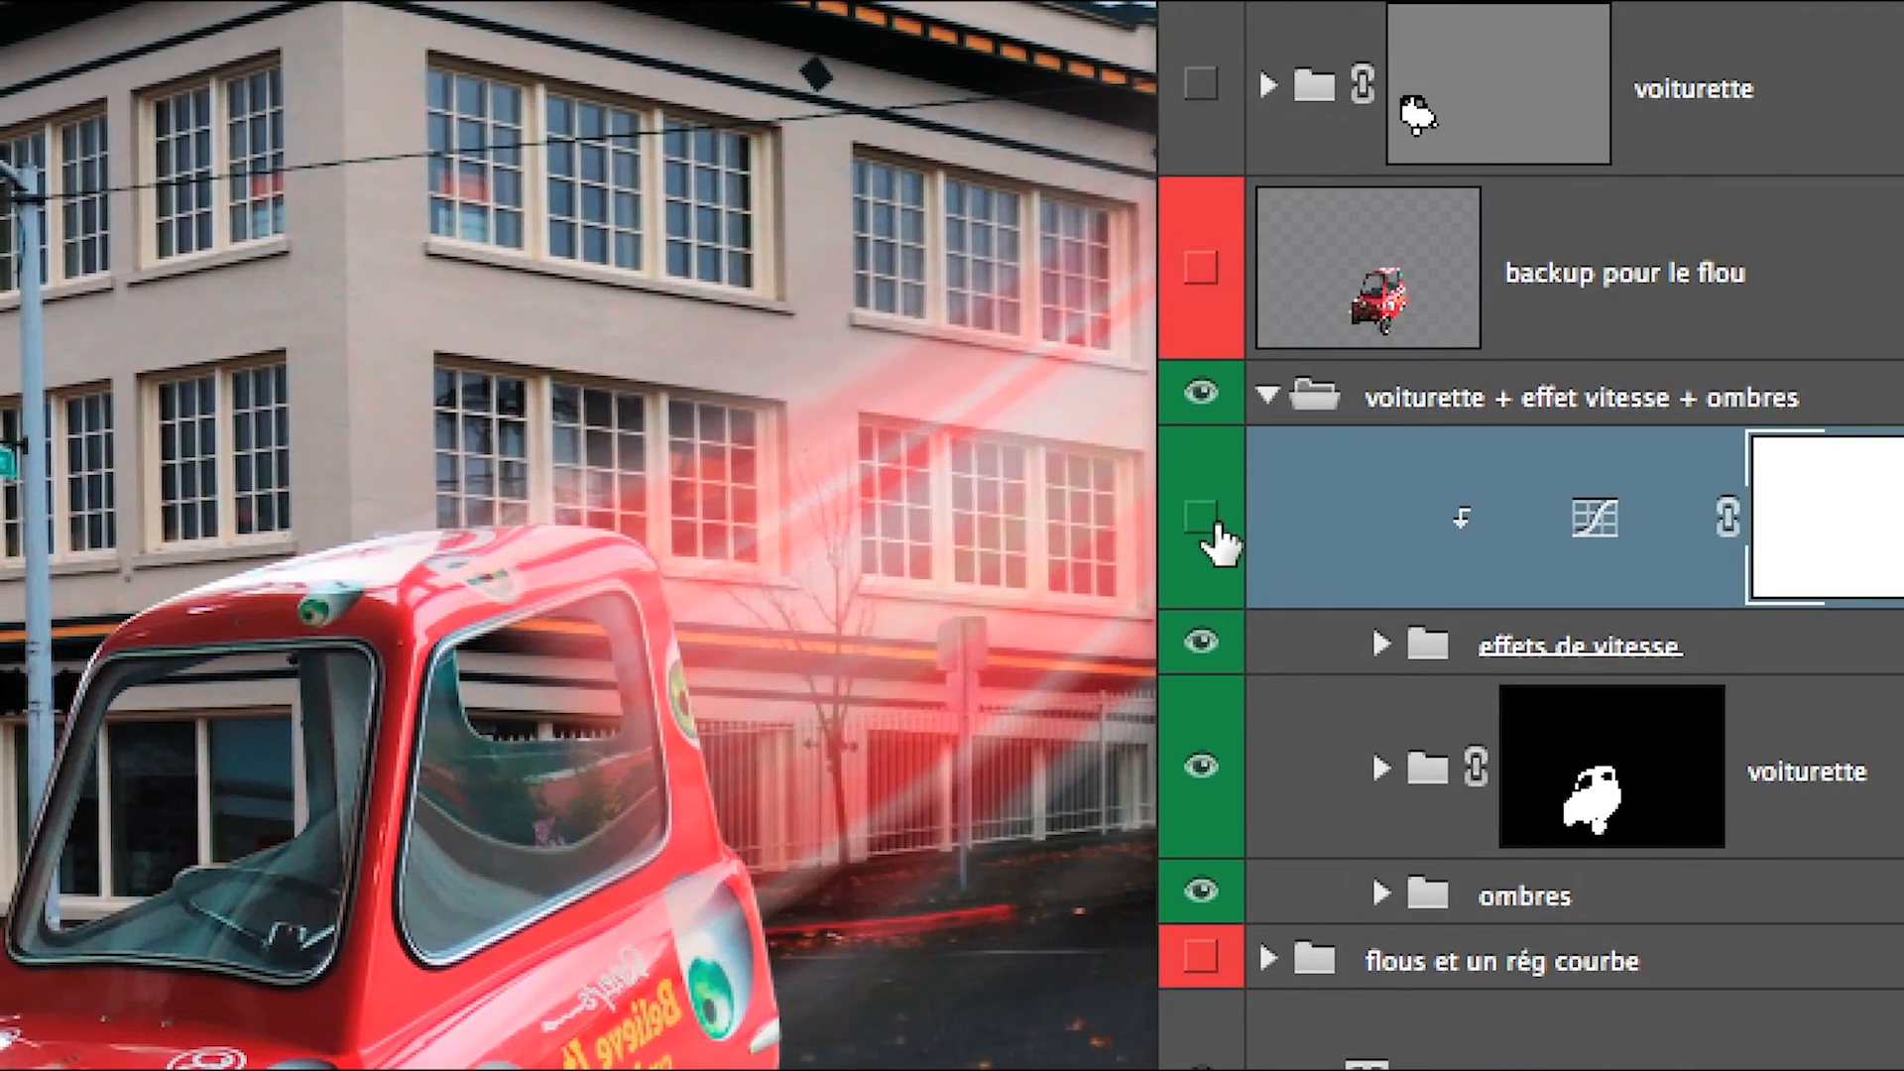
click(1464, 157)
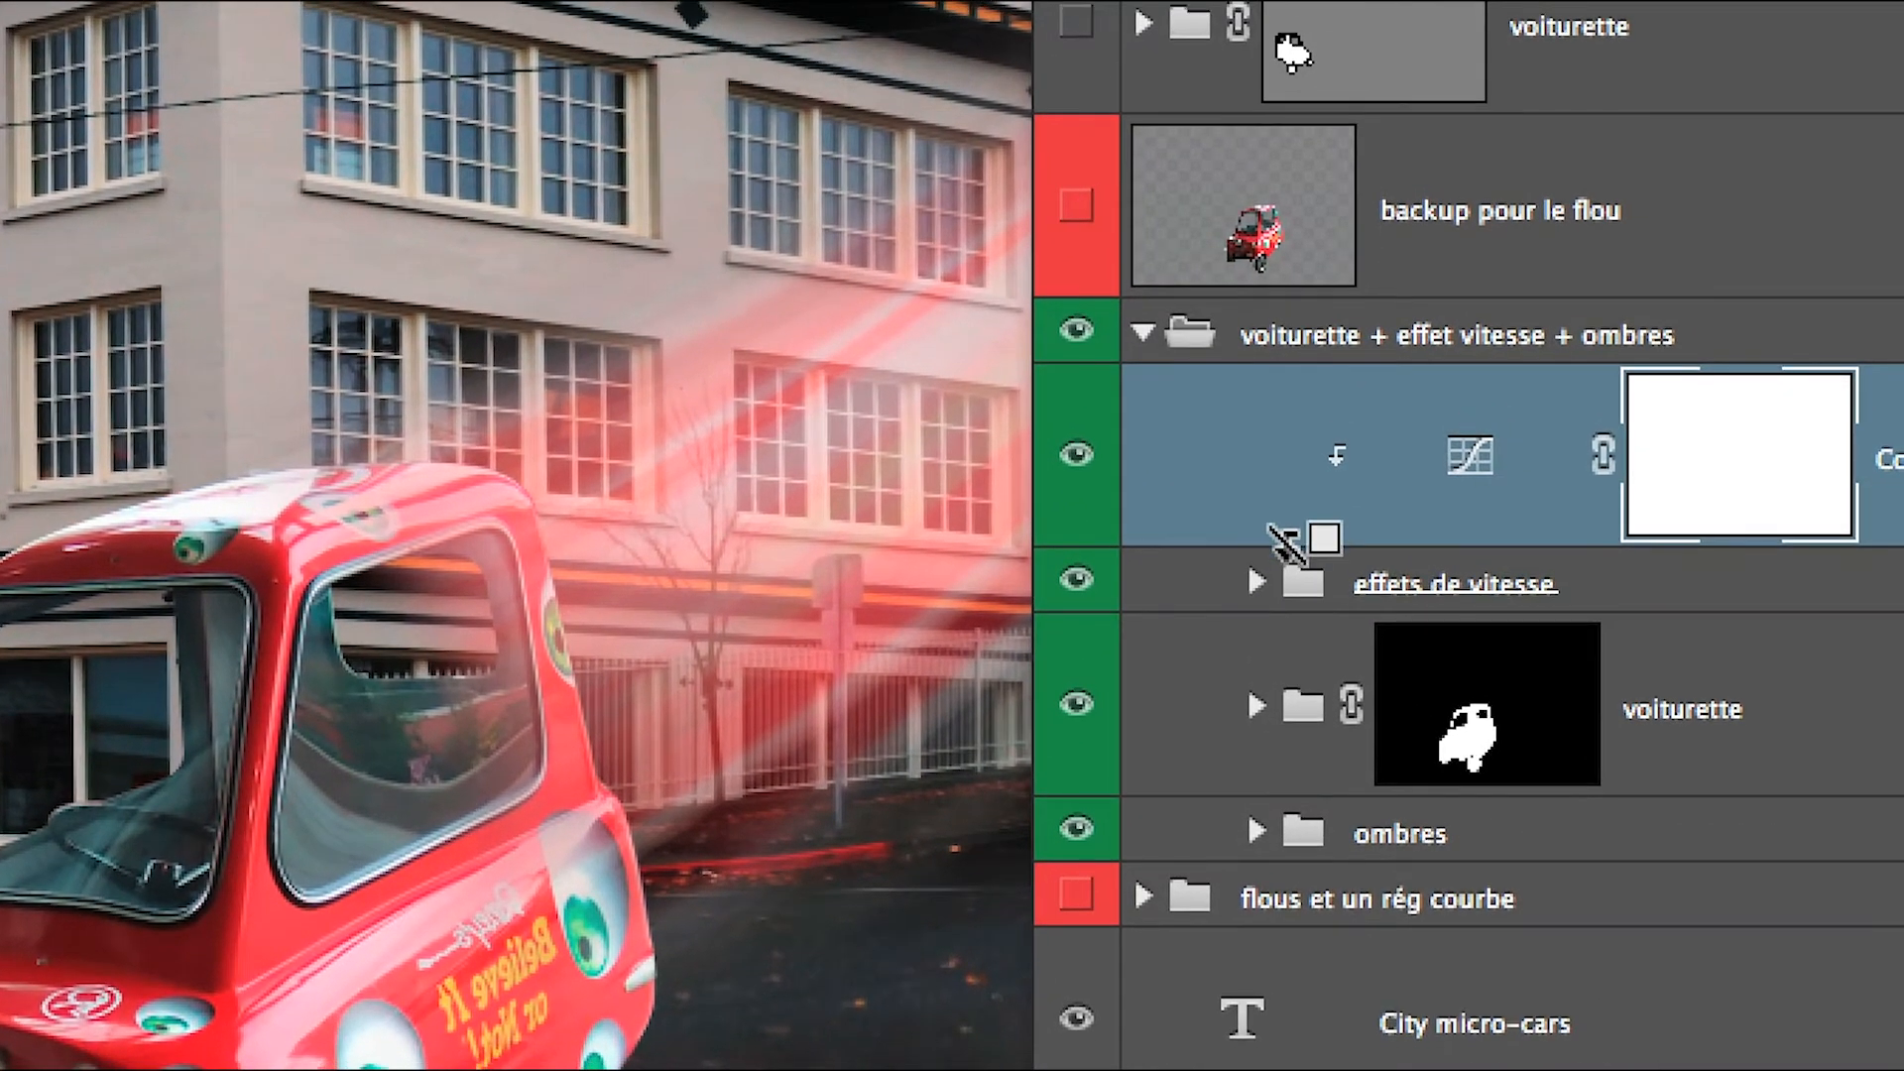
alt+click(1415, 605)
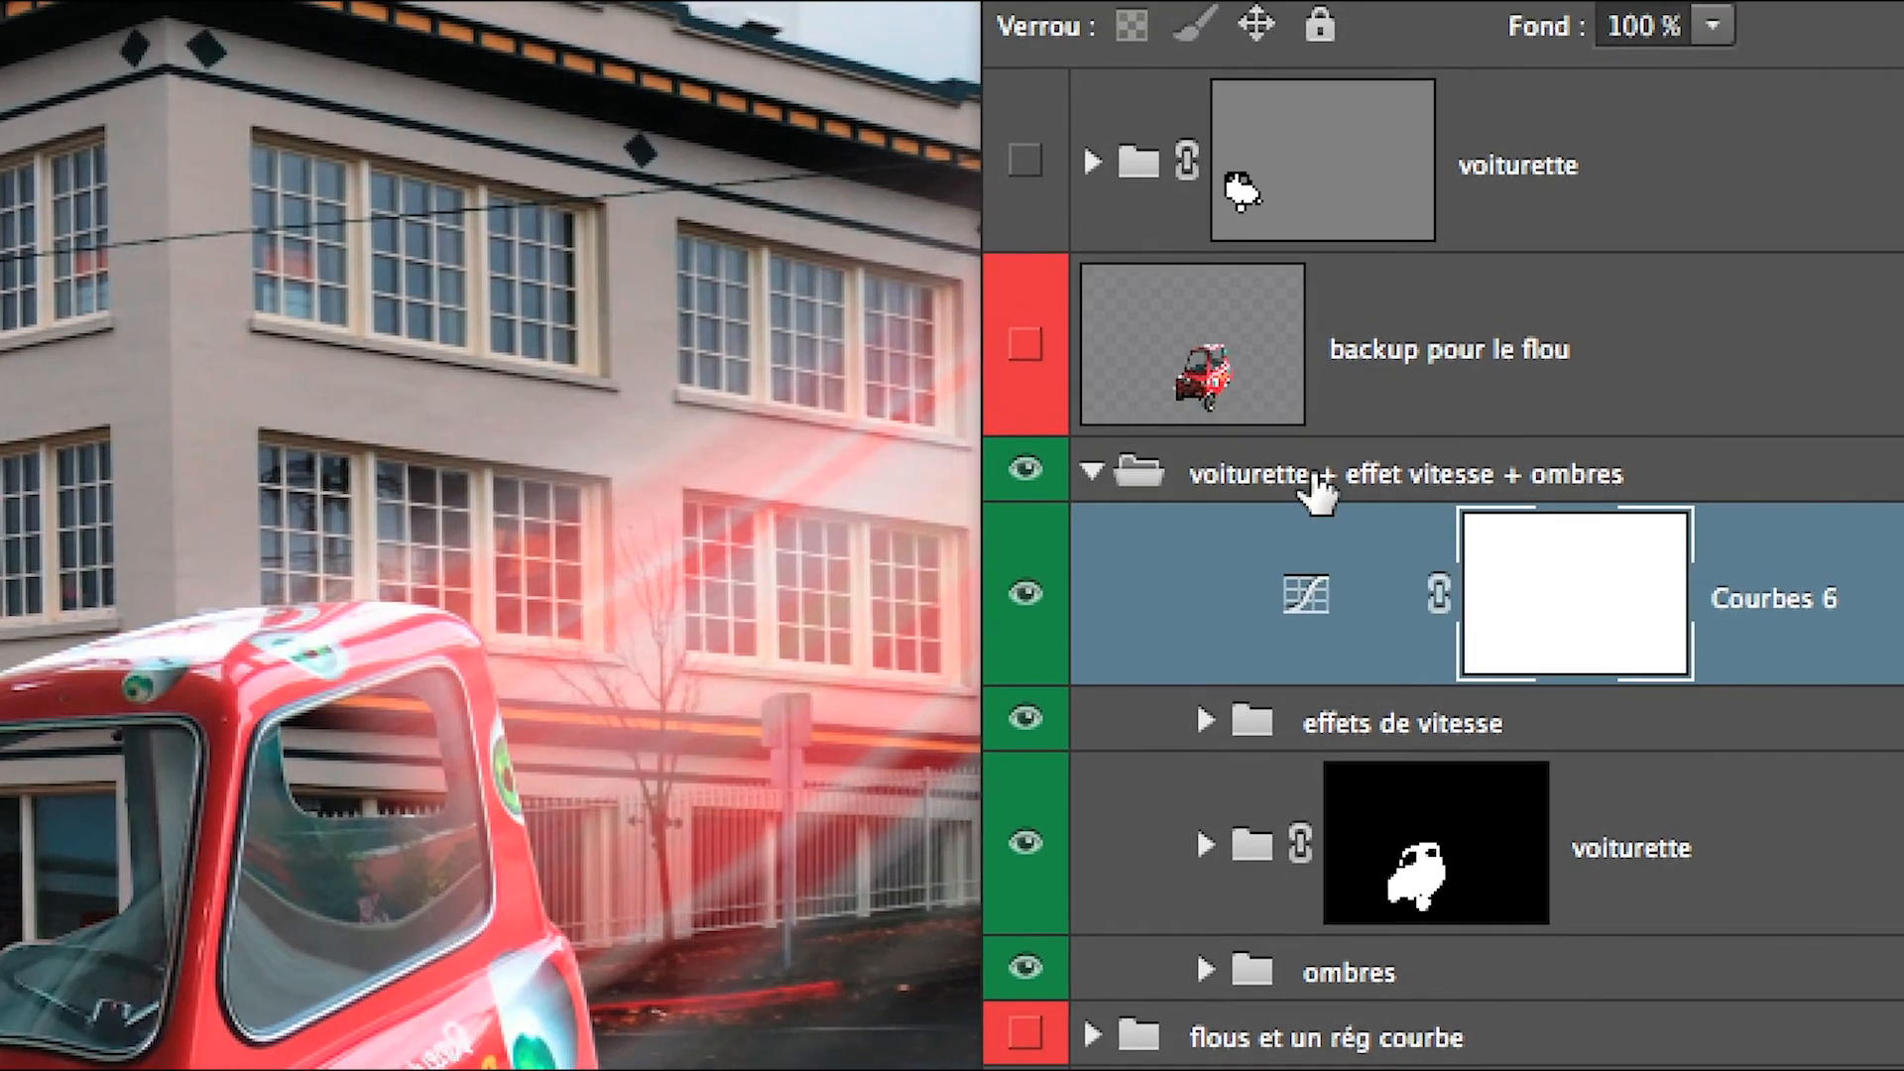
Set the blend mode of the voiturette + effet vitesse + ombres group to Normal and check the effect on the background
click(1309, 391)
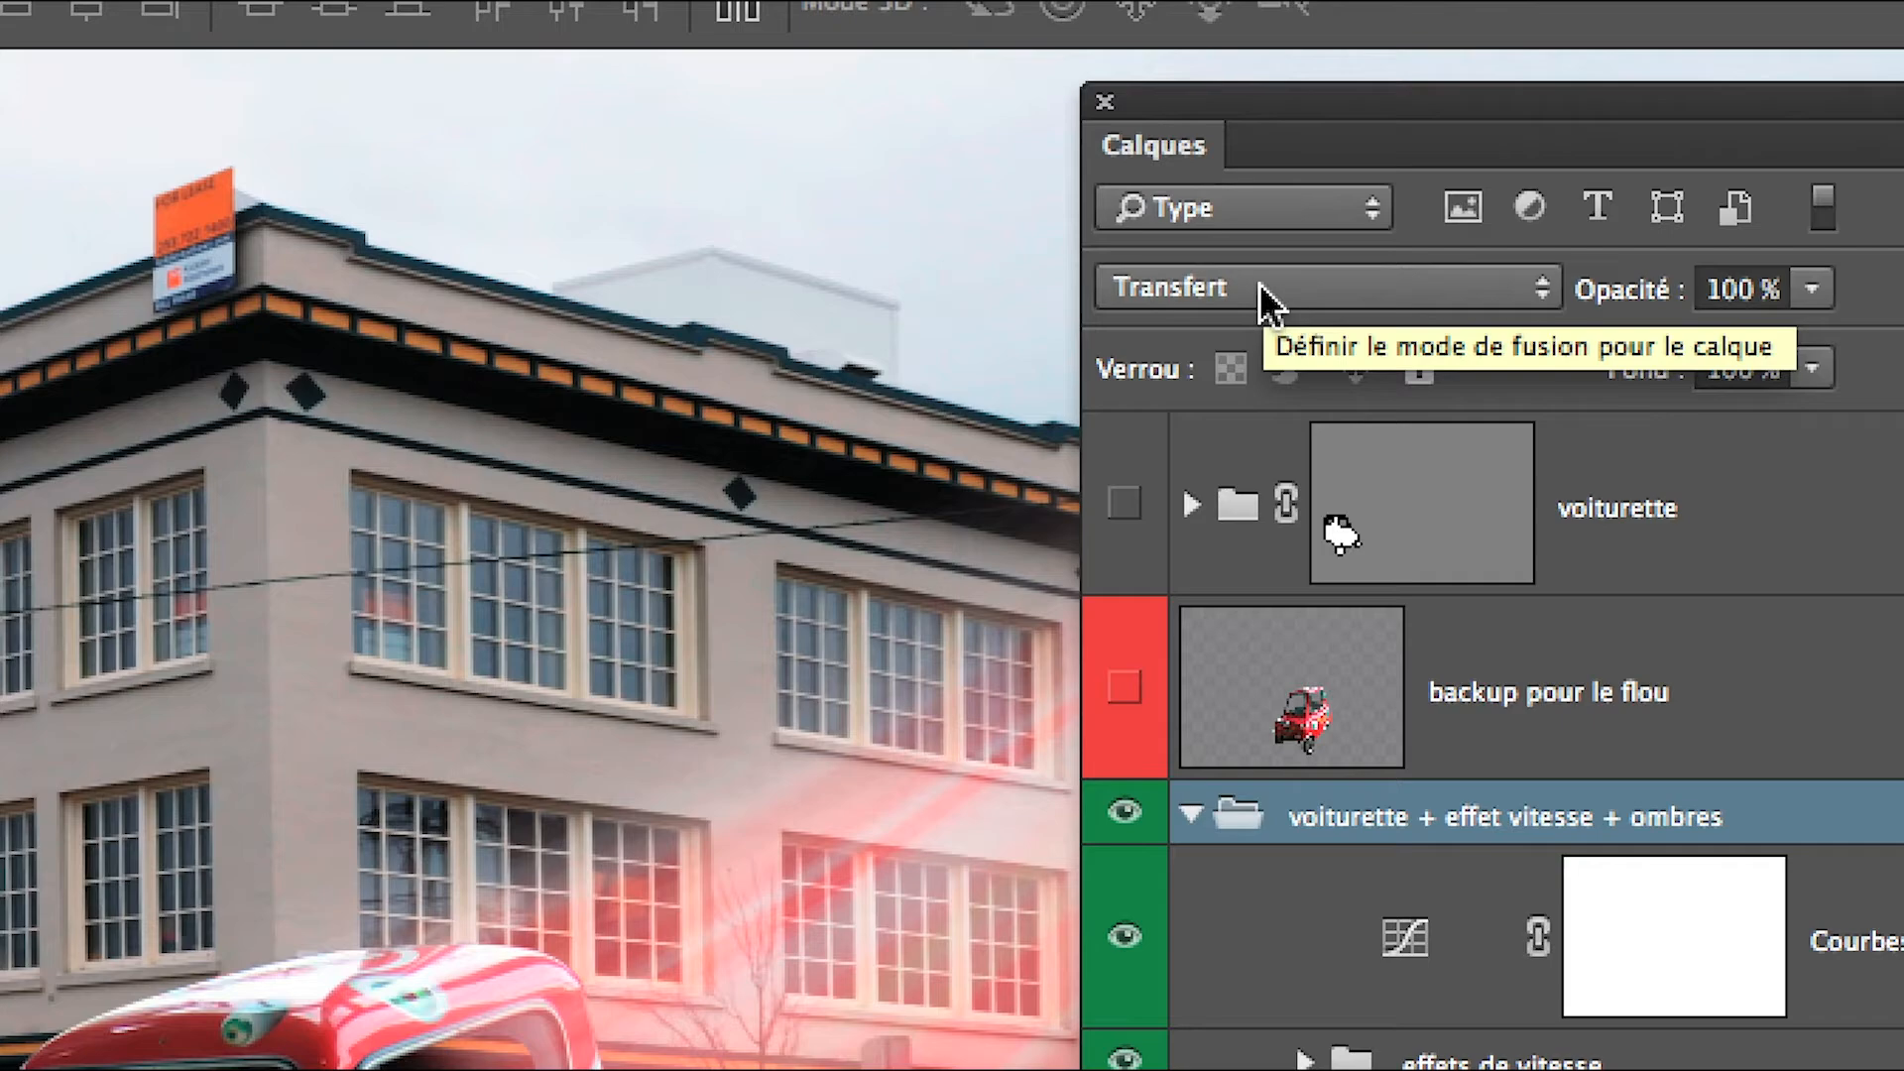
key(space)
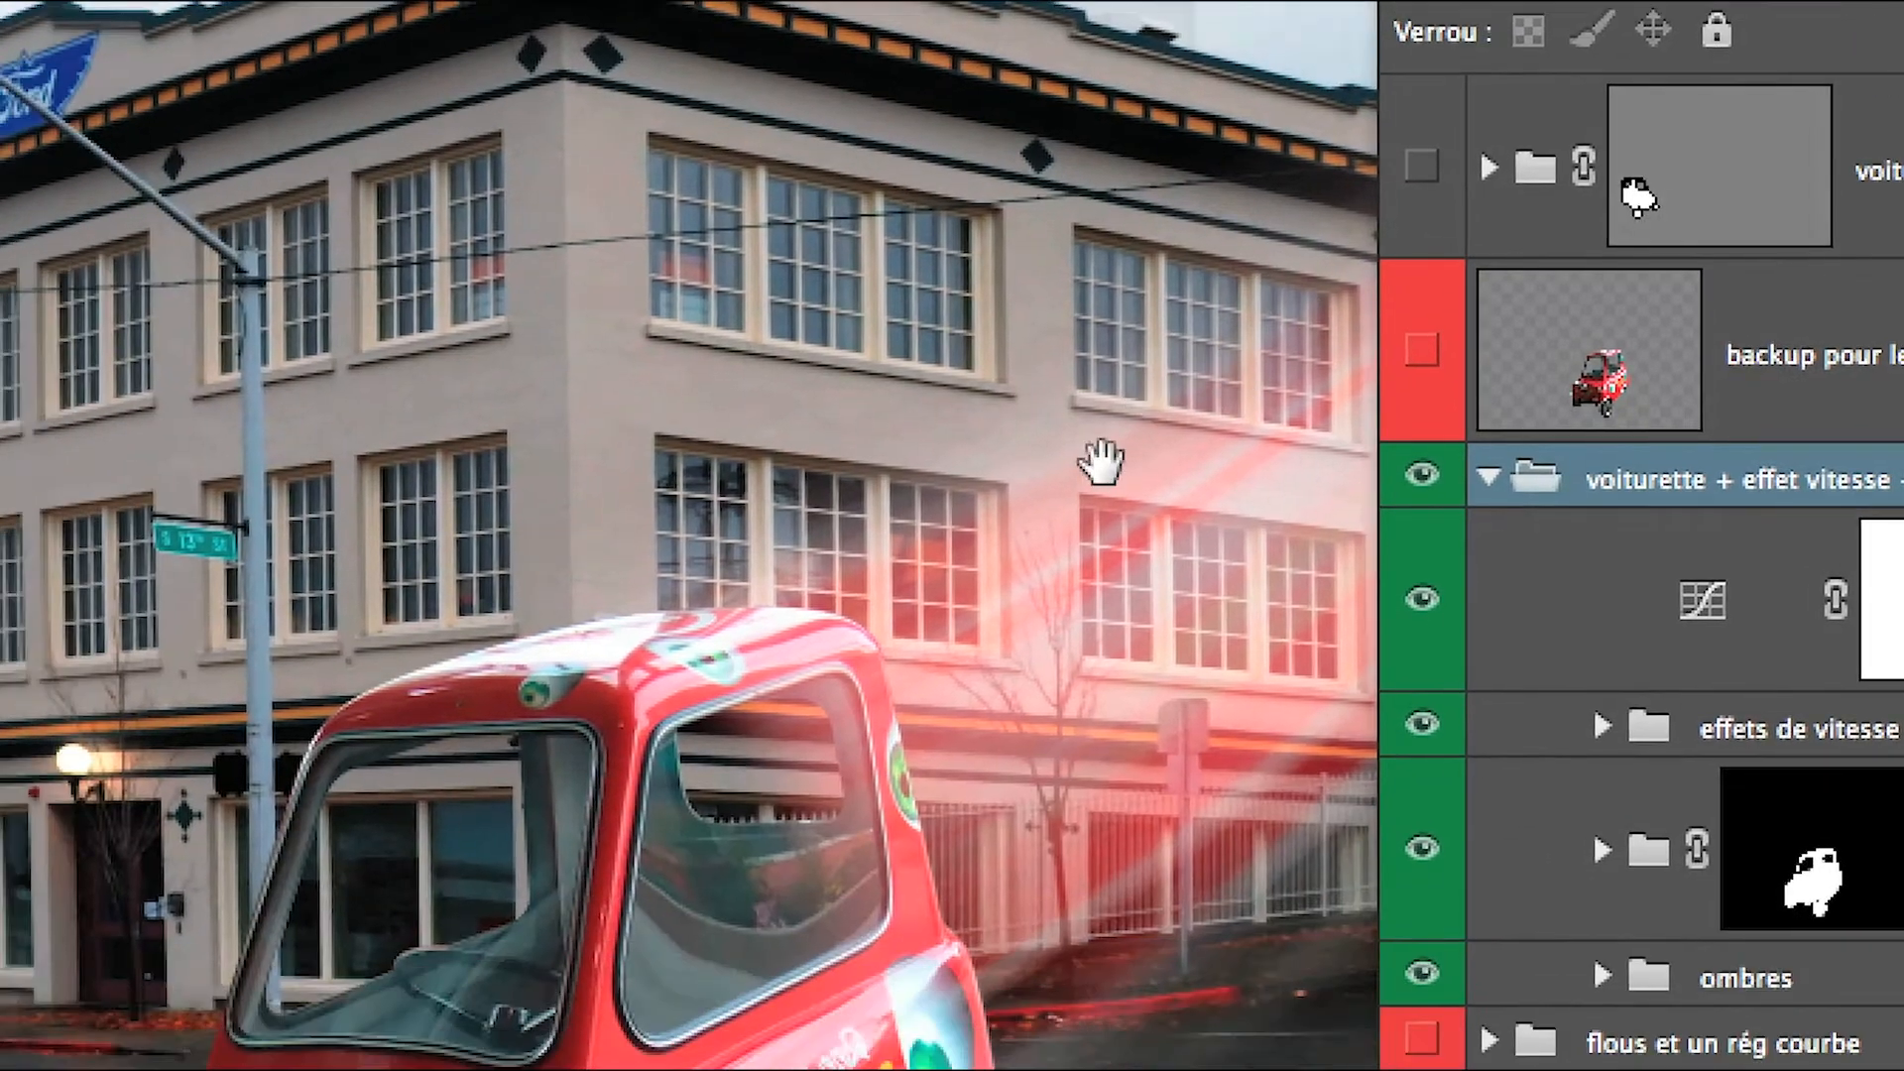
drag(773, 851, 1032, 290)
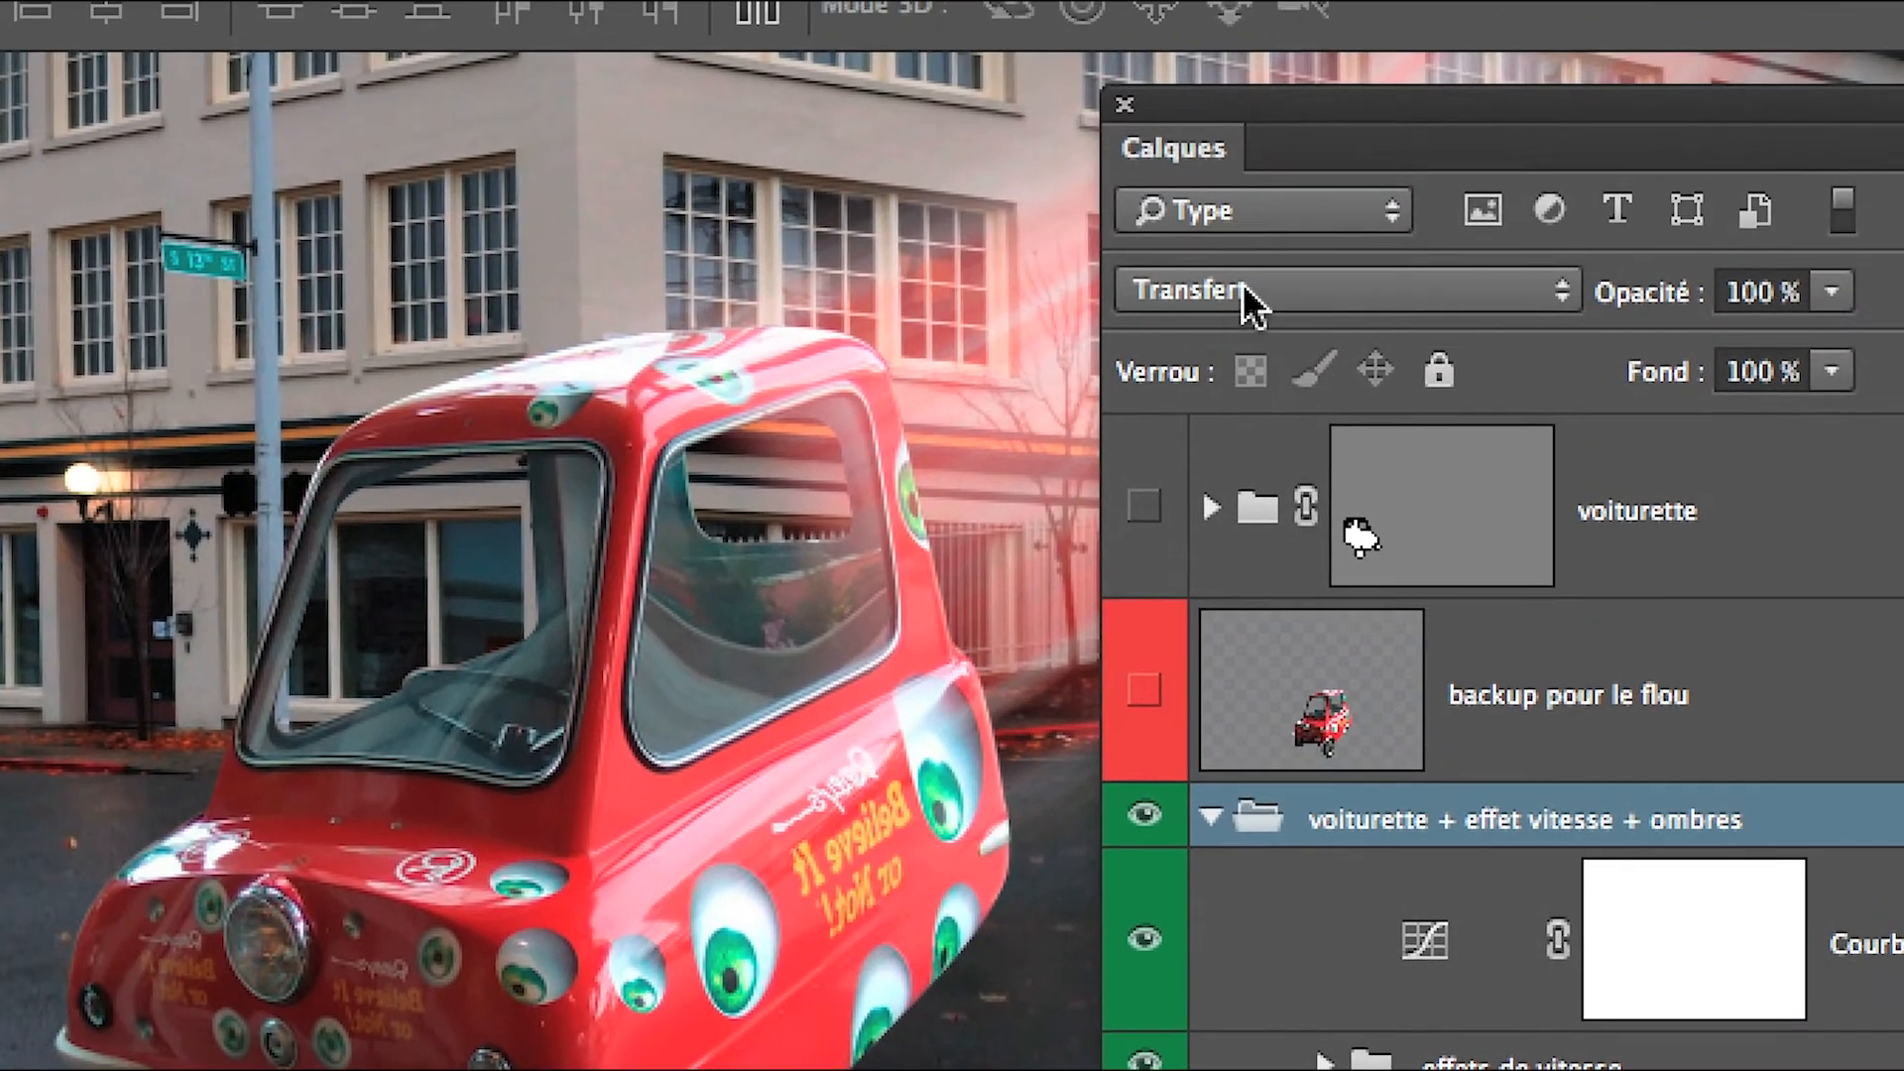
click(1245, 288)
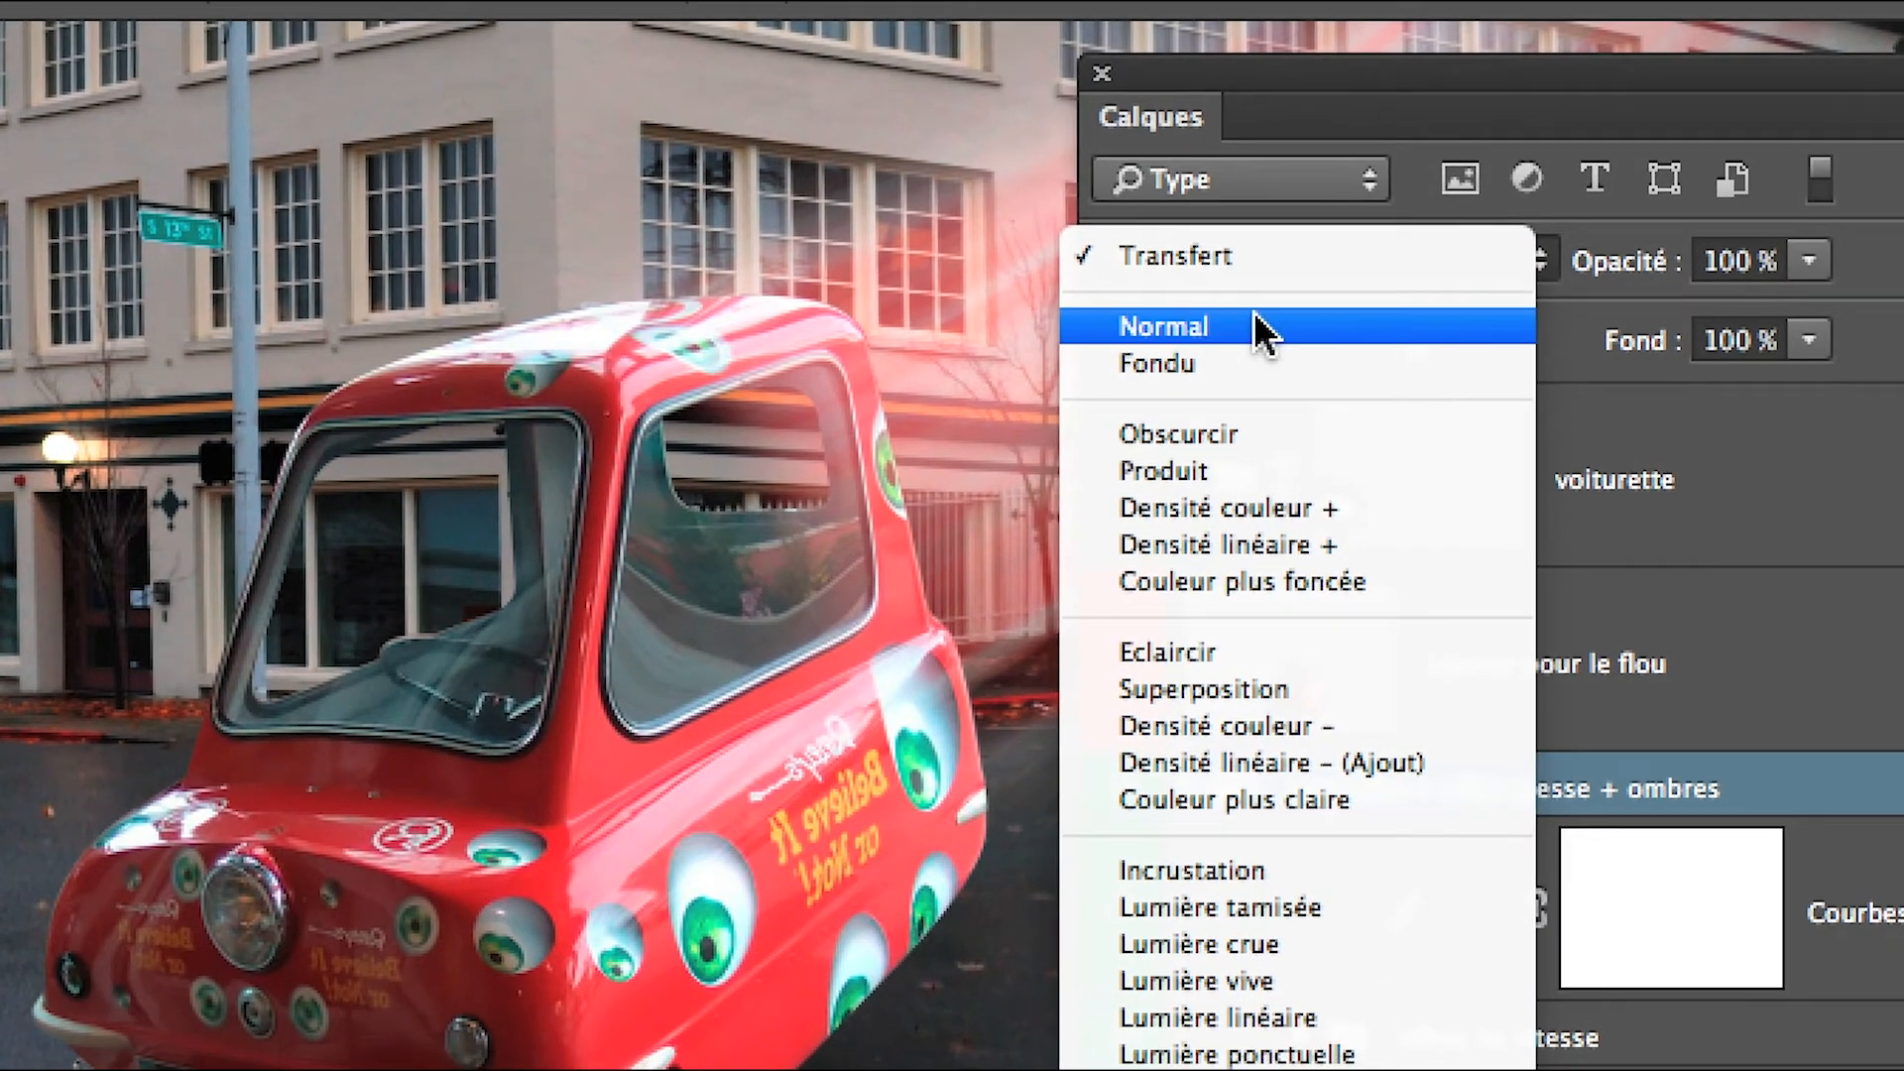
click(1278, 347)
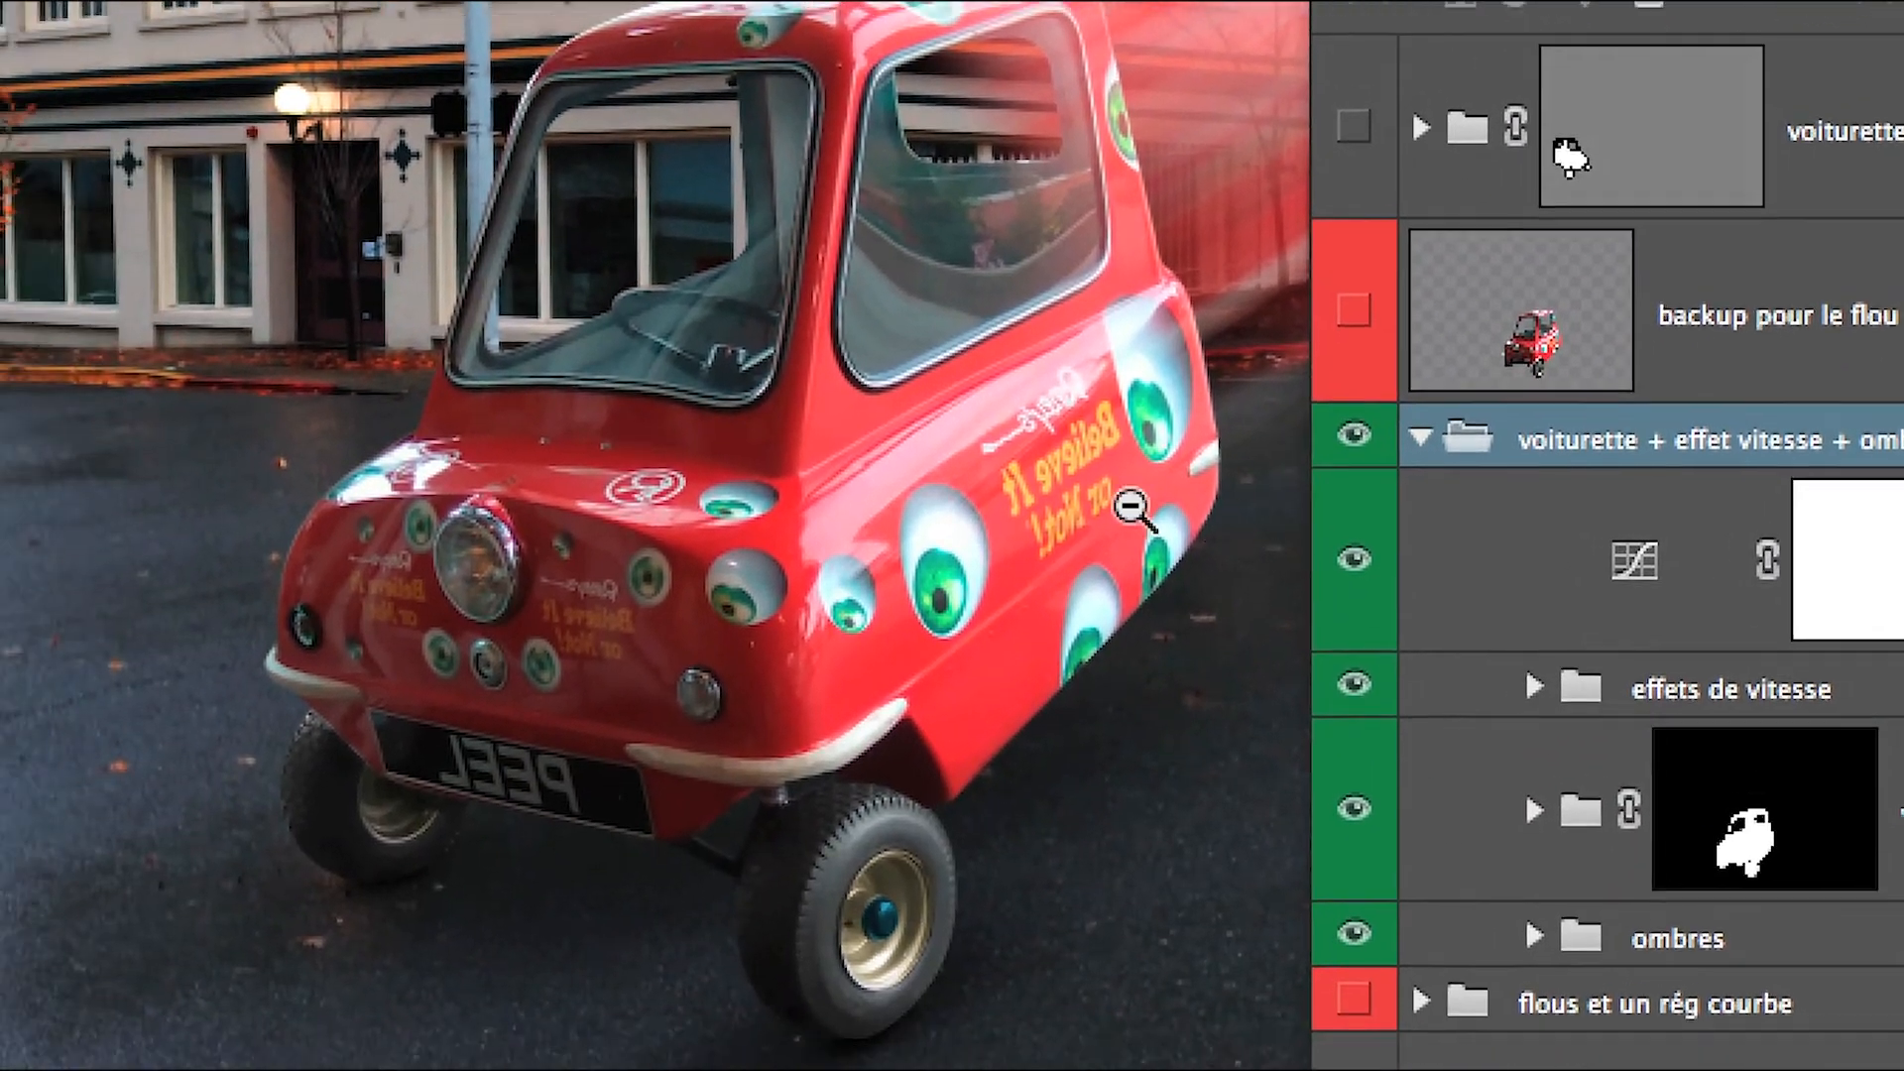
alt+click(1130, 507)
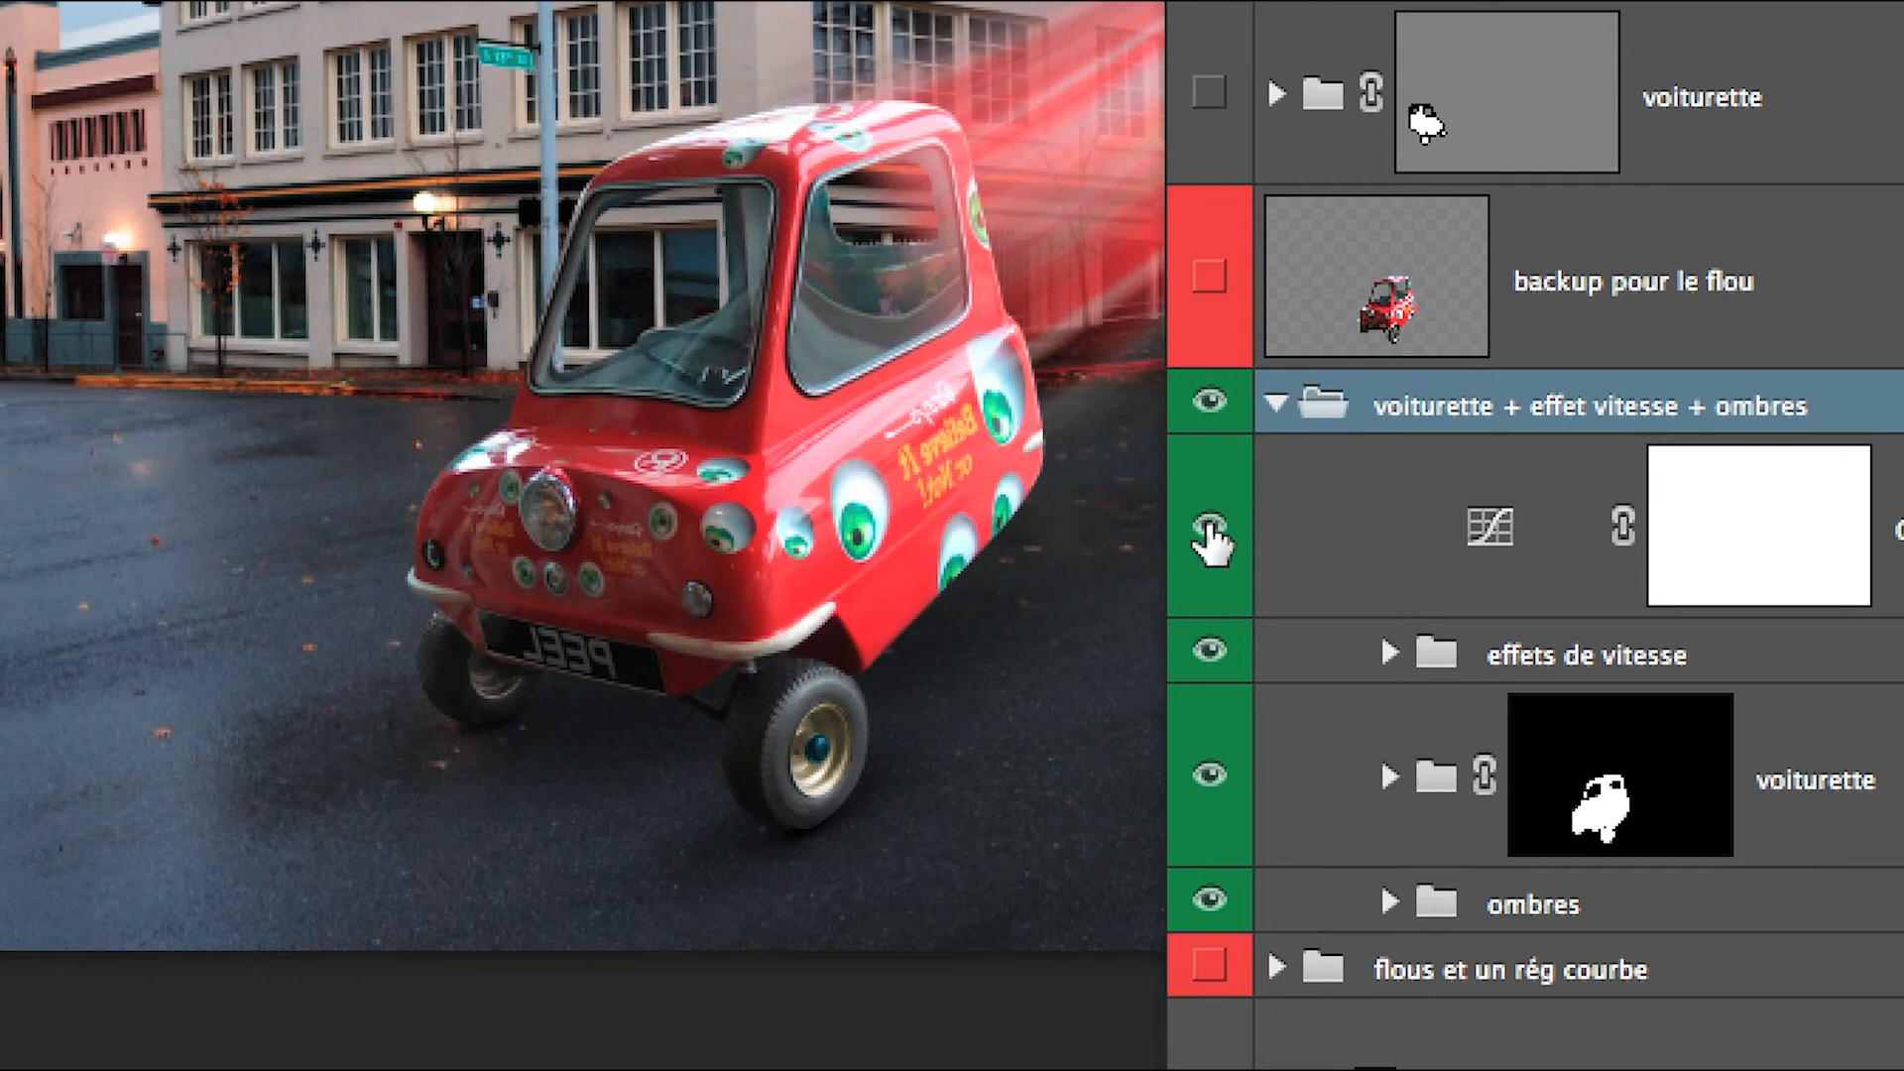
click(1354, 560)
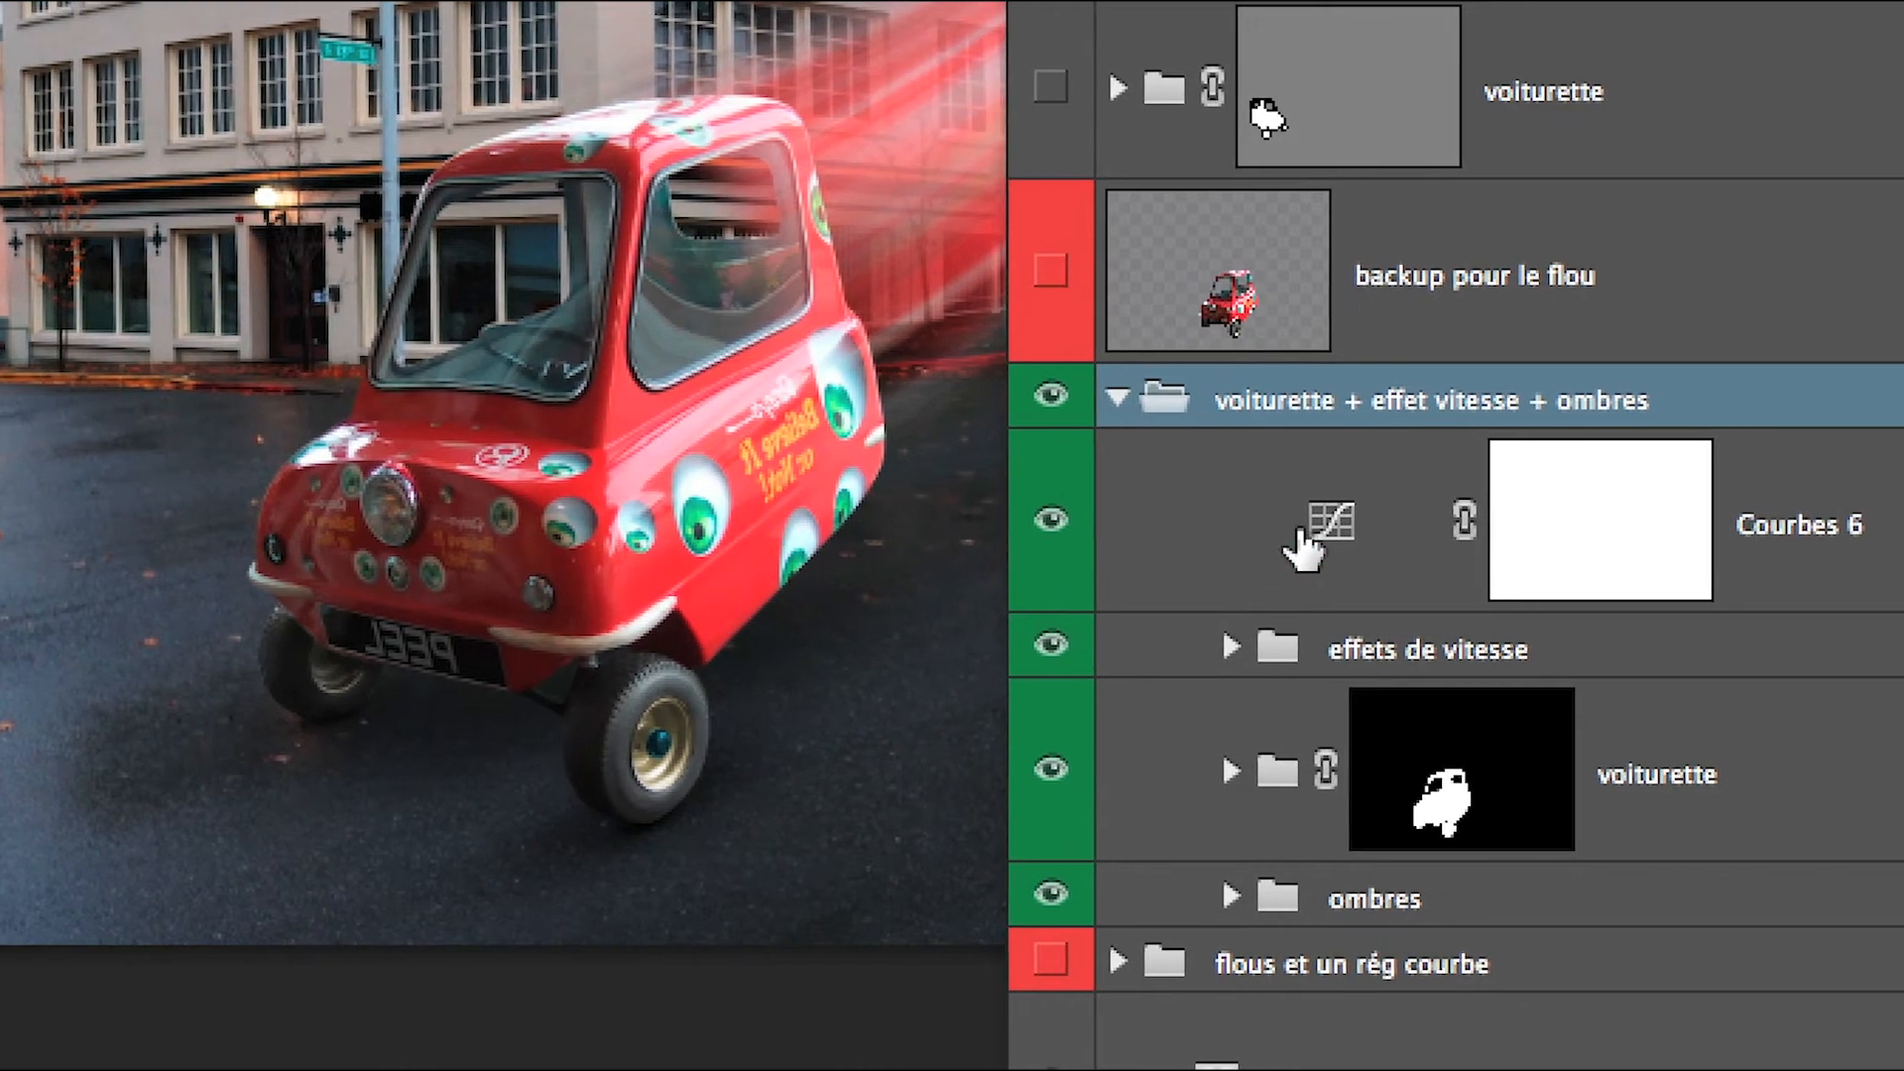
Switch the voiturette + effet vitesse + ombres group back to Transfert for comparison, and restore its blend mode to Normal
click(1302, 546)
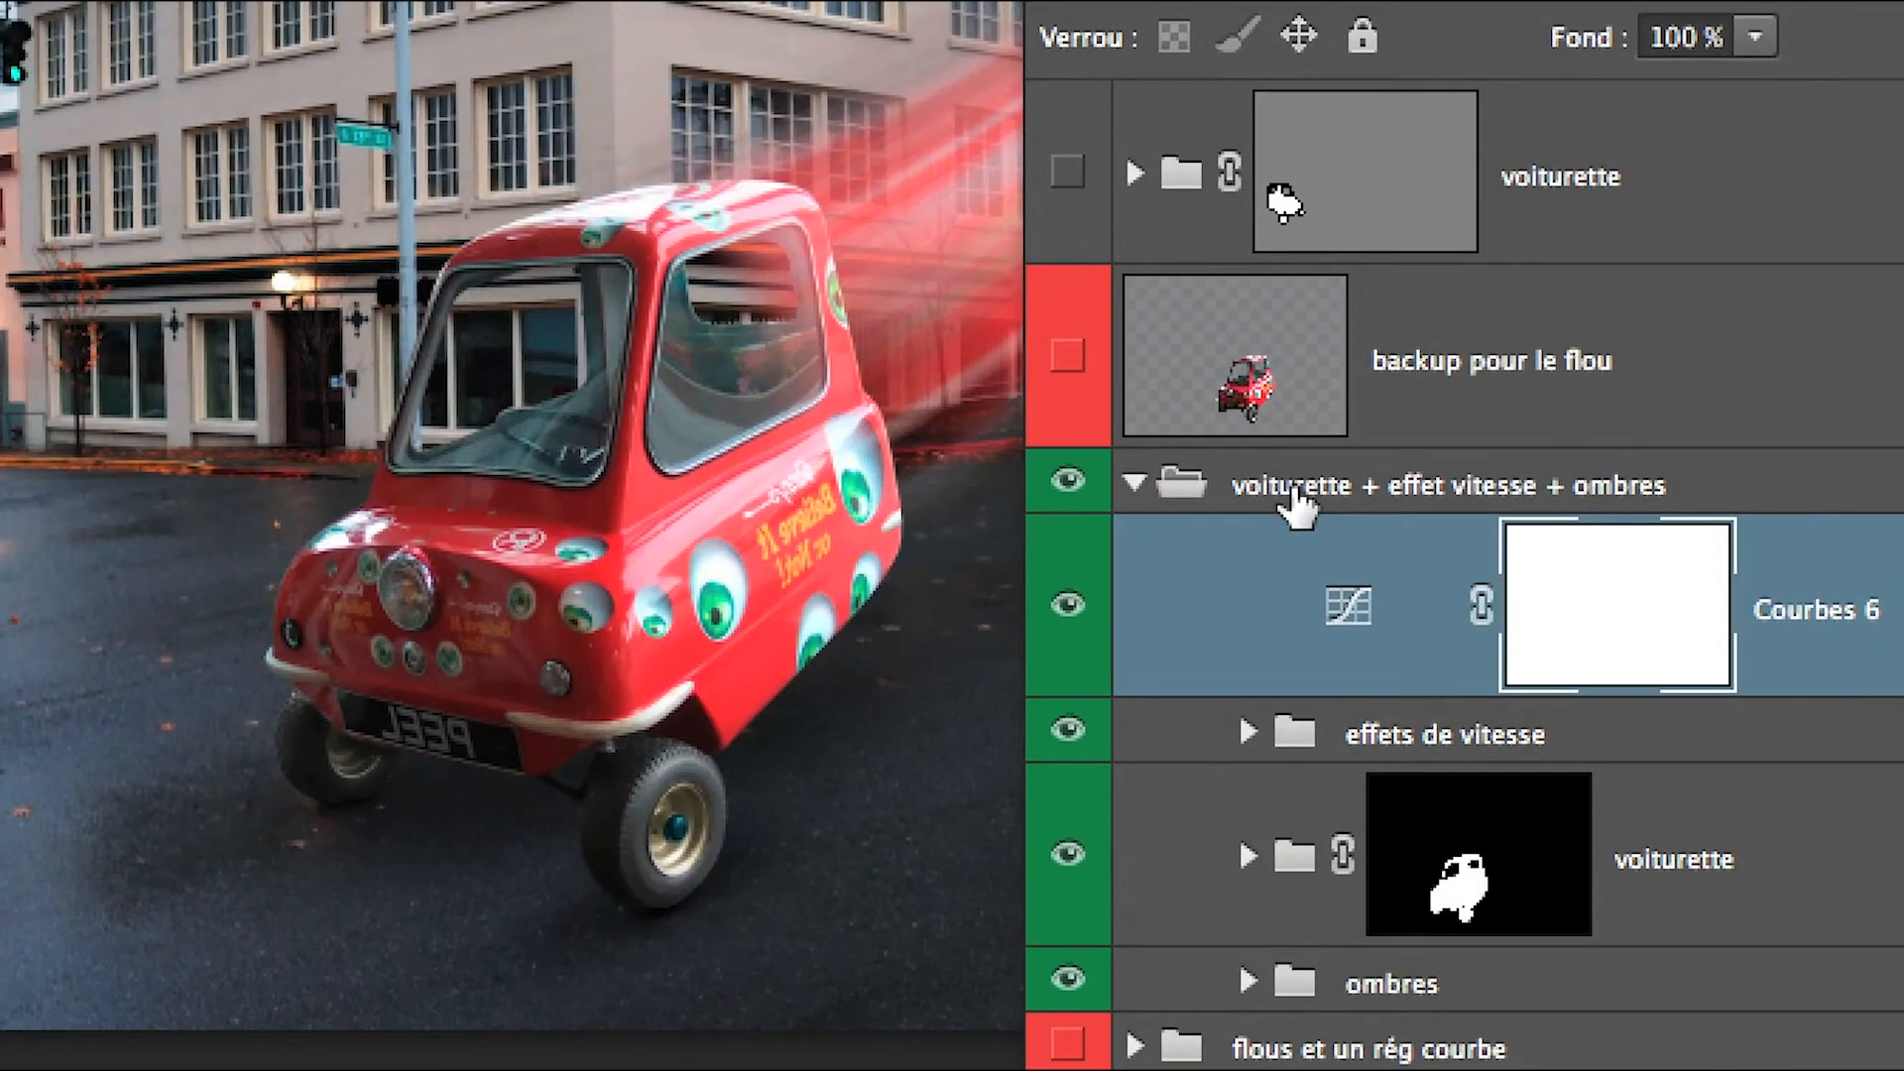
click(1294, 500)
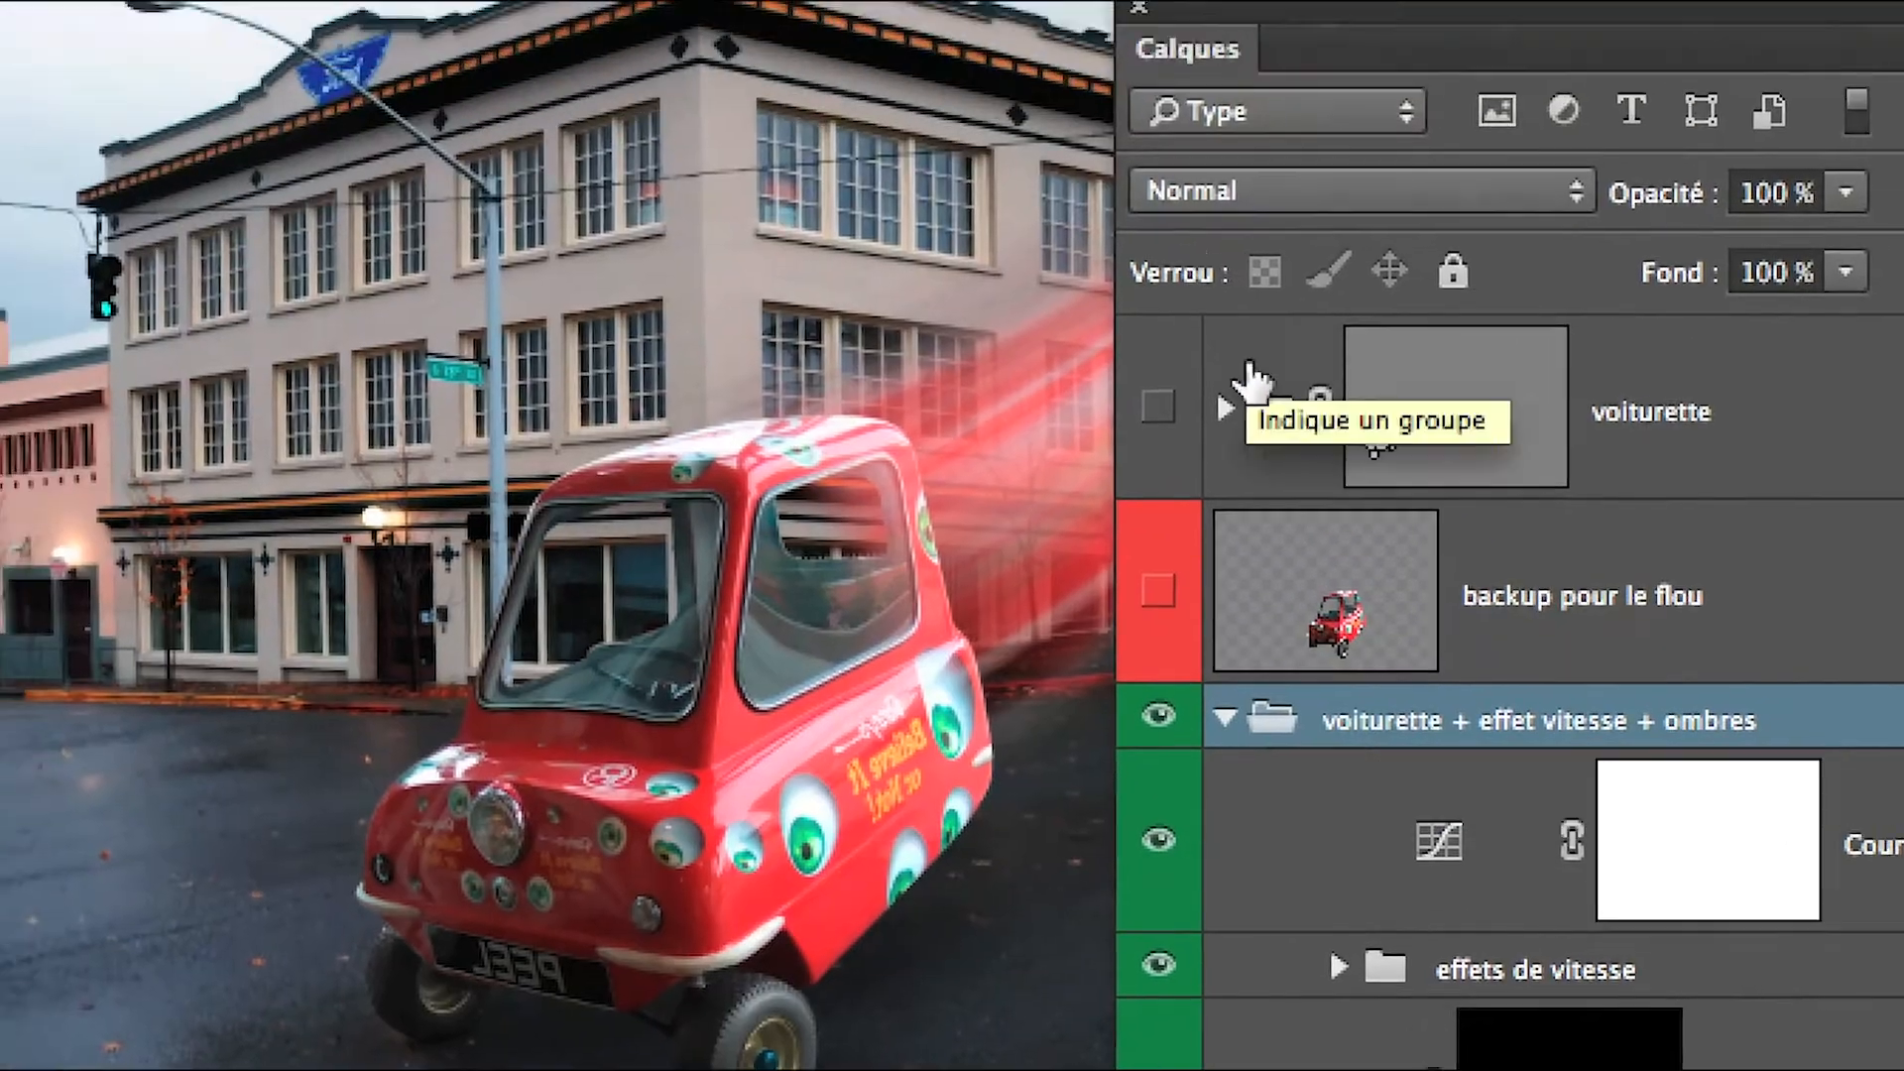
click(1200, 196)
click(1244, 117)
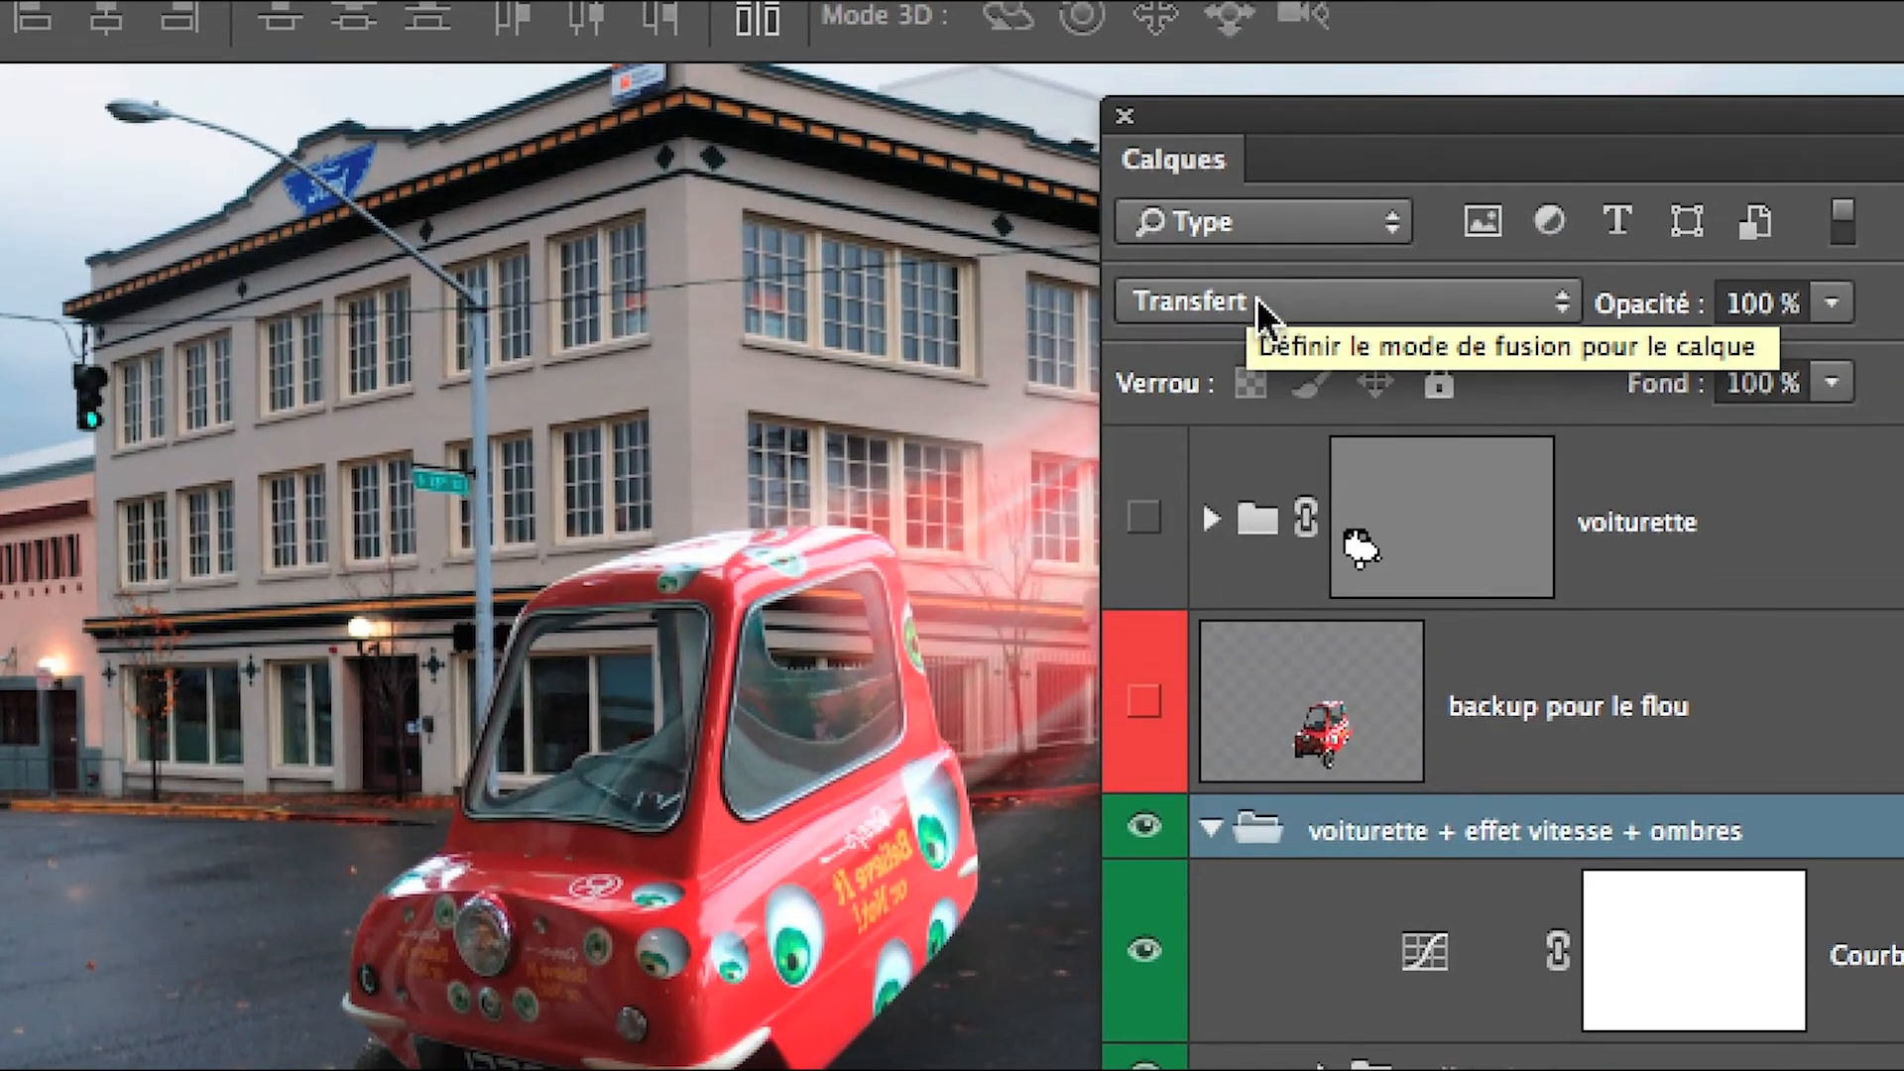
click(1270, 349)
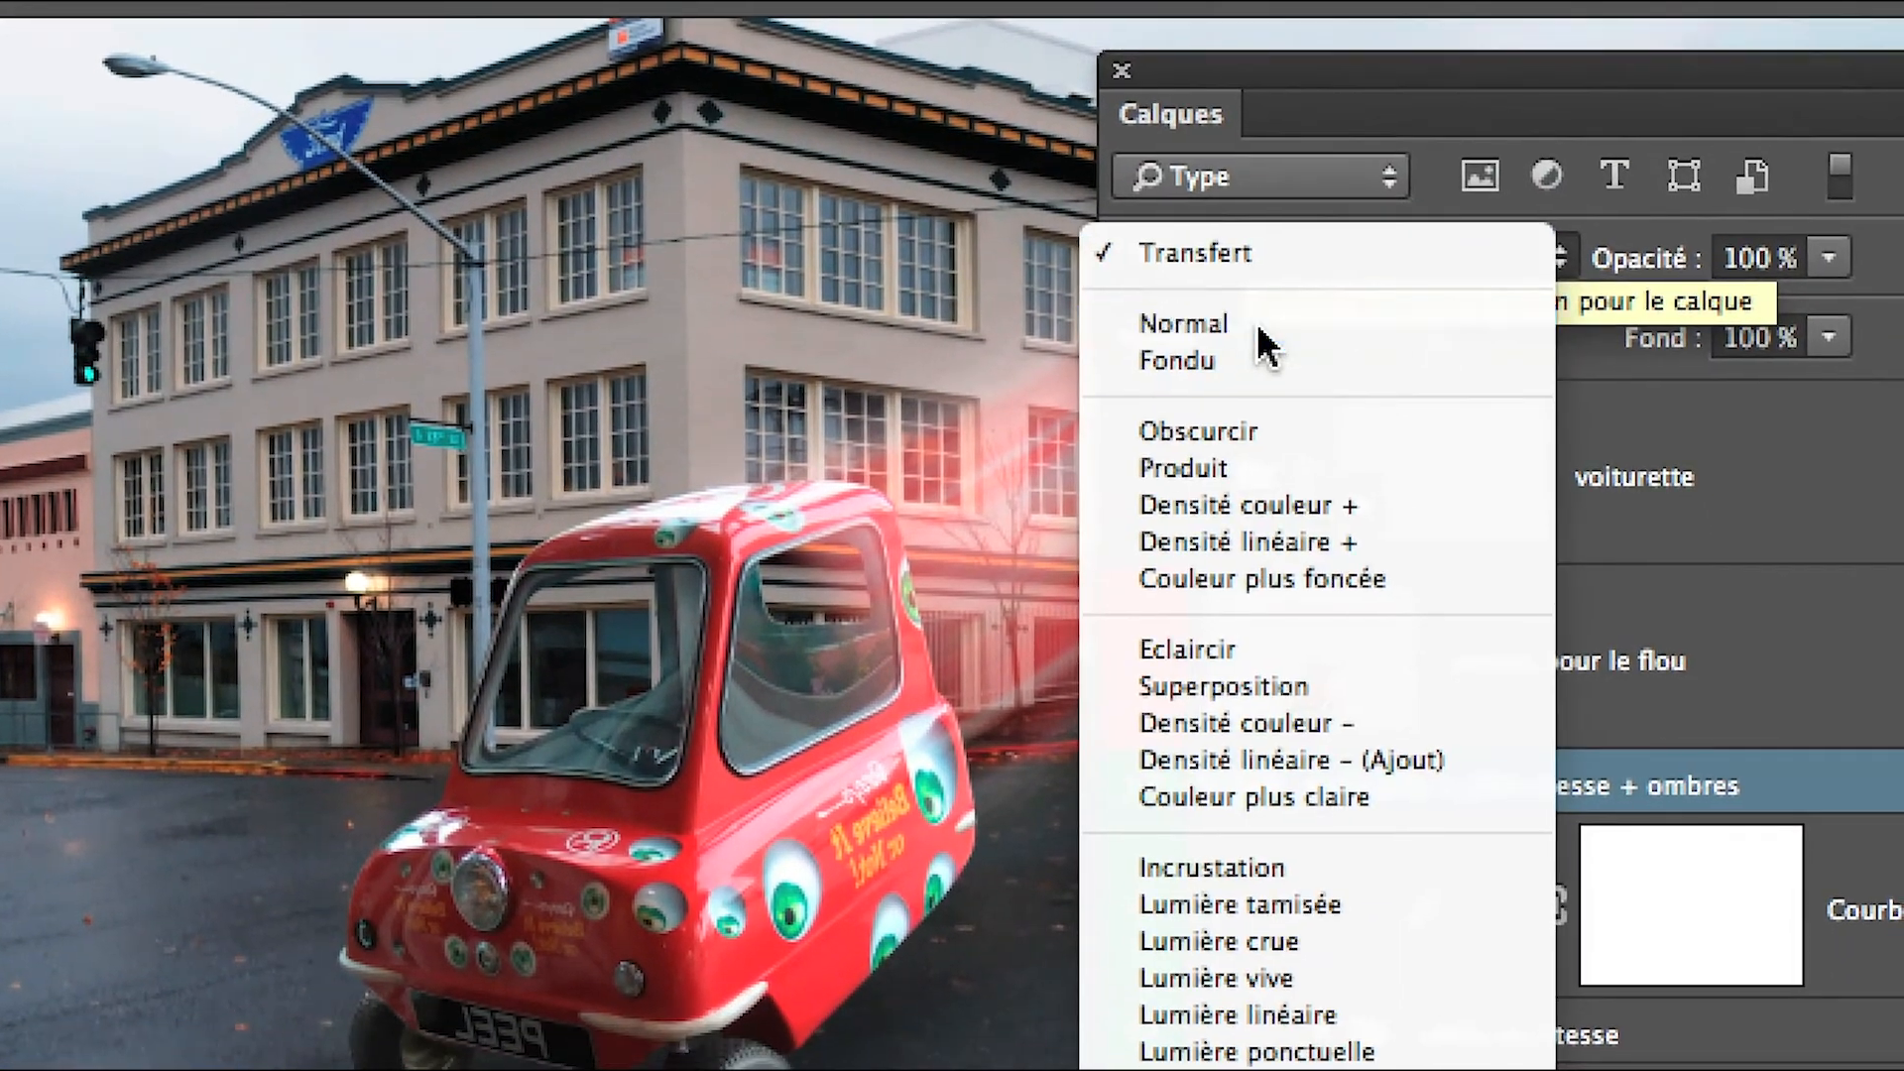
click(1257, 327)
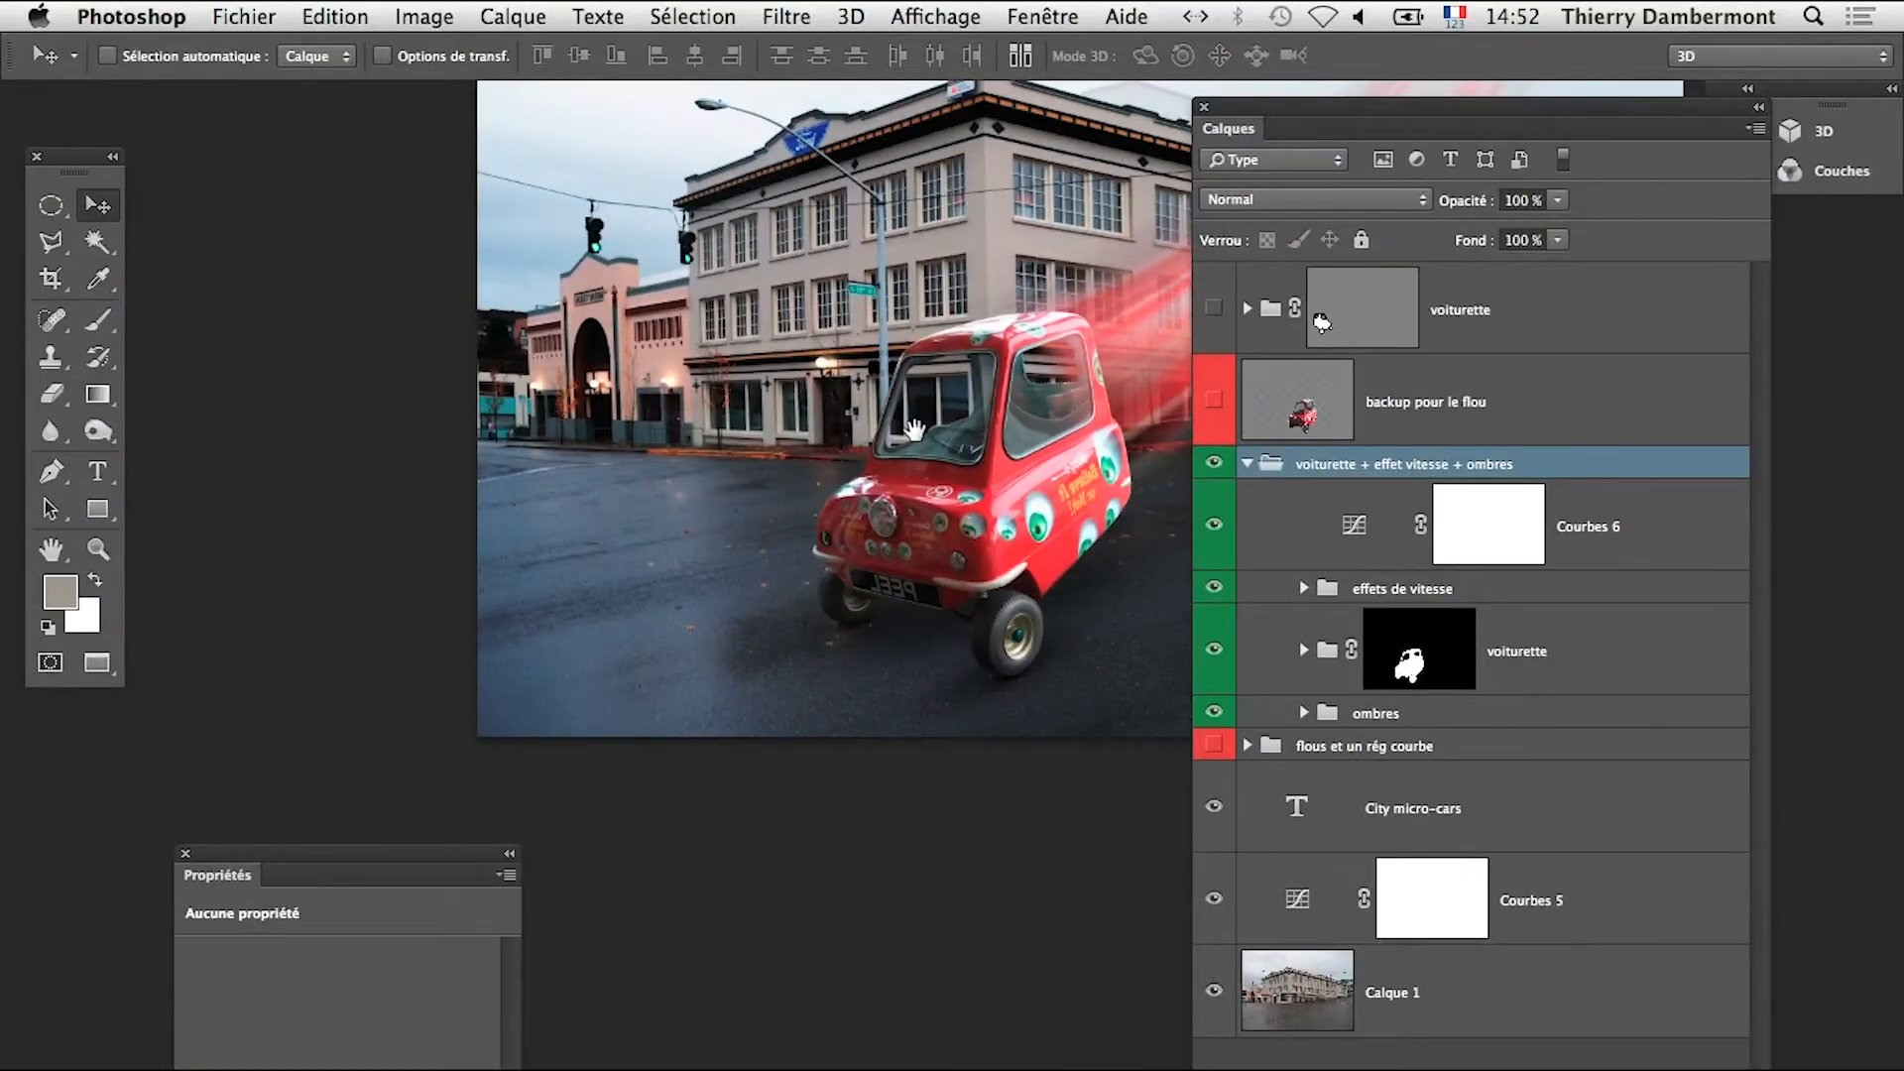
Raise the RVB curve of Courbes 6 to brighten the micro-car and its speed effects
drag(531, 758, 173, 825)
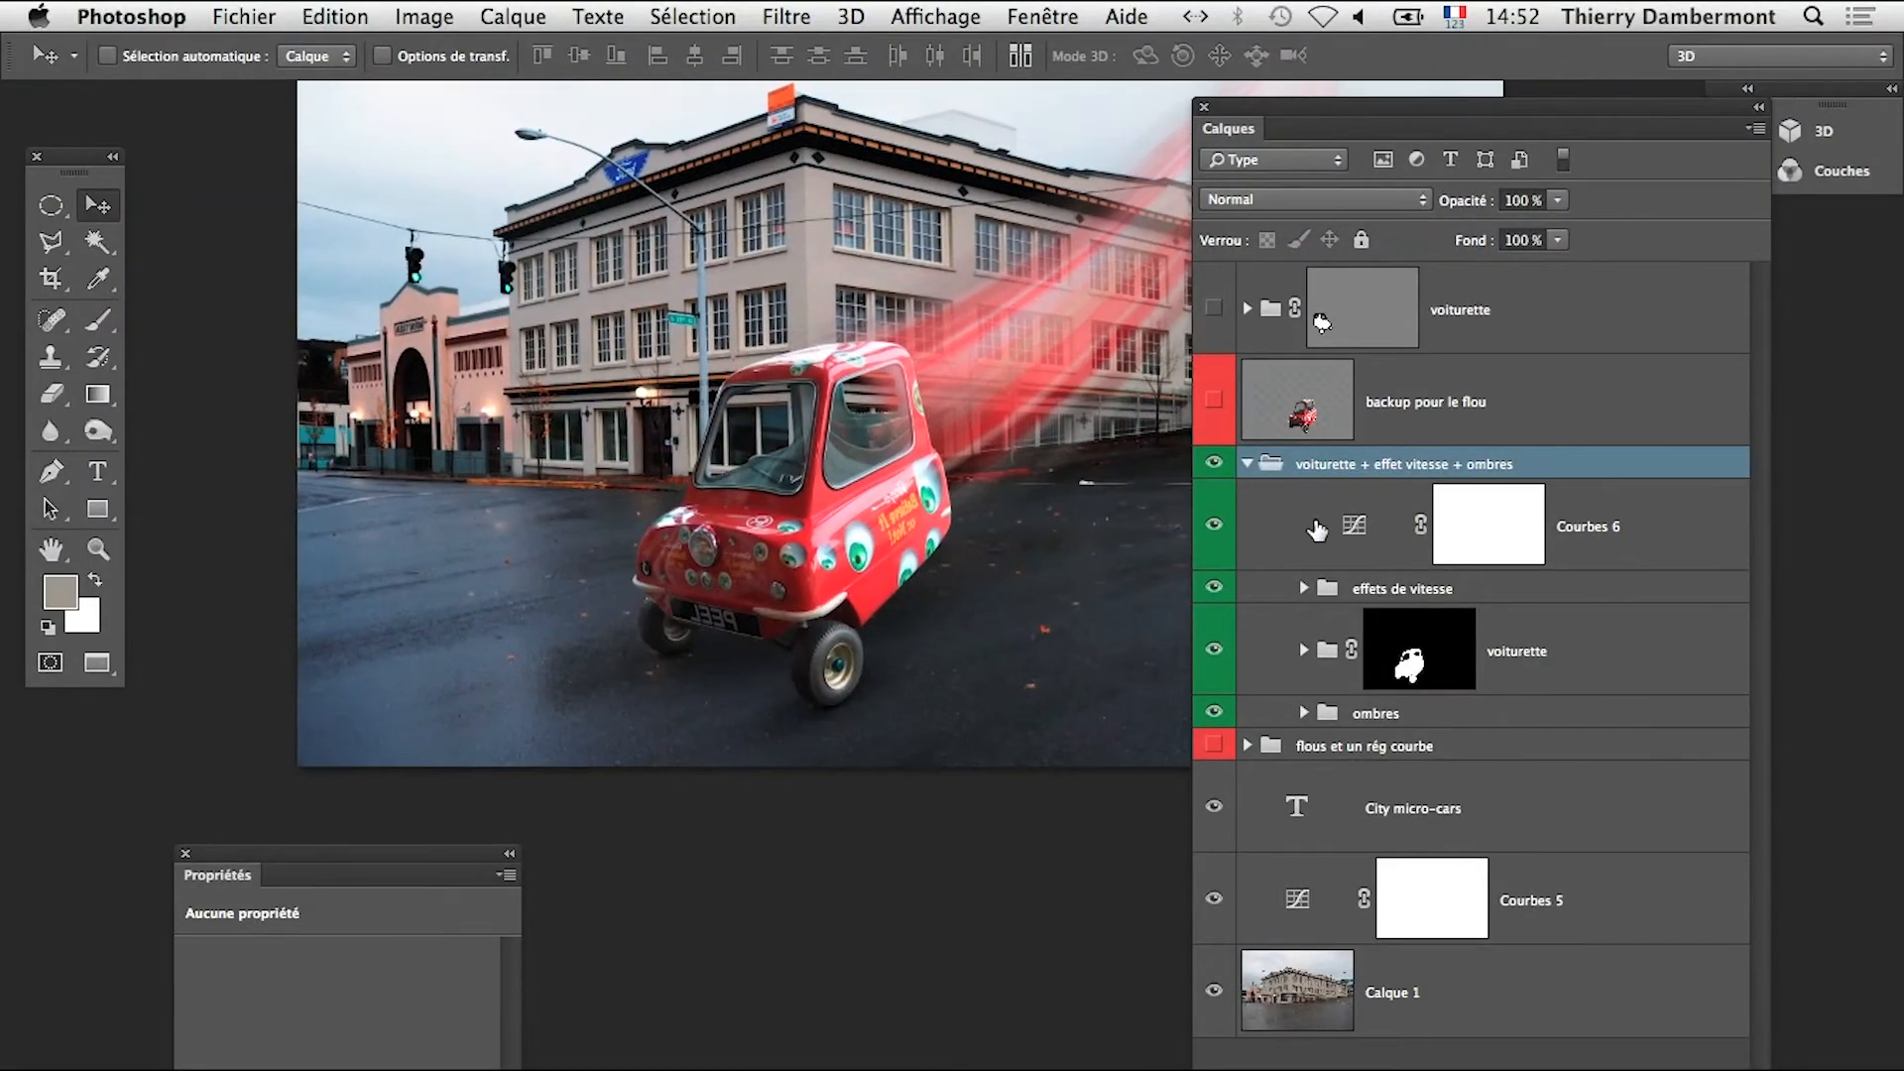
click(1357, 527)
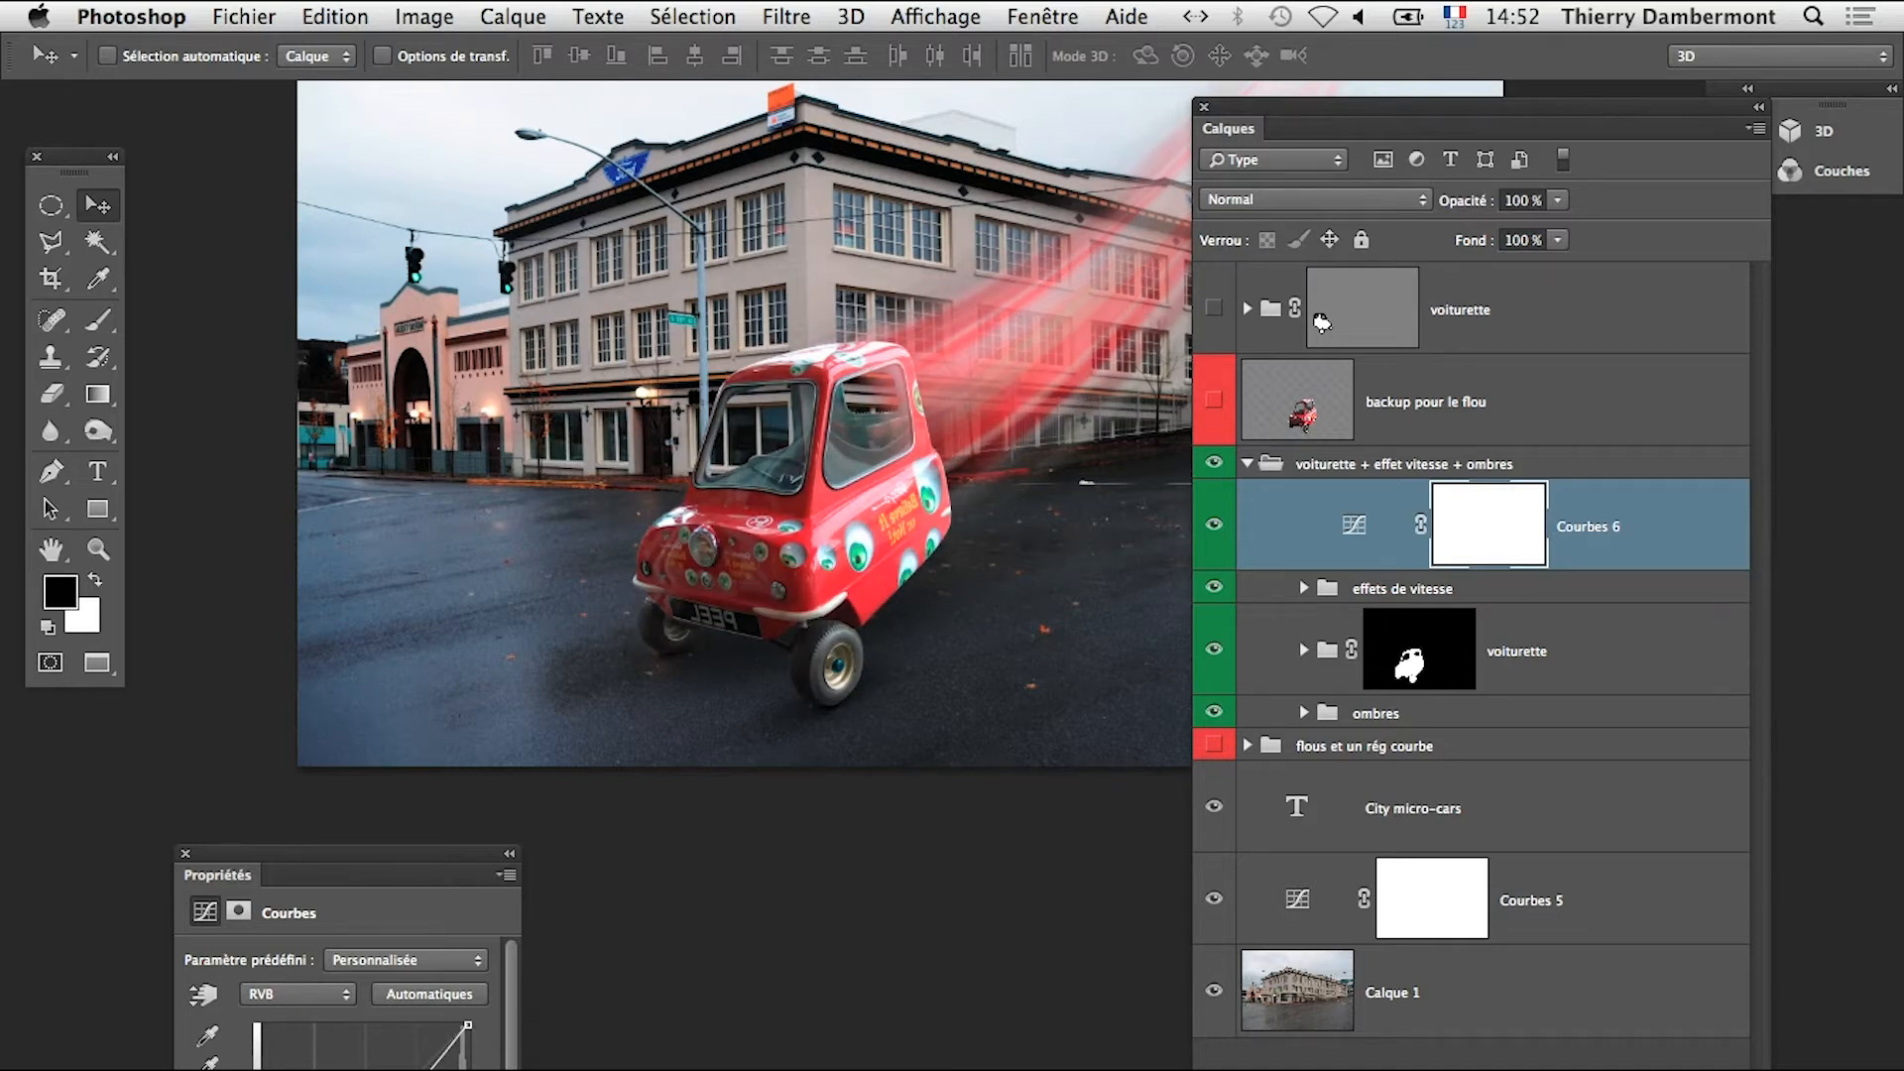
super+click(707, 669)
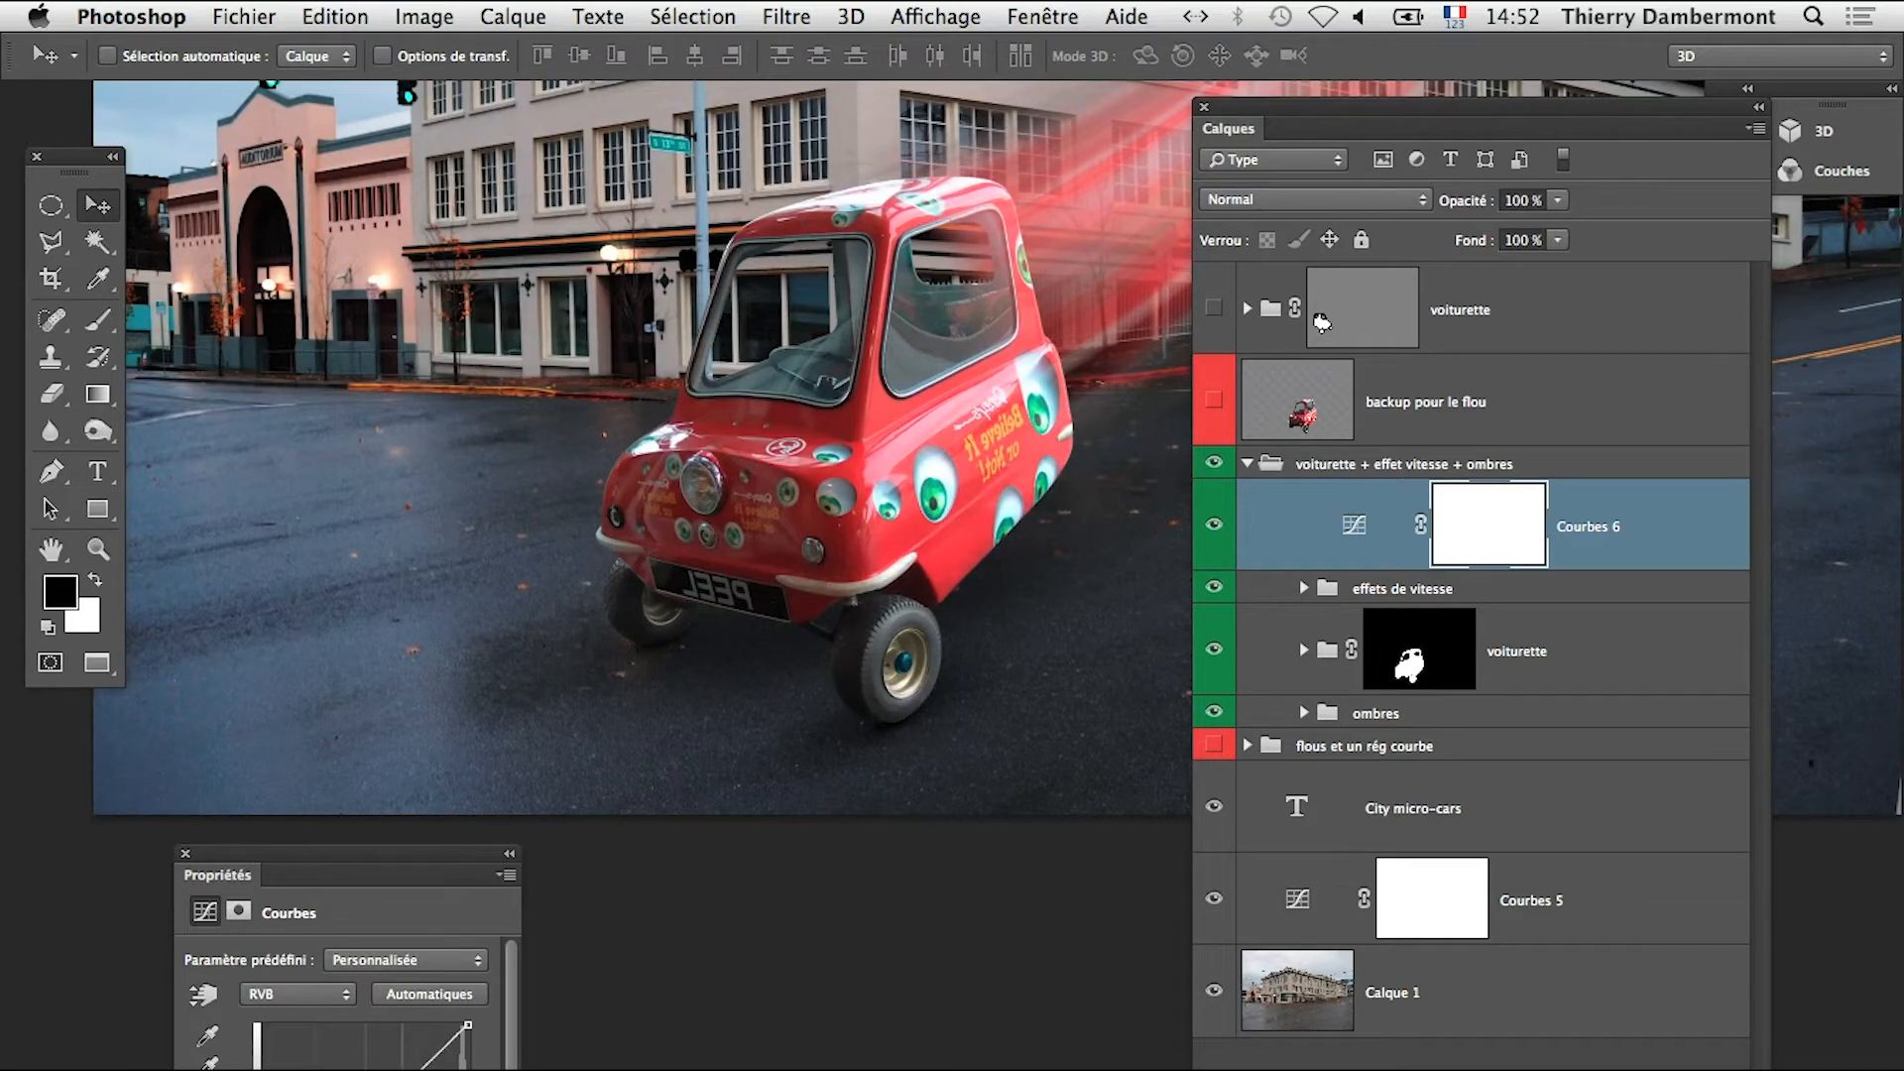
drag(385, 1067, 383, 1069)
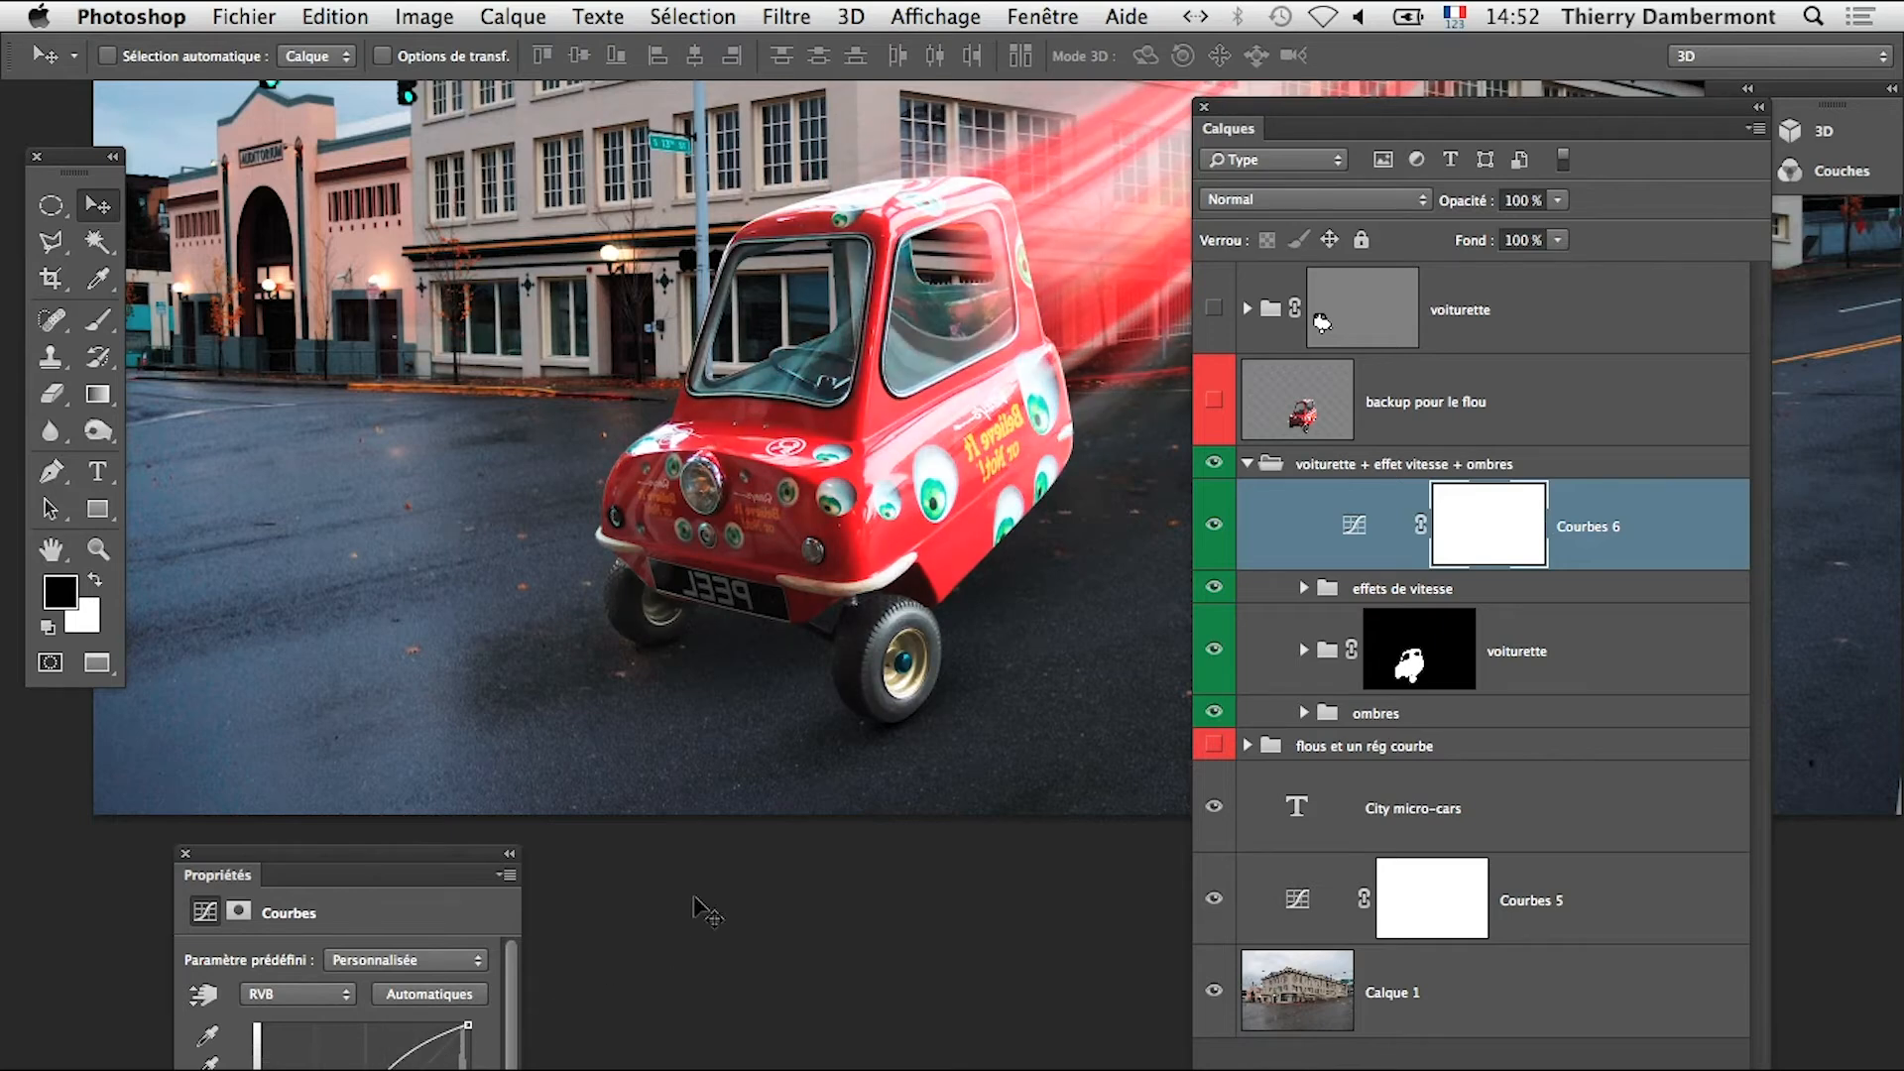
alt+click(860, 457)
alt+click(845, 561)
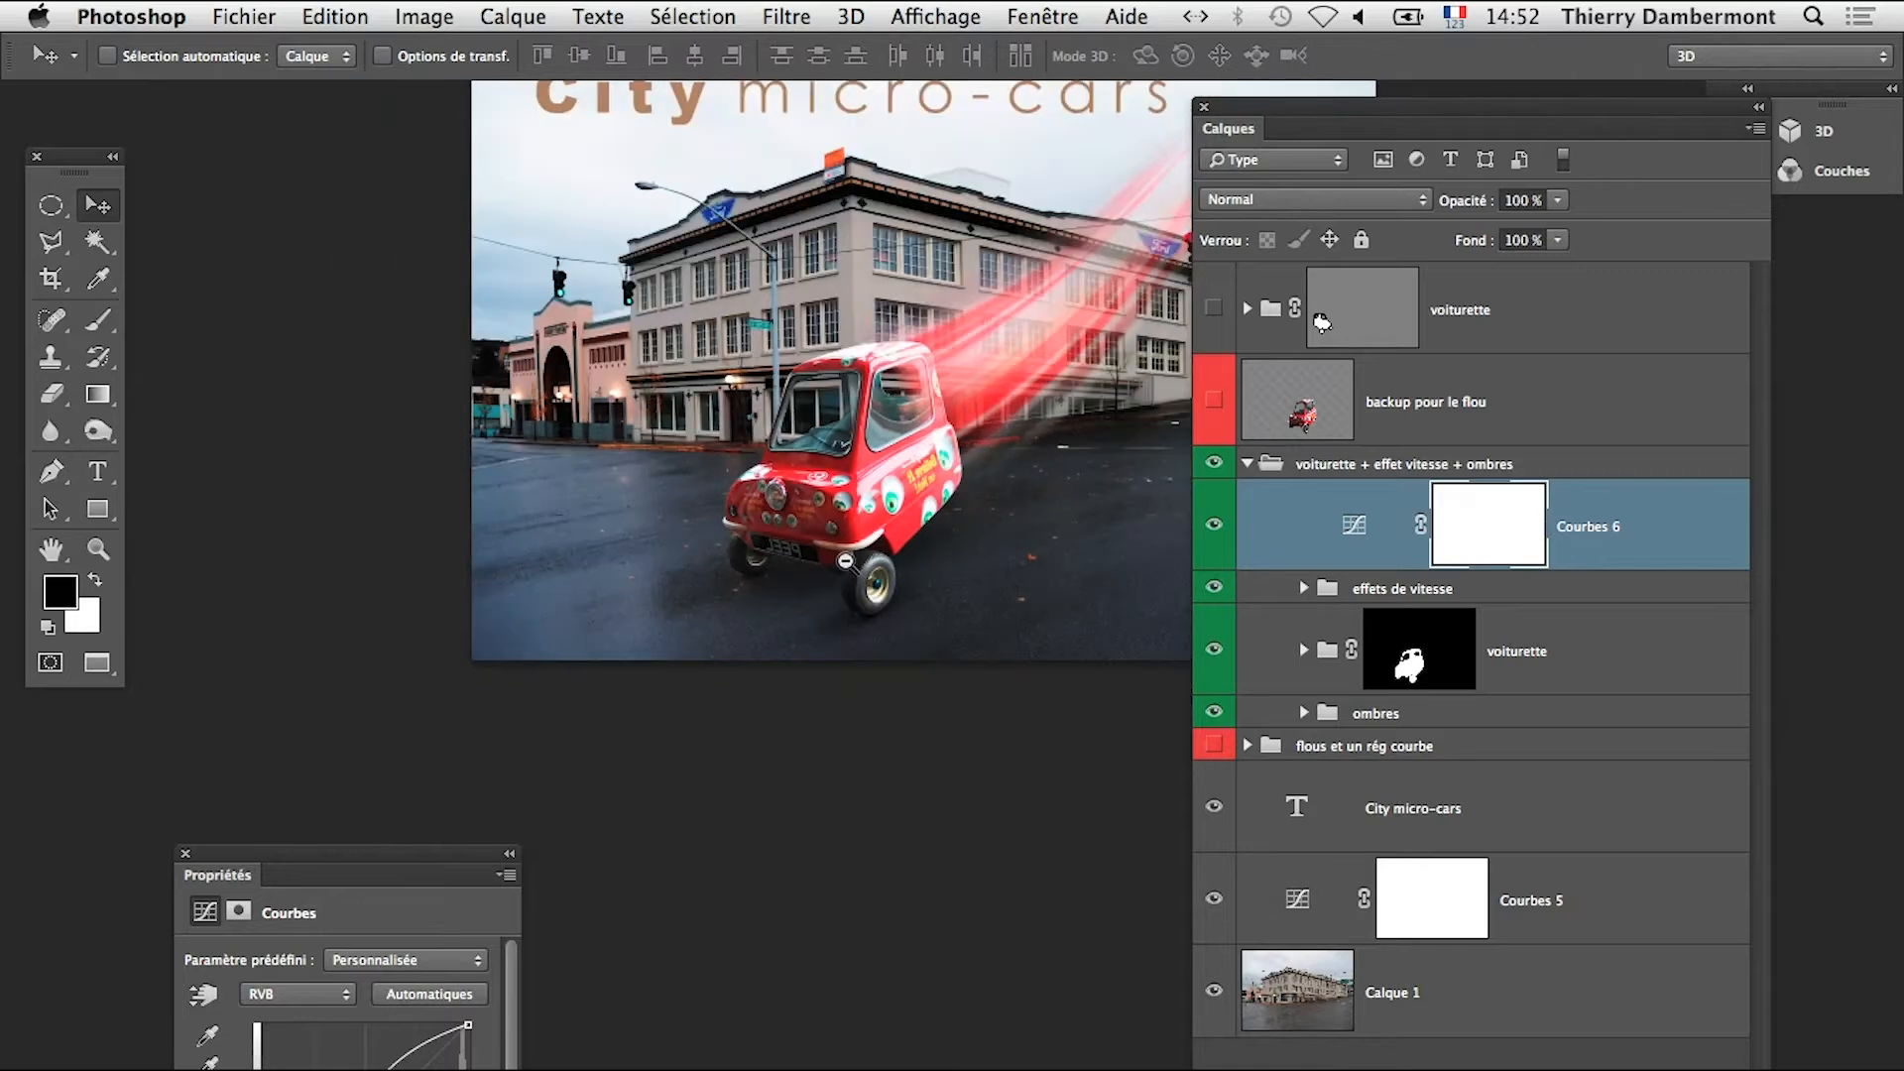
drag(1058, 781, 723, 807)
Reshape the RVB curve of Courbes 5 to moderately brighten the background and strengthen its contrast
click(1301, 900)
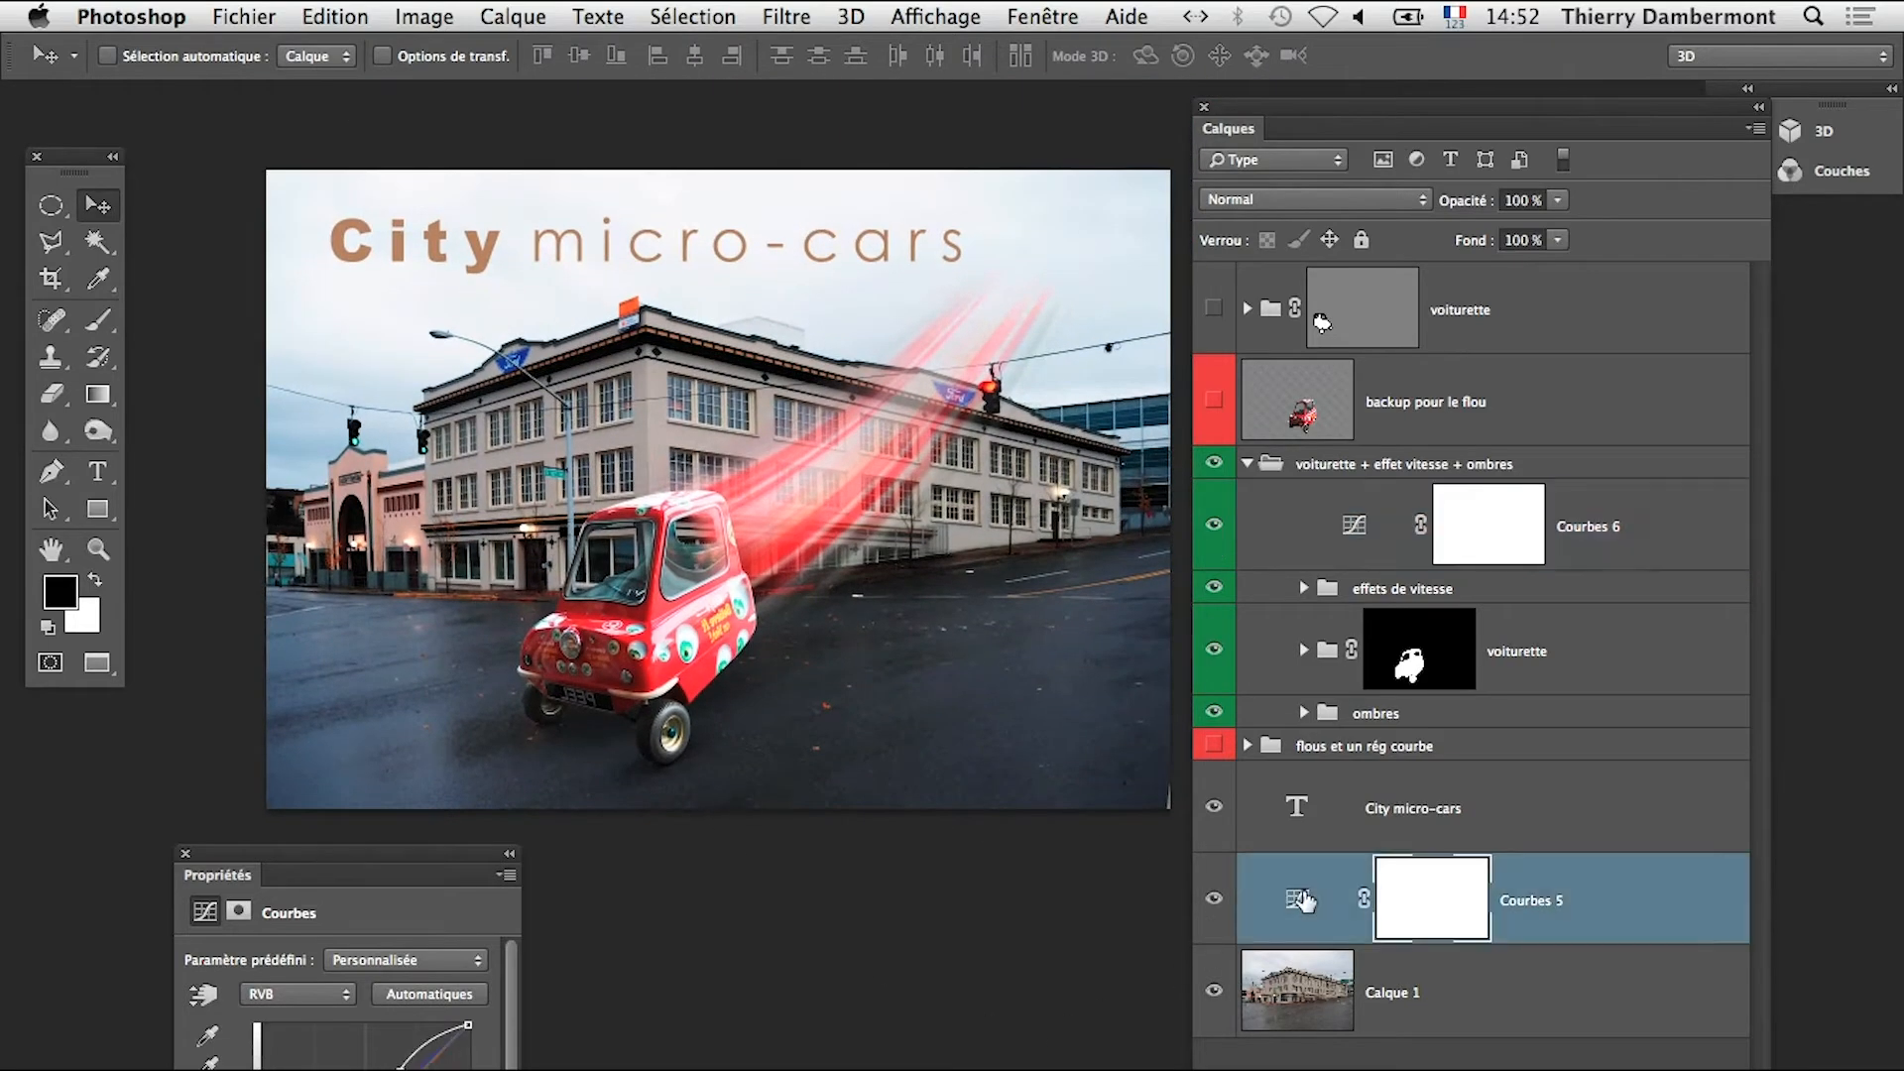
mouse_move(318, 1070)
mouse_down()
mouse_move(387, 1061)
mouse_move(318, 1069)
mouse_up()
drag(328, 1067, 329, 1069)
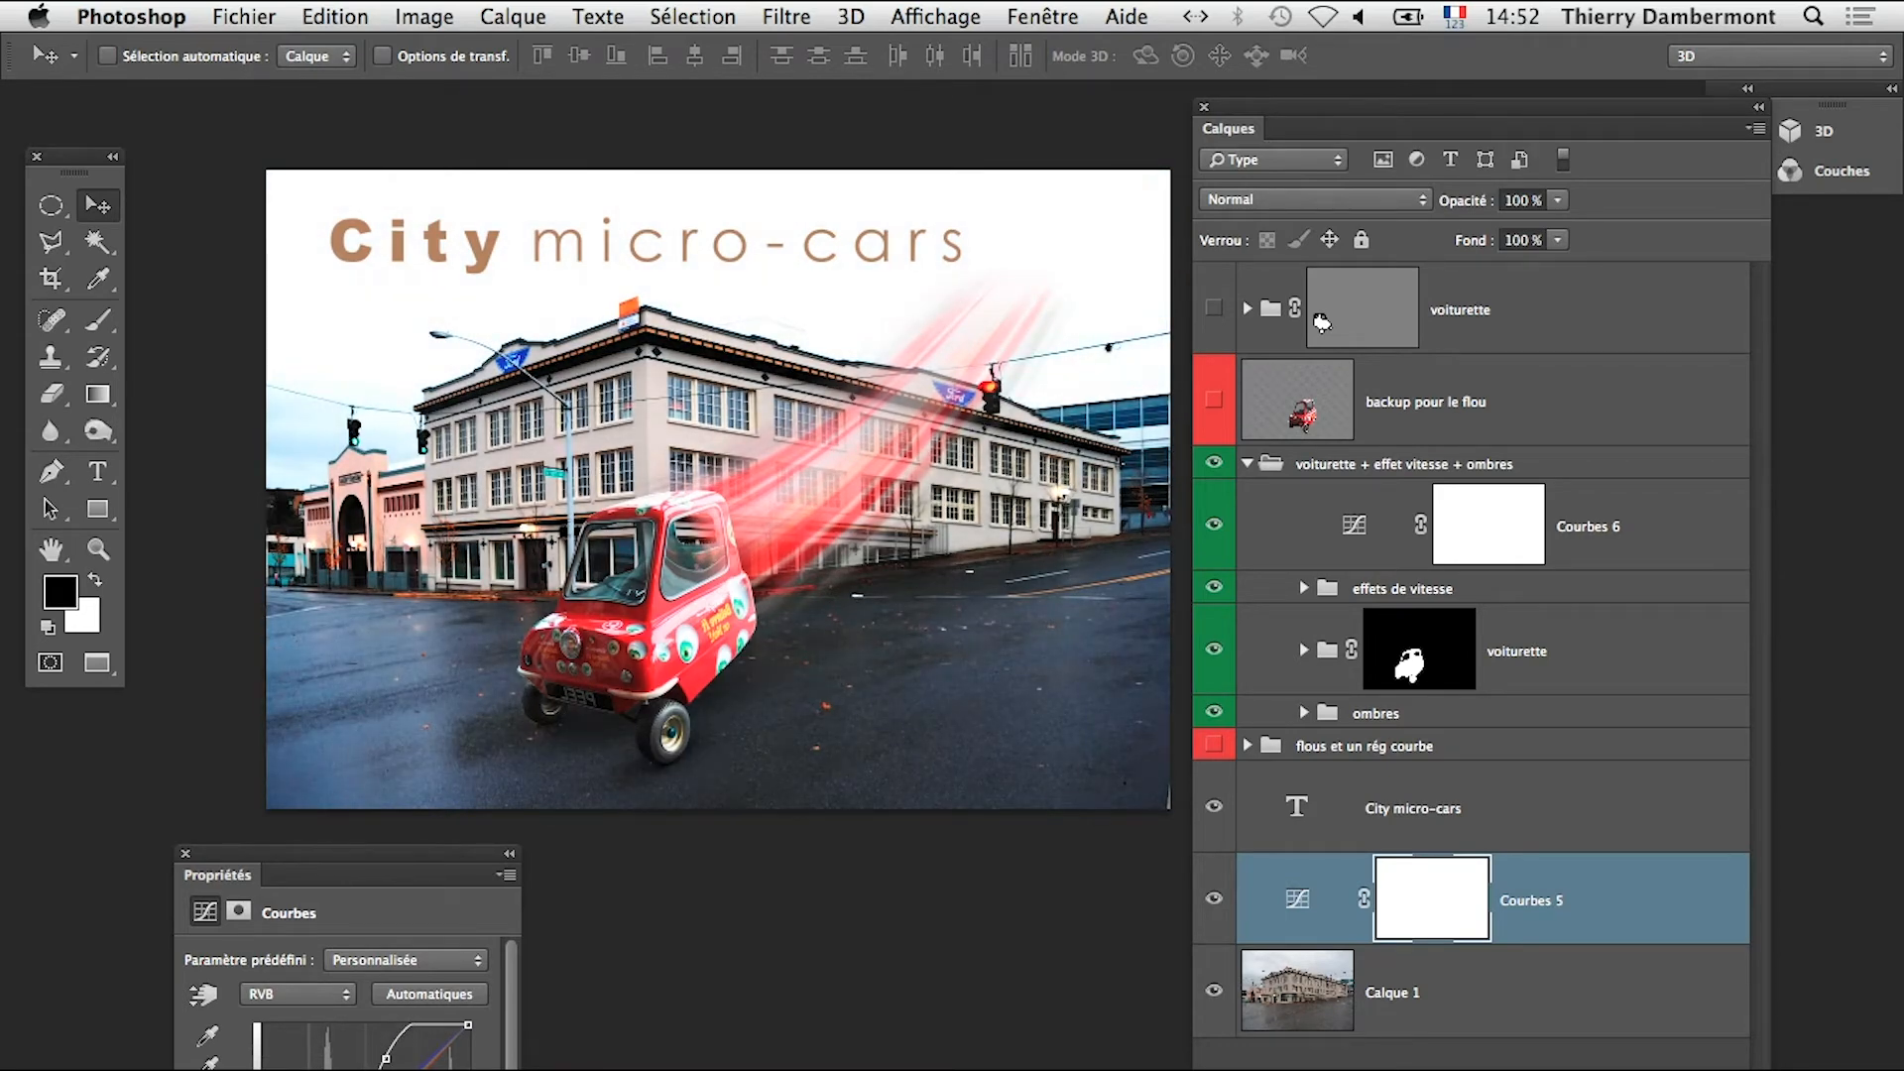
drag(383, 1061, 421, 1050)
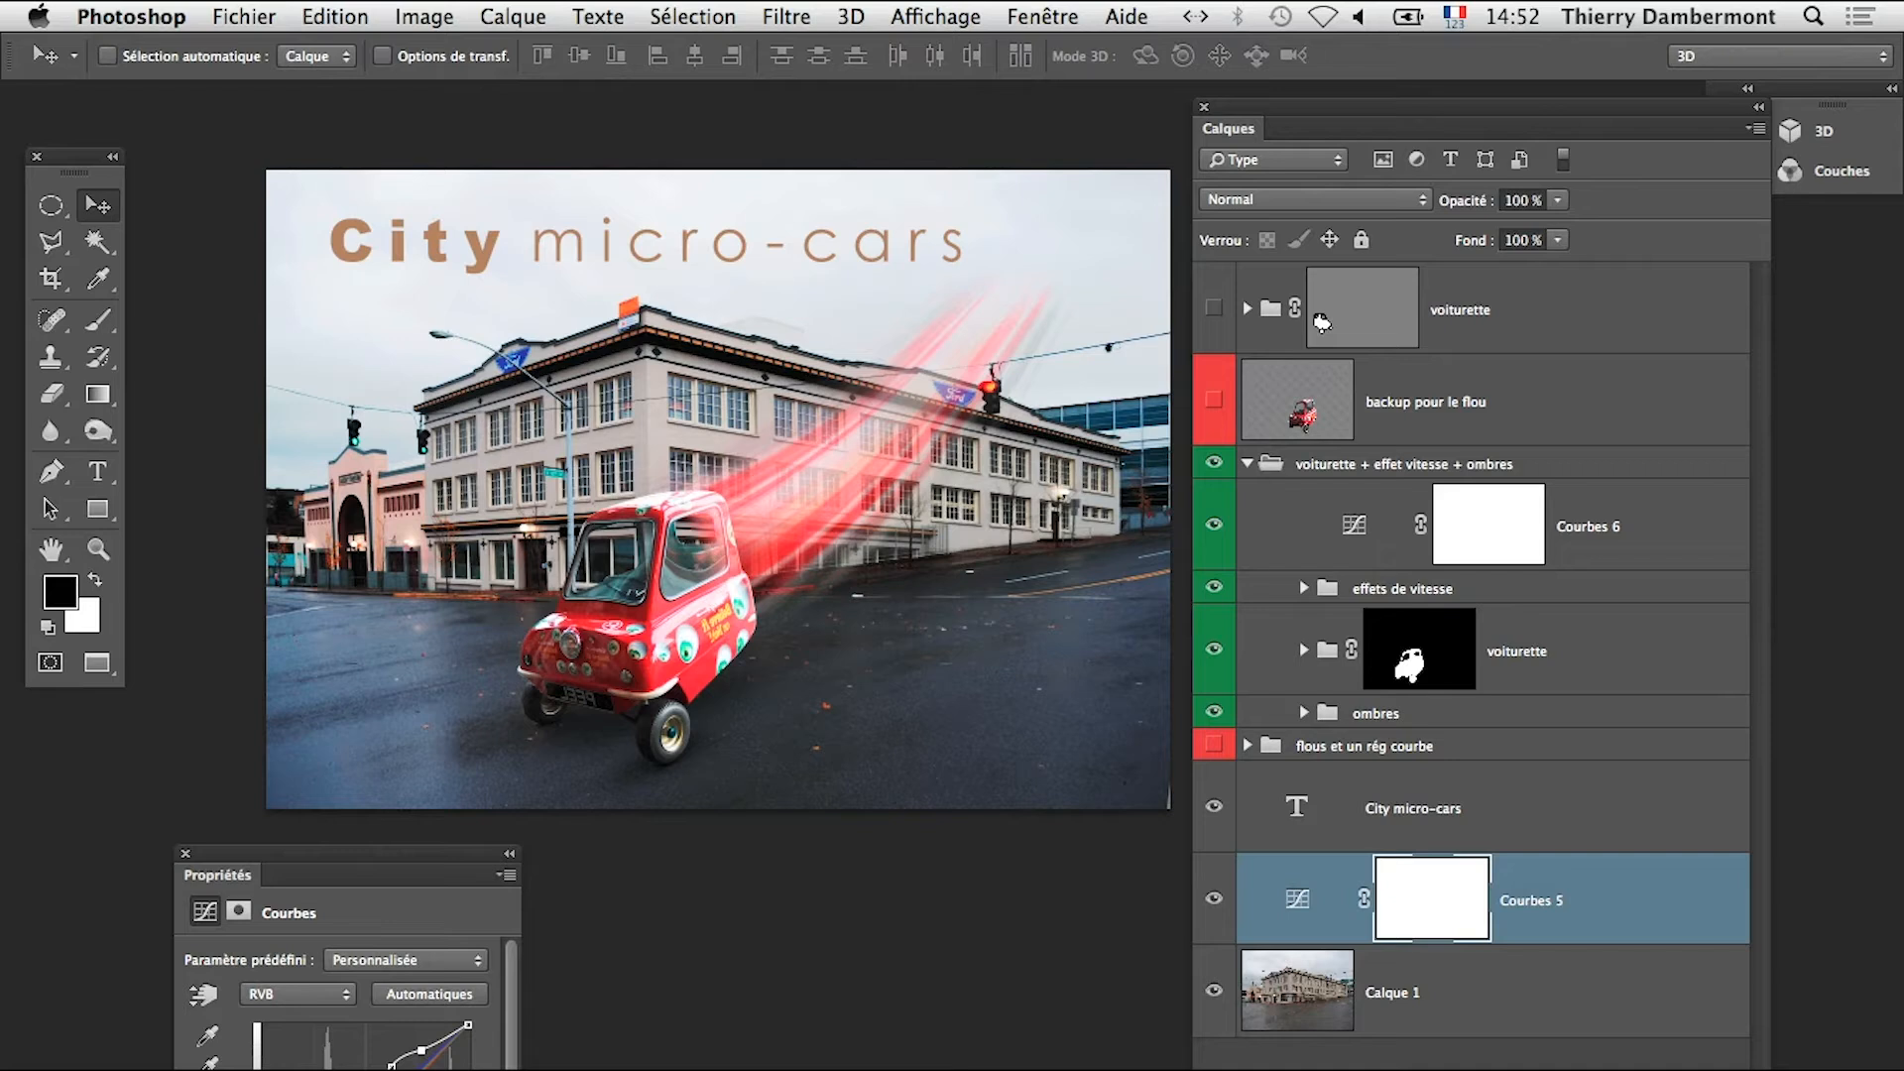
Reshape the RVB curve of Courbes 6 to tone down the brightness of the micro-car and its speed effects
click(1347, 549)
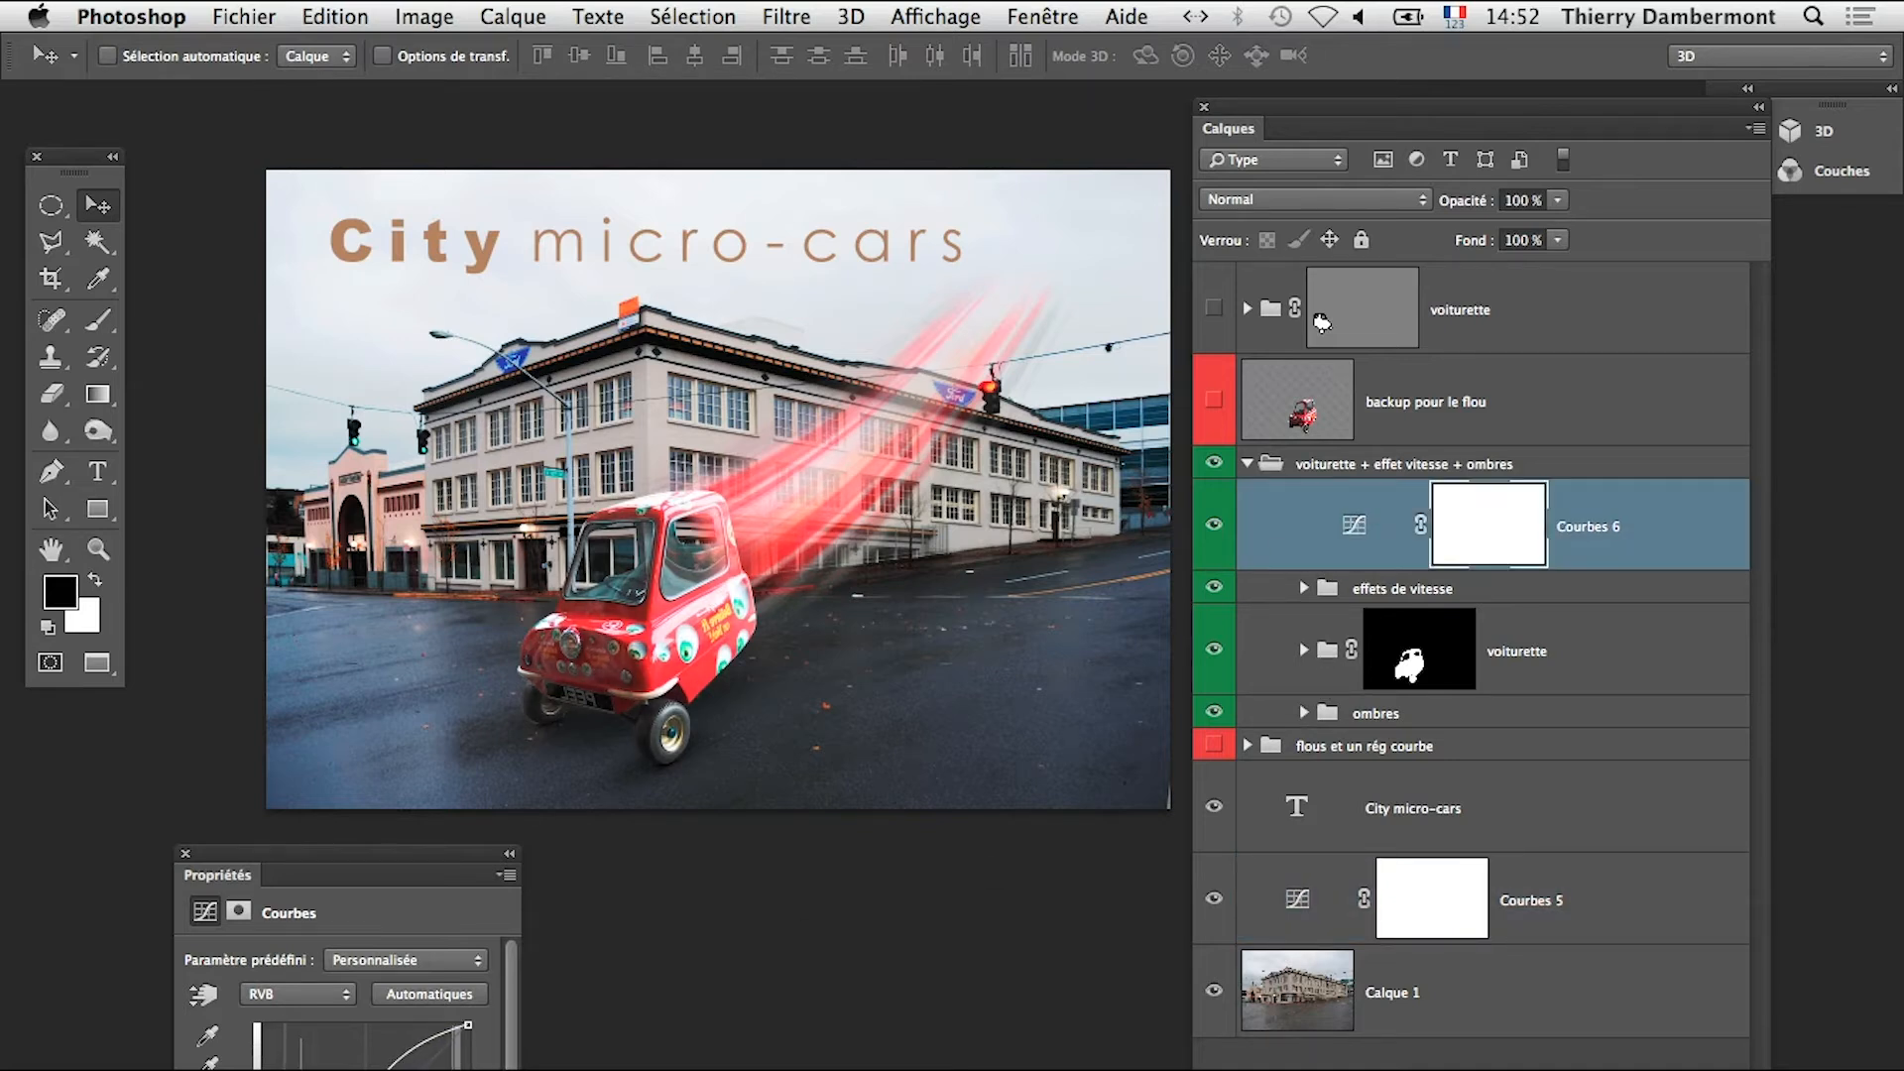
scroll(674, 724, up, 2)
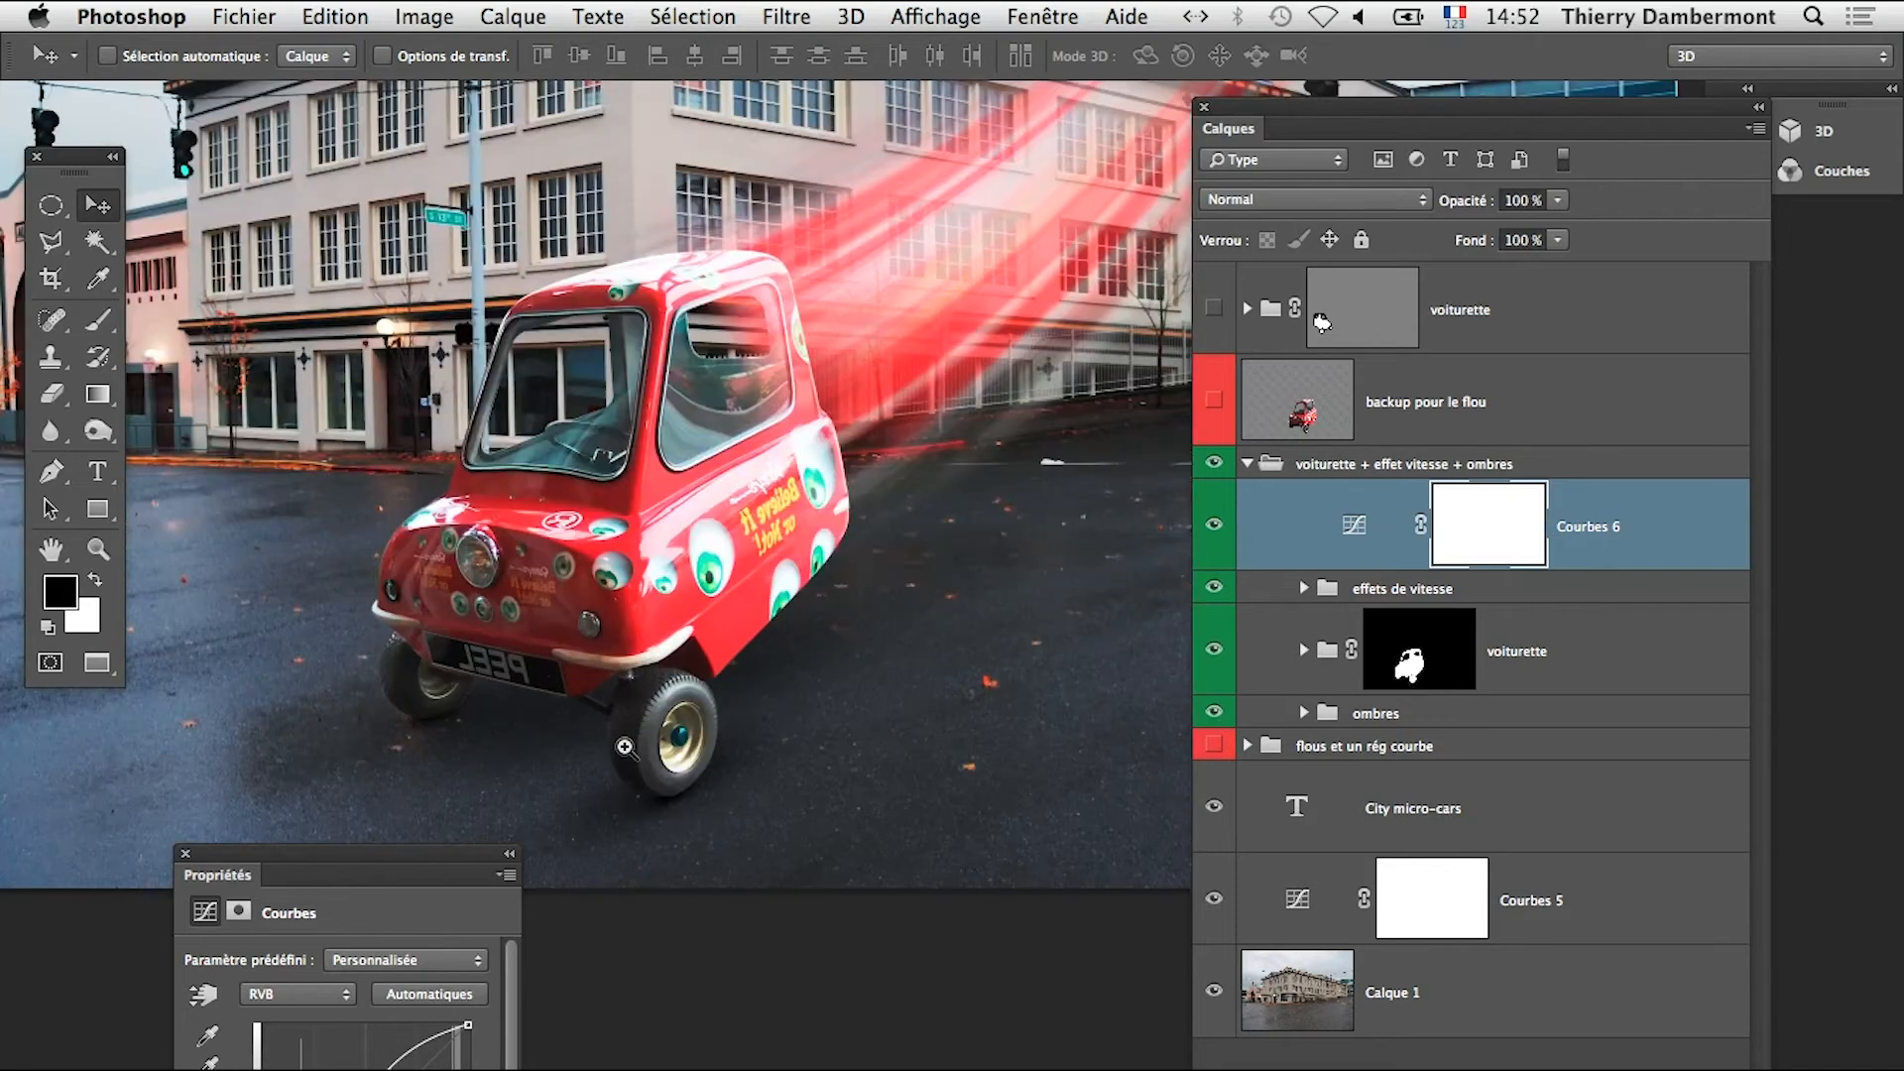
drag(423, 1047, 355, 1069)
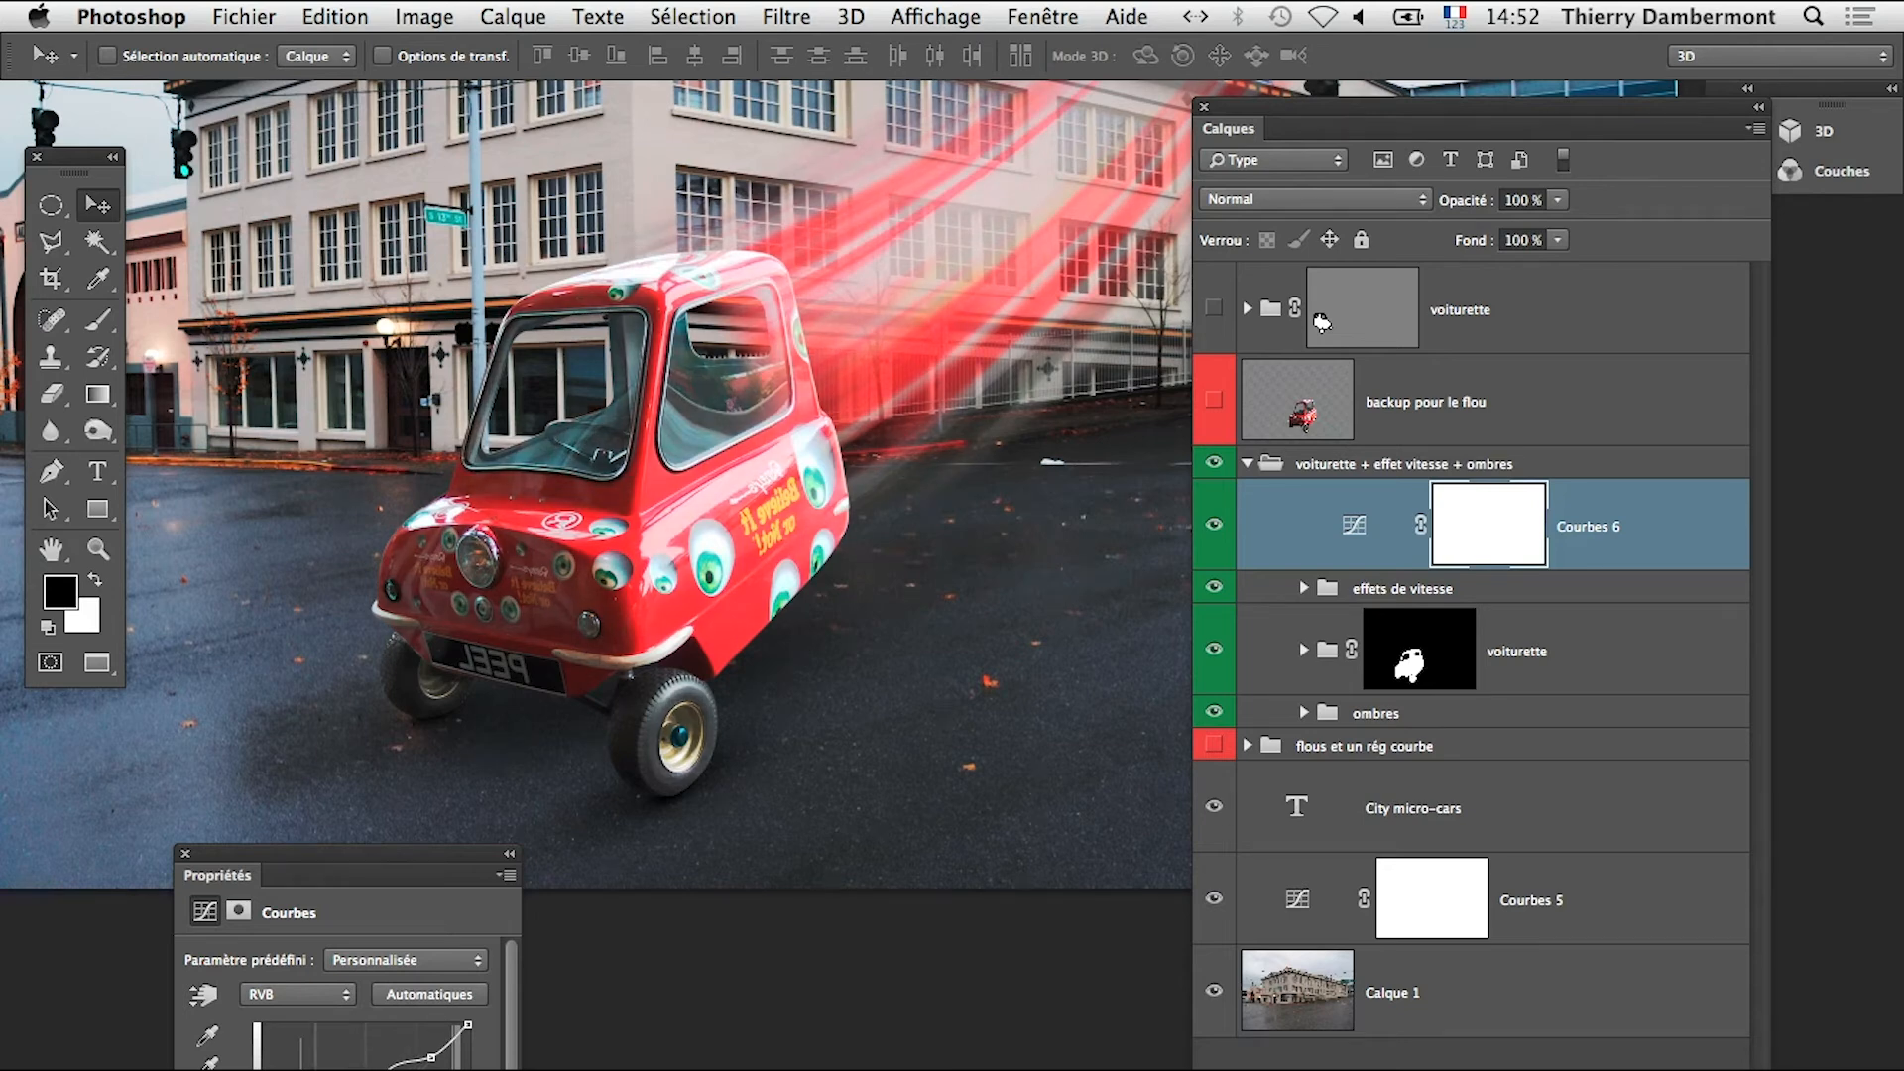
alt+click(730, 742)
alt+click(731, 742)
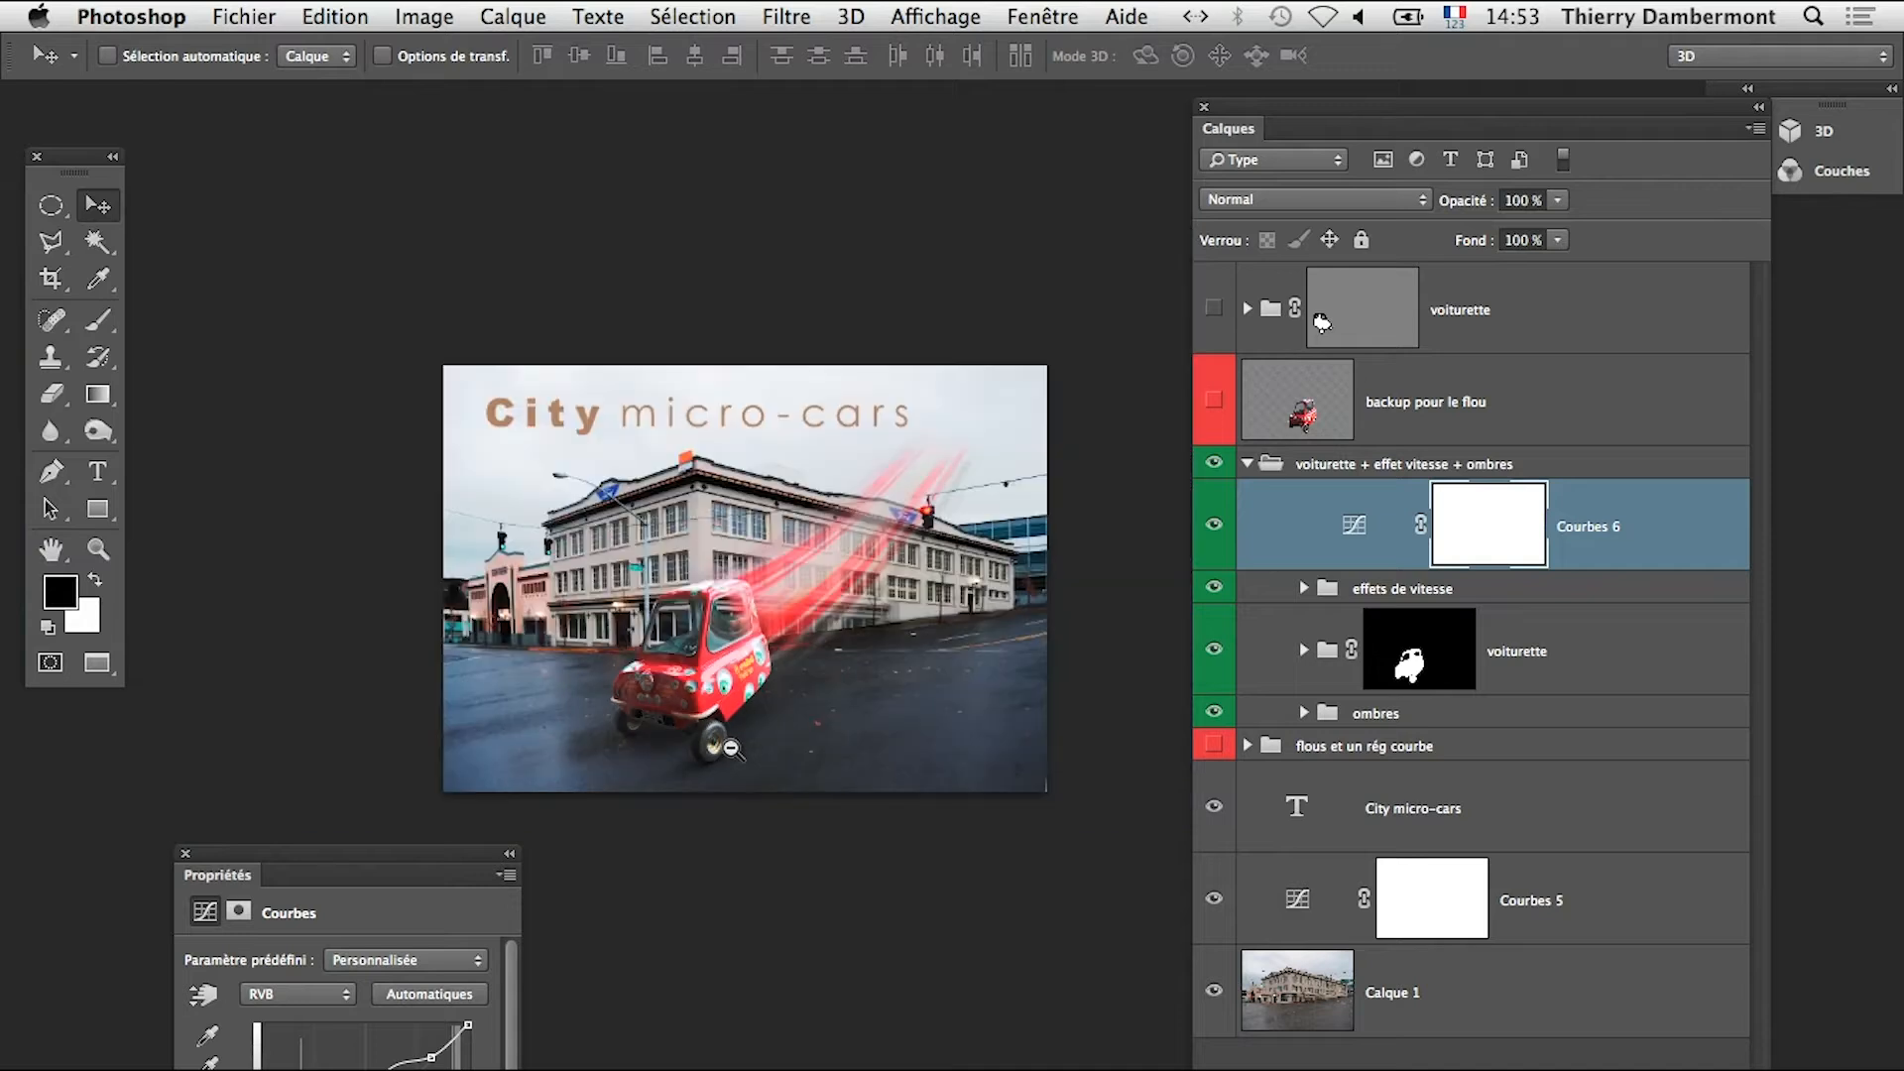
Refine the lower part of the Courbes 5 RVB curve to adjust the background's darker tones
click(1307, 899)
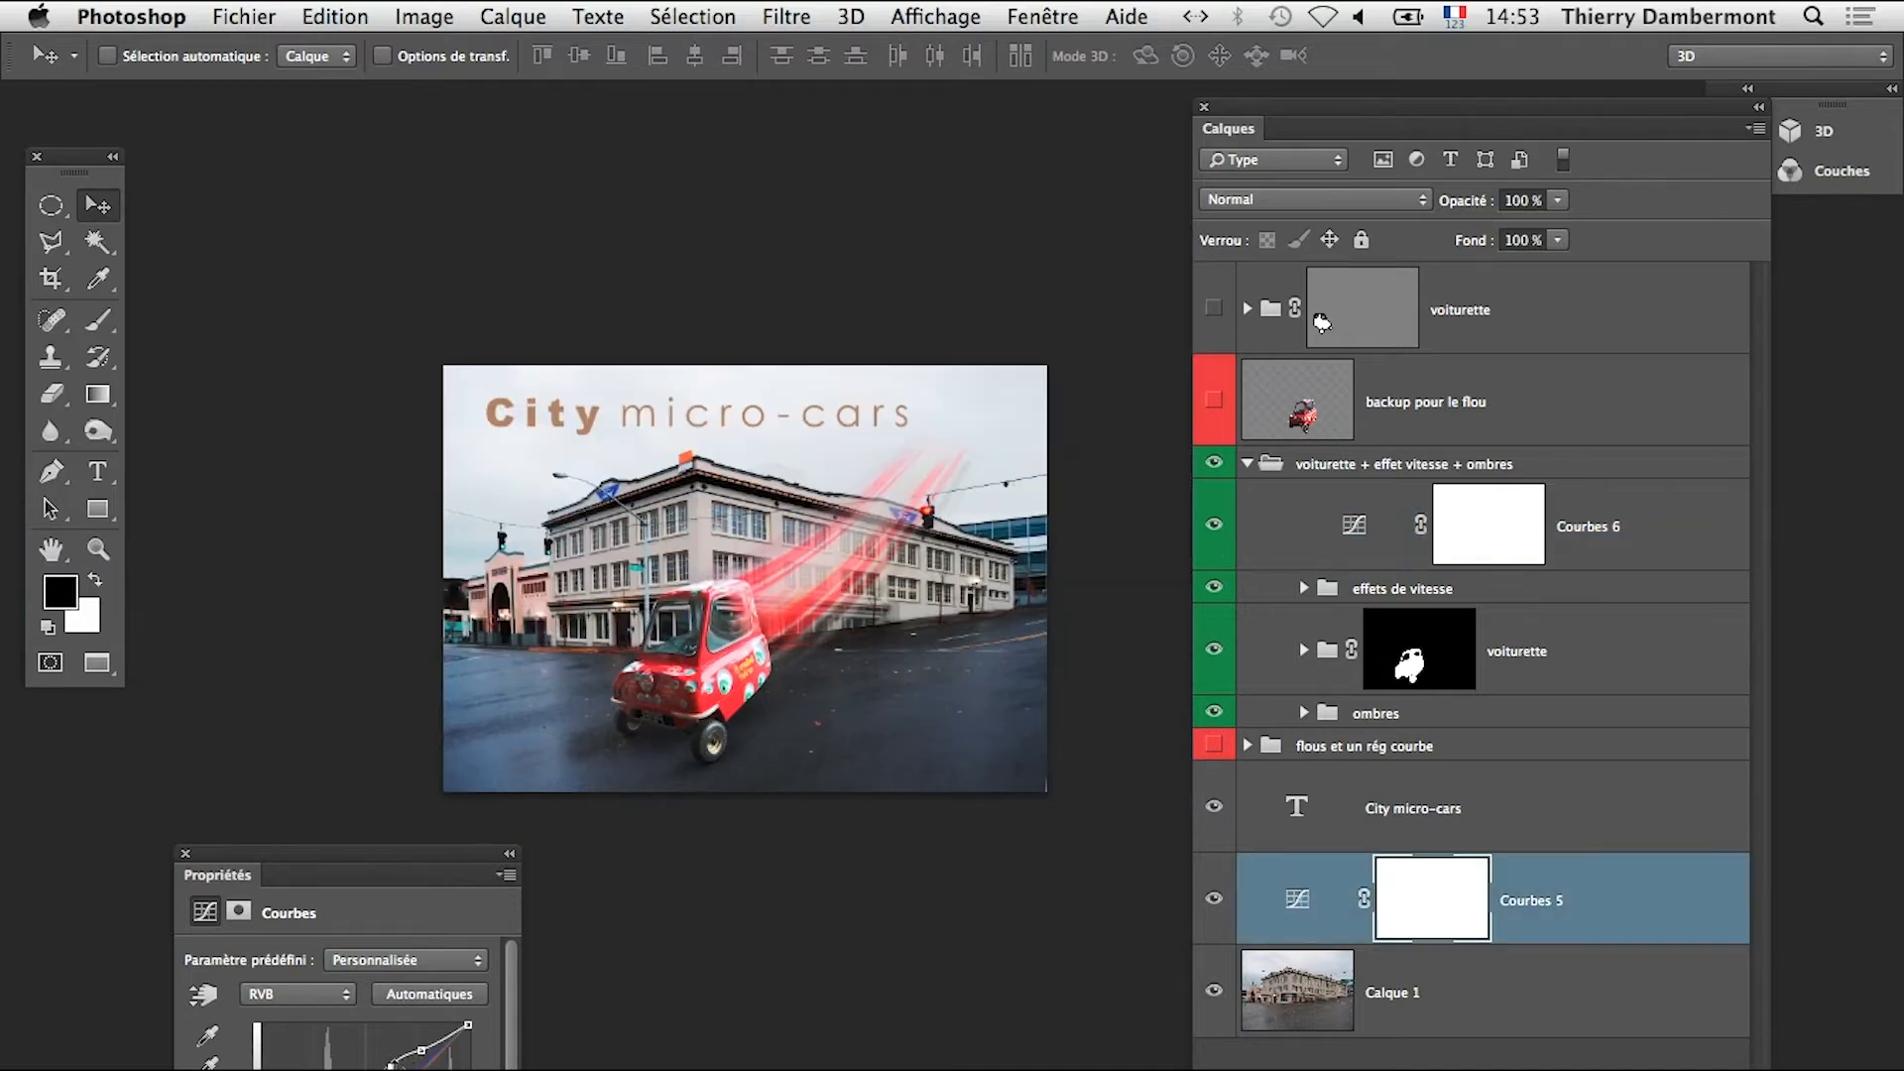
drag(391, 1066, 336, 1067)
super+click(713, 655)
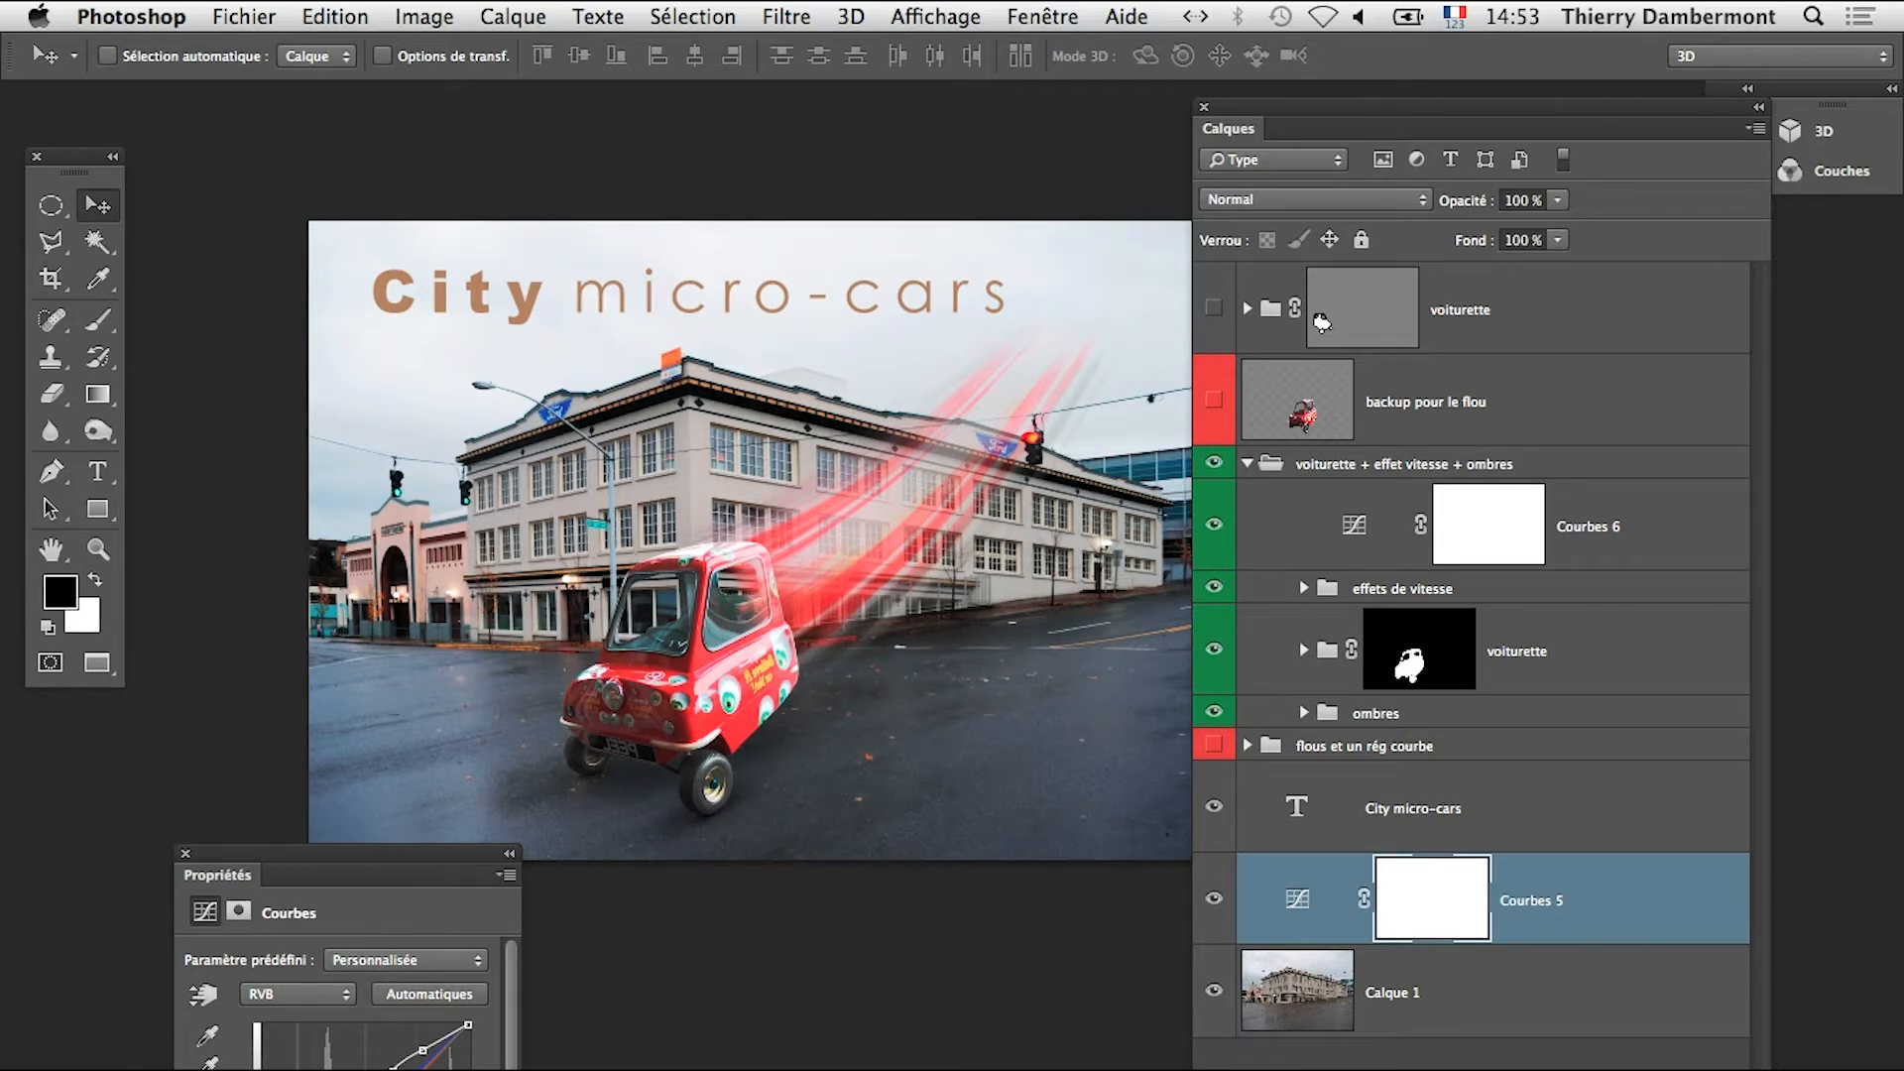
Compare the image with Courbes 5 hidden and shown, and check the visibility of Courbes 6 over the whole composition
click(1214, 901)
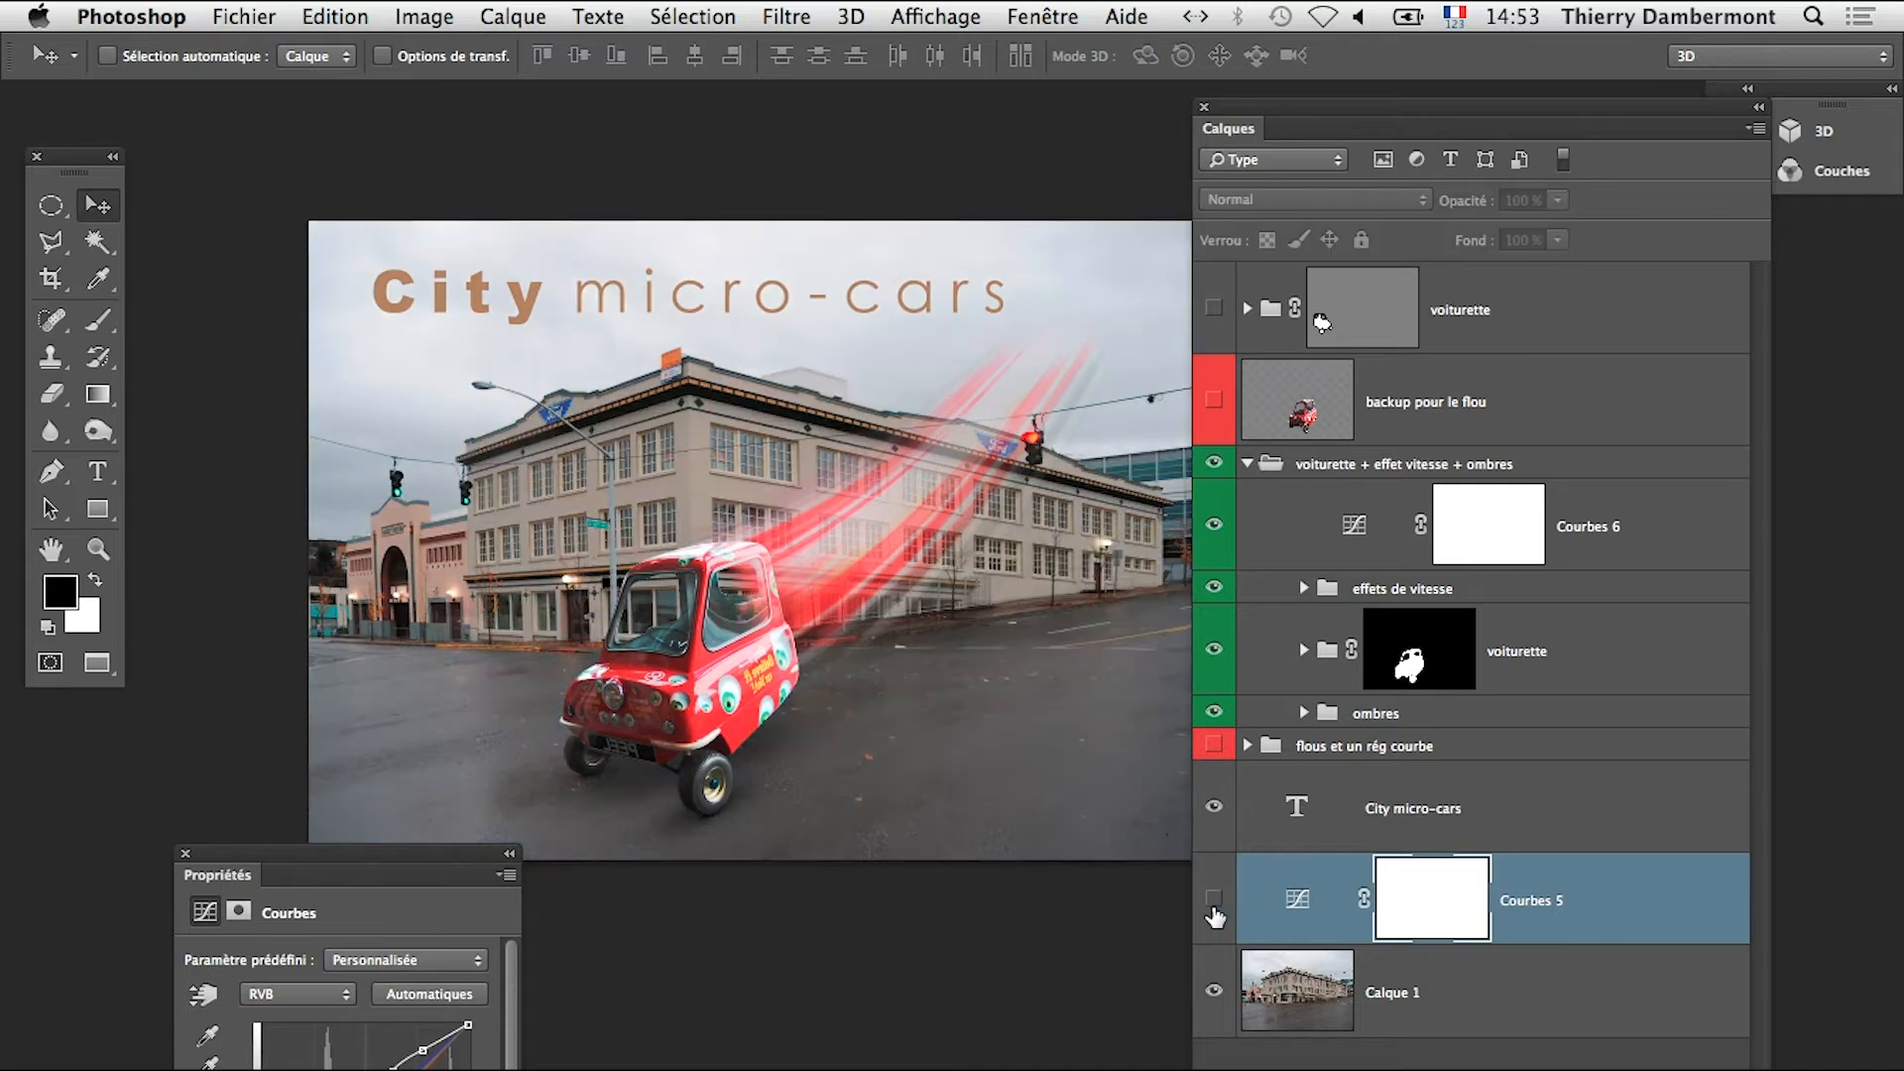
click(1213, 901)
click(1214, 526)
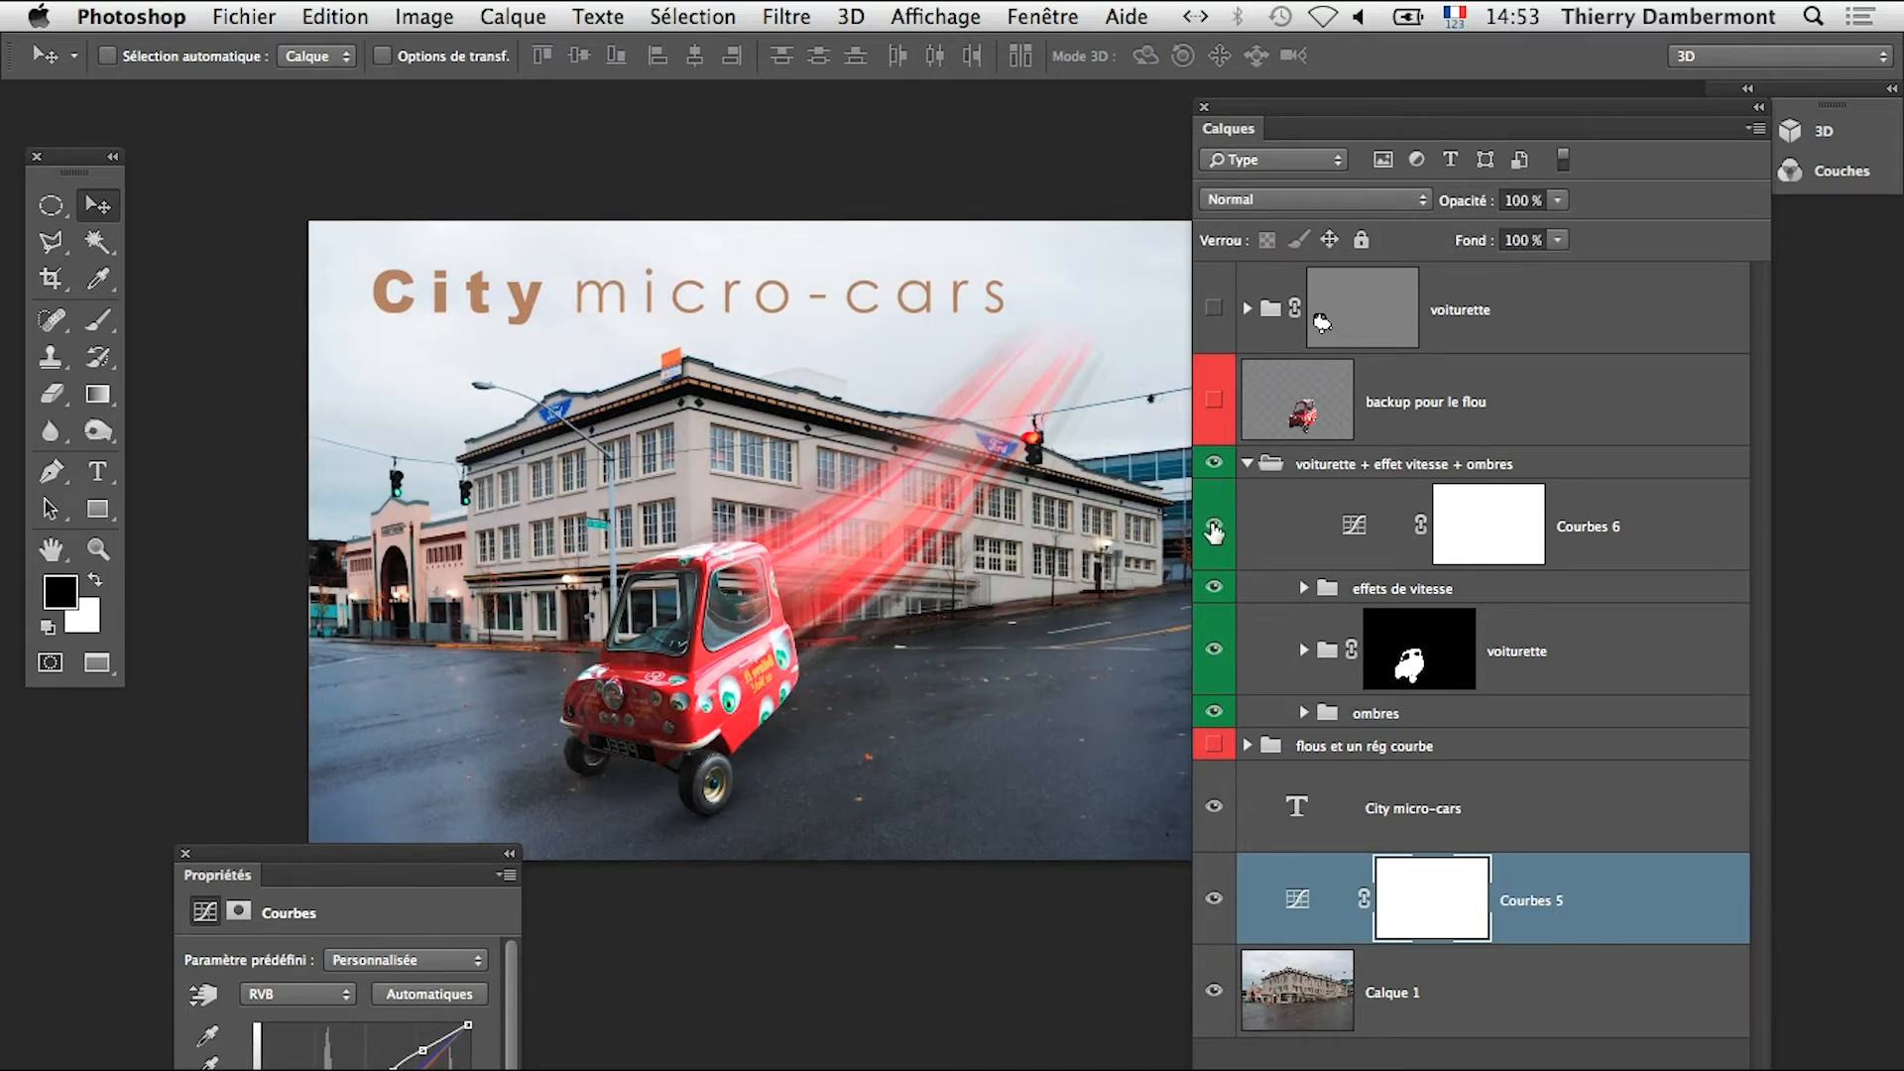
alt+click(890, 676)
alt+click(888, 684)
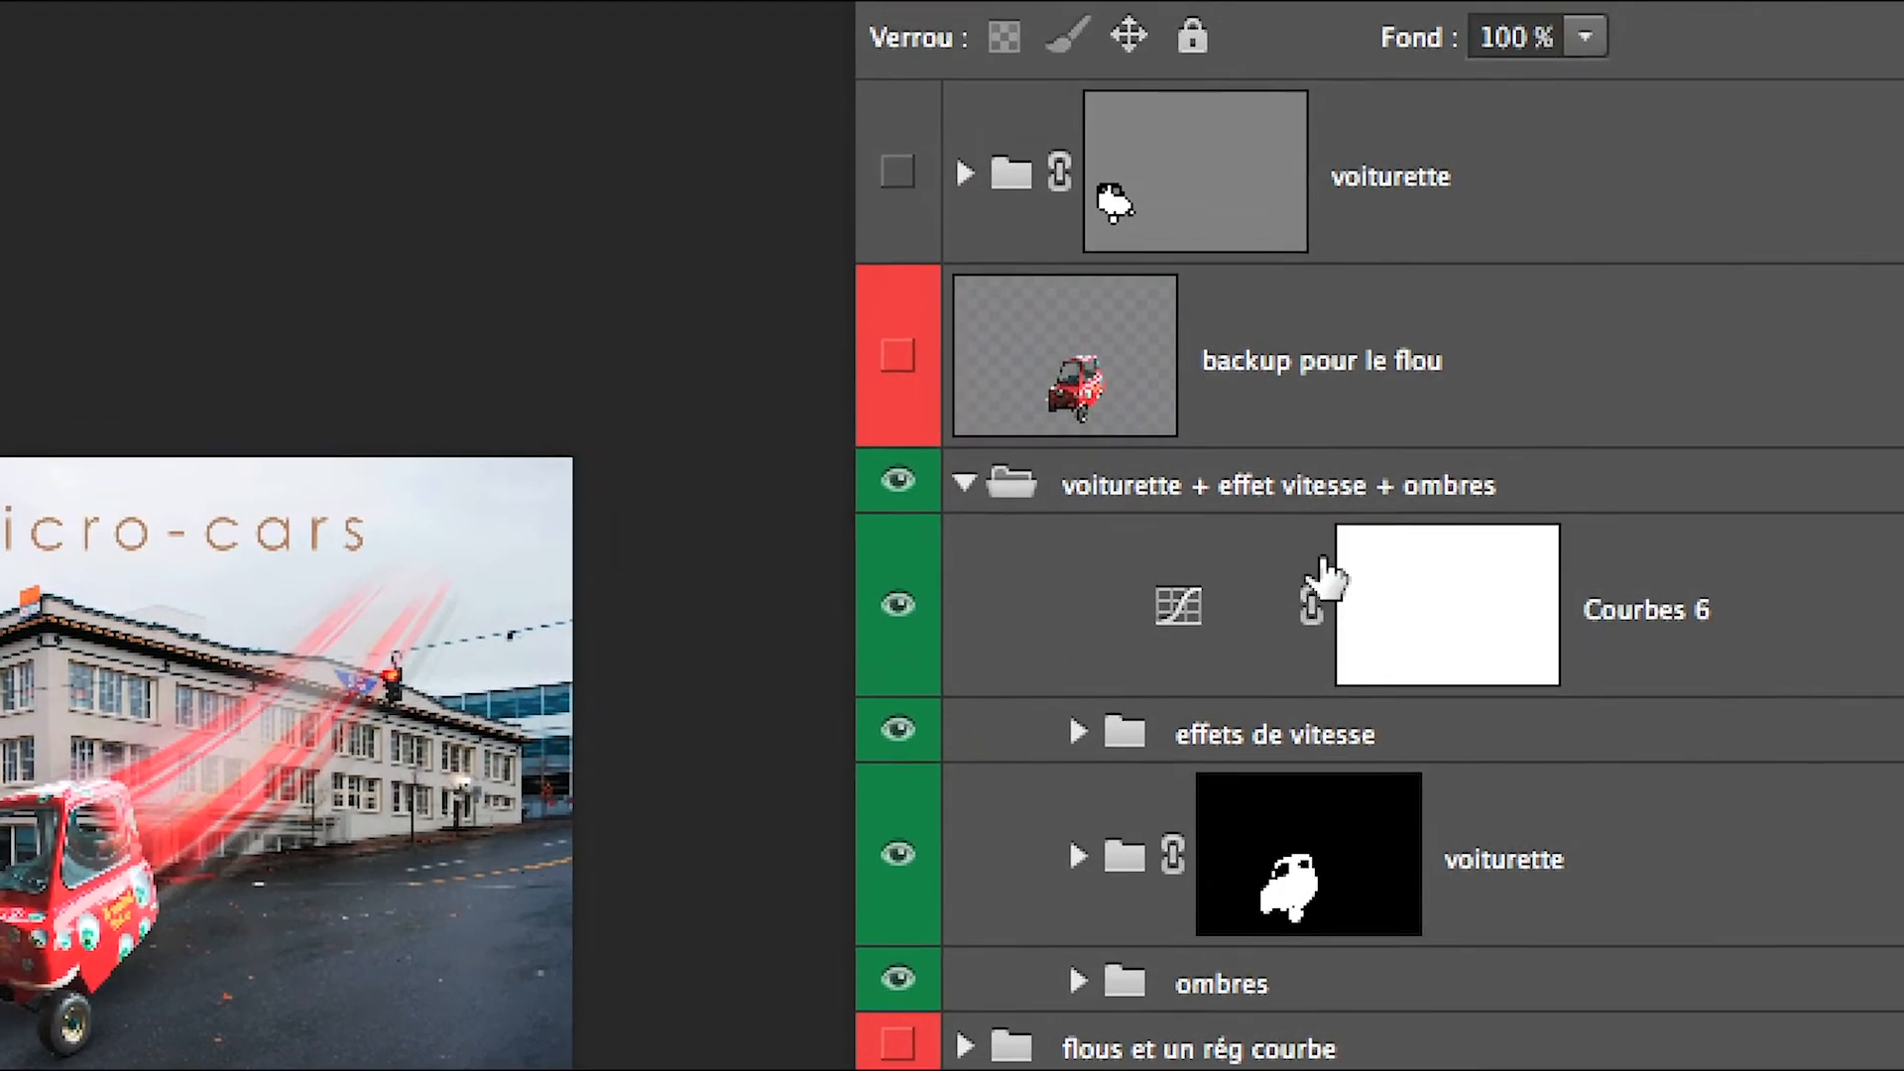
Move Courbes 6 below the effets de vitesse group, directly above the masked voiturette group
drag(1173, 618, 1162, 748)
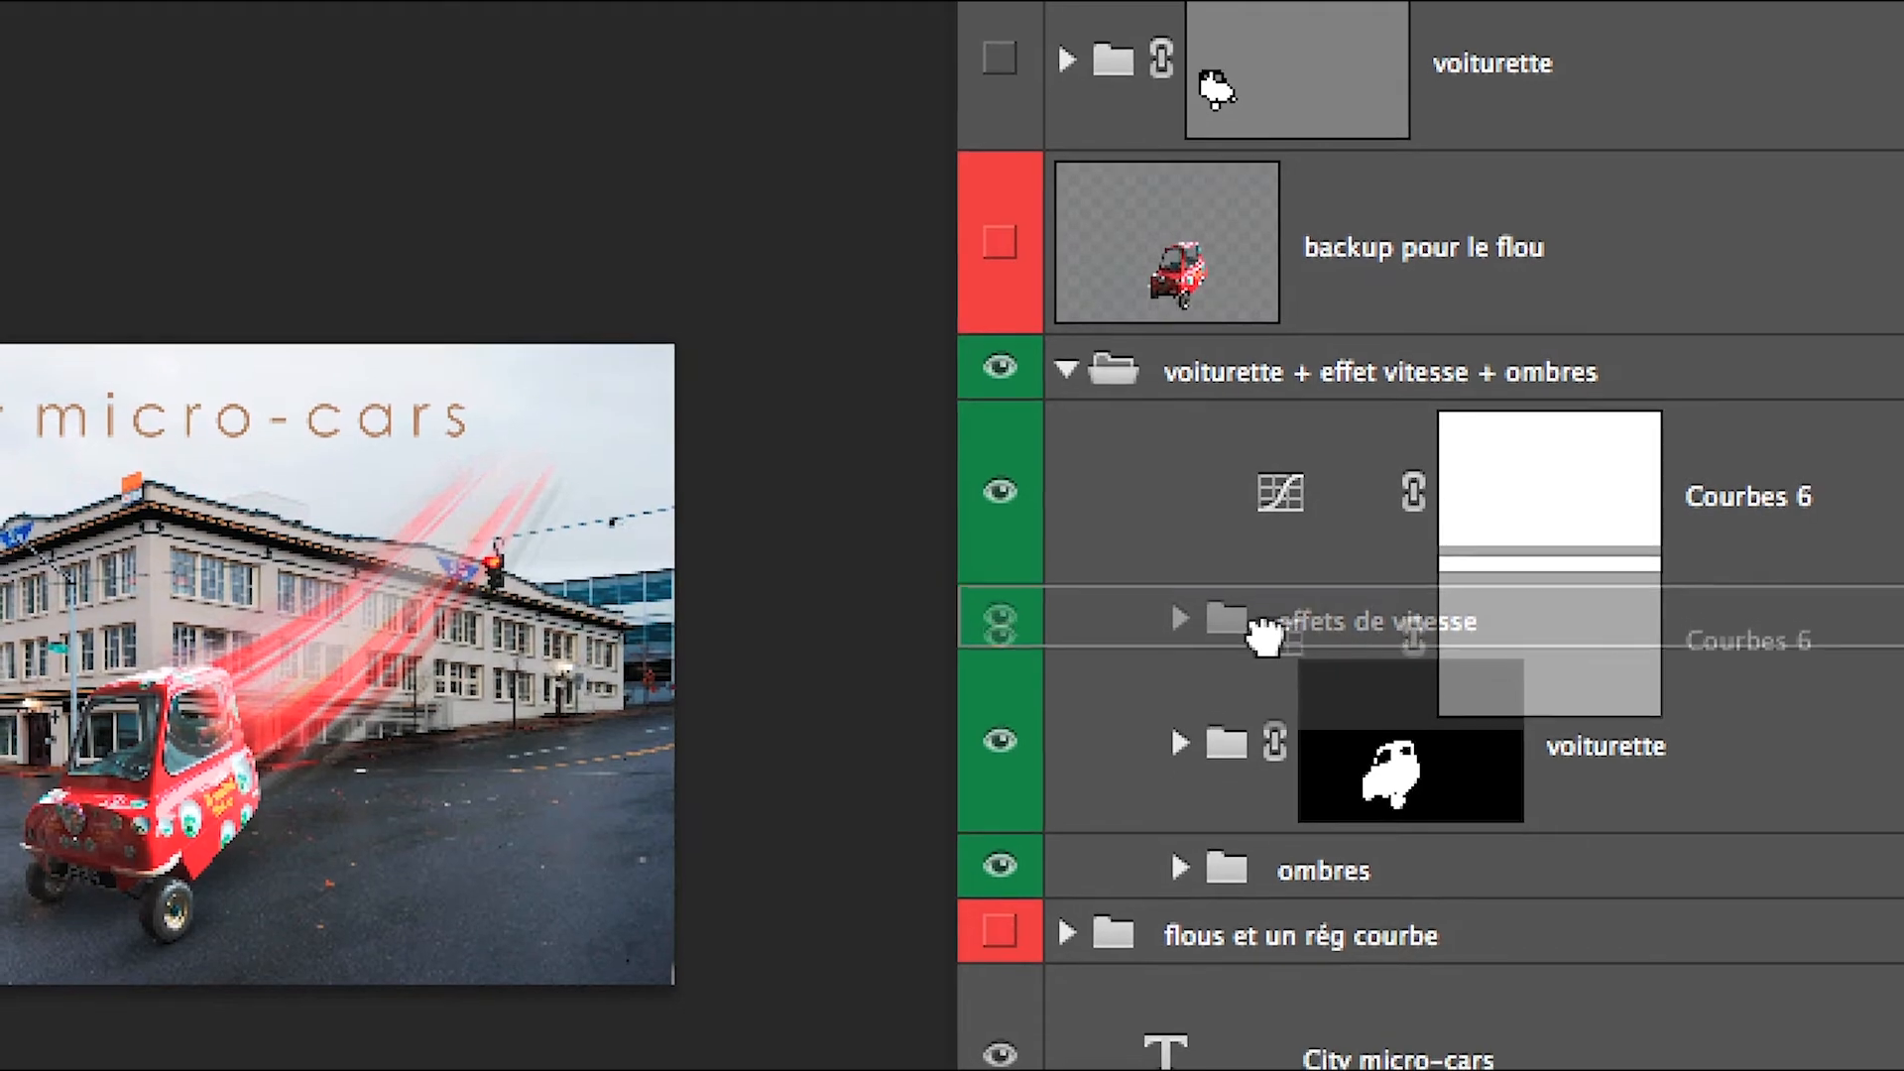
drag(1262, 635, 1265, 640)
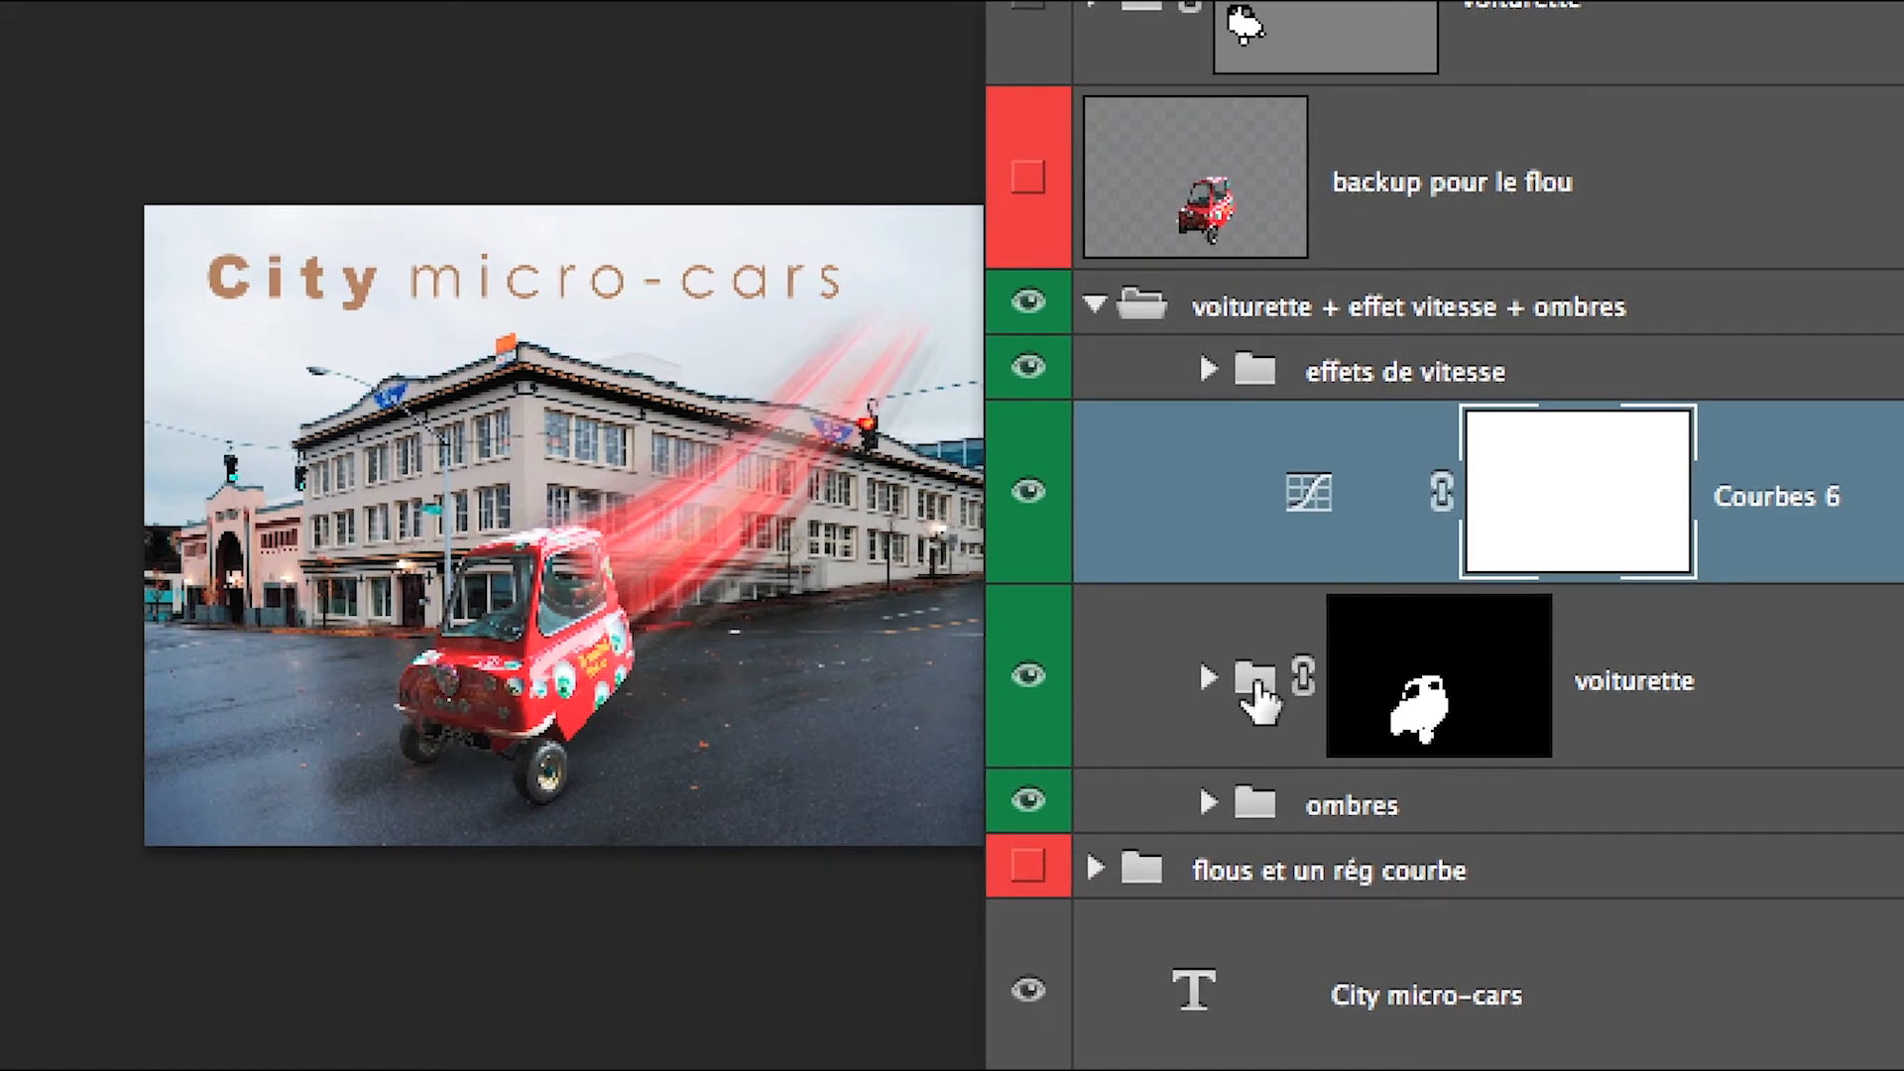
click(1255, 697)
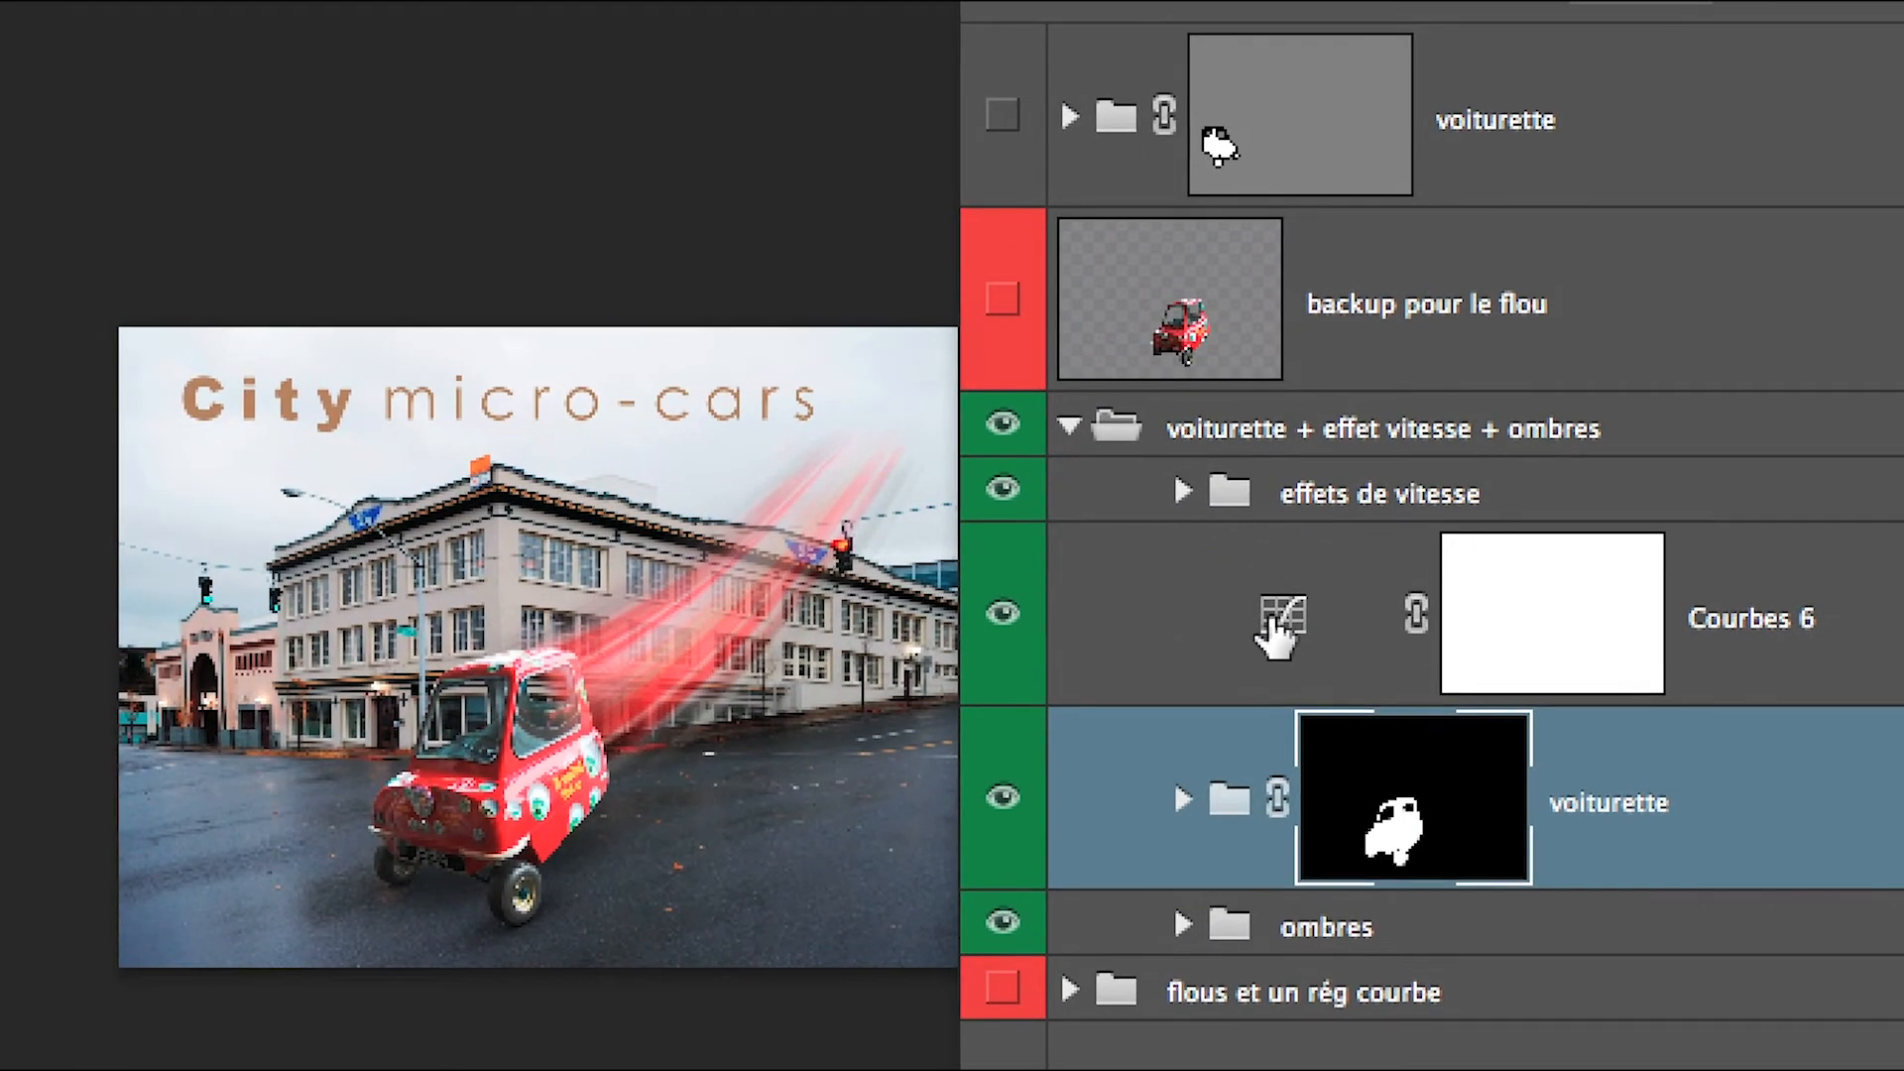
Move Courbes 6 inside the masked voiturette group so that it corrects only the micro-car
click(1278, 639)
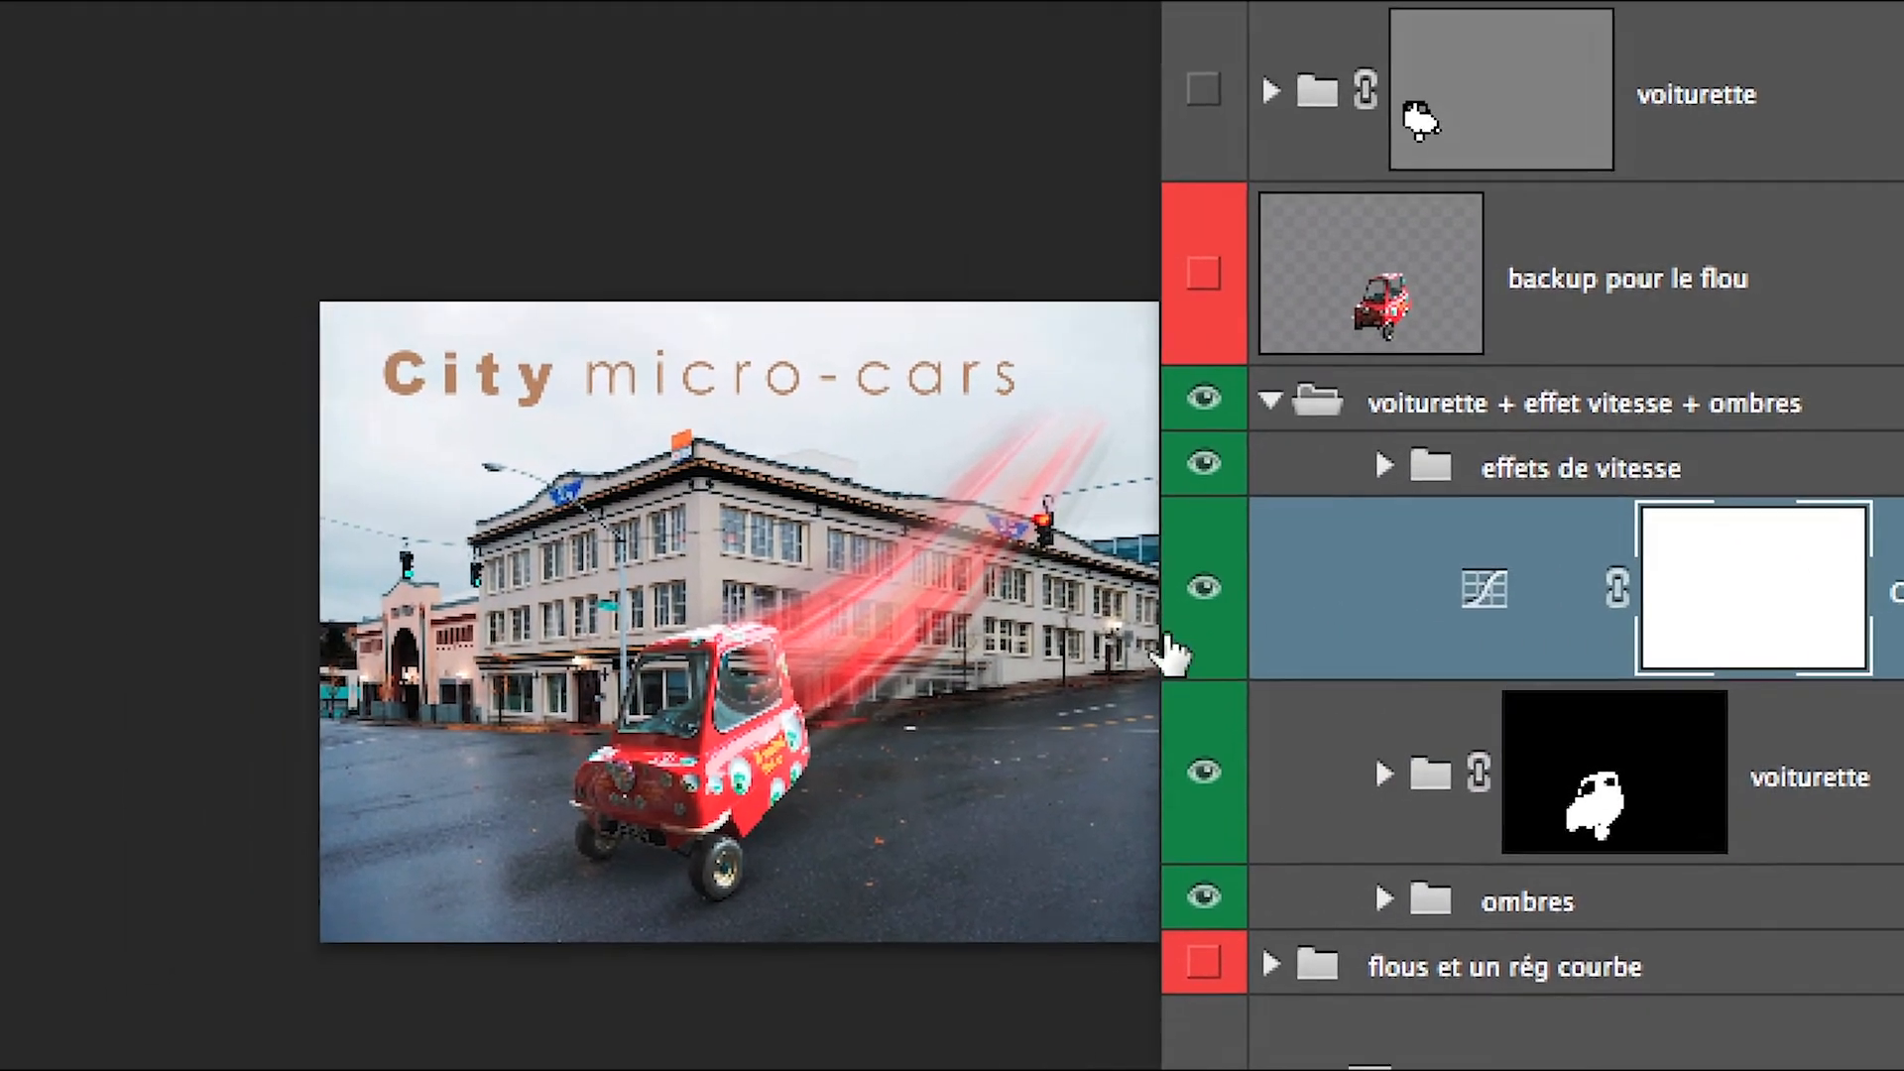
scroll(590, 737, up, 3)
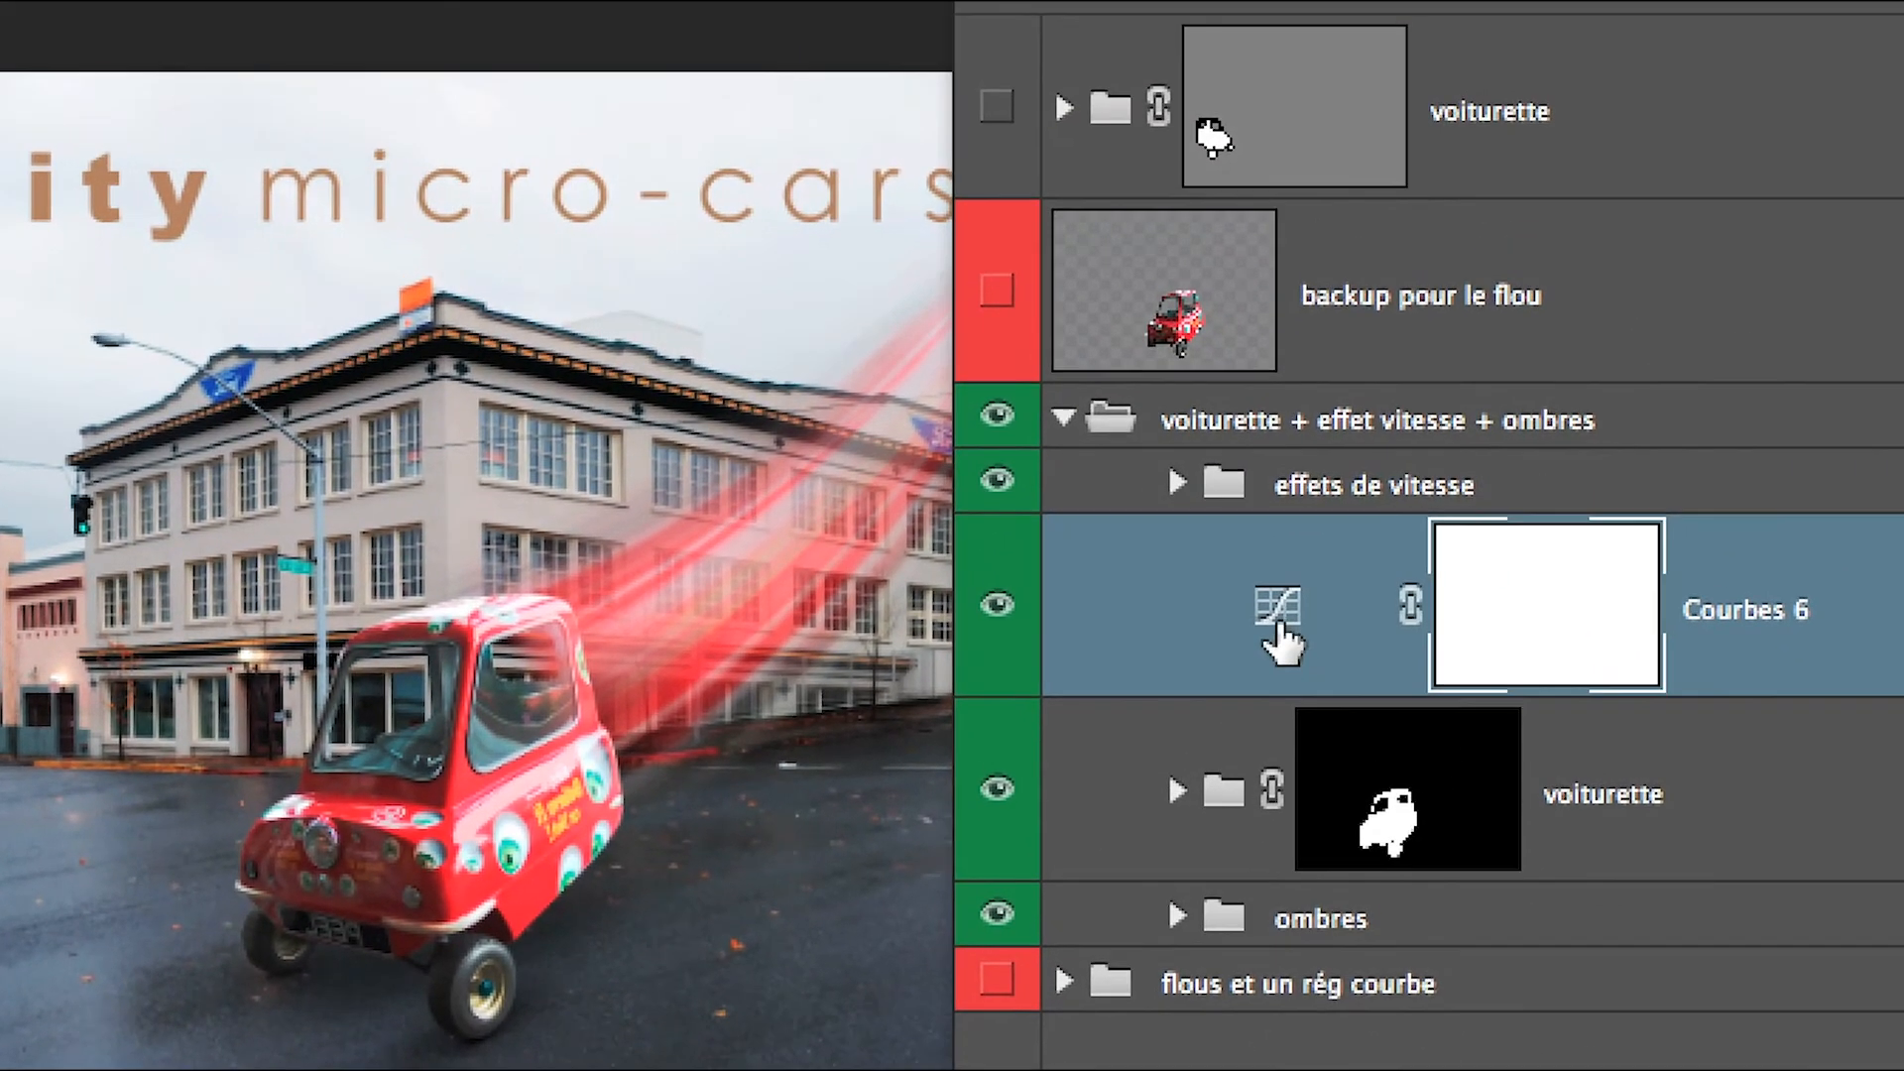
drag(1344, 481, 1261, 676)
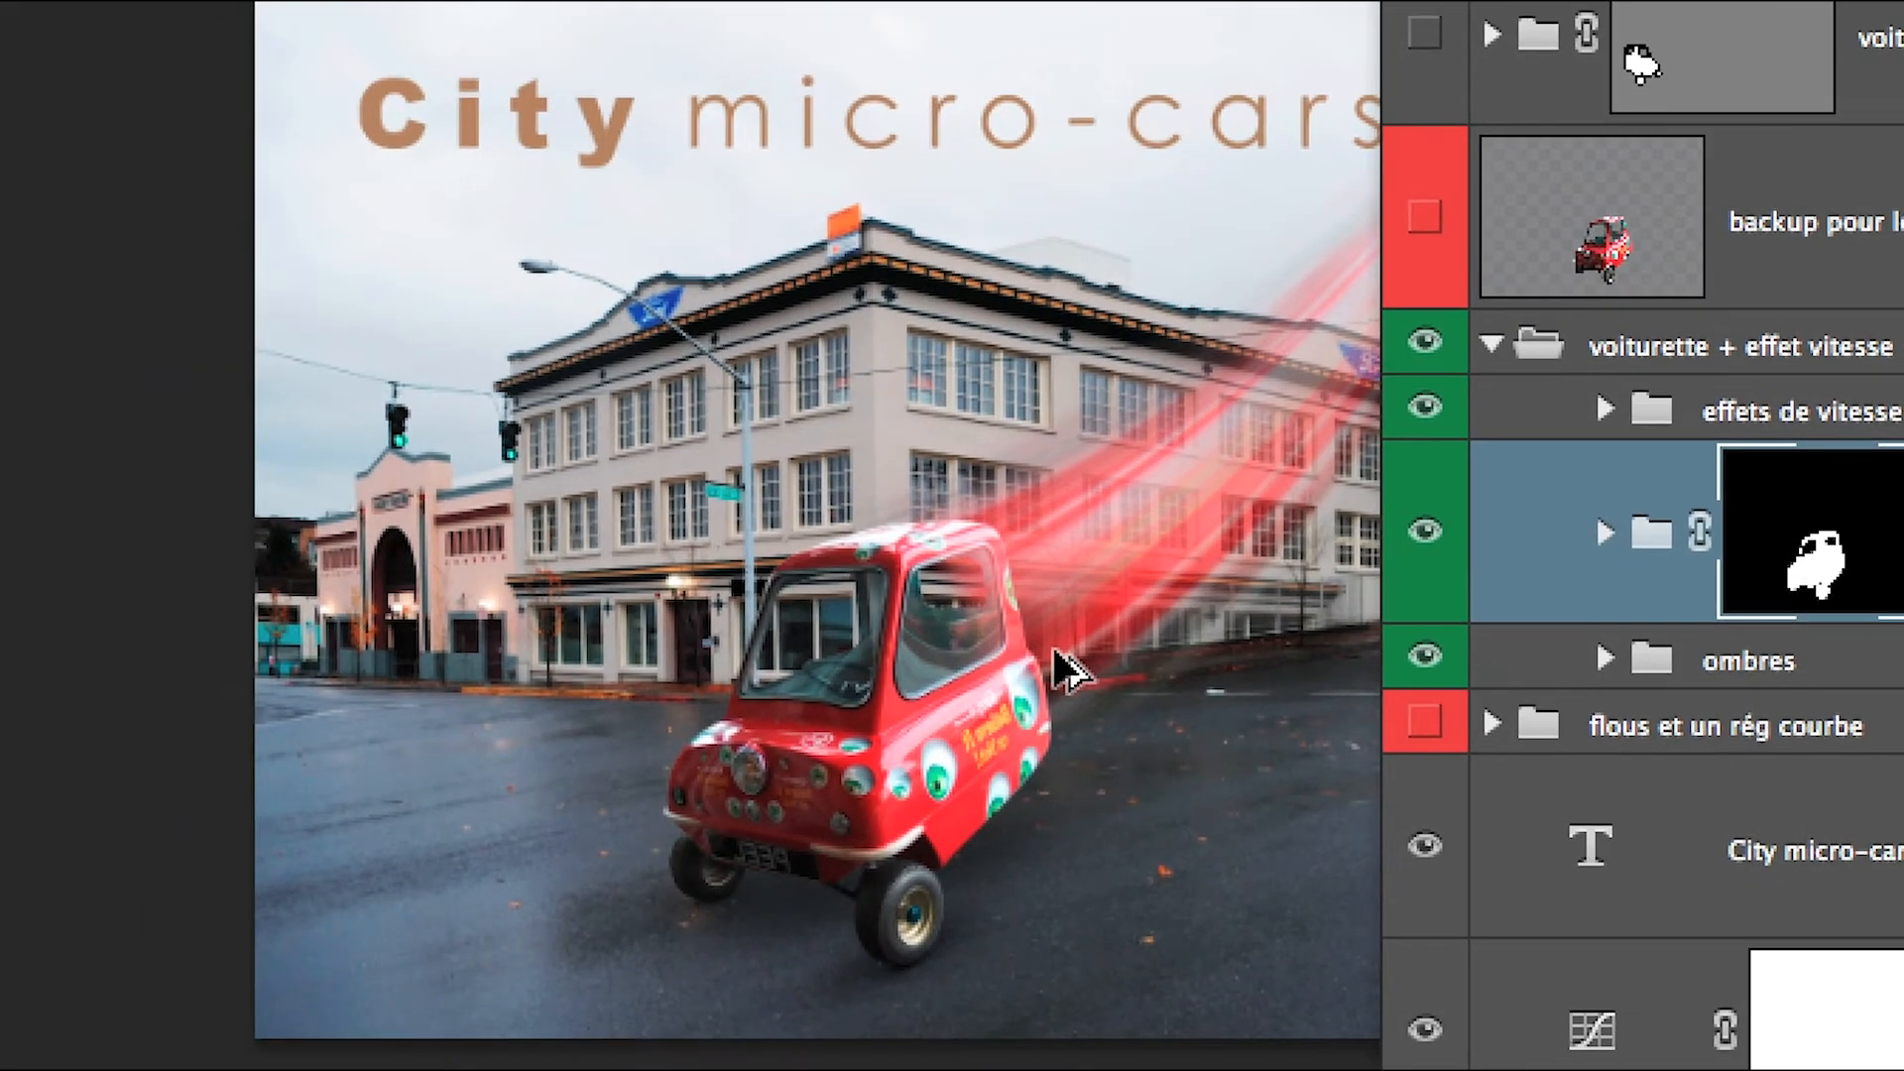
Expand the masked voiturette group and widen the layer list so its layers' full names can be read
scroll(702, 737, up, 3)
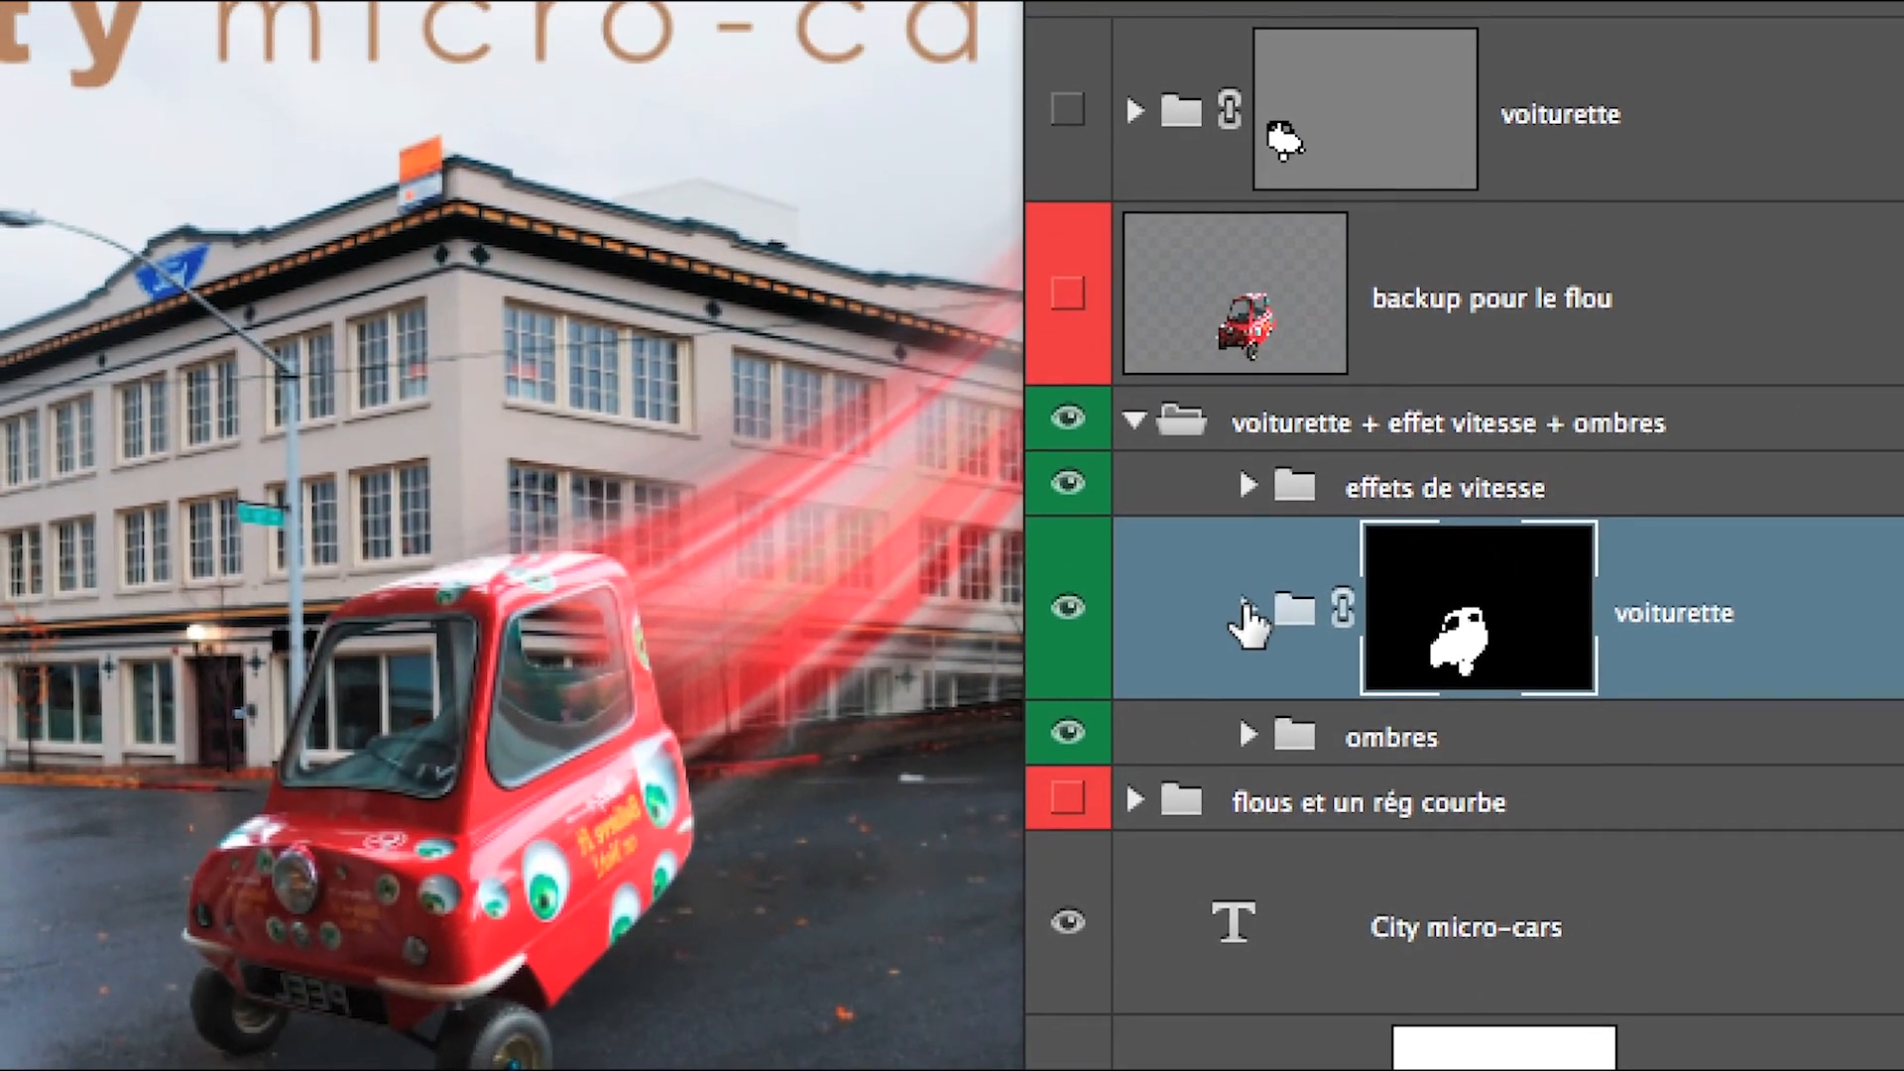
click(1247, 601)
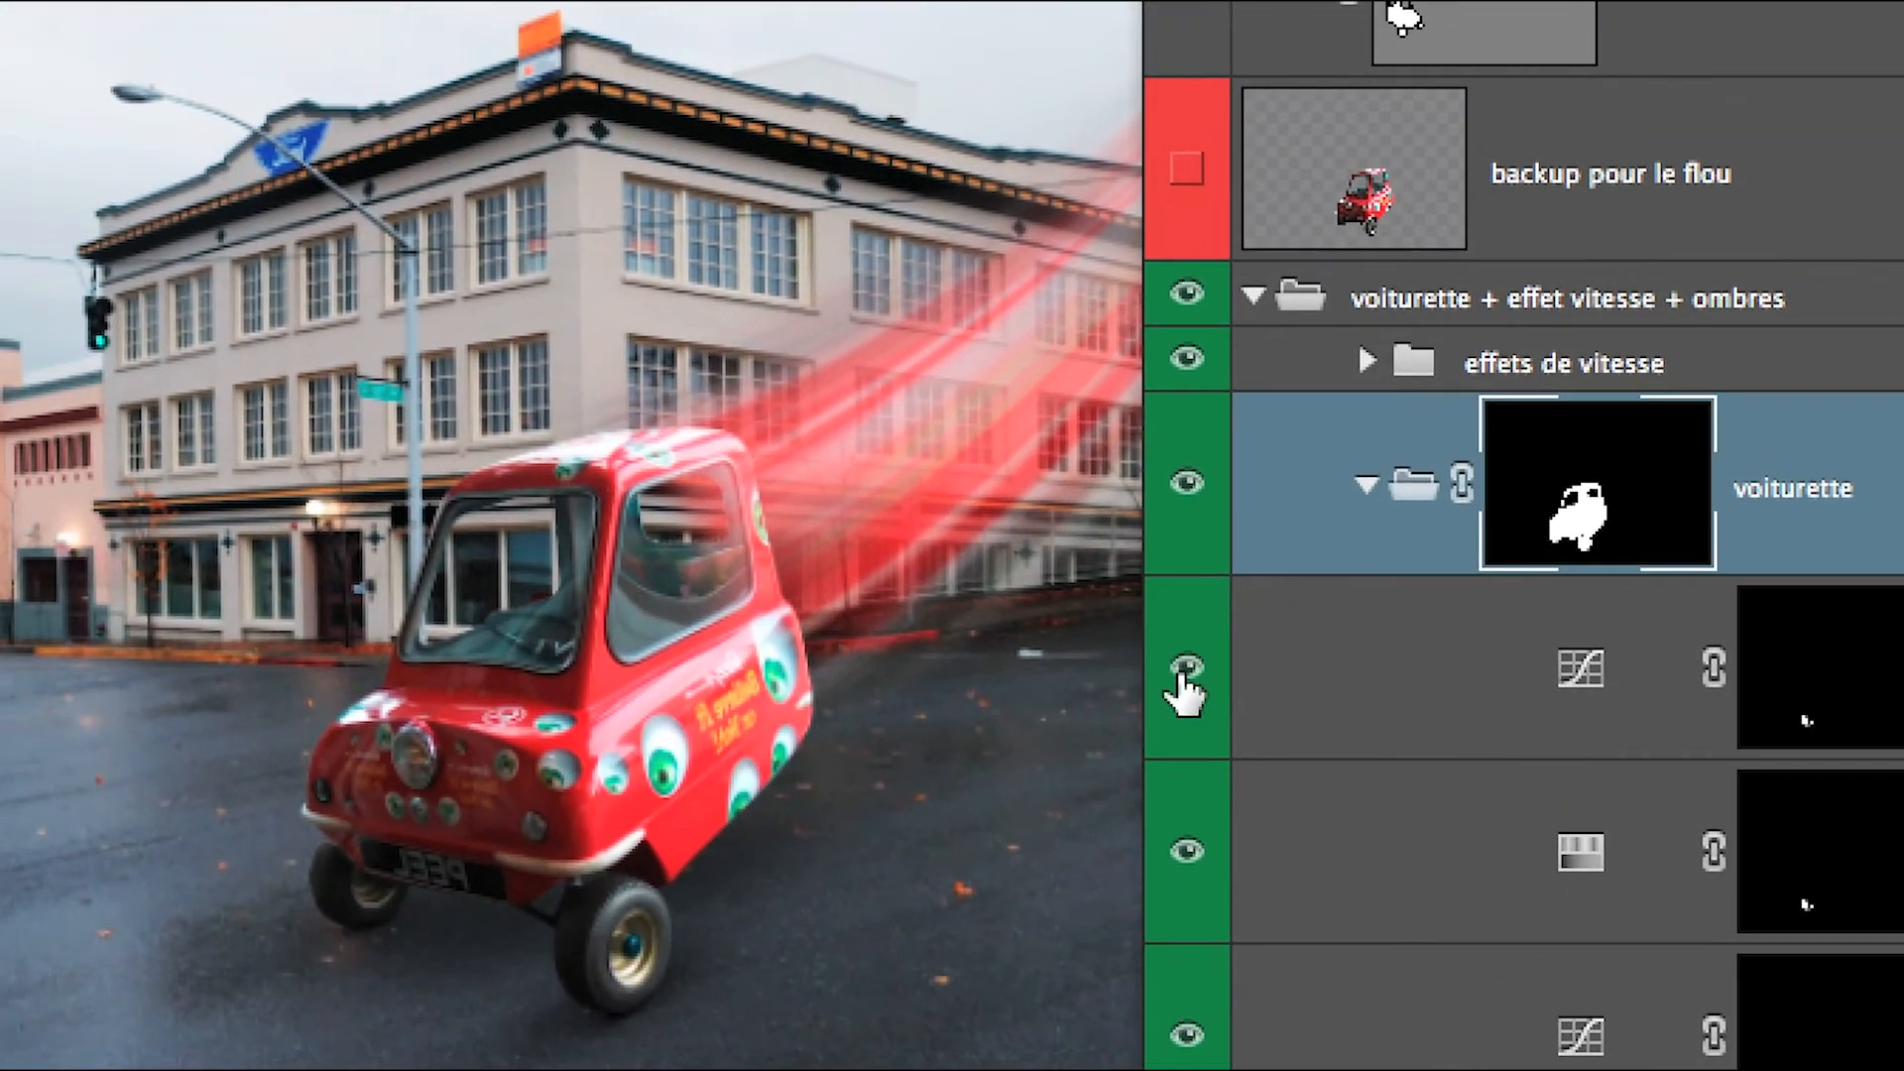
click(1069, 784)
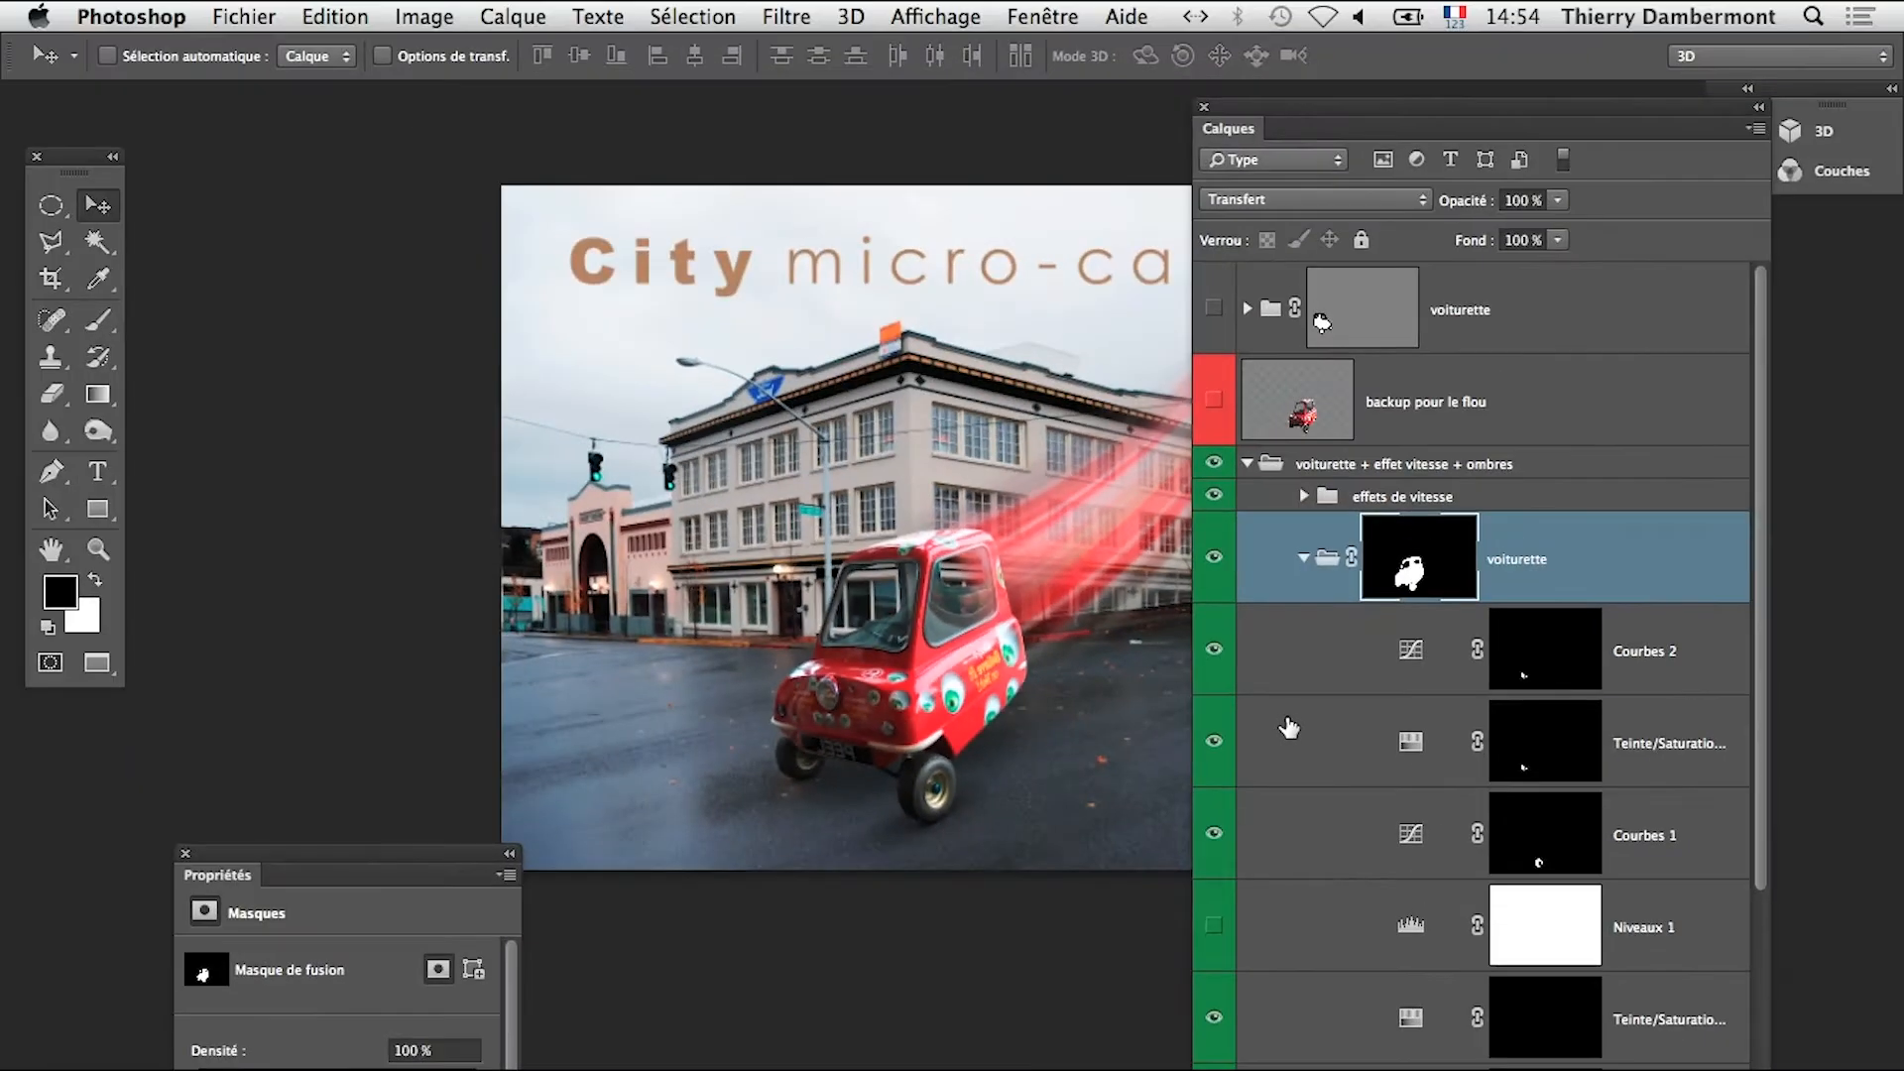
scroll(1423, 784, down, 5)
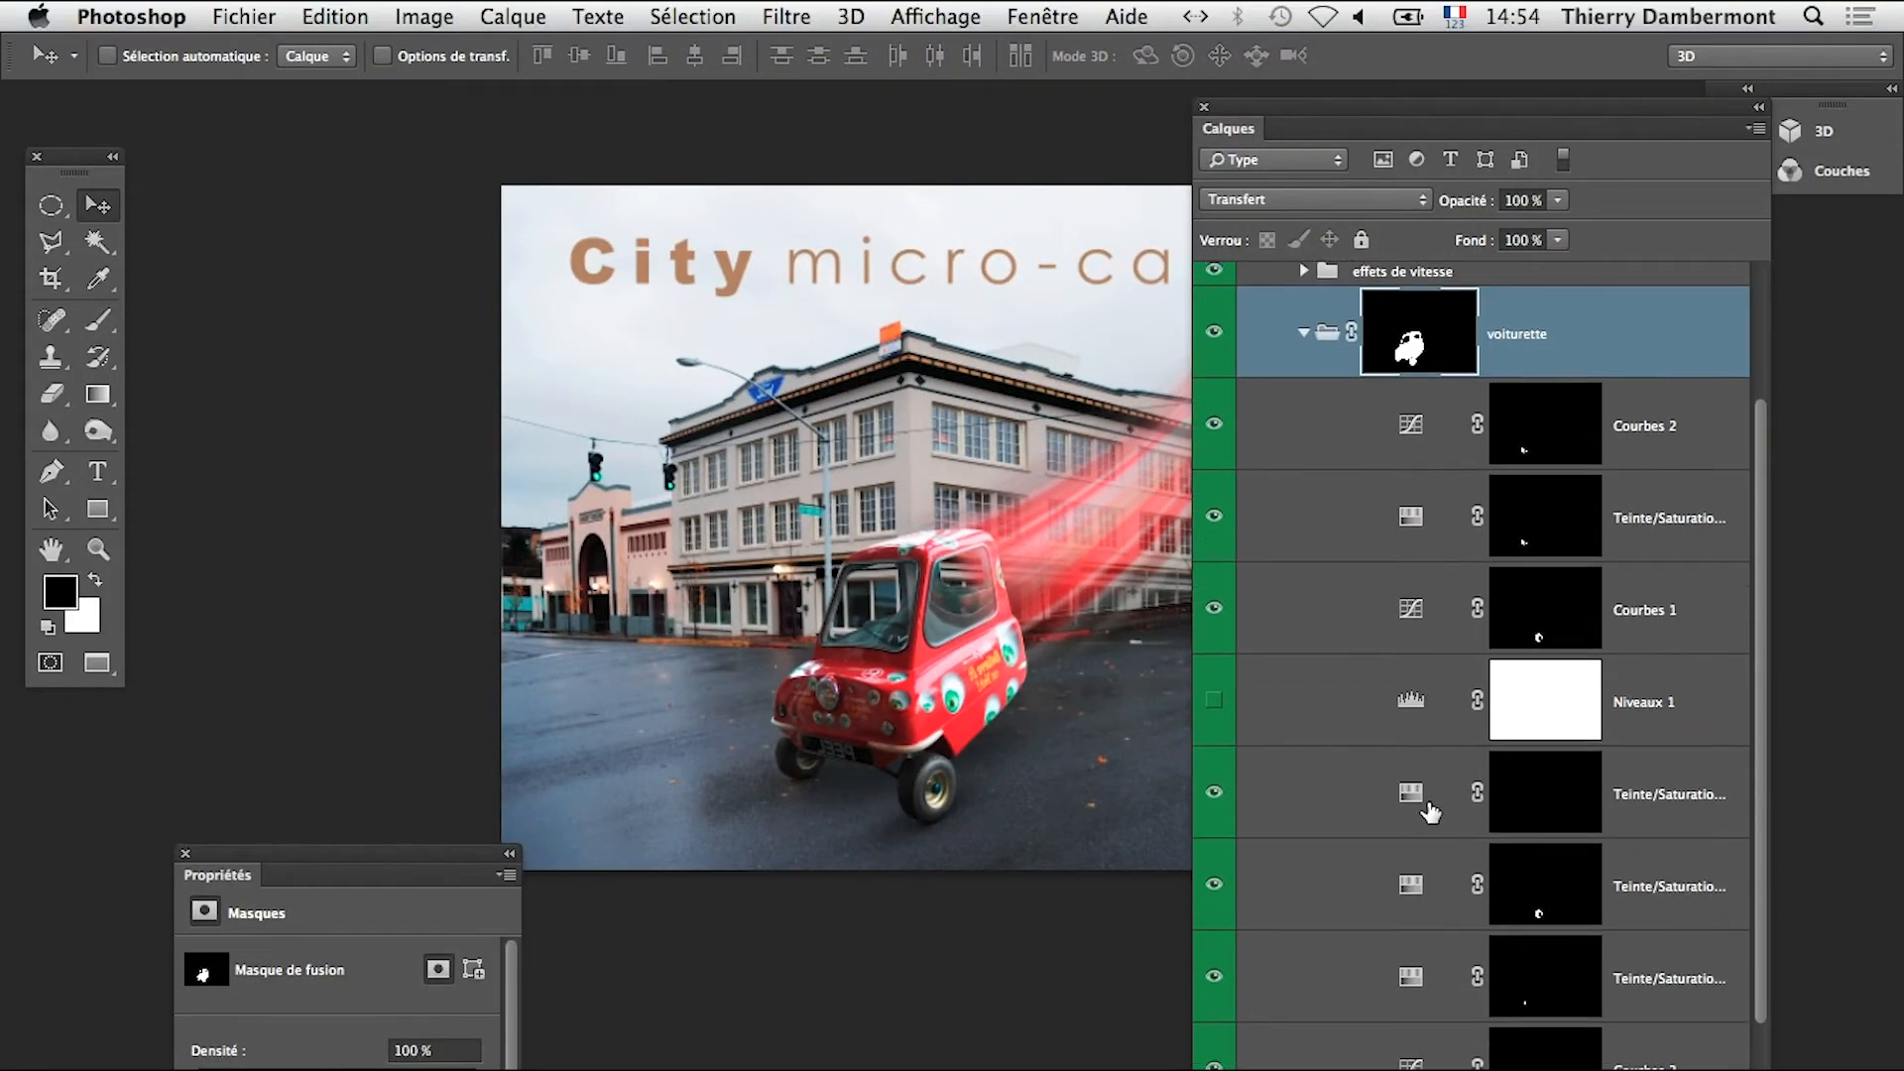
scroll(1428, 808, down, 6)
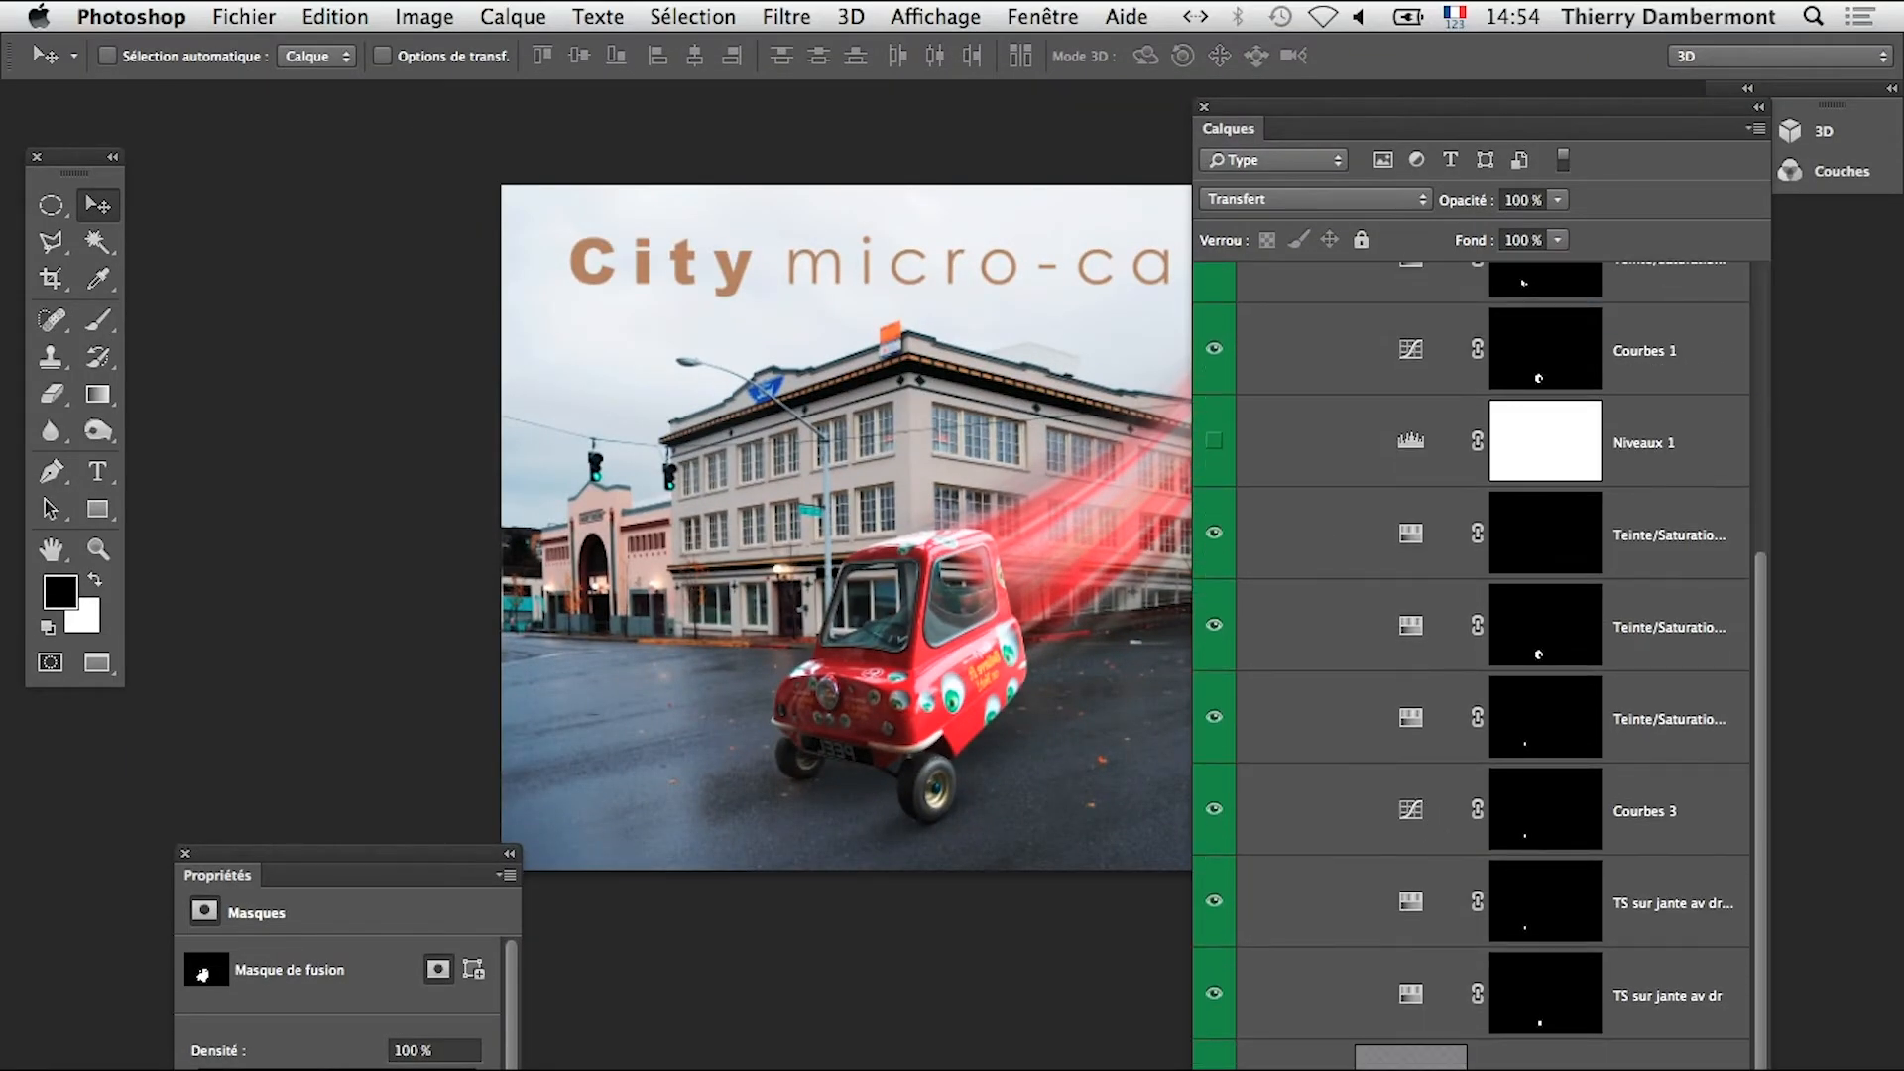
click(1412, 810)
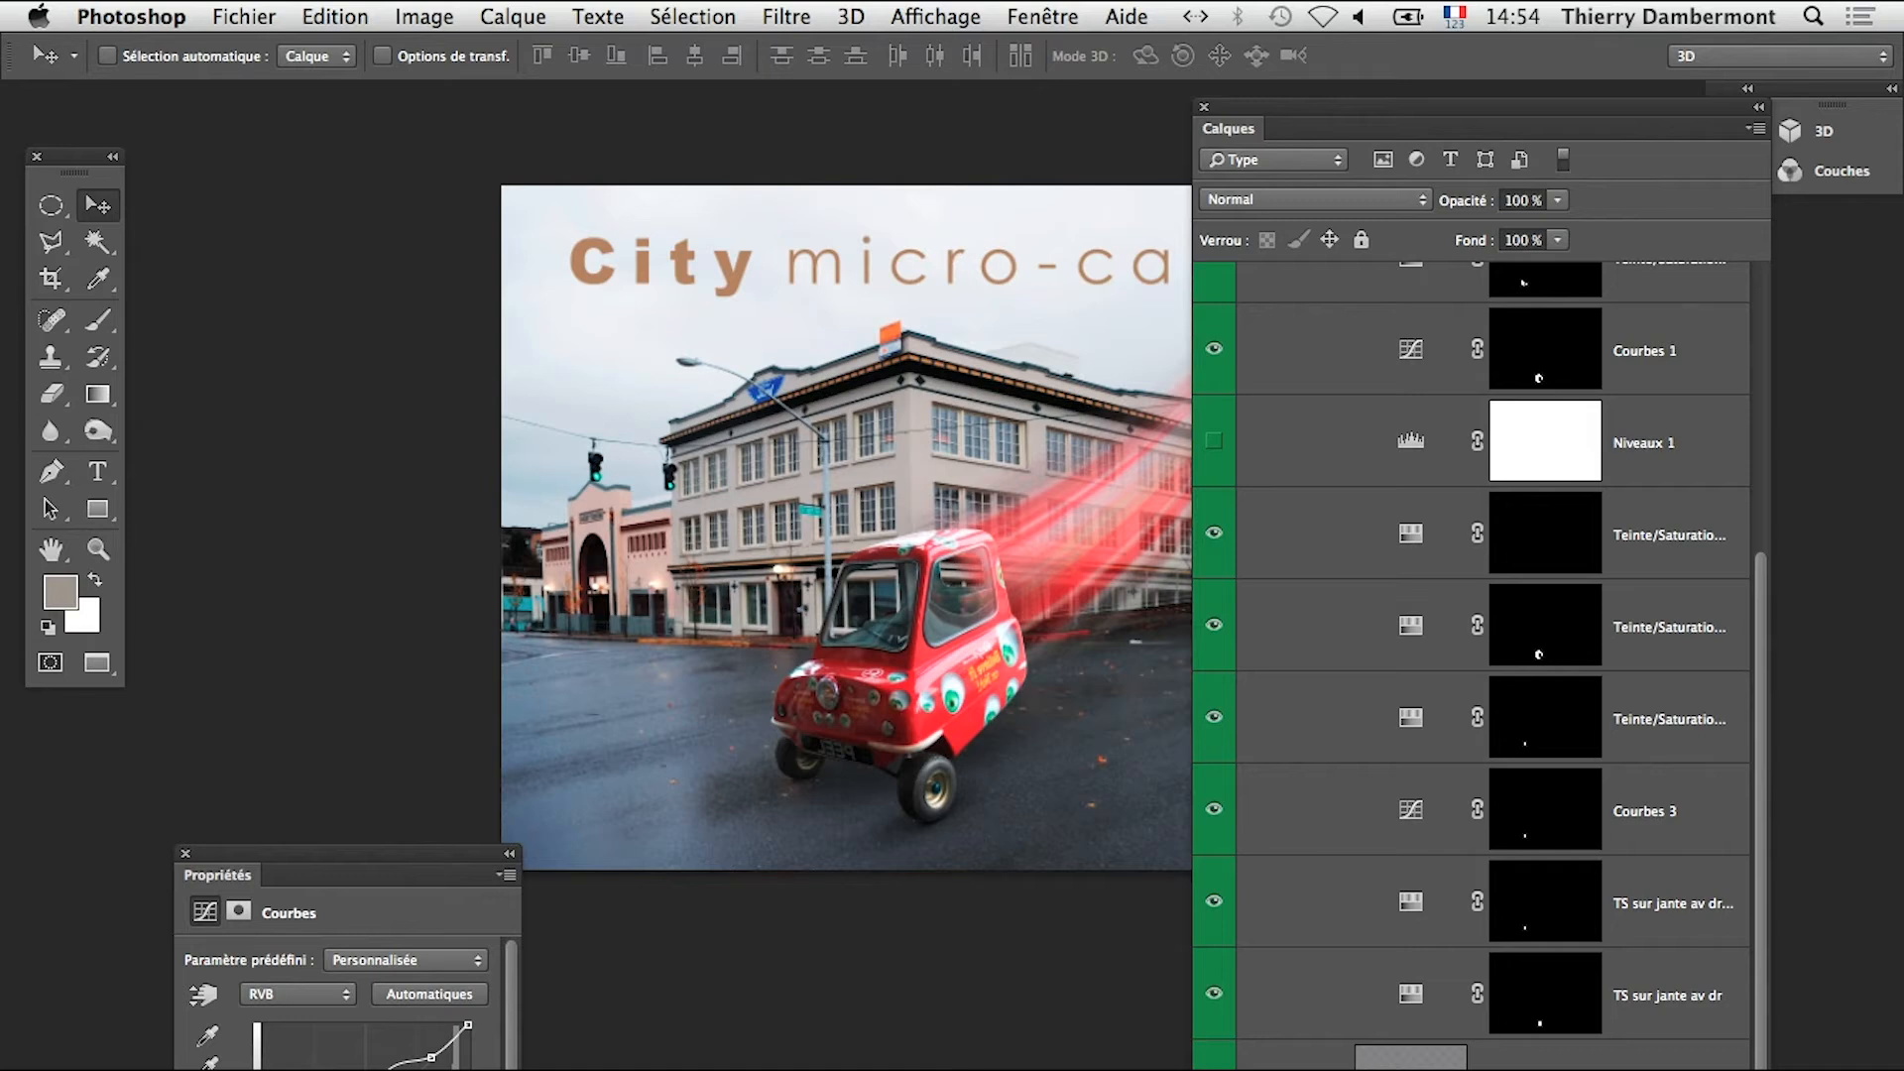
drag(1468, 107, 1211, 119)
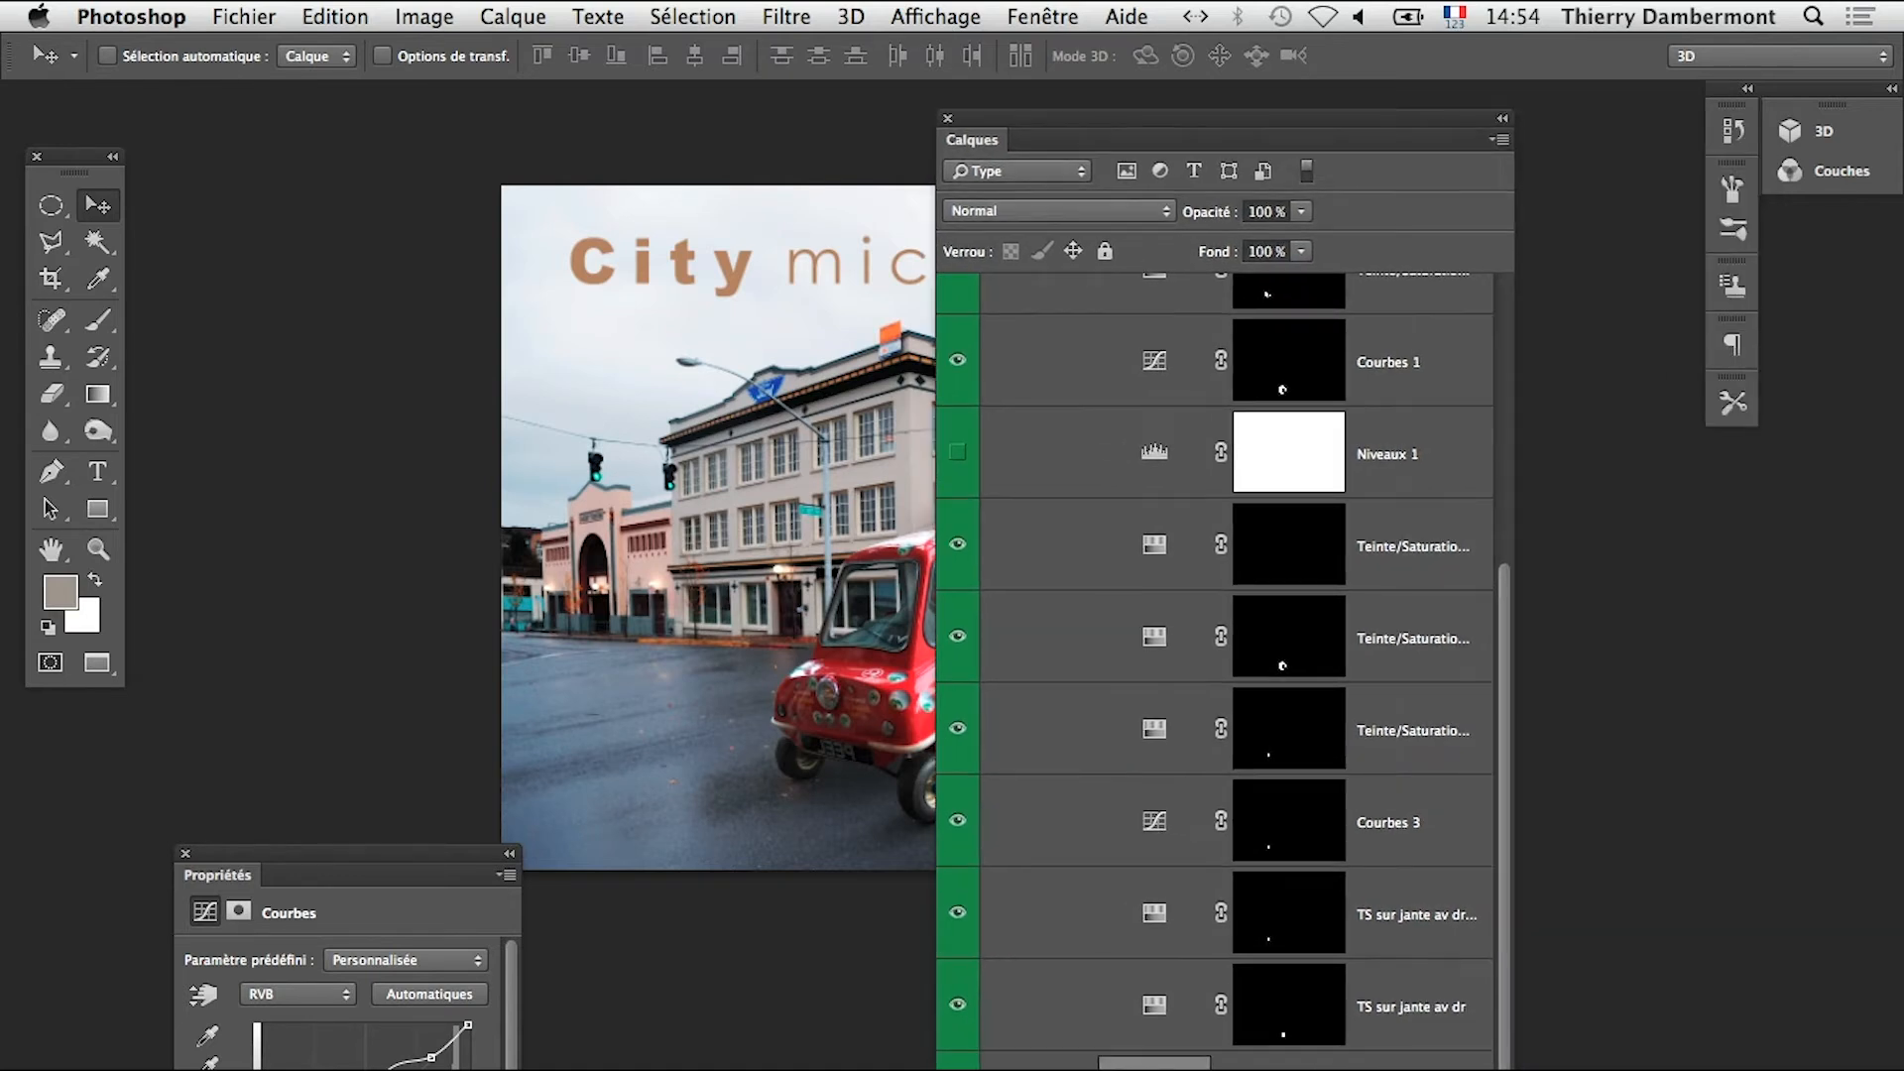
drag(1514, 1067, 1846, 1067)
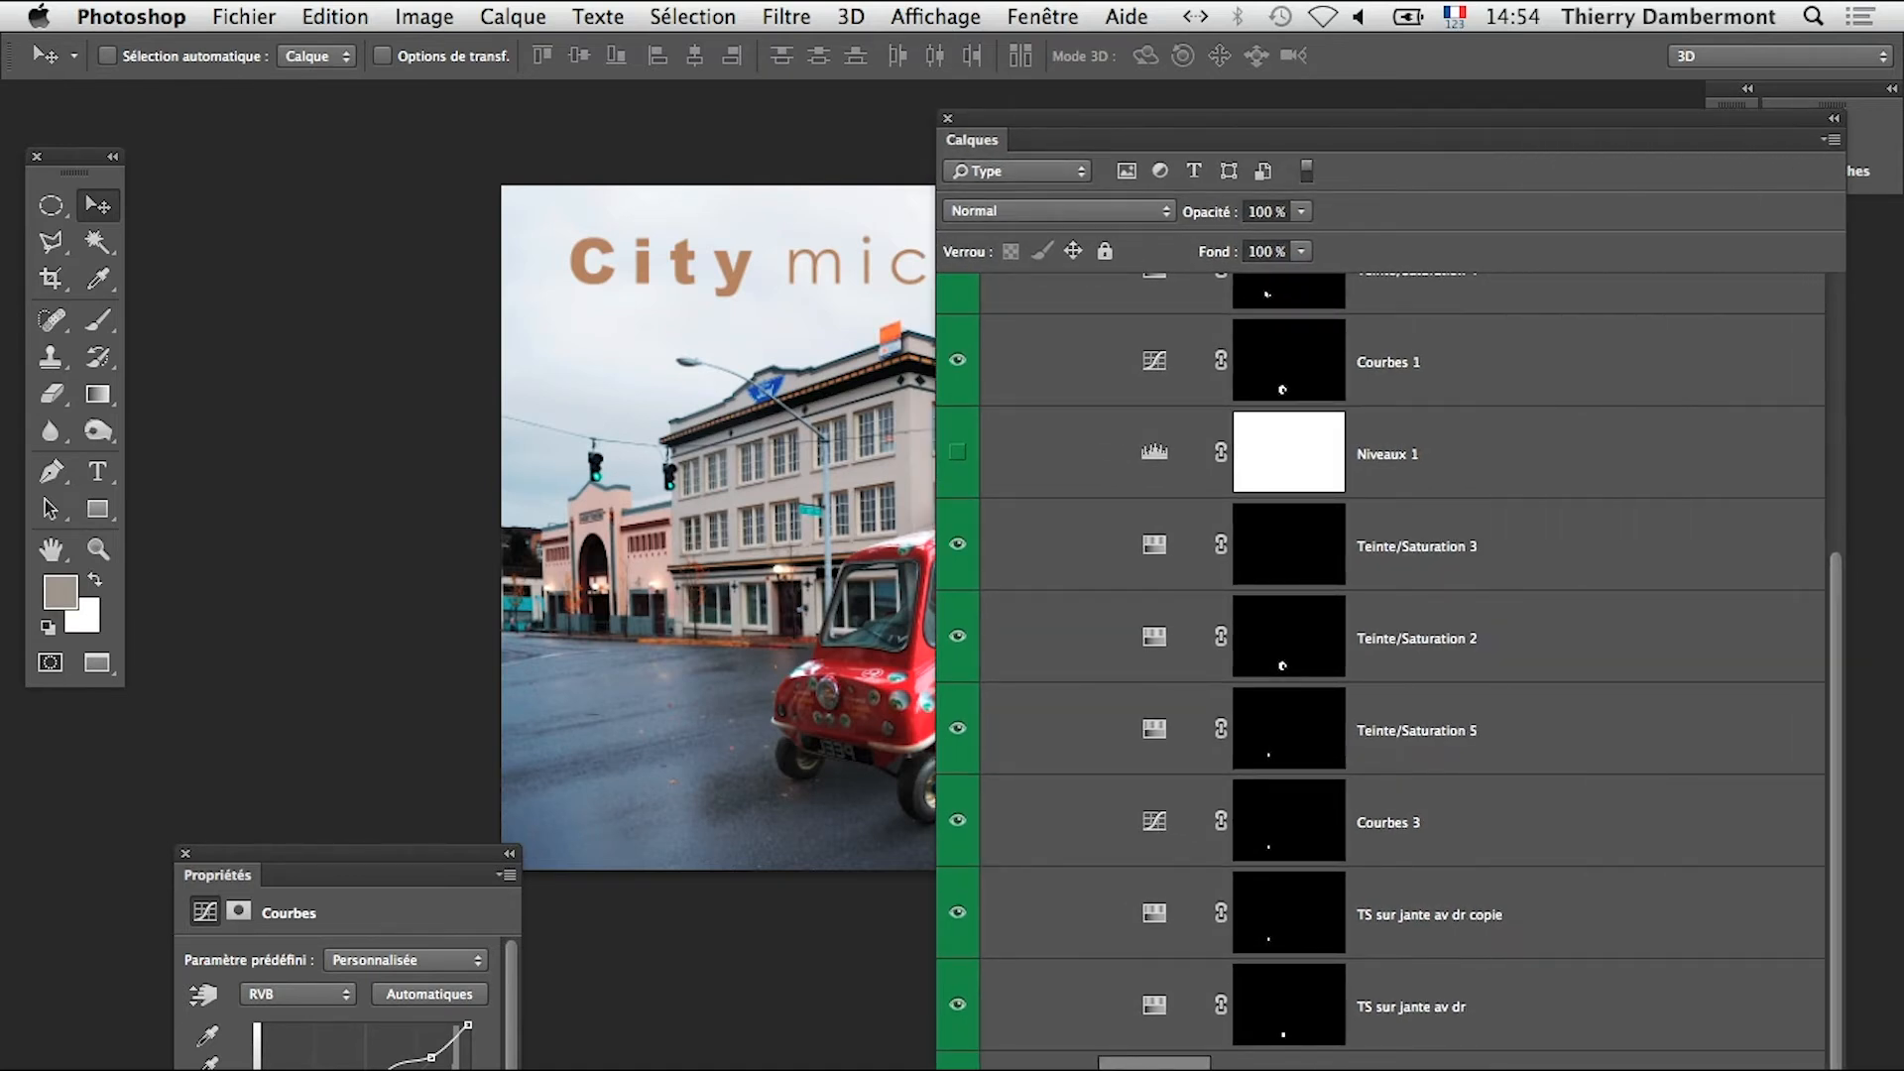
Move the curves layer pour modifier toute la voiture to the top of the masked voiturette group
drag(1150, 1063, 1126, 408)
scroll(1382, 671, up, 5)
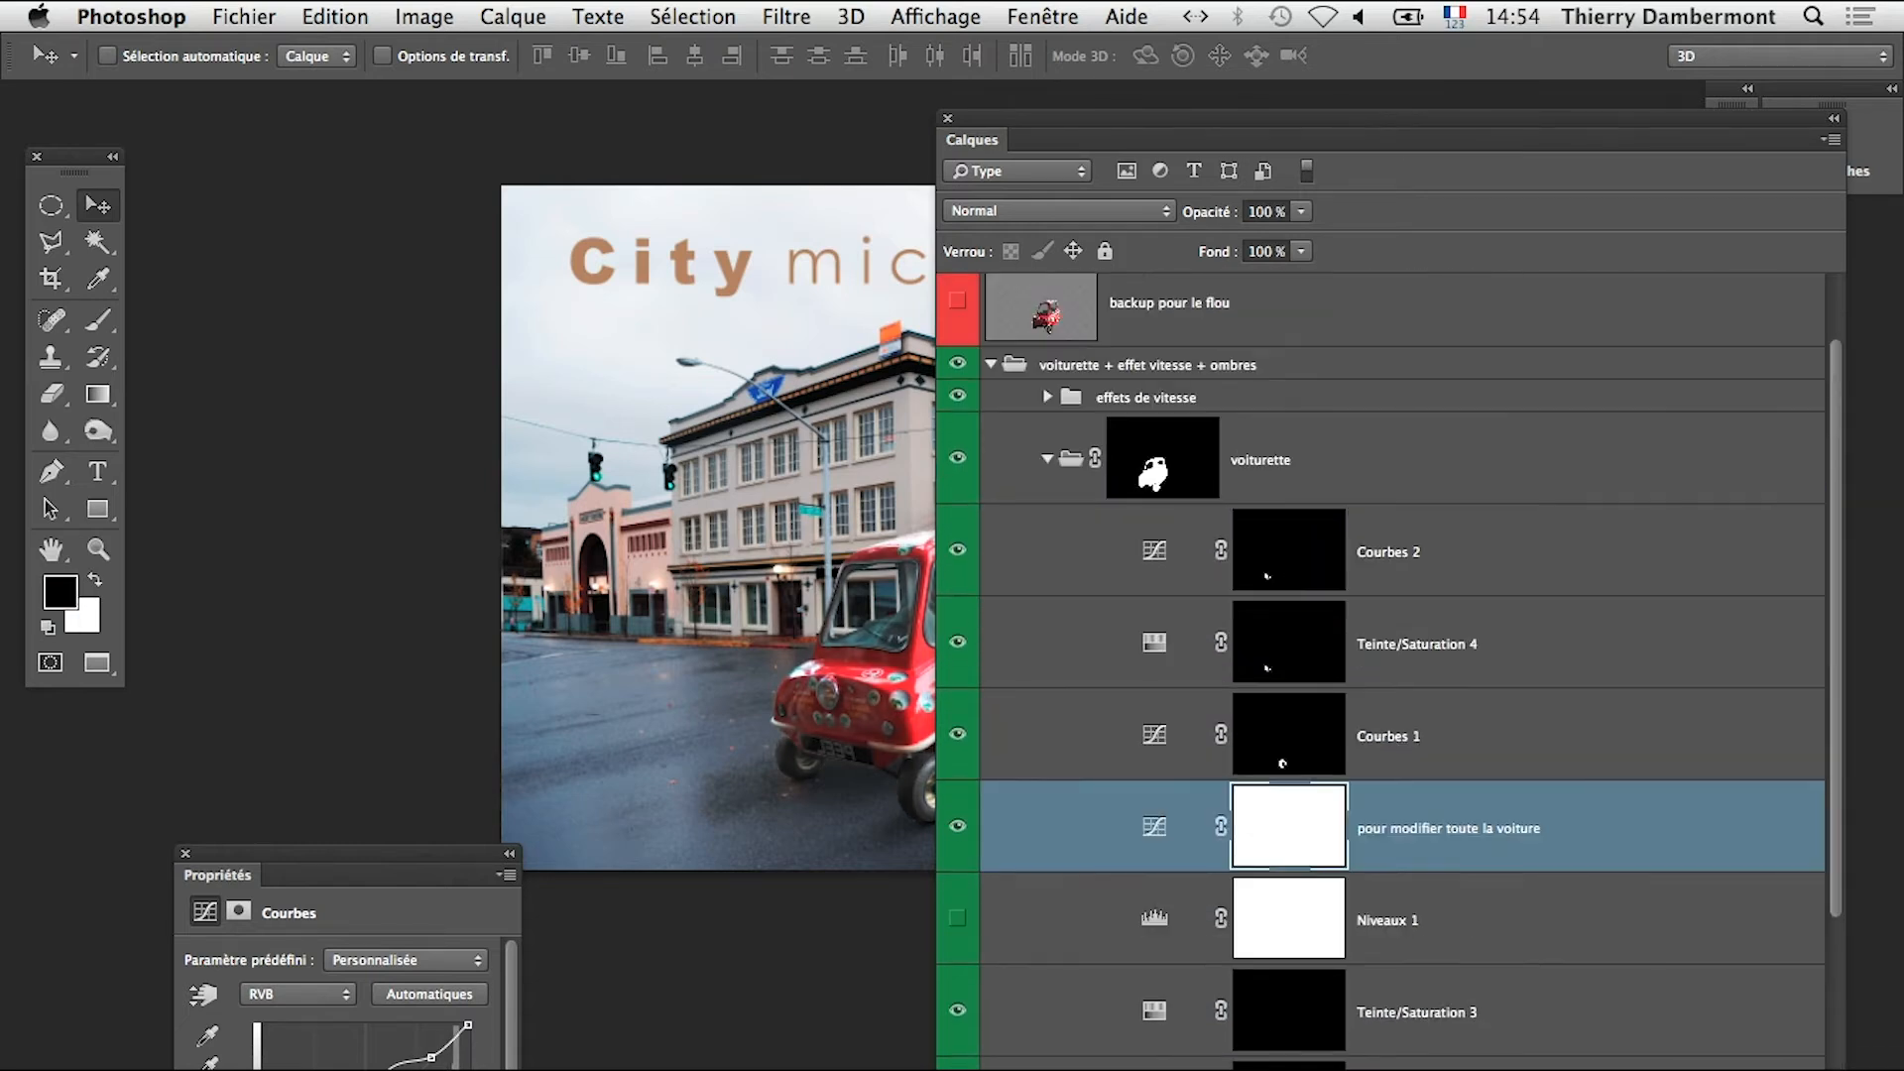
drag(1126, 828, 1126, 515)
Clear the view of the micro-car and compare it with pour modifier toute la voiture hidden and shown
drag(1239, 118, 1463, 89)
key(super+plus)
key(super+plus)
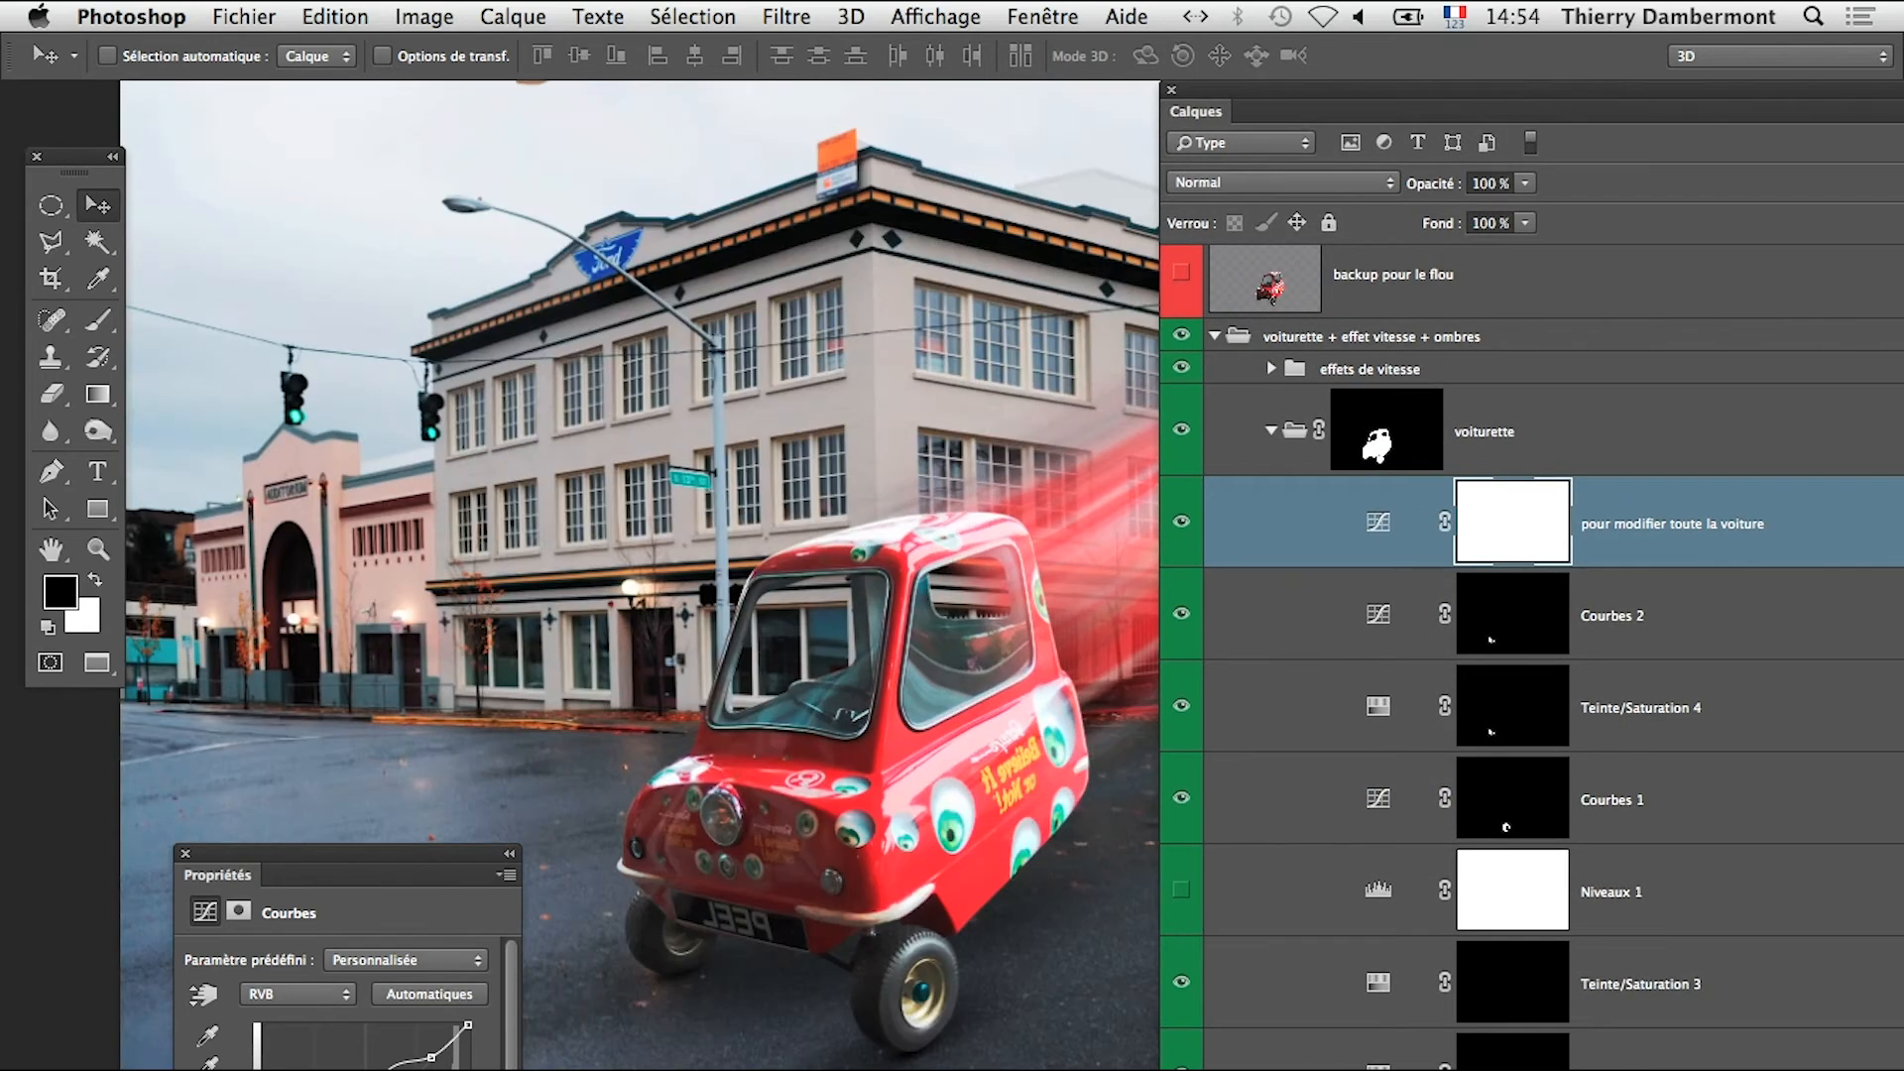
drag(347, 853, 320, 952)
drag(635, 694, 435, 500)
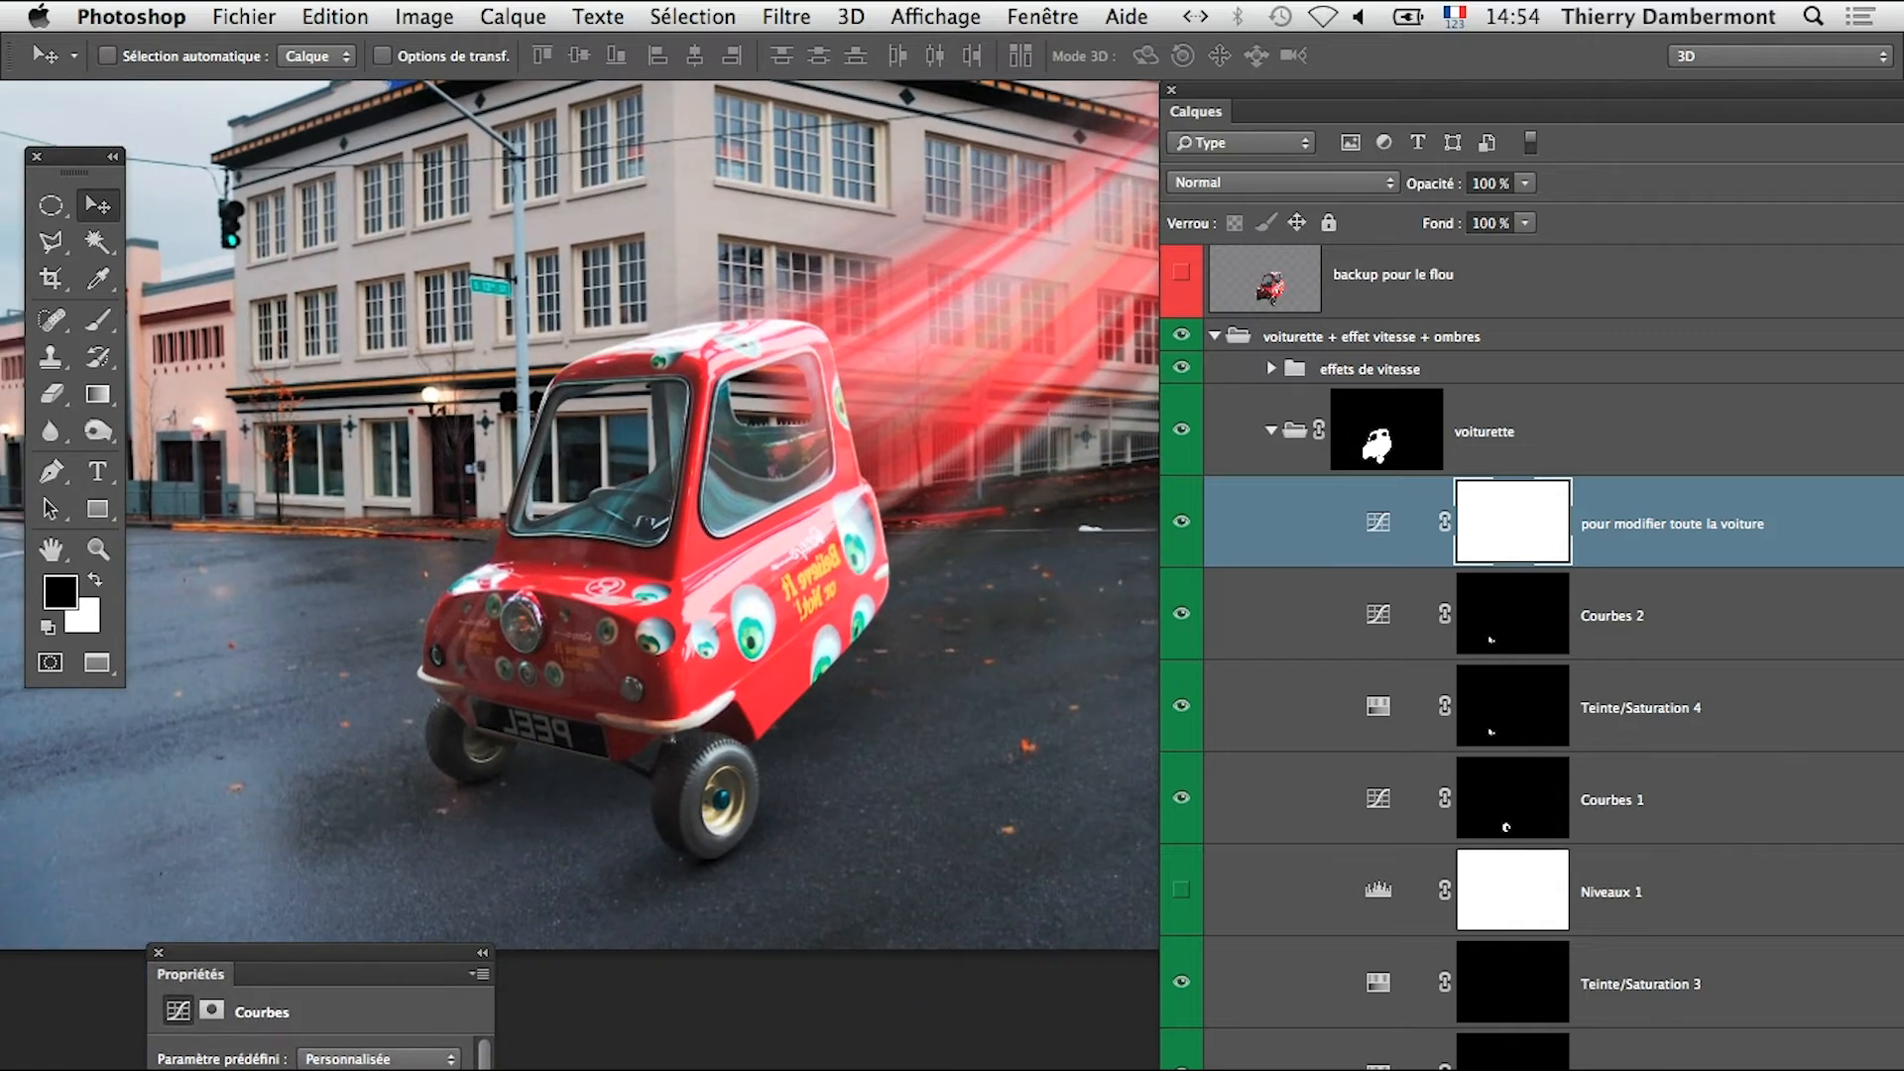
click(1181, 522)
click(1181, 522)
click(1181, 522)
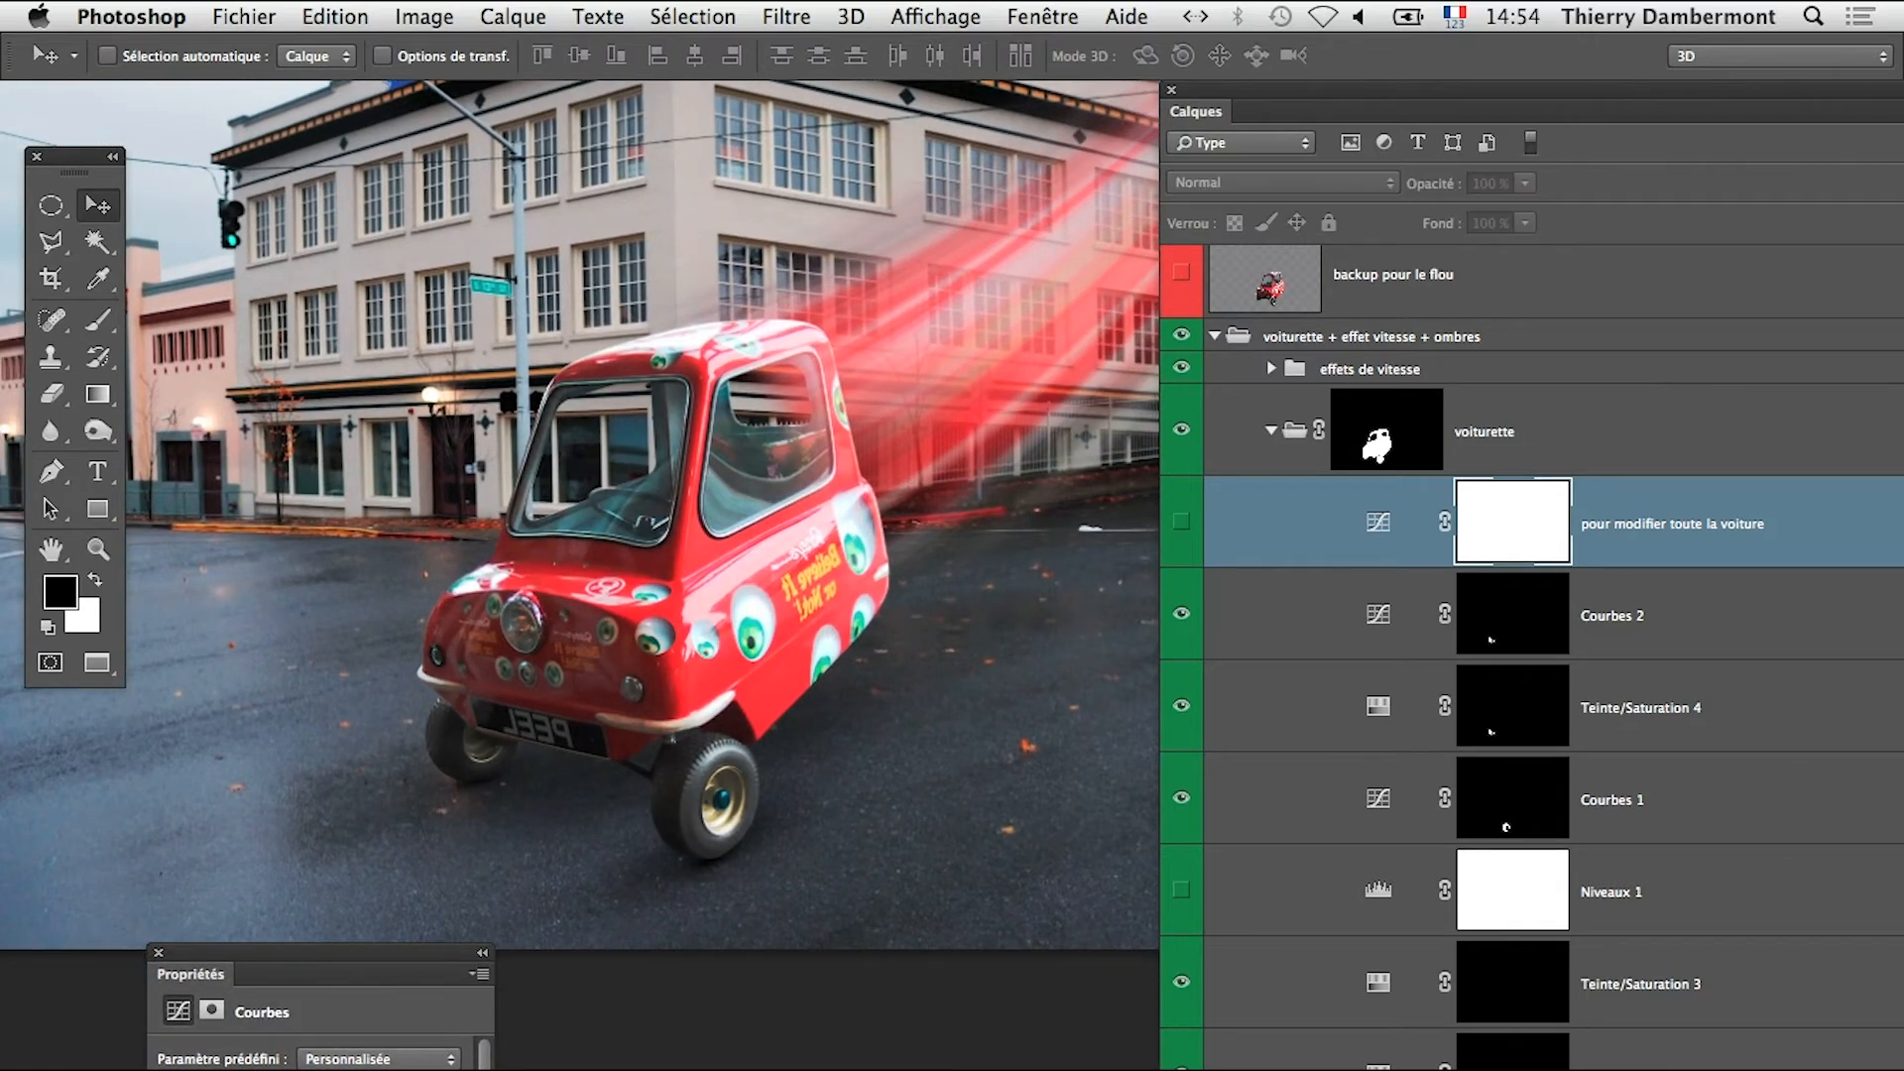
click(1181, 521)
Compare the micro-car's front and wheels up close with the whole-car curves correction hidden and shown
key(super+plus)
key(super+plus)
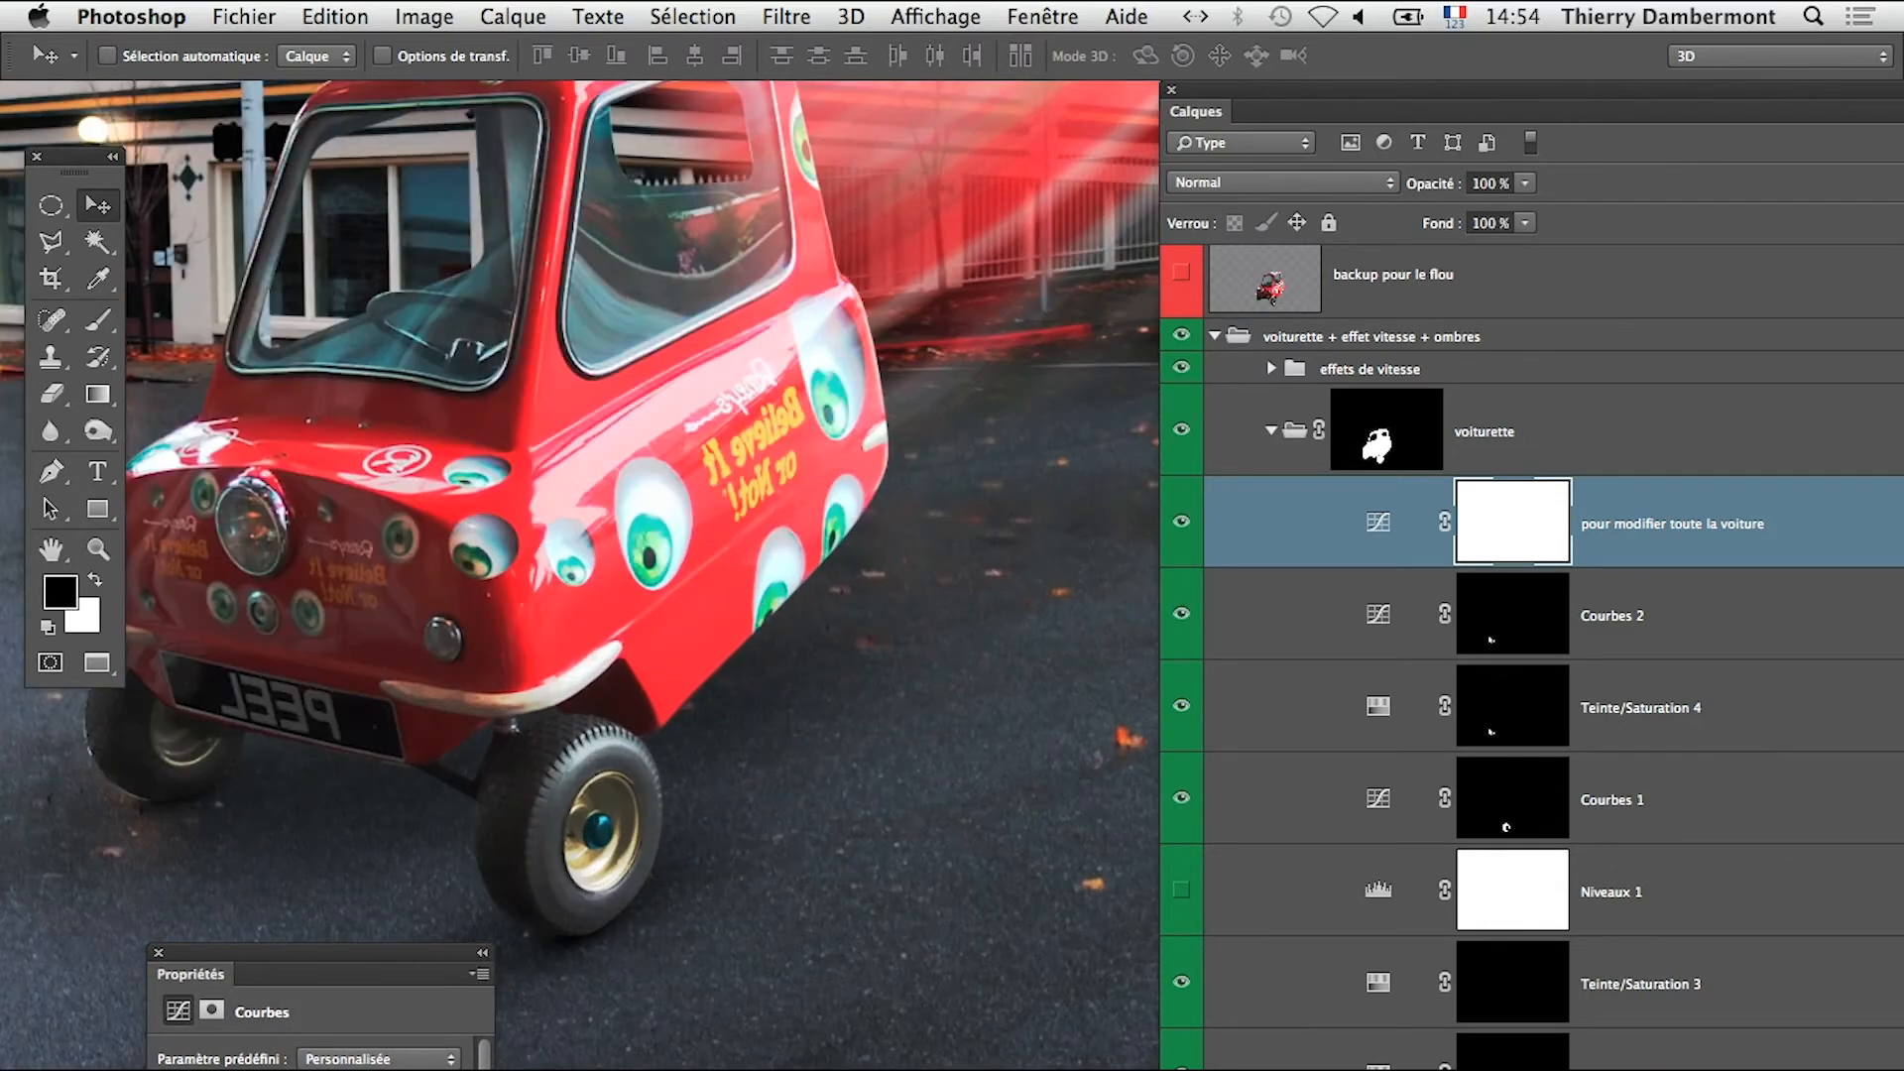
drag(516, 654, 837, 512)
key(super+plus)
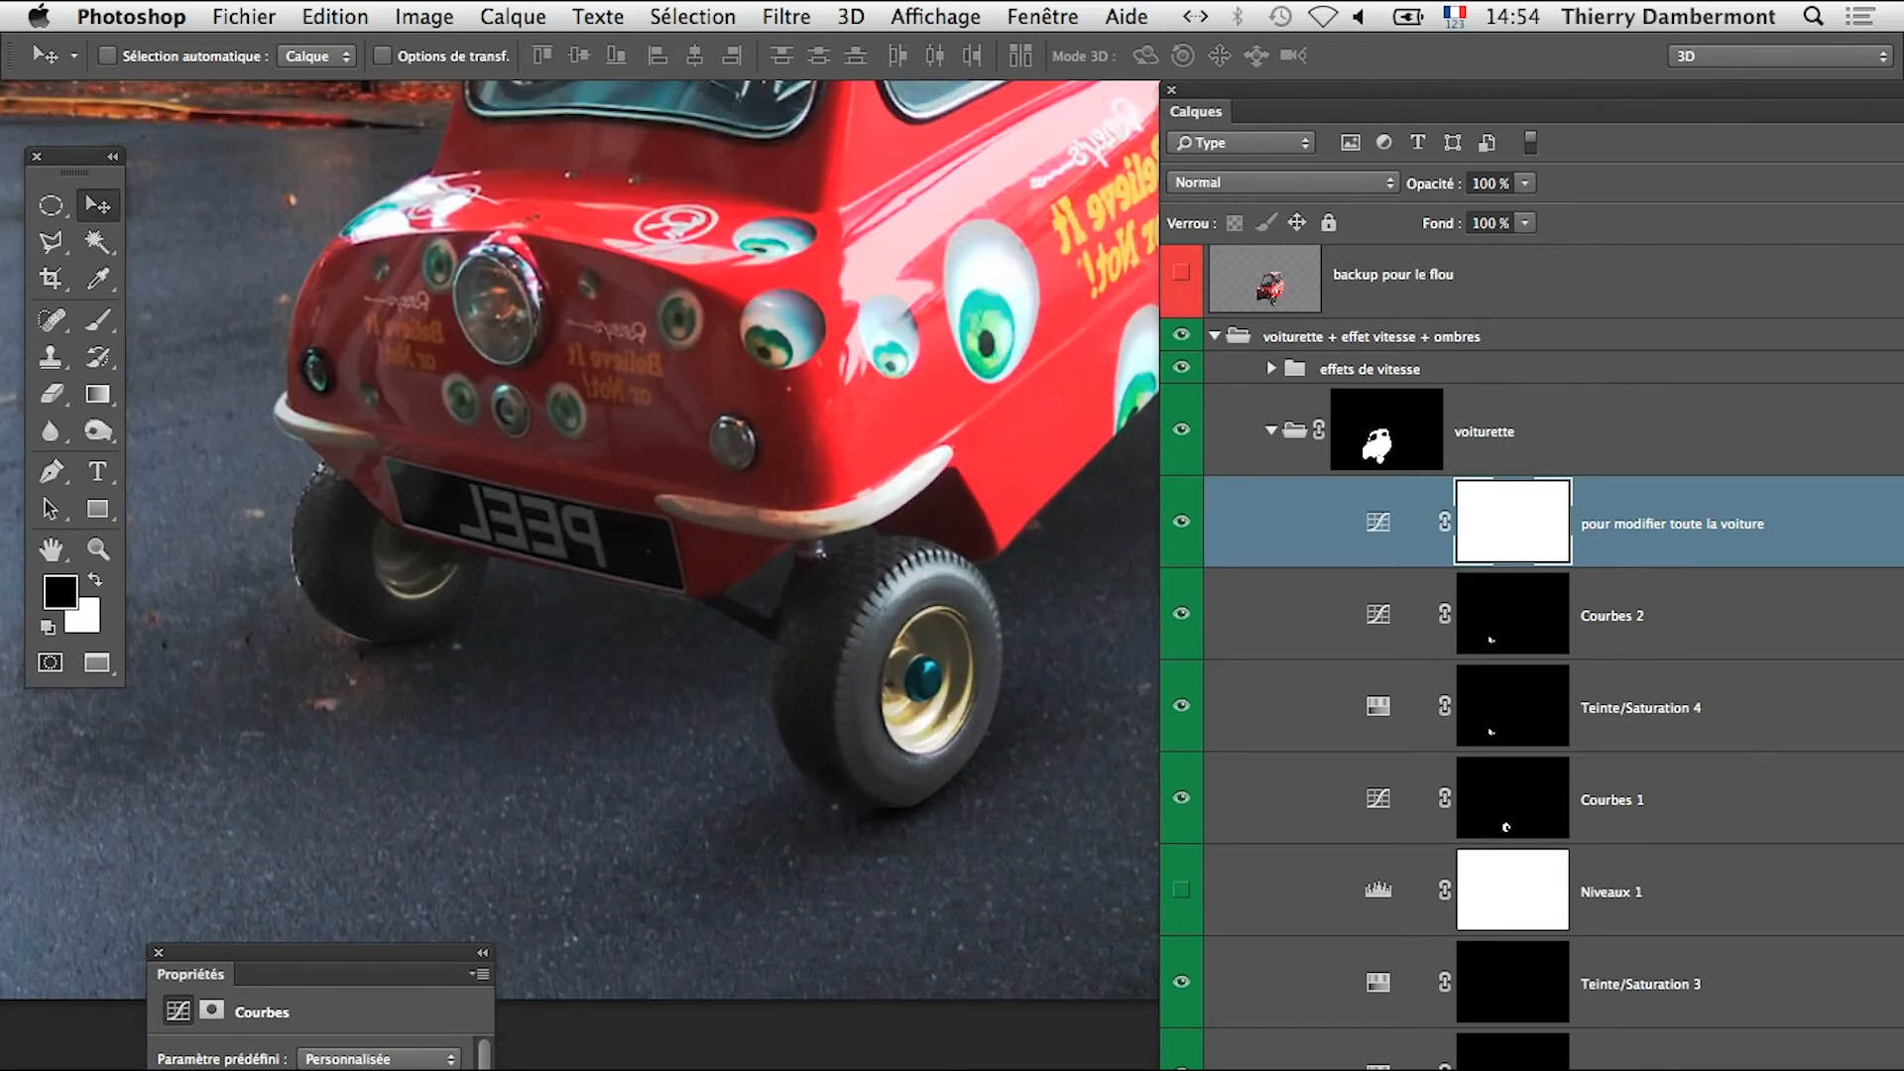
click(1182, 522)
click(1182, 522)
click(1181, 522)
click(1181, 522)
Exaggerate the pour modifier toute la voiture curve with a strong green shift to test its effect on the car
click(1388, 430)
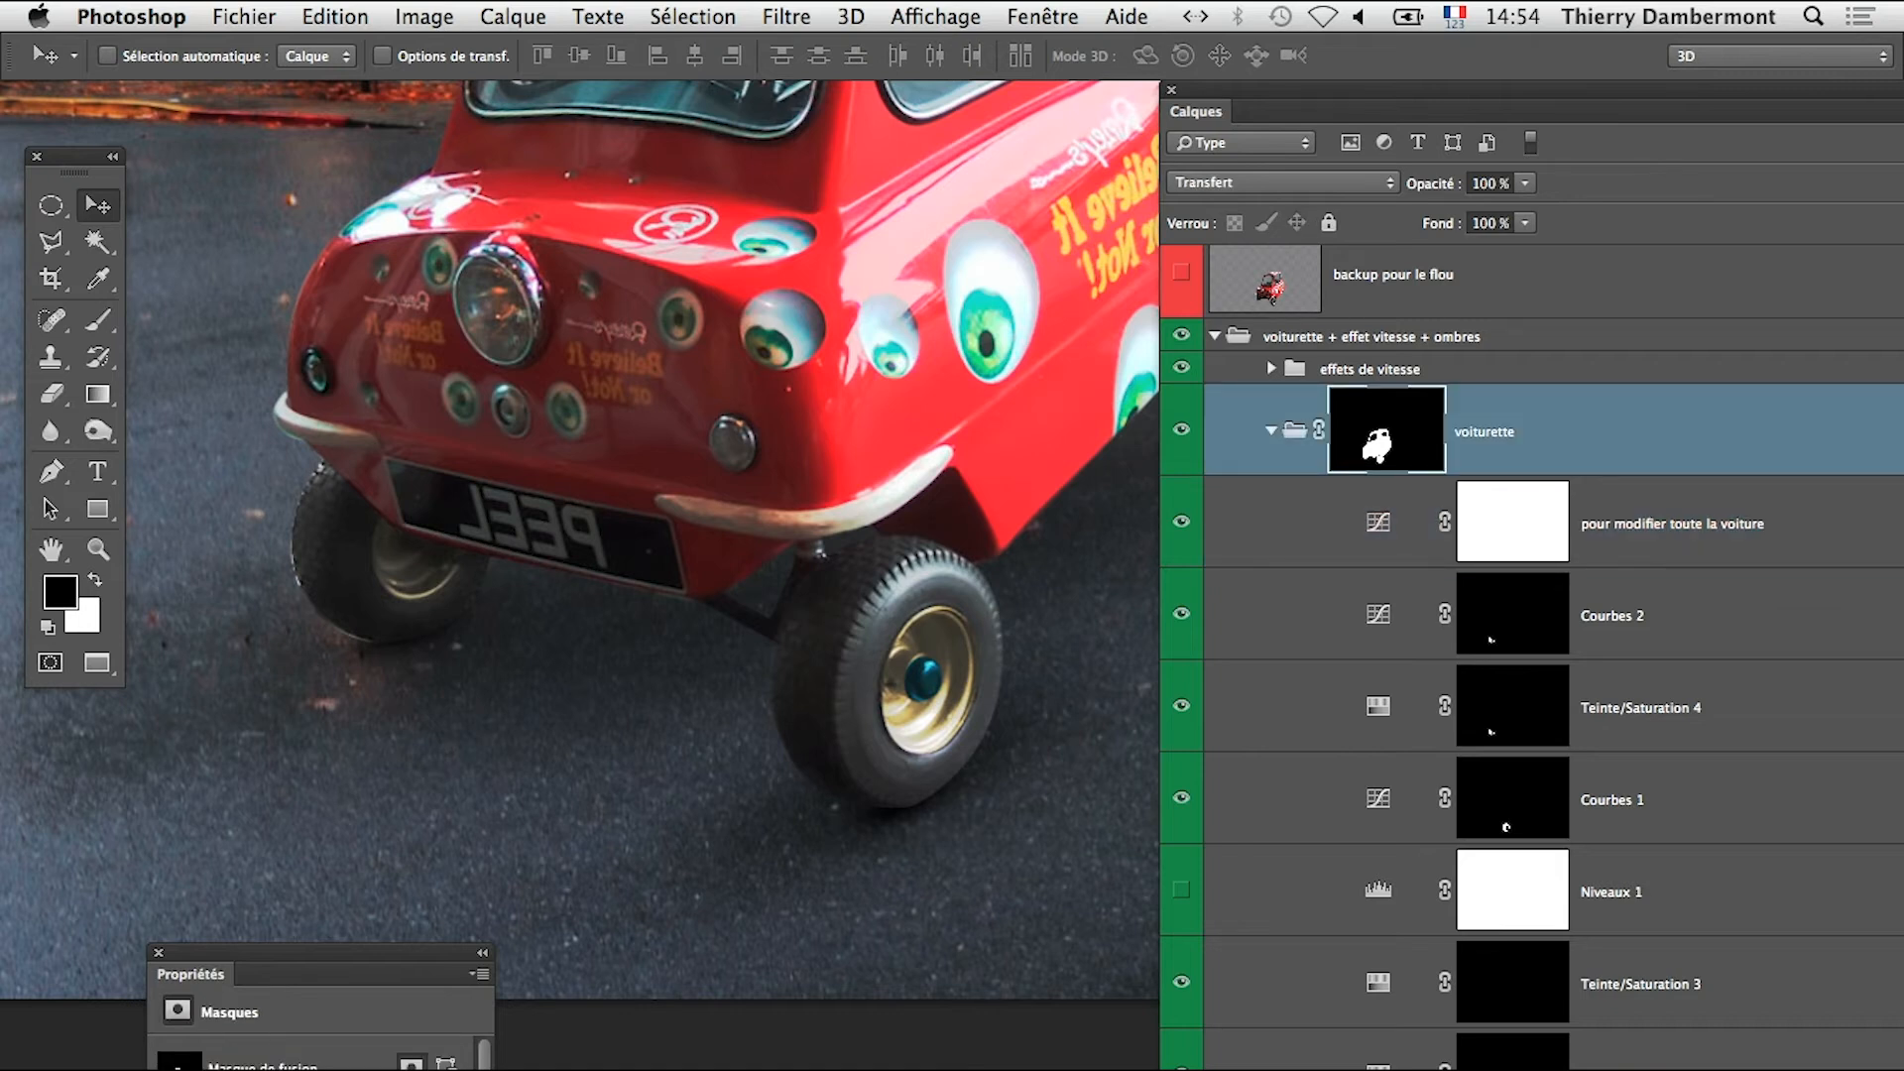
click(1378, 522)
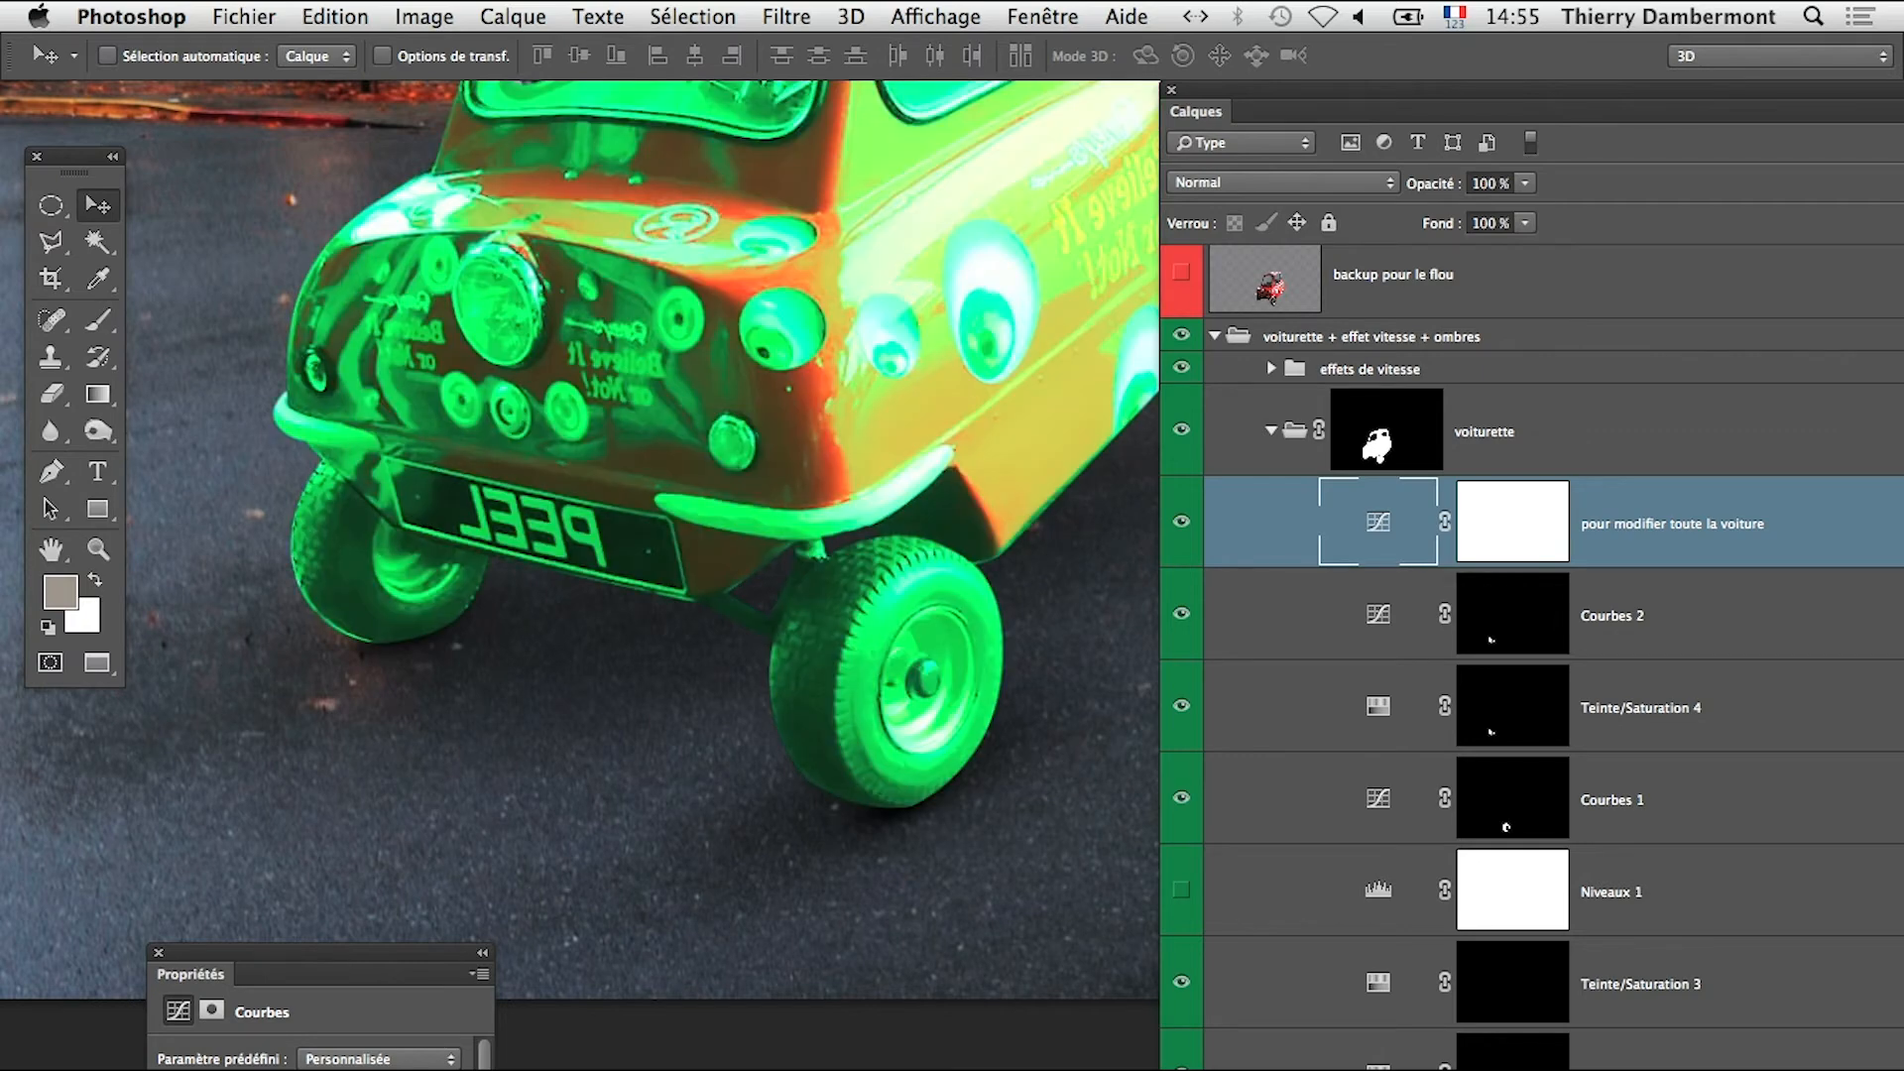
key(super+z)
key(super+z)
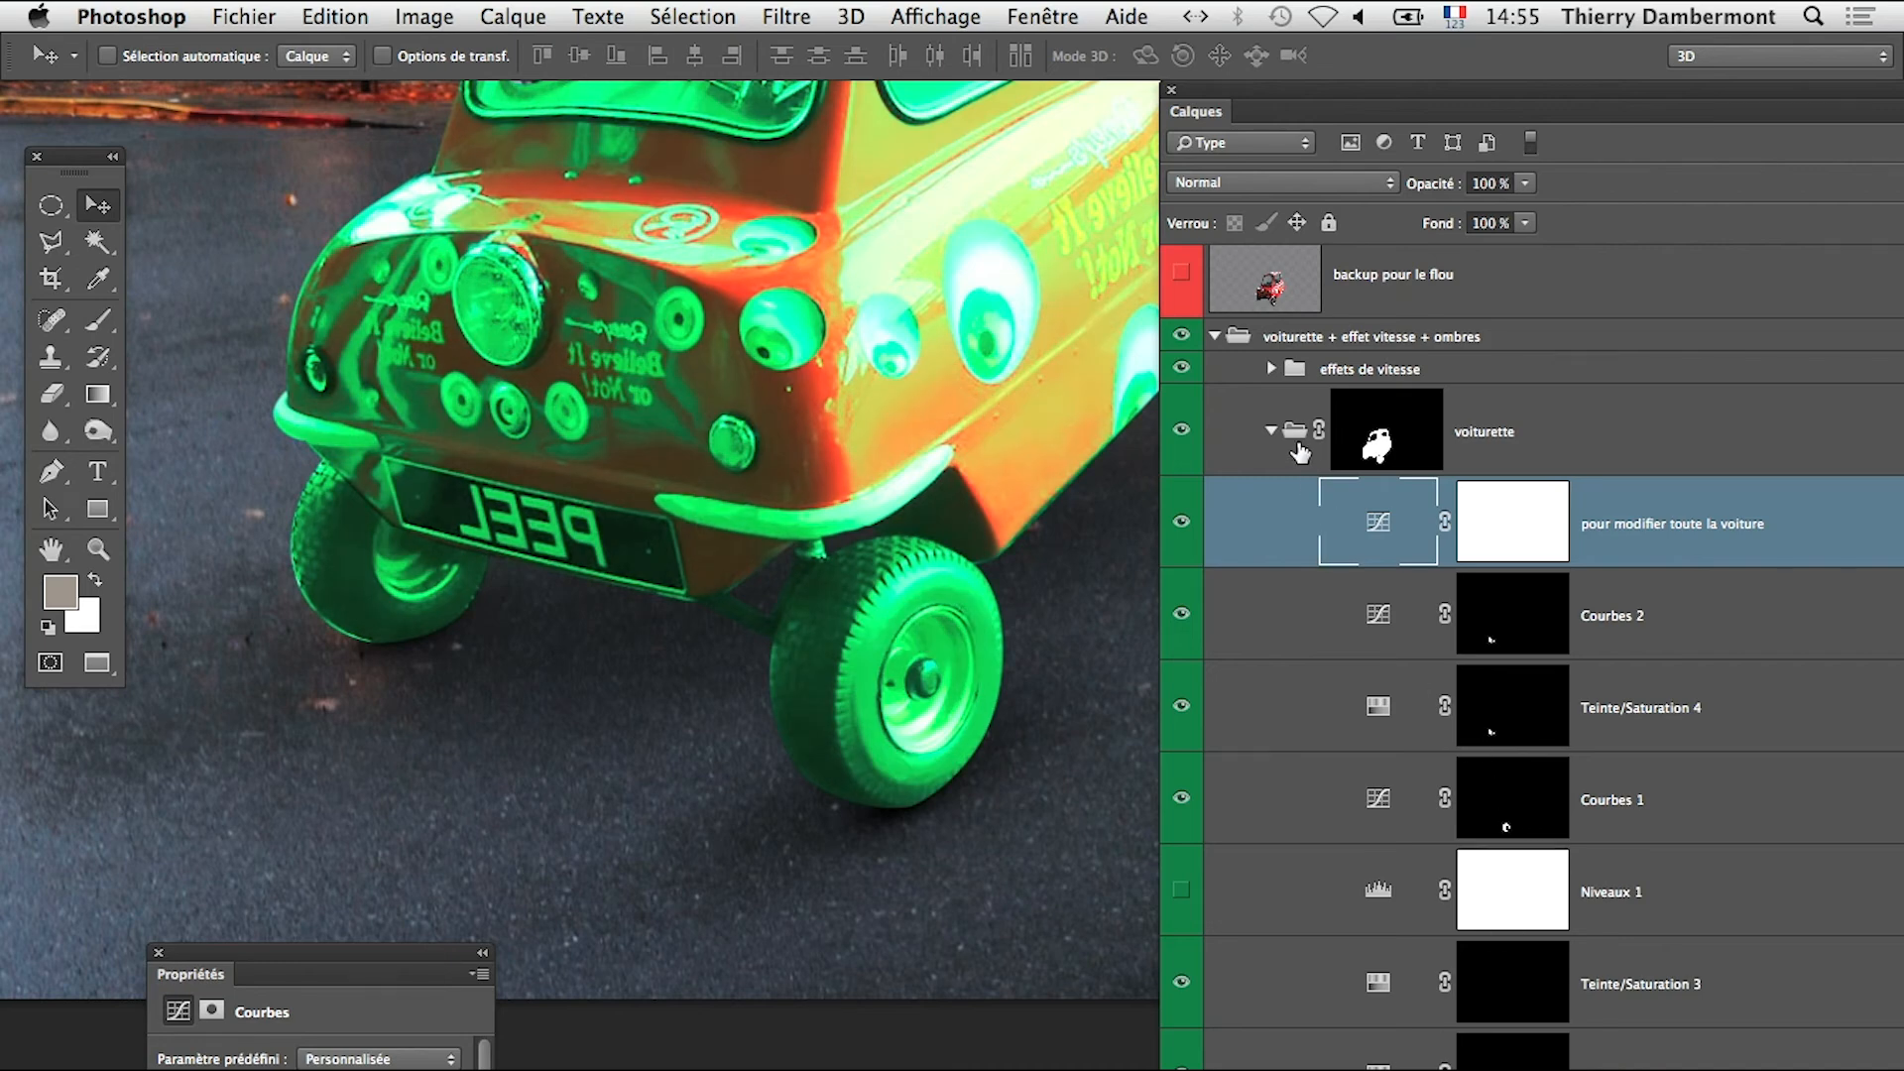
Collapse the voiturette group and try Transfert blending on the voiturette + effet vitesse + ombres group before restoring Normal
click(1271, 430)
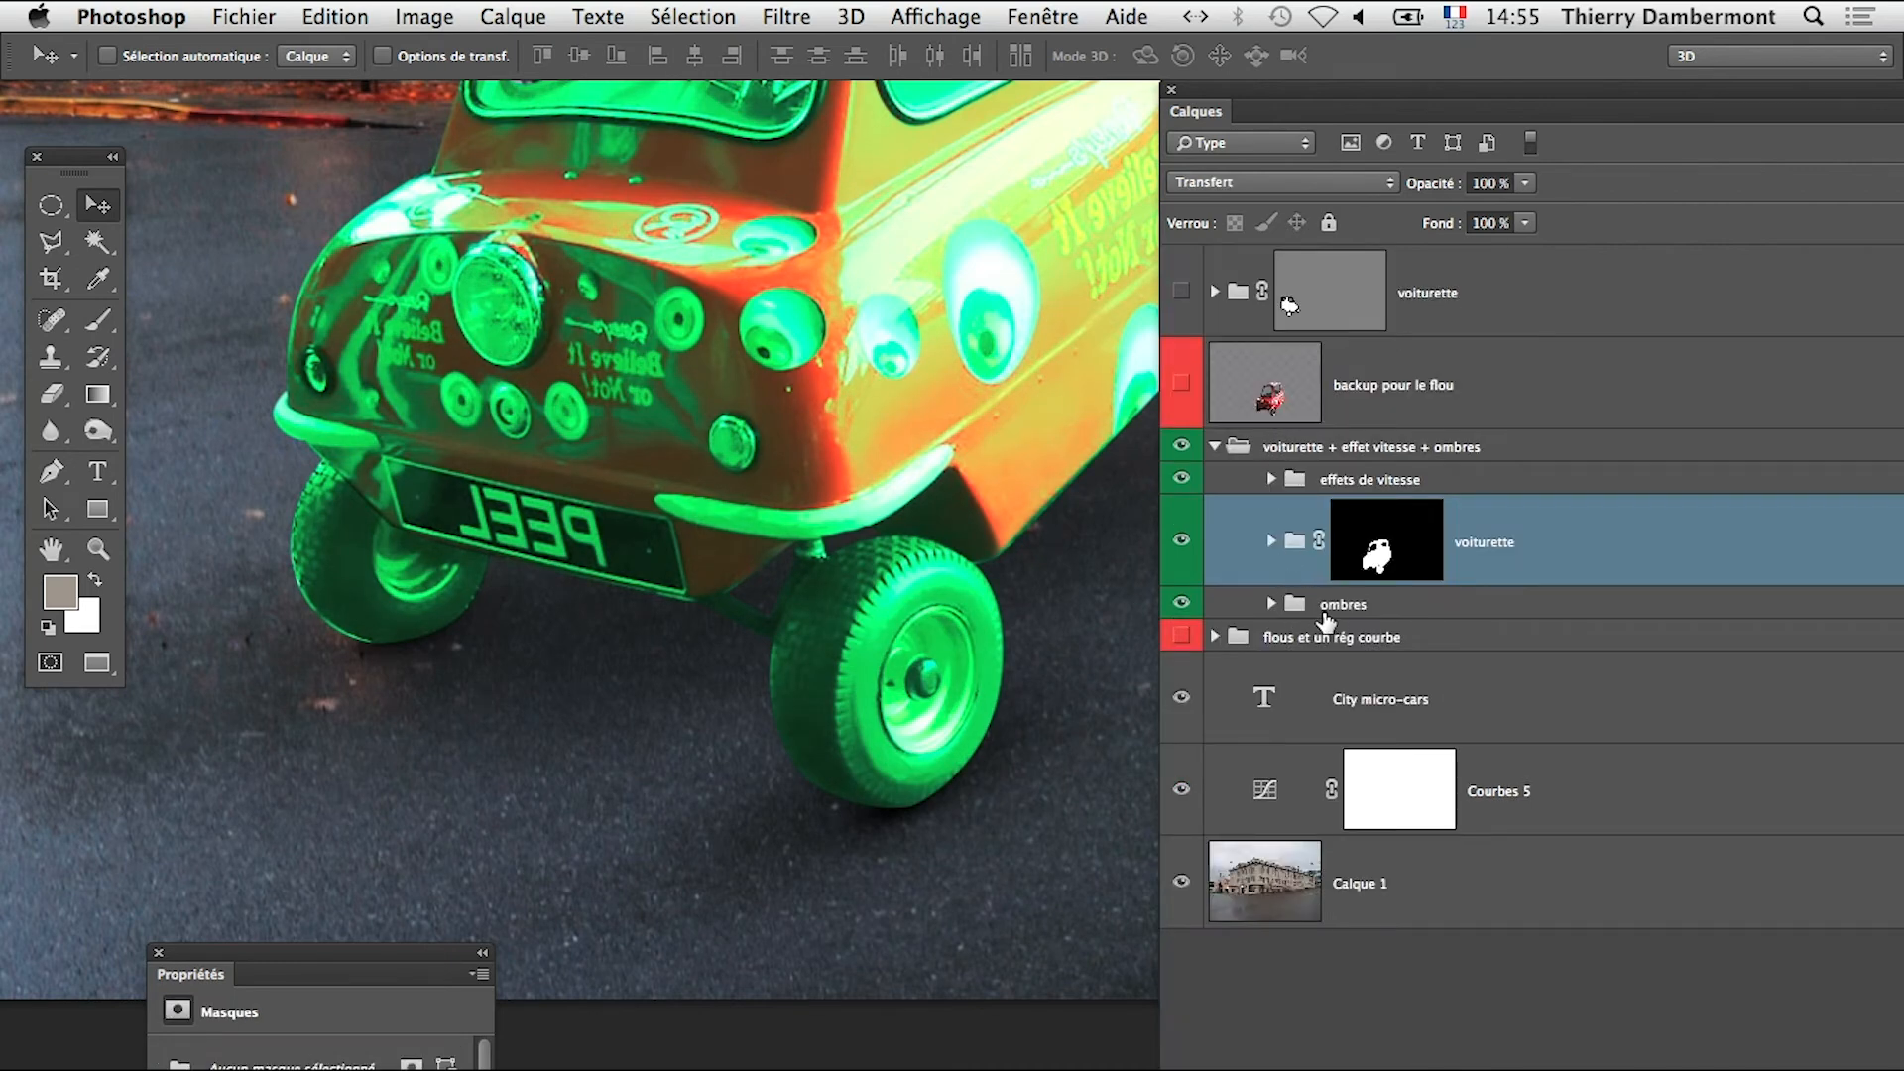
click(1329, 607)
click(1291, 448)
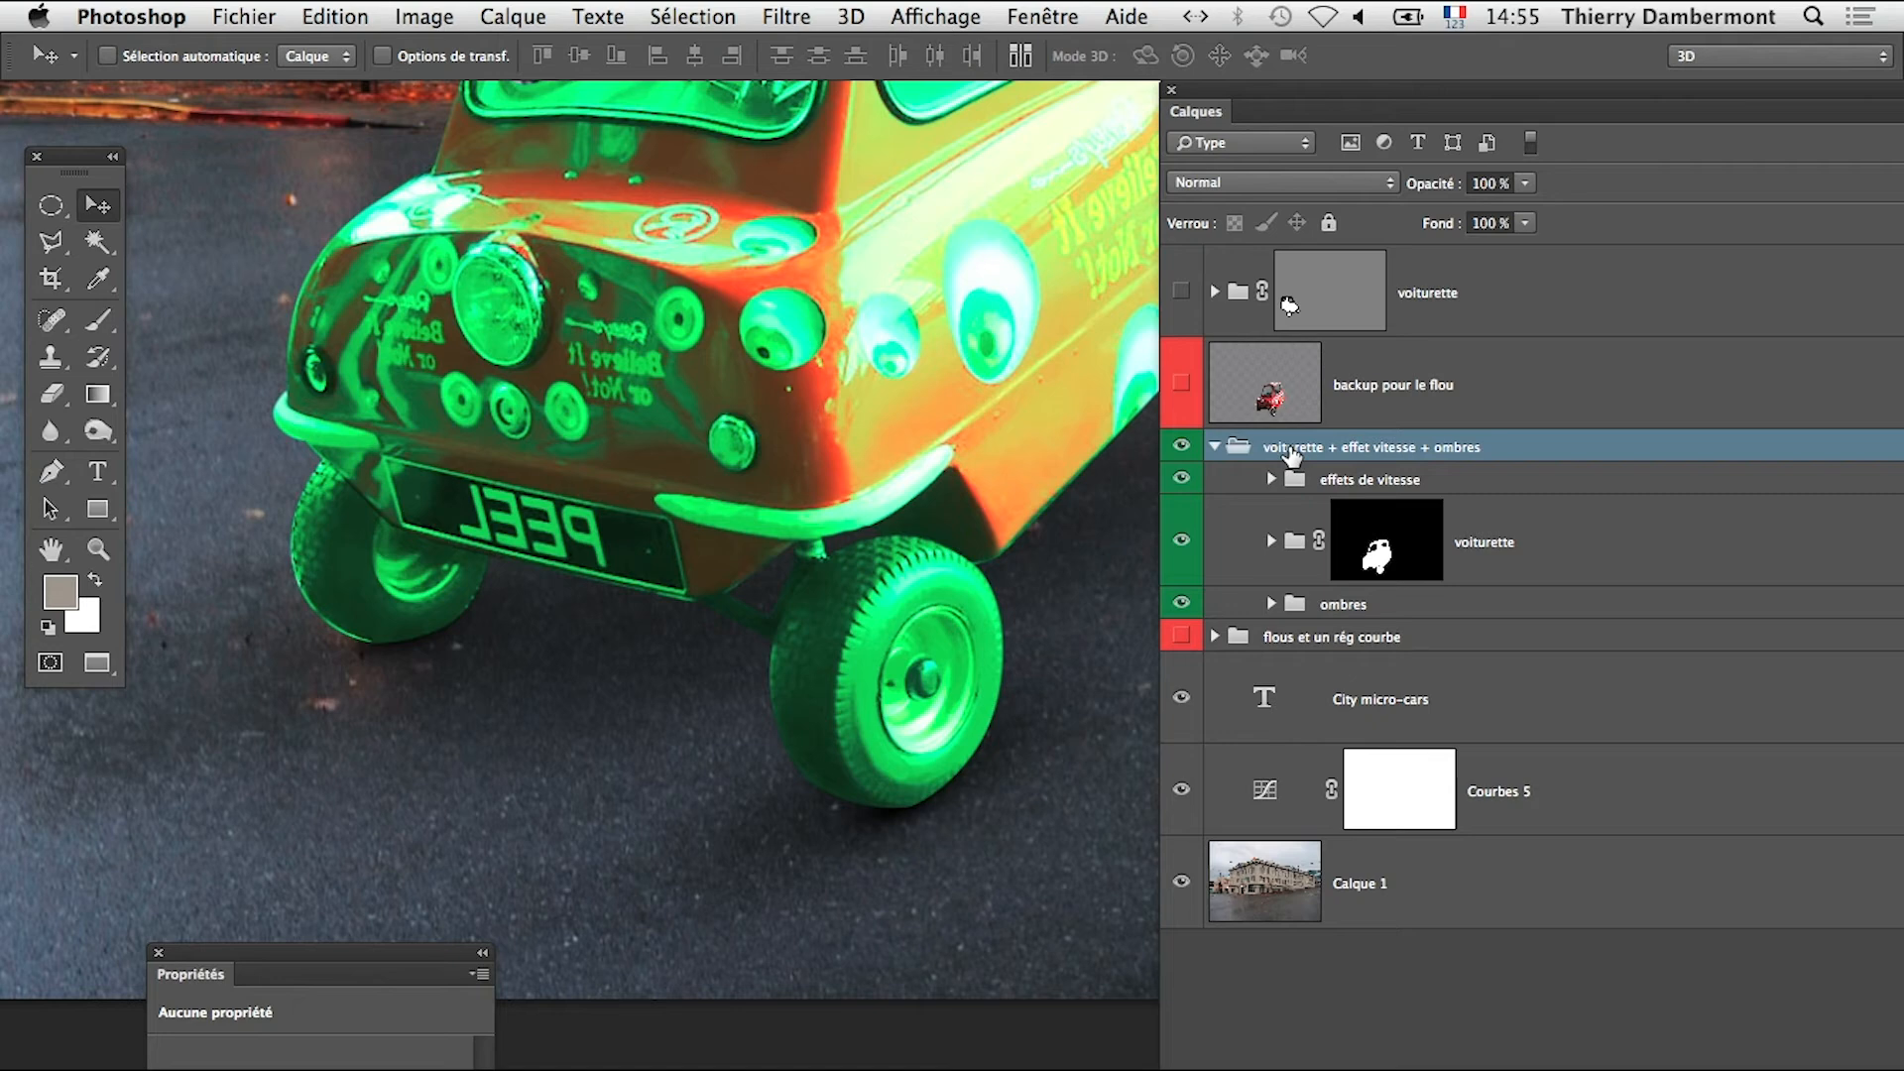
click(1230, 181)
click(1236, 145)
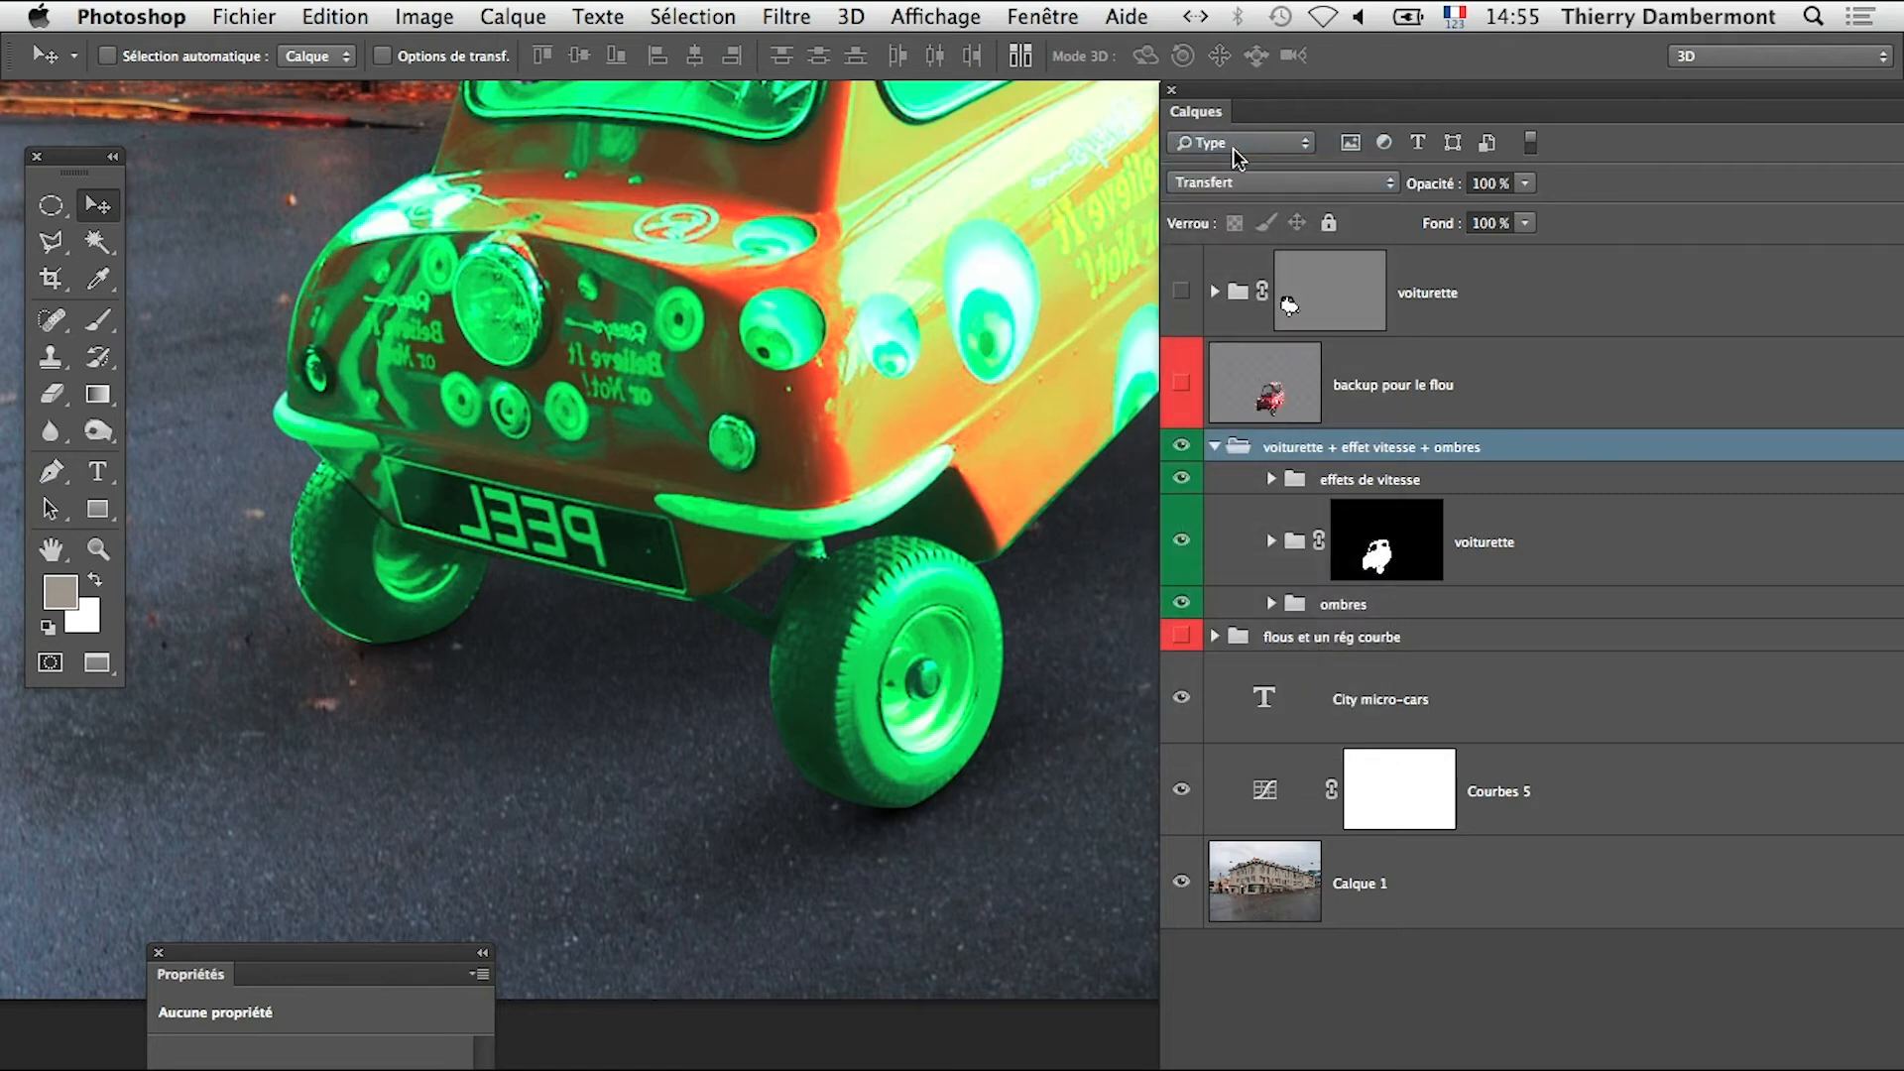
click(1240, 184)
click(1242, 214)
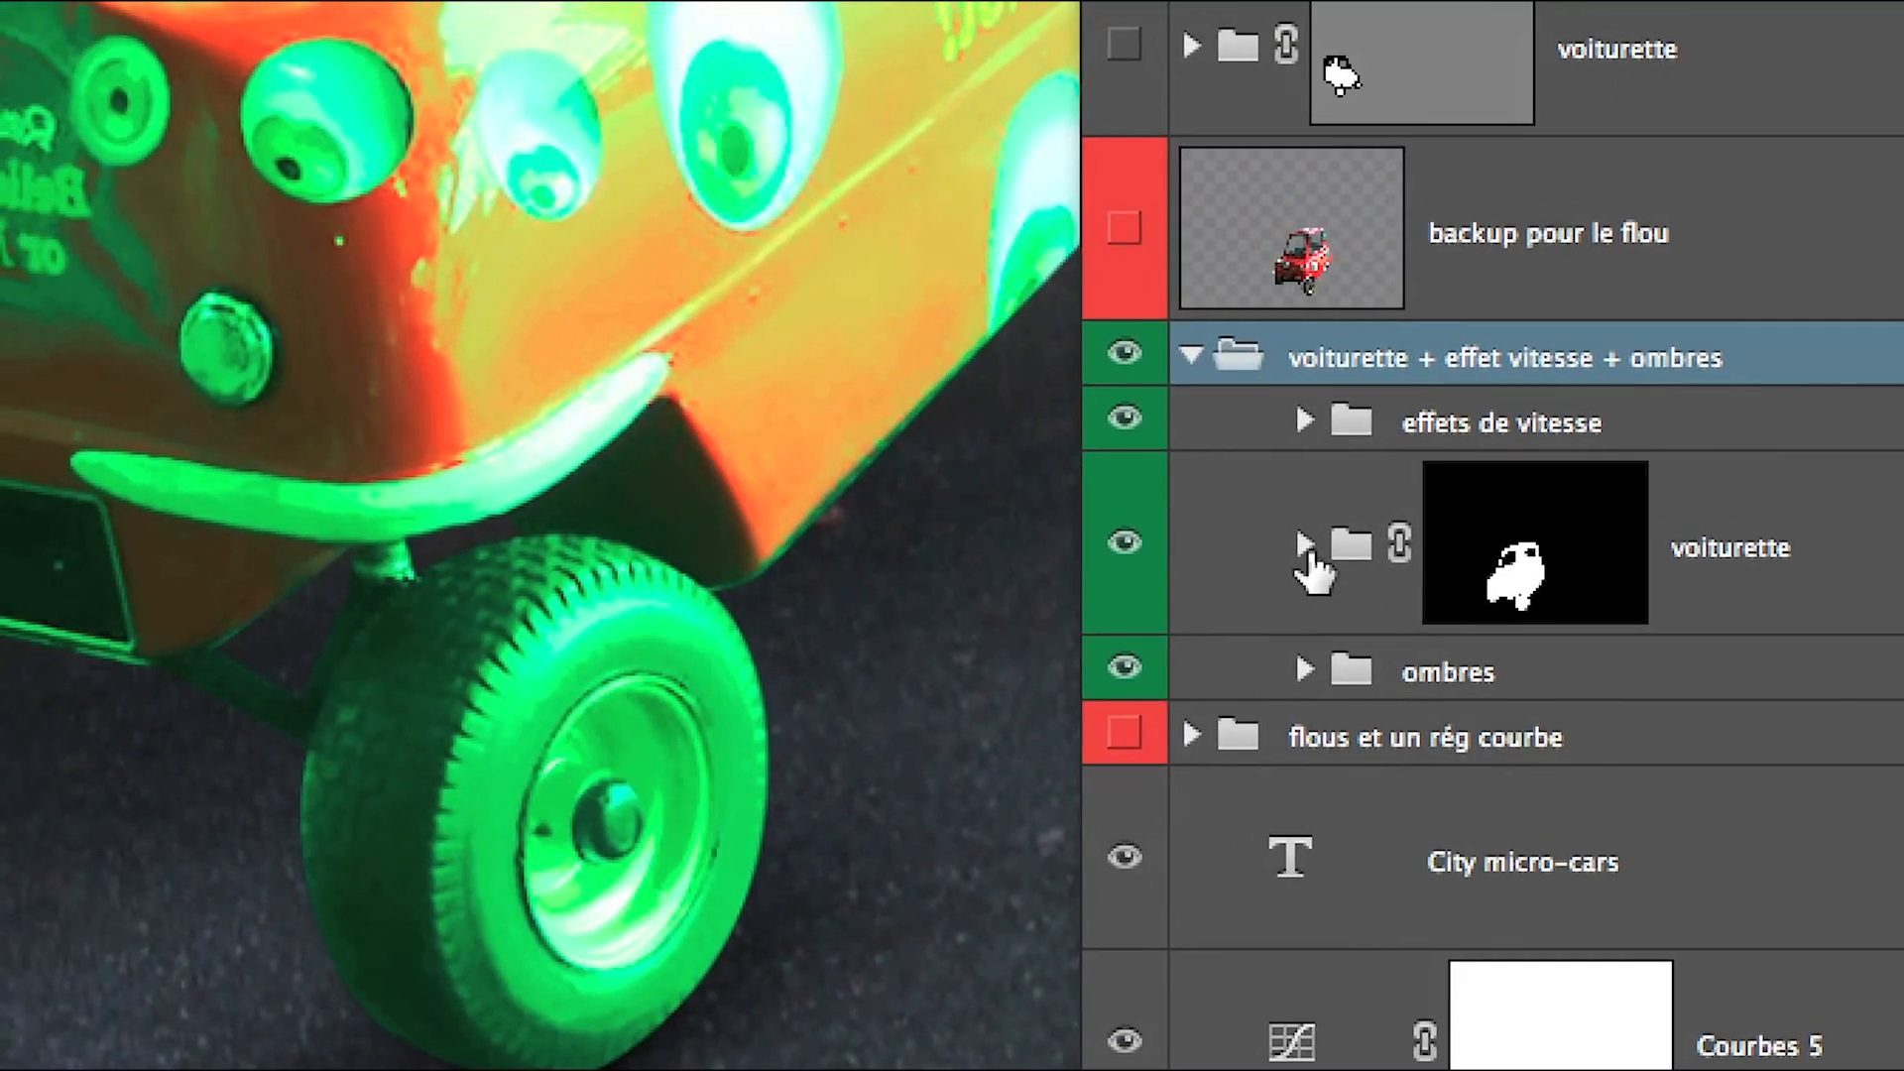
Reselect pour modifier toute la voiture inside the masked voiturette group and undo its exaggerated curve change
click(1306, 546)
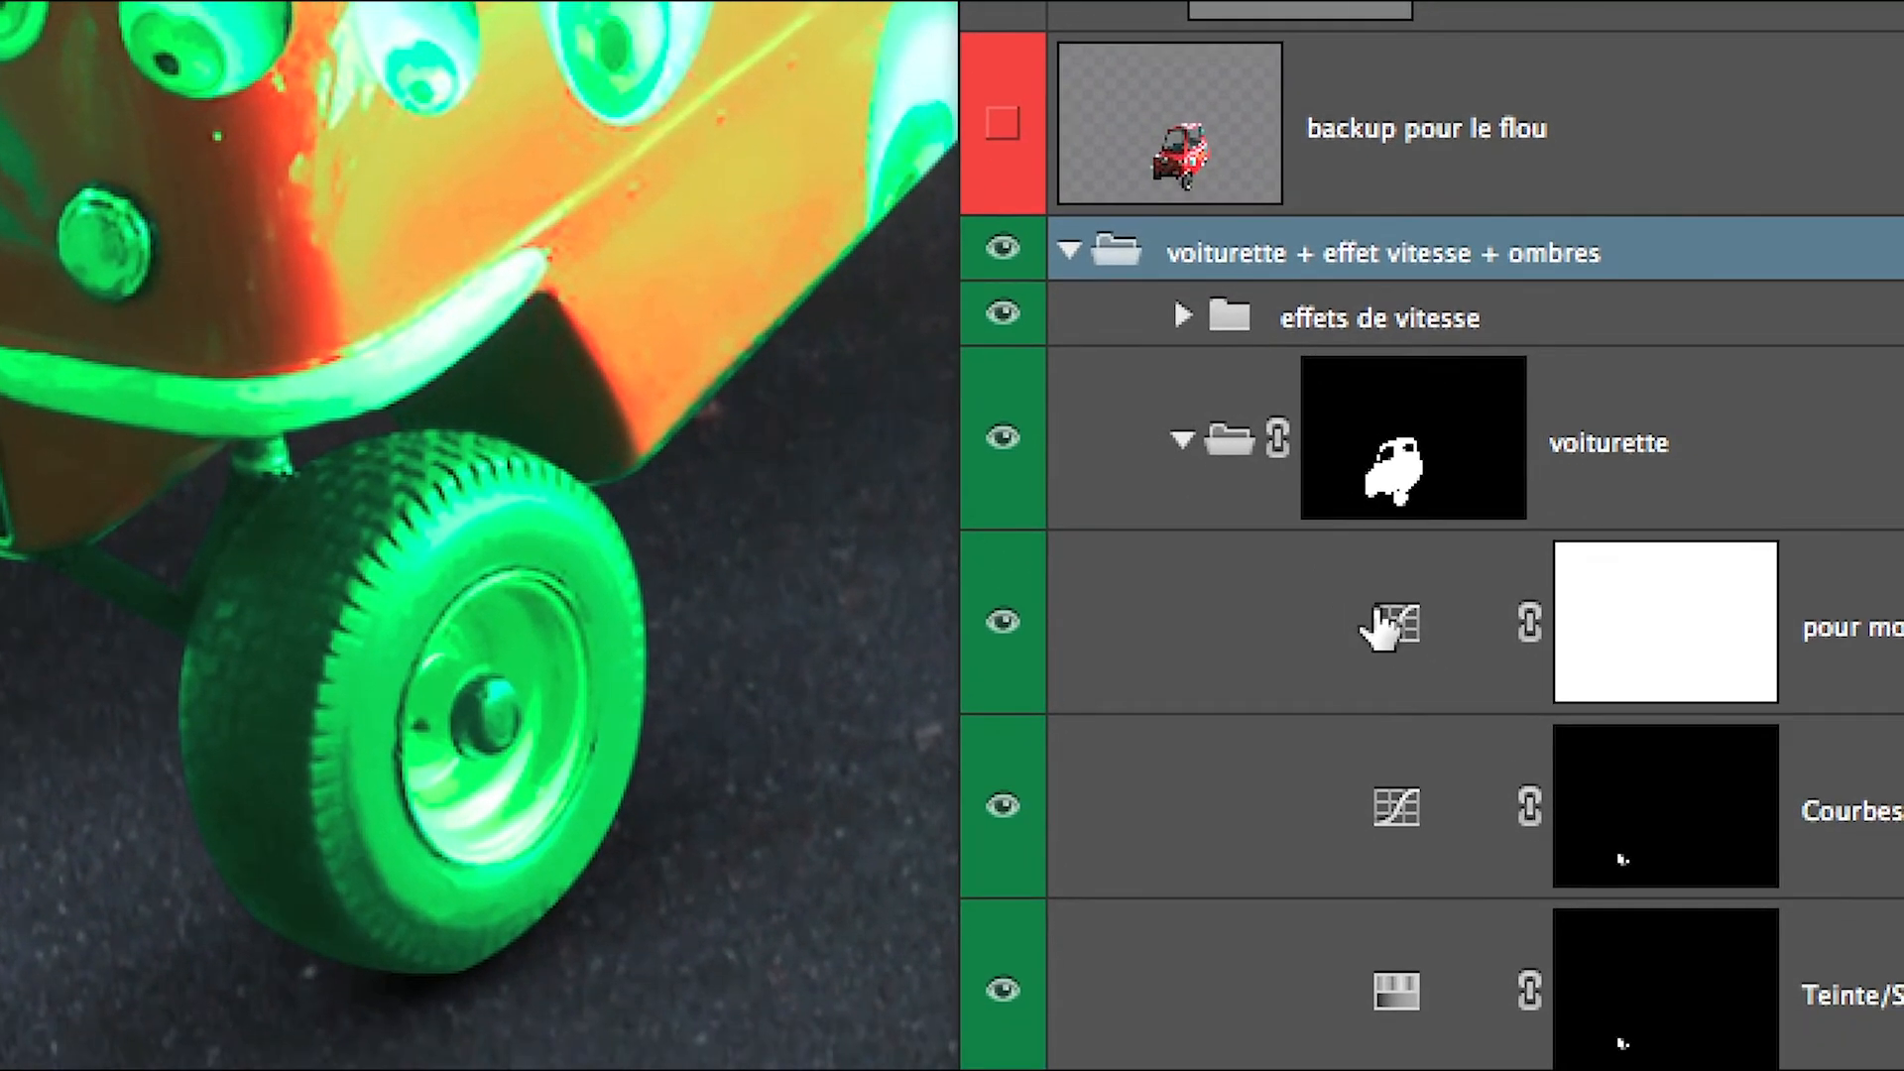
click(1383, 630)
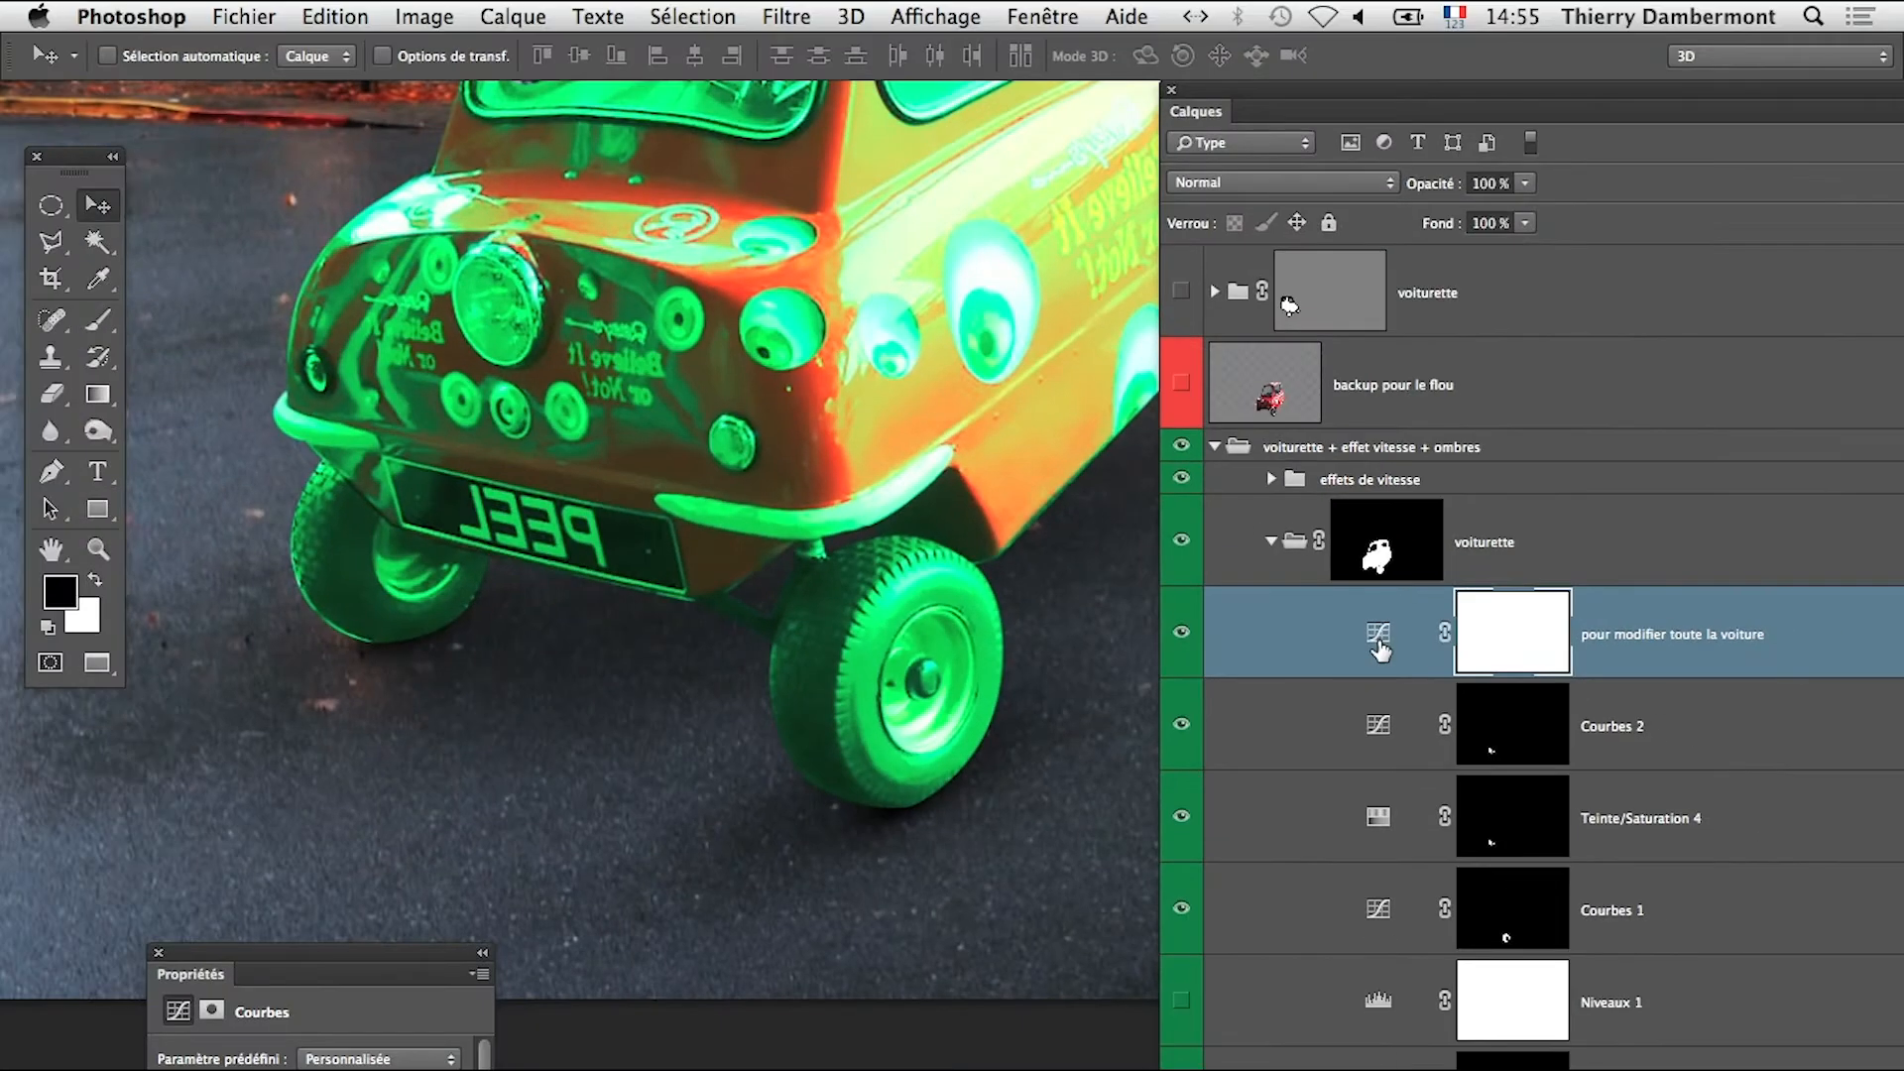
click(1271, 541)
click(1454, 569)
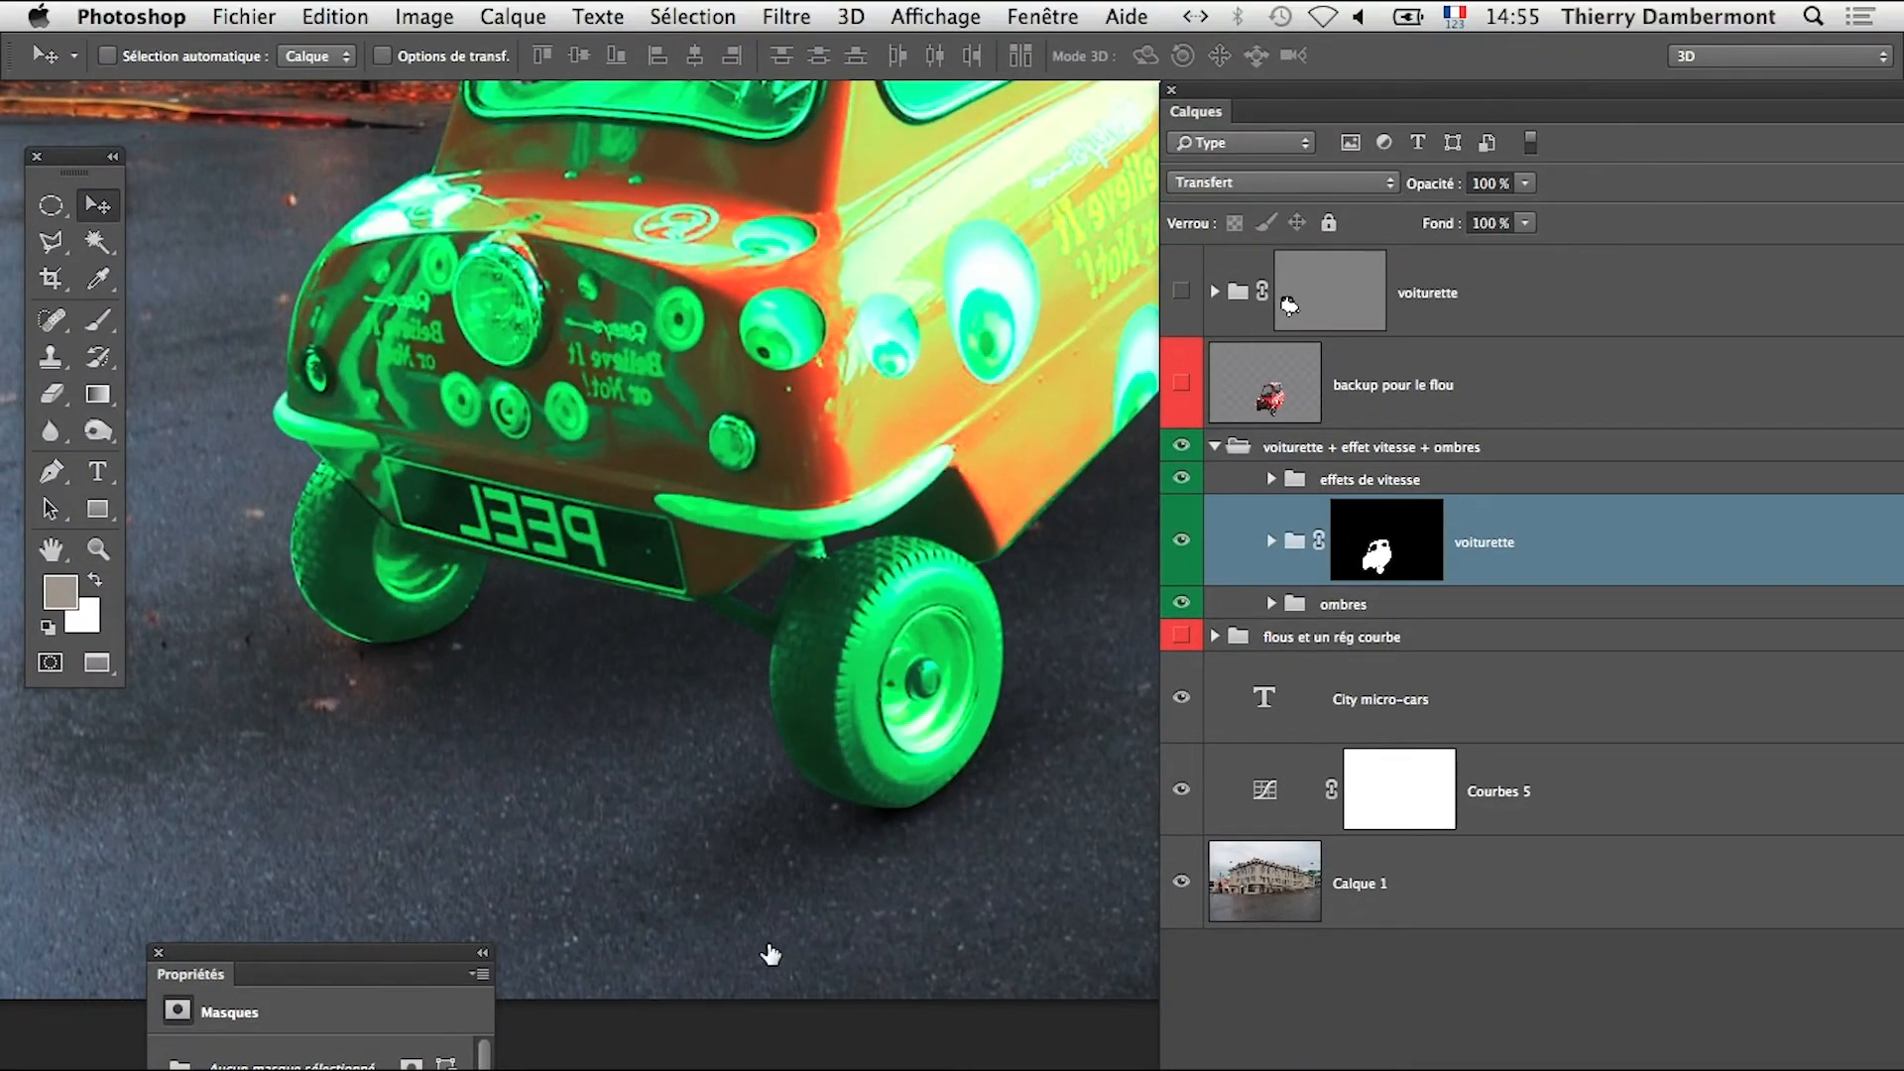
click(1270, 540)
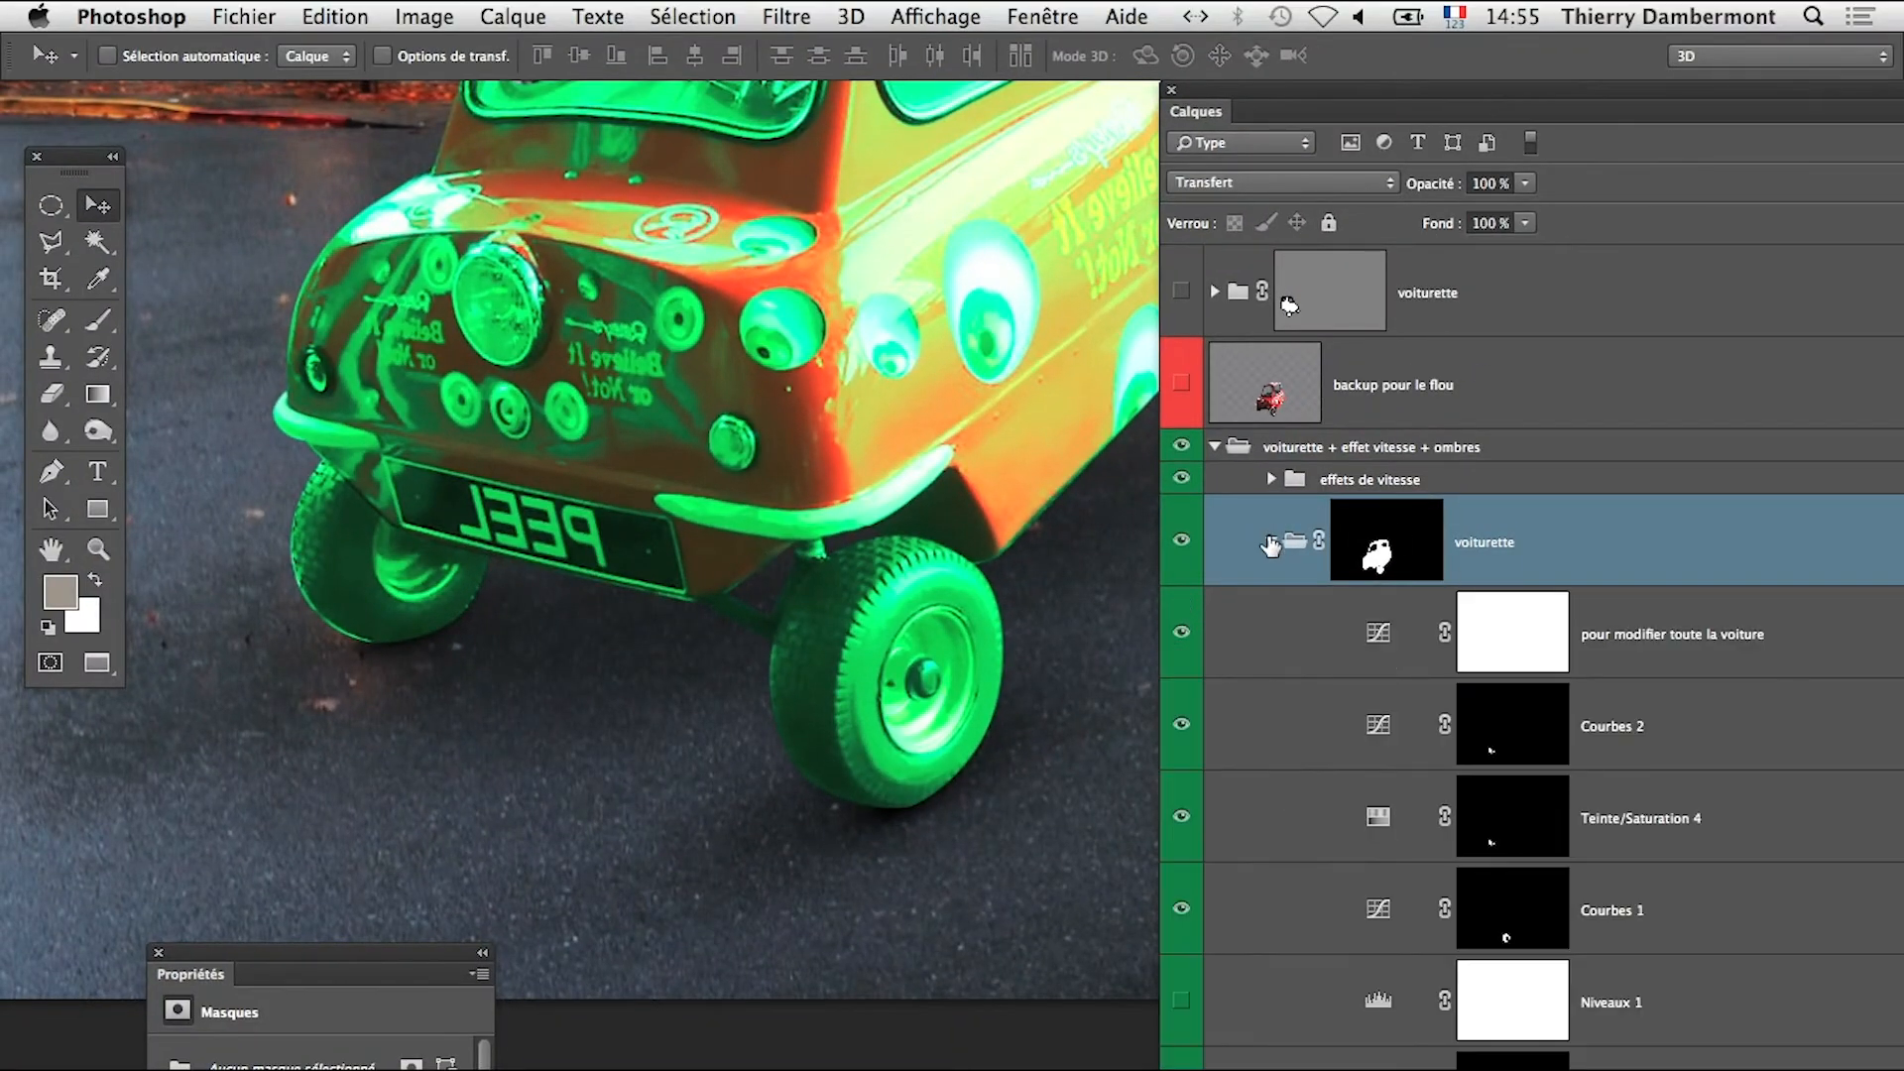
click(1372, 640)
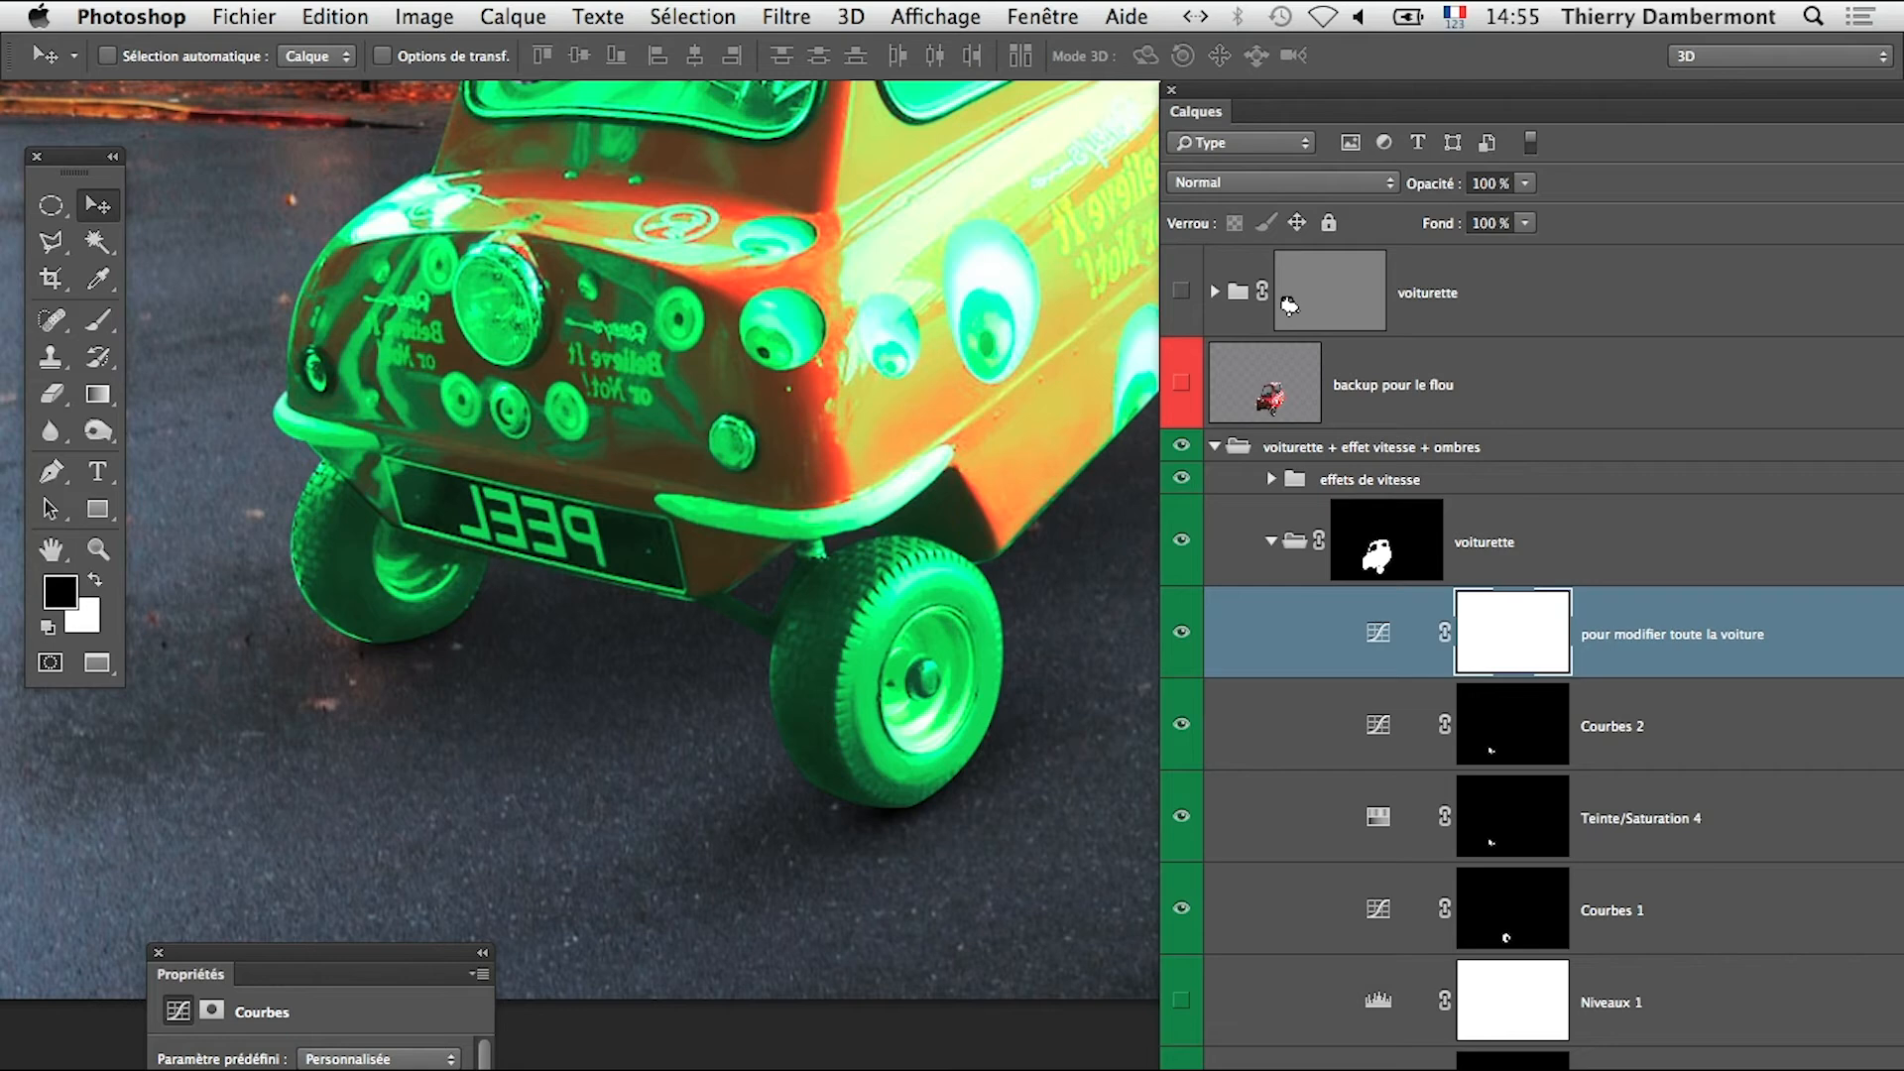
key(super+z)
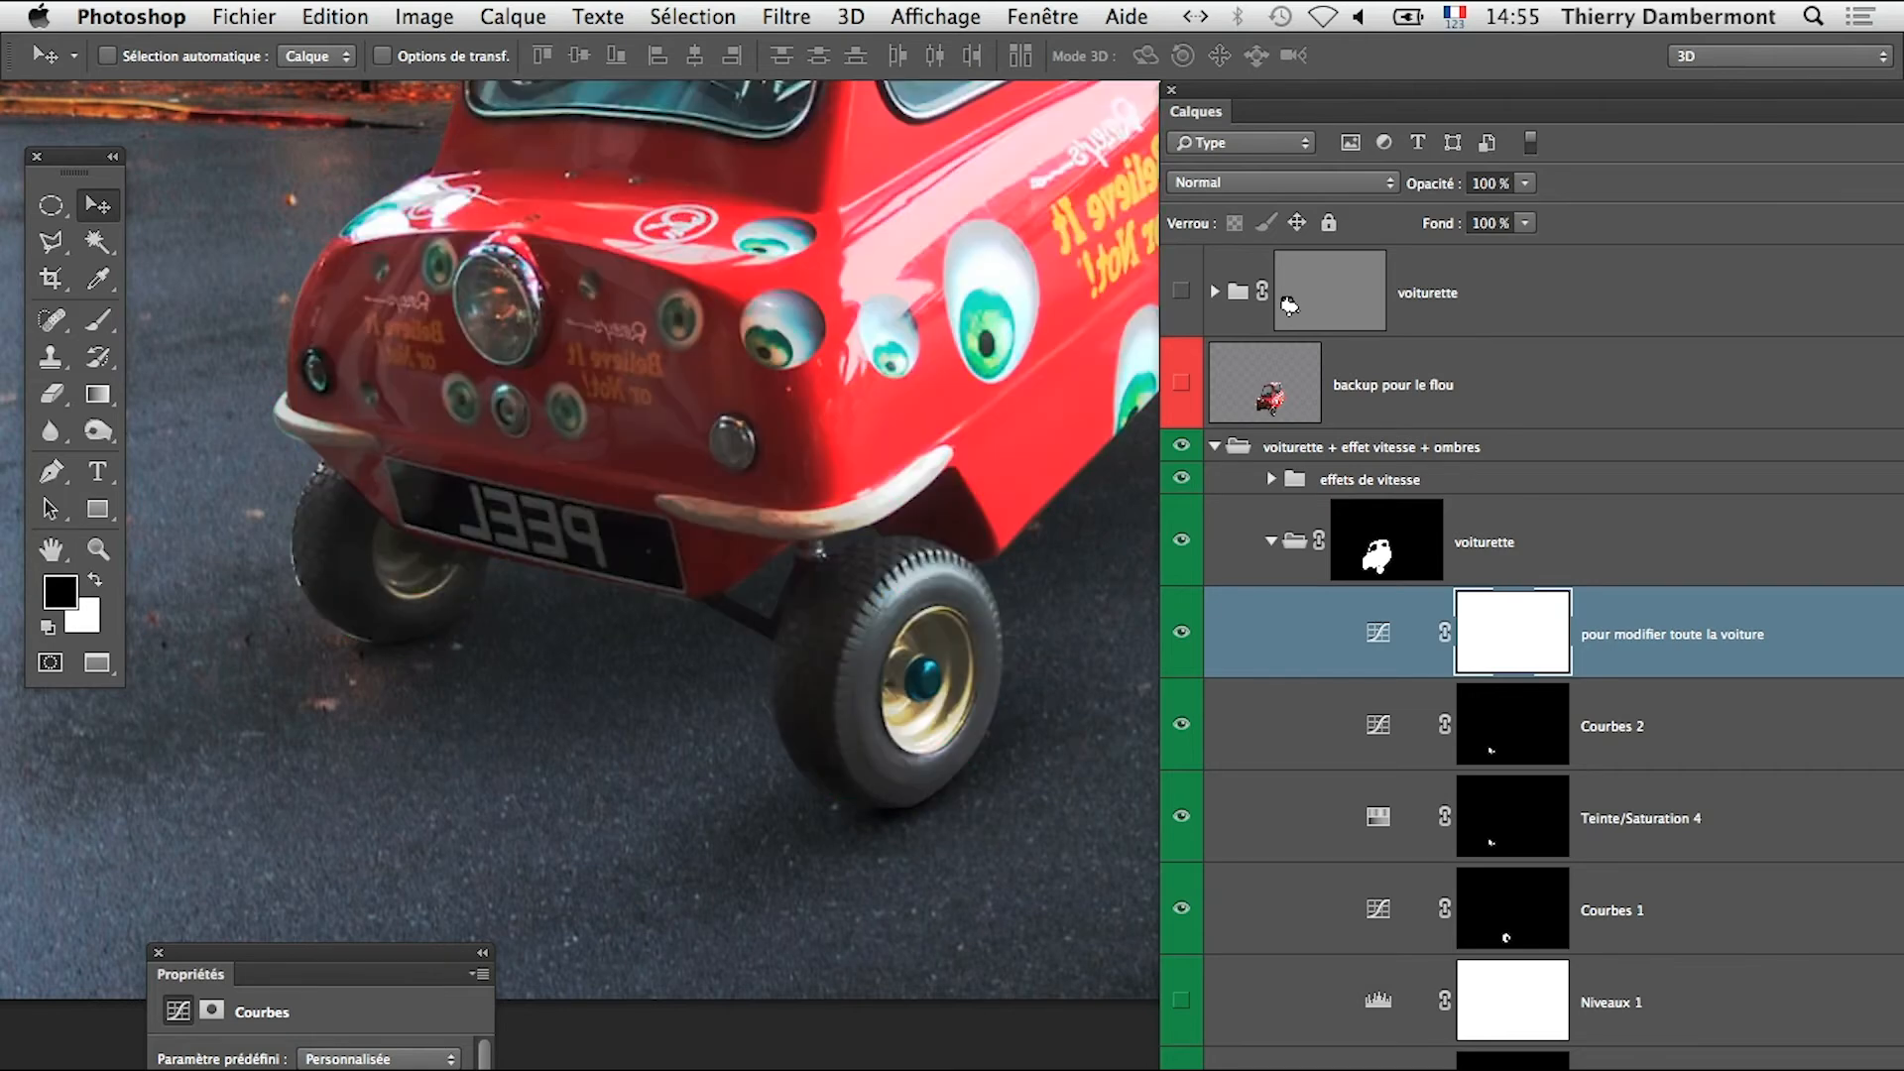
Check the blending modes of the voiturette + effet vitesse + ombres group and the masked voiturette group over the wider composition
scroll(754, 803, down, 1)
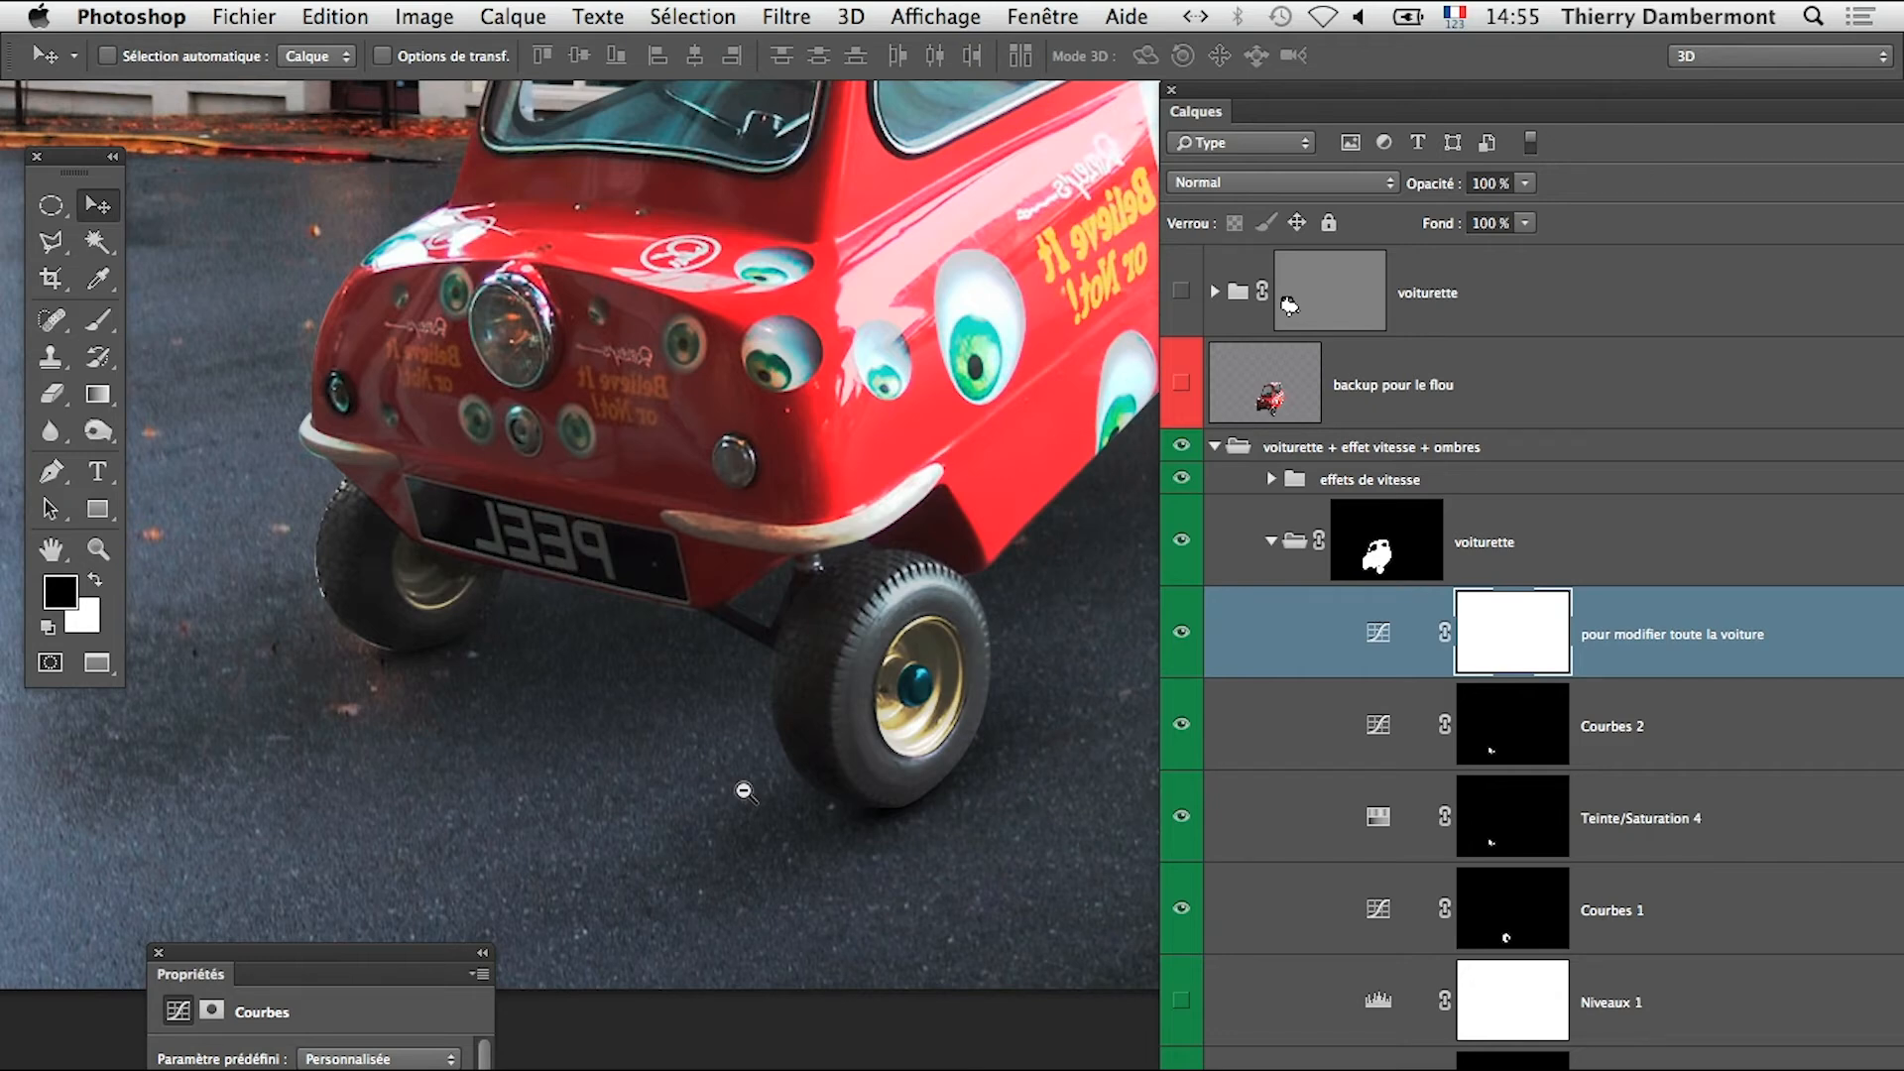
alt+click(798, 674)
alt+click(802, 680)
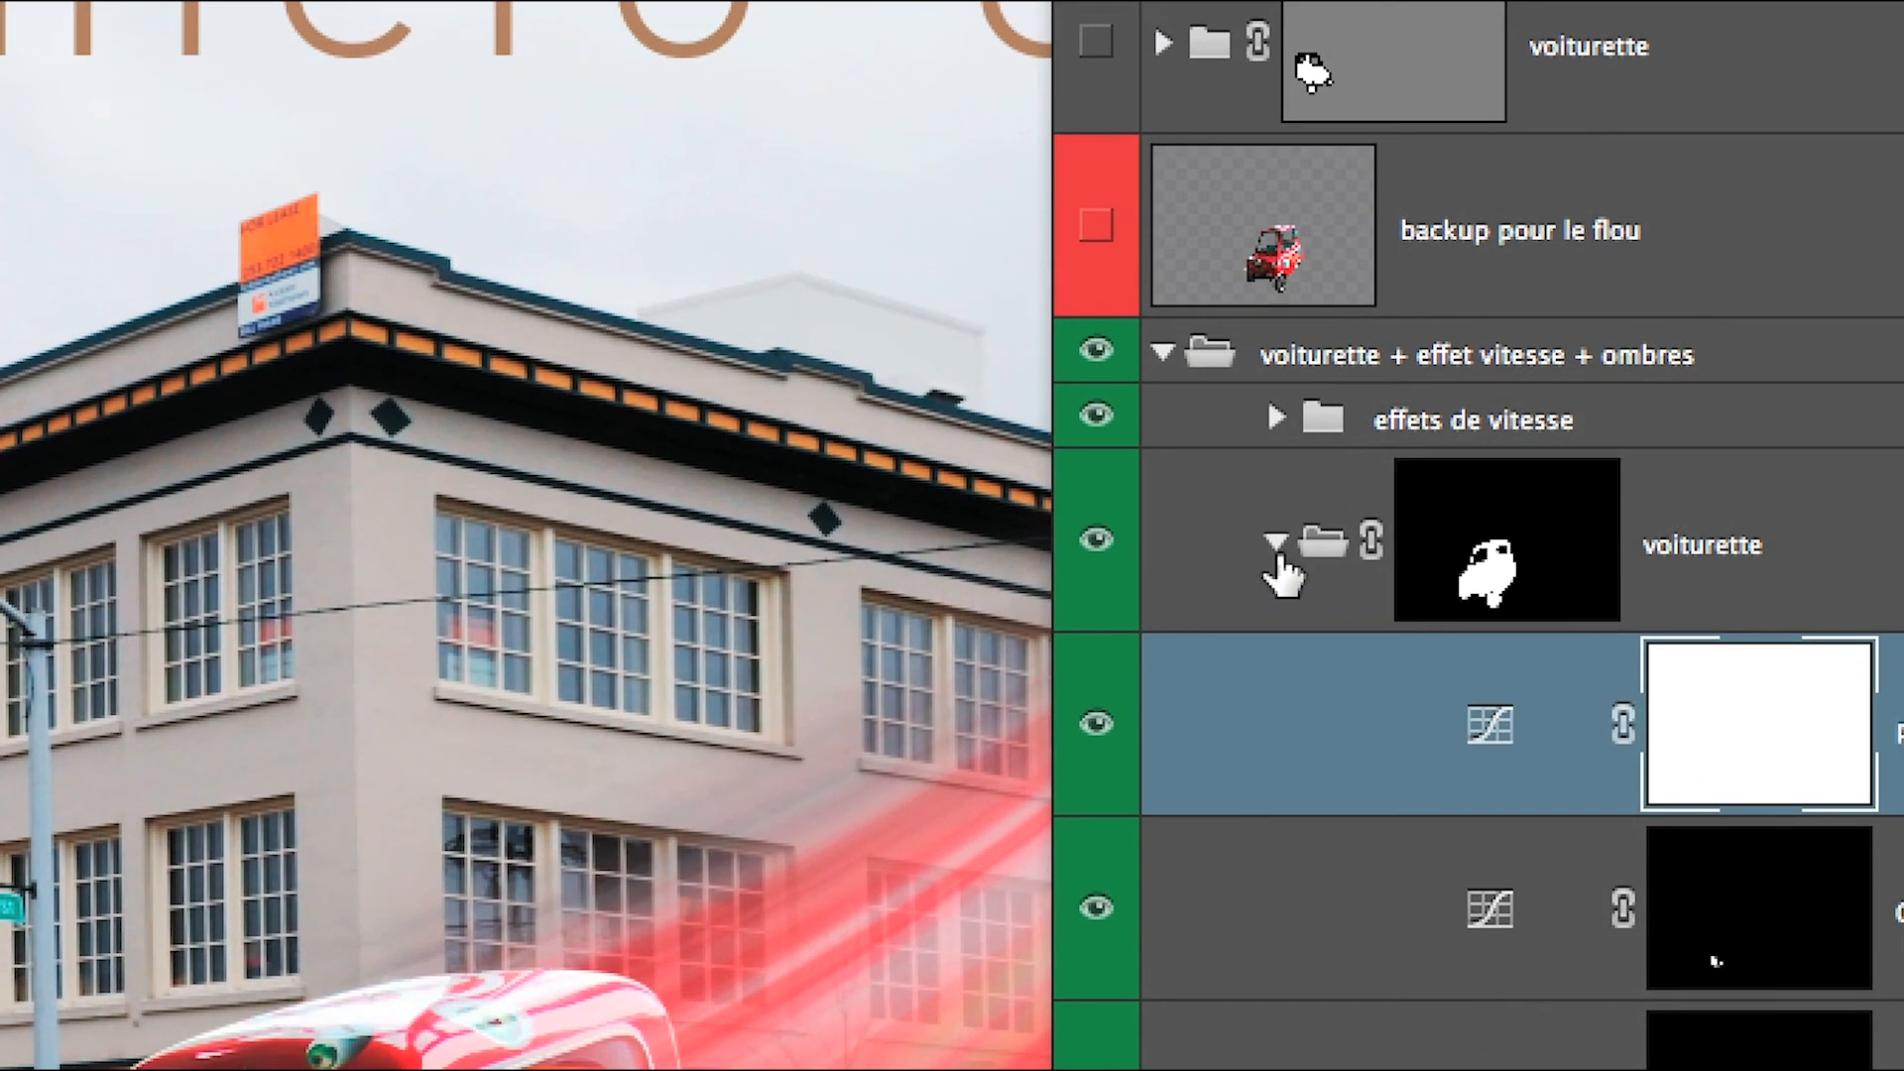
click(1270, 541)
click(1339, 421)
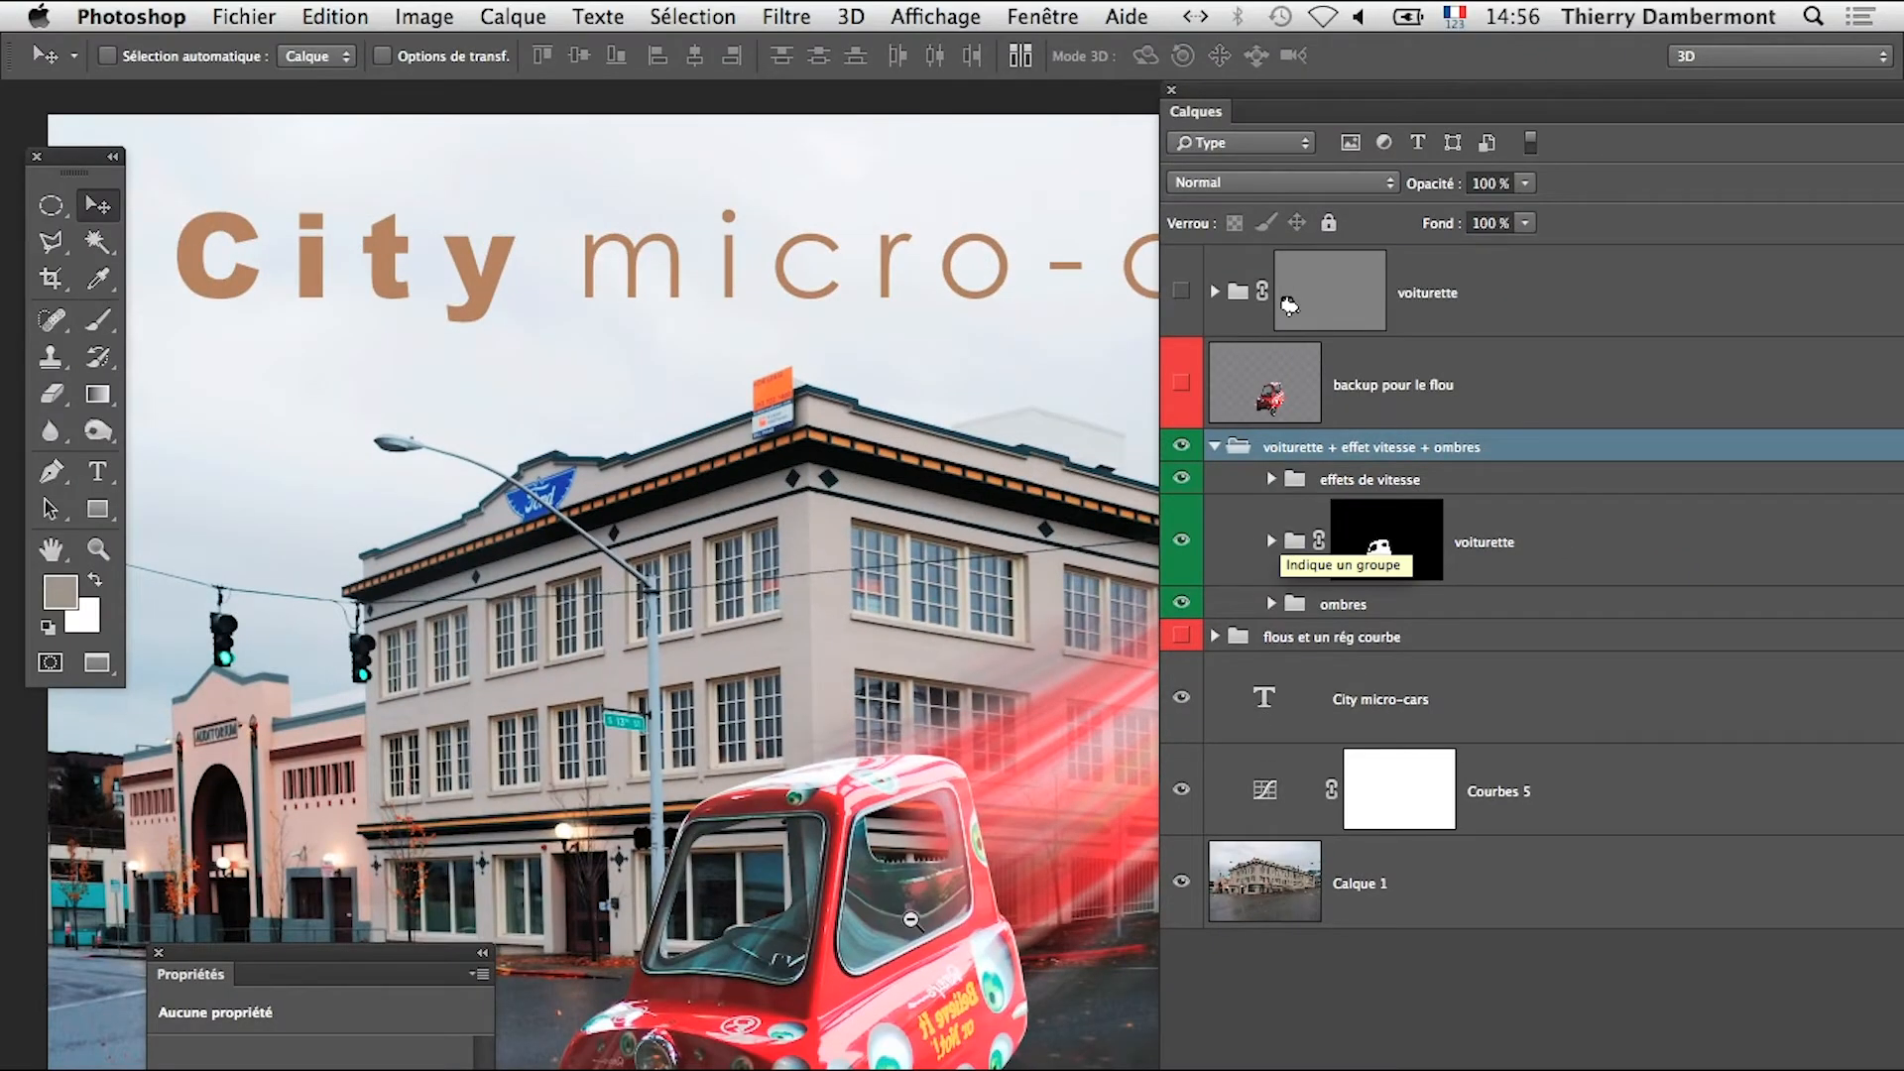
key(super+minus)
click(1261, 558)
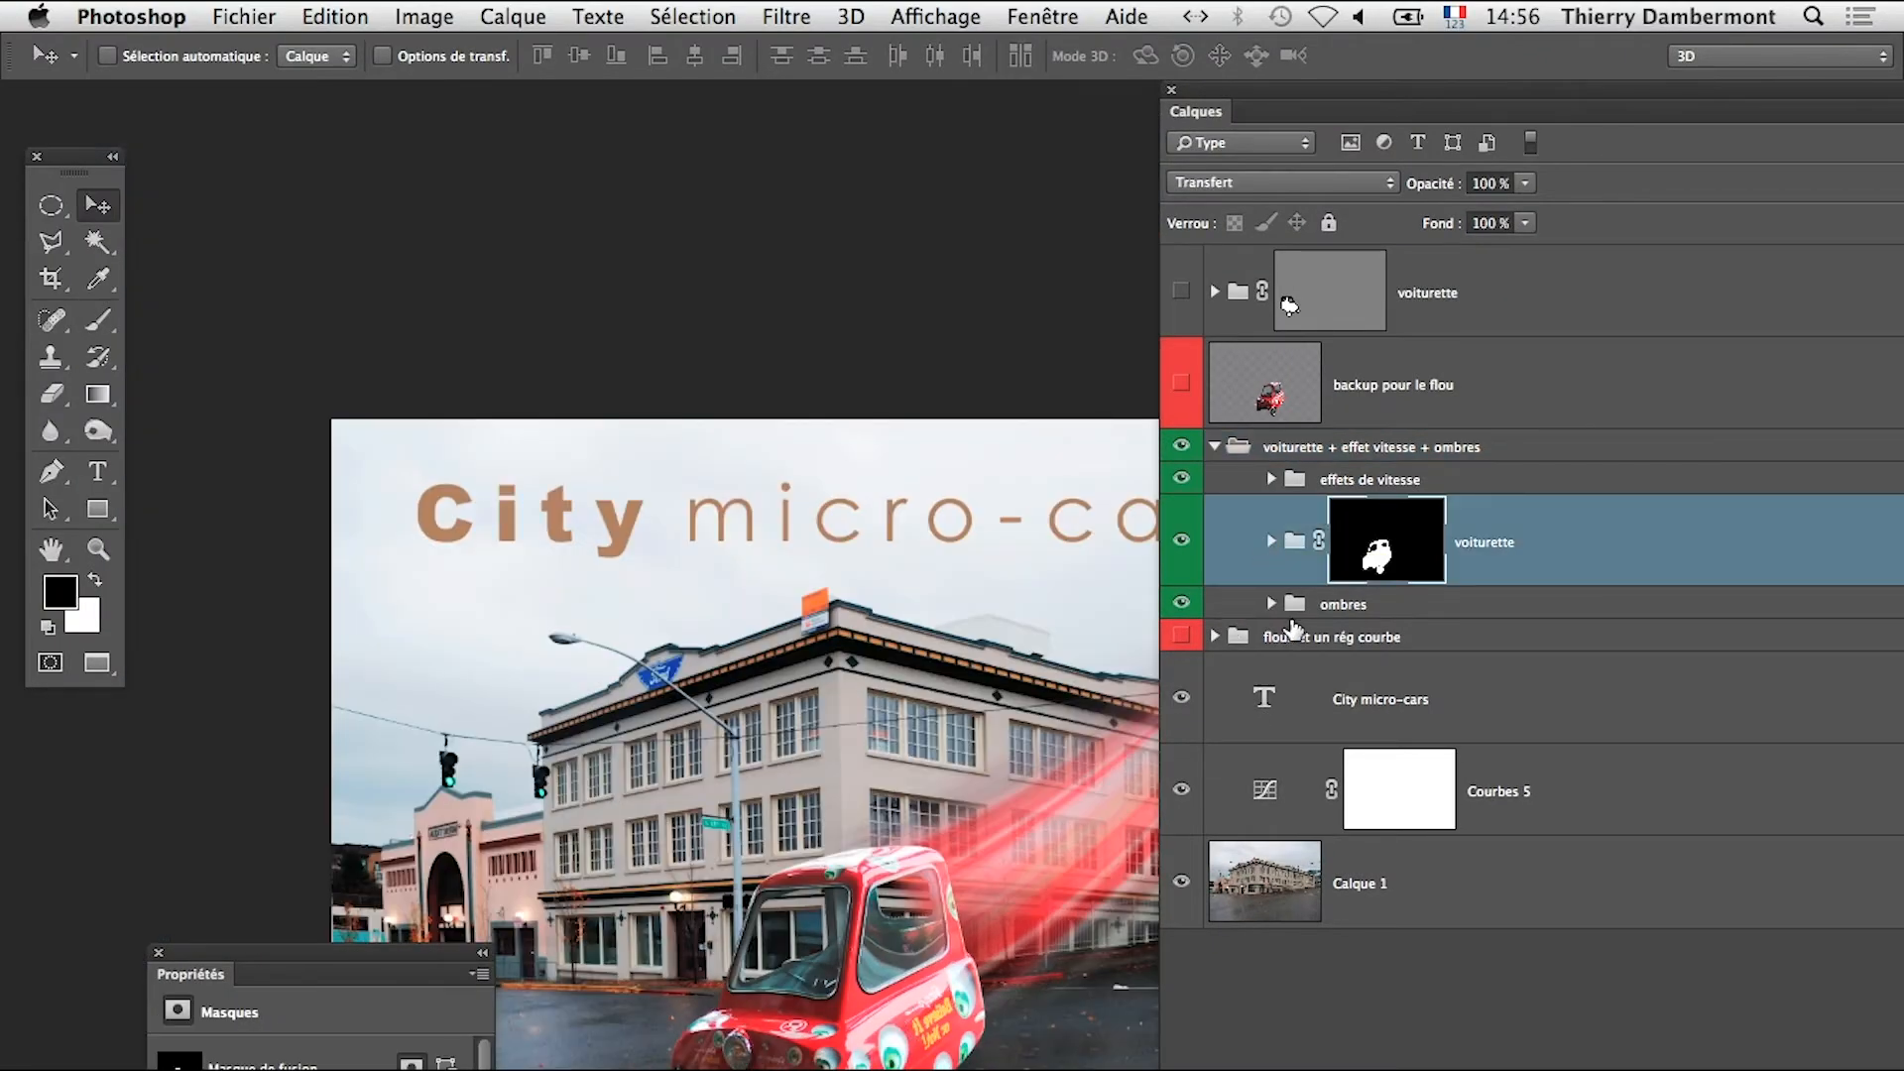
Reopen the voiturette group, toggle pour modifier toute la voiture to compare, and examine the micro-car with that layer selected
click(1272, 543)
click(1179, 635)
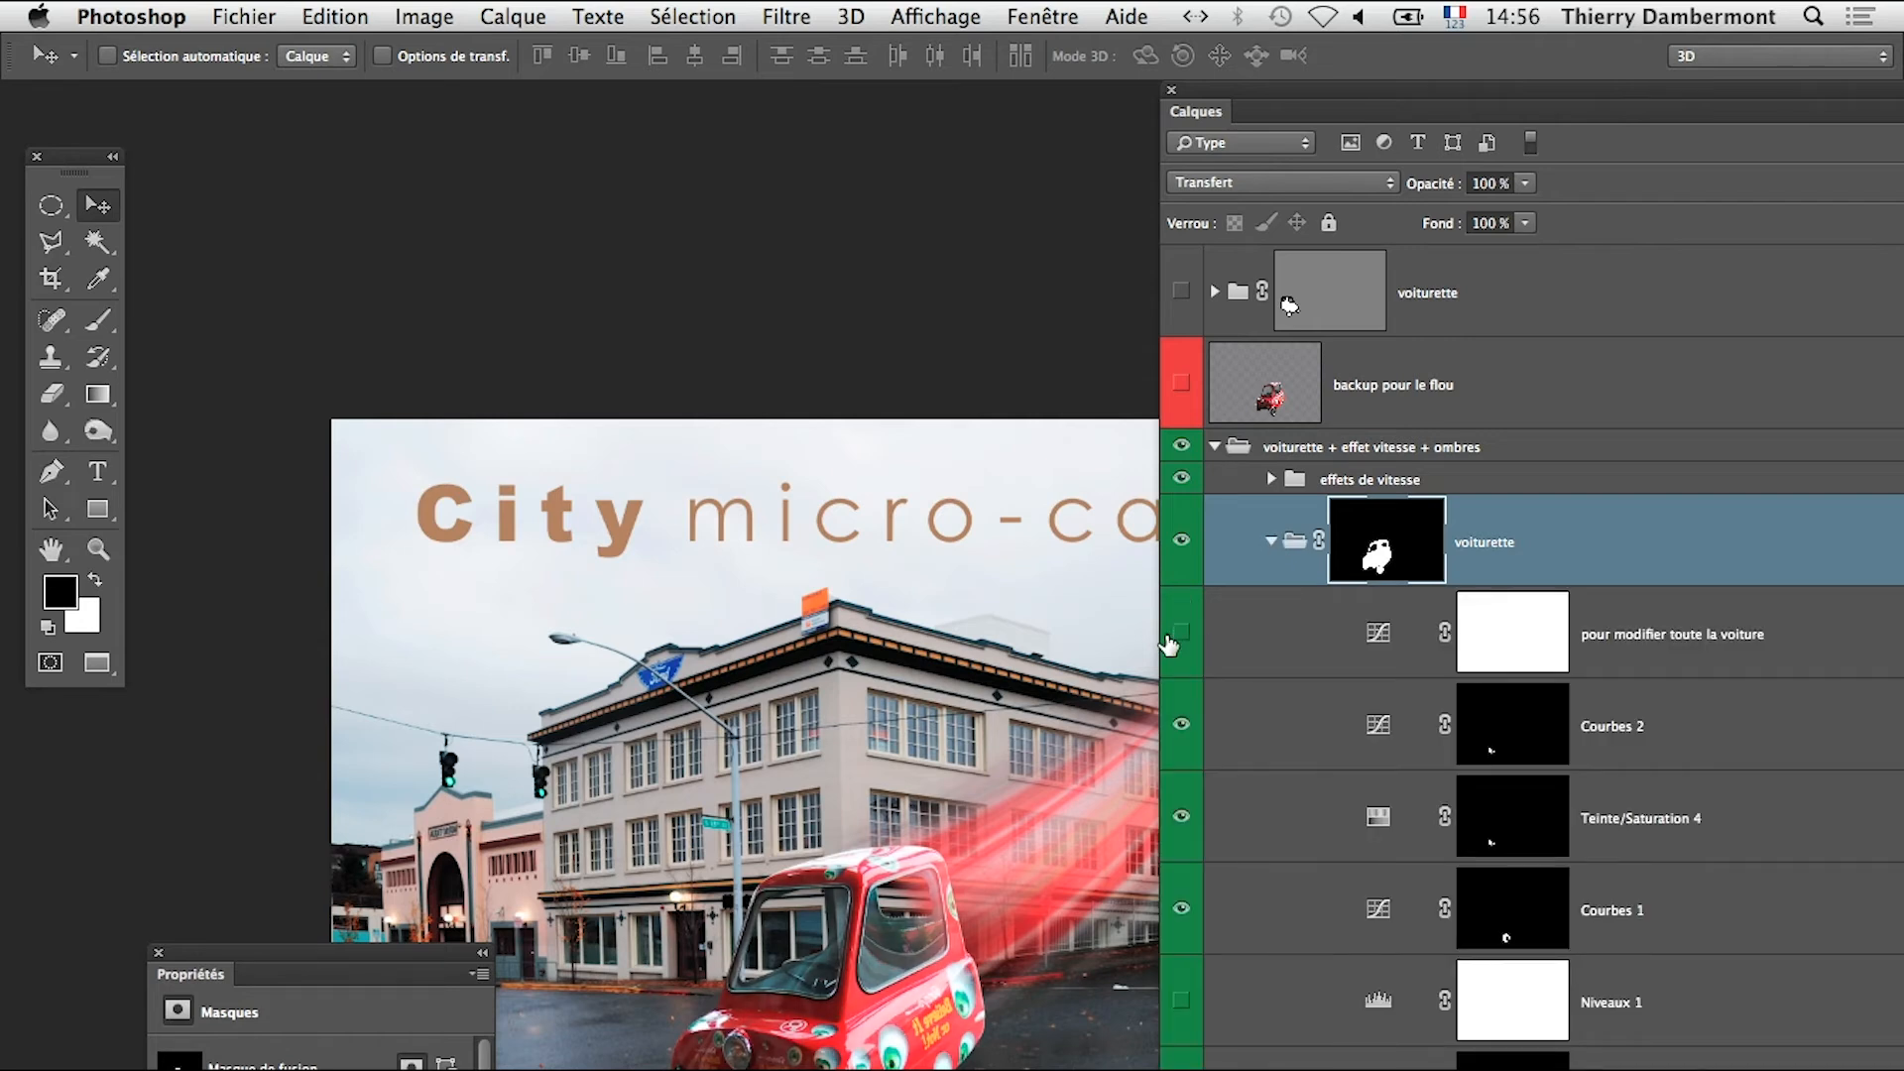
click(1177, 640)
click(1350, 642)
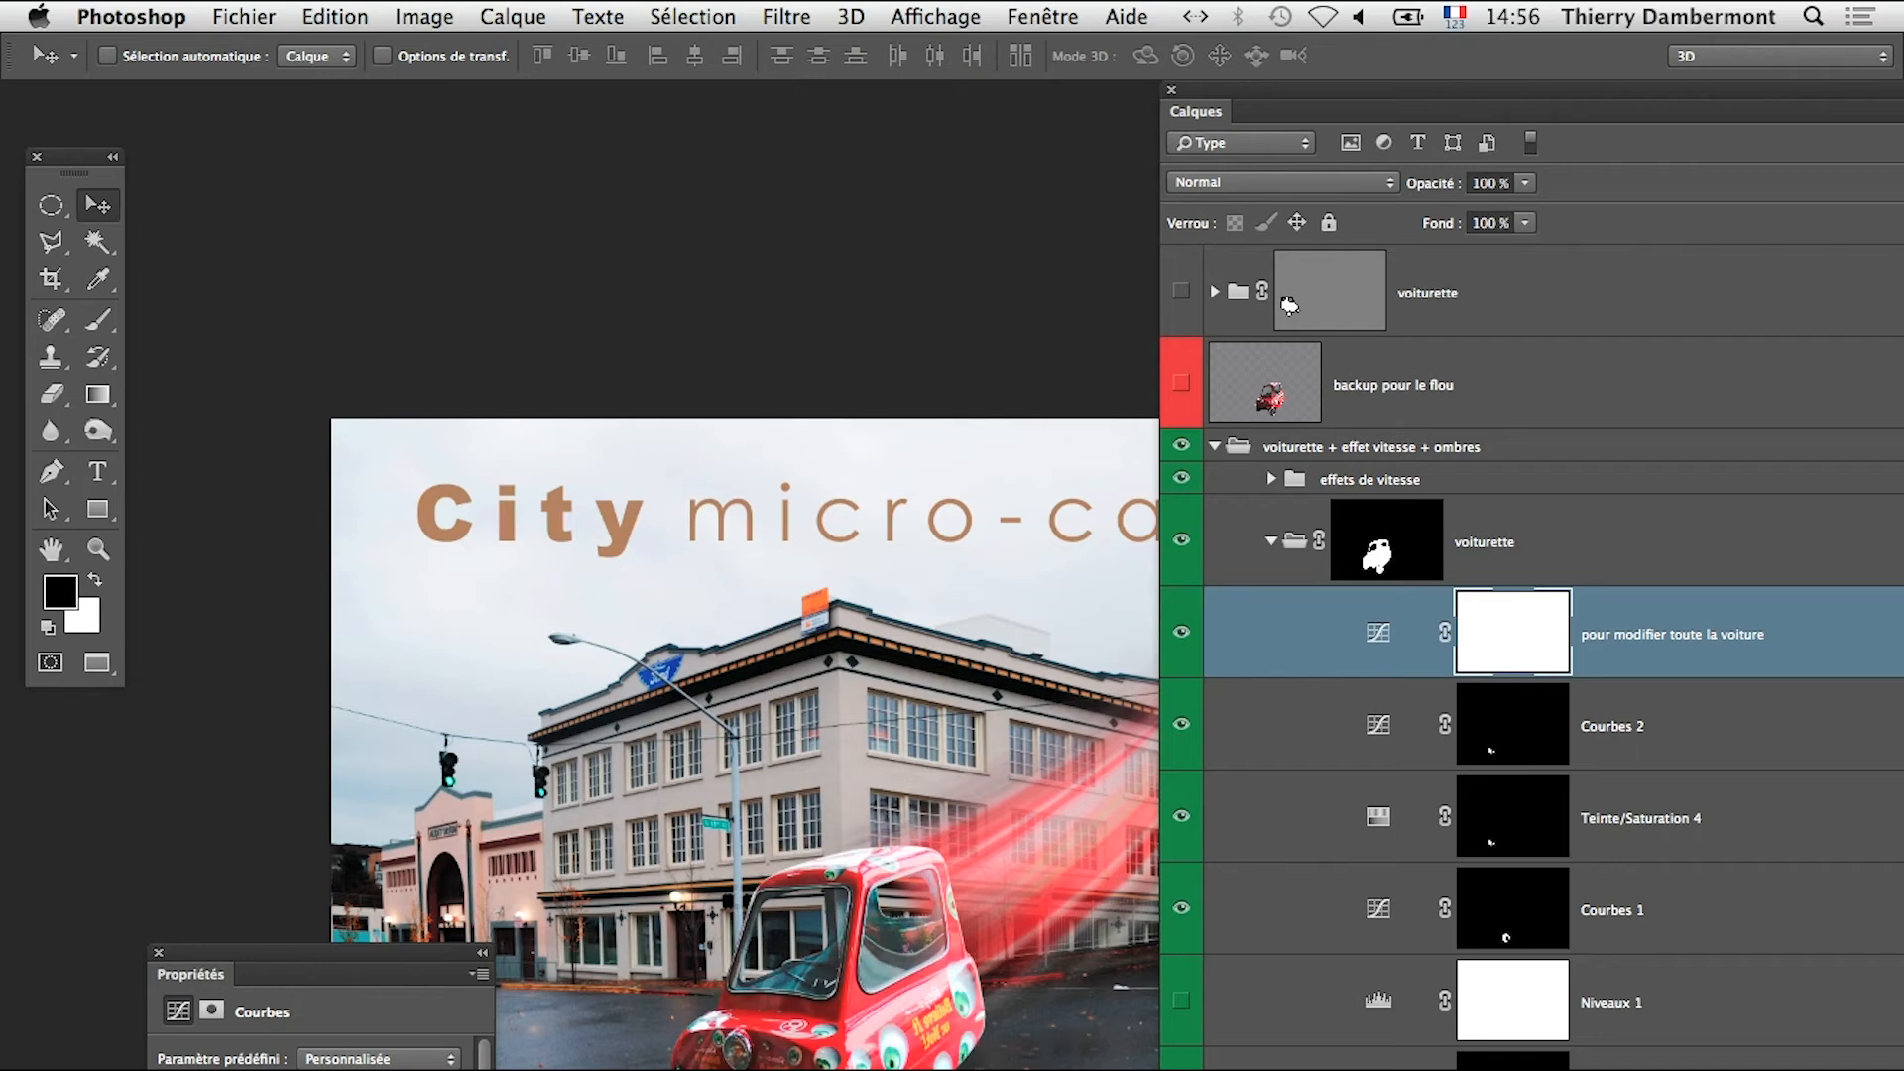
scroll(678, 718, up, 3)
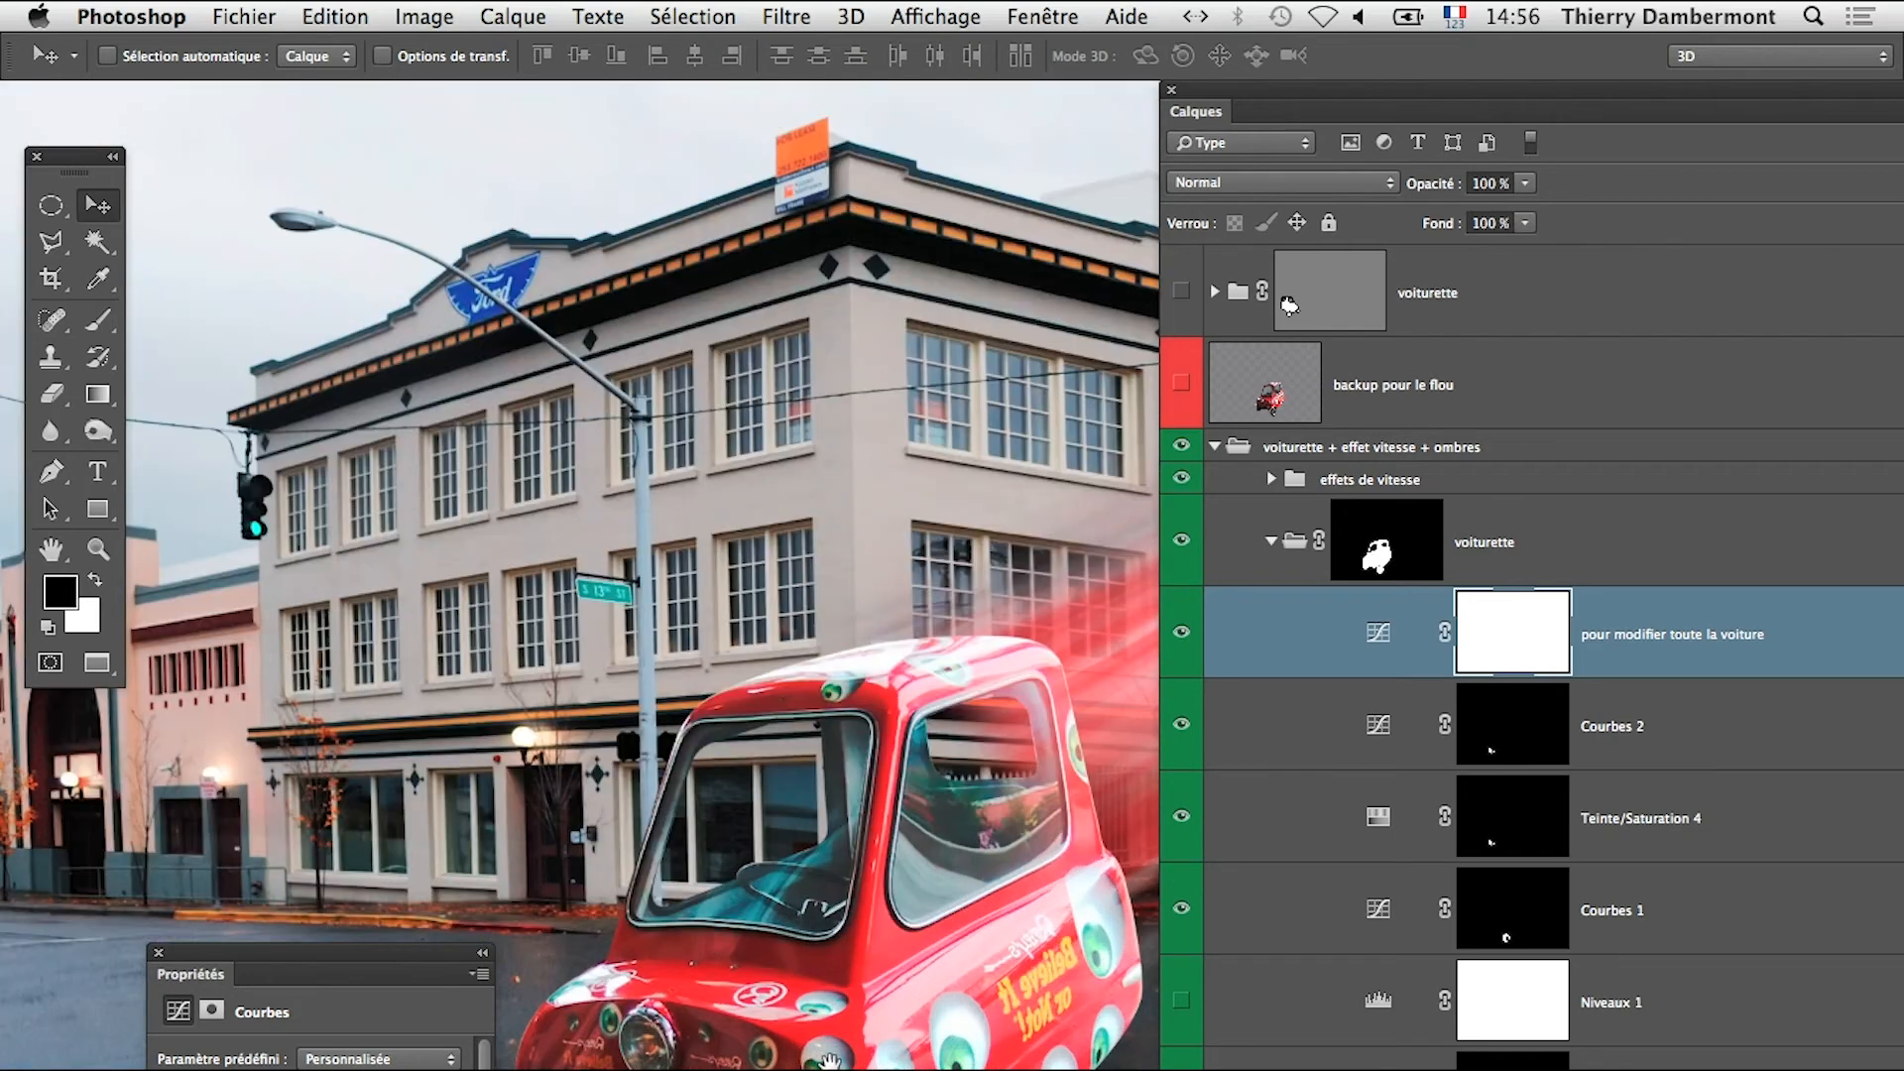
scroll(678, 718, down, 2)
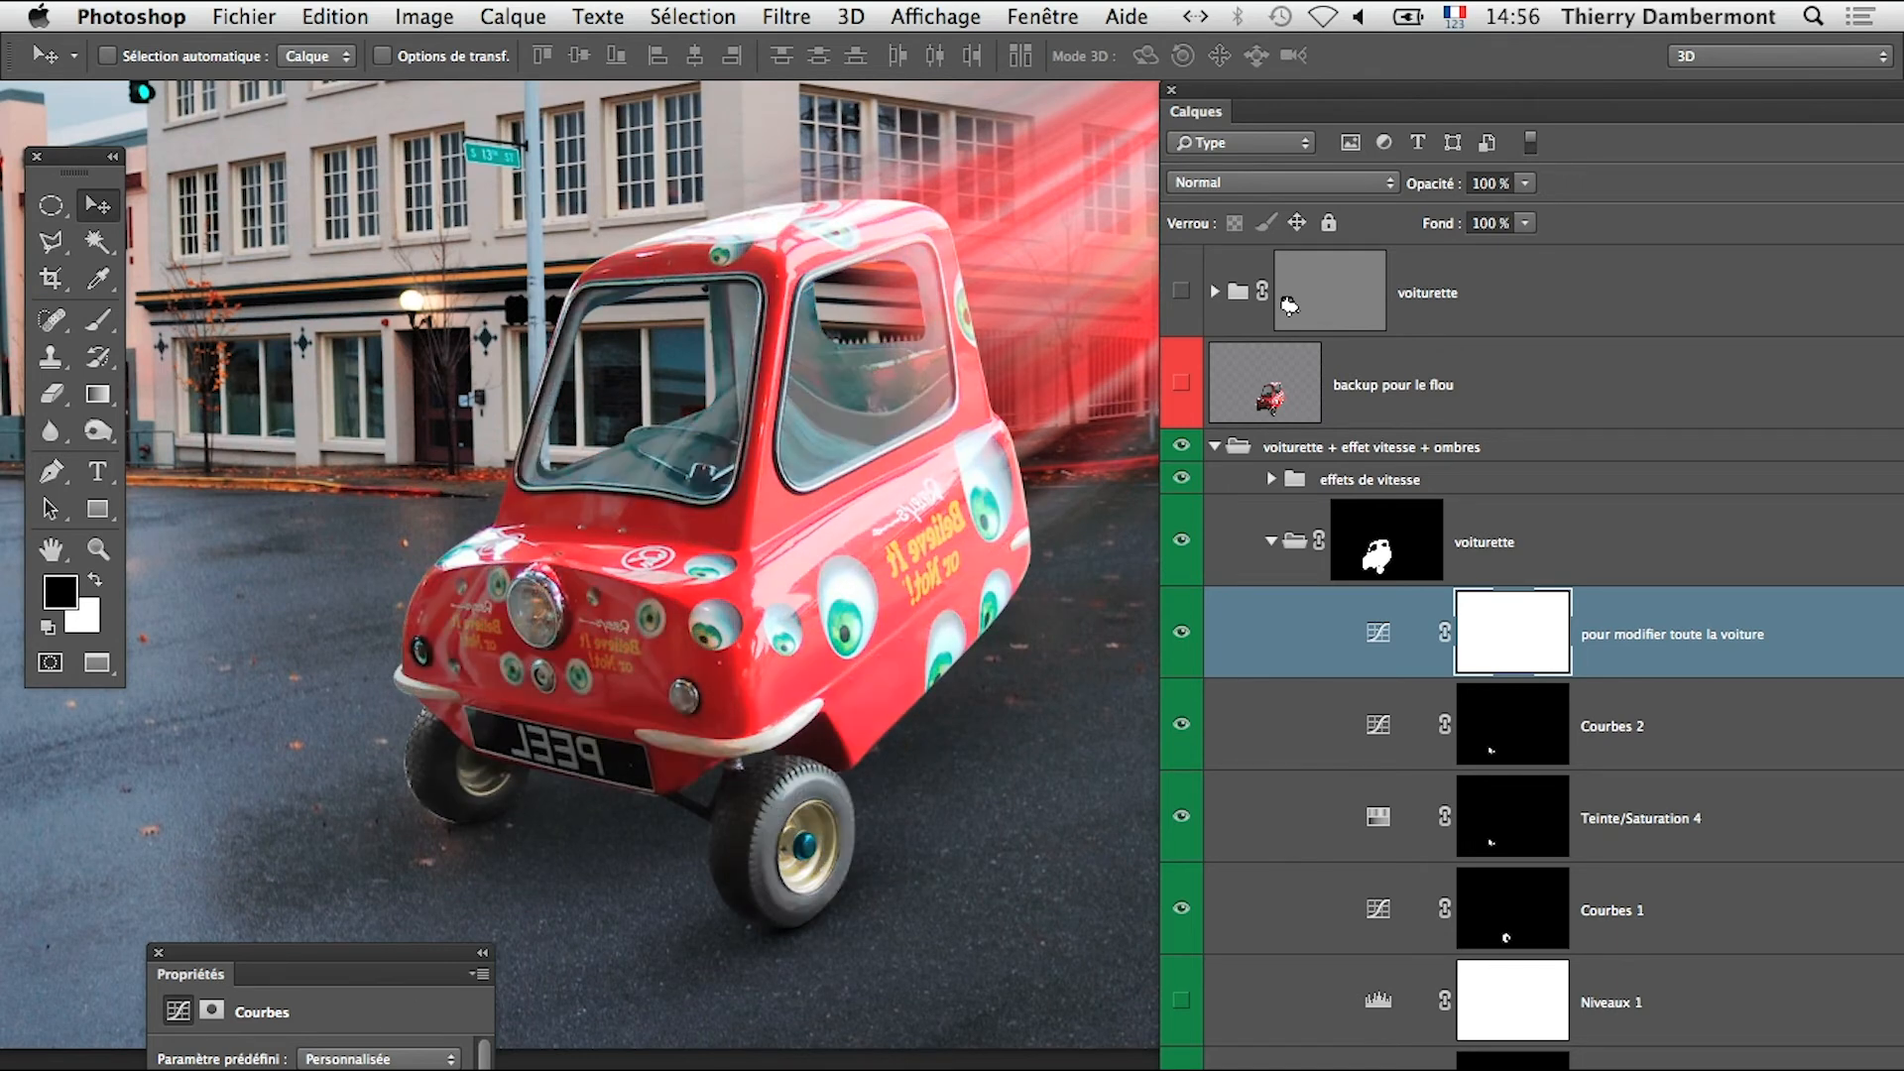
Reshape the pour modifier toute la voiture curve with points at input 126, output 134 and input 72, output 77, and shift the darkest shadow point slightly
ctrl+alt+click(952, 721)
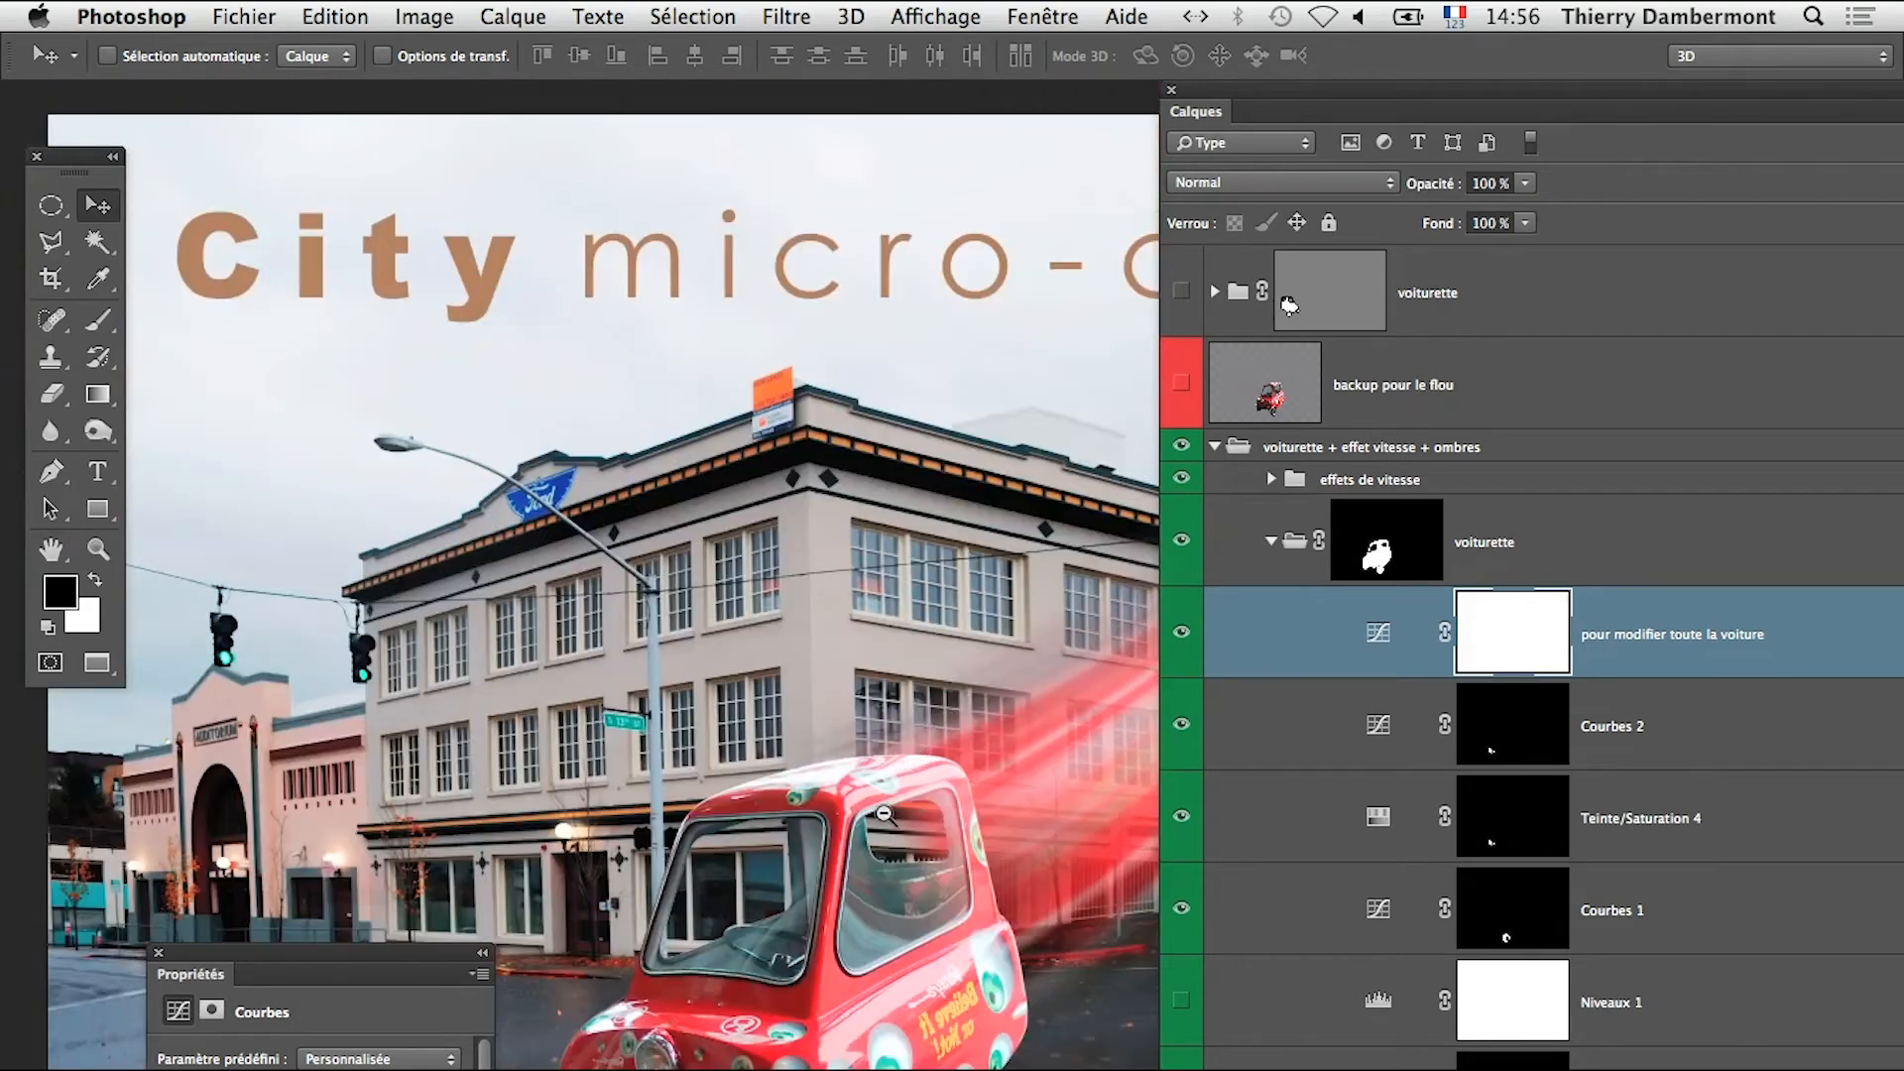
alt+click(884, 813)
super+click(855, 936)
super+click(854, 935)
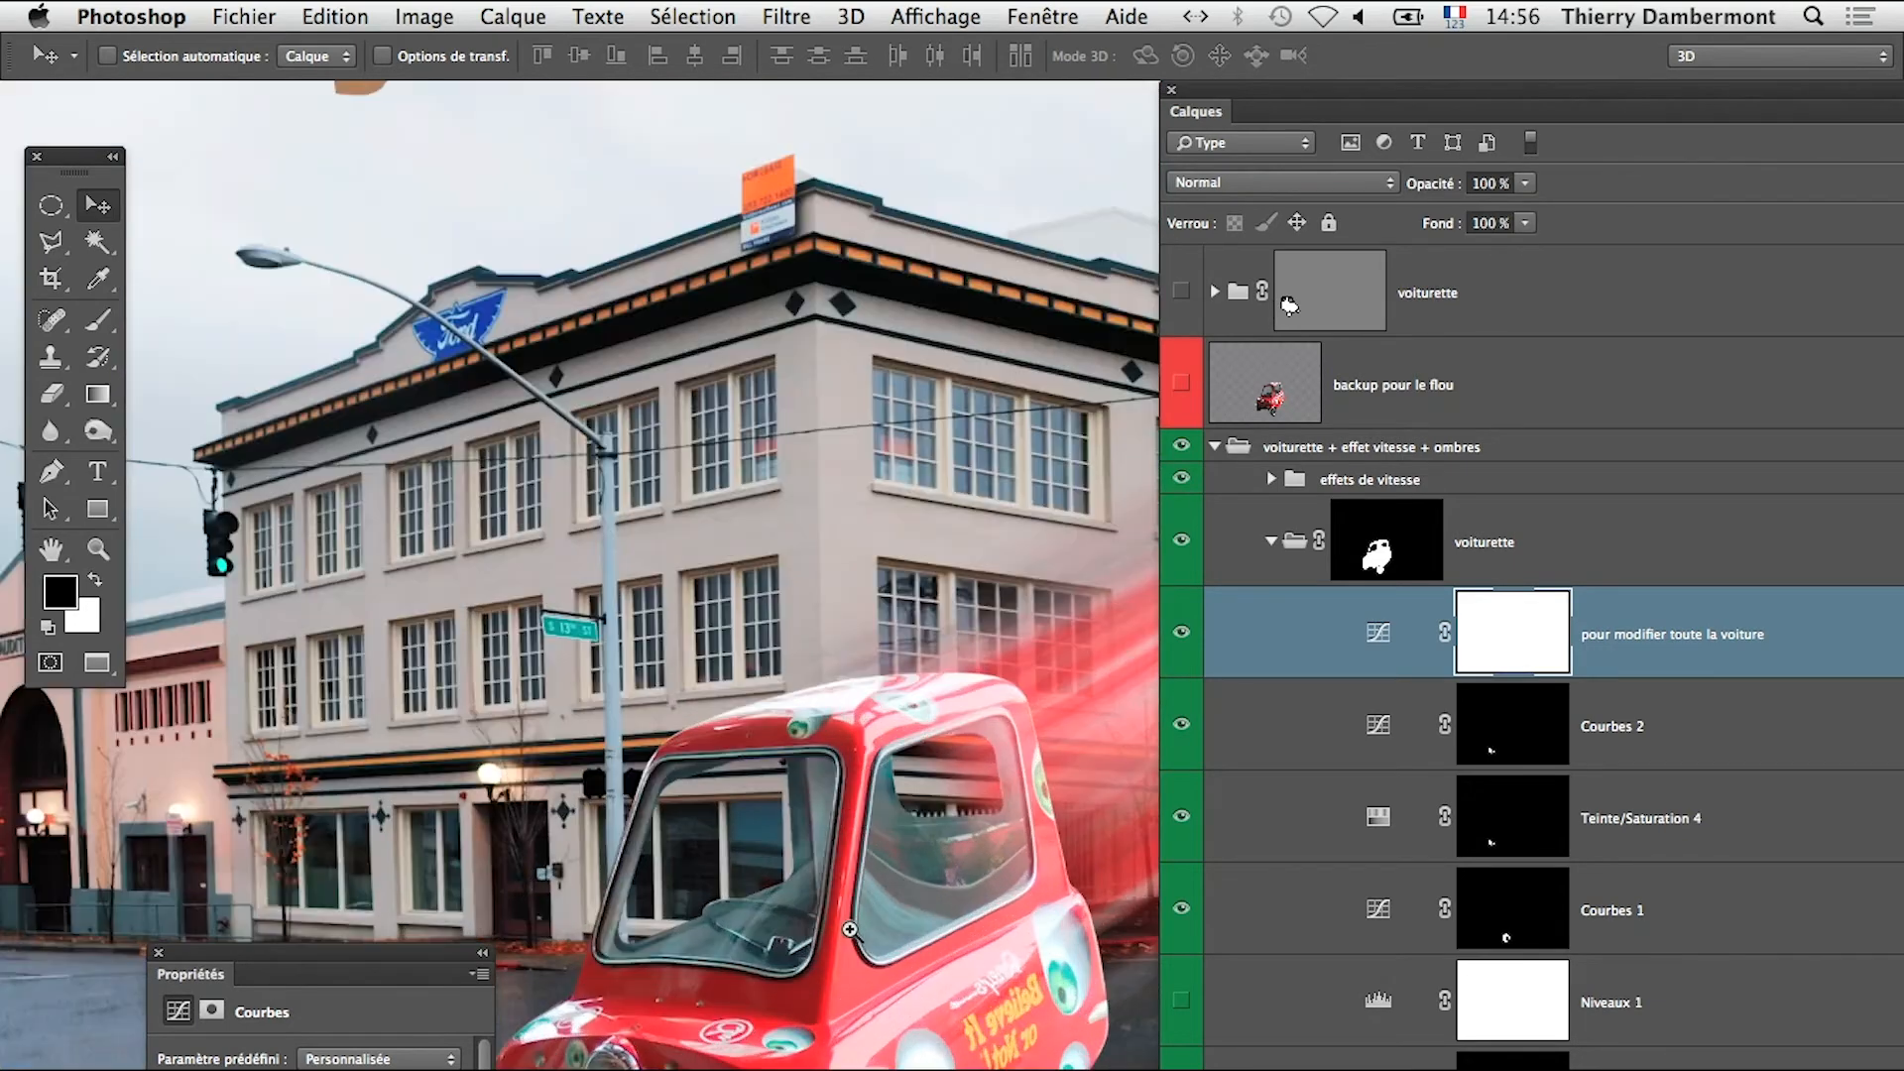
drag(874, 1029, 864, 949)
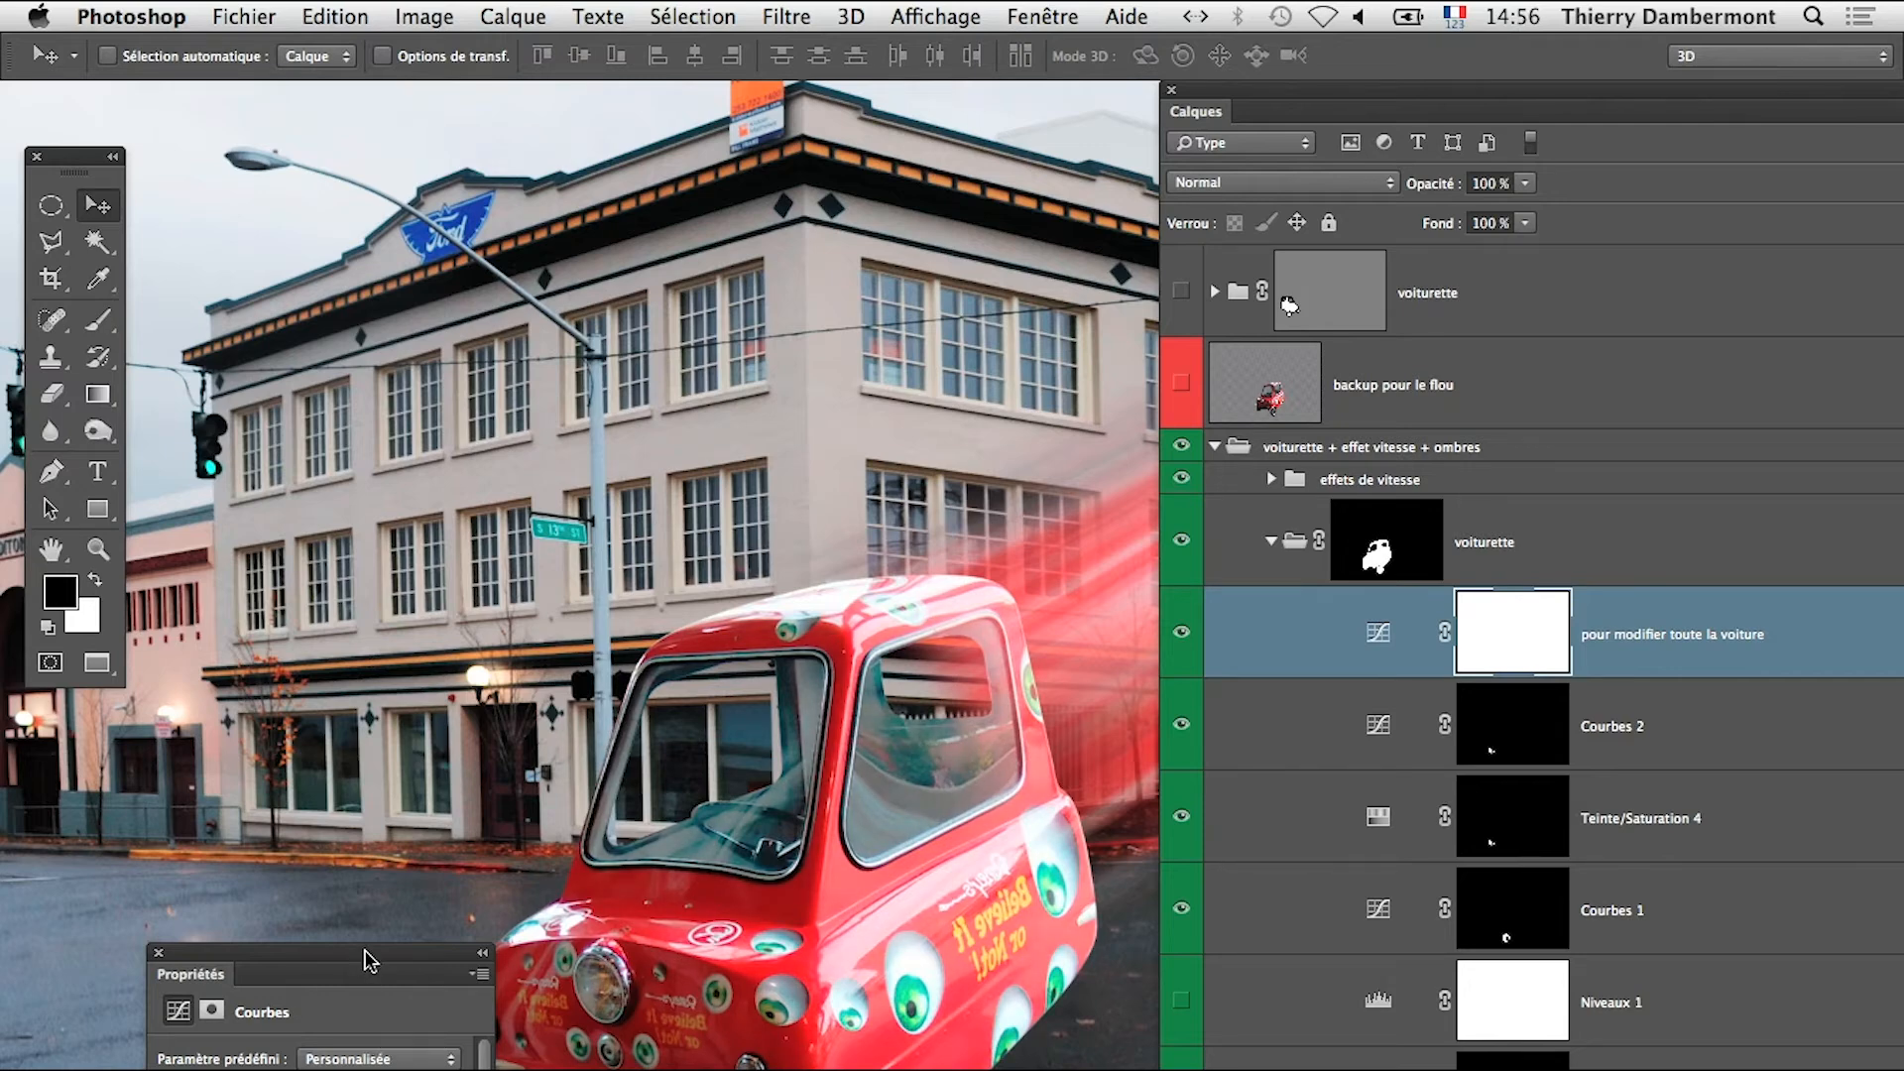
drag(369, 960, 392, 97)
drag(499, 516, 770, 739)
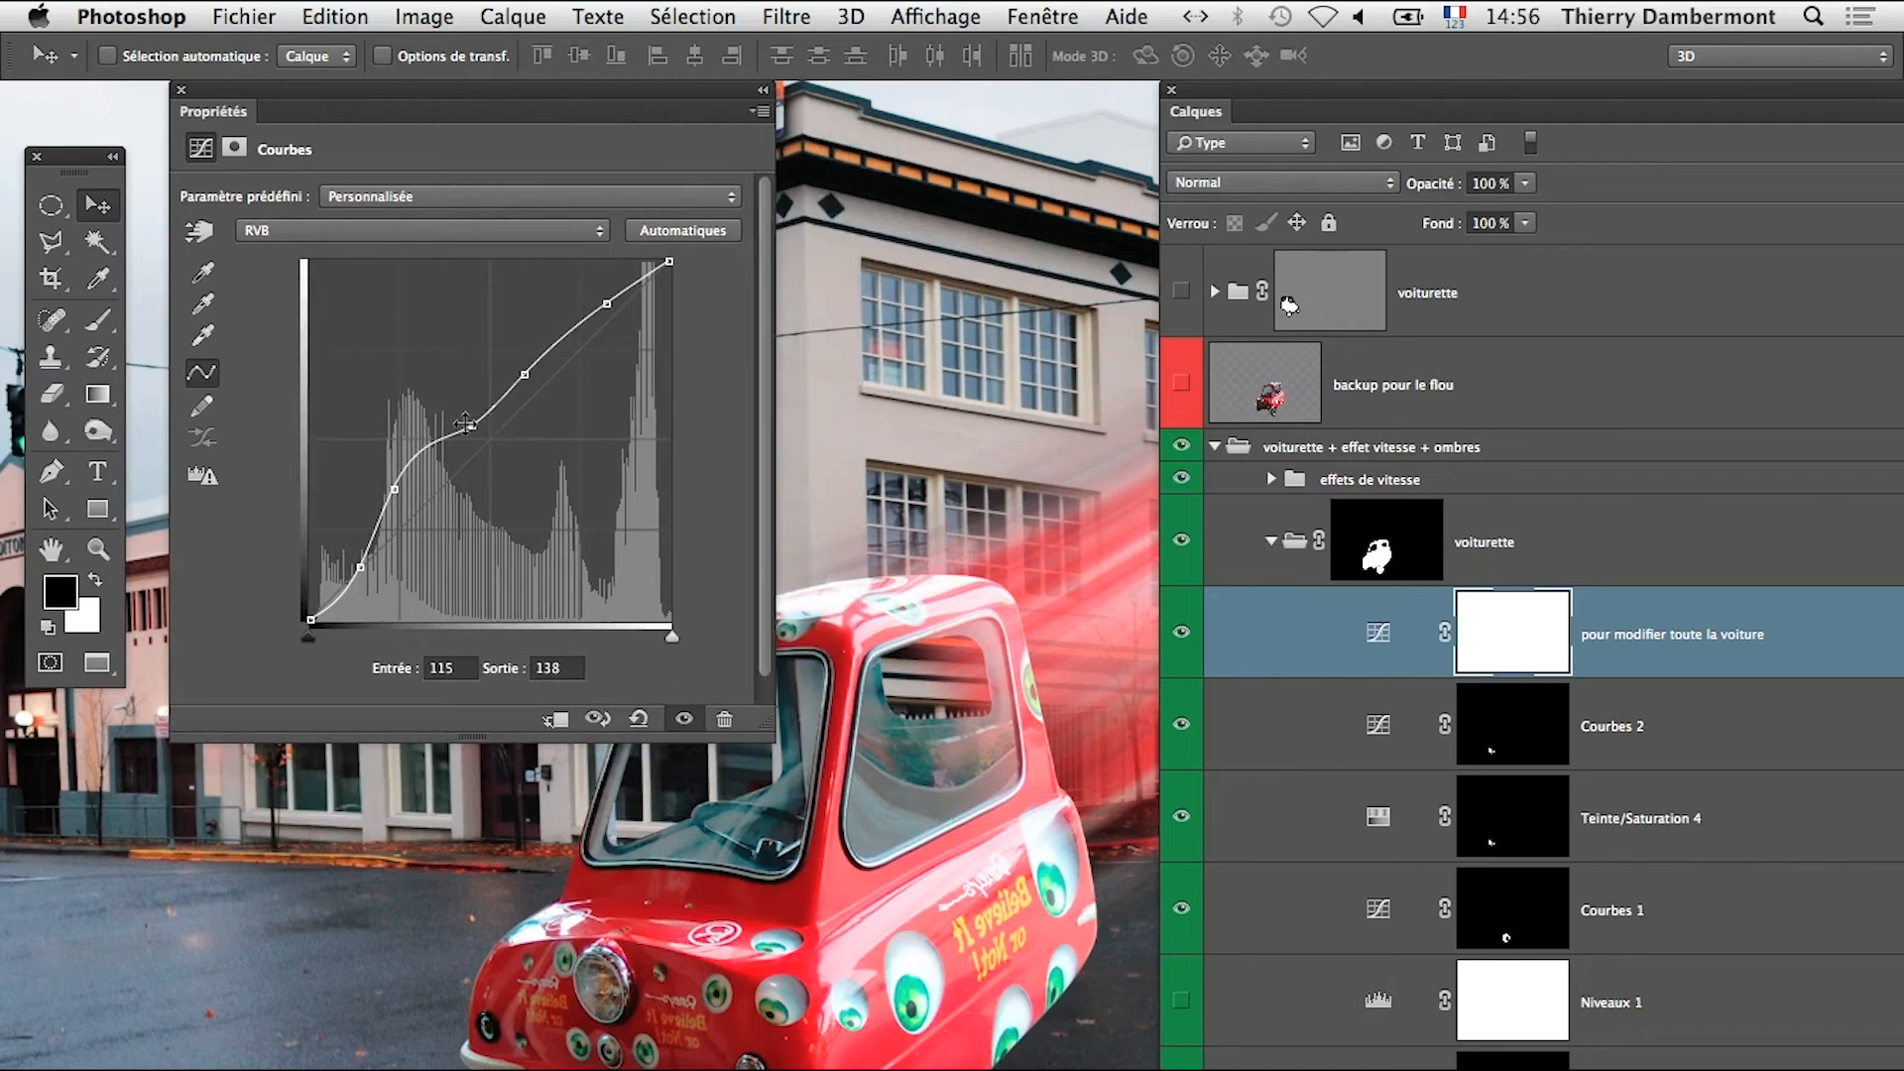
drag(465, 424, 487, 430)
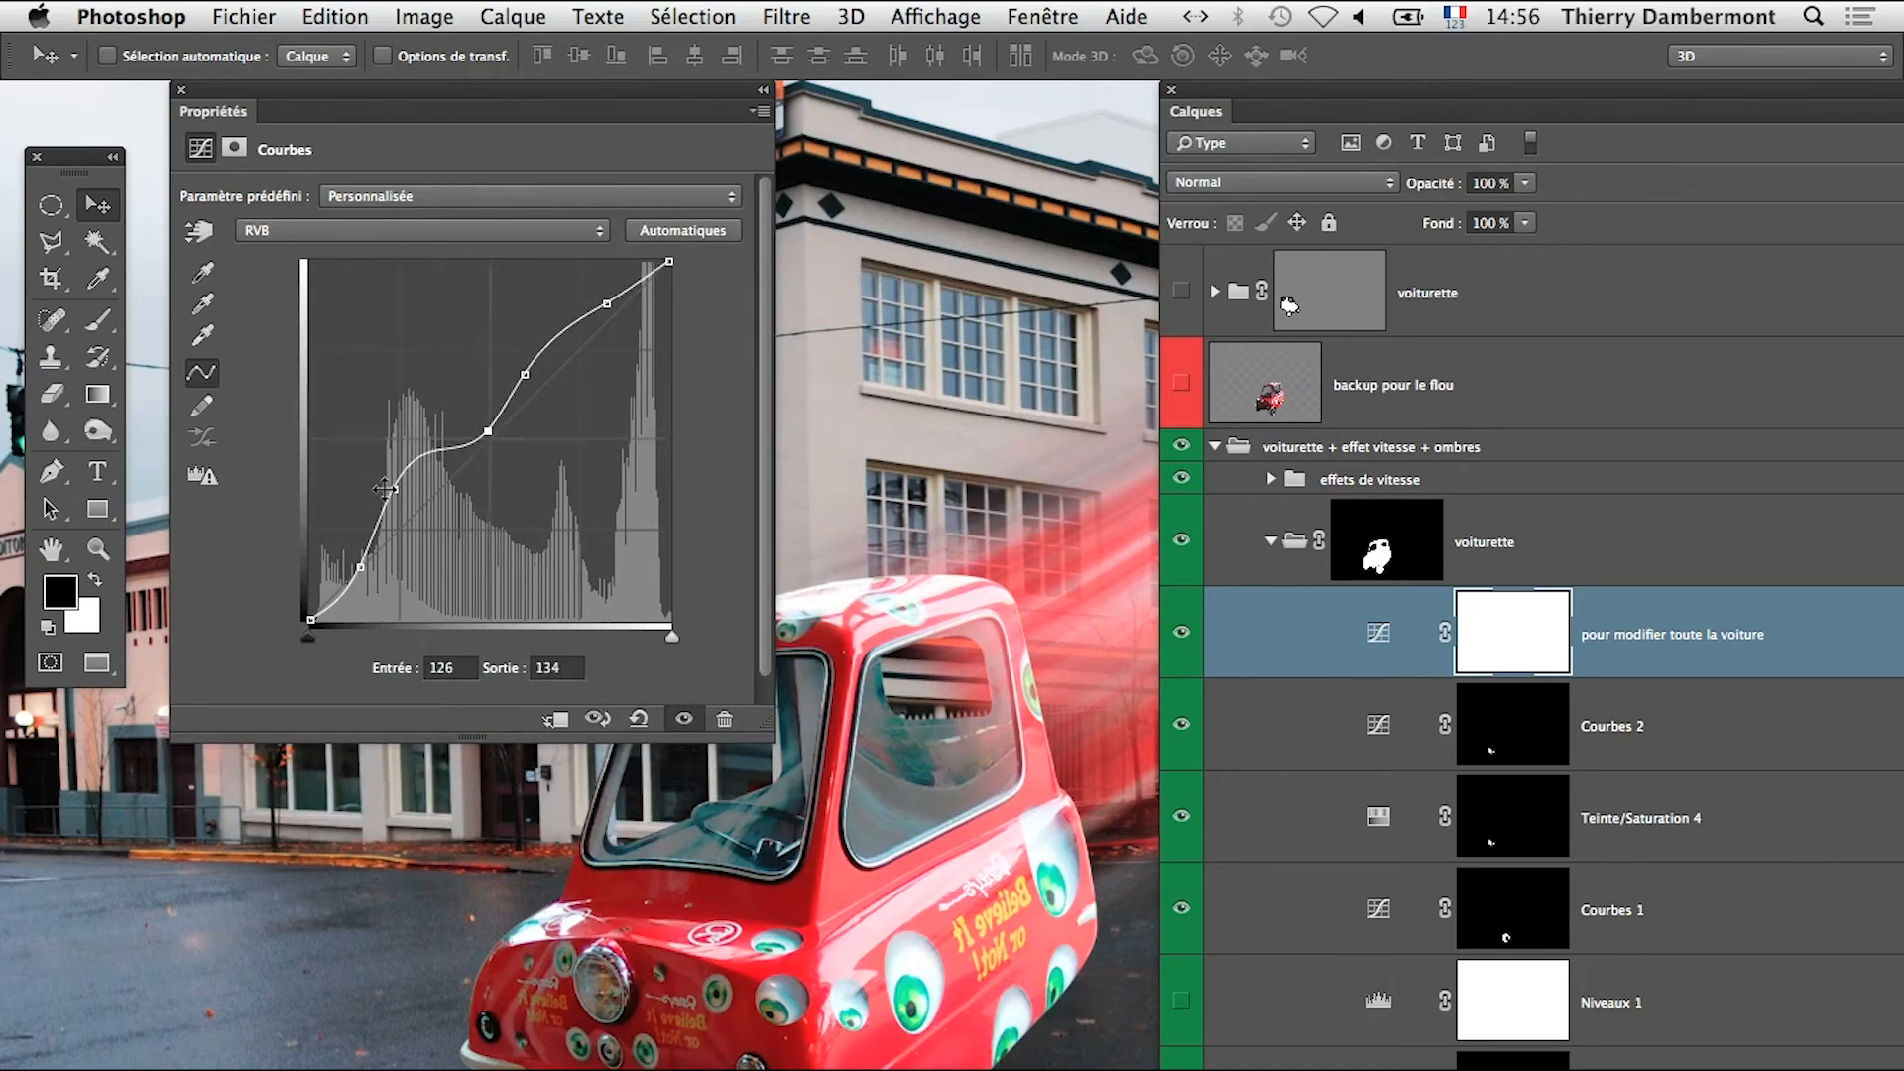
drag(385, 488, 410, 512)
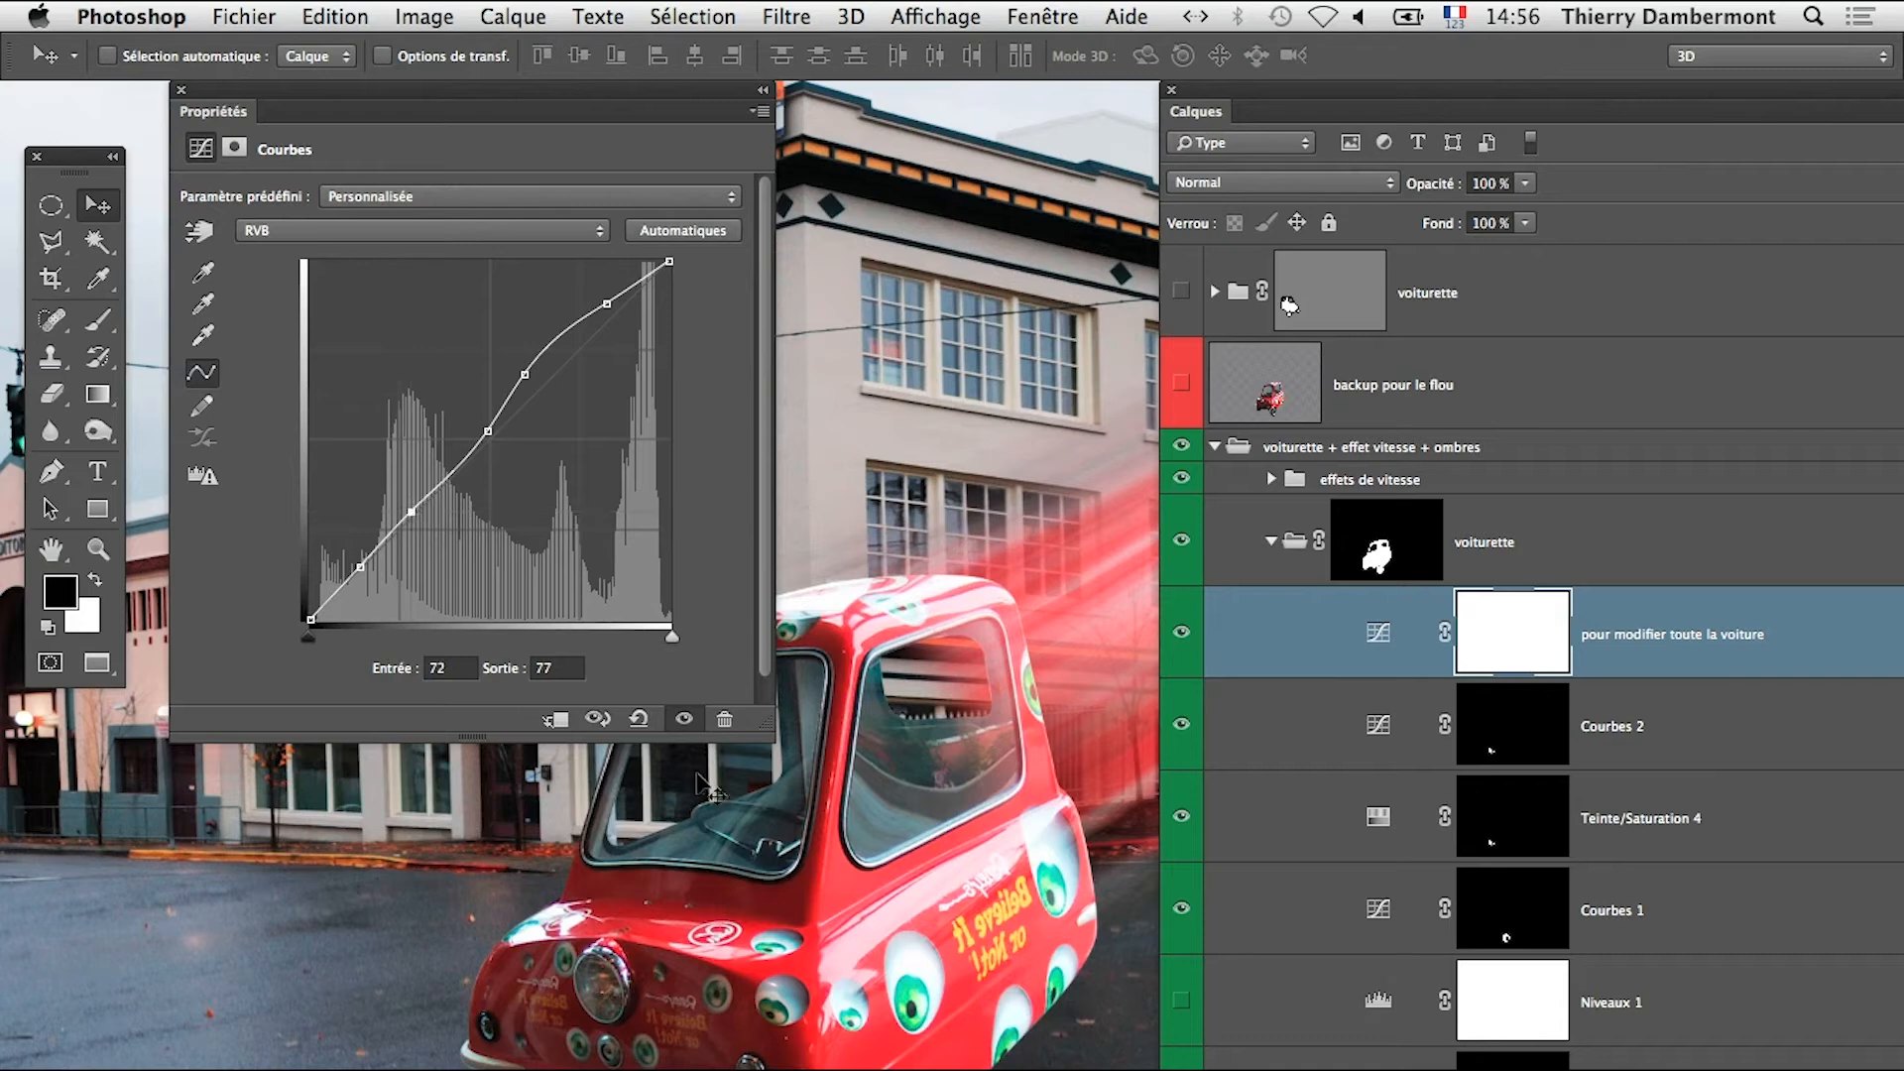
drag(361, 567, 353, 575)
Collapse the masked voiturette group, then shrink the curve properties and park them clear of the micro-car
drag(711, 84, 678, 724)
click(1273, 542)
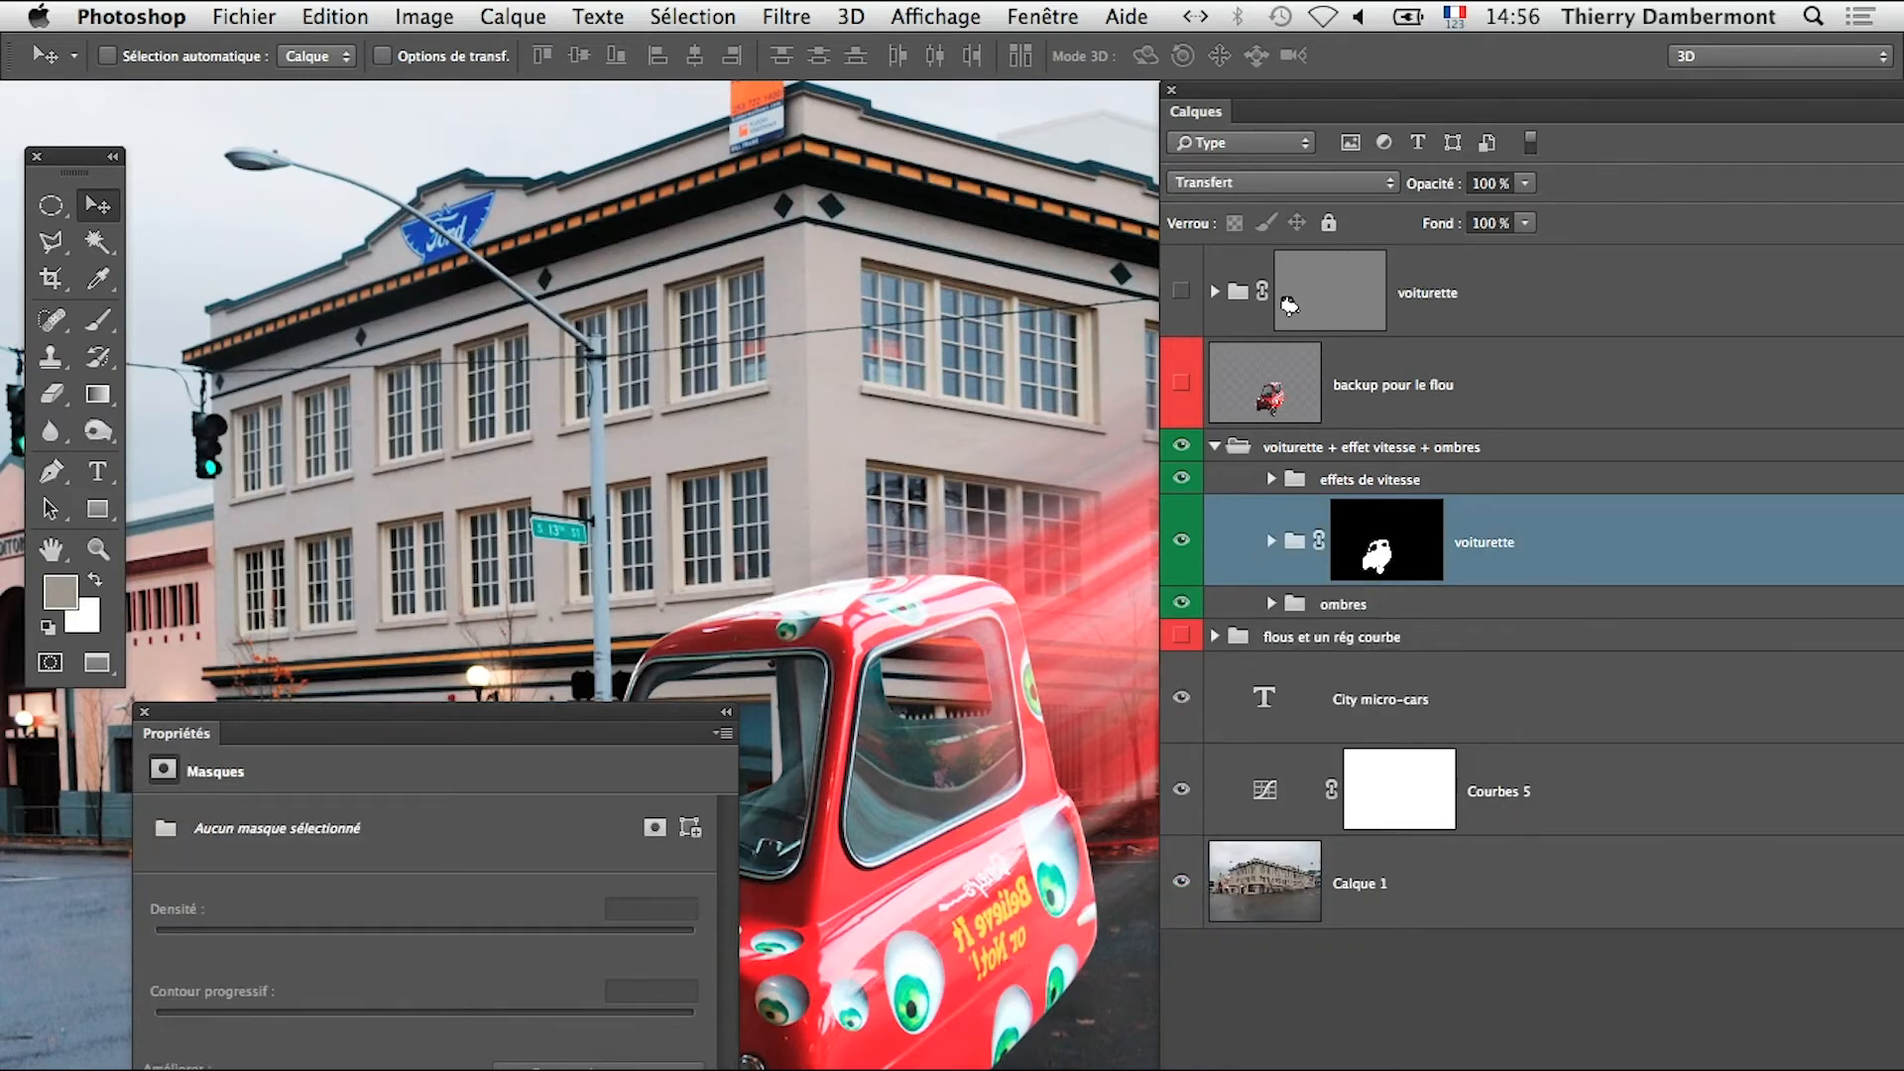
drag(736, 855, 516, 855)
drag(347, 722, 278, 1036)
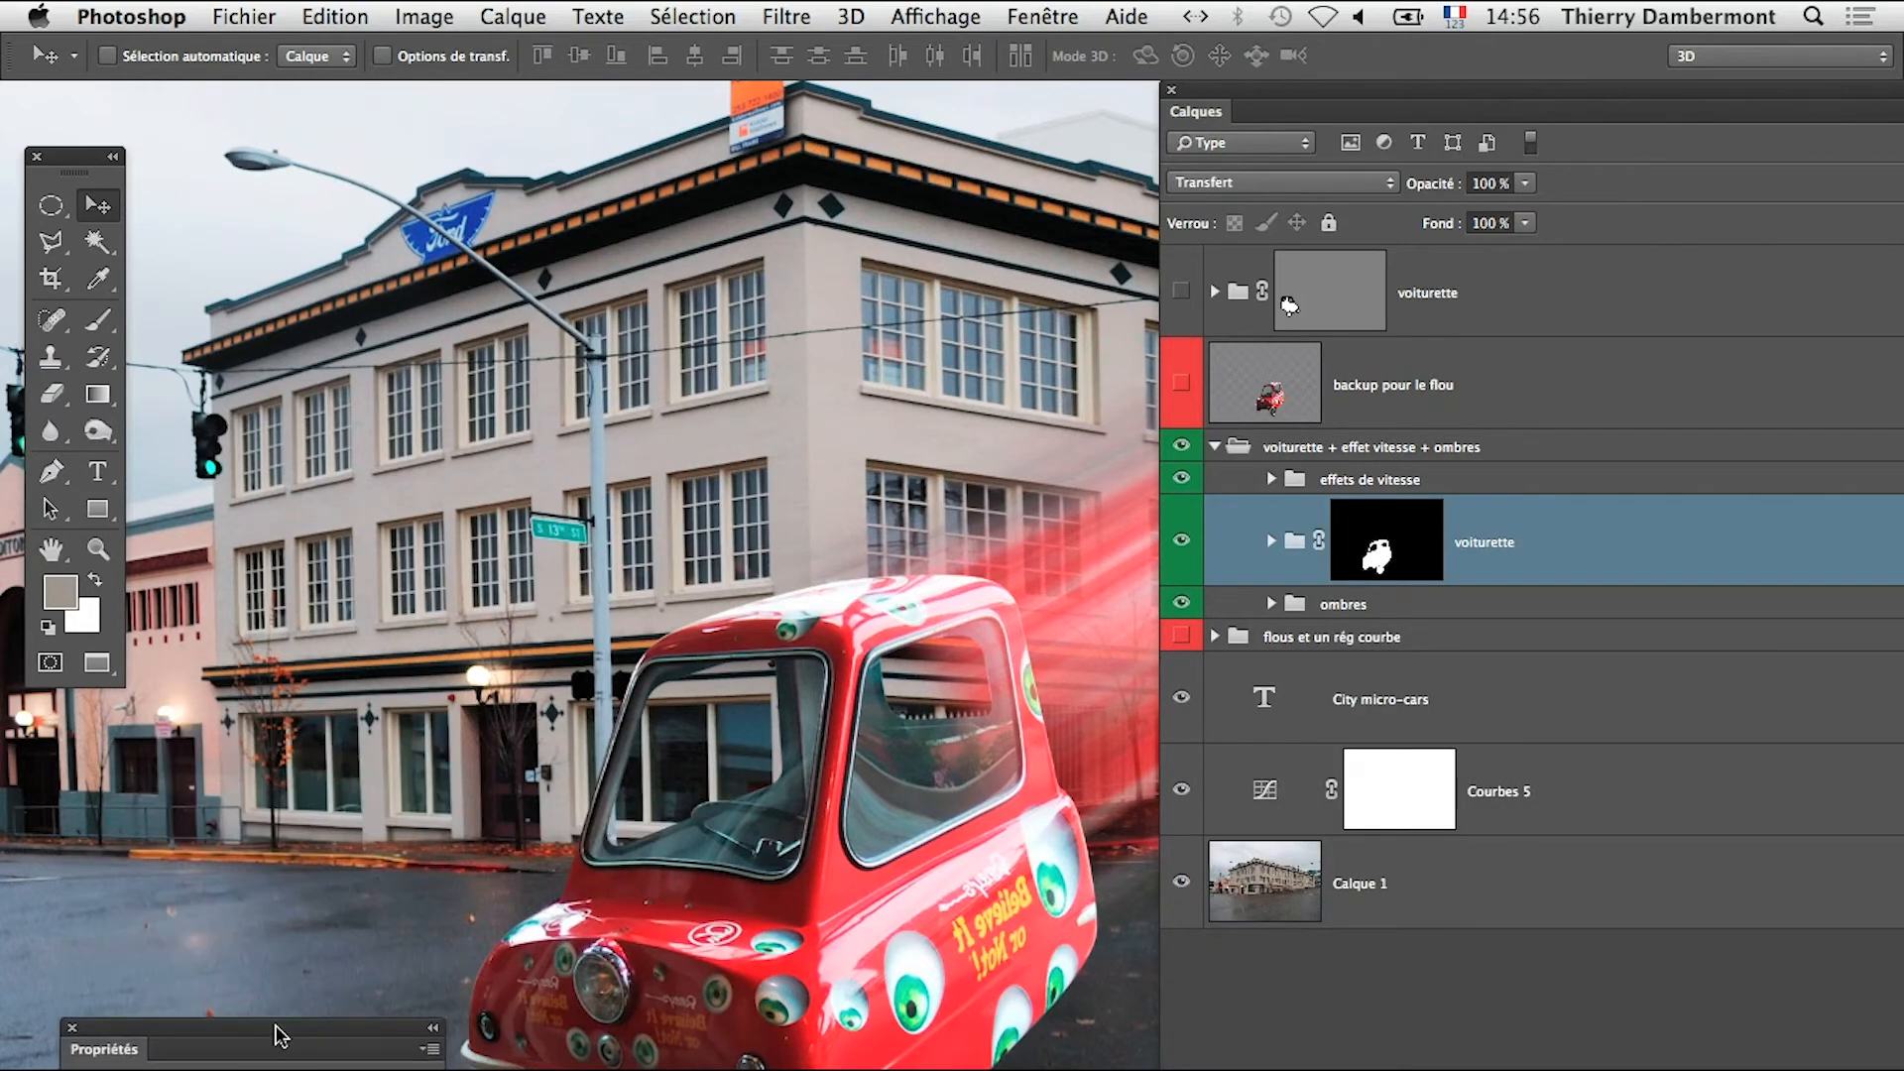
Select Courbes 5 and toggle its visibility to compare the background correction across the whole composition
alt+click(760, 856)
alt+click(759, 858)
alt+click(760, 895)
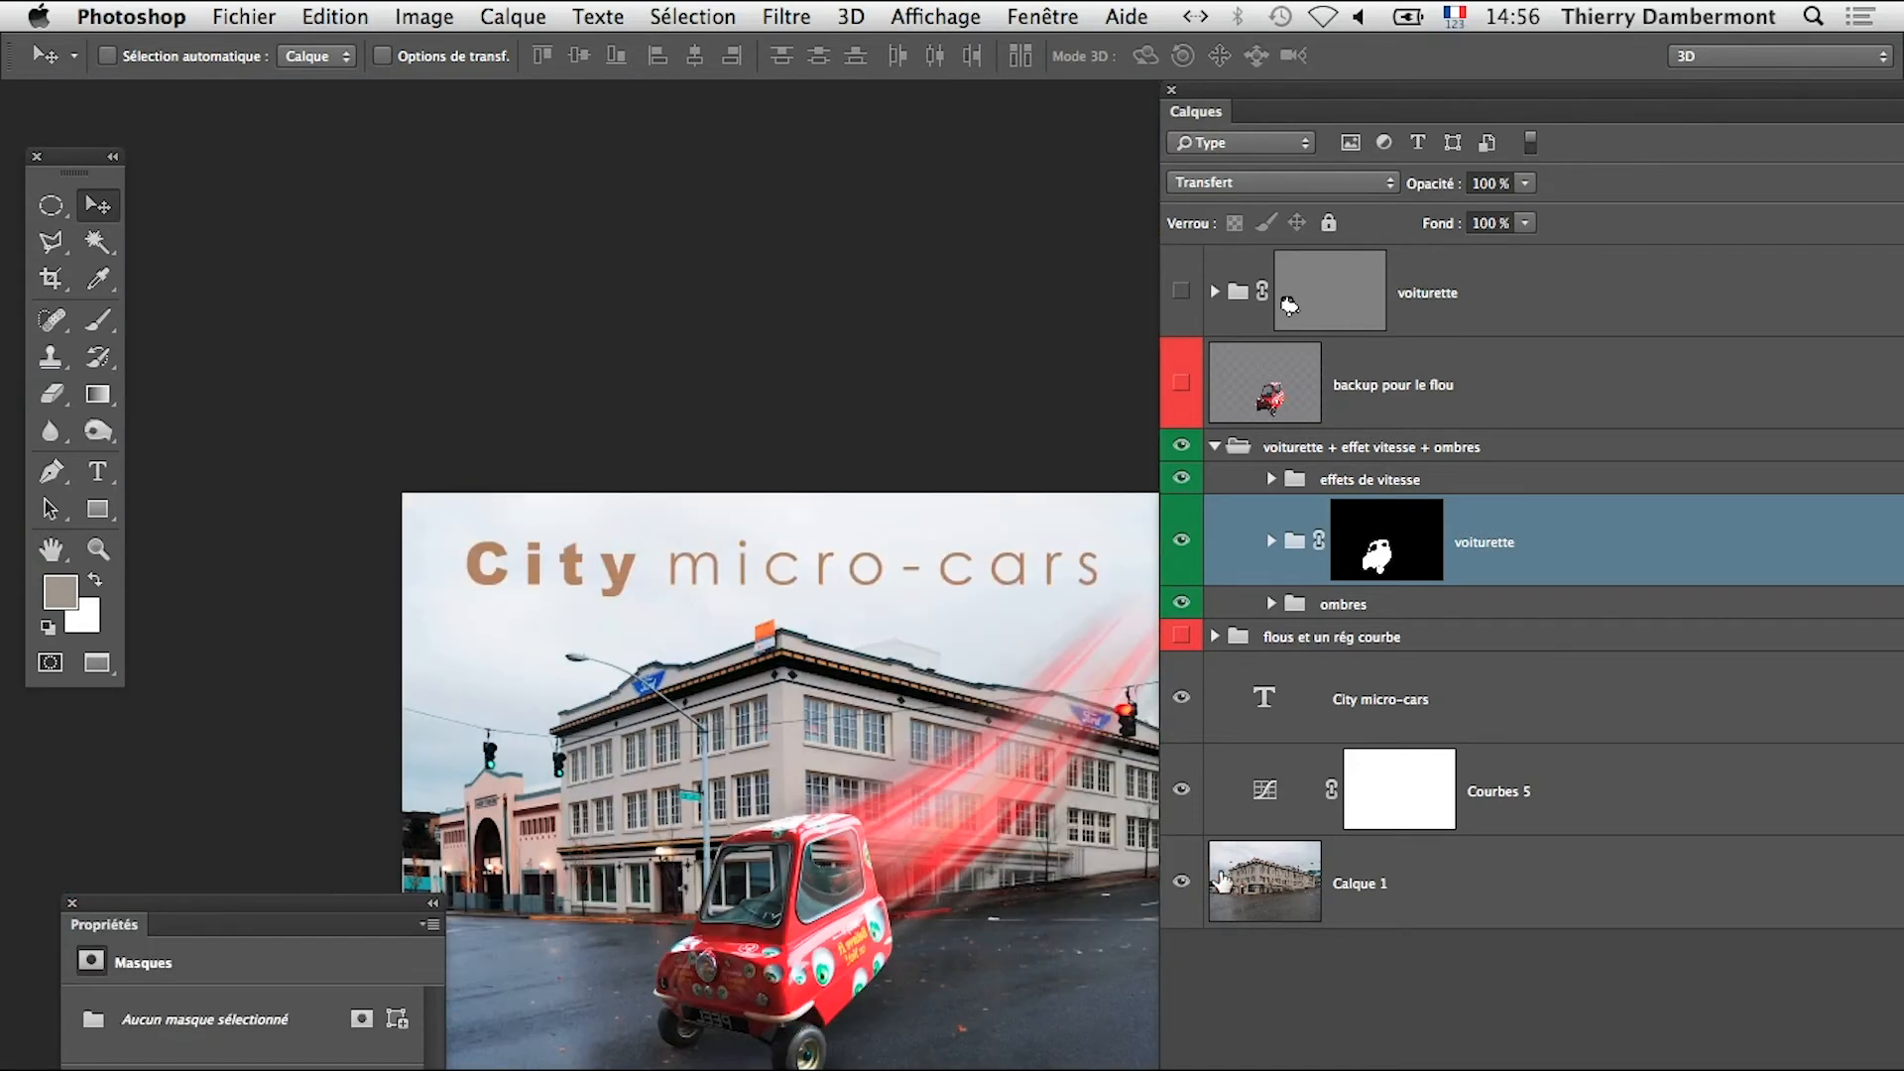
click(1269, 893)
click(1271, 811)
click(1182, 790)
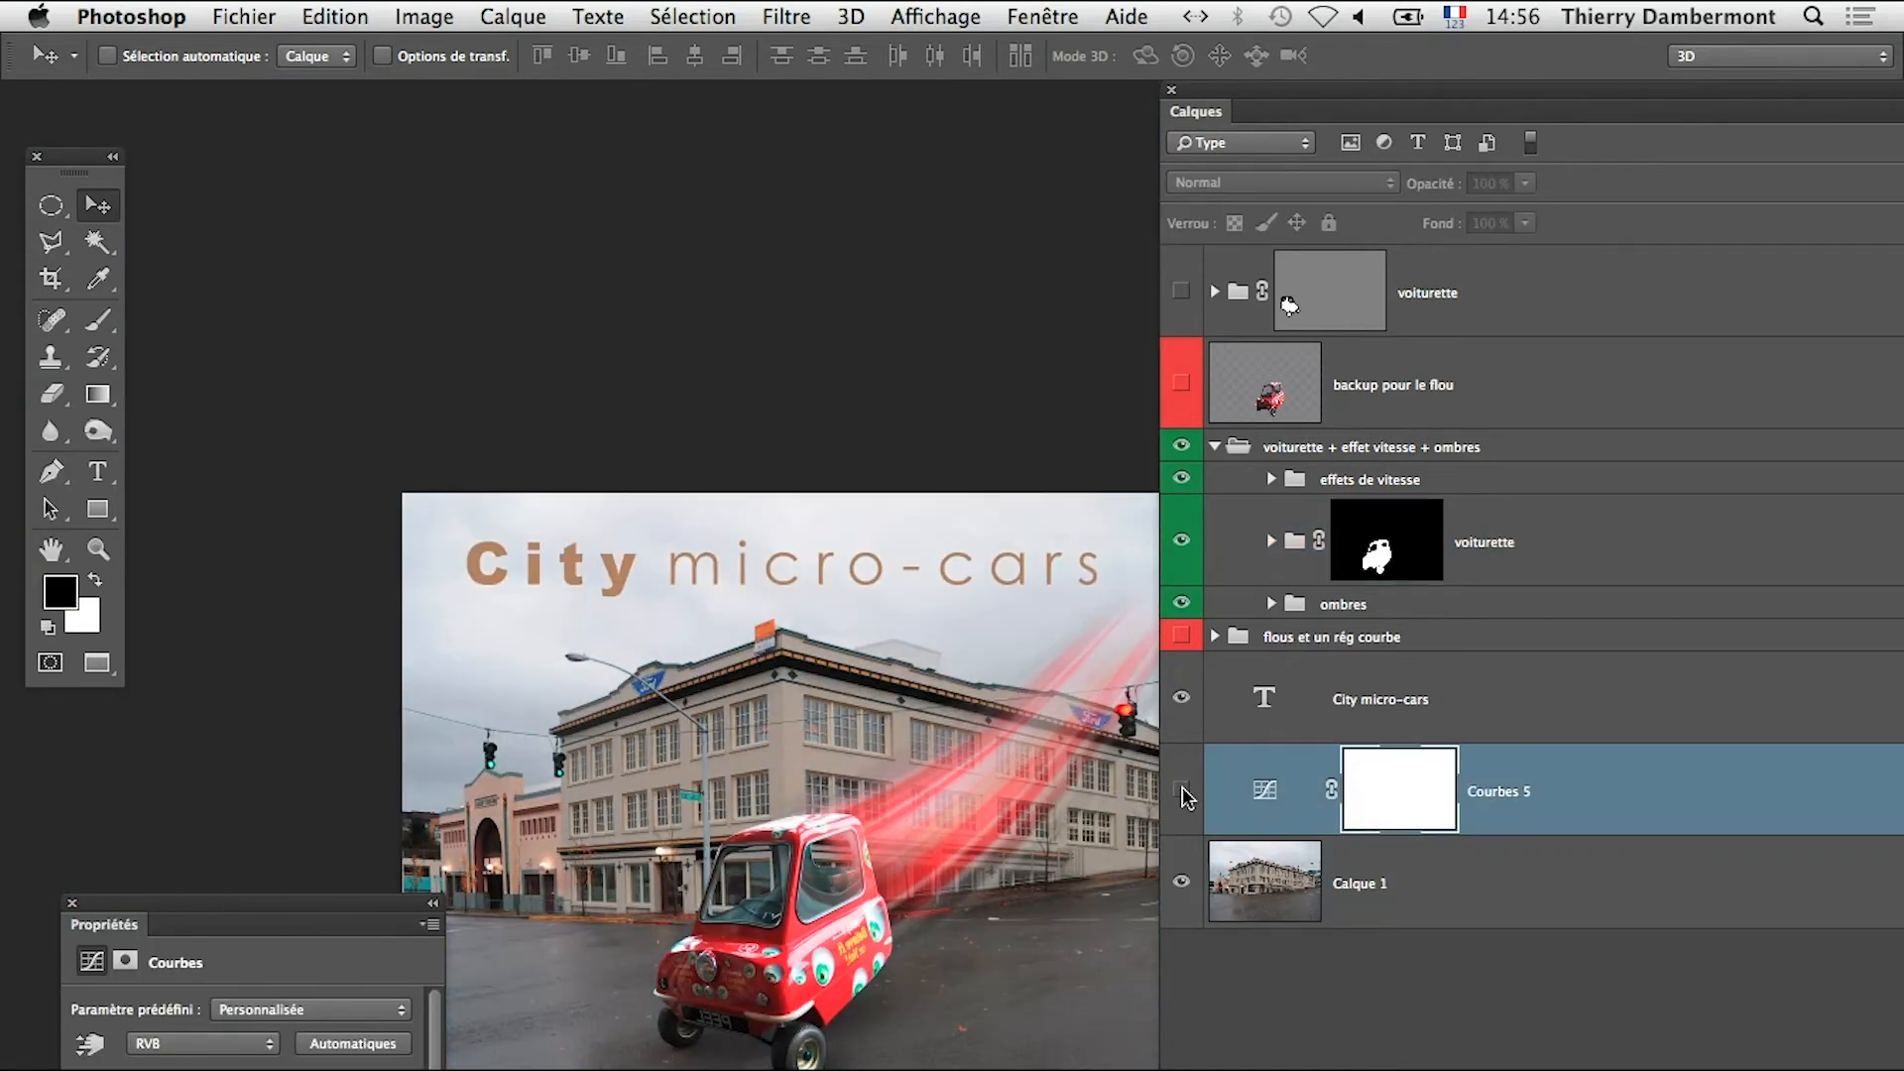
click(1183, 791)
Reopen the masked voiturette group, toggle pour modifier toute la voiture off and on to compare, and collapse the group again
click(1270, 541)
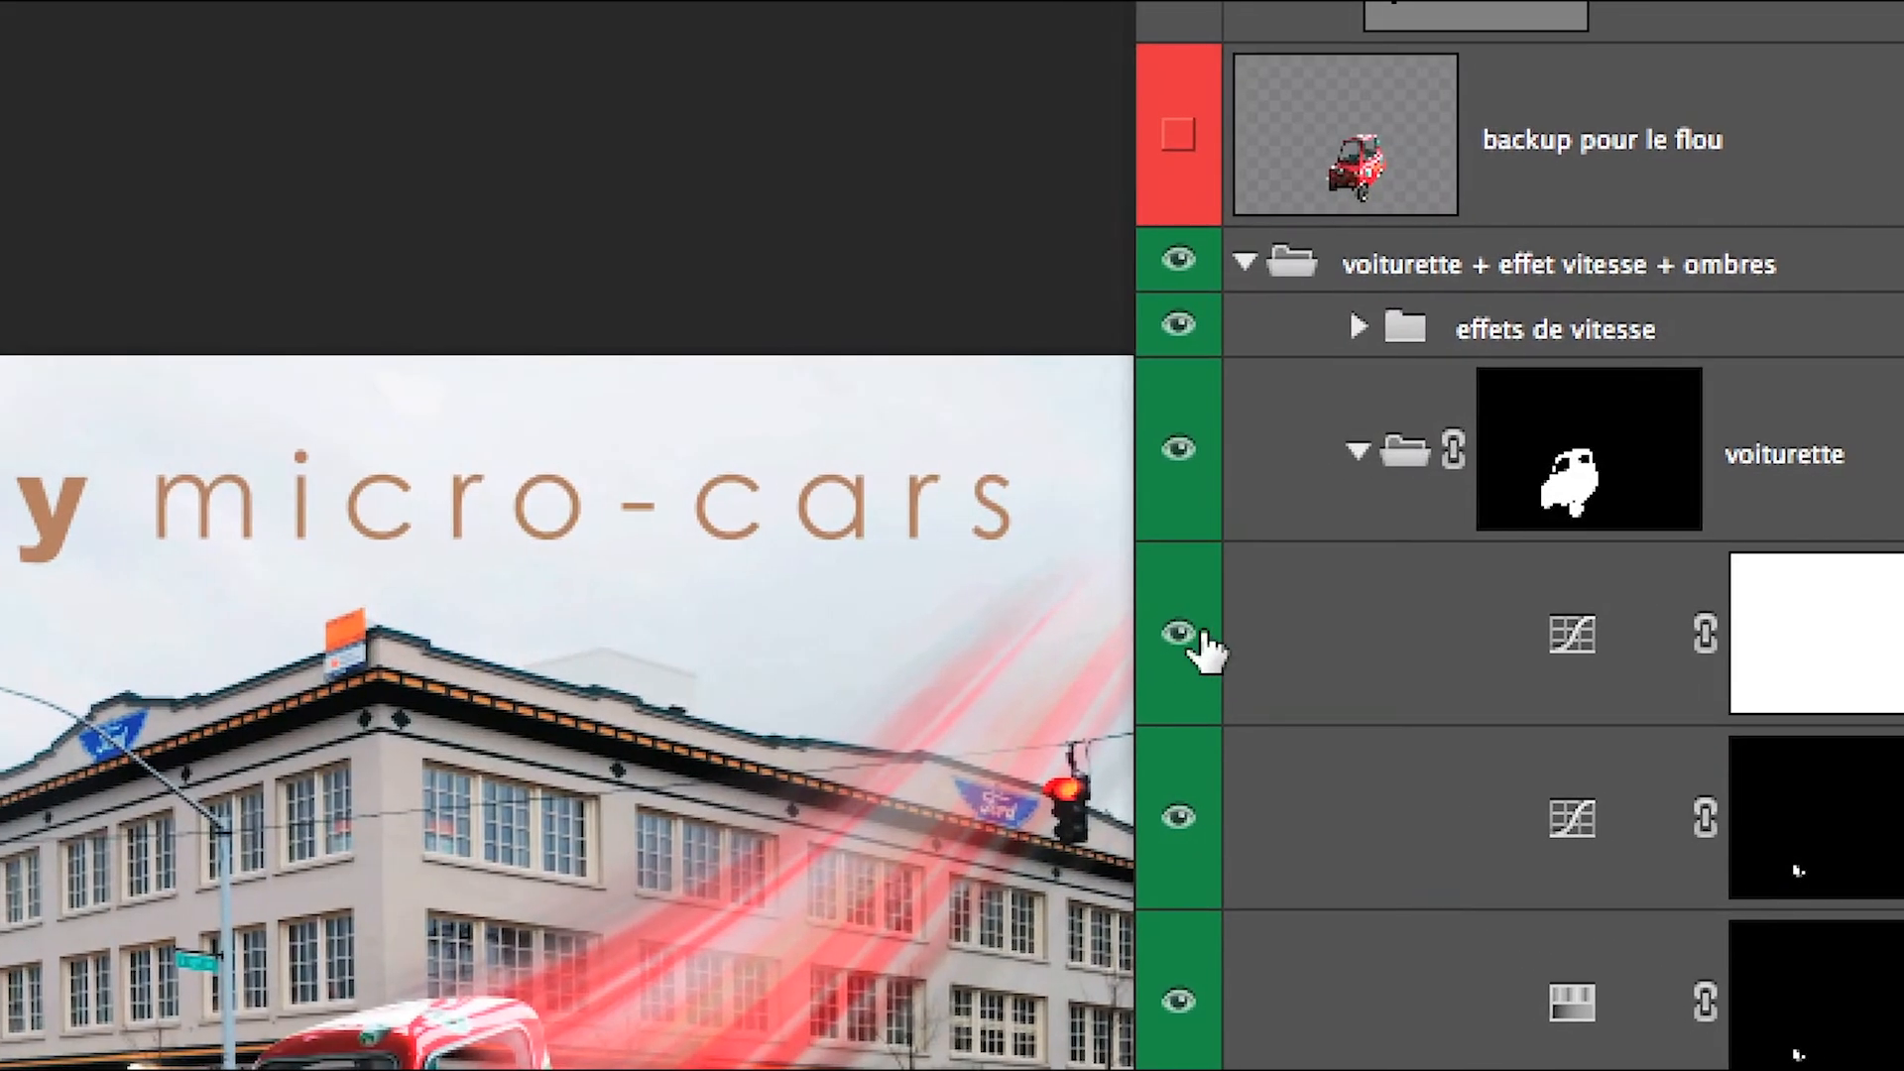
click(1181, 633)
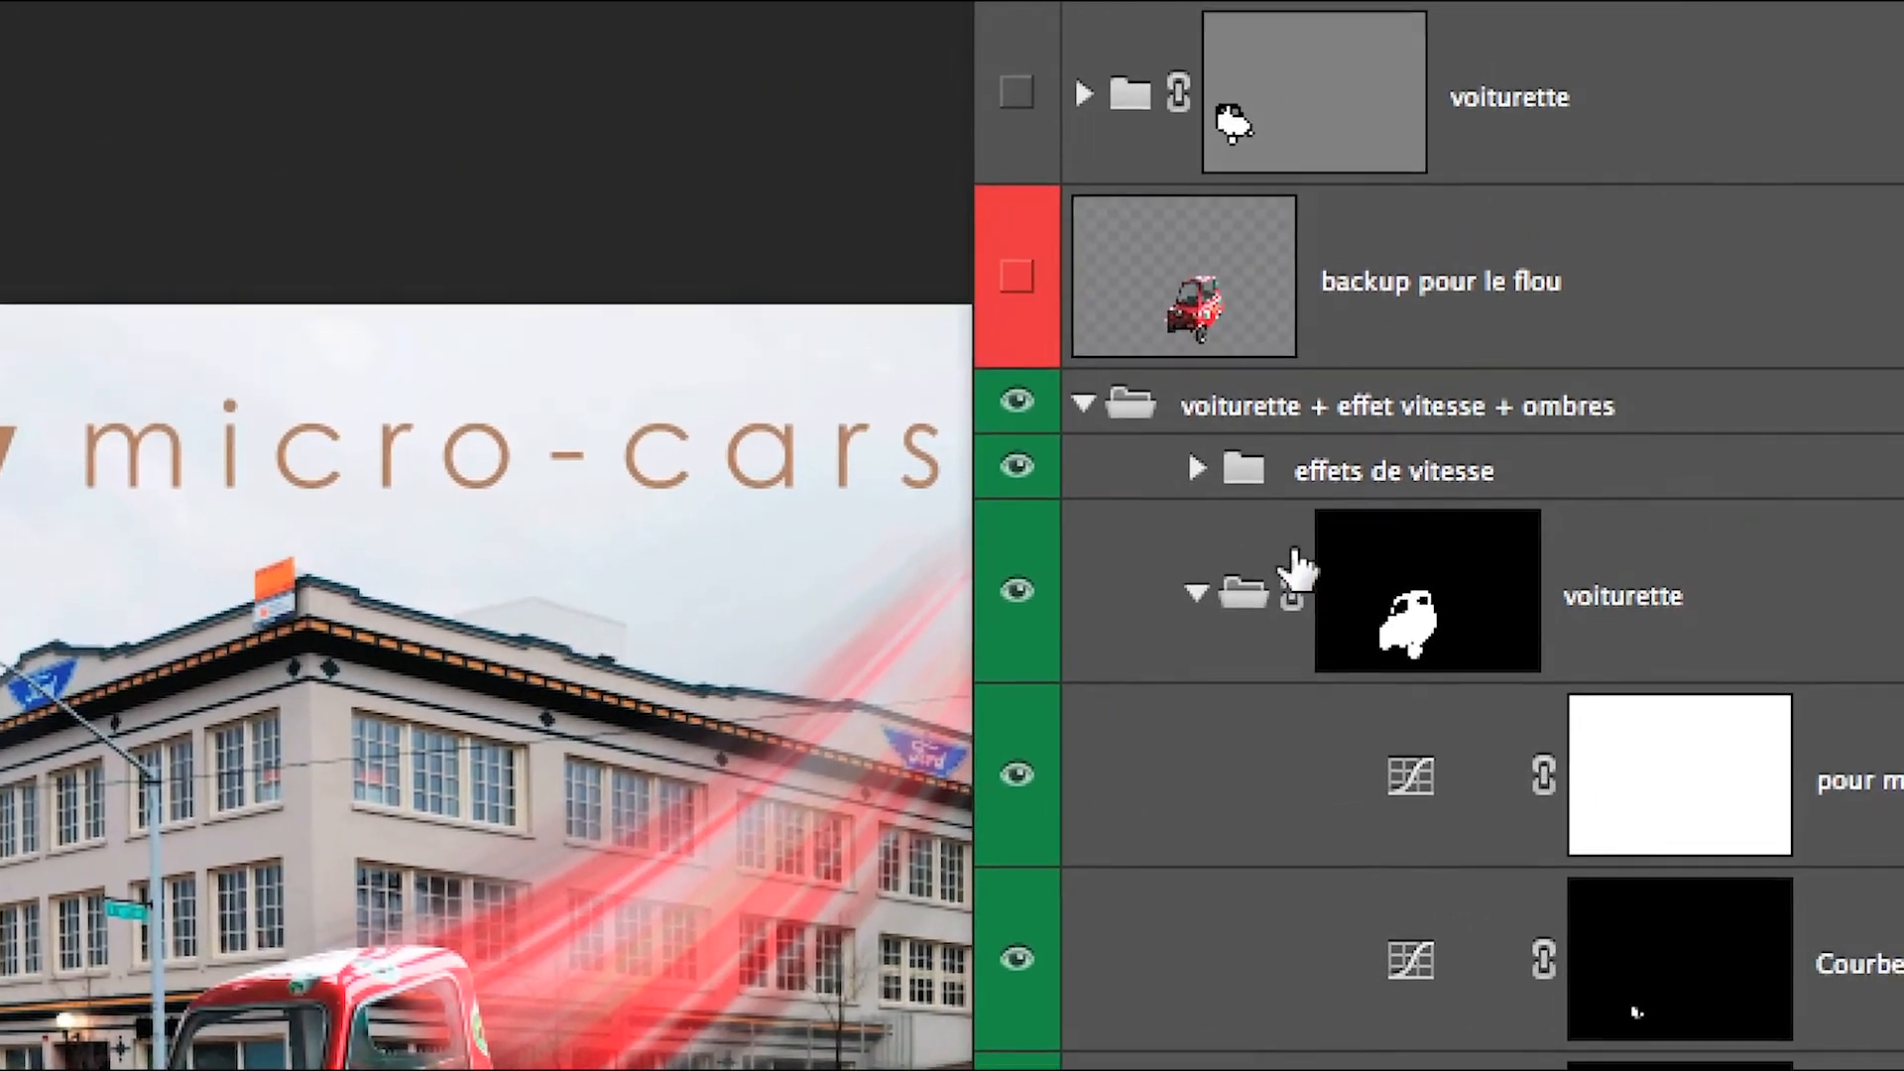
click(1254, 471)
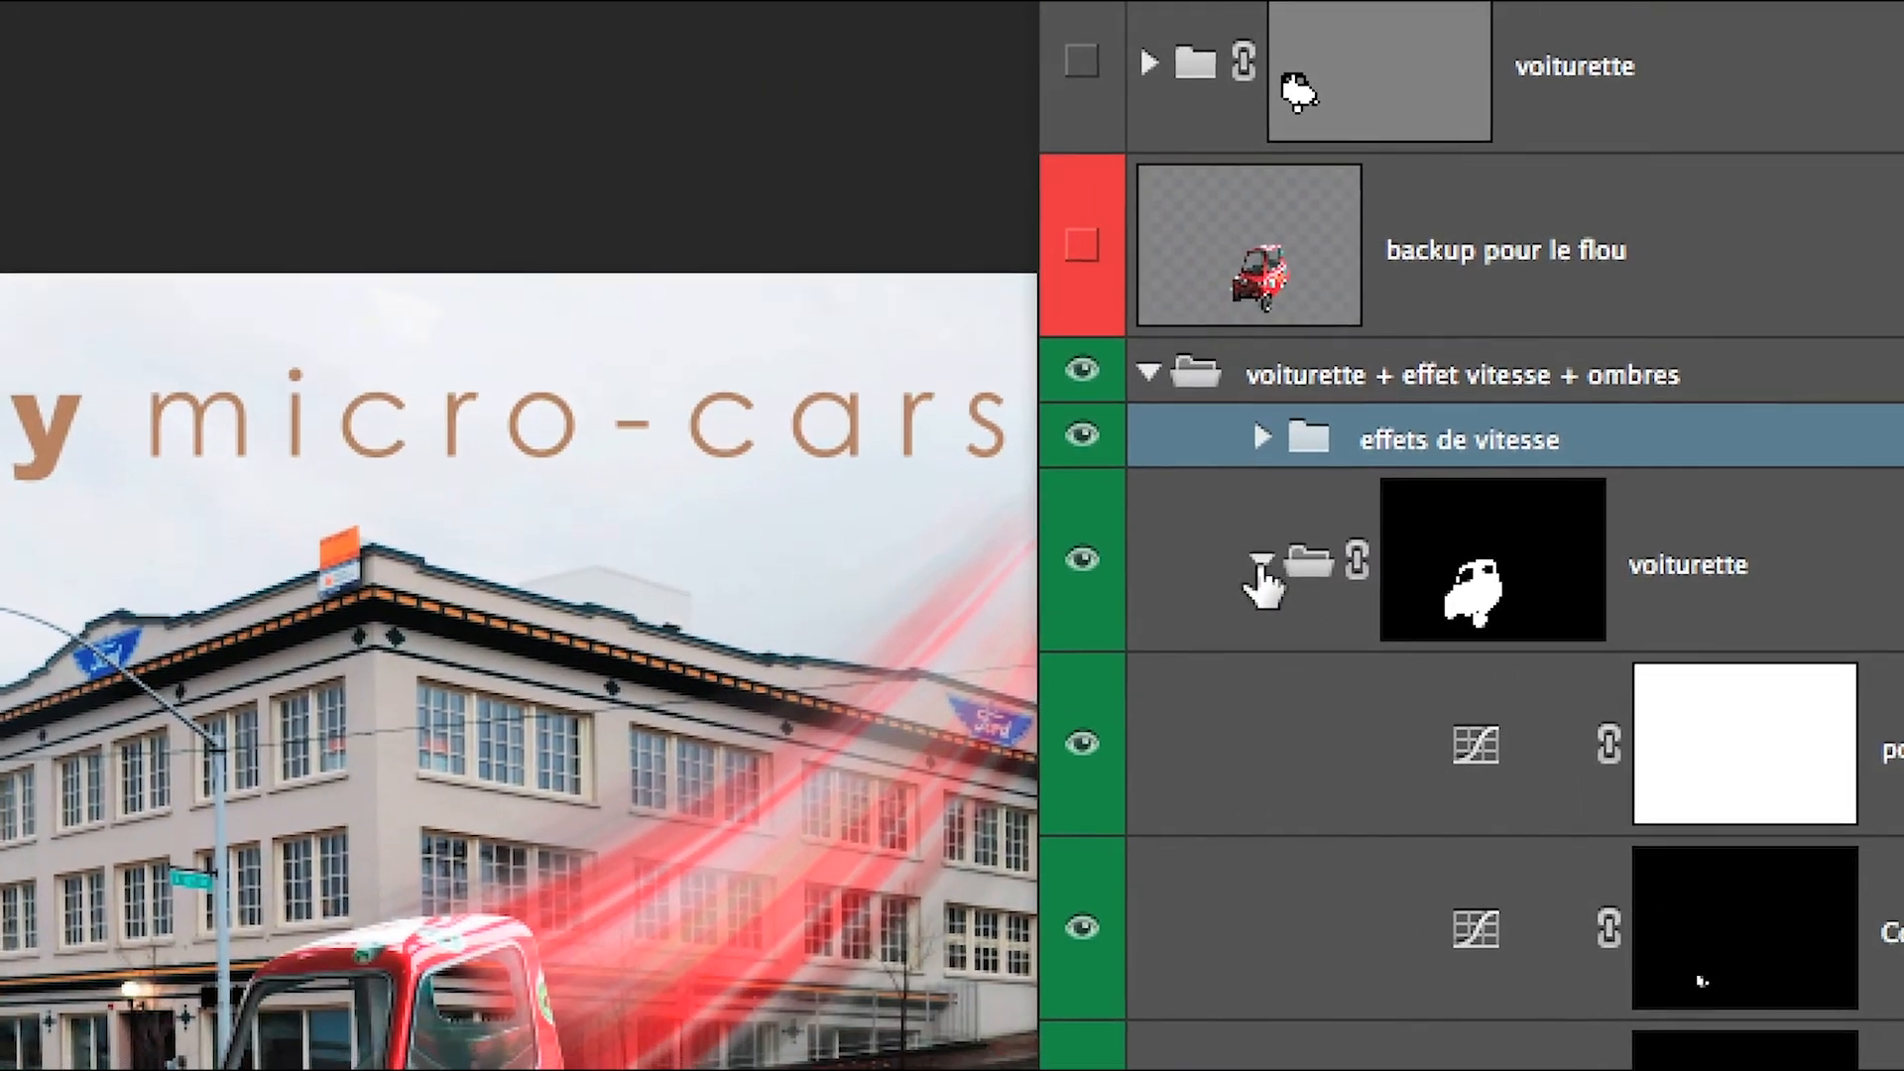
click(1080, 762)
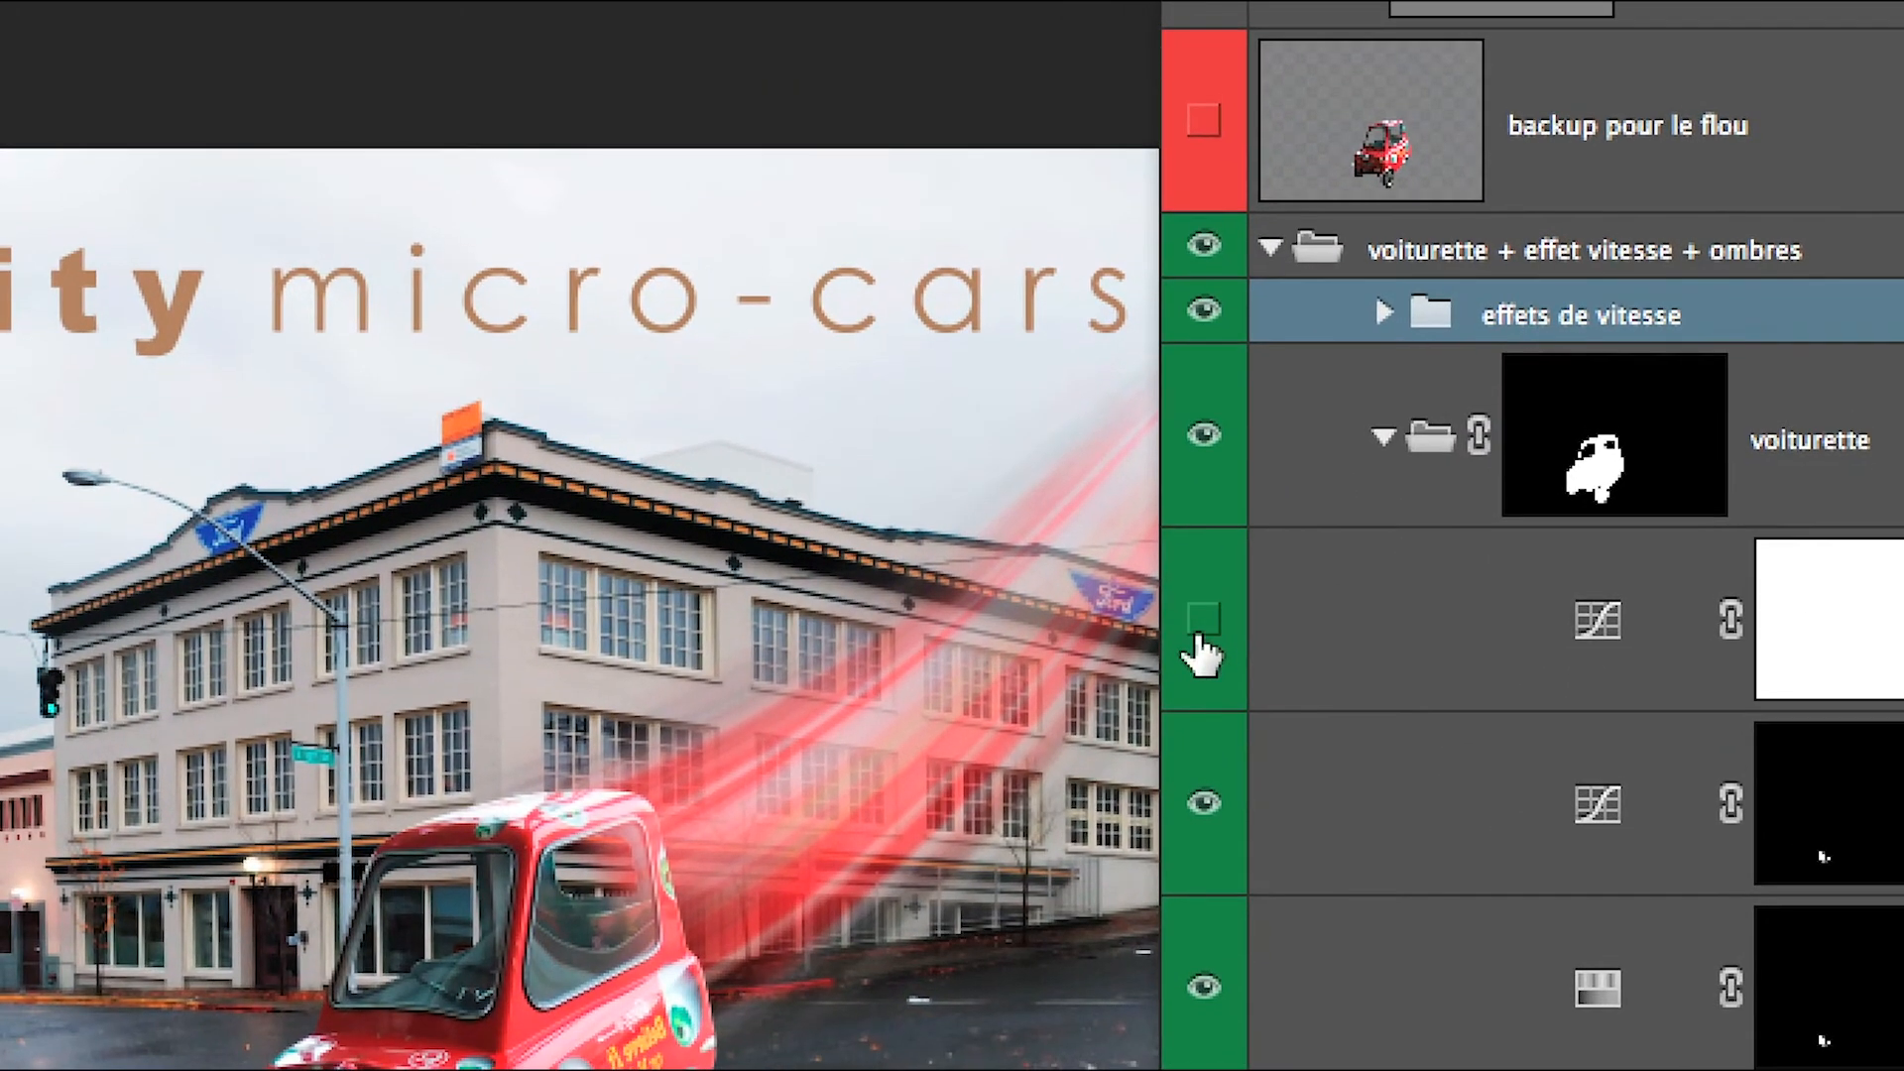
click(1202, 622)
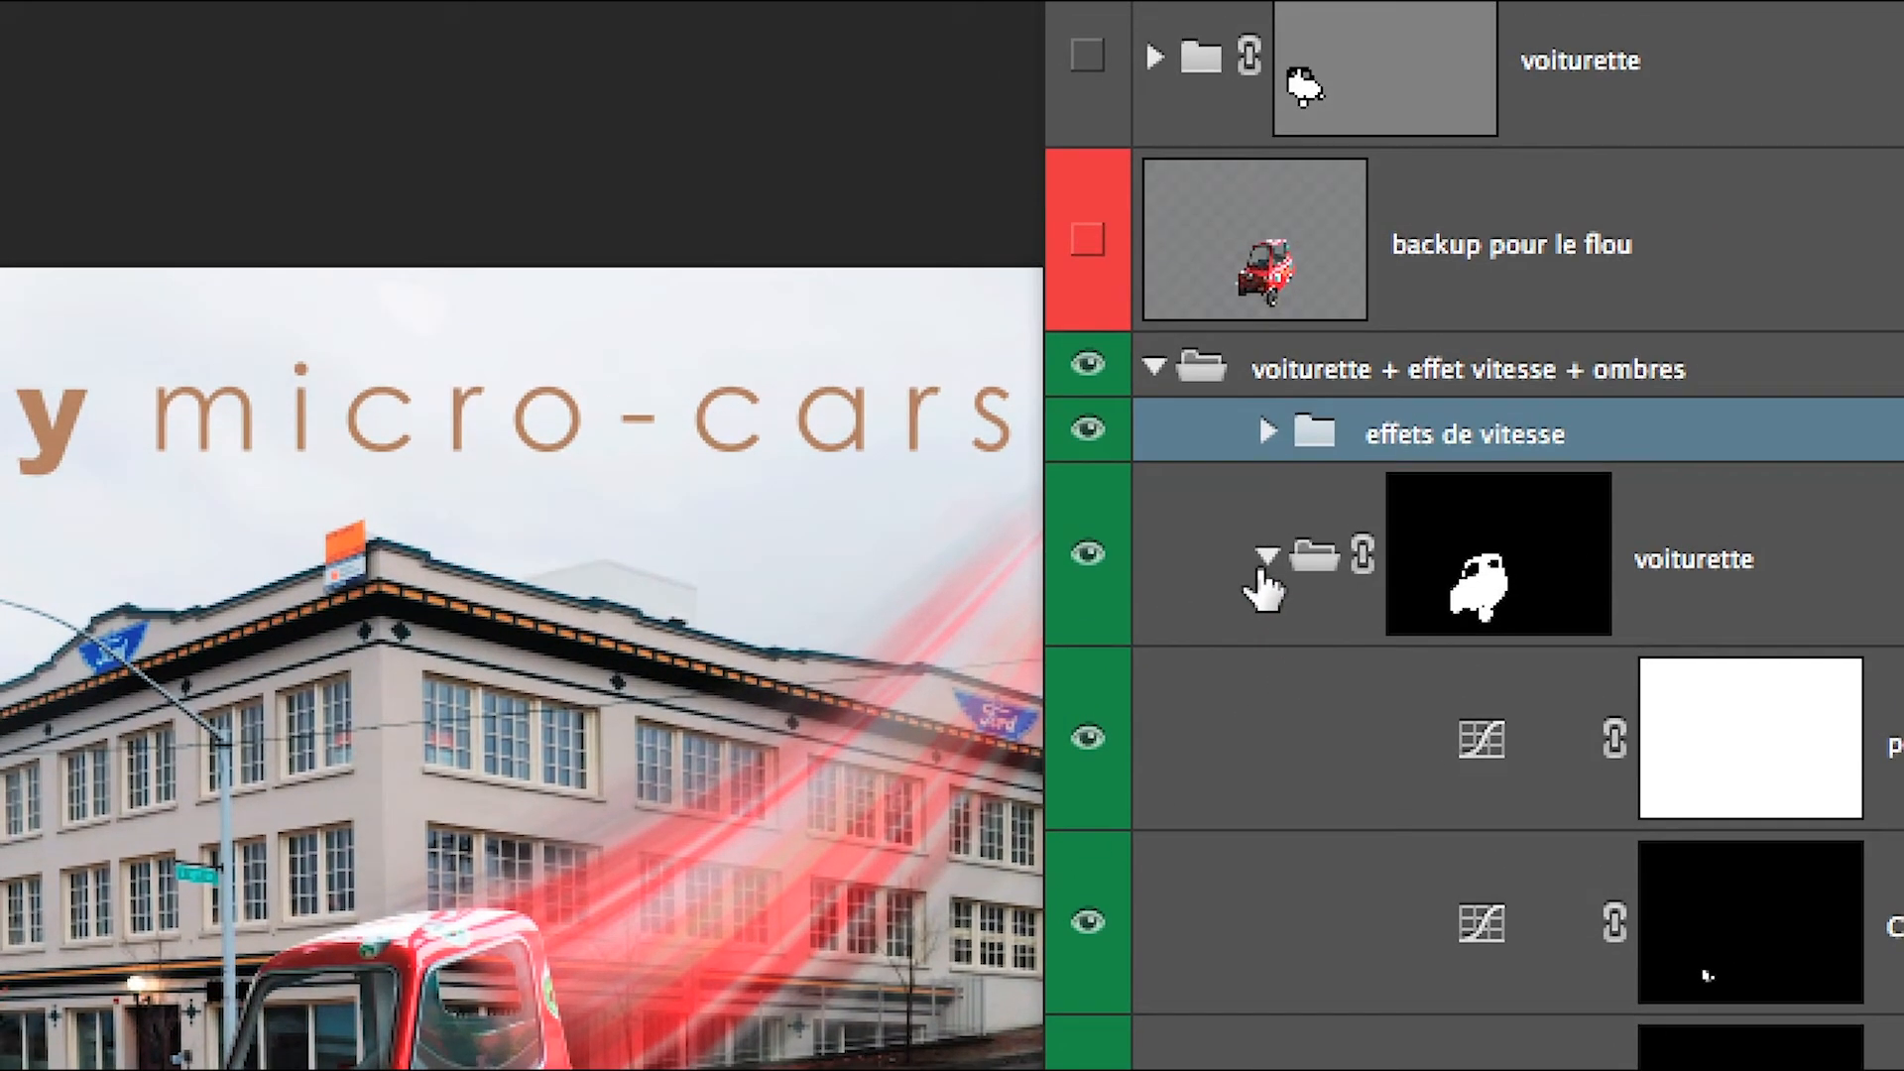
click(1383, 437)
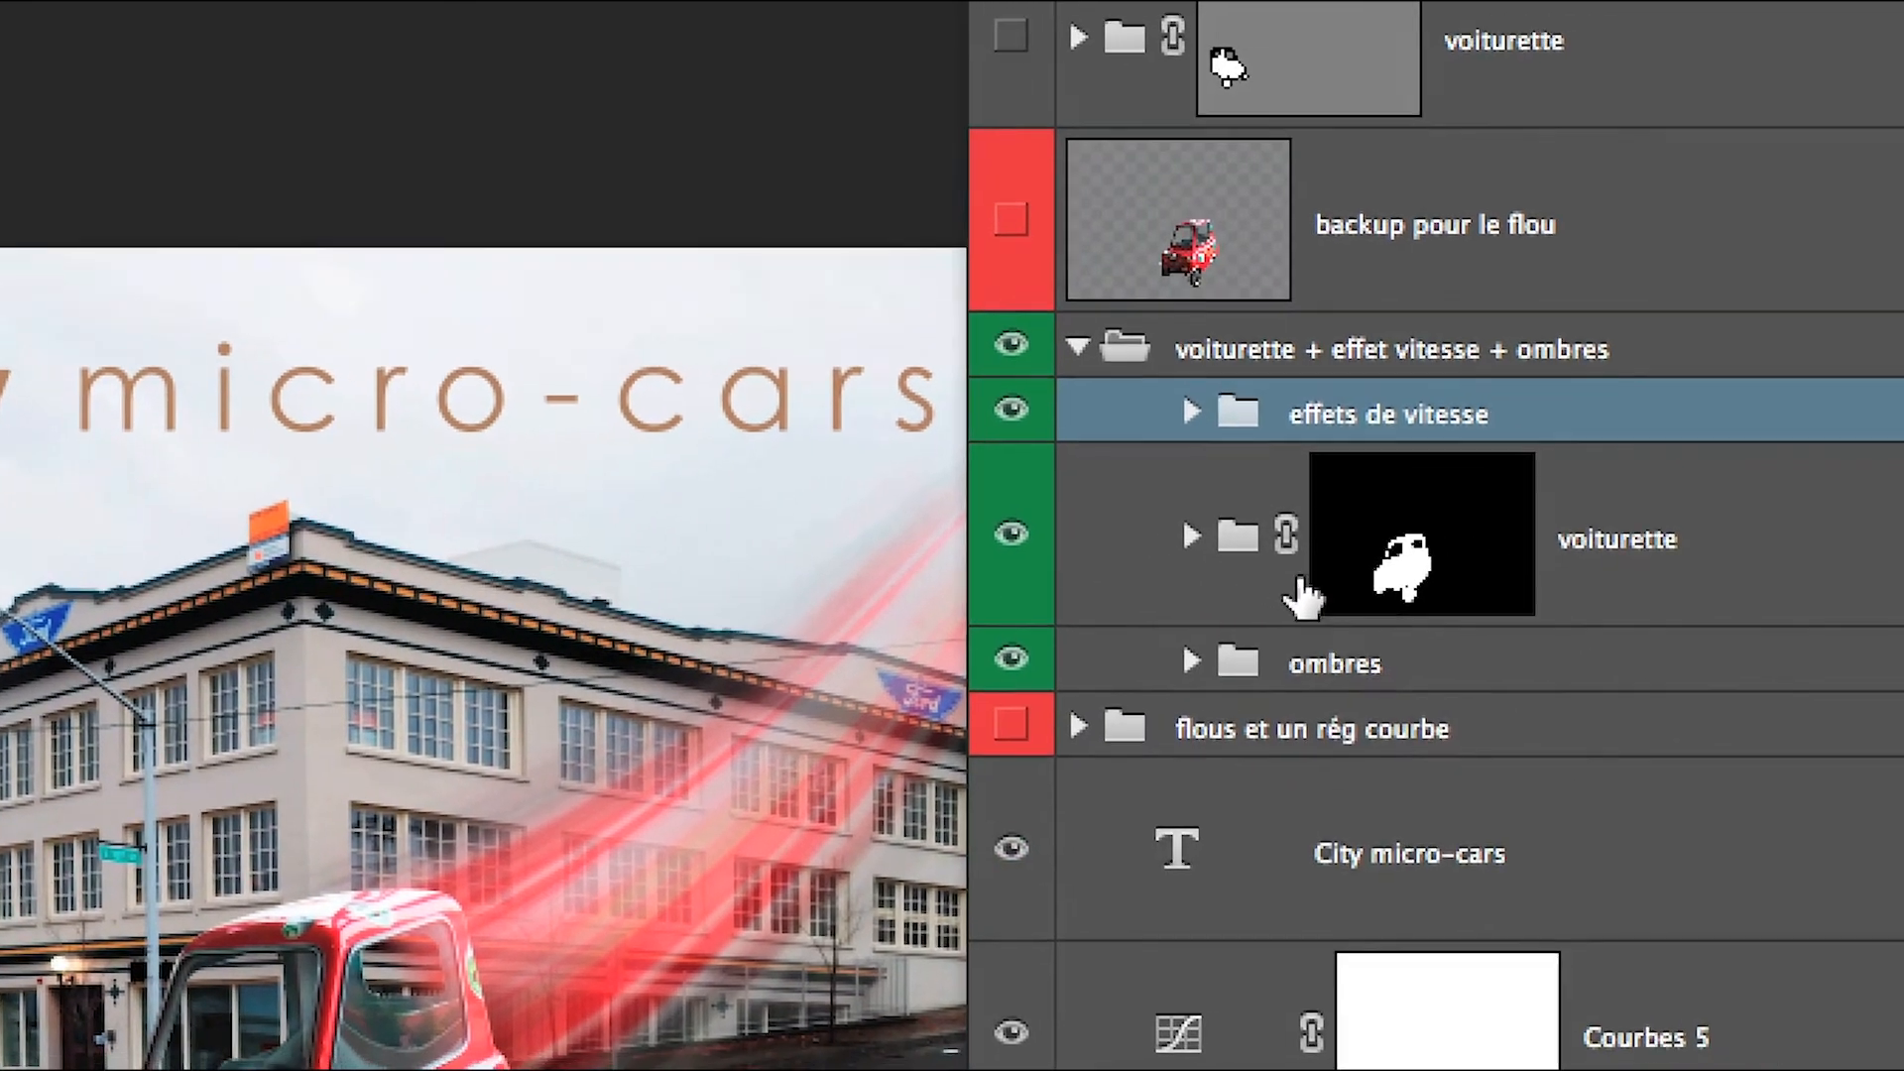
Target the layer mask of the voiturette group and expand then collapse the group to review which layers it confines
click(1307, 591)
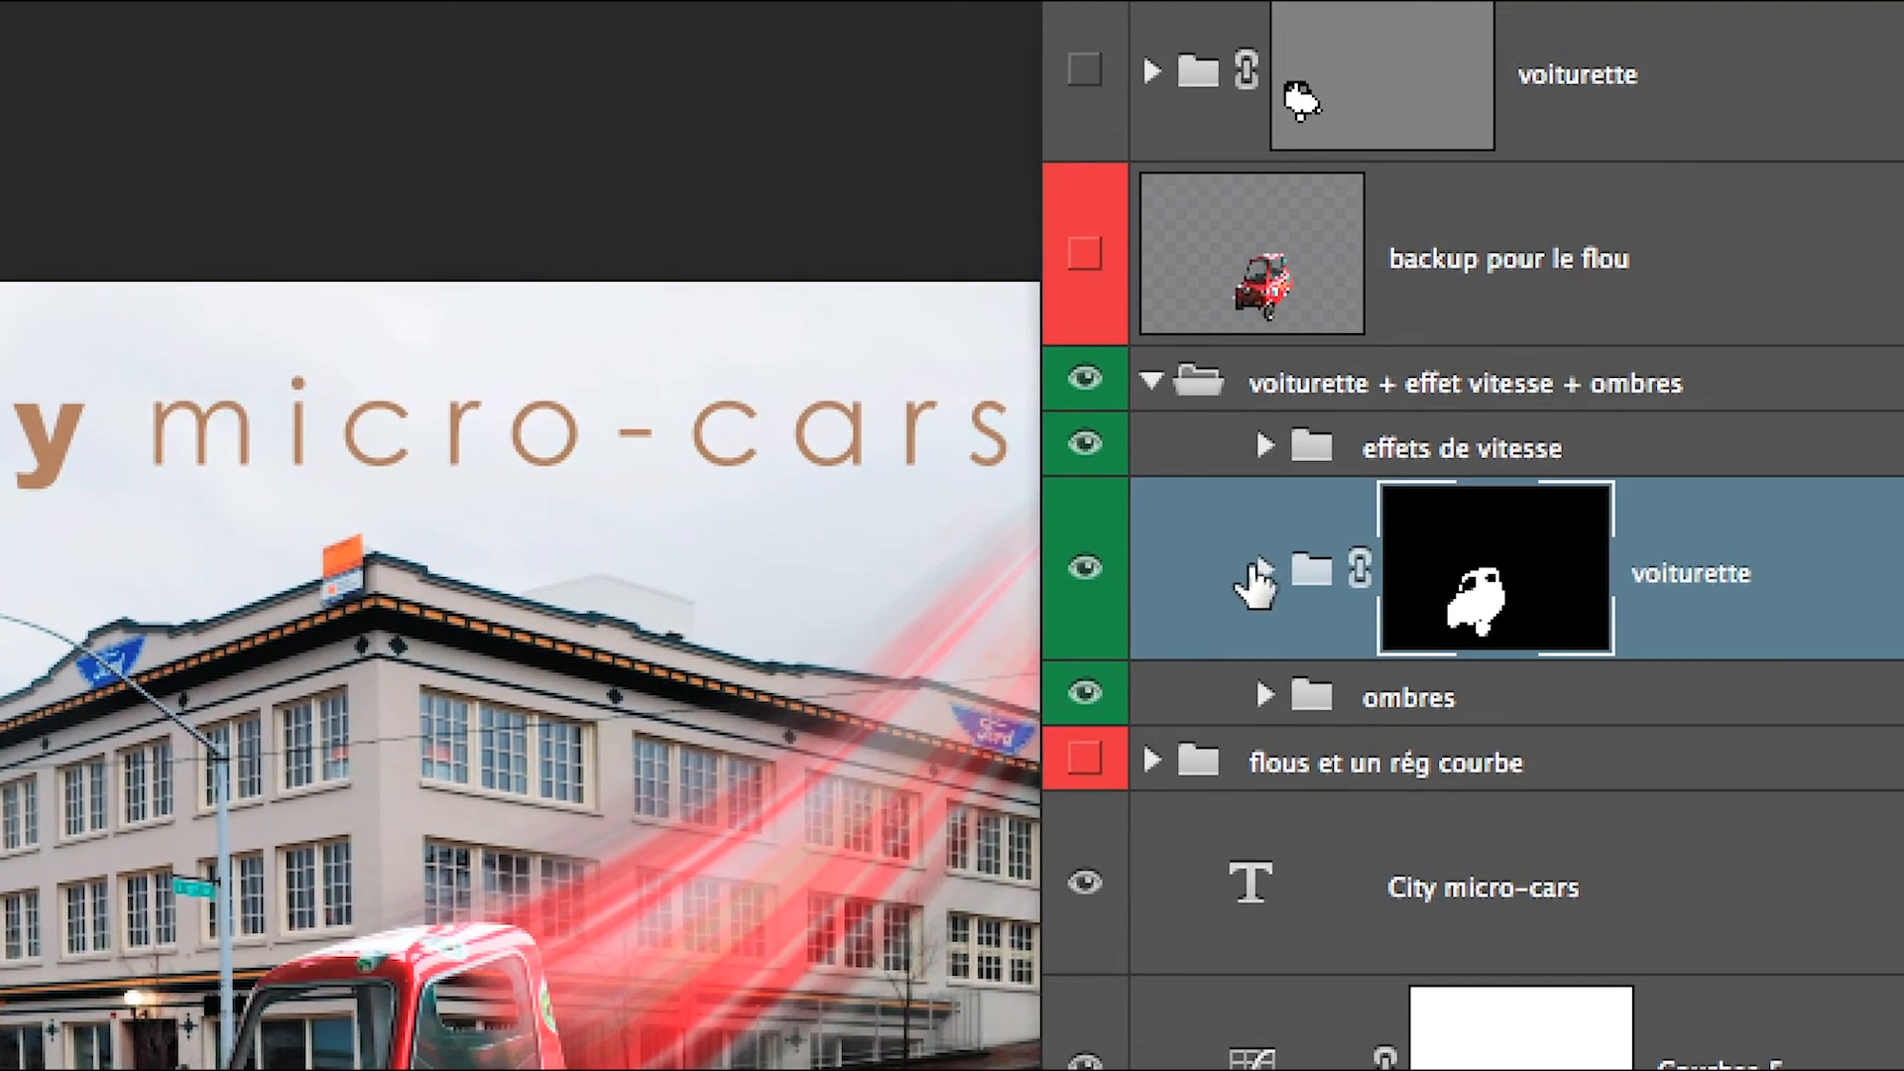
click(1148, 522)
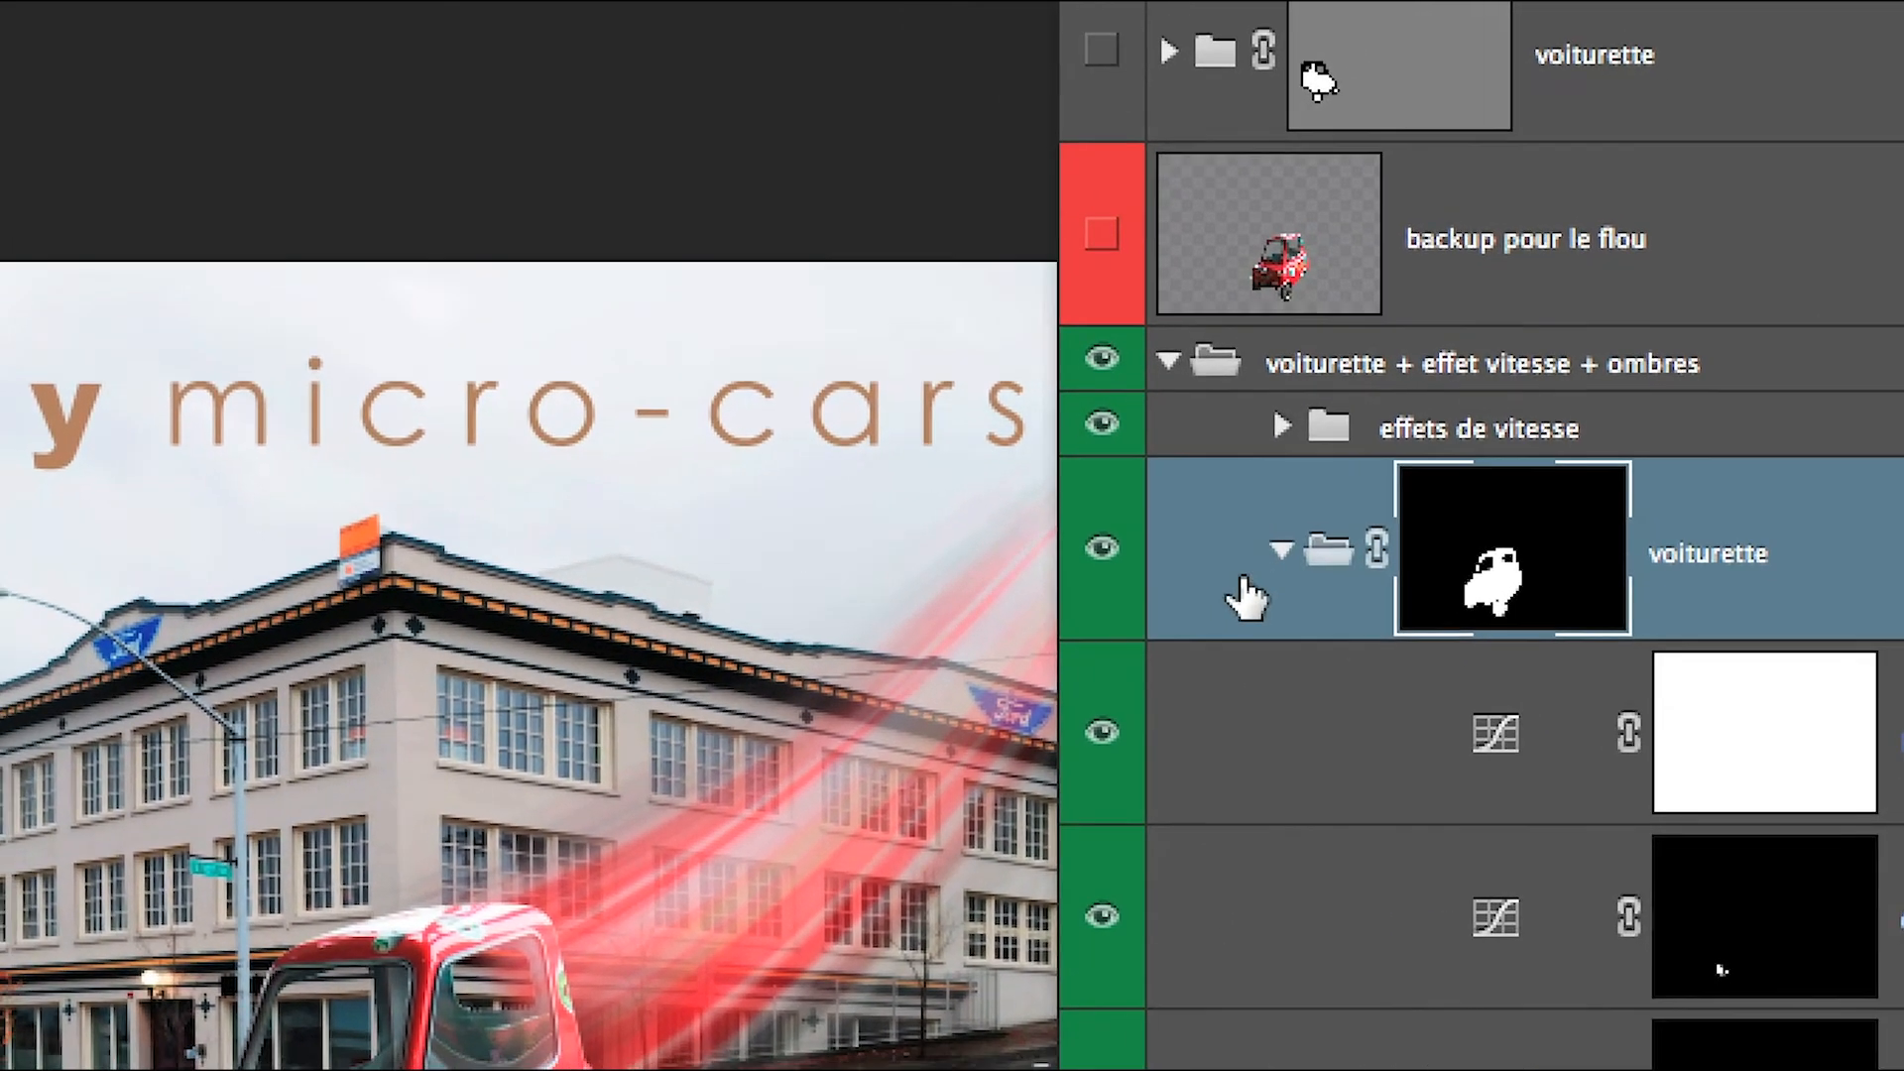
click(1280, 551)
click(1280, 552)
click(1279, 552)
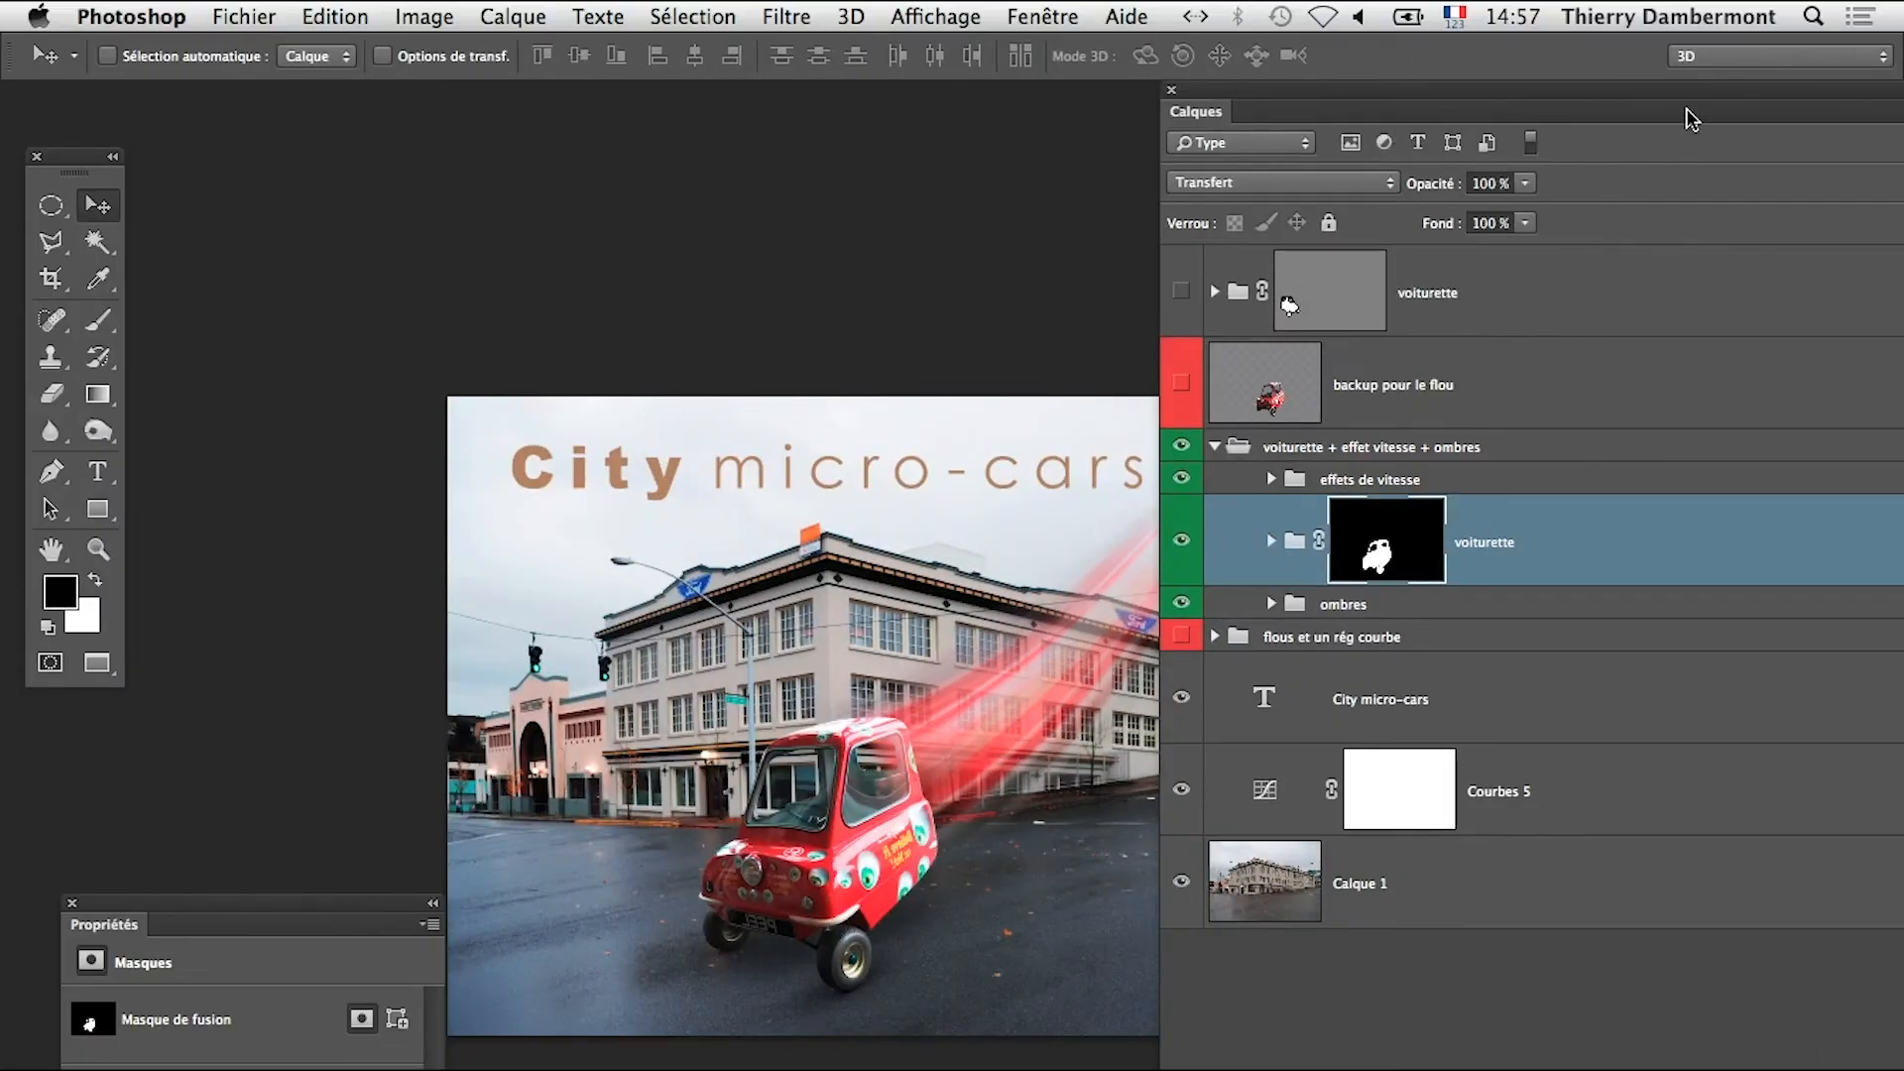
Narrow the layer list and move it aside to uncover more of the composition
drag(1643, 91, 1436, 89)
drag(1860, 476, 1559, 476)
drag(1134, 88, 1524, 181)
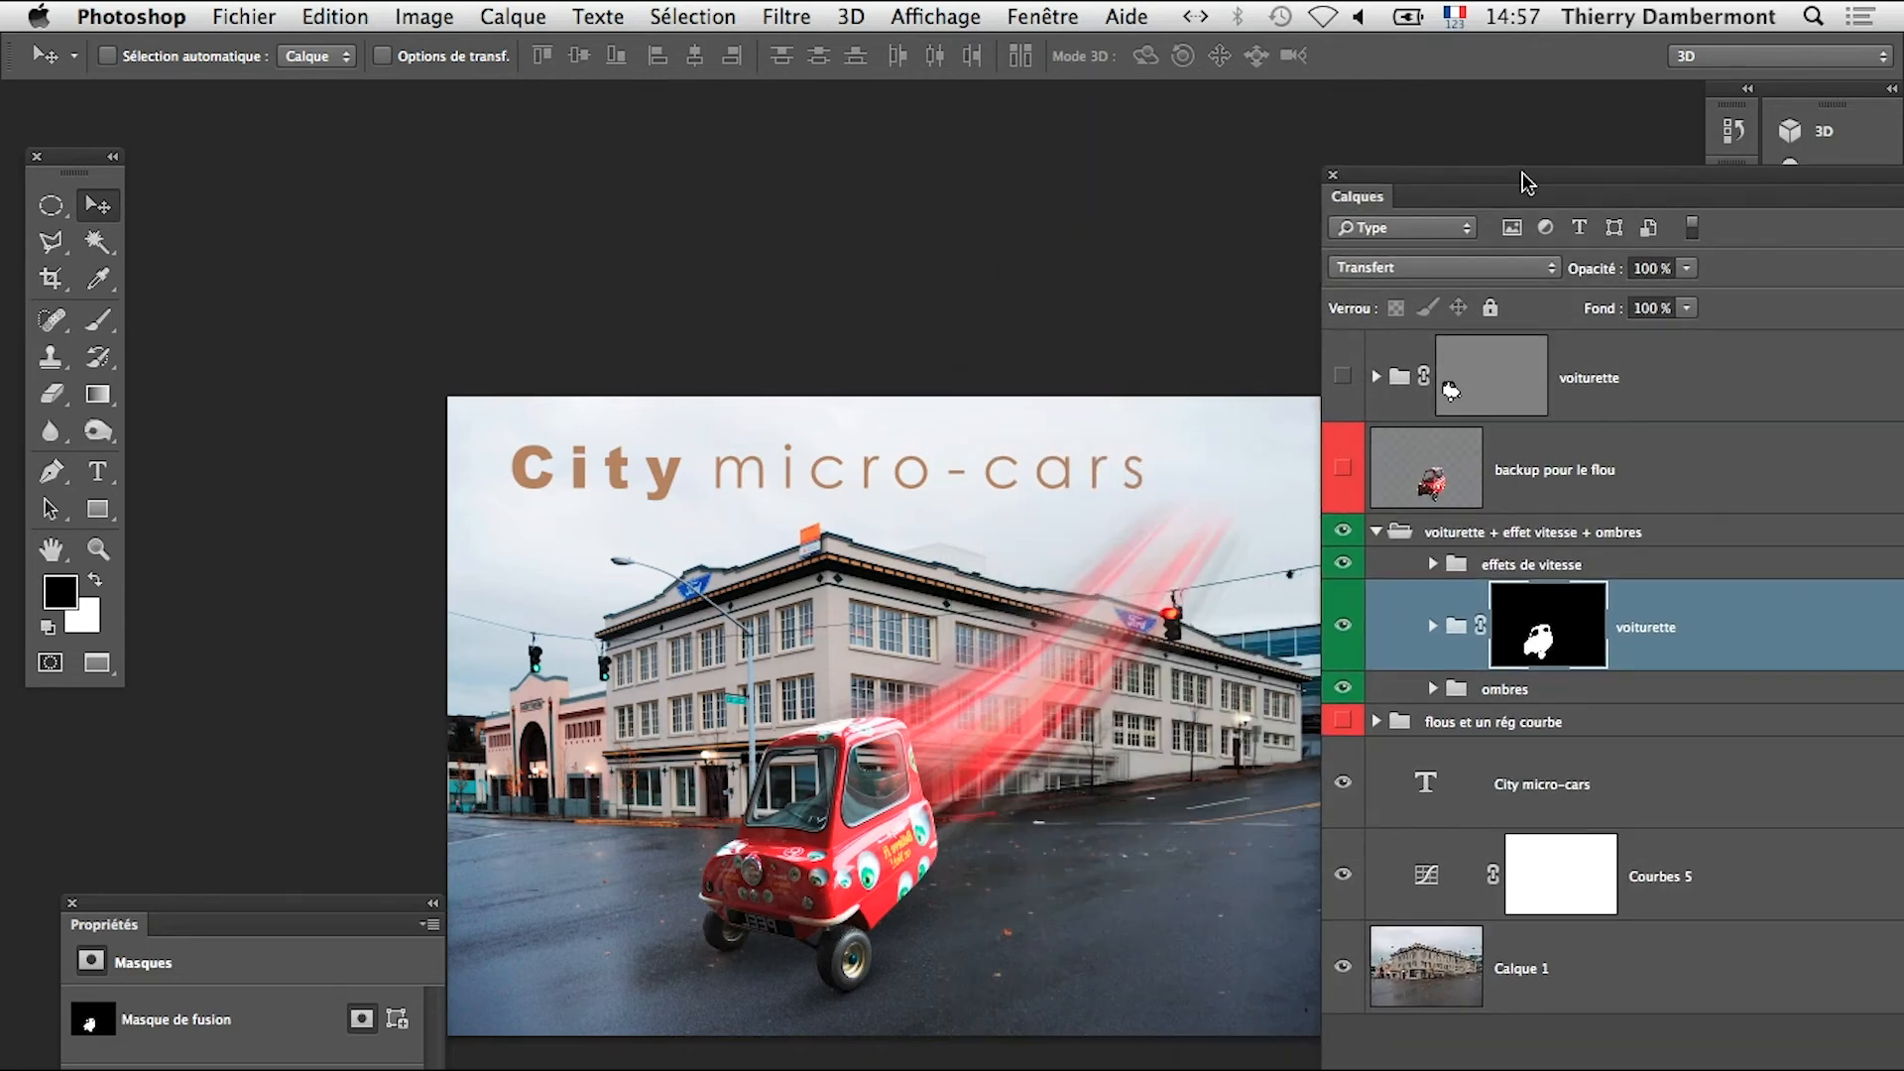
Save the document under the new name usine-avec-lumiere-omnidirectionnelle-14.psd in Photoshop format
click(224, 16)
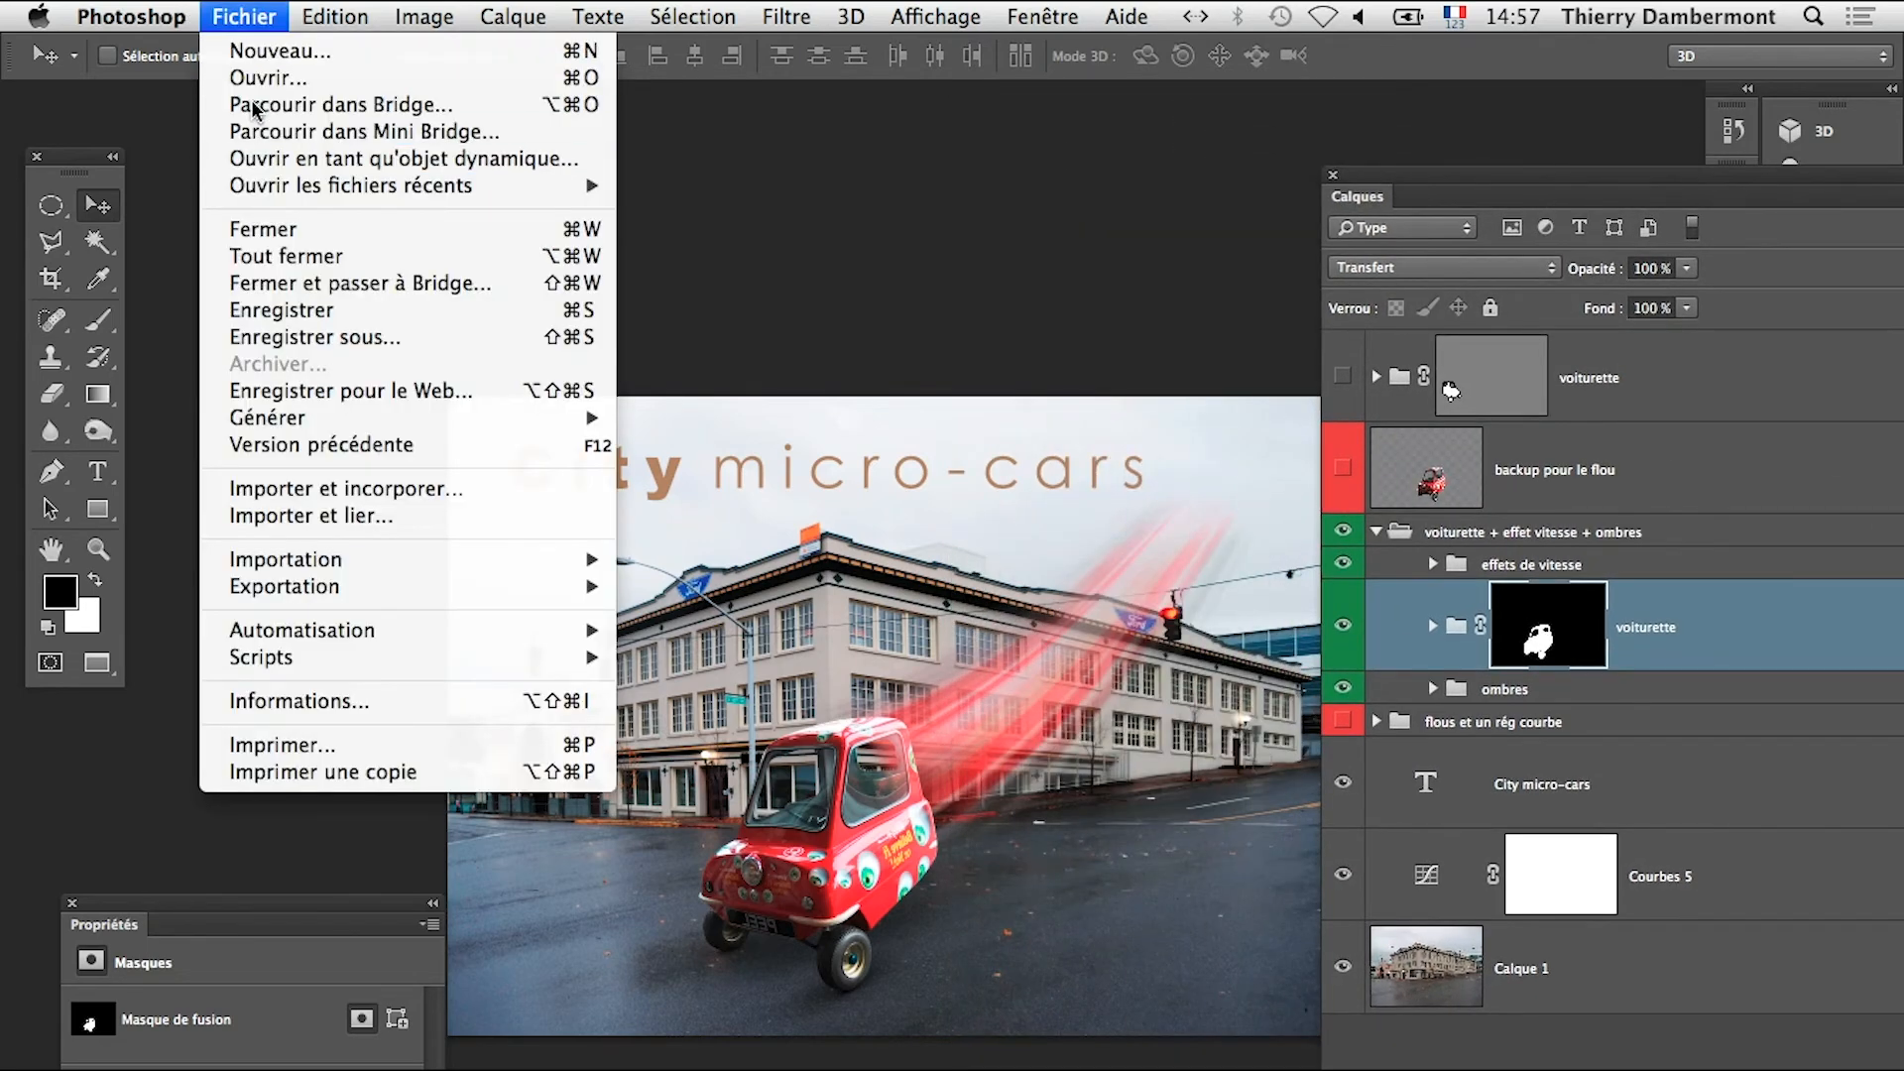
click(346, 342)
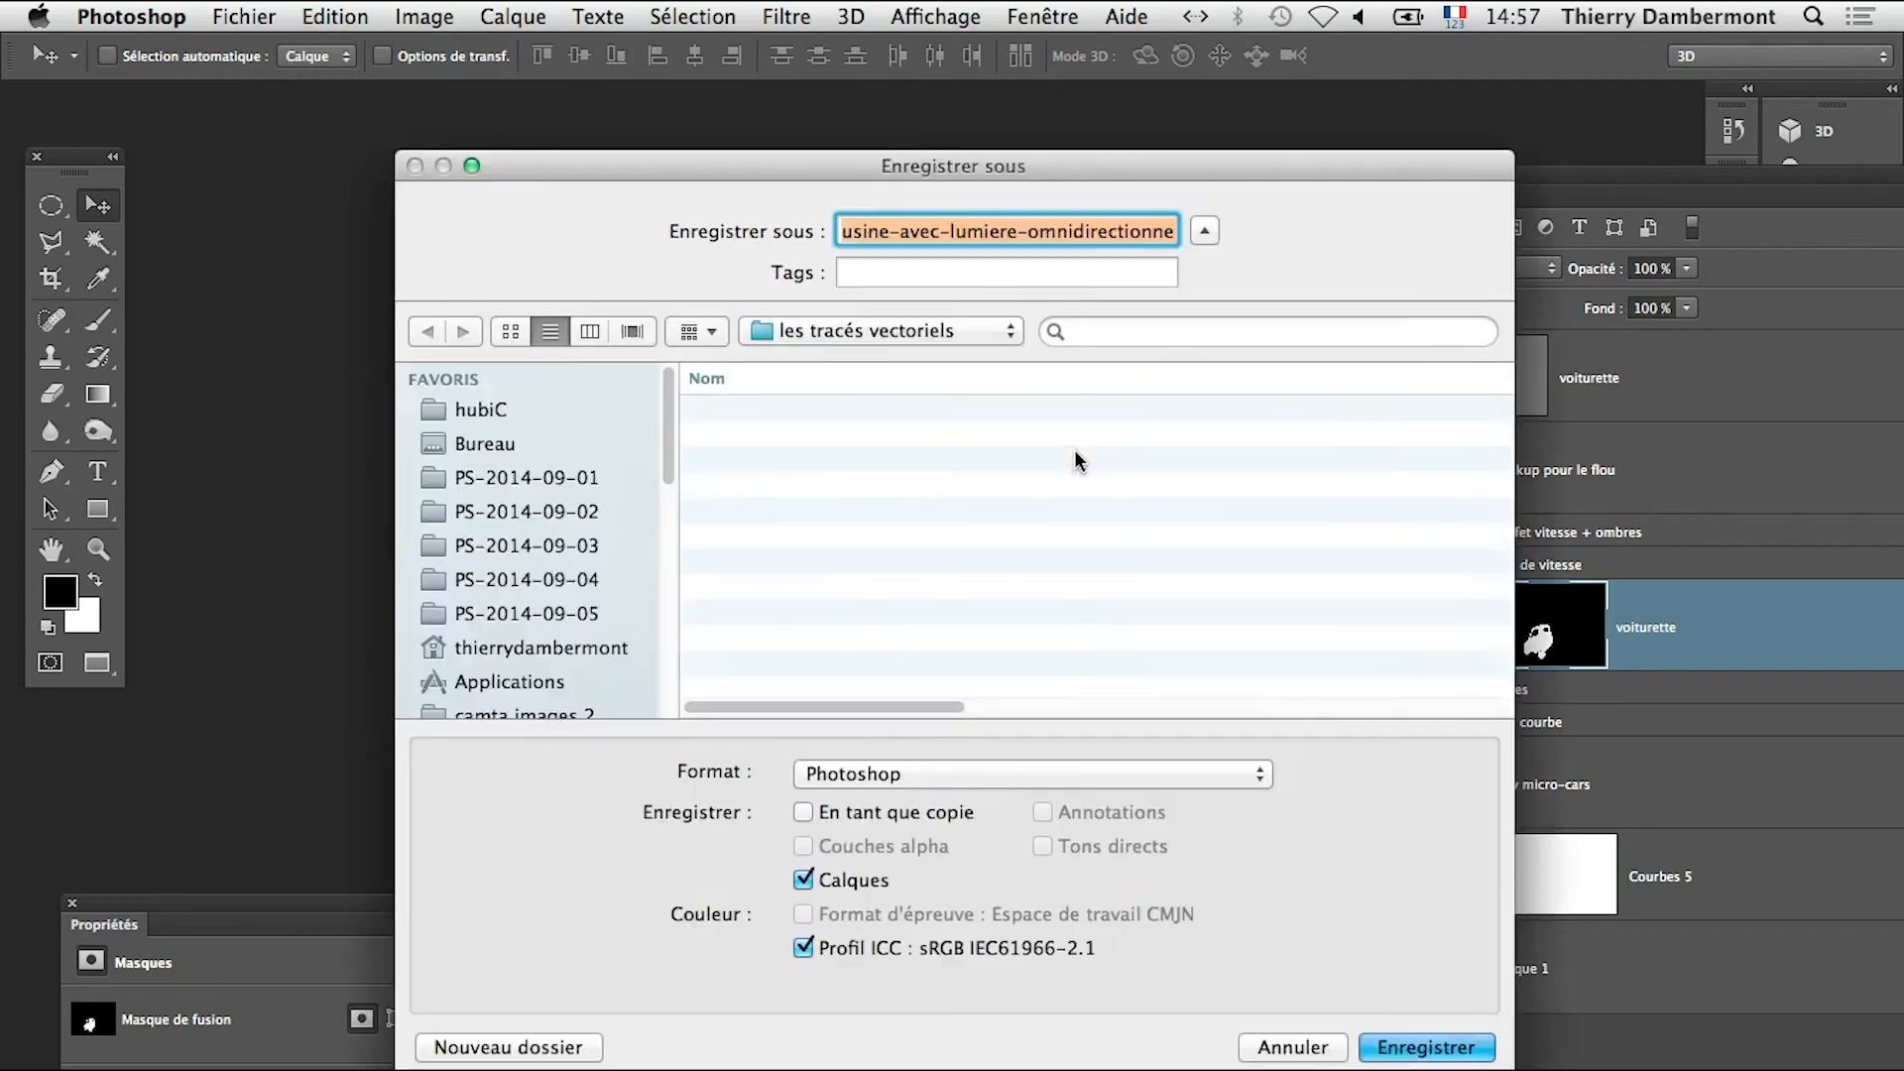
click(1152, 241)
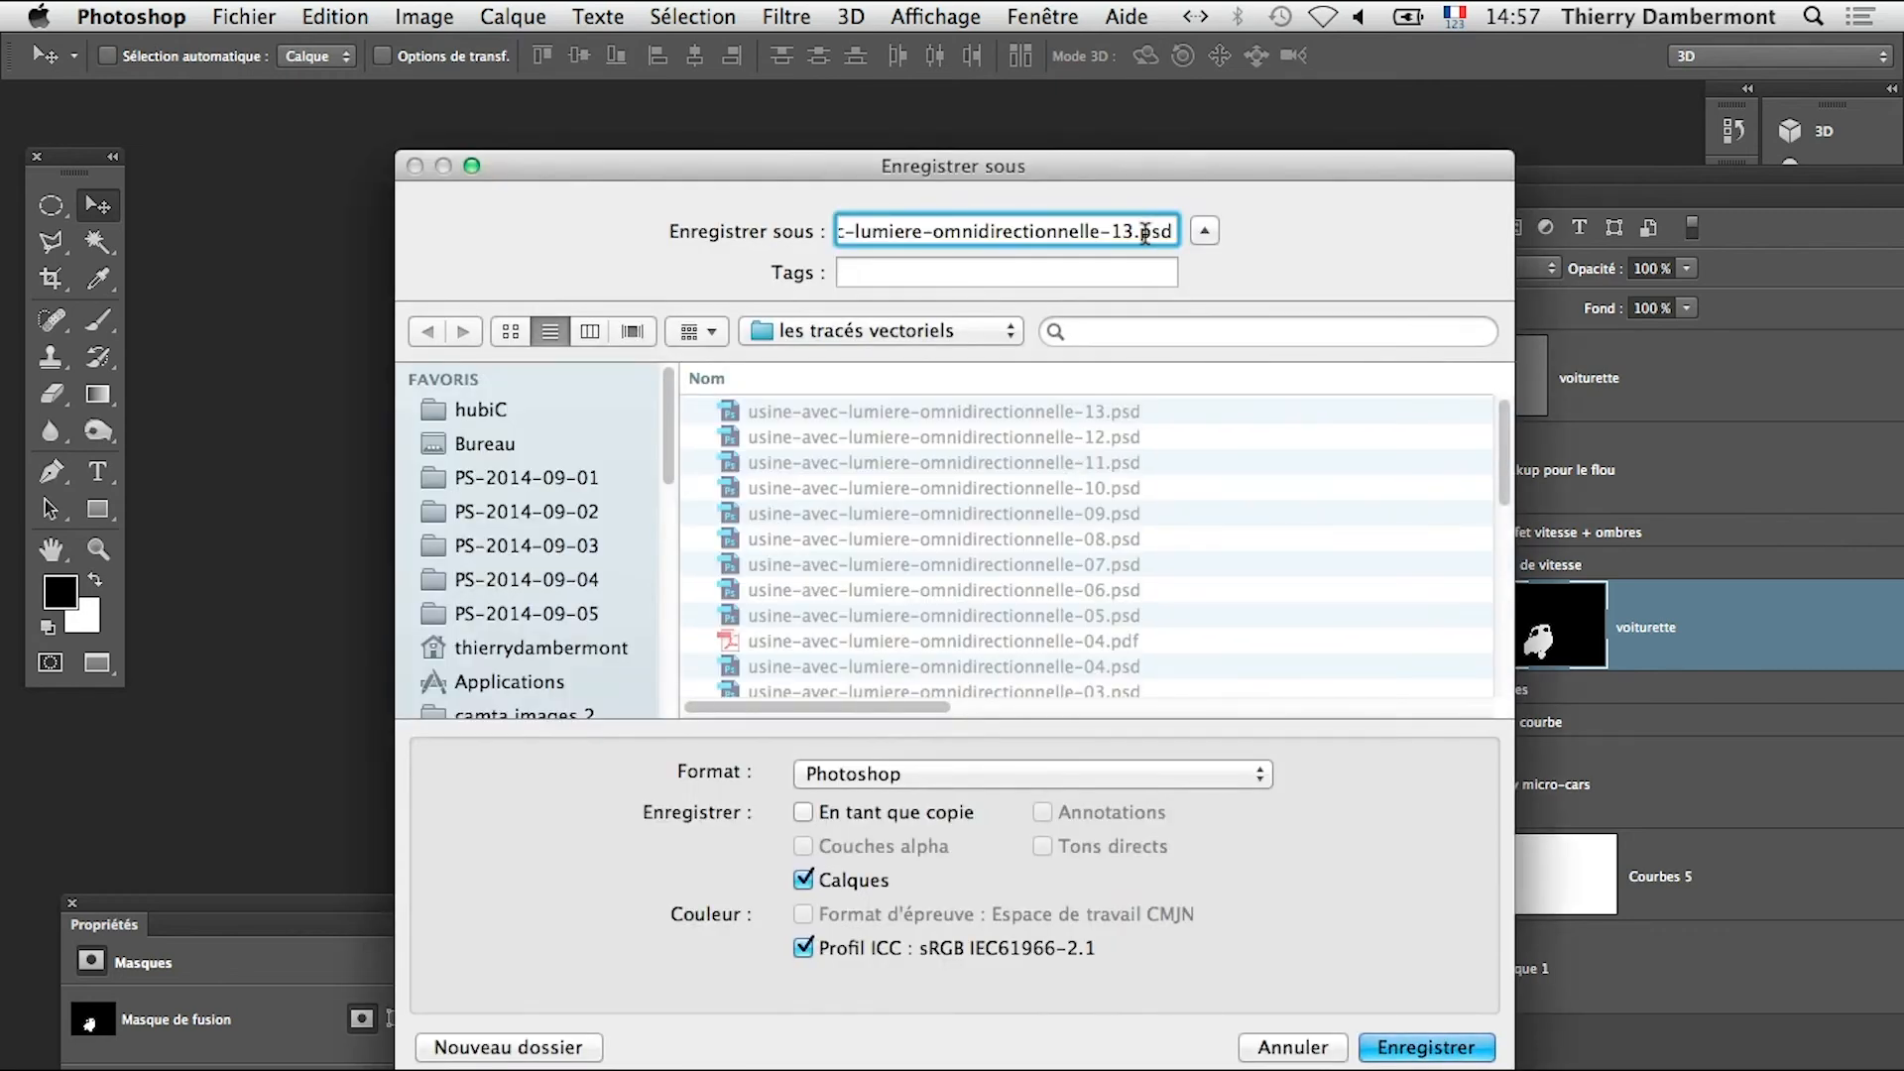
drag(1135, 232, 1124, 232)
text(4)
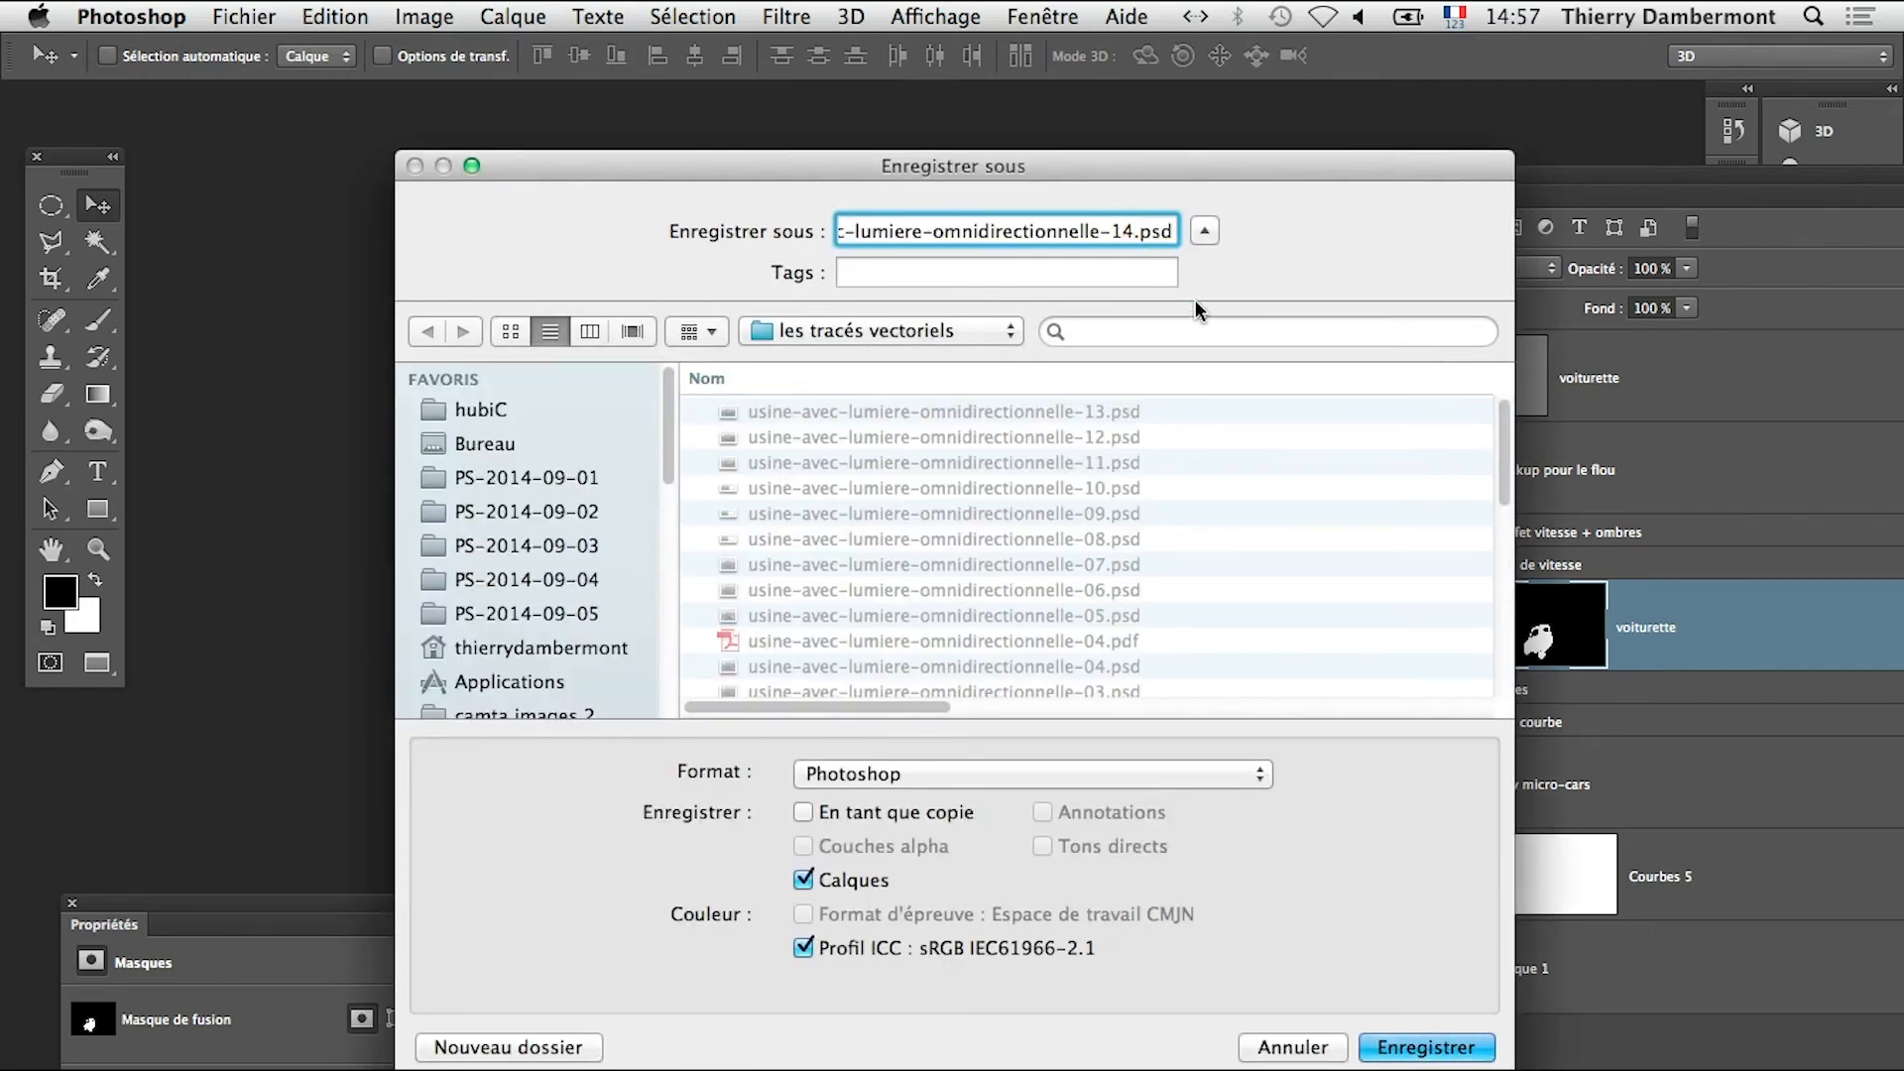
click(1434, 1048)
click(1346, 617)
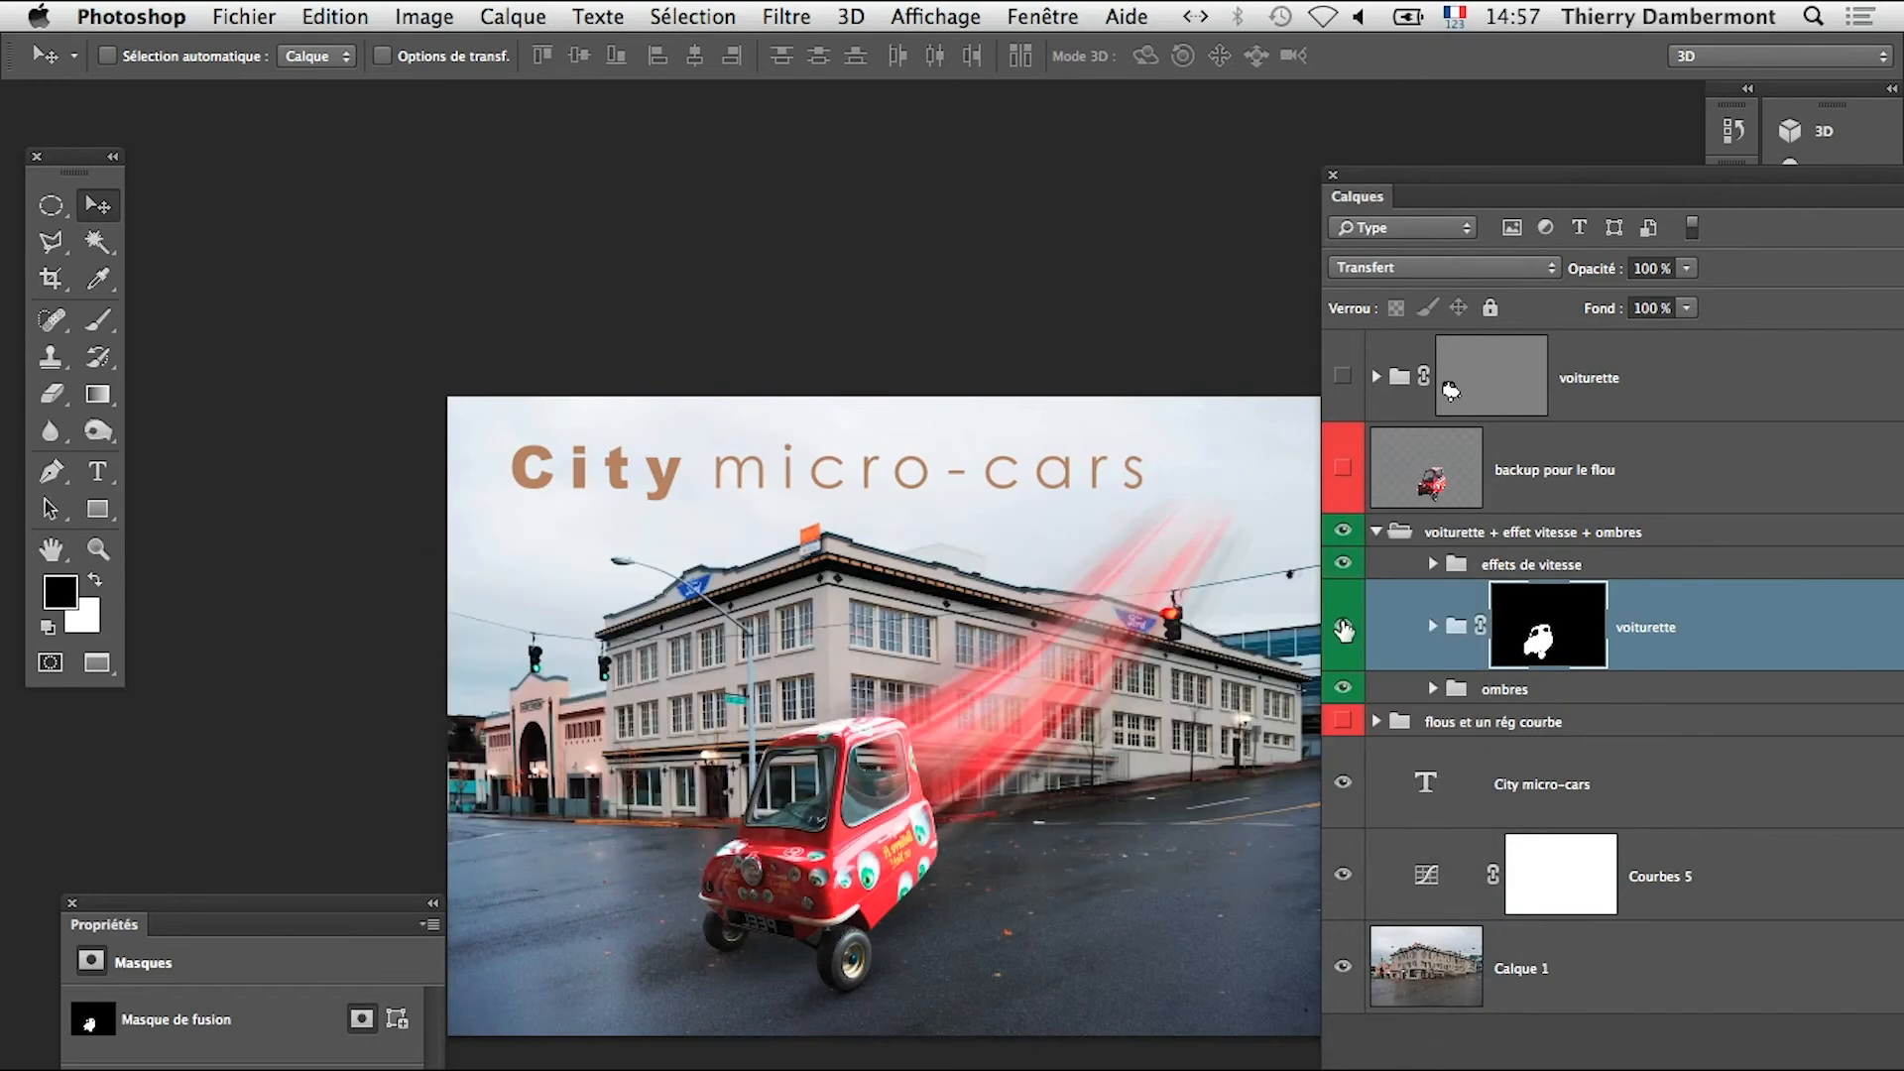
Add a Curves adjustment layer named Courbes 6 above the hidden voiturette group at the top of the layer stack
click(880, 880)
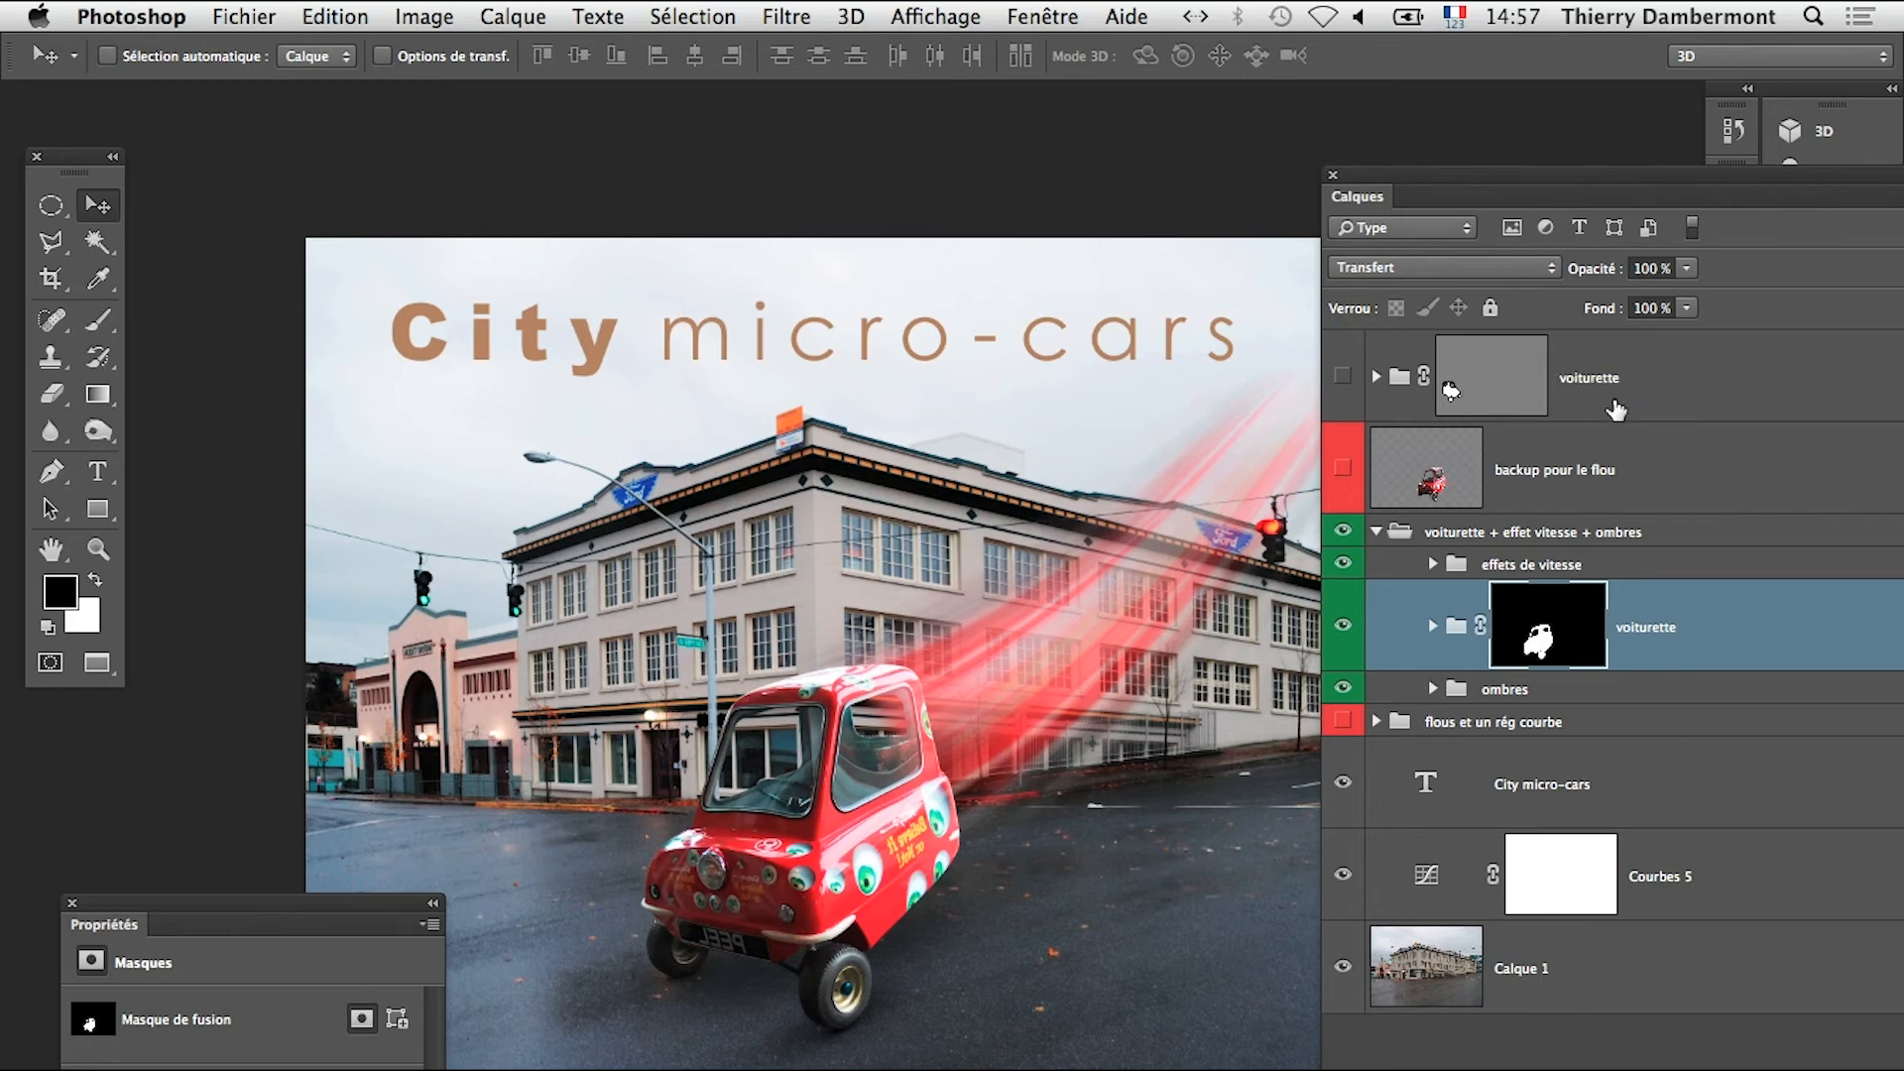
click(1685, 392)
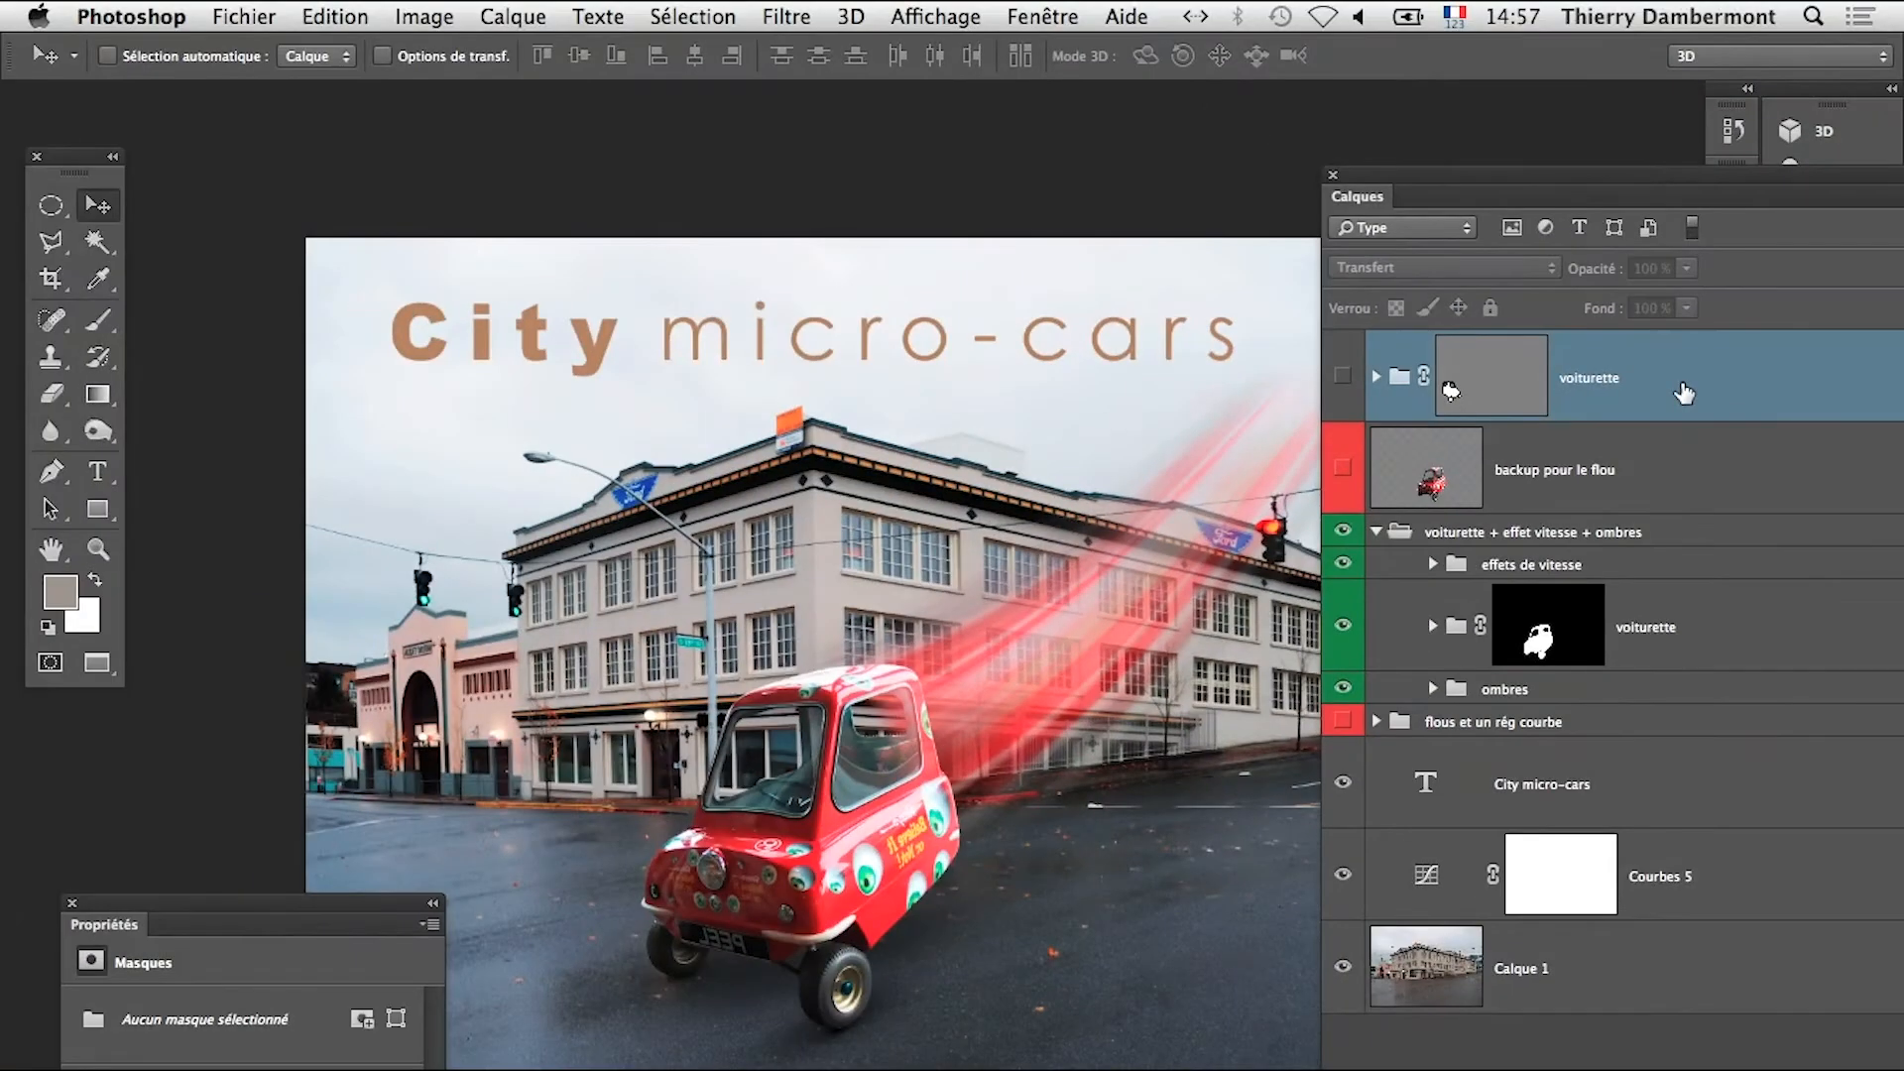
click(513, 16)
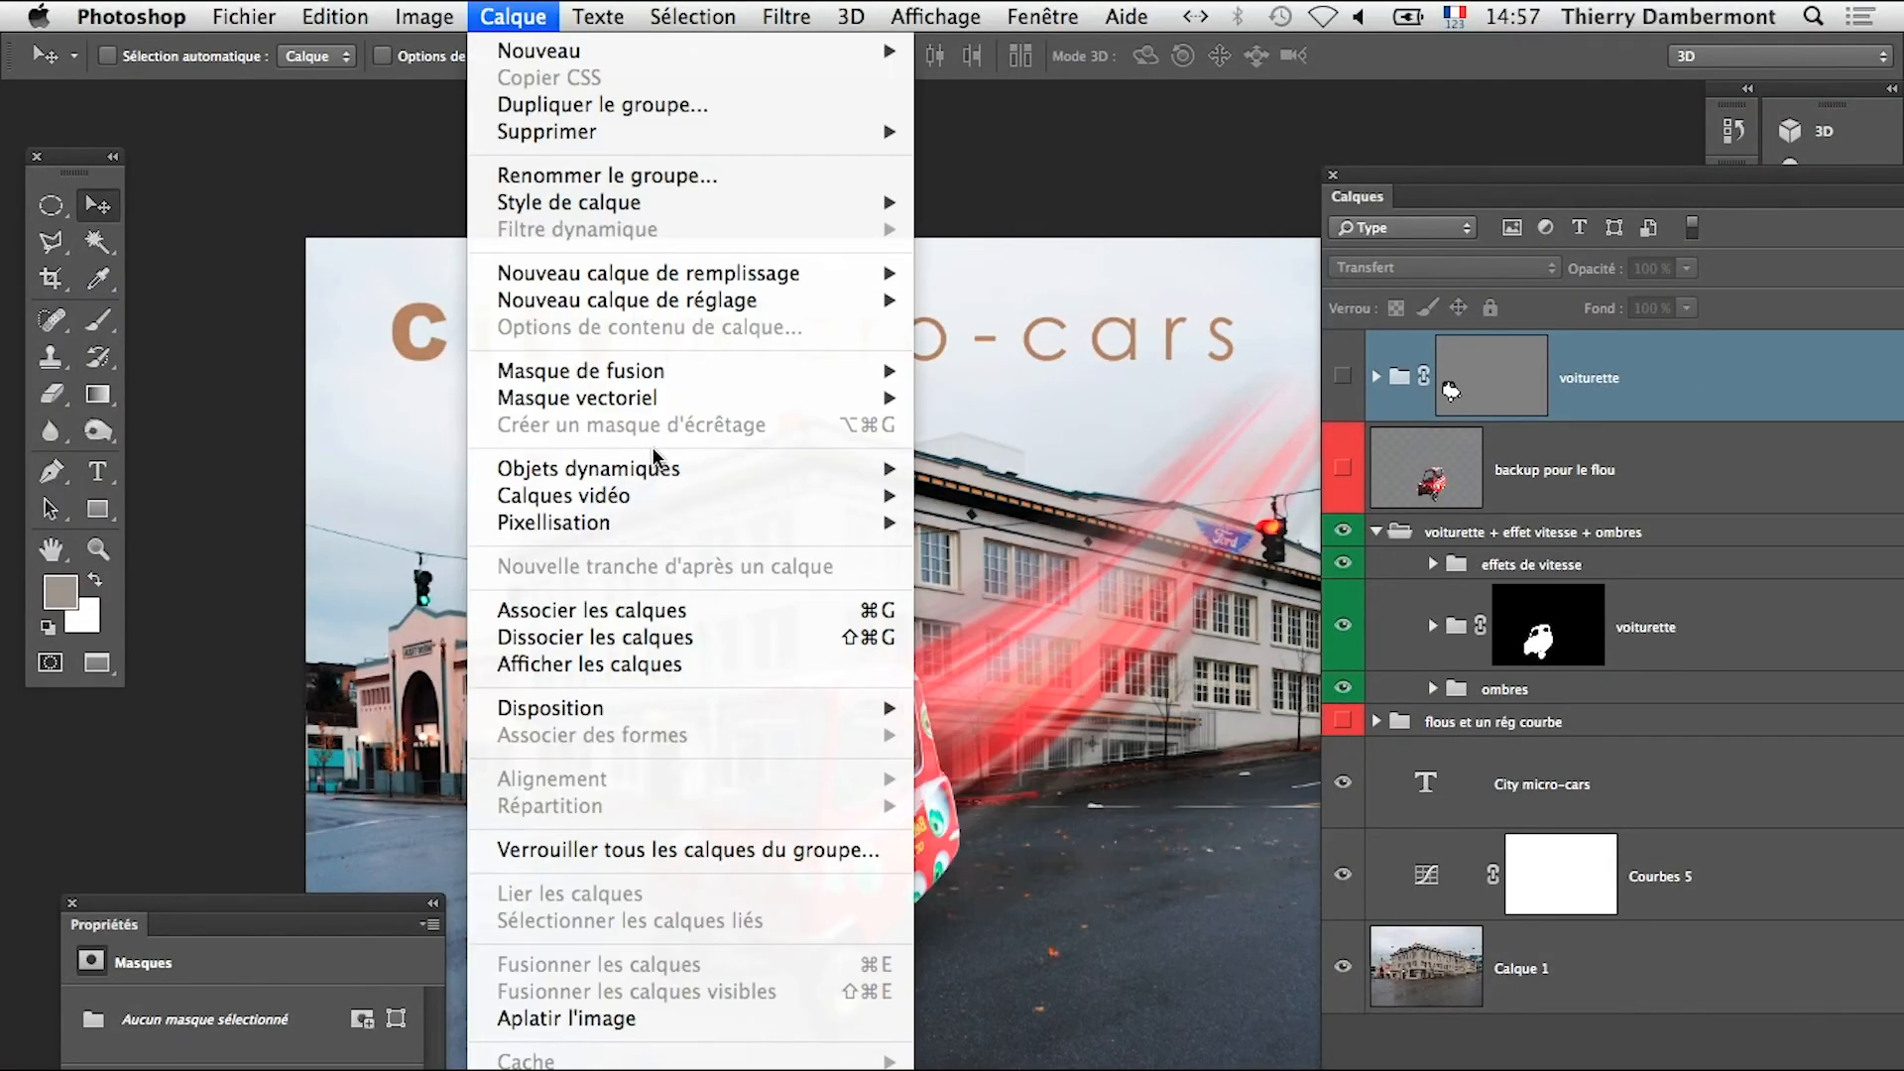
mouse_move(650, 300)
click(1028, 359)
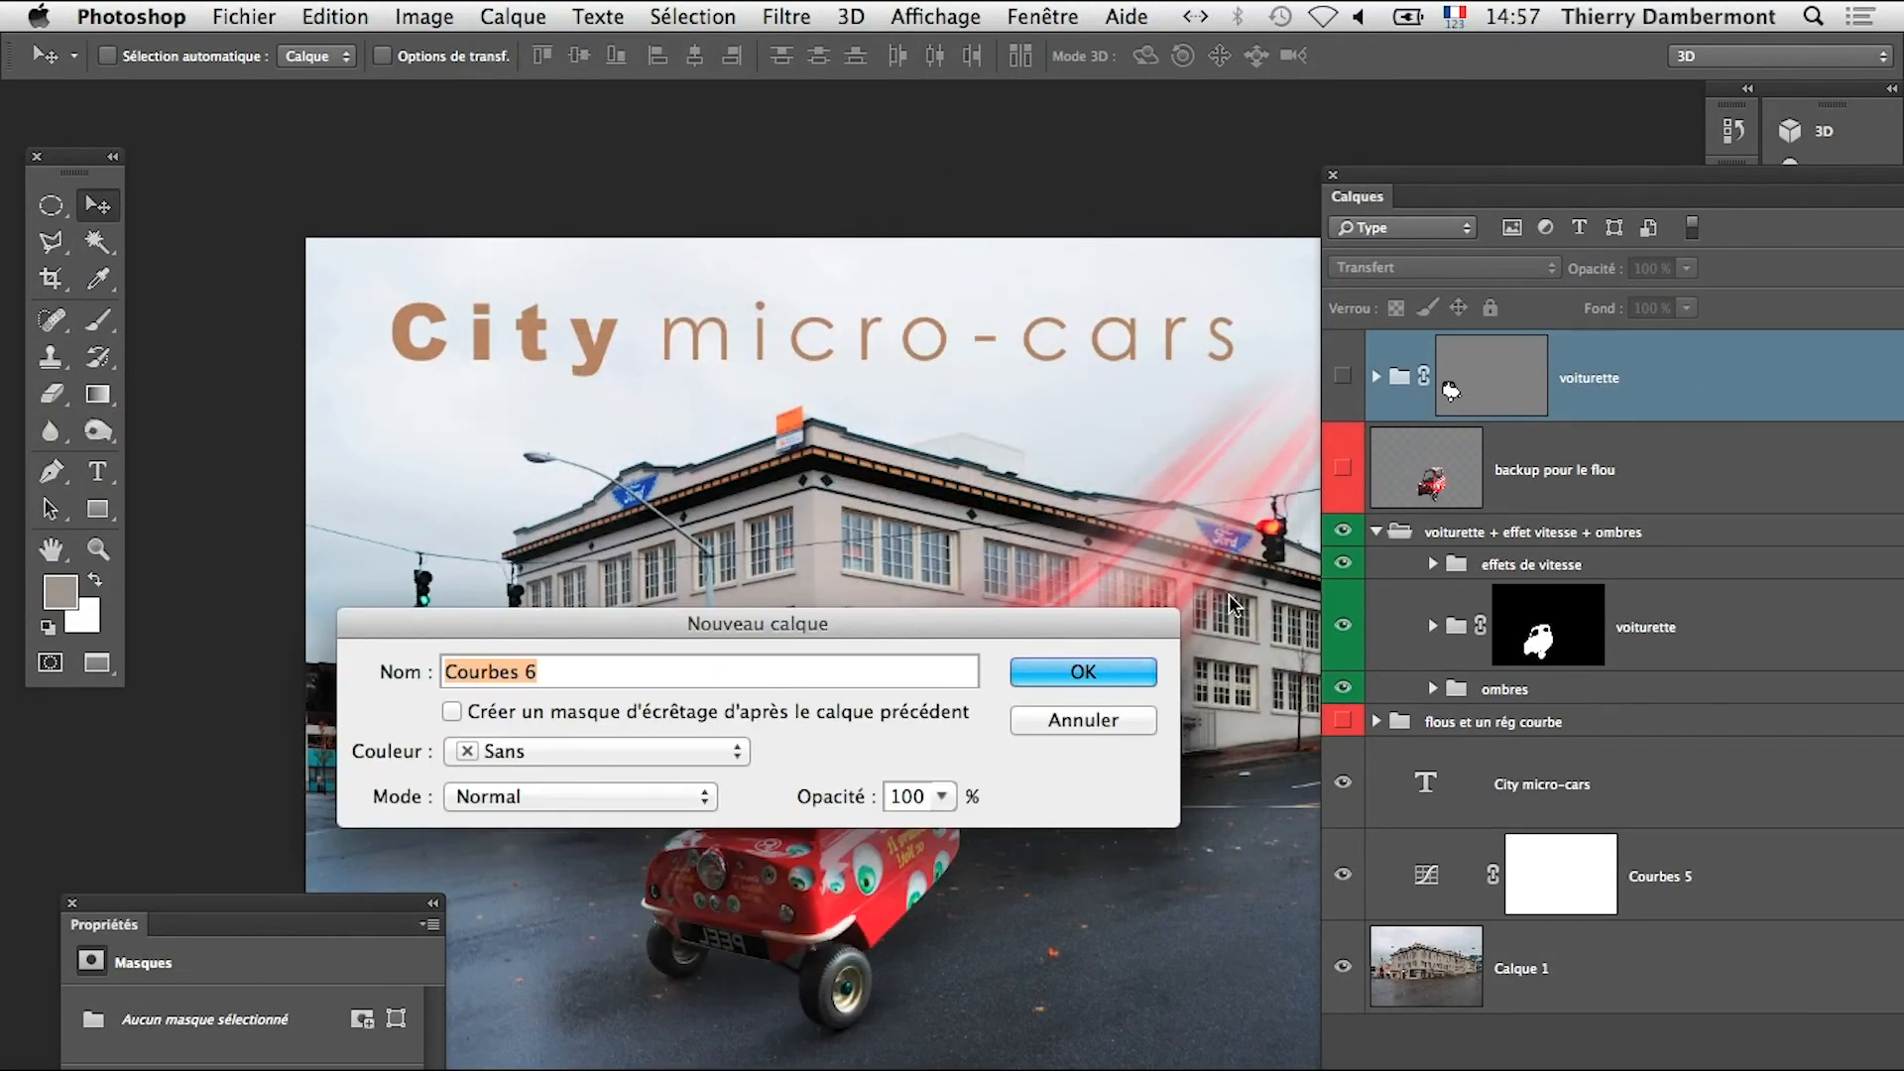
click(1142, 662)
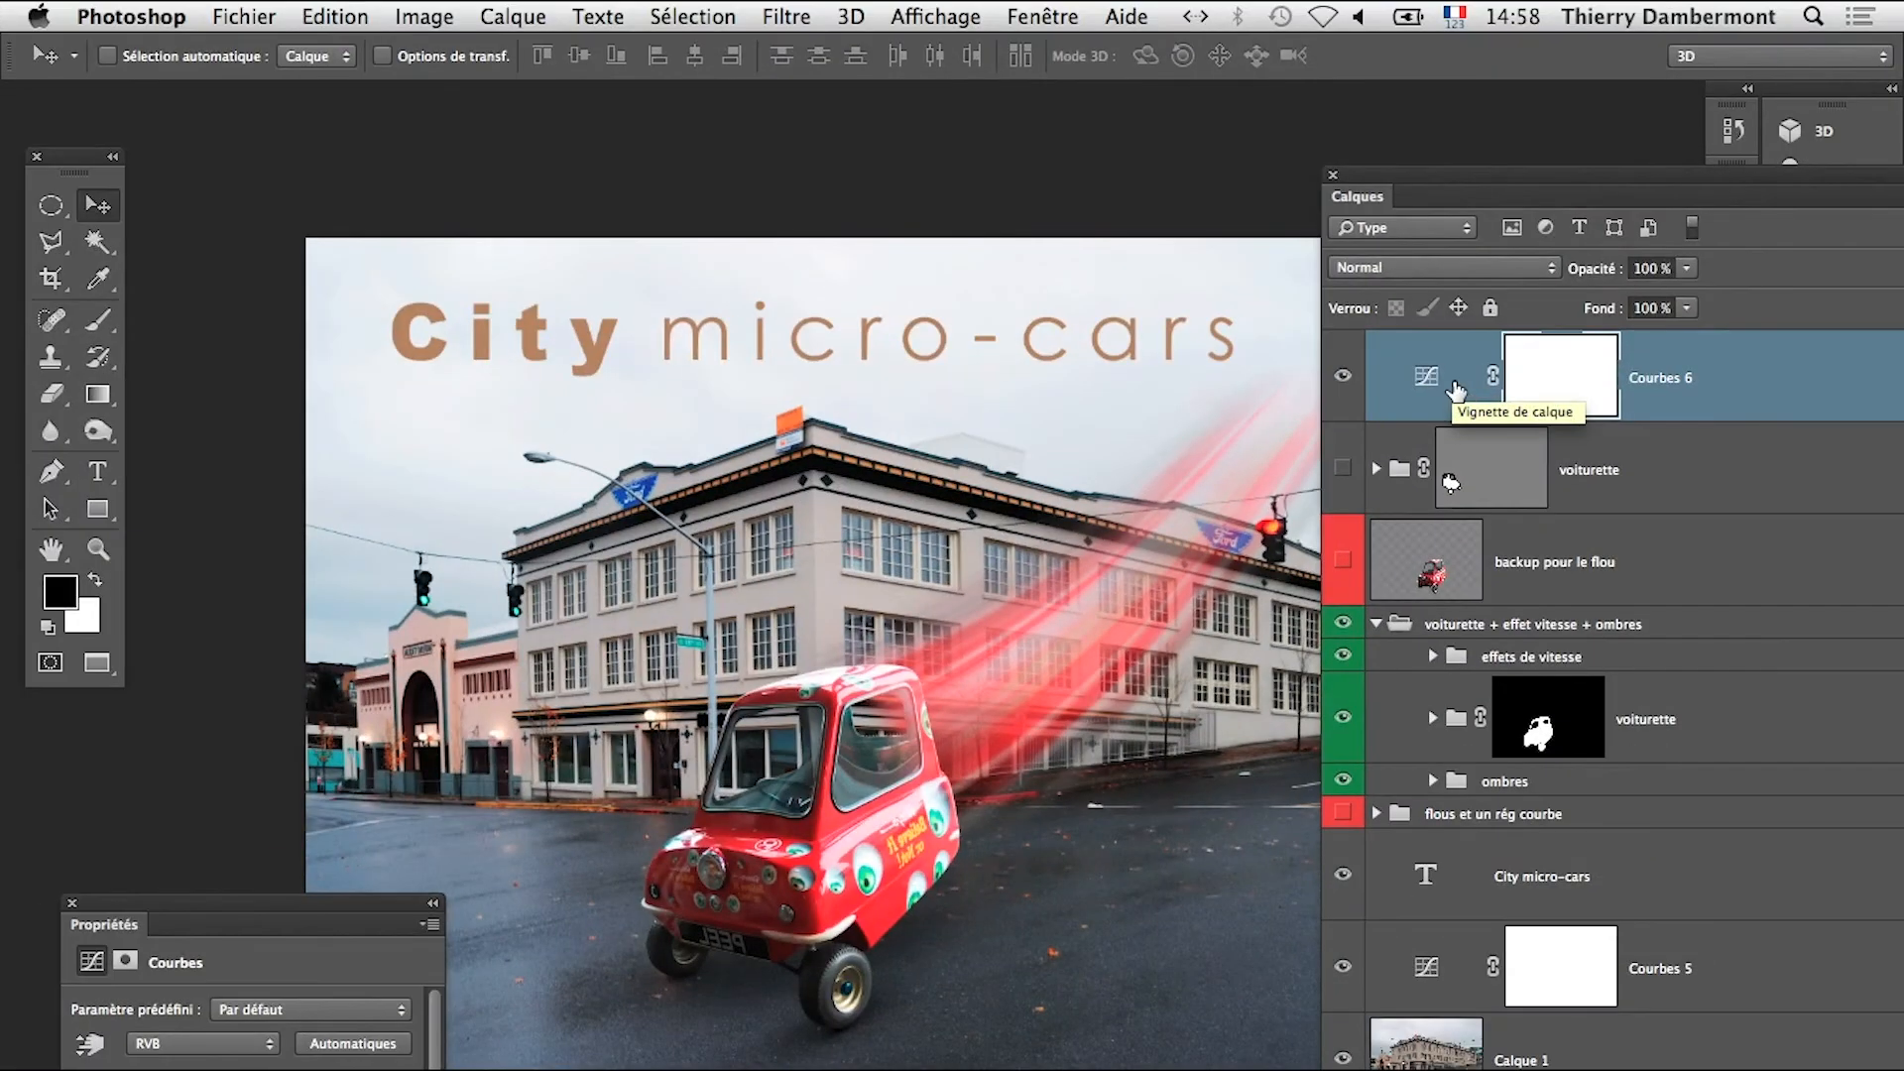
Shape the Courbes 6 RGB curve with three points to strengthen contrast over the whole image, lowering the highlight point slightly
alt+click(1111, 712)
drag(1137, 805, 888, 583)
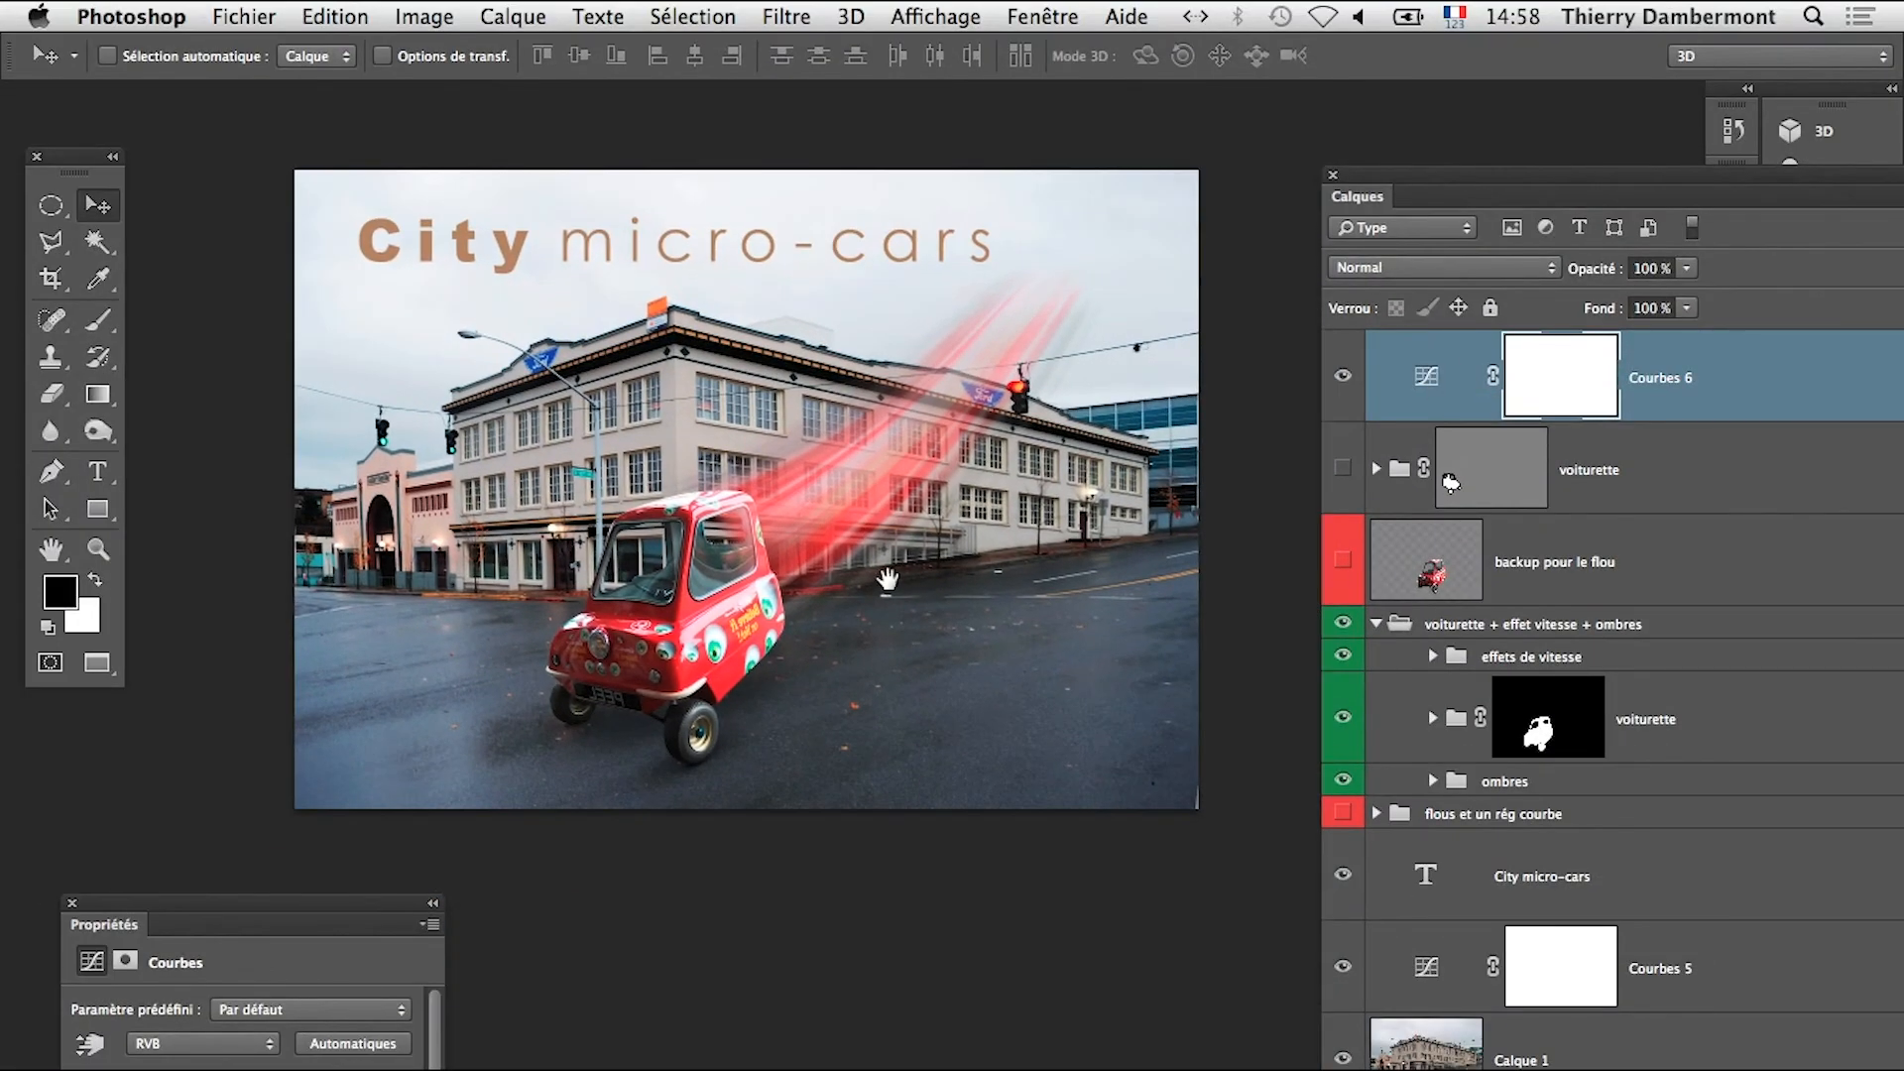
drag(382, 907, 794, 798)
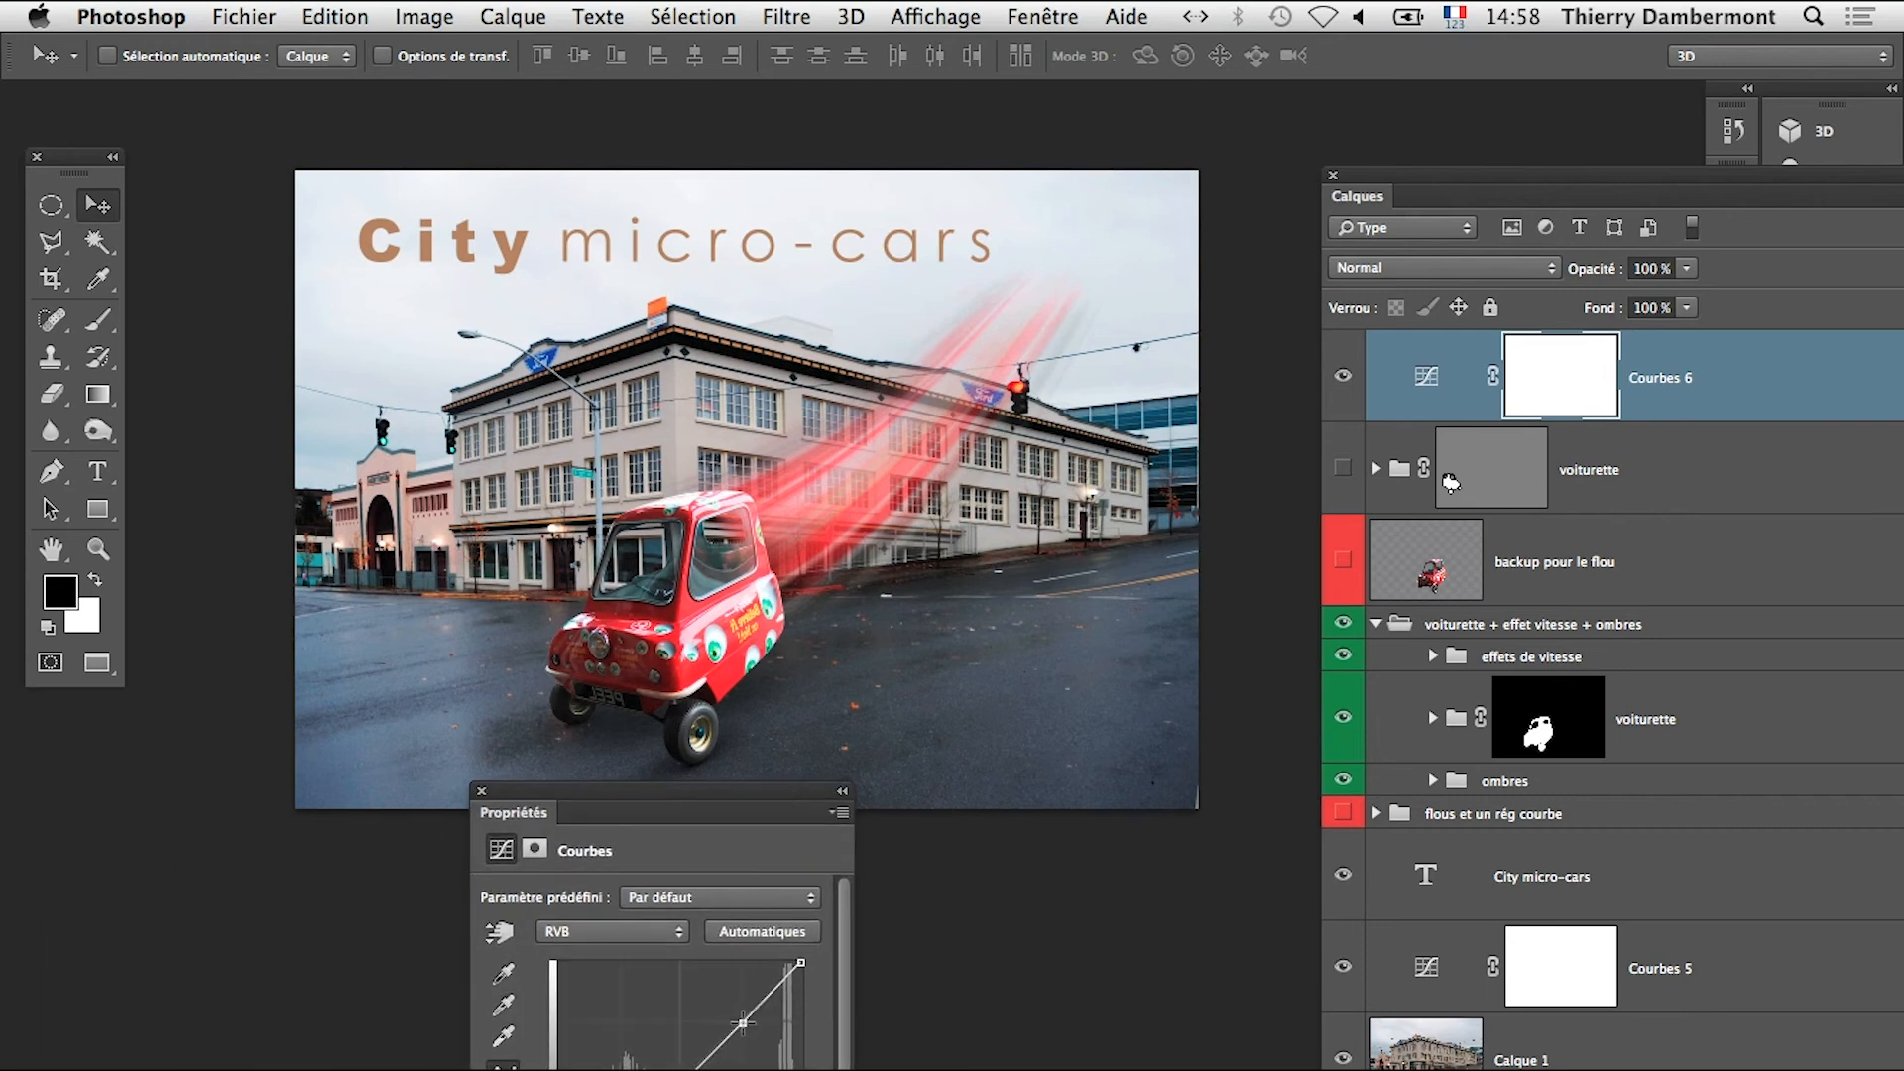
drag(743, 1022, 738, 1018)
drag(592, 1070, 724, 1045)
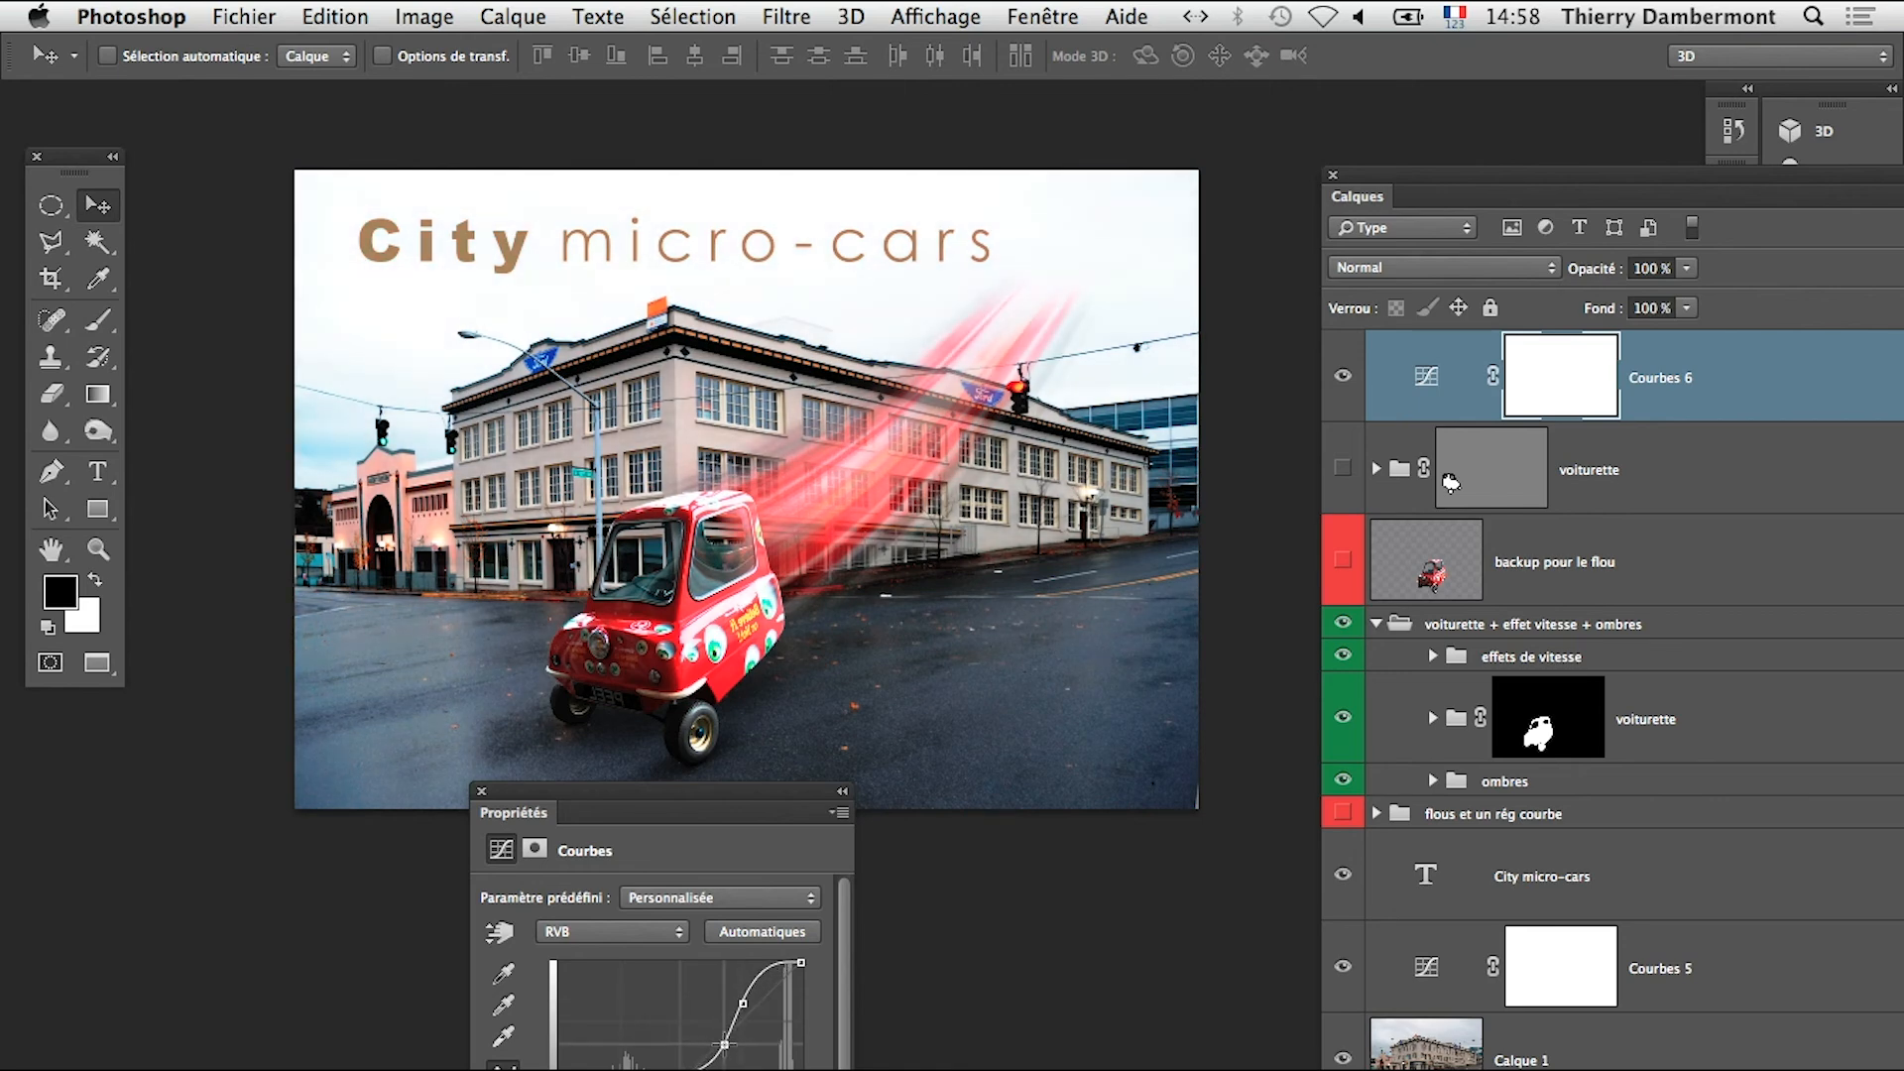
drag(764, 969, 770, 980)
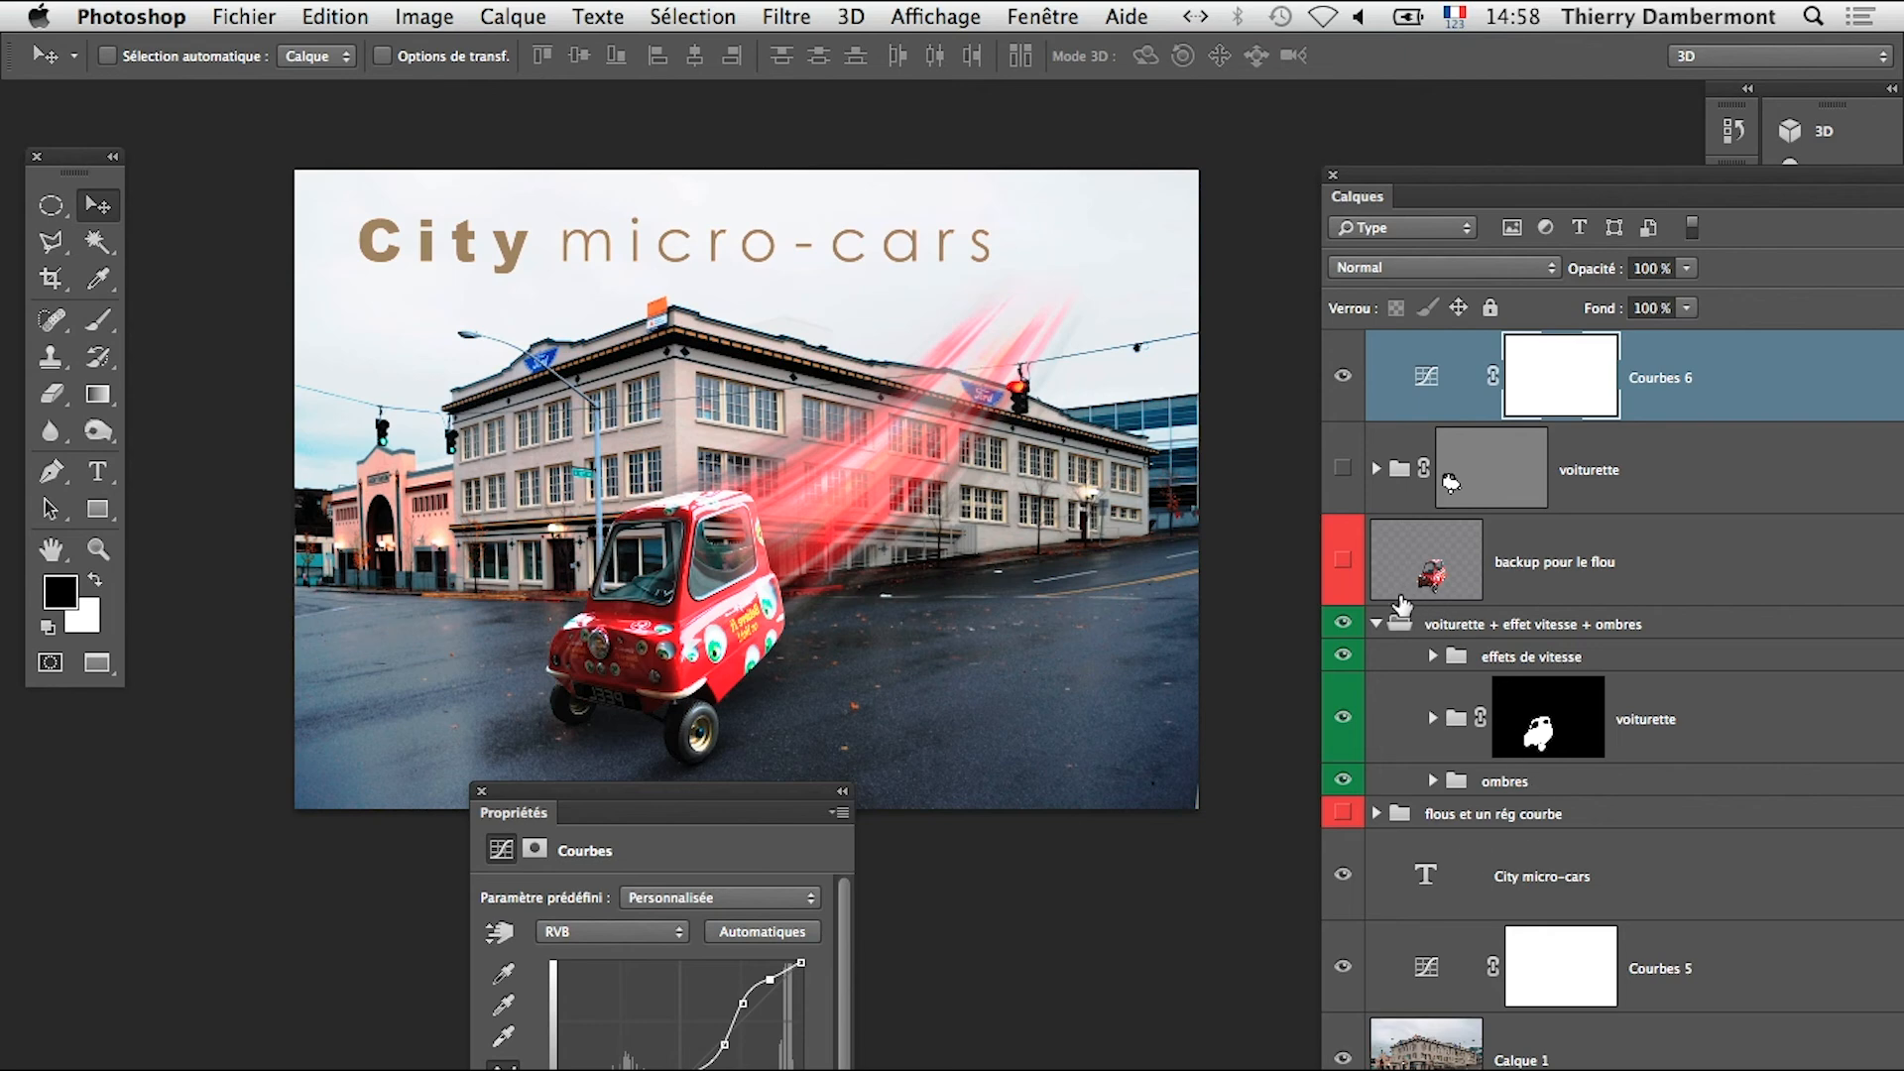
Fine-tune the lower part of the overall correction curve inside the visible voiturette group, leaving the group collapsed
click(1433, 721)
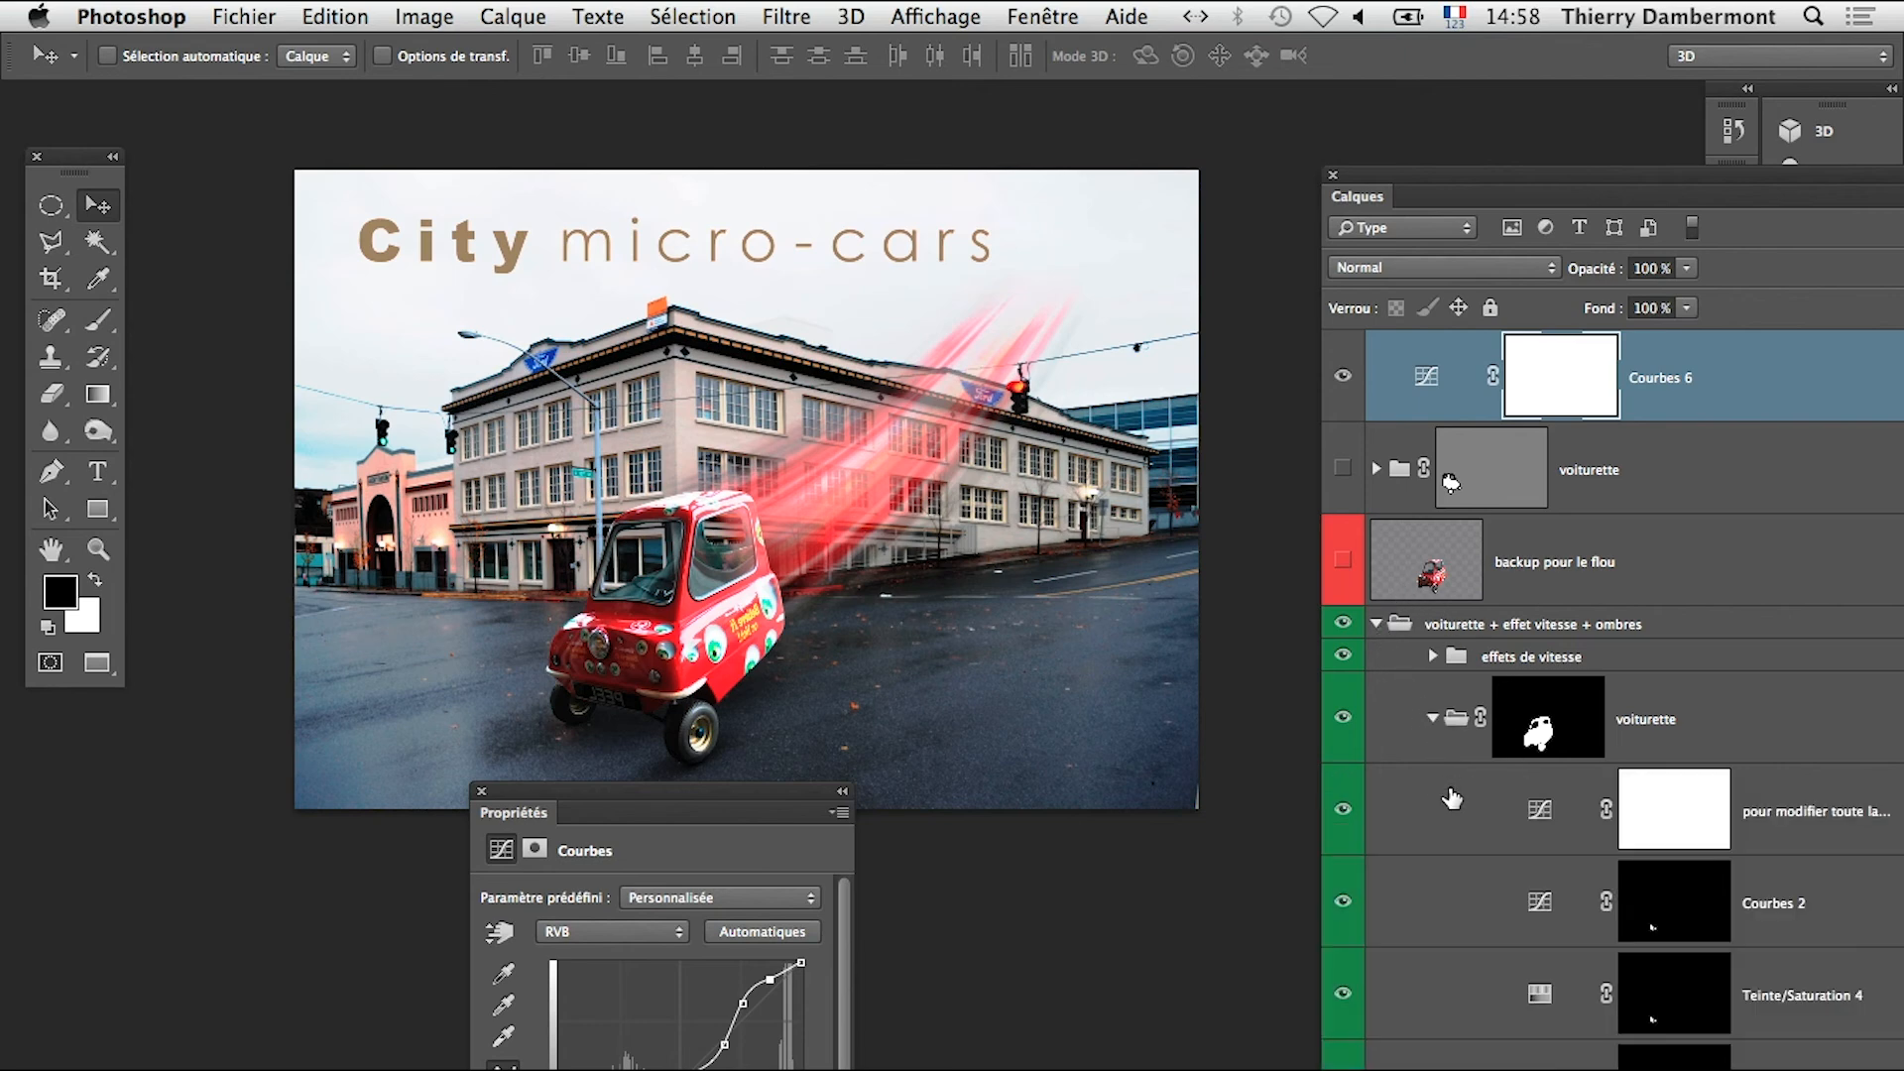
click(1532, 817)
drag(677, 1070, 671, 1068)
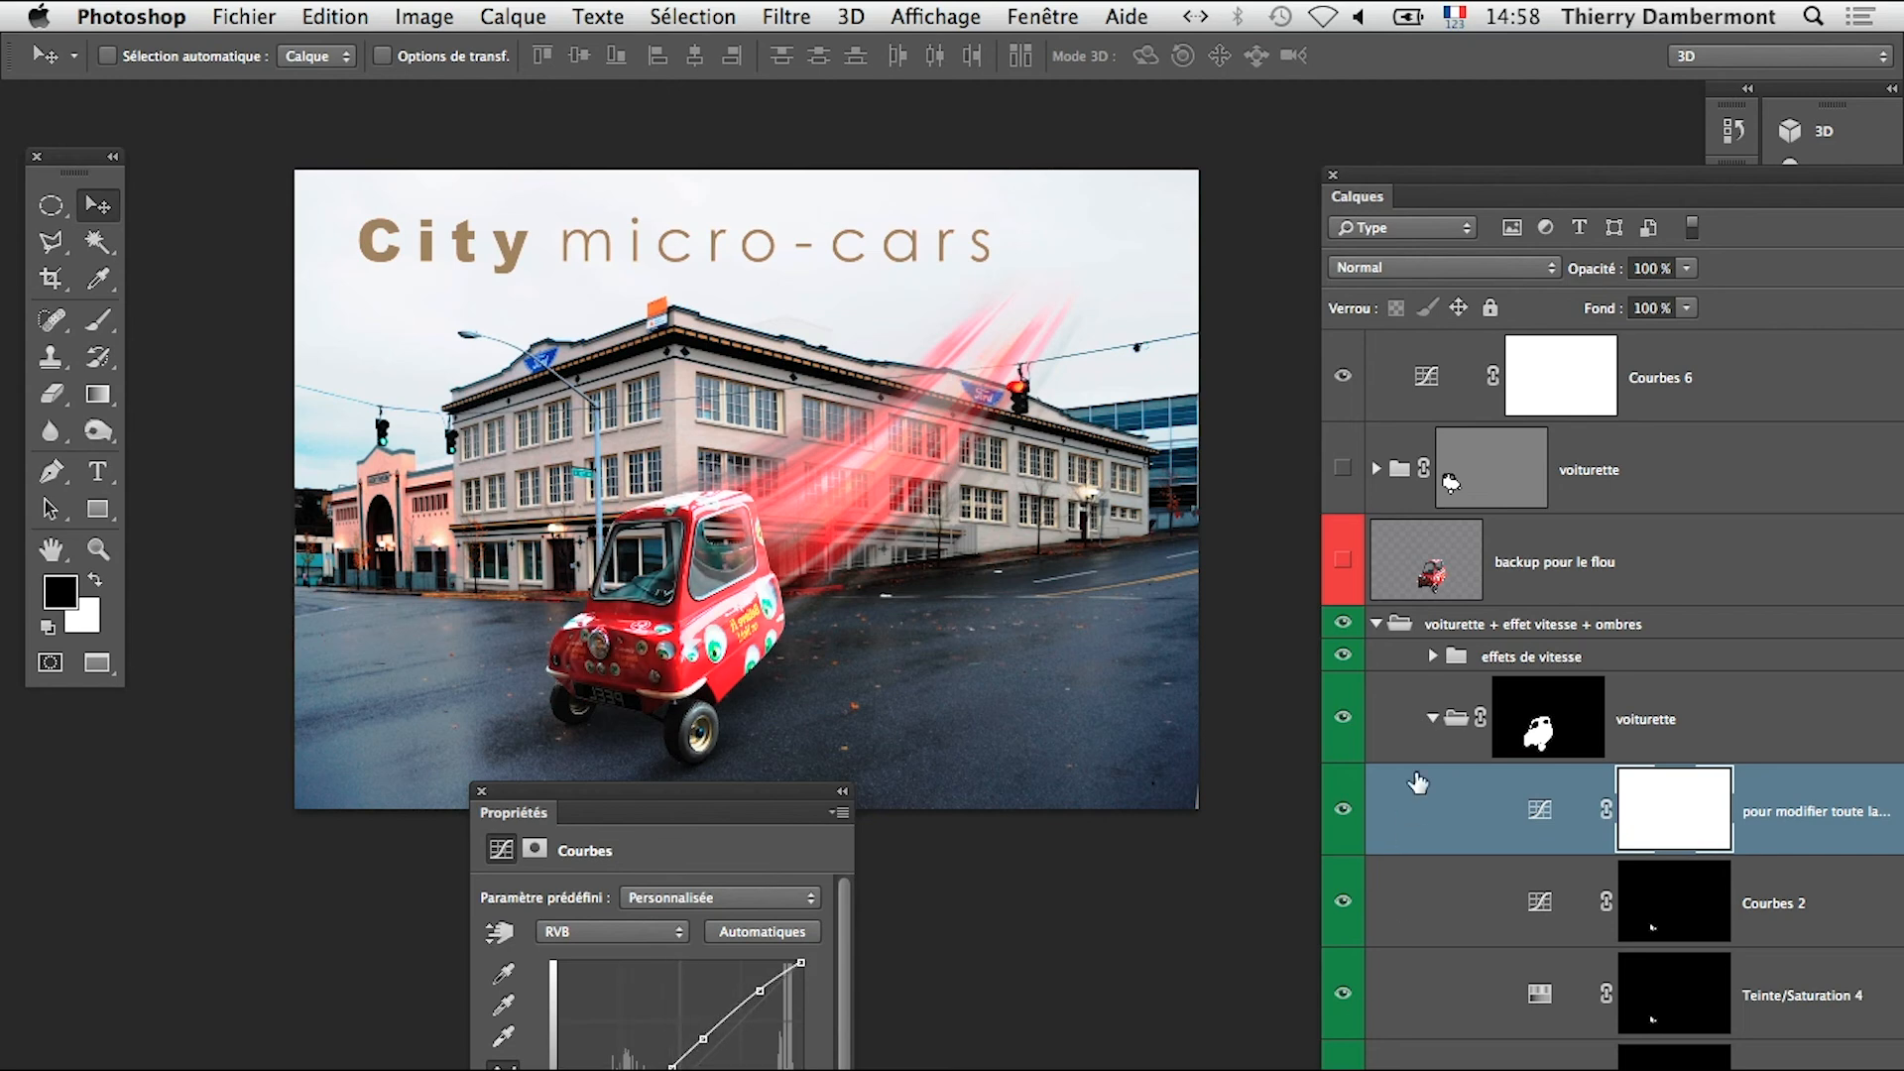
click(1432, 717)
Lower the middle point of the Courbes 5 curve slightly to darken the background's midtones
click(1428, 967)
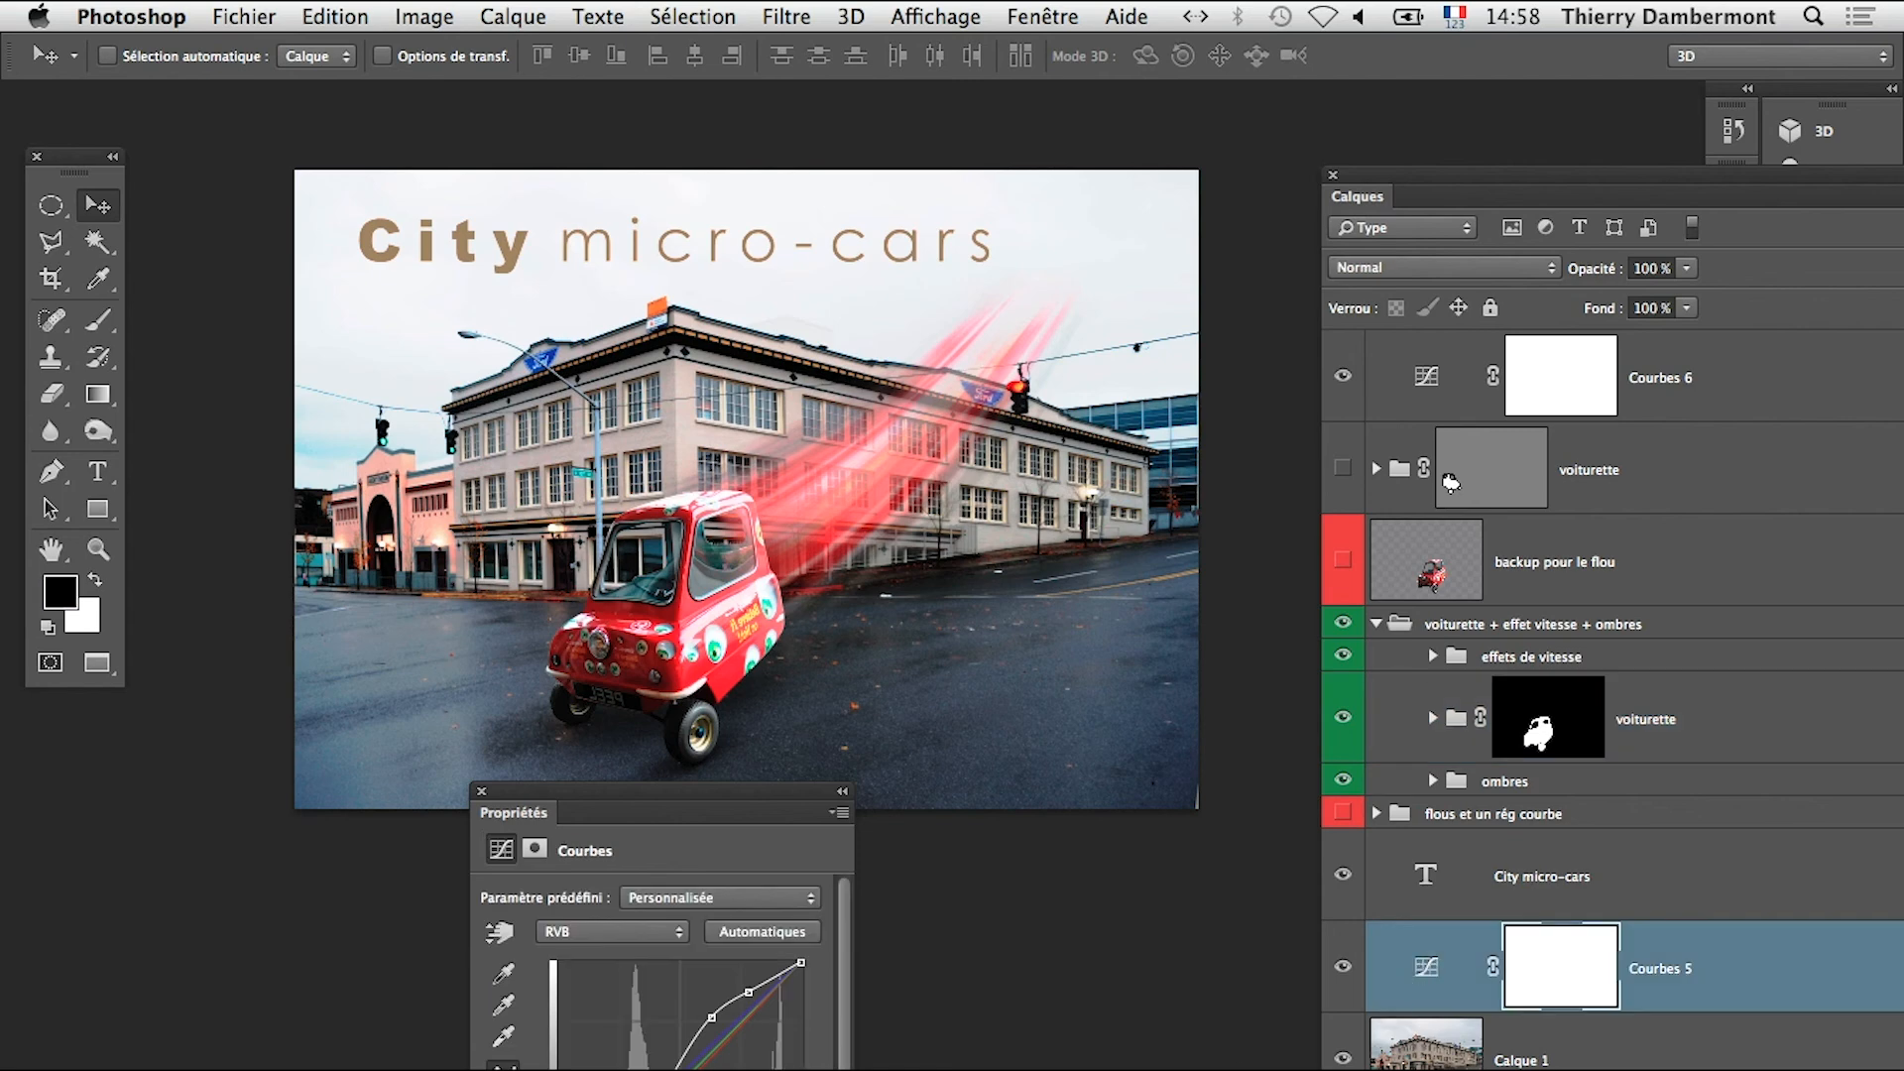
drag(707, 1011, 715, 1033)
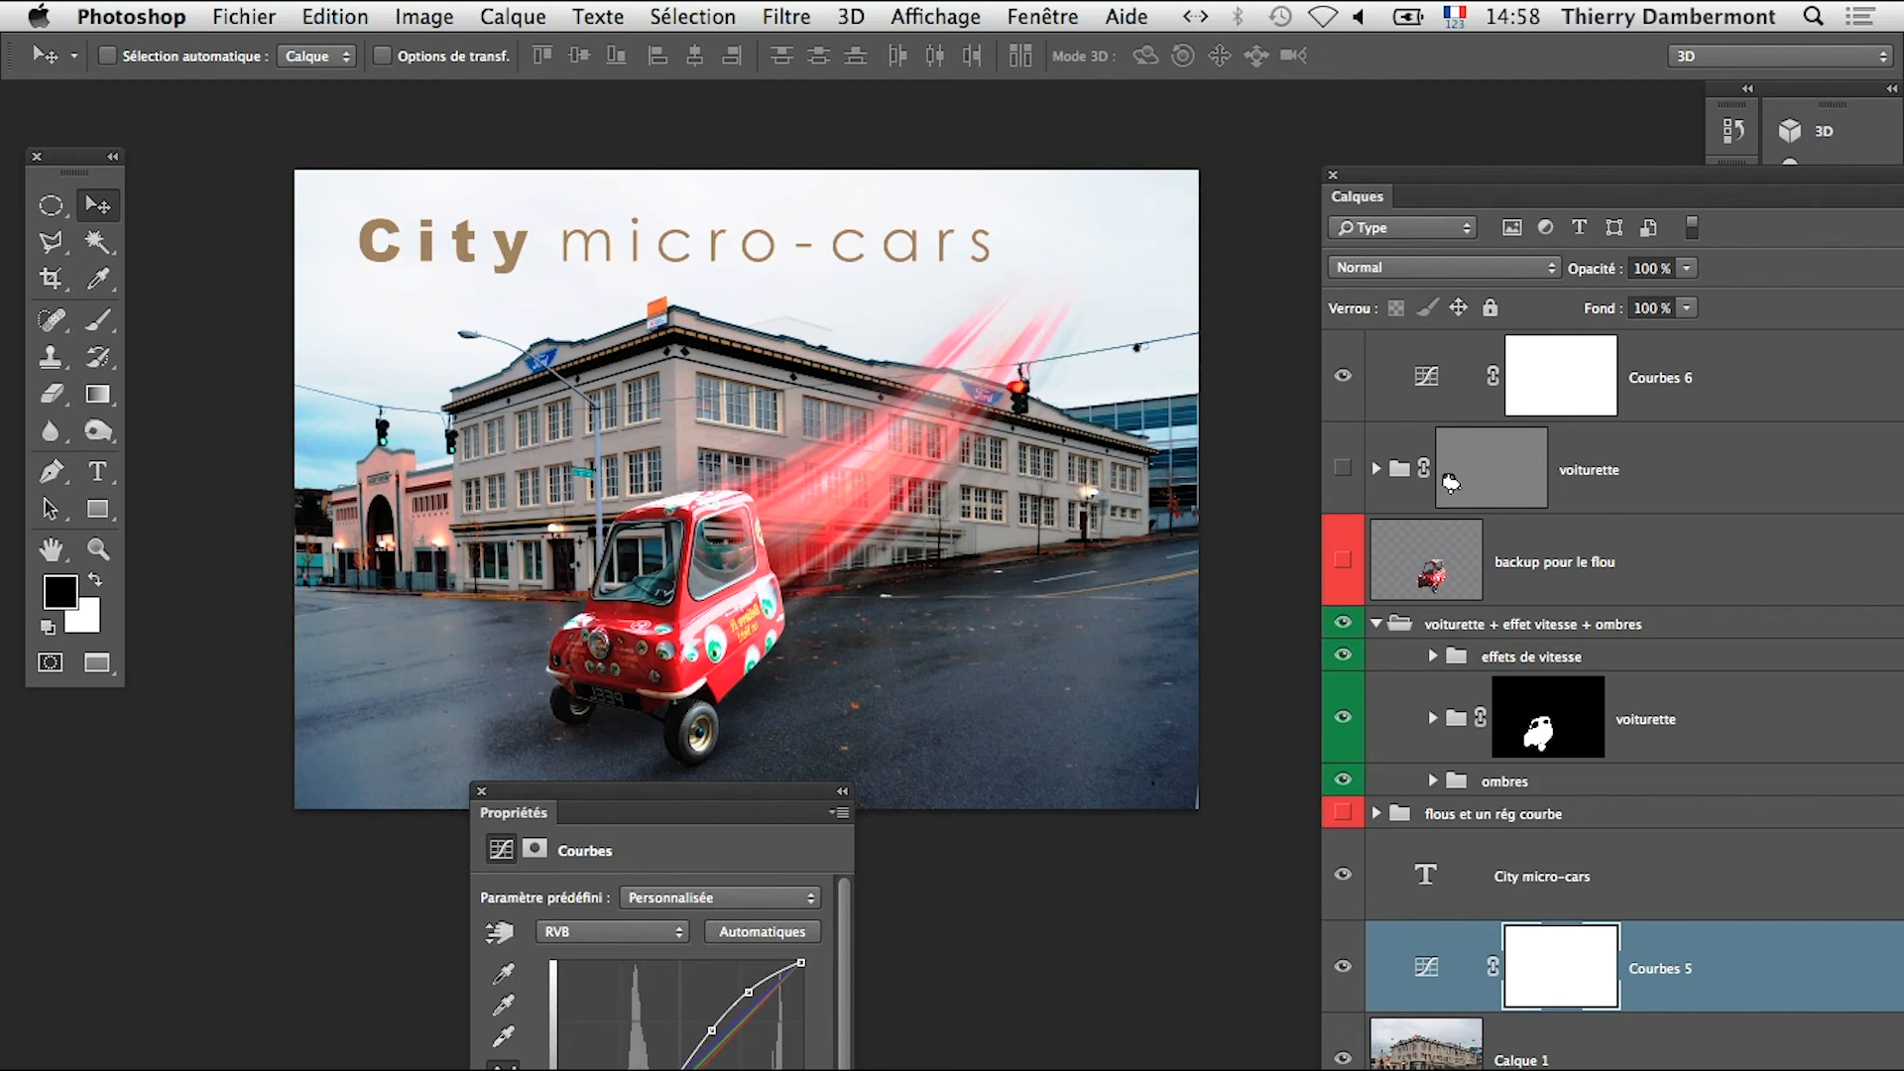
Reselect Courbes 6, then move its curve settings away from the car and widen them
click(1404, 375)
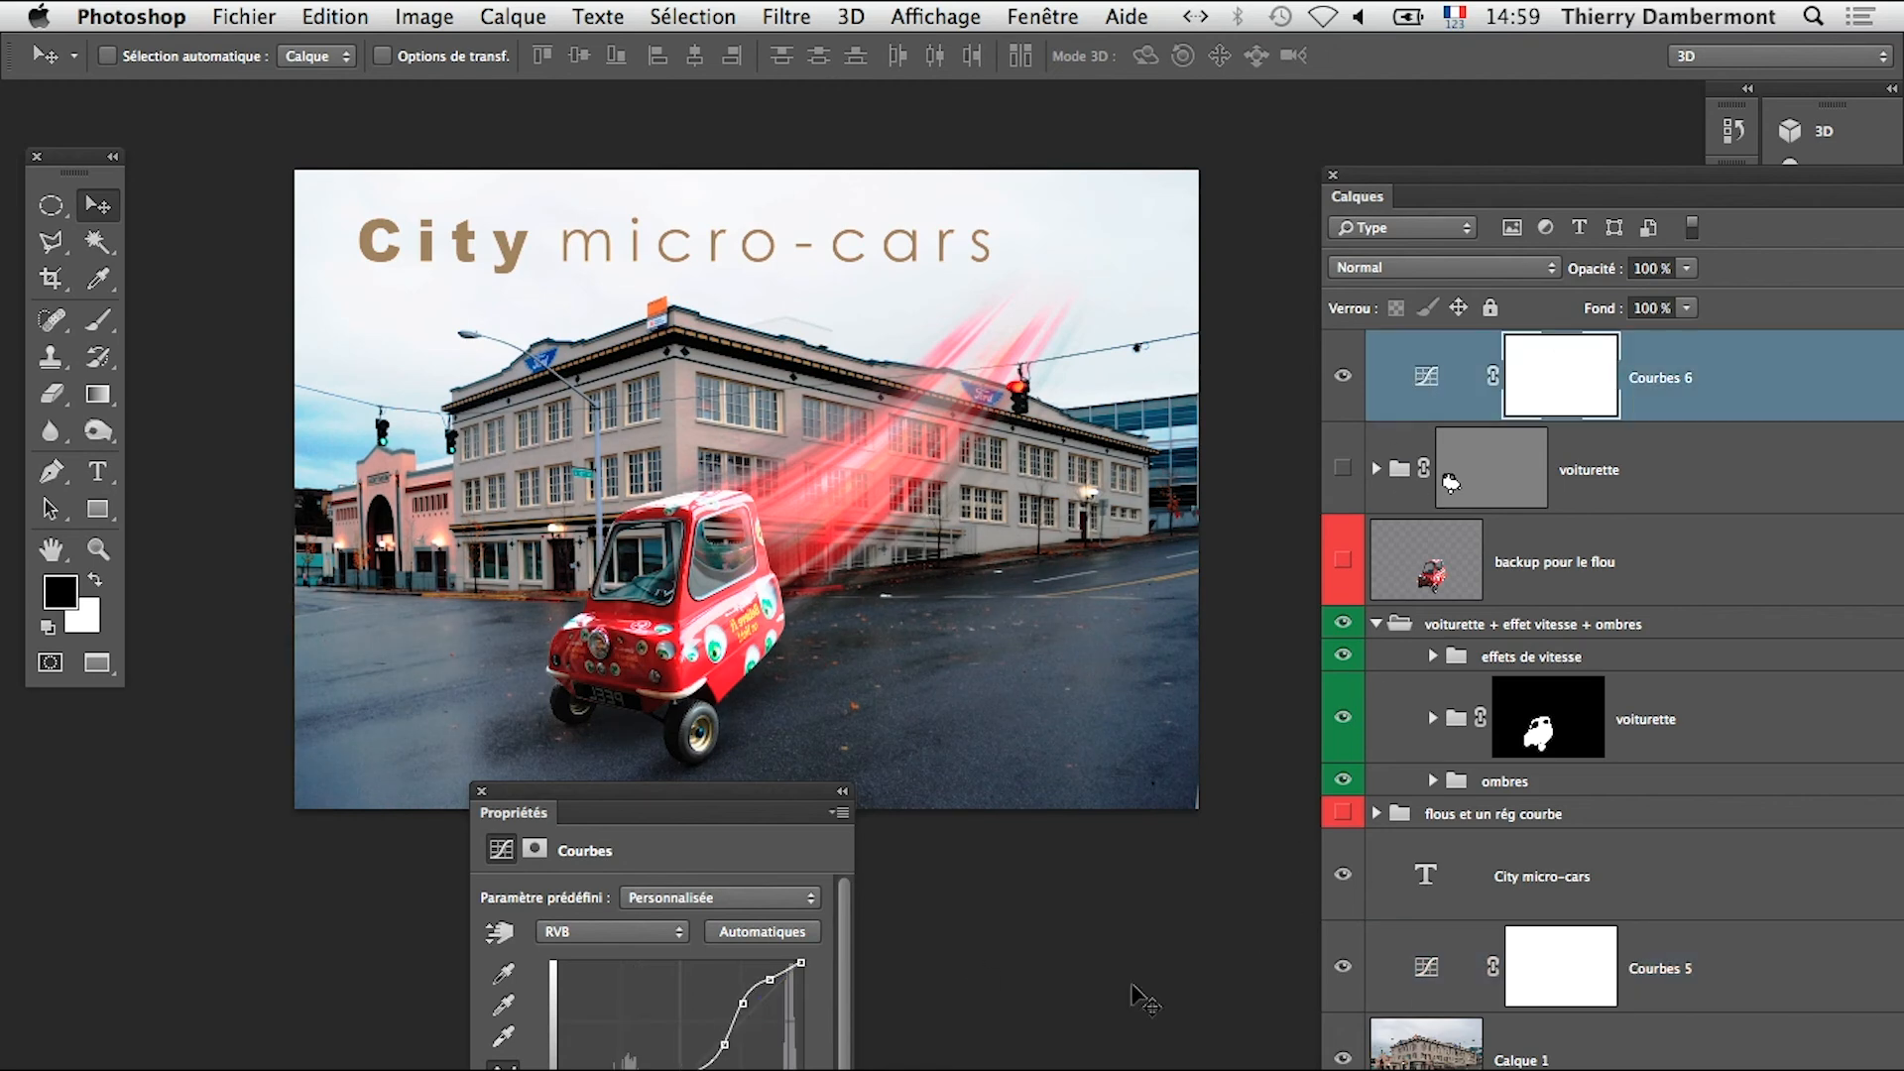
drag(774, 809, 1057, 745)
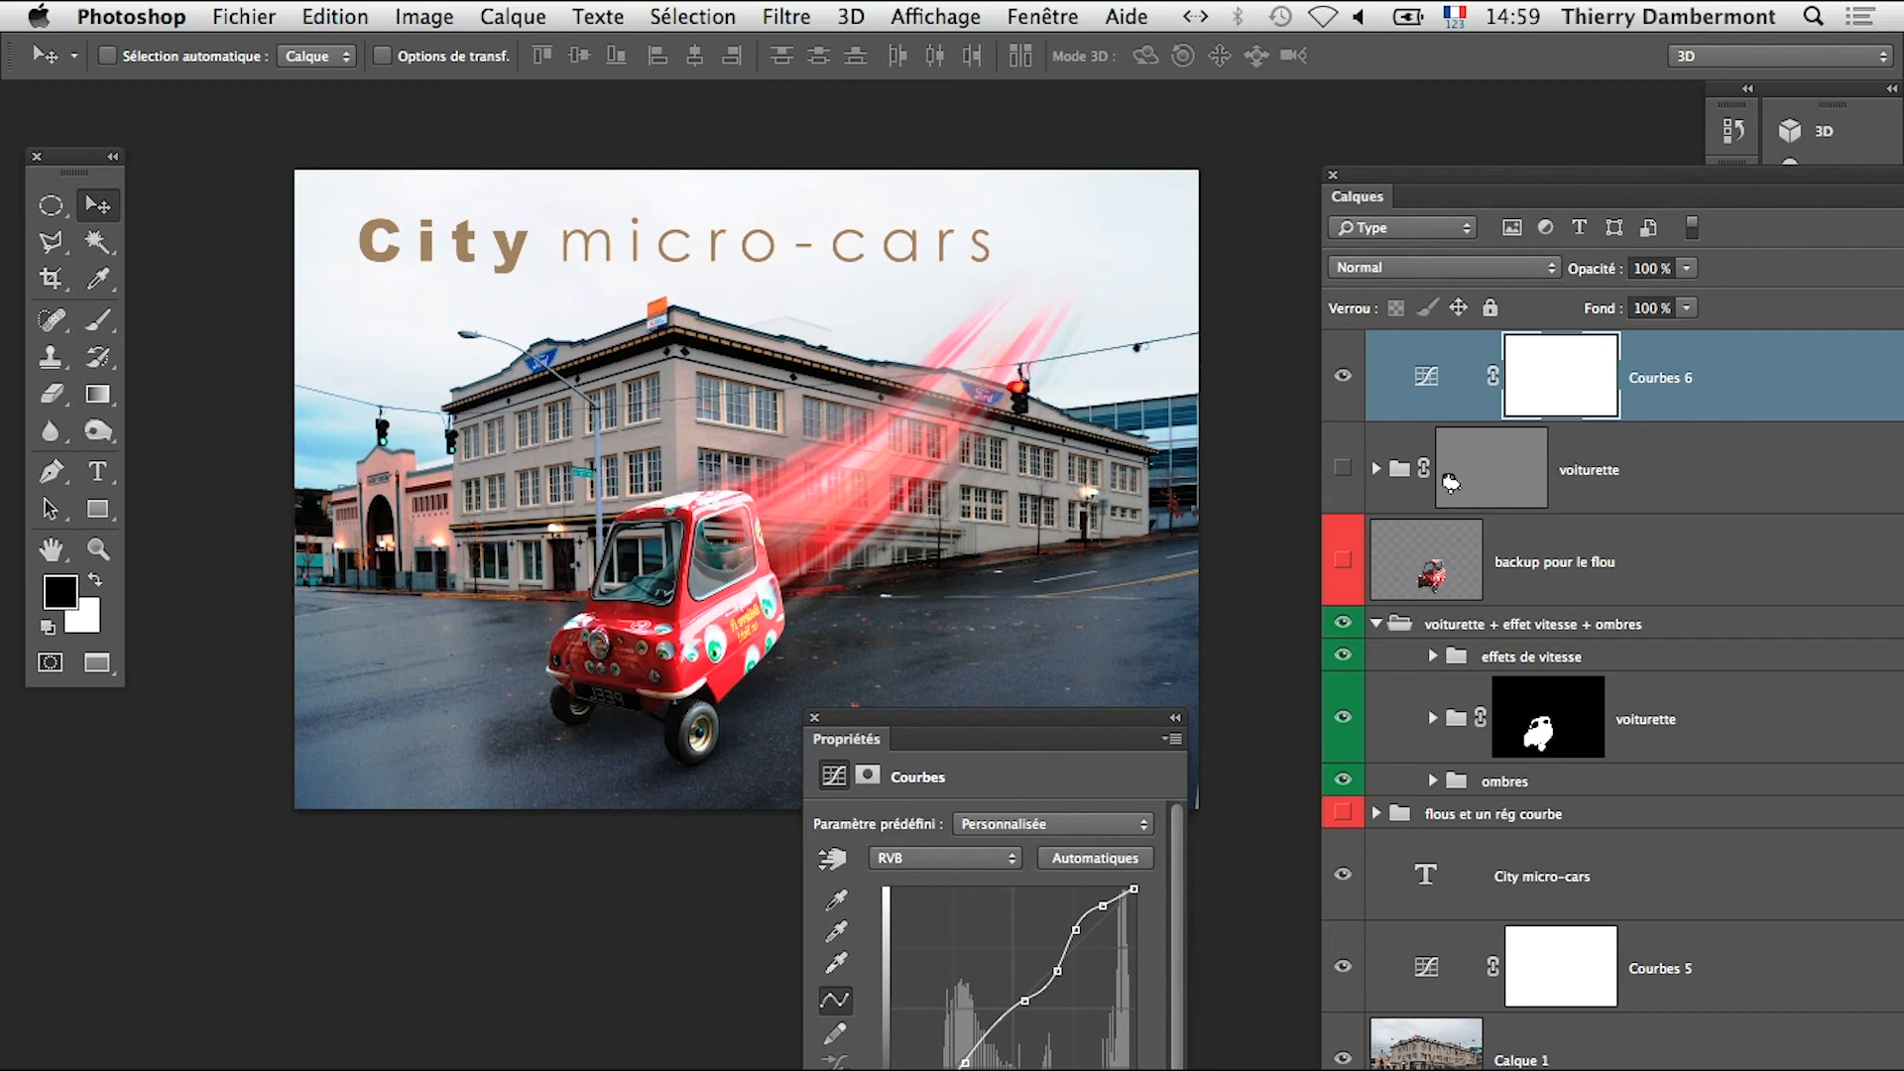
drag(1187, 893, 1269, 892)
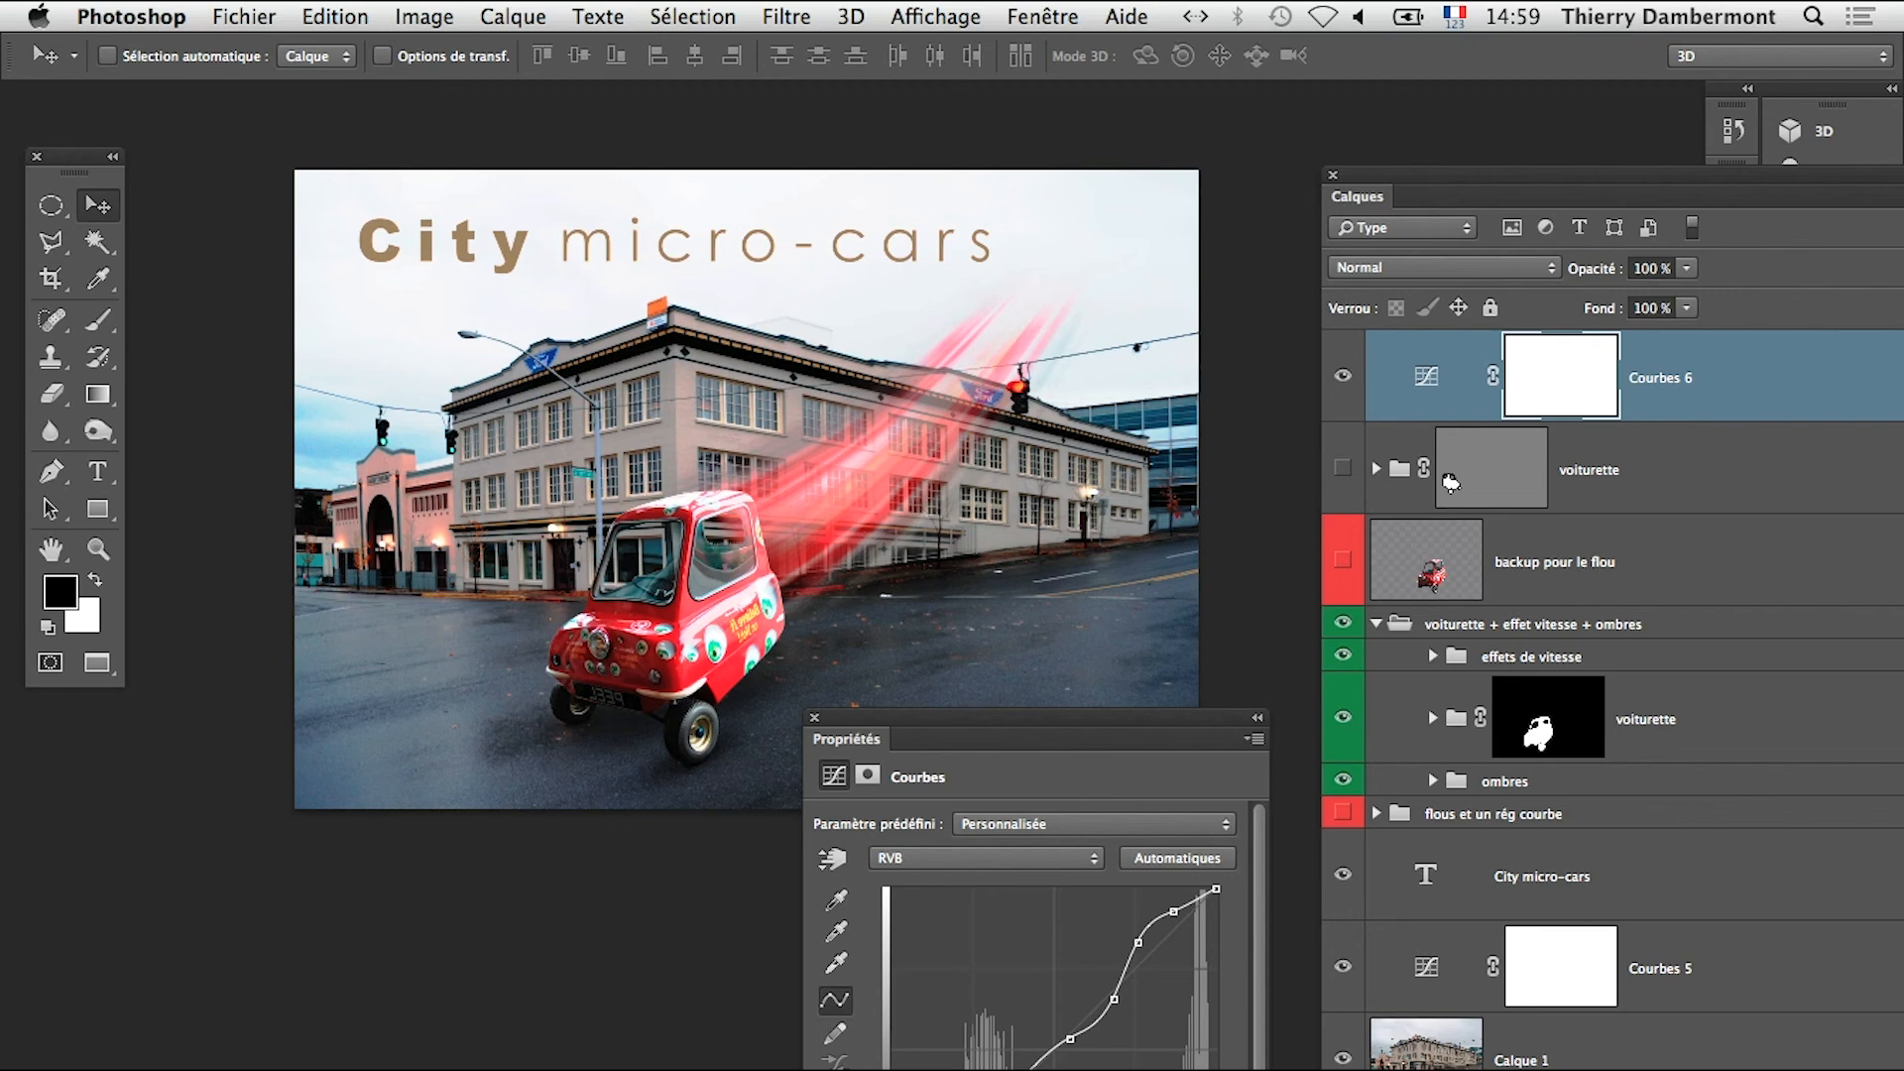
Examine the car, the light streaks and the building up close and within the whole composition
click(714, 637)
click(712, 639)
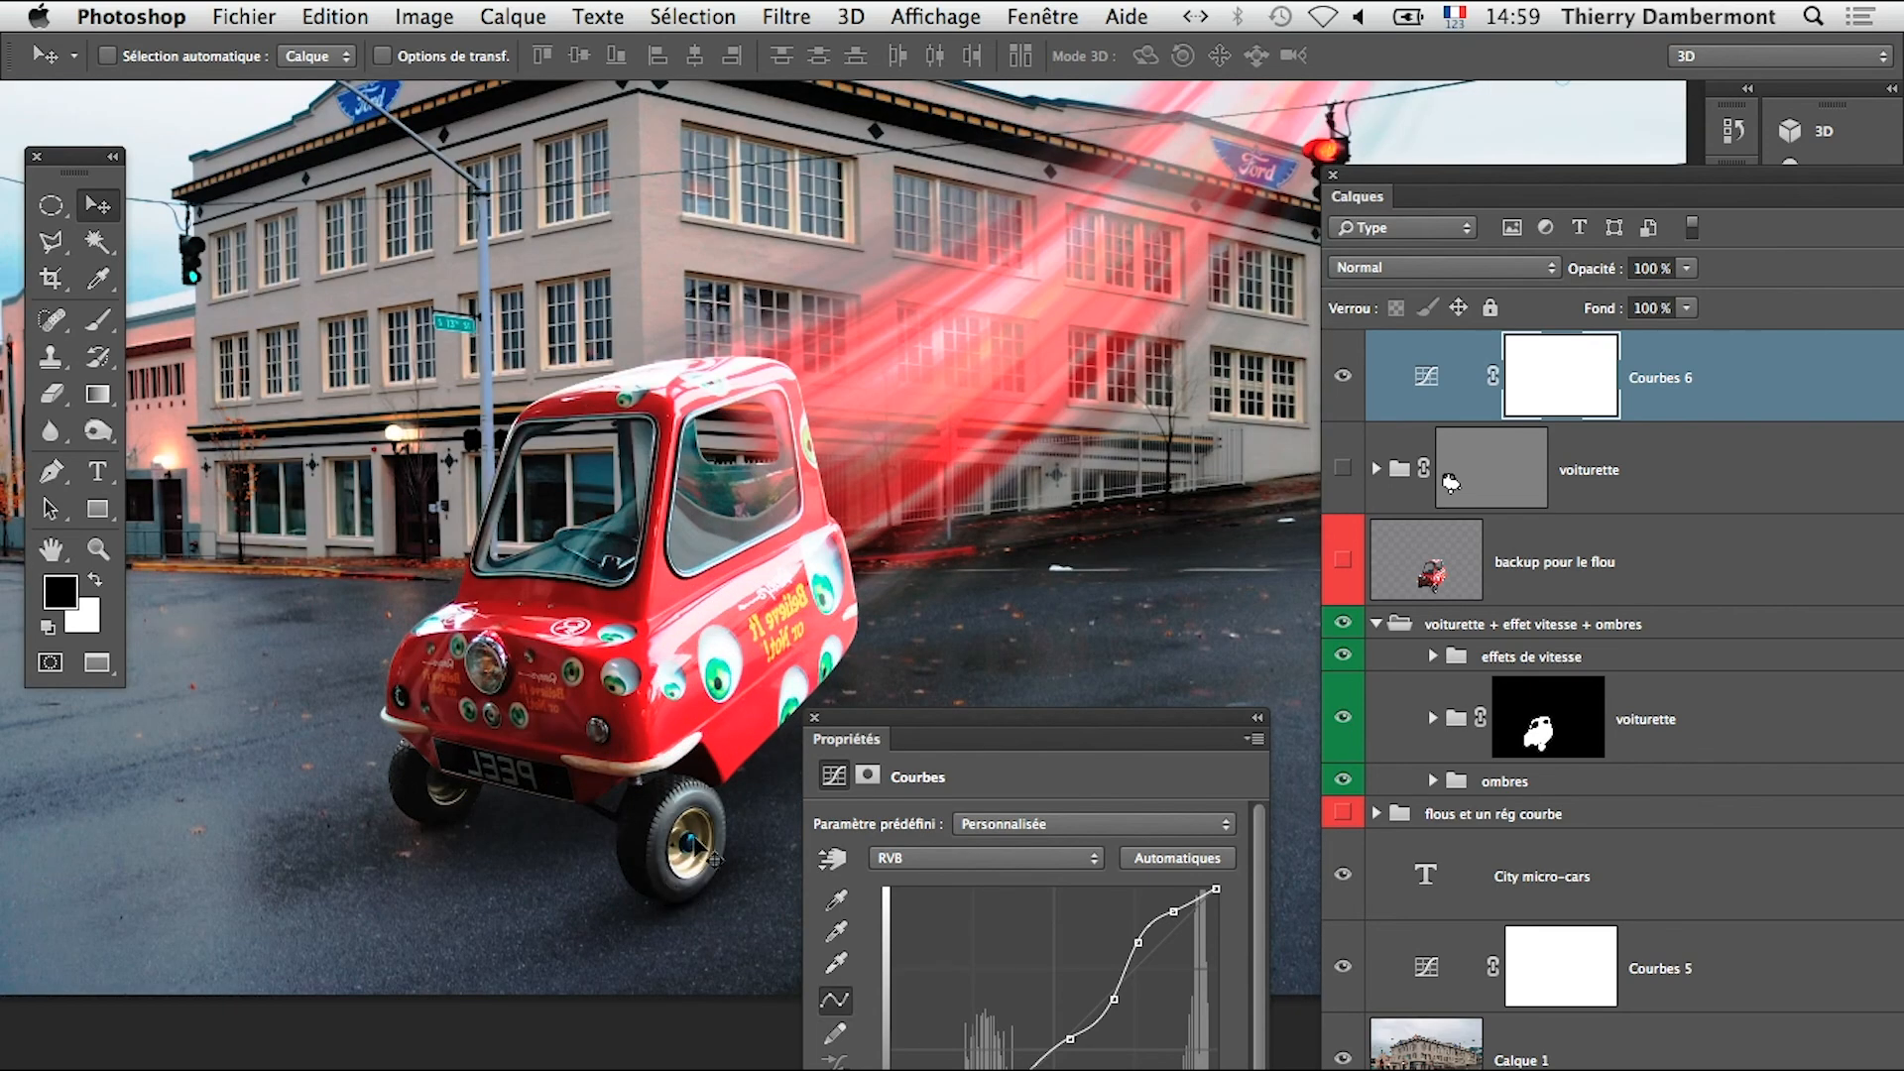
alt+click(505, 834)
alt+click(504, 834)
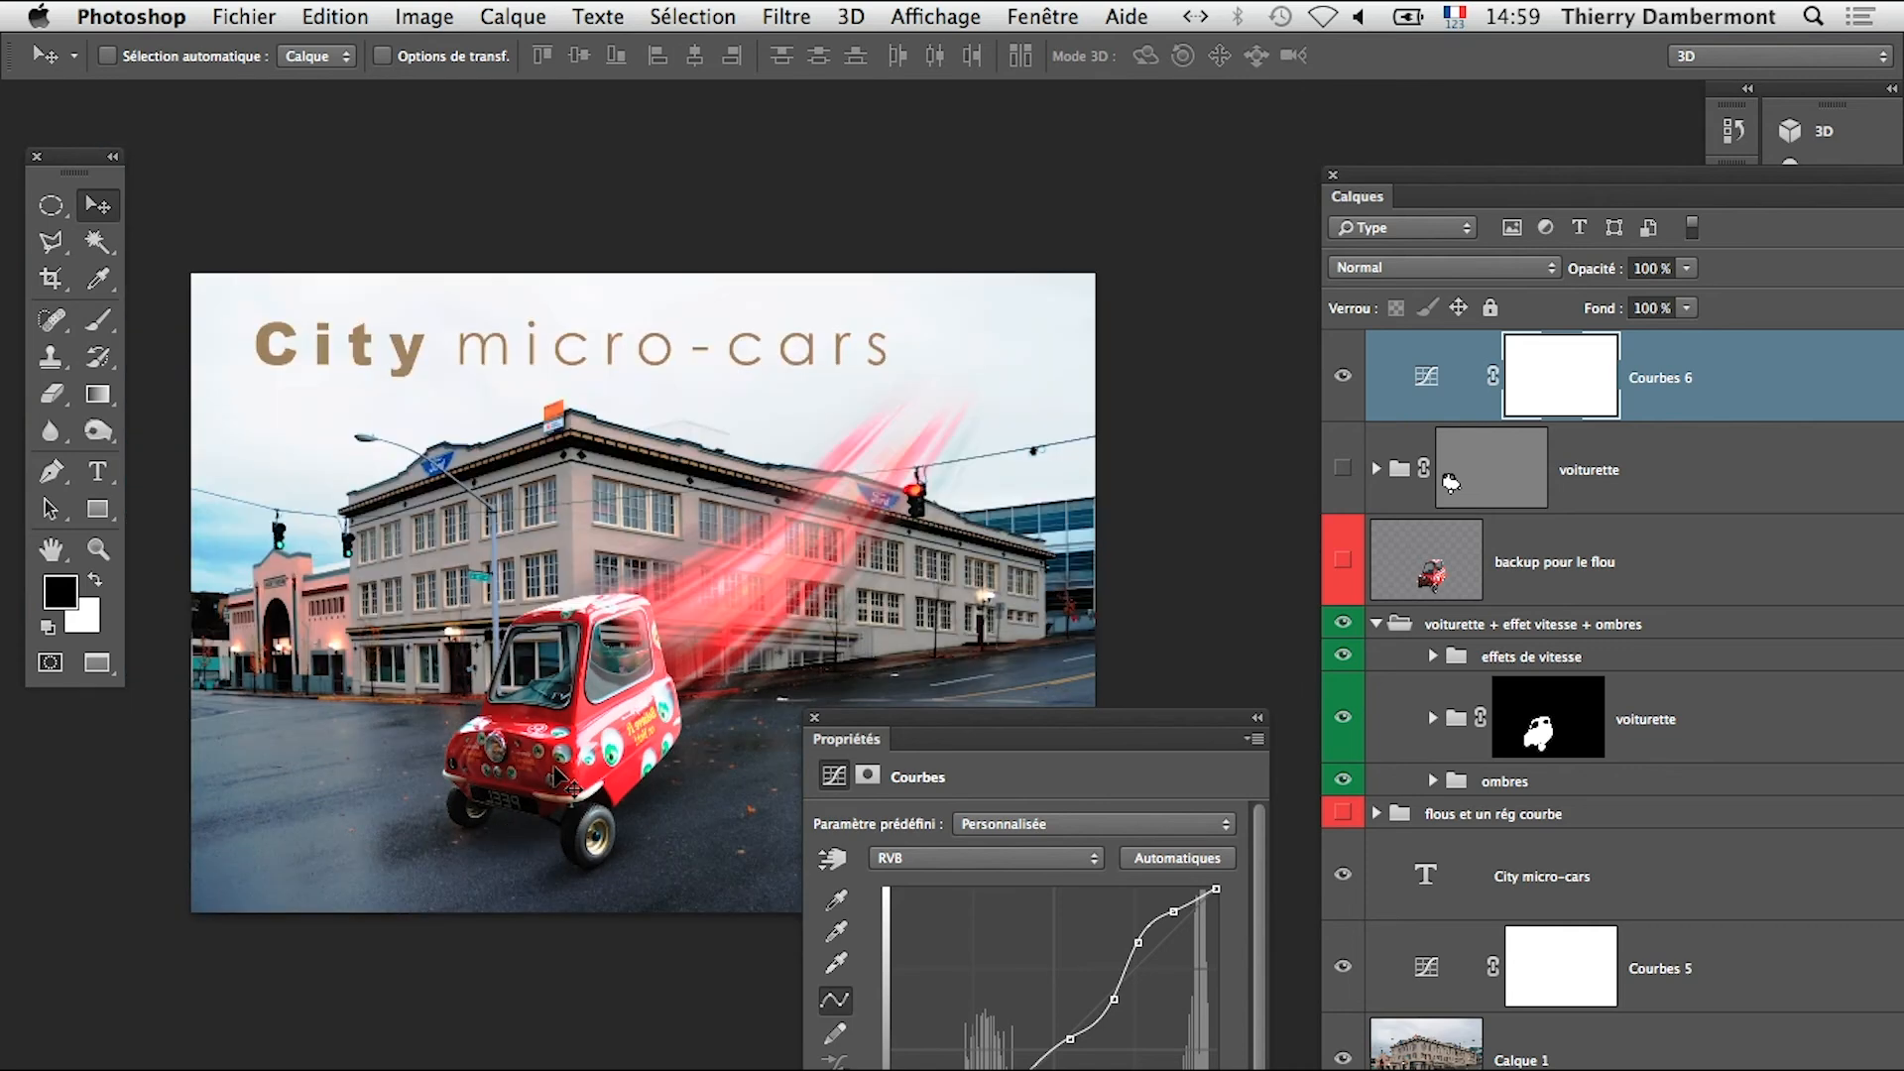
drag(1000, 721, 991, 747)
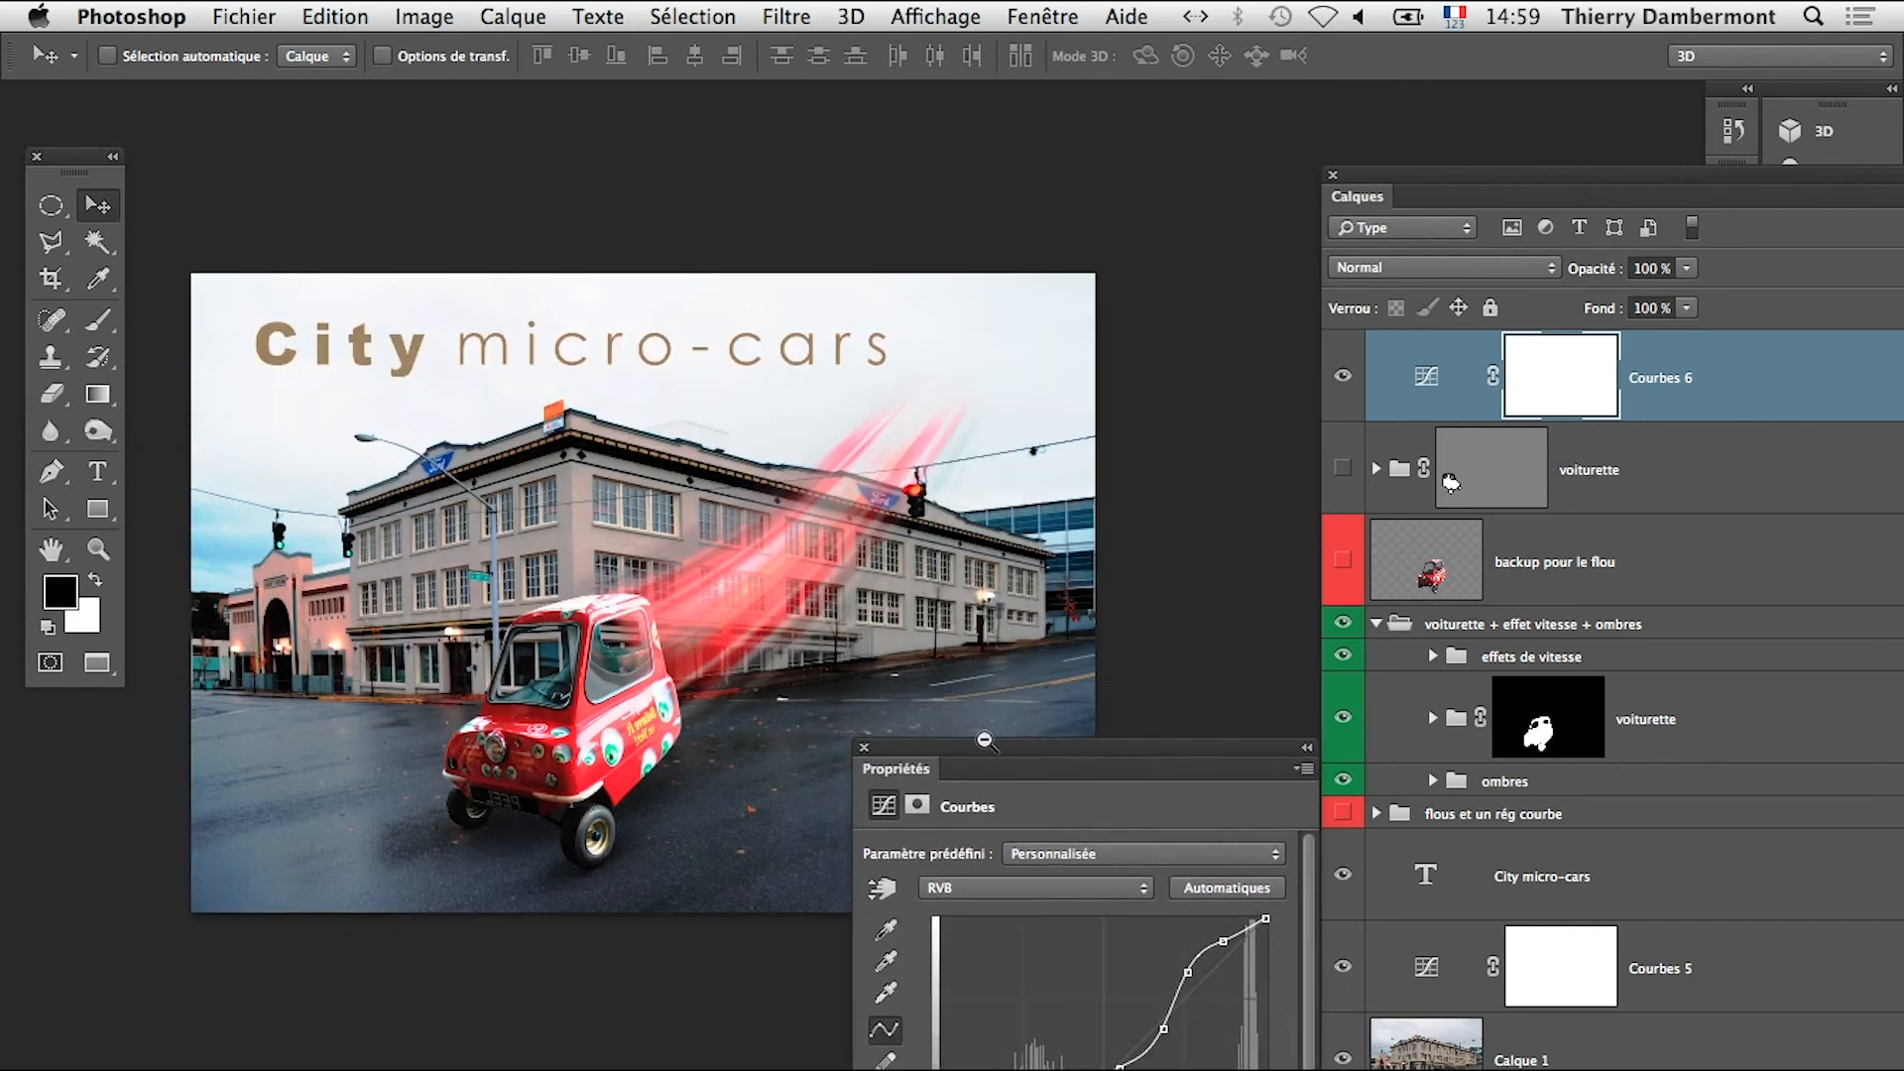
alt+super+click(736, 657)
drag(684, 804, 646, 643)
click(631, 539)
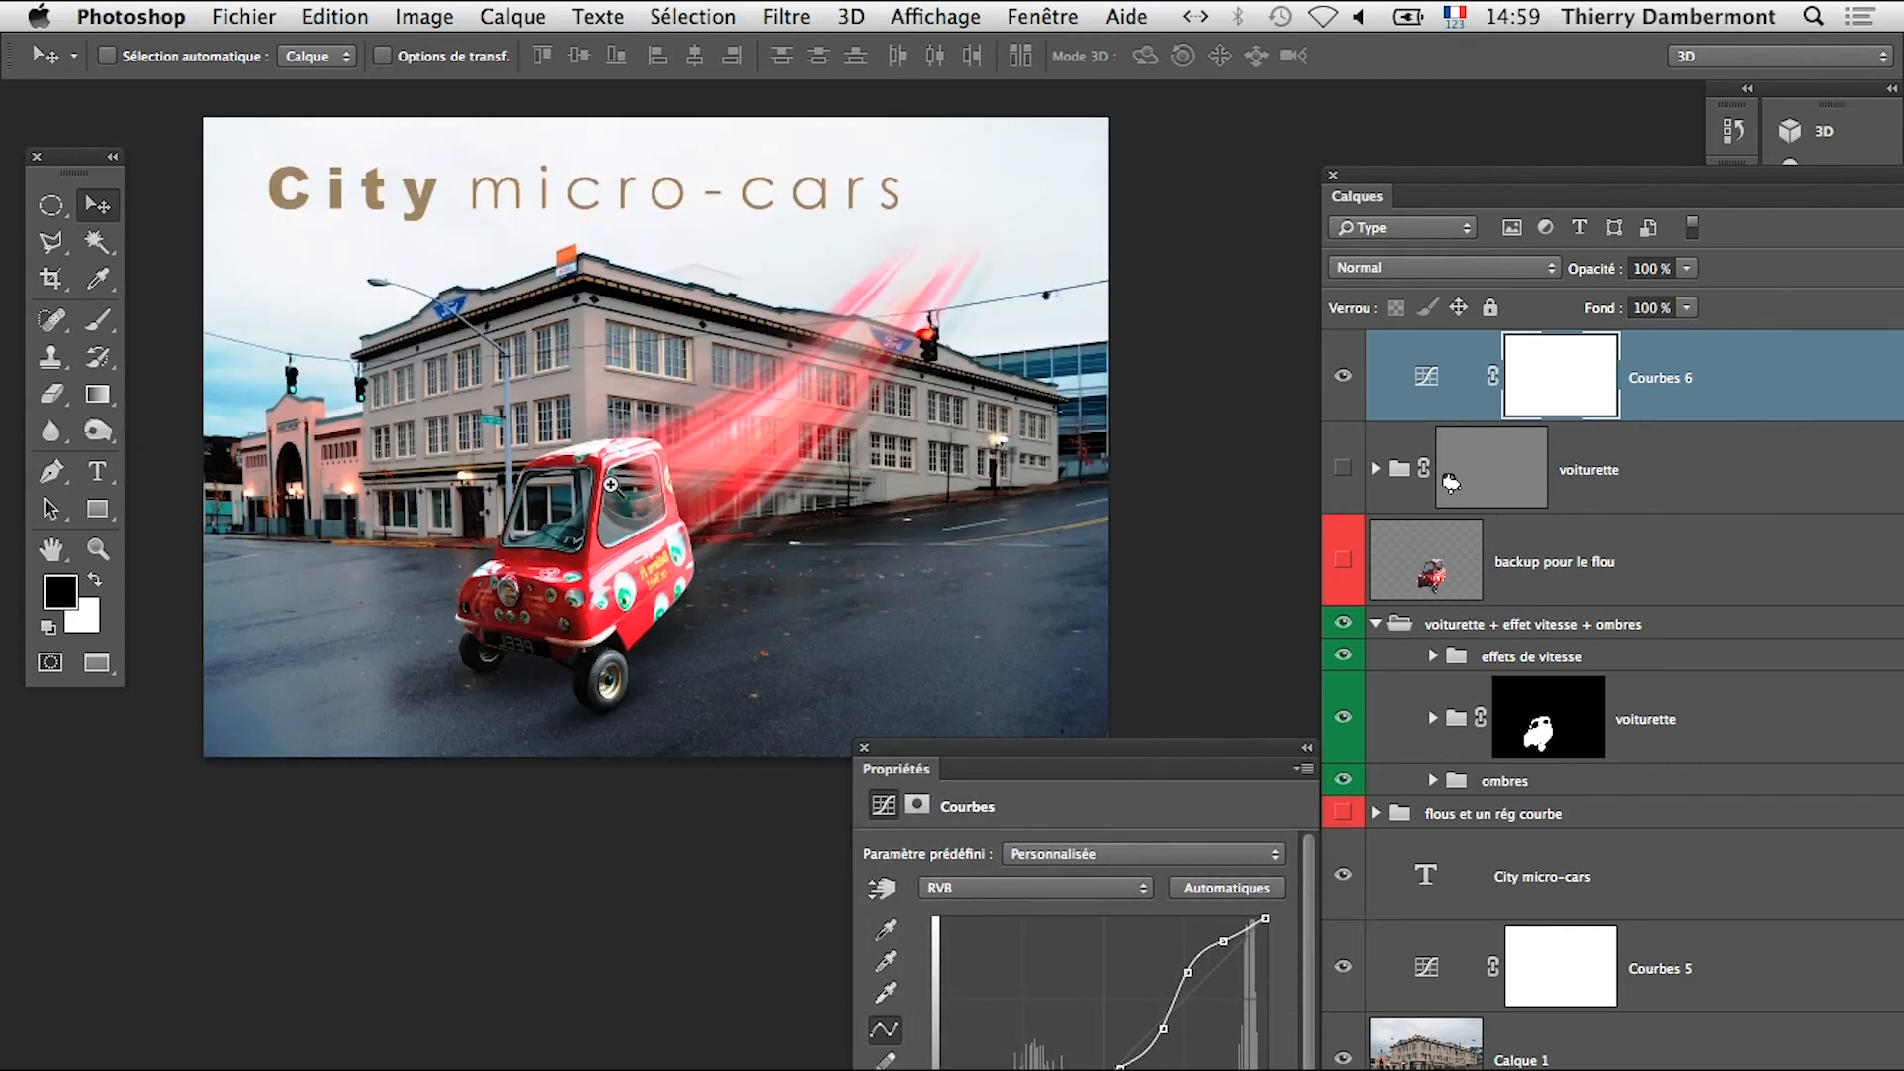
click(600, 406)
click(599, 407)
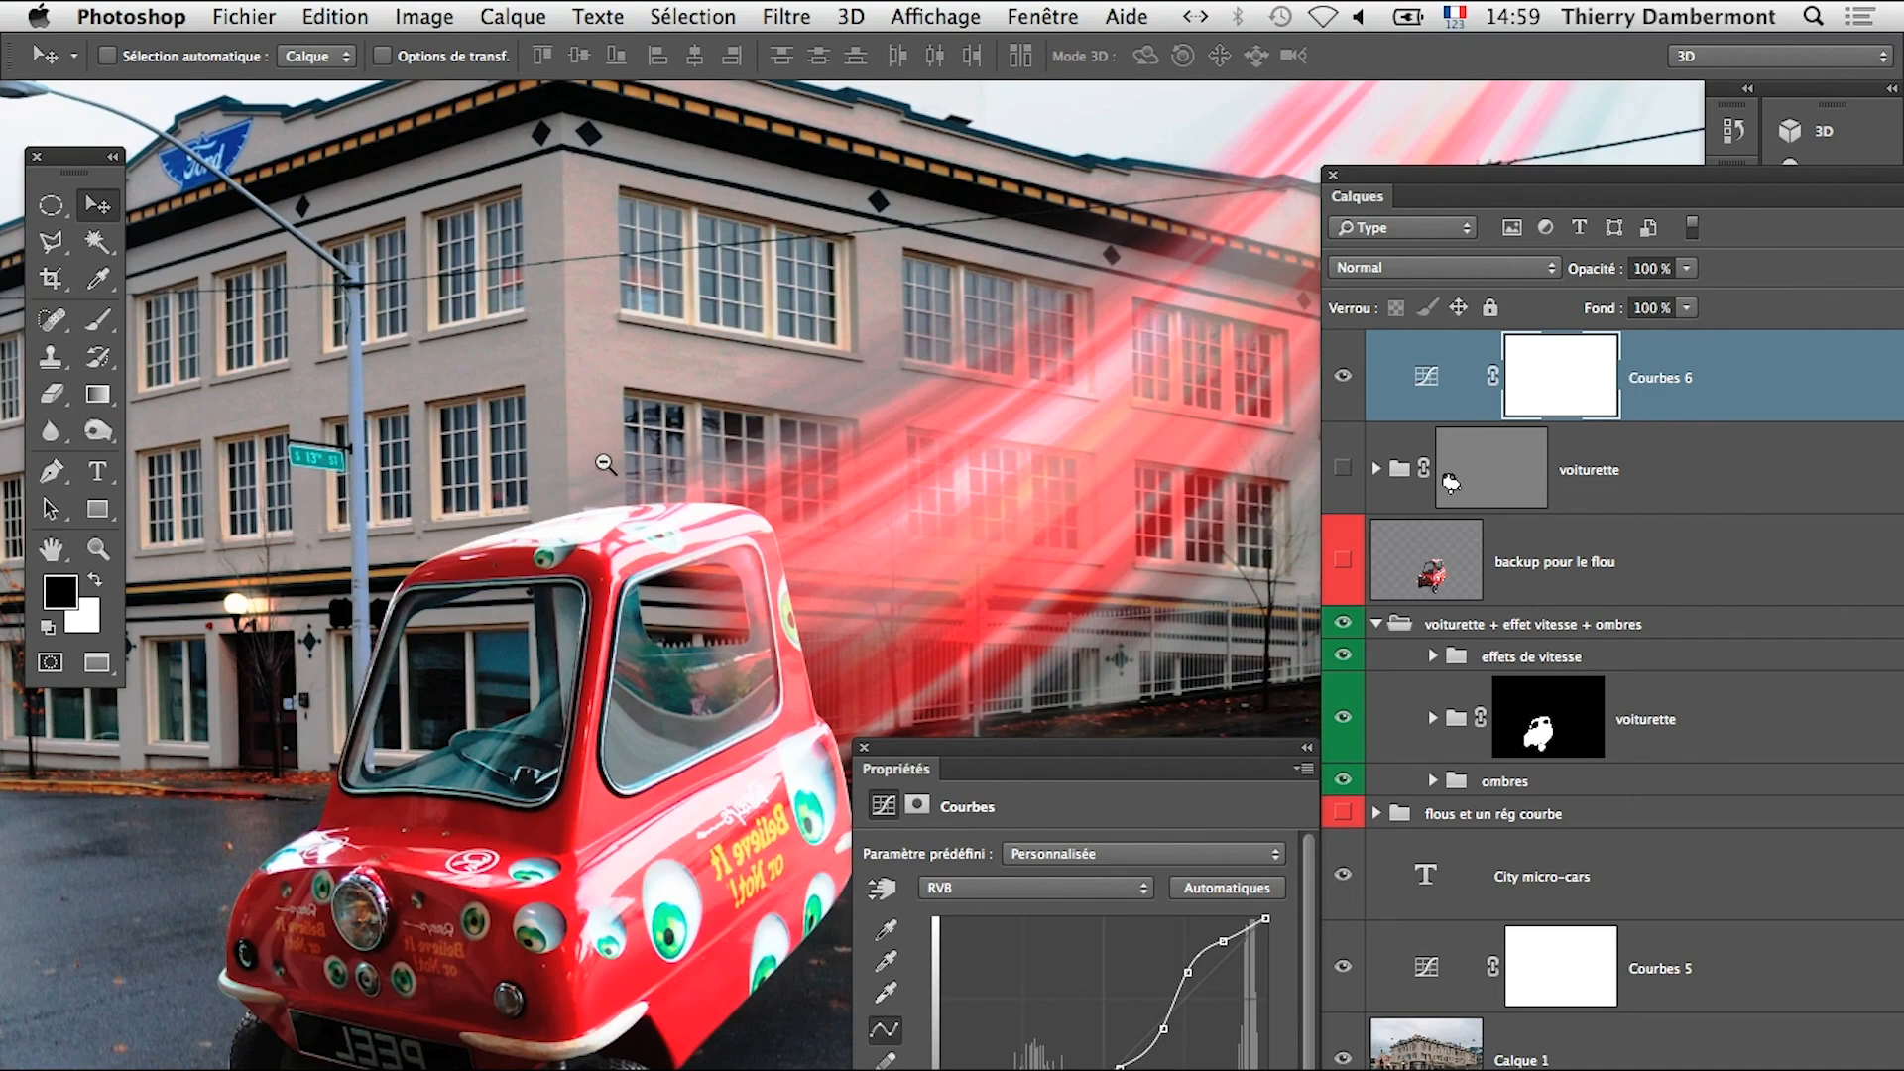
alt+super+click(601, 535)
alt+super+click(603, 590)
drag(758, 785, 694, 546)
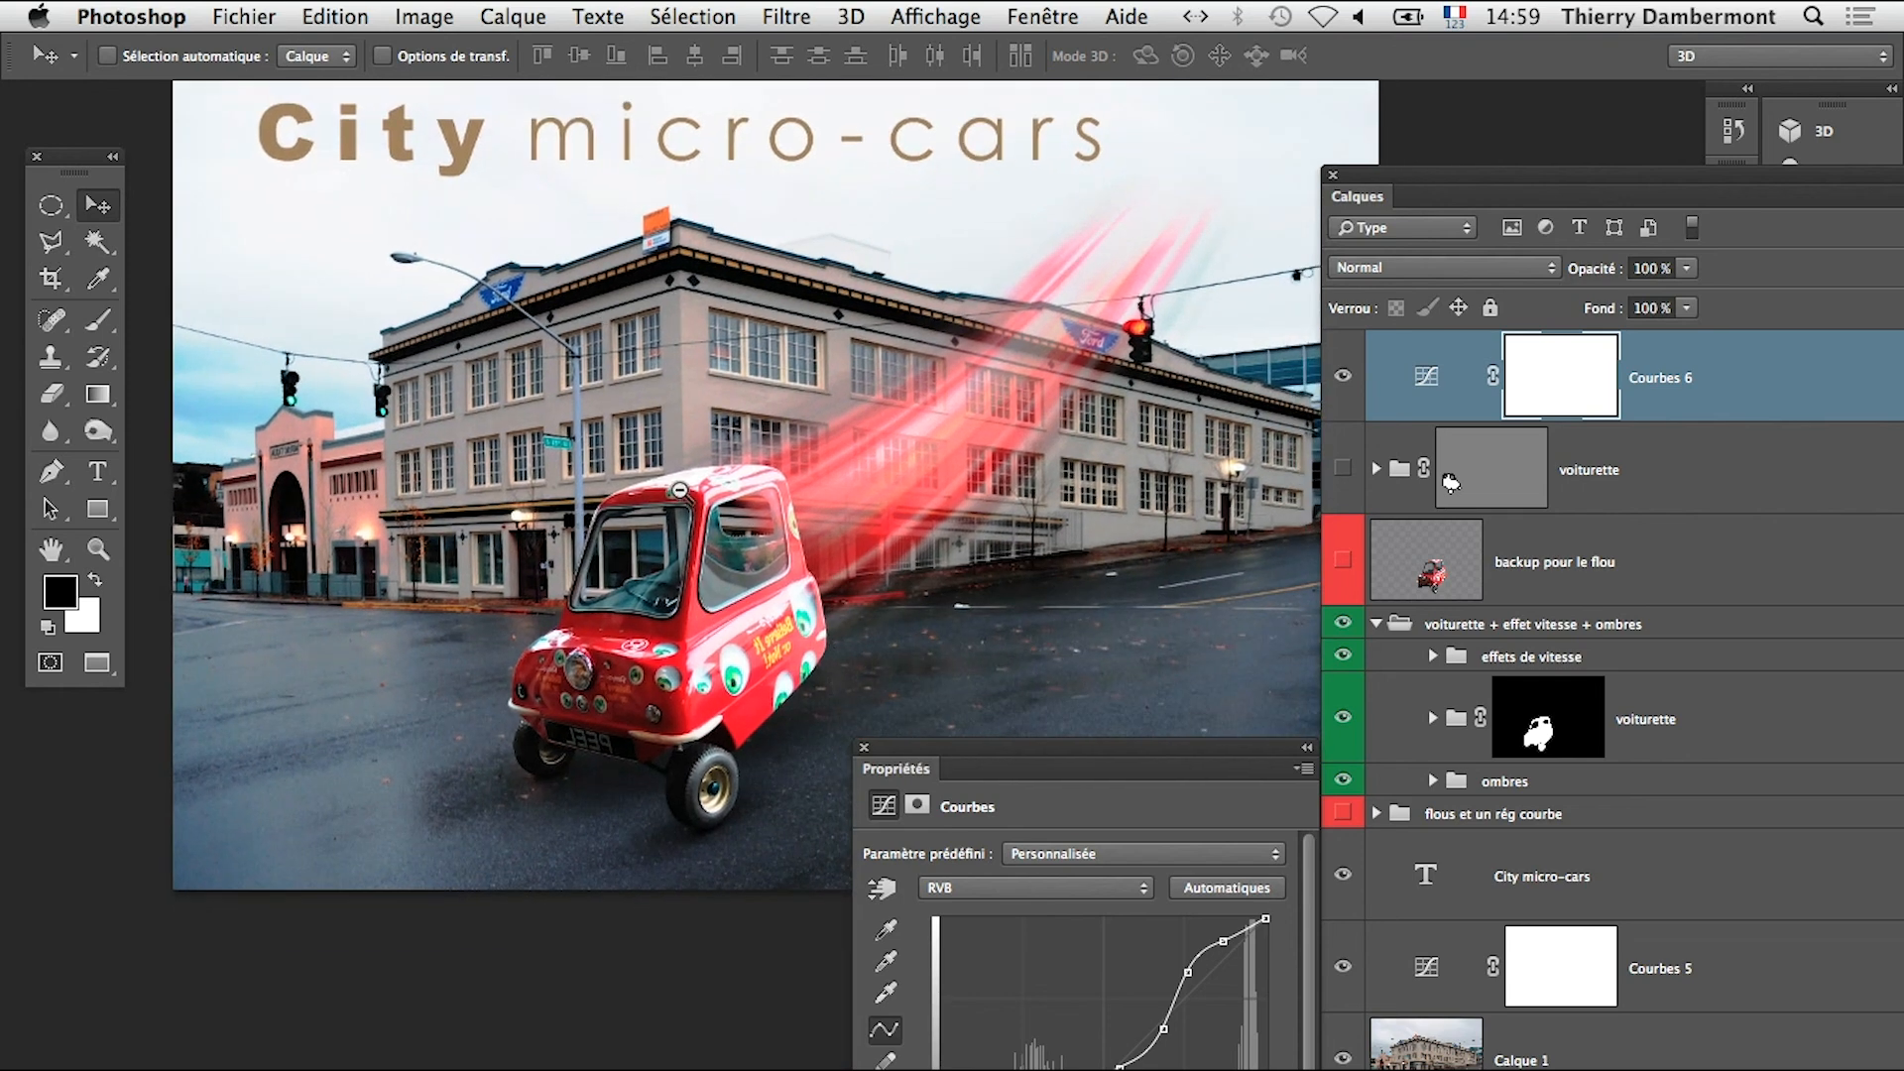
alt+super+click(779, 550)
drag(784, 618, 697, 546)
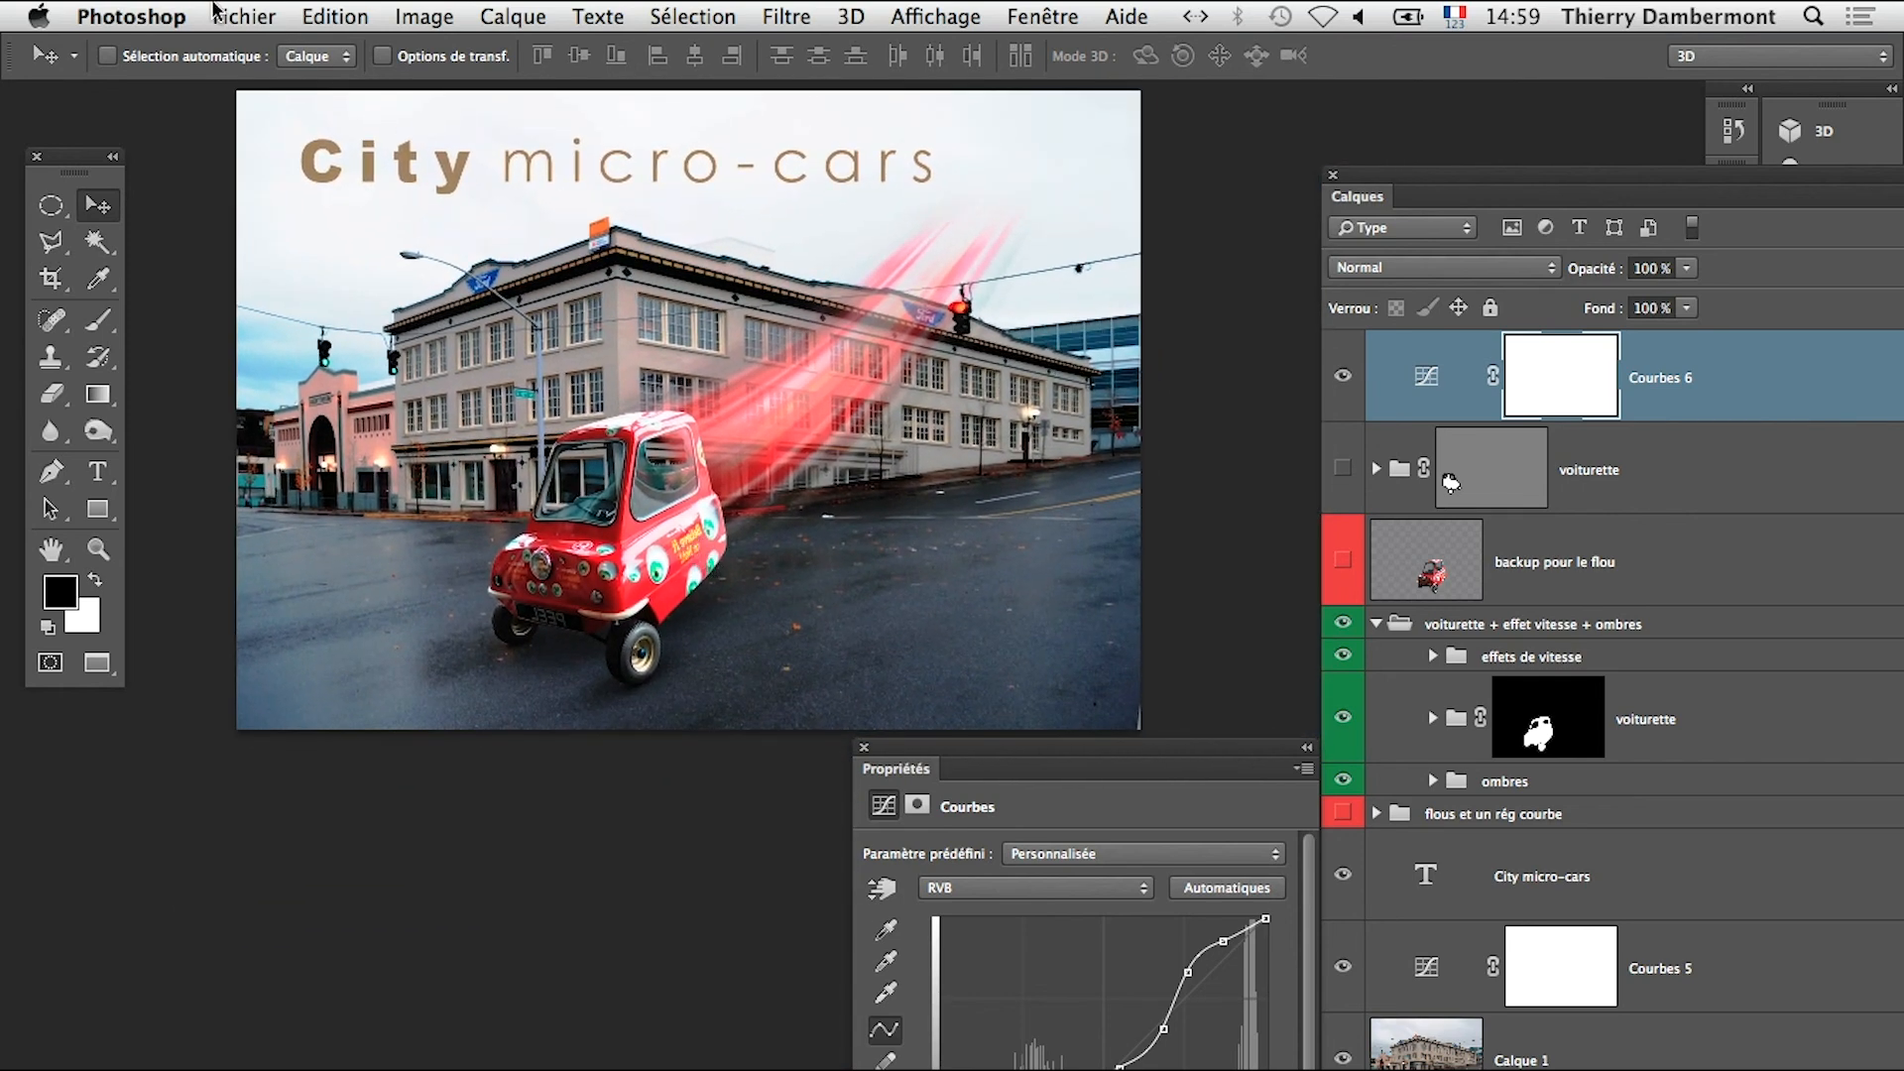
Save the document under the new name usine-avec-lumiere-omnidirectionnelle-15.psd in Photoshop format with maximised compatibility
click(244, 16)
click(352, 337)
click(1160, 230)
key(Right)
key(Right)
key(Right)
key(Right)
key(Right)
key(Right)
key(Right)
key(Right)
key(Right)
key(Right)
key(Right)
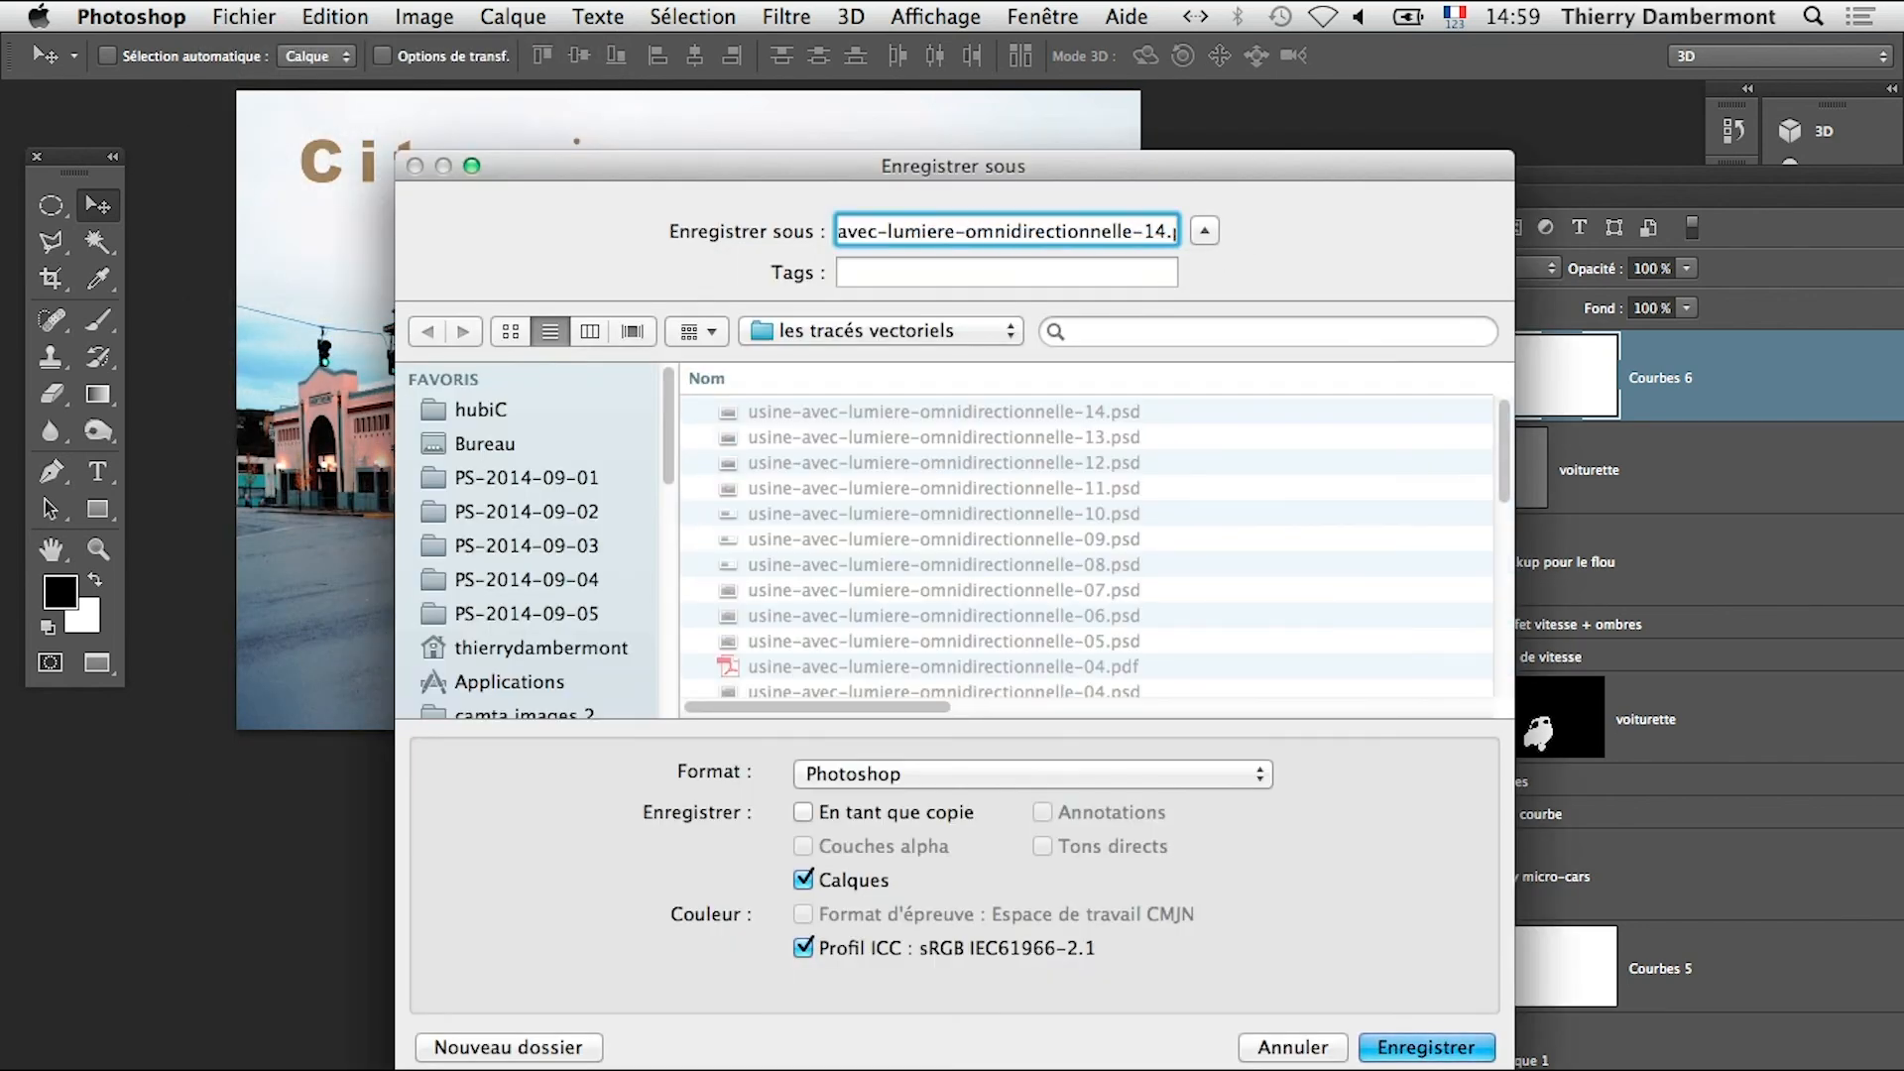
drag(1136, 231, 1127, 231)
text(5)
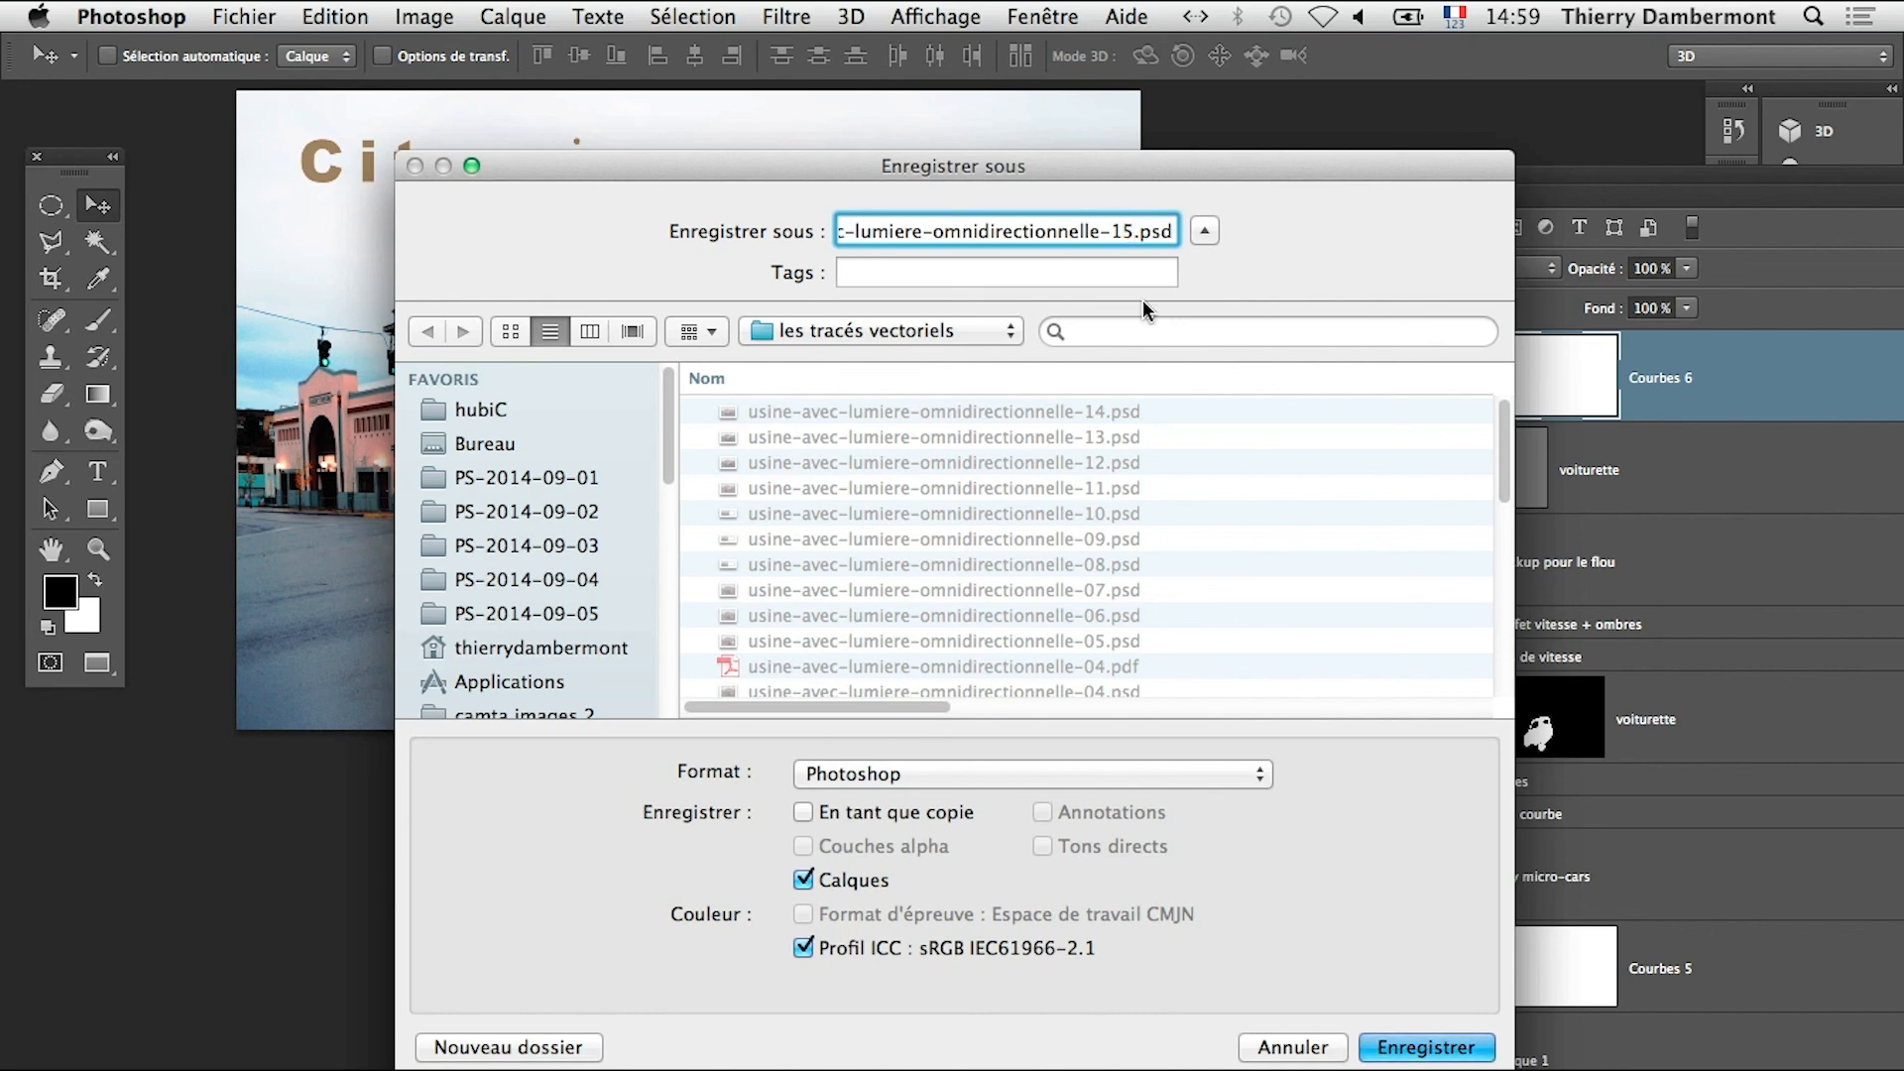
click(1444, 1050)
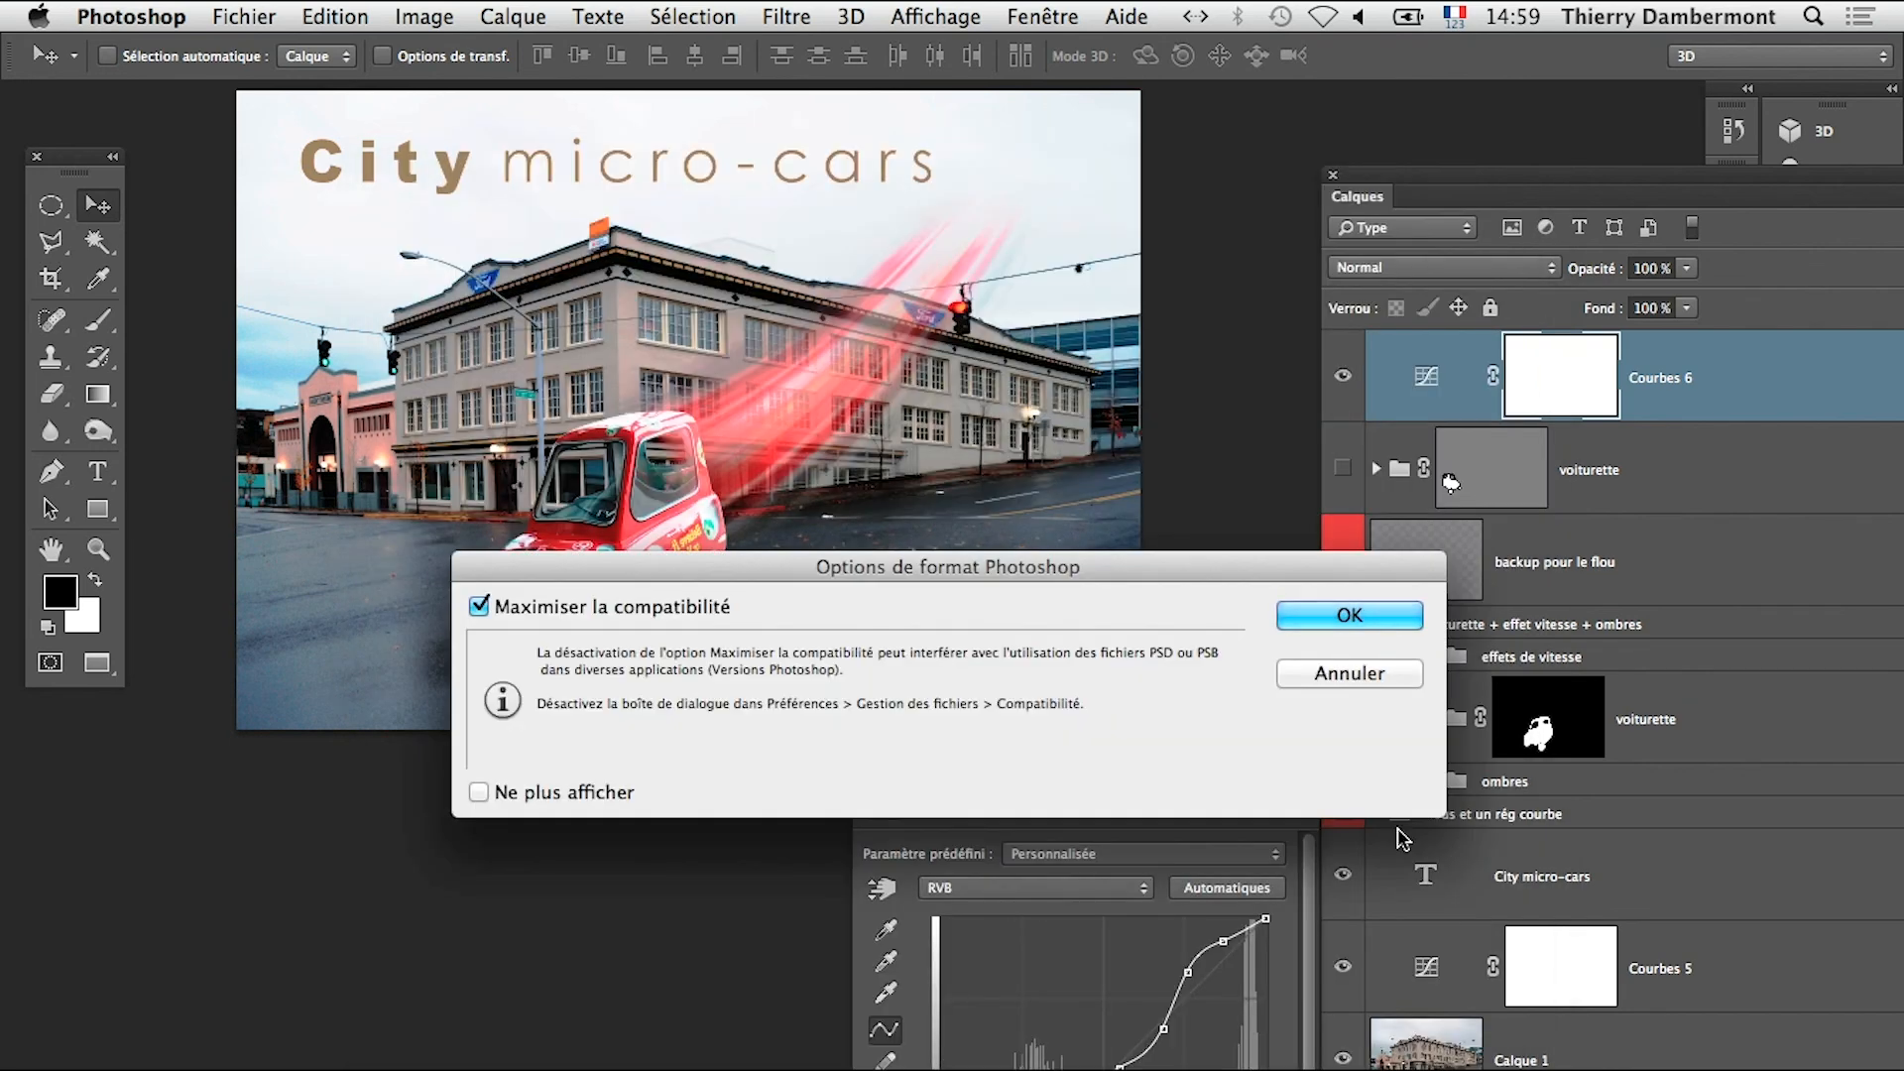
click(1367, 619)
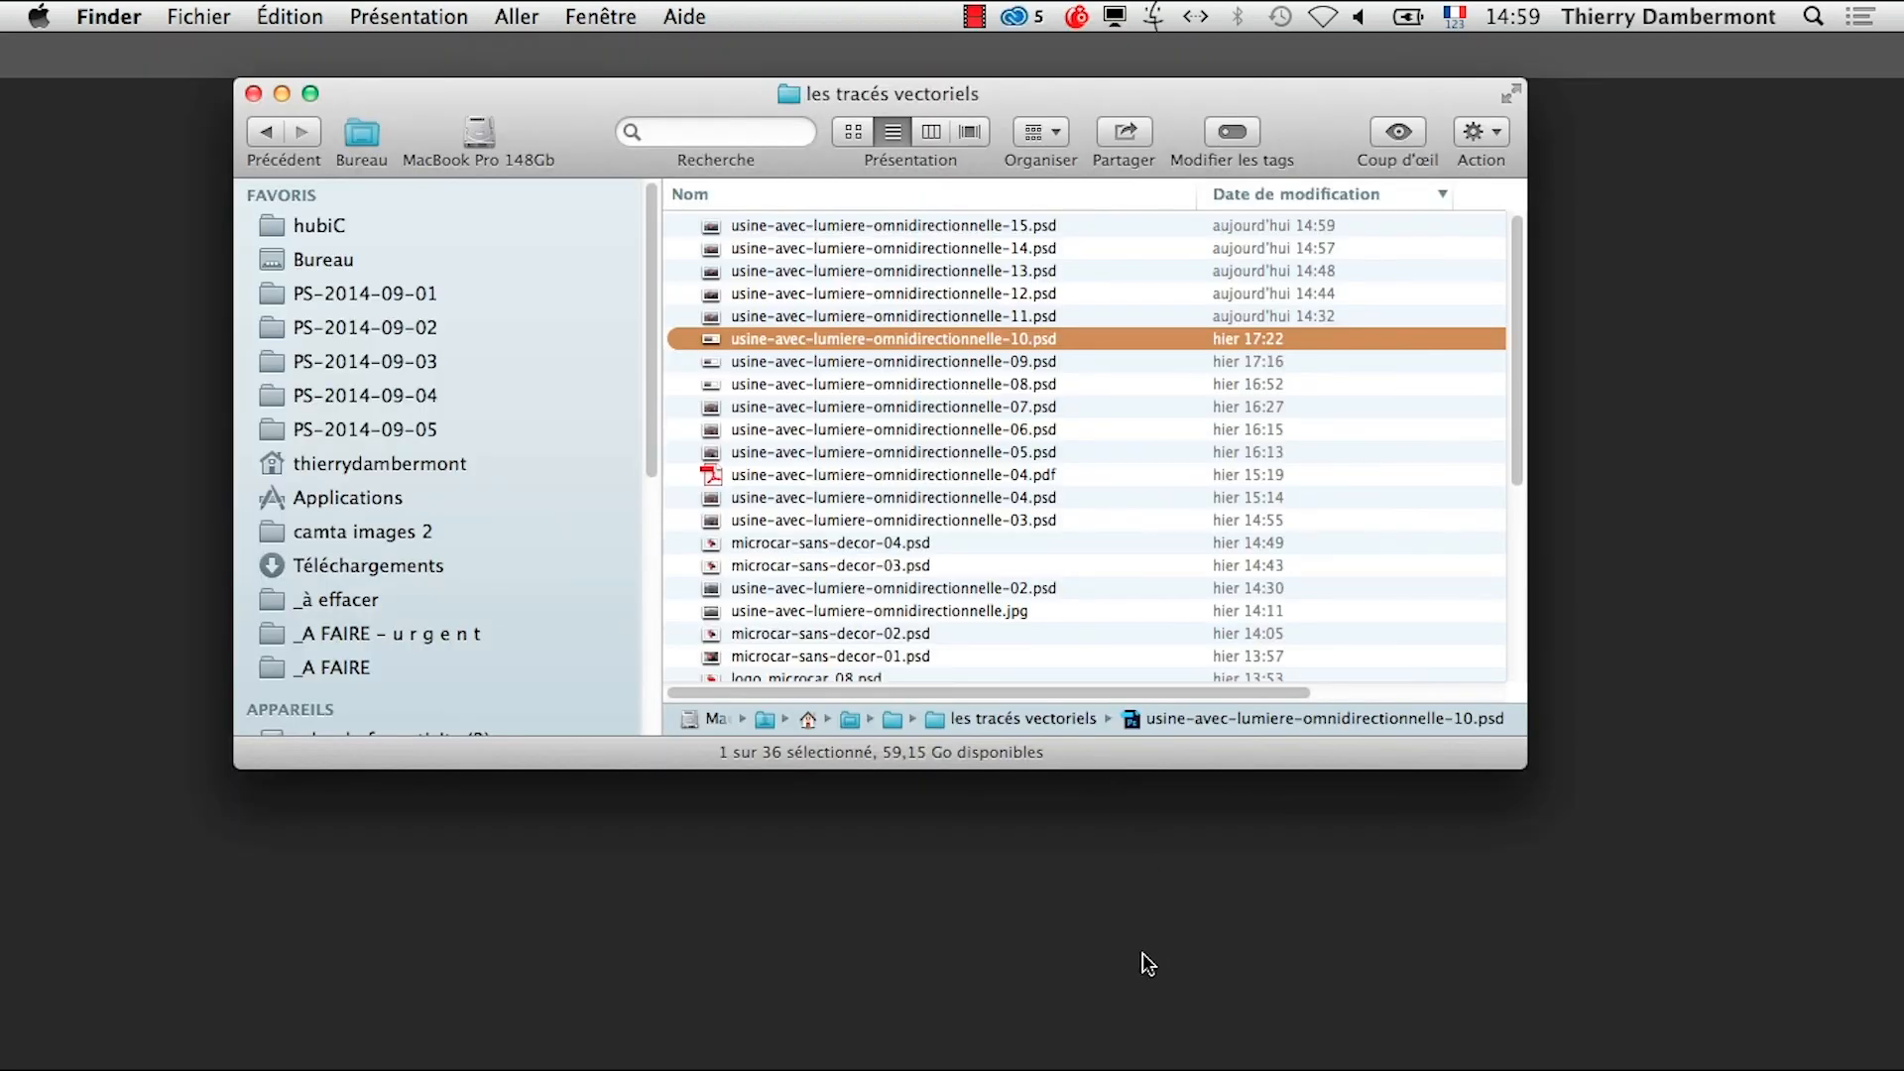
Return to Photoshop and examine the car's front and wheels, and the whole composition with all panels hidden
key(super+Tab)
key(super+Tab)
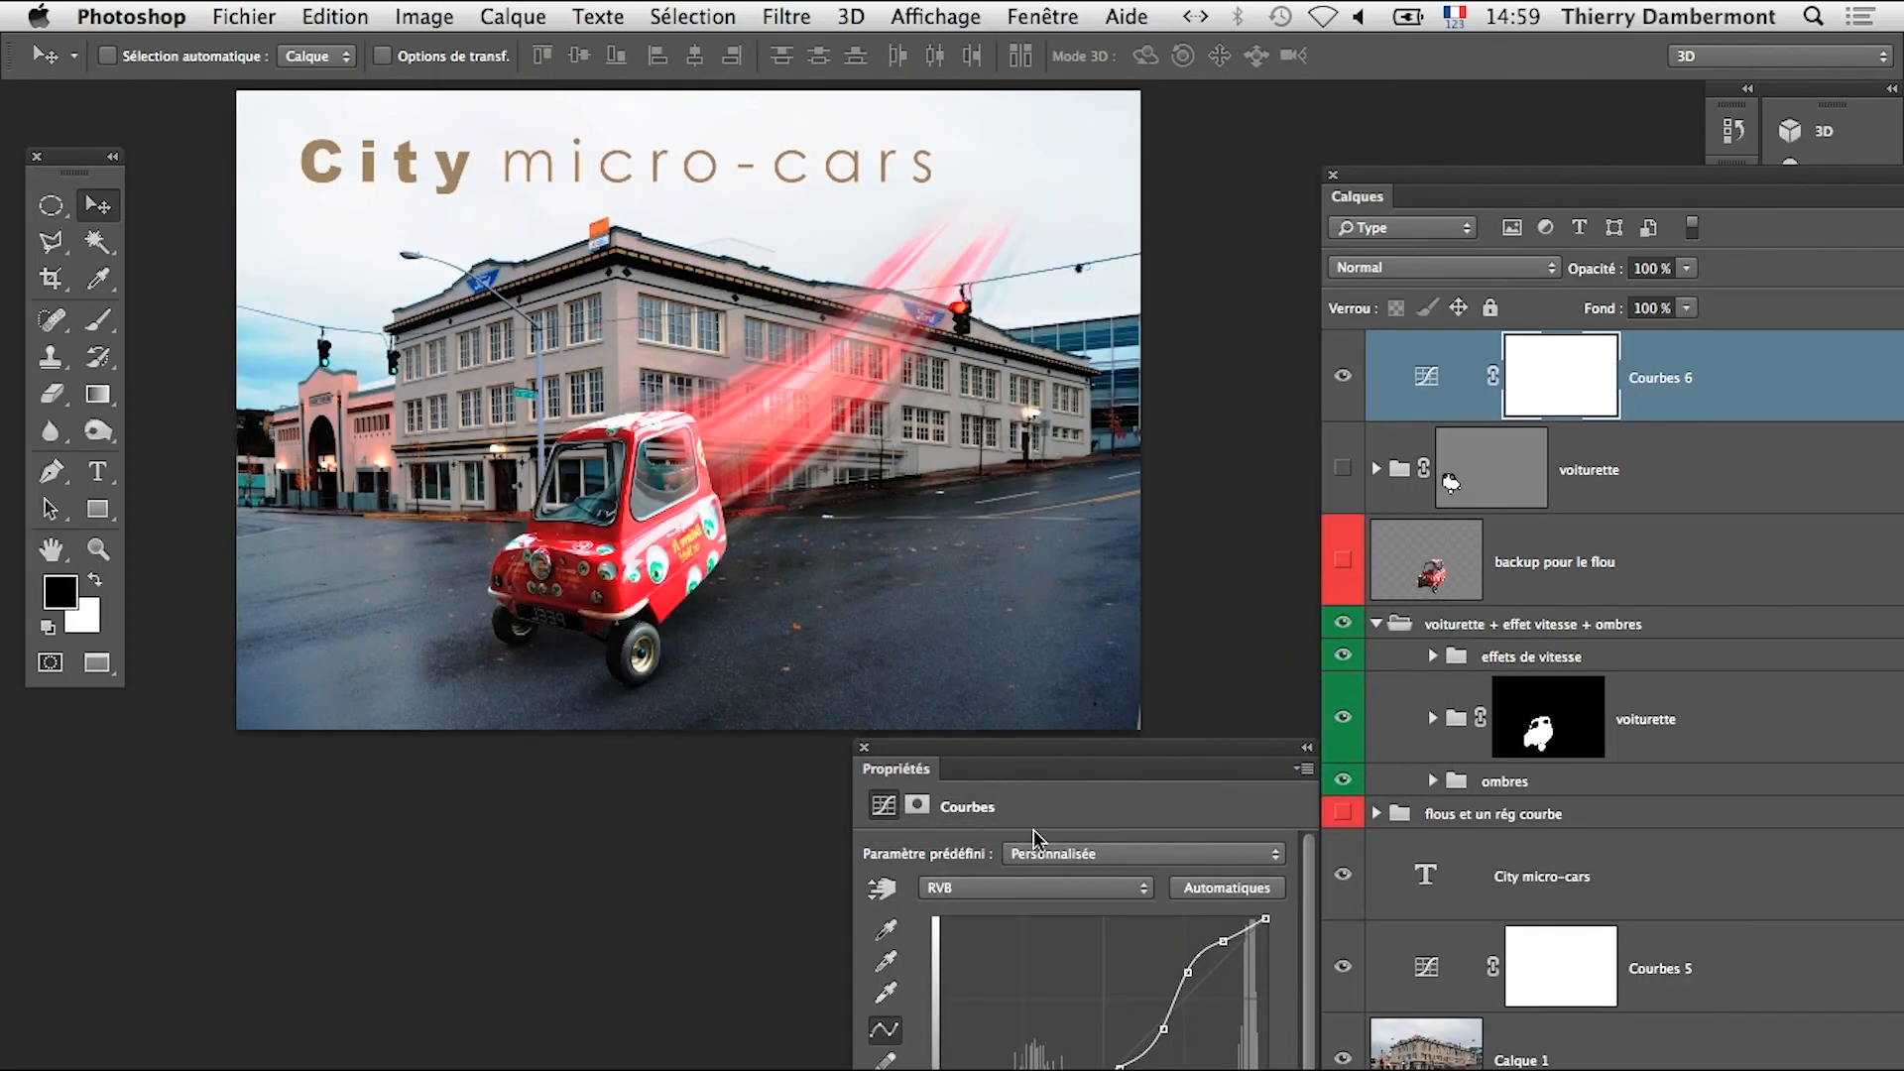
drag(1064, 759, 1018, 825)
super+click(570, 586)
super+click(590, 627)
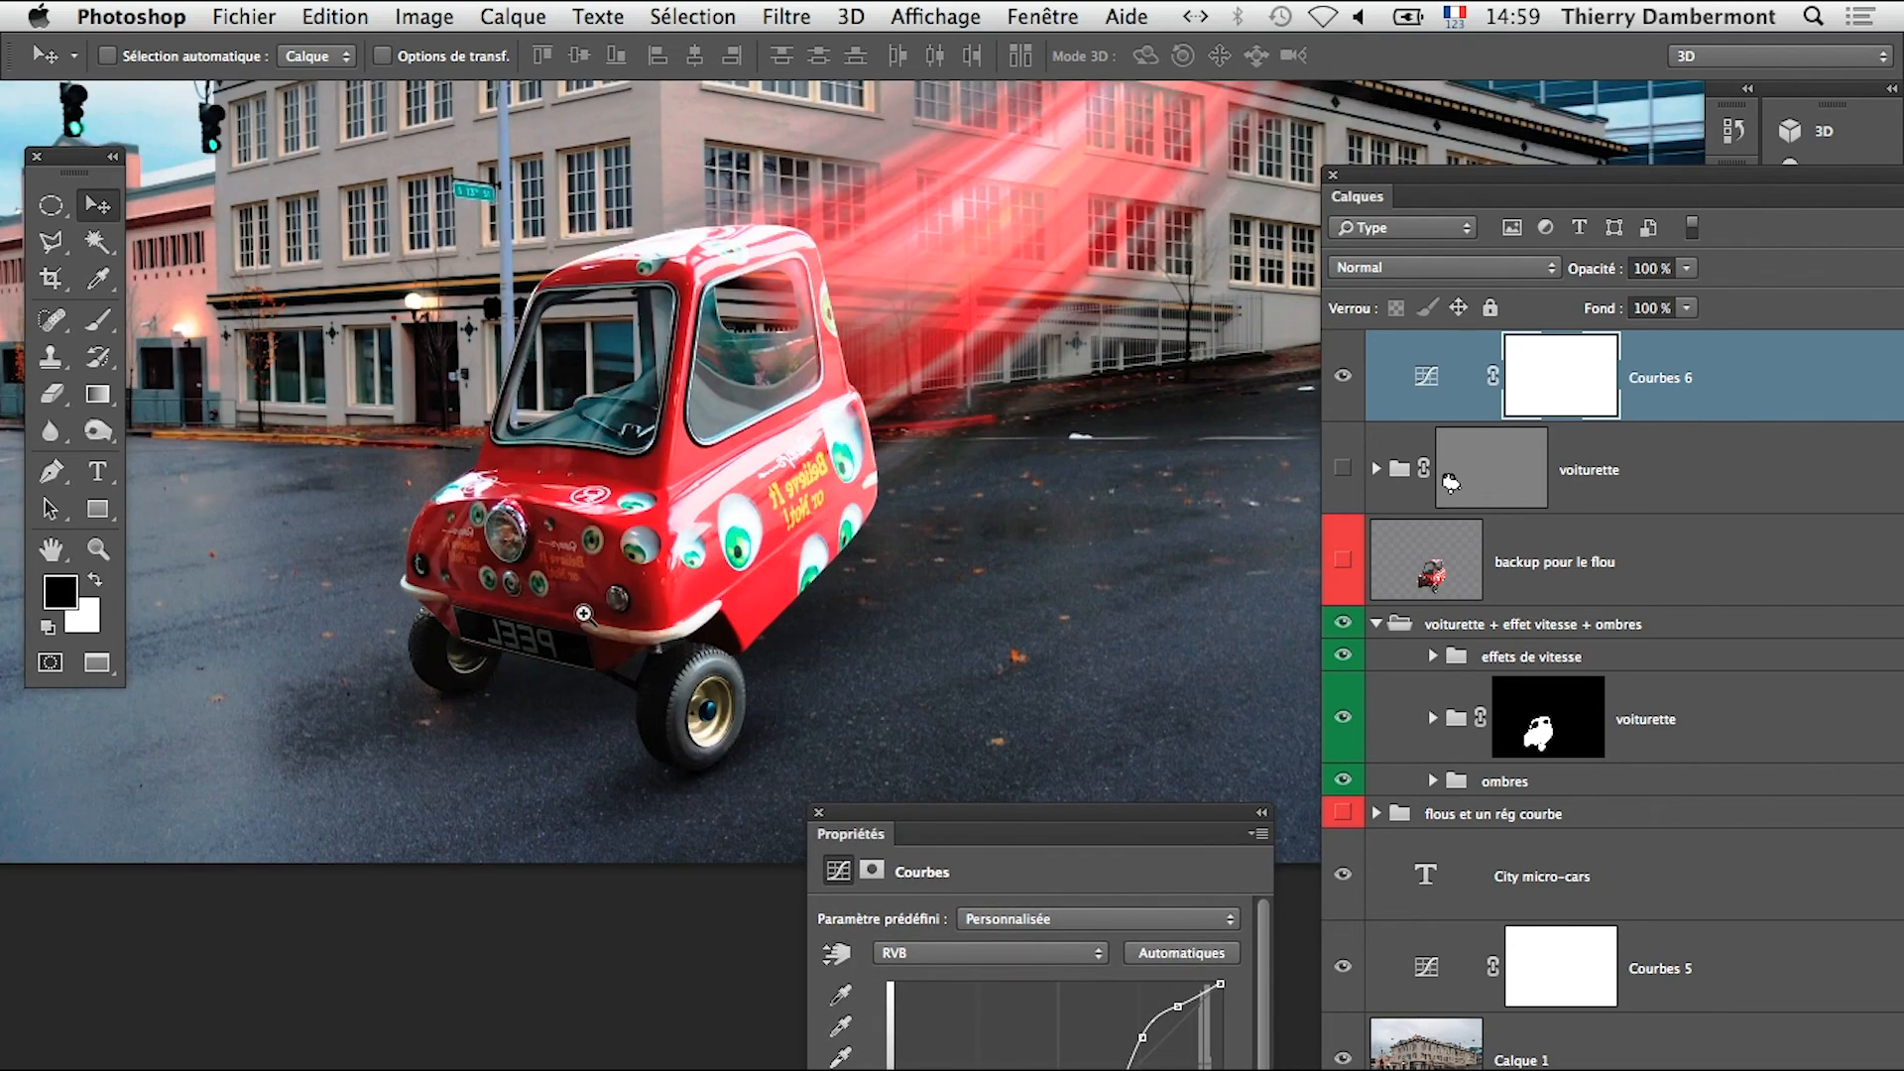
super+click(506, 654)
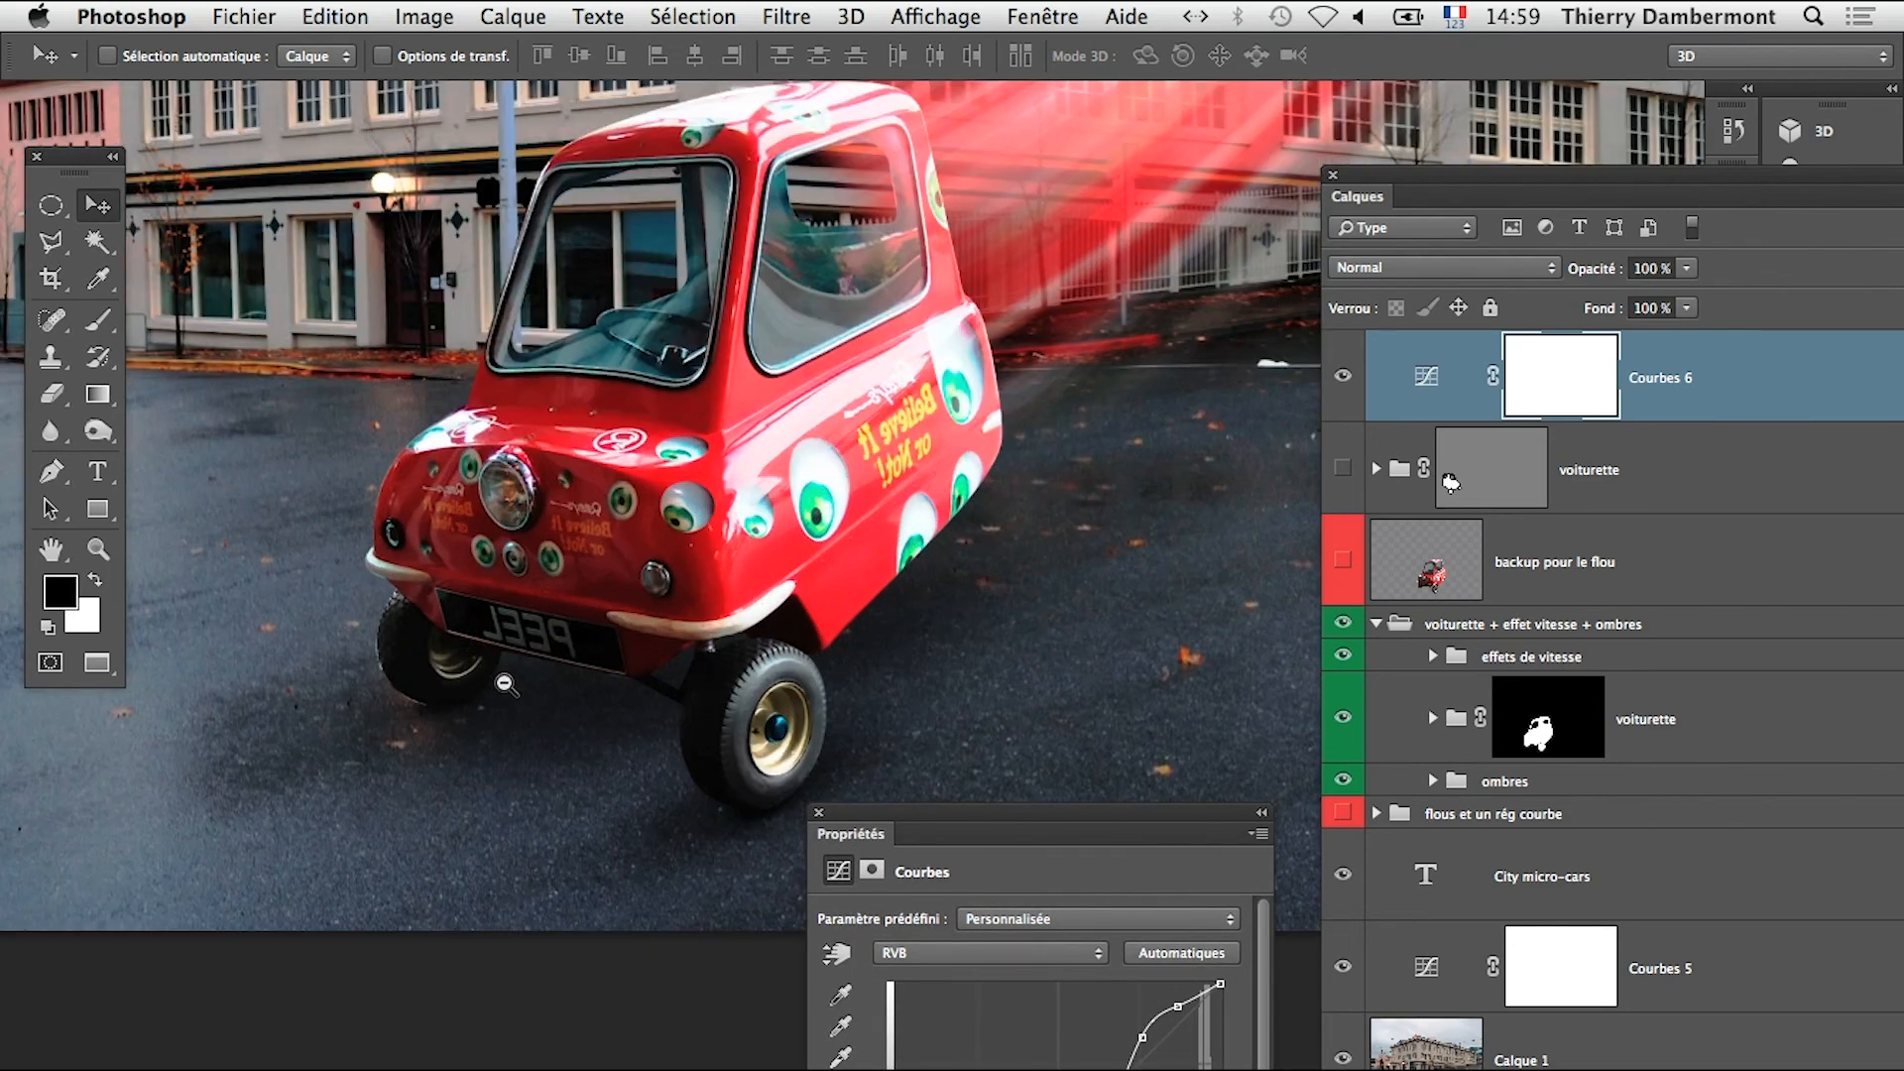
alt+click(505, 684)
alt+click(587, 874)
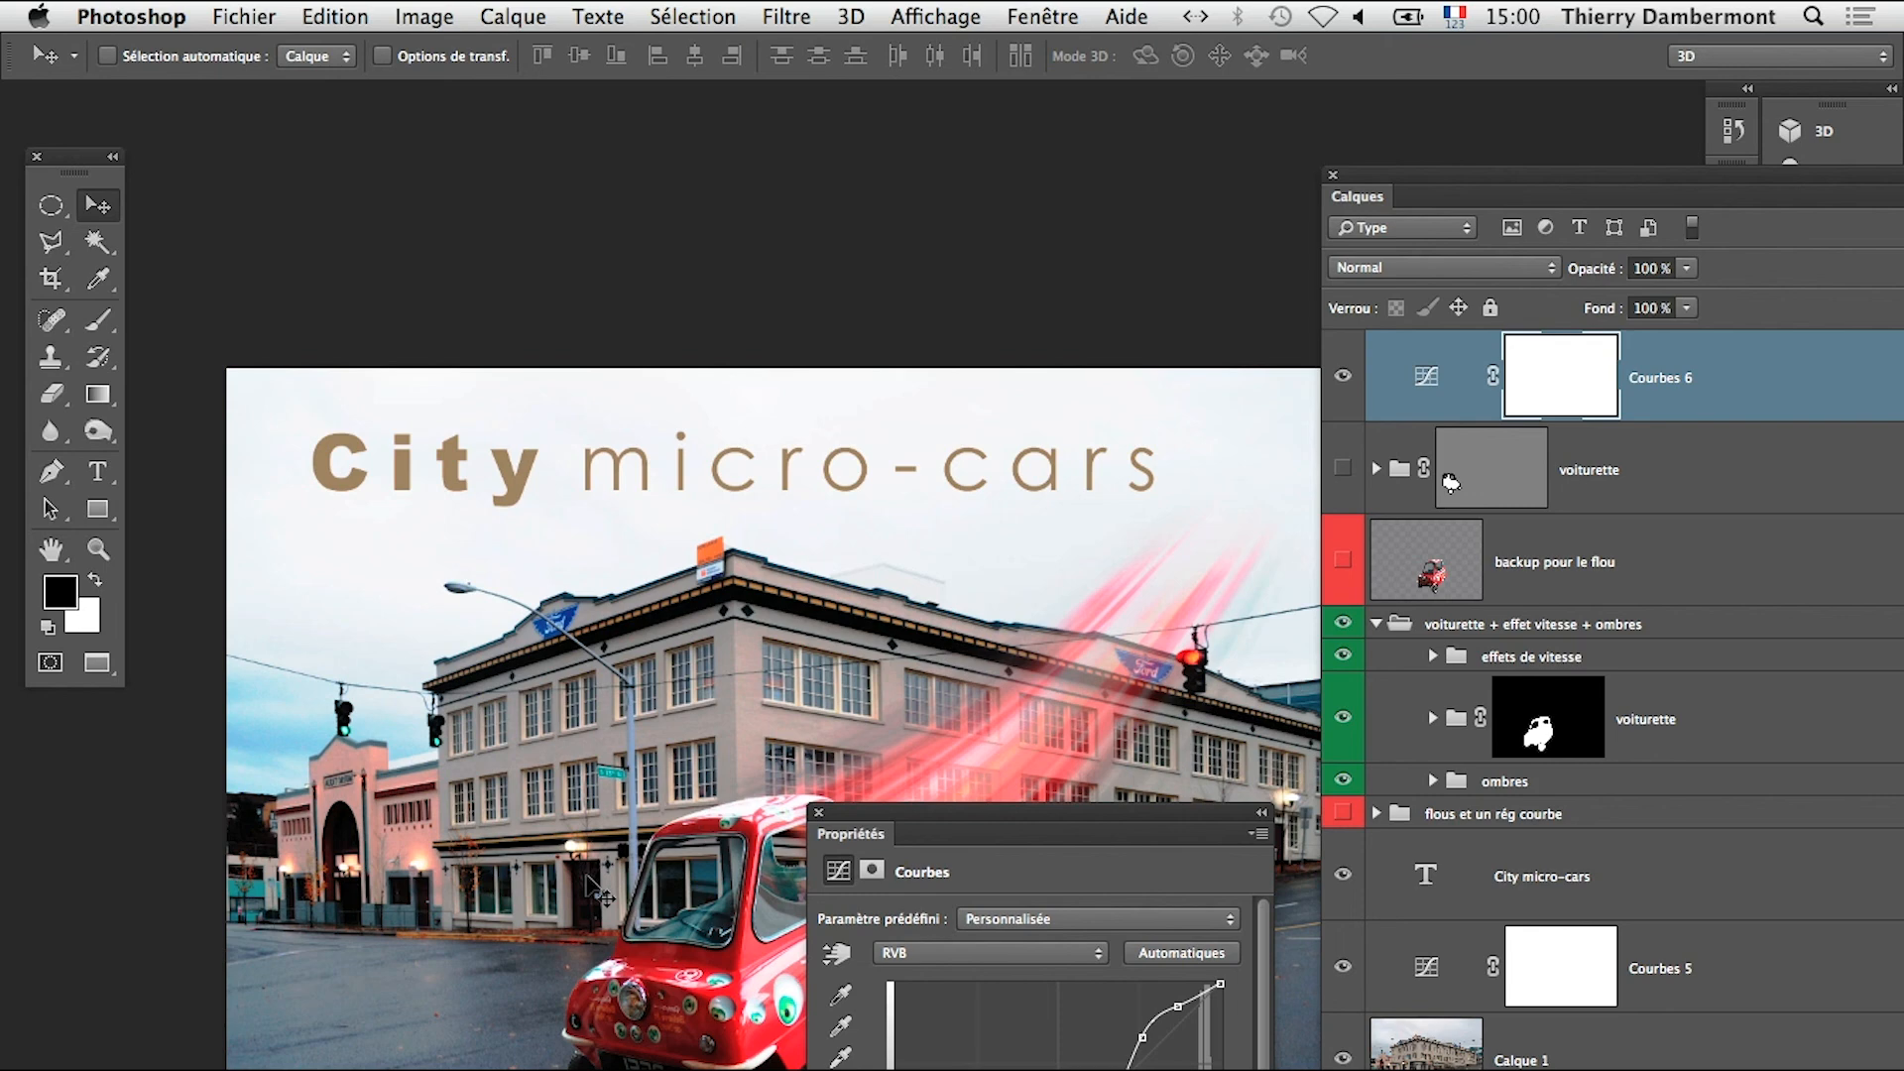
key(Tab)
scroll(751, 923, down, 5)
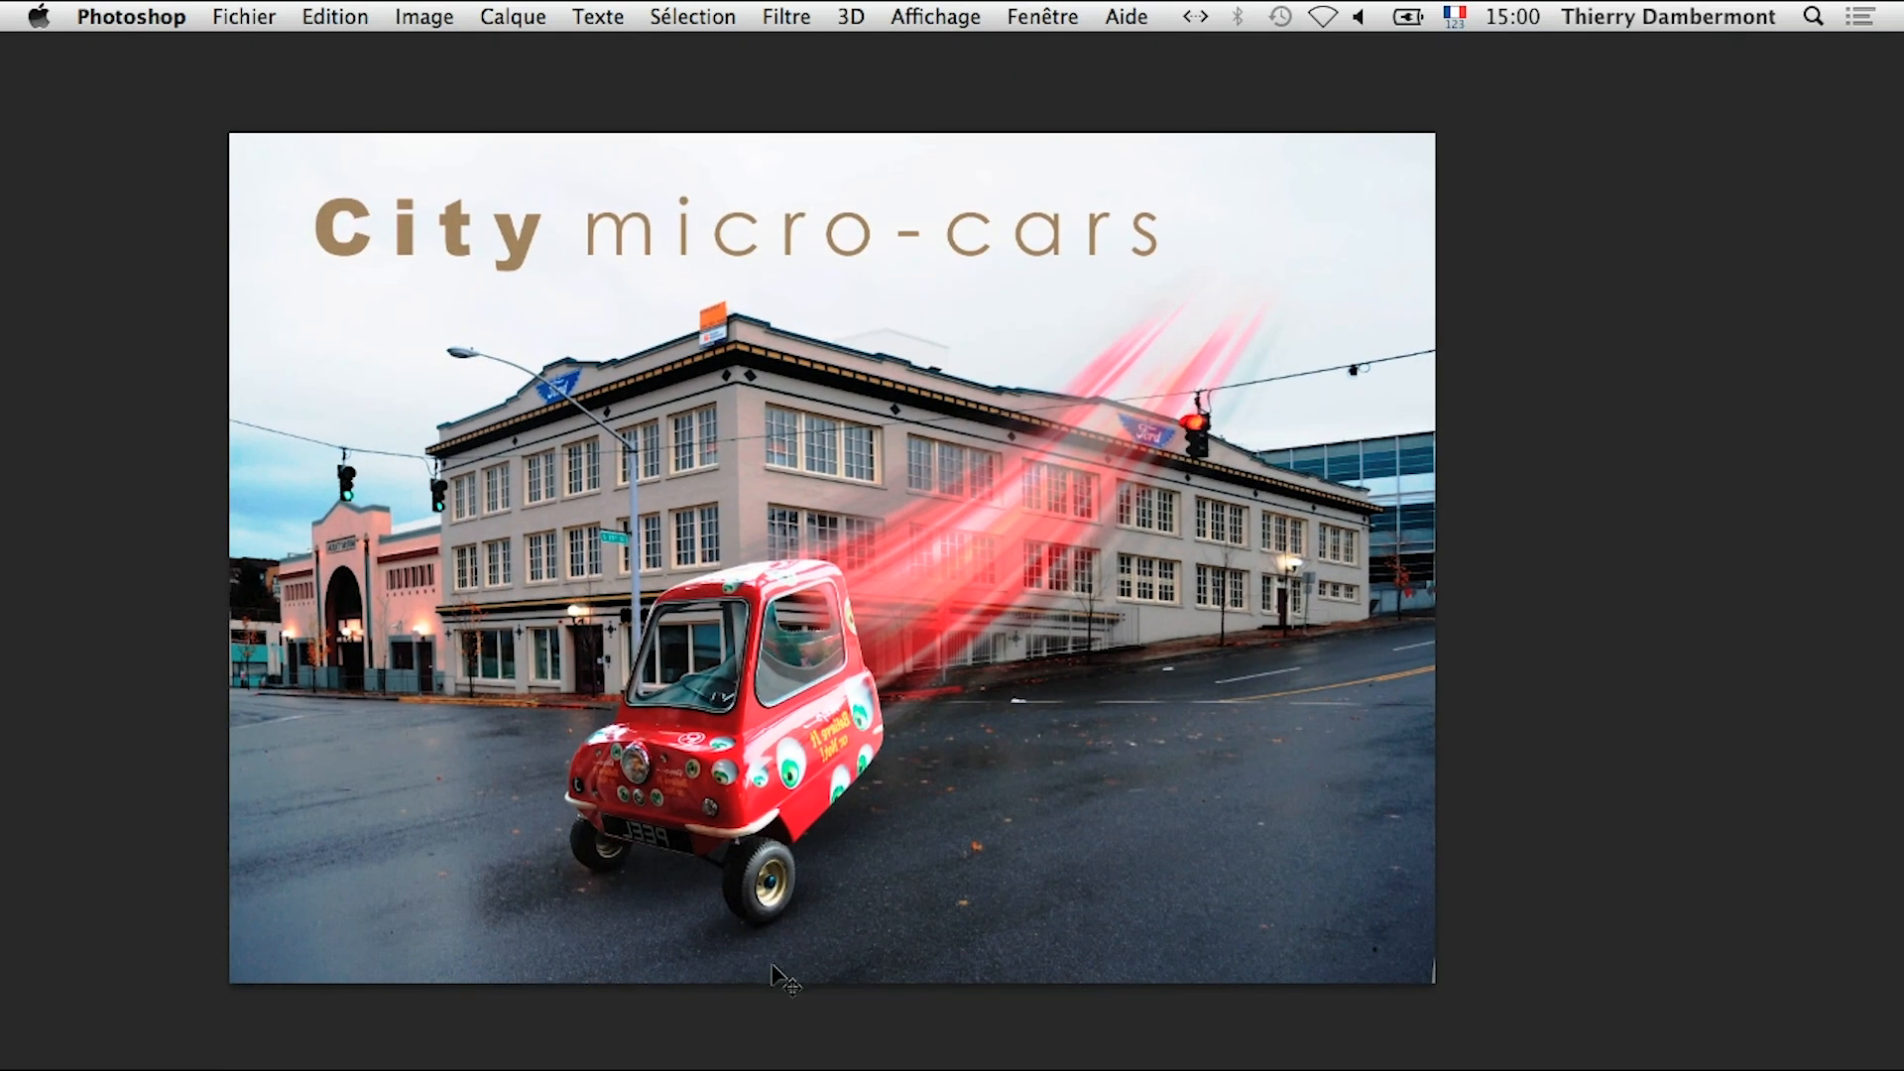